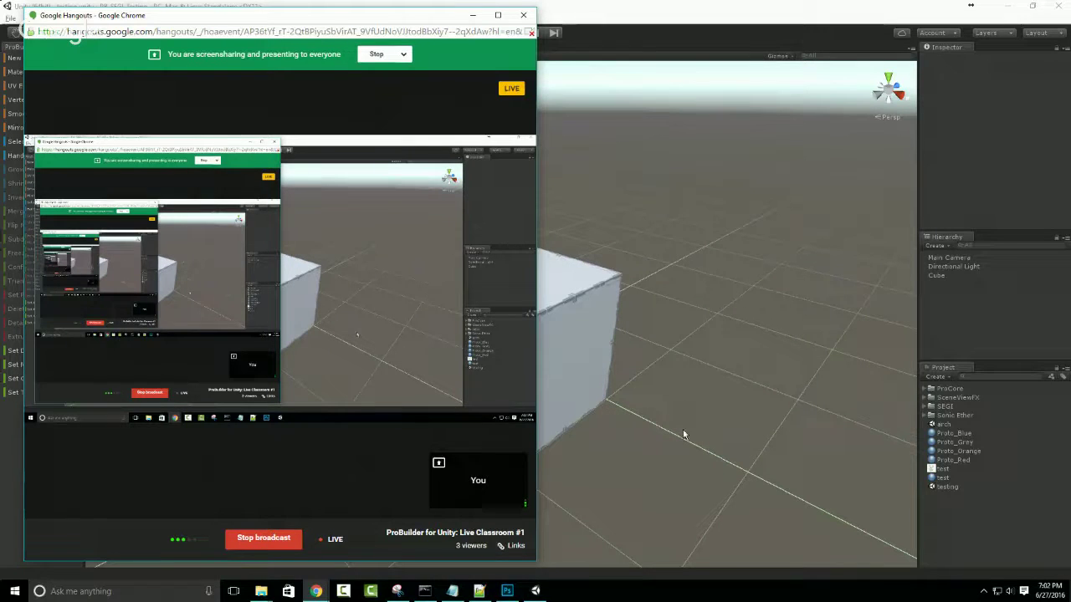
# Switch to Unity and delete the existing cube from the scene.
pyautogui.moveTo(307, 469)
pyautogui.moveTo(489, 492)
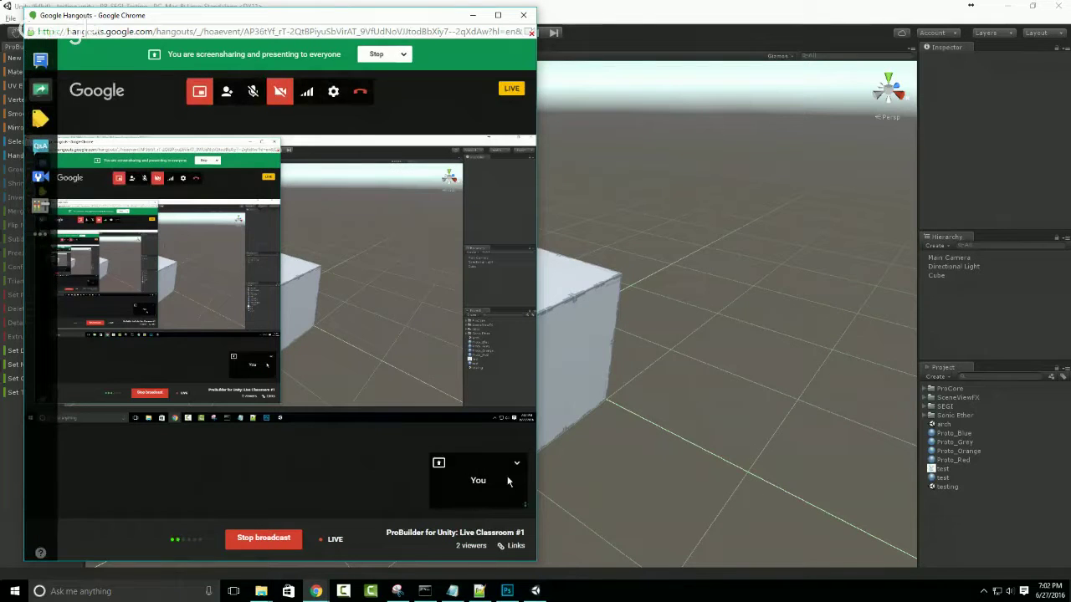
pyautogui.click(772, 240)
pyautogui.scroll(-2, 256, 316)
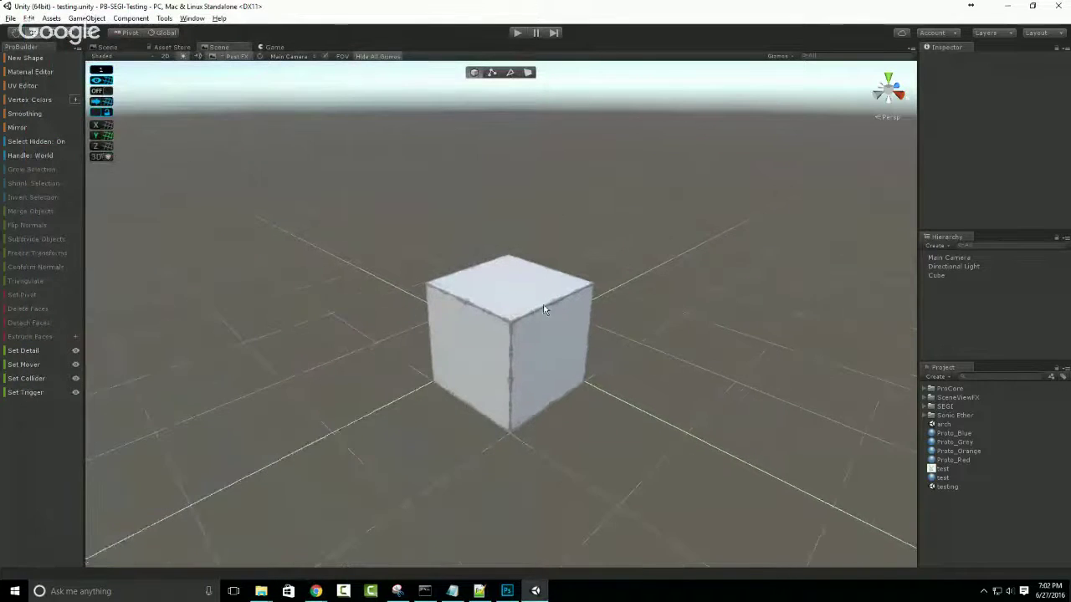
pyautogui.moveTo(256, 316); pyautogui.dragTo(507, 335, button='right')
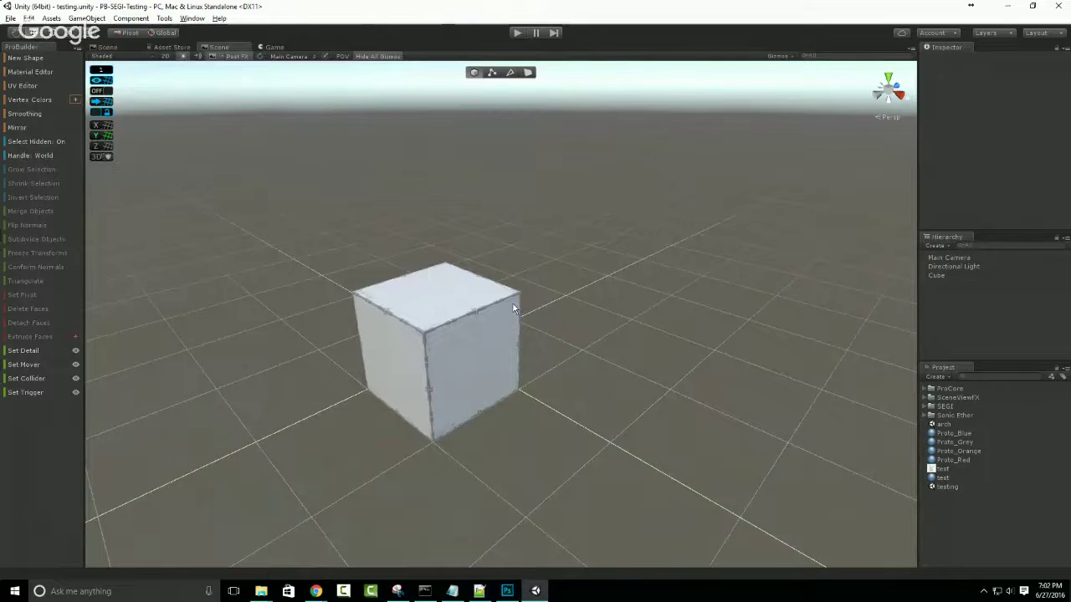
pyautogui.click(430, 304)
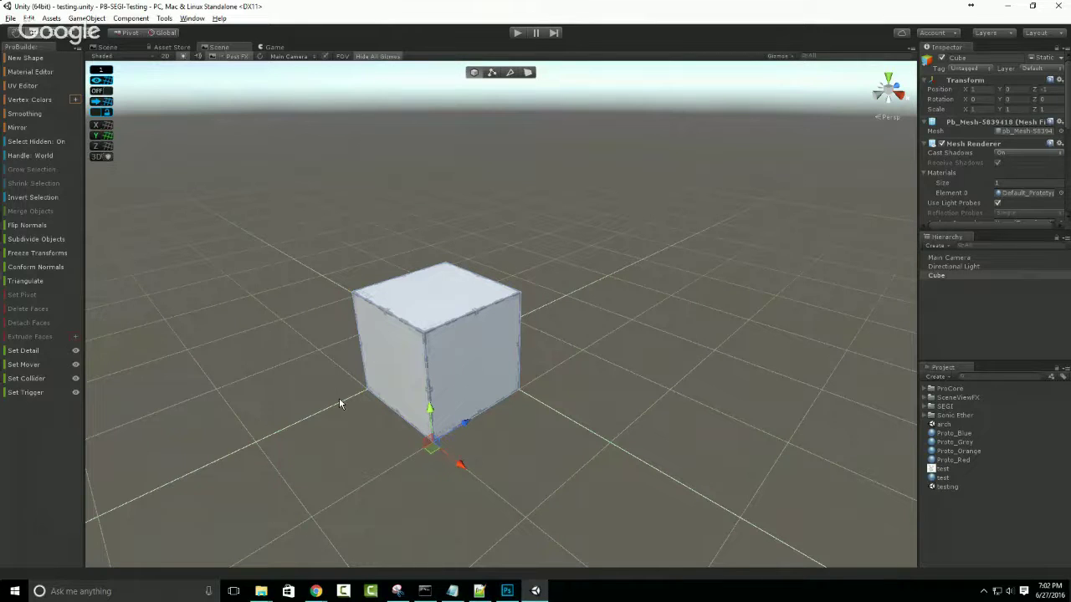
pyautogui.moveTo(268, 366); pyautogui.dragTo(325, 353, button='middle')
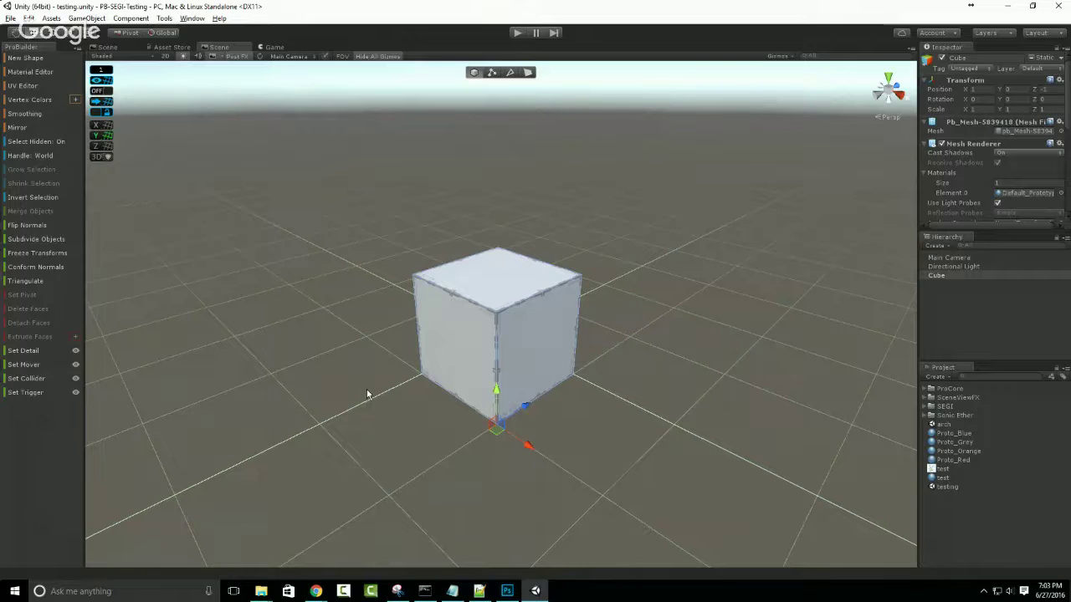
pyautogui.press('Delete')
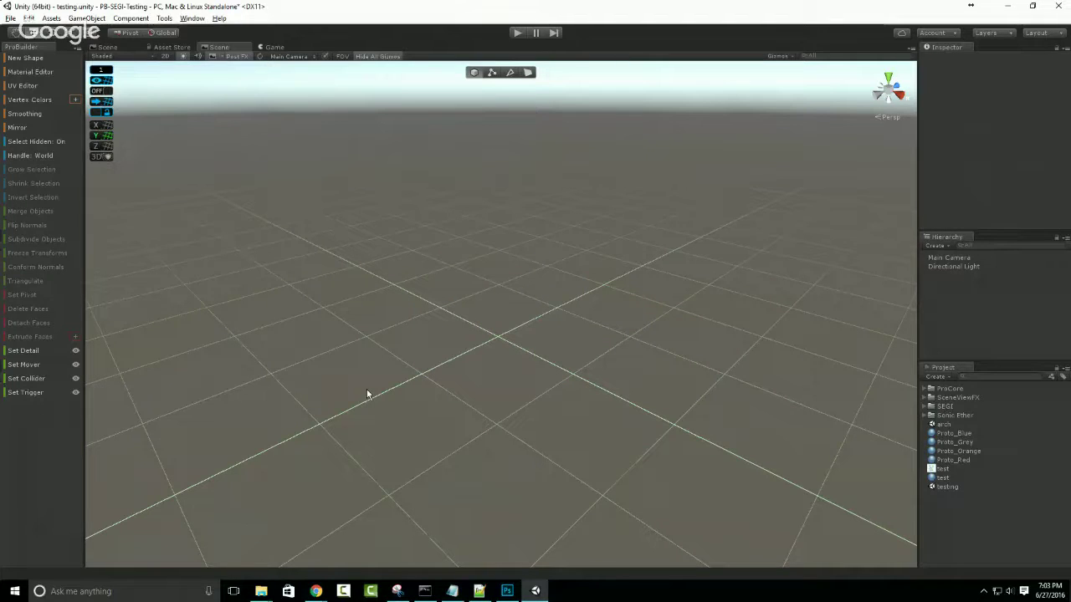
# Create a default ProBuilder cube without using the shape options, and delete it again.
pyautogui.hotkey('ctrl', 'shift', 'k')
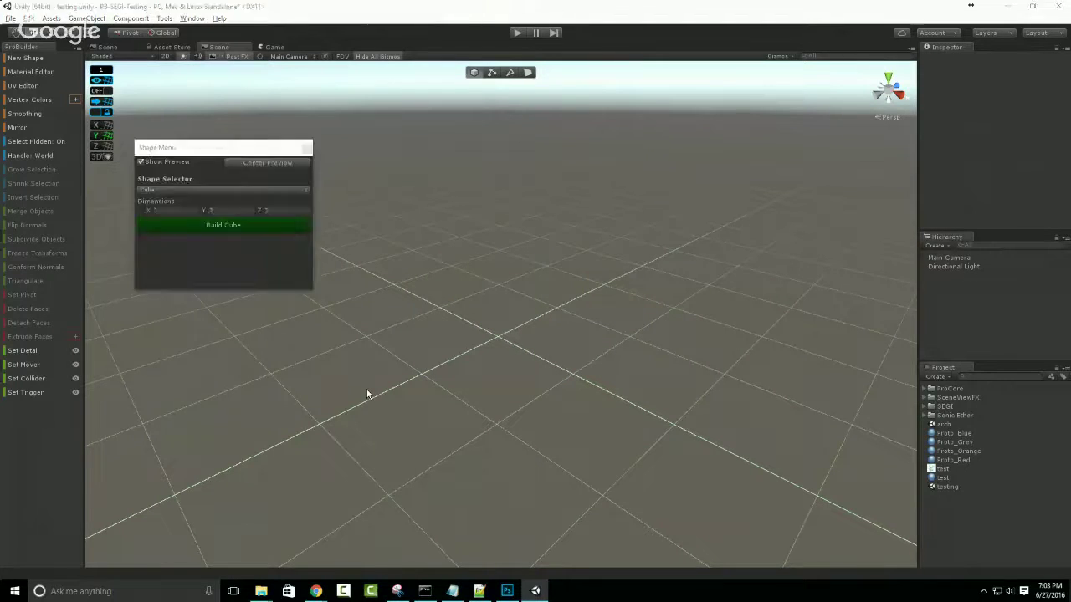
pyautogui.press('Escape')
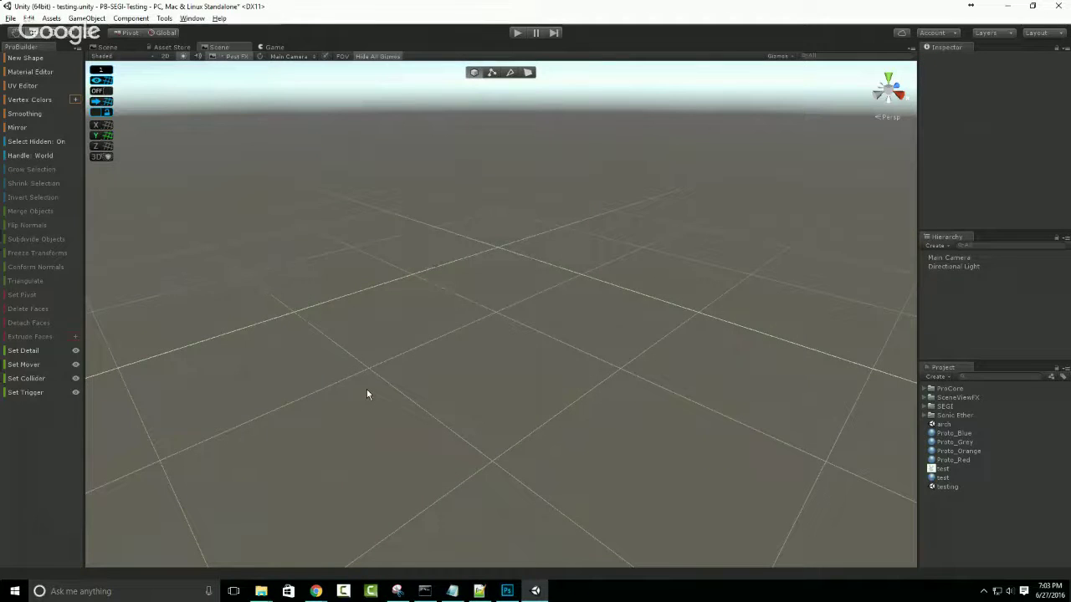
pyautogui.hotkey('ctrl', 'k')
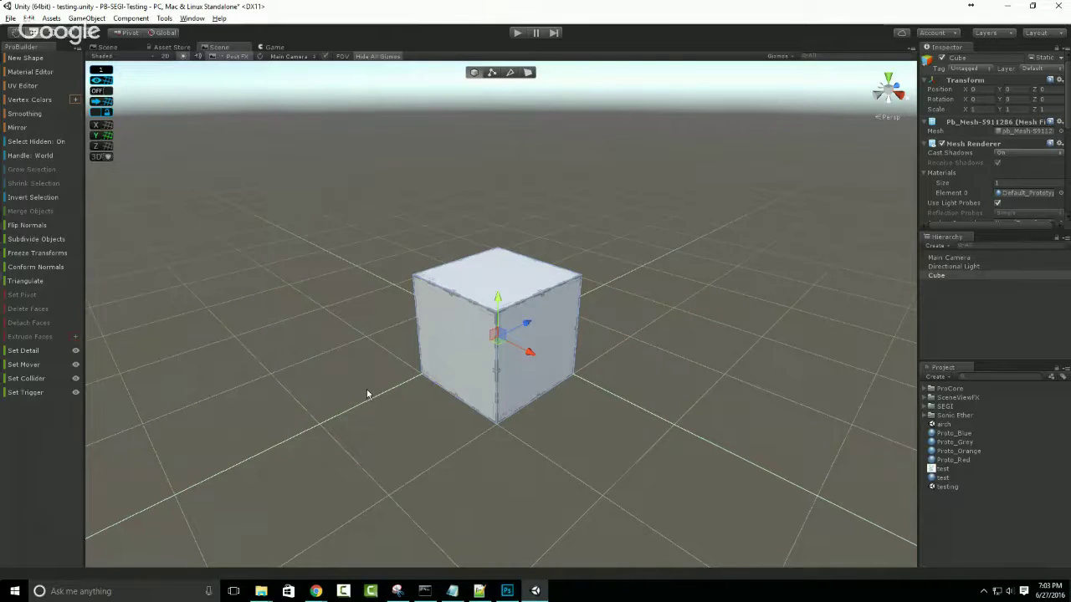
pyautogui.press('Delete')
# Open the ProBuilder shape options and preview the Plane and Cone shapes.
pyautogui.hotkey('ctrl', 'shift', 'k')
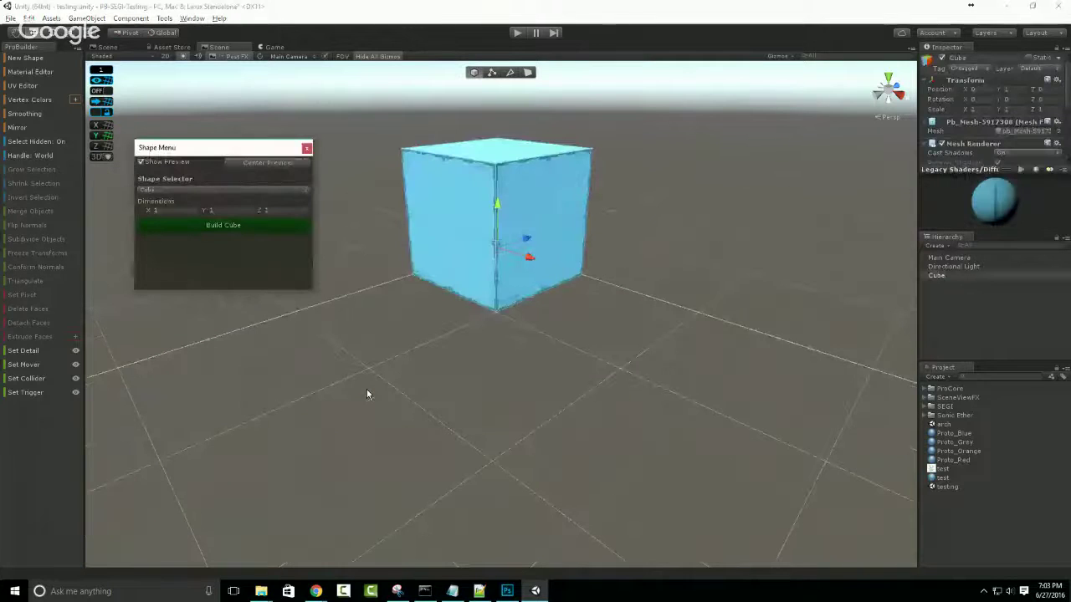
pyautogui.click(181, 191)
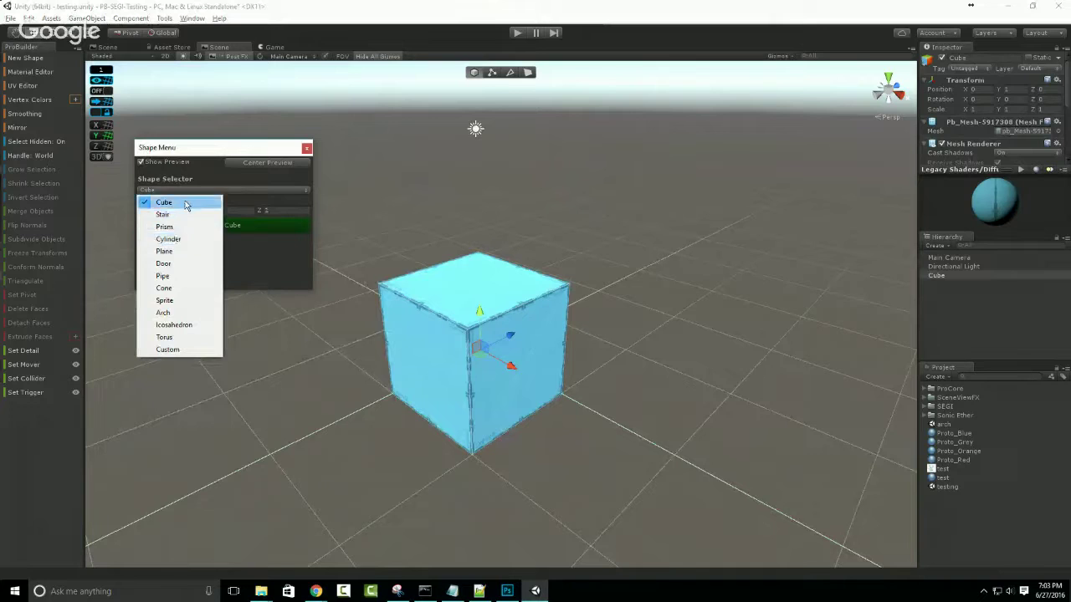
pyautogui.click(173, 251)
pyautogui.click(201, 191)
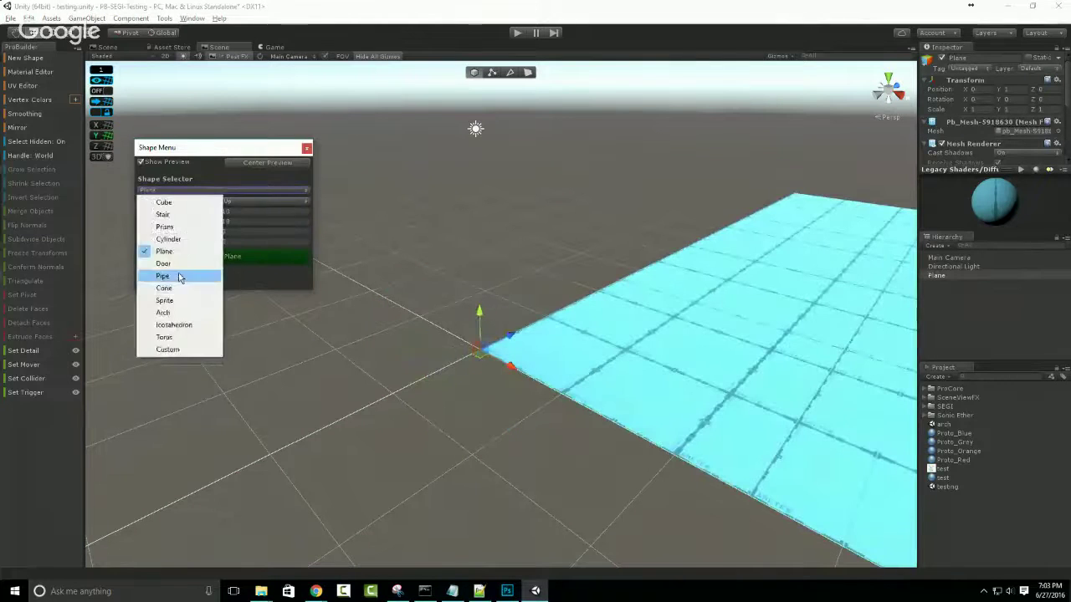
pyautogui.click(179, 287)
# Preview the Stair shape with a curvature of 76, and close the shape options without building it.
pyautogui.click(233, 191)
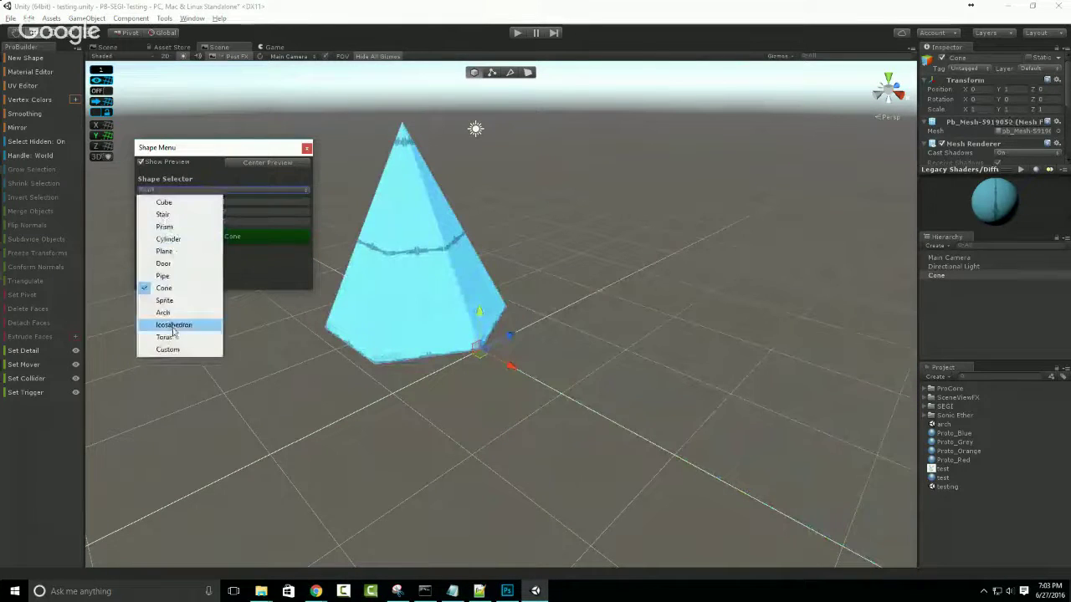
pyautogui.click(171, 216)
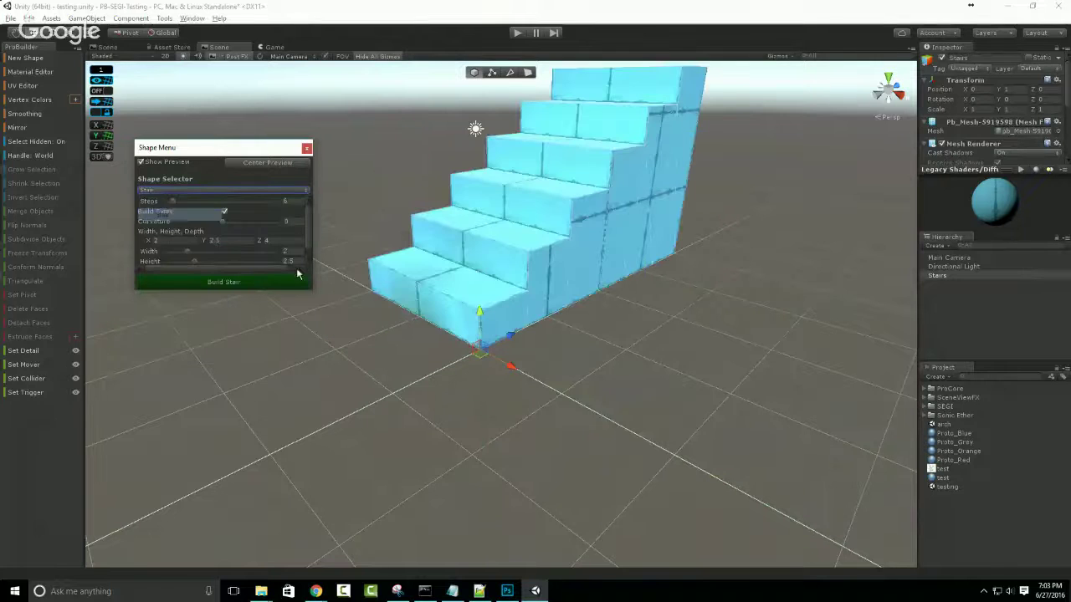
pyautogui.scroll(-2, 586, 245)
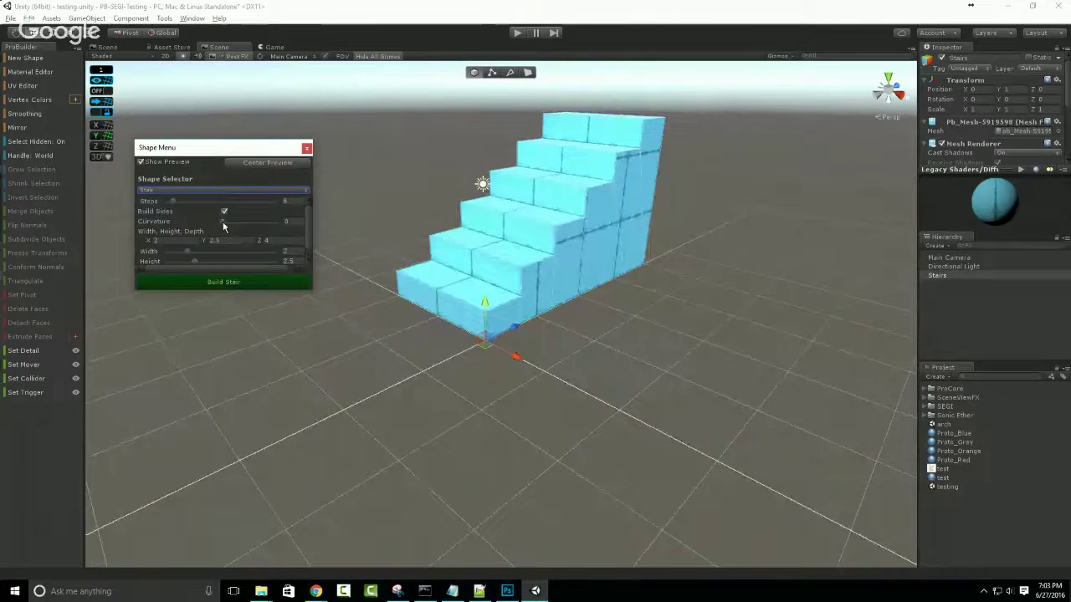
pyautogui.moveTo(224, 223); pyautogui.dragTo(233, 224)
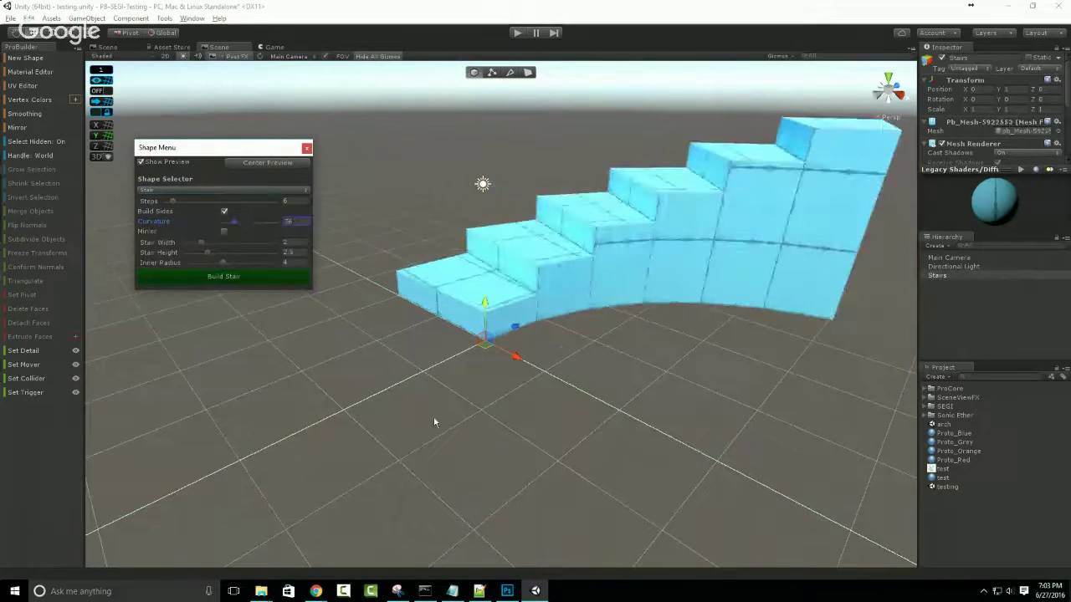
pyautogui.keyDown('alt'); pyautogui.moveTo(433, 416); pyautogui.dragTo(540, 374); pyautogui.keyUp('alt')
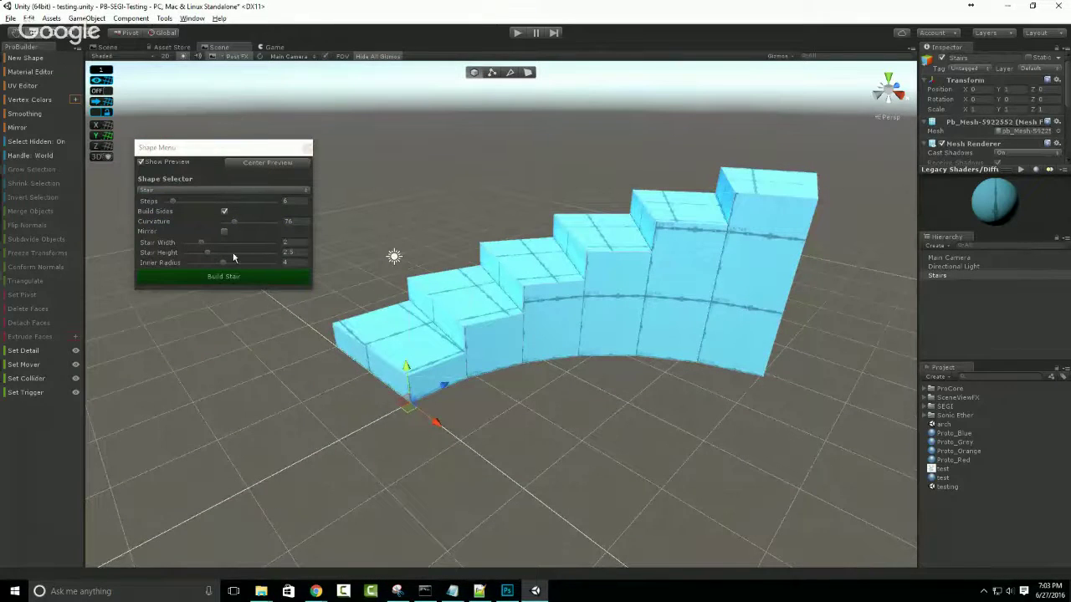
pyautogui.click(307, 148)
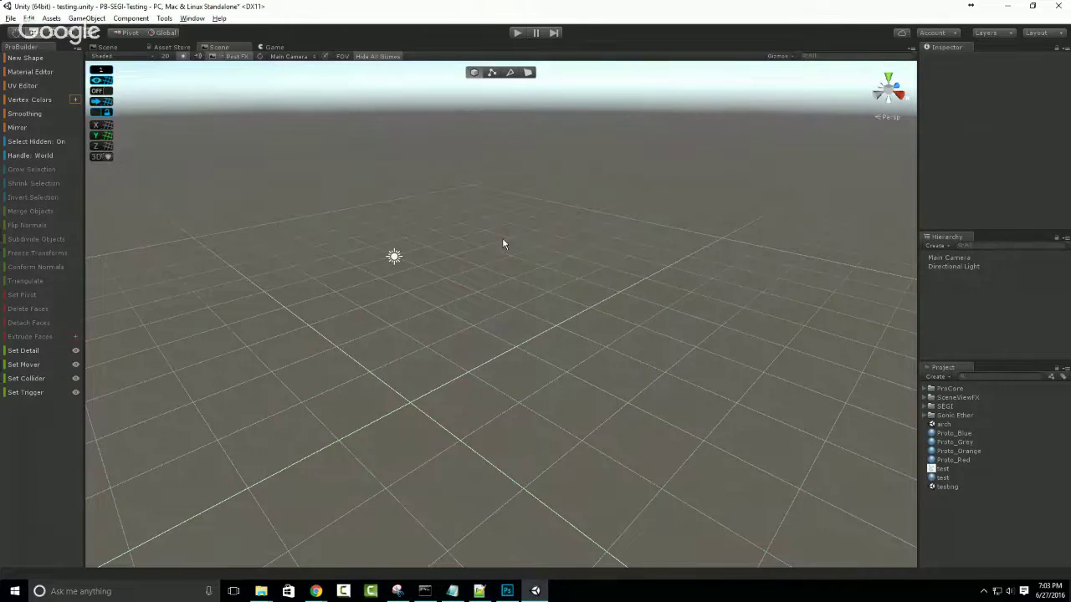
# Create a new default ProBuilder cube and frame it in the Scene view.
pyautogui.hotkey('ctrl', 'k')
pyautogui.press('f')
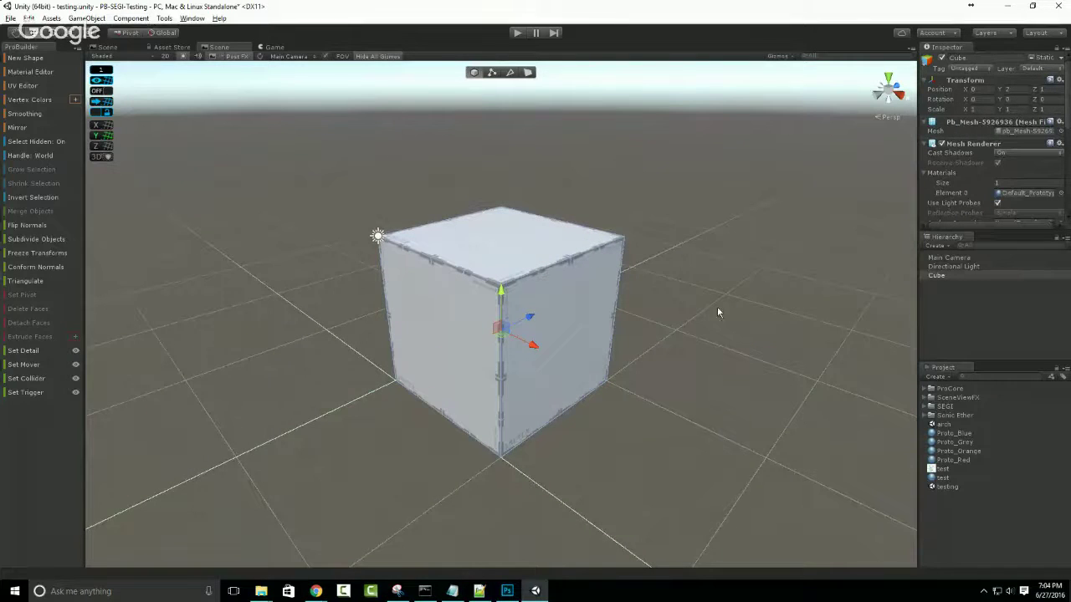
pyautogui.keyDown('alt'); pyautogui.moveTo(717, 306); pyautogui.dragTo(172, 329); pyautogui.keyUp('alt')
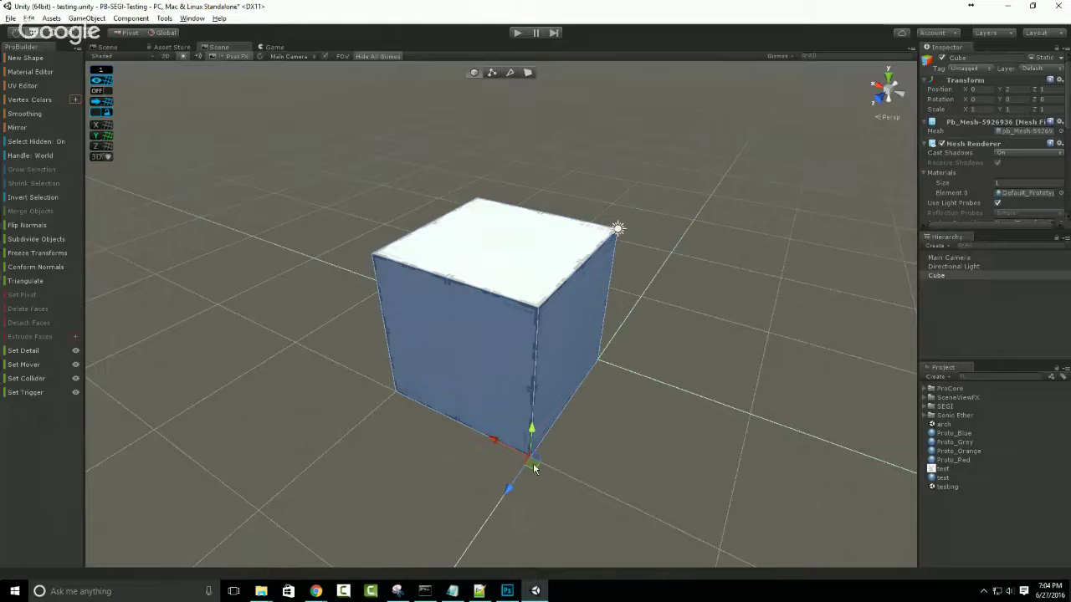
# Try sliding the cube across the ground plane, undo the move and return to the Move tool.
pyautogui.moveTo(534, 468); pyautogui.dragTo(500, 360)
pyautogui.press('e')
pyautogui.hotkey('ctrl', 'z')
pyautogui.hotkey('ctrl', 'z')
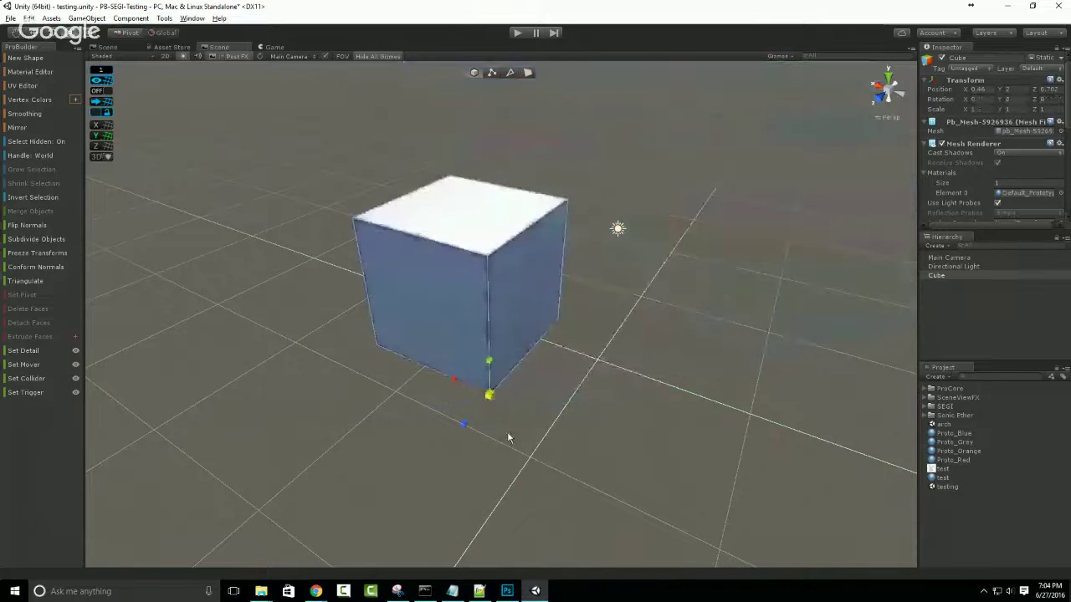
pyautogui.hotkey('ctrl', 'z')
pyautogui.press('w')
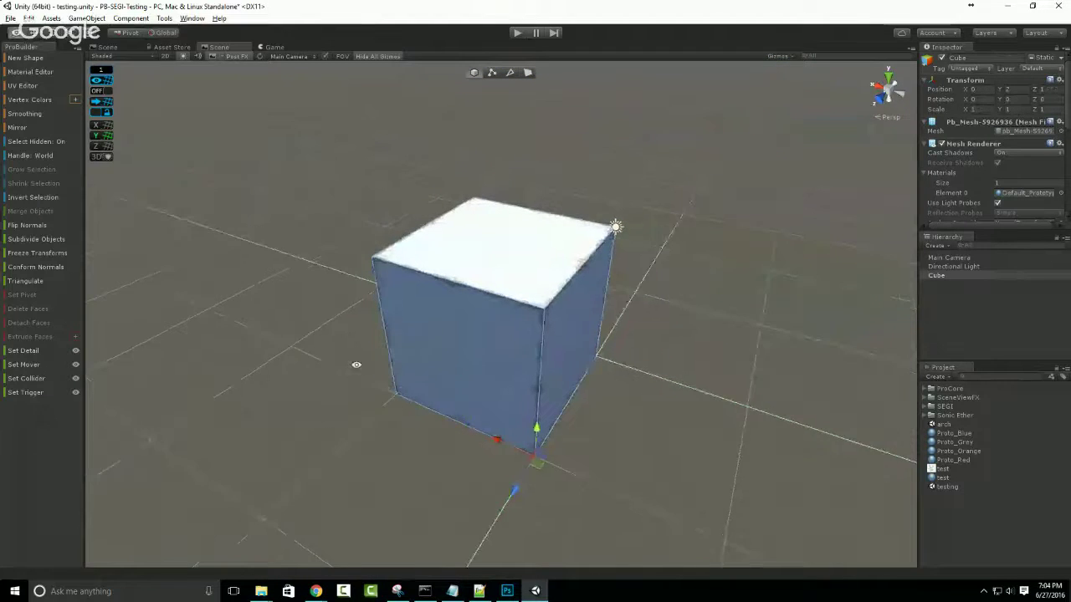
# Examine the cube from several angles and review its ProBuilder and Mesh Collider components.
pyautogui.keyDown('alt'); pyautogui.moveTo(356, 365); pyautogui.dragTo(775, 346); pyautogui.keyUp('alt')
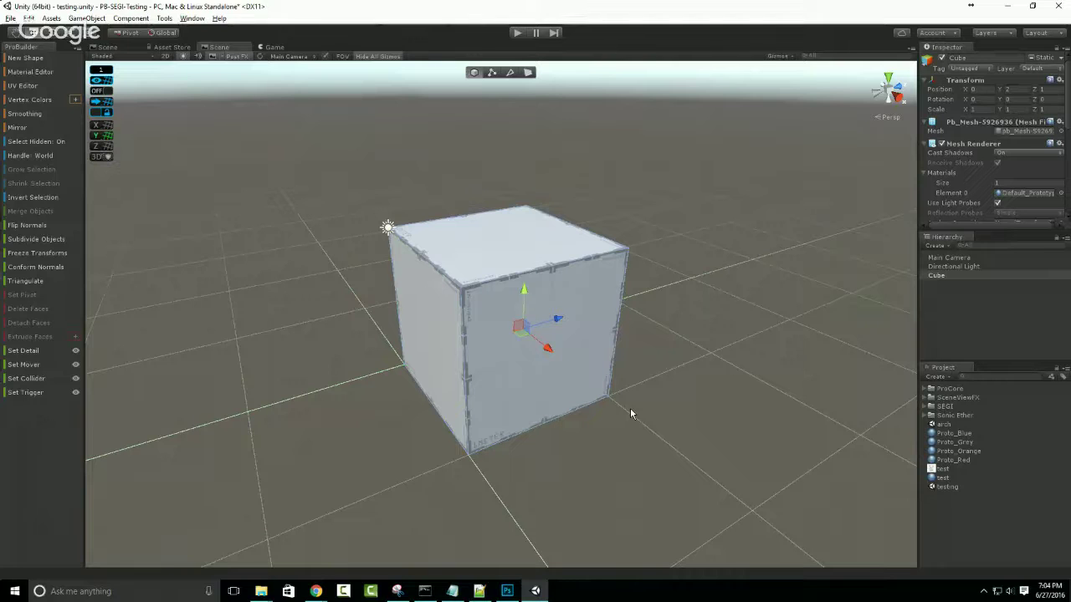
pyautogui.scroll(-3, 550, 492)
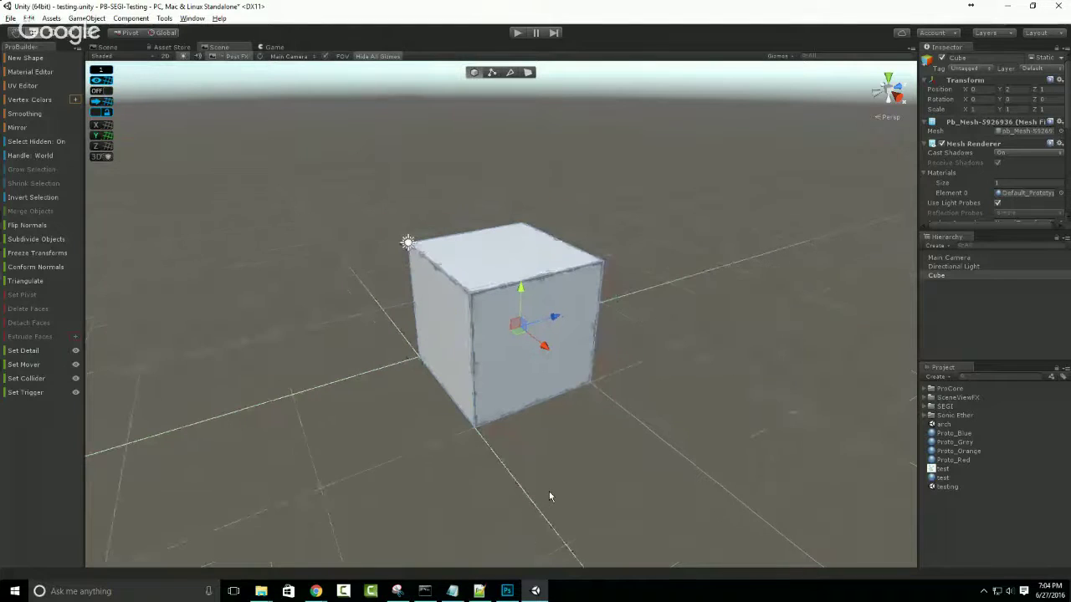
pyautogui.scroll(-2, 561, 485)
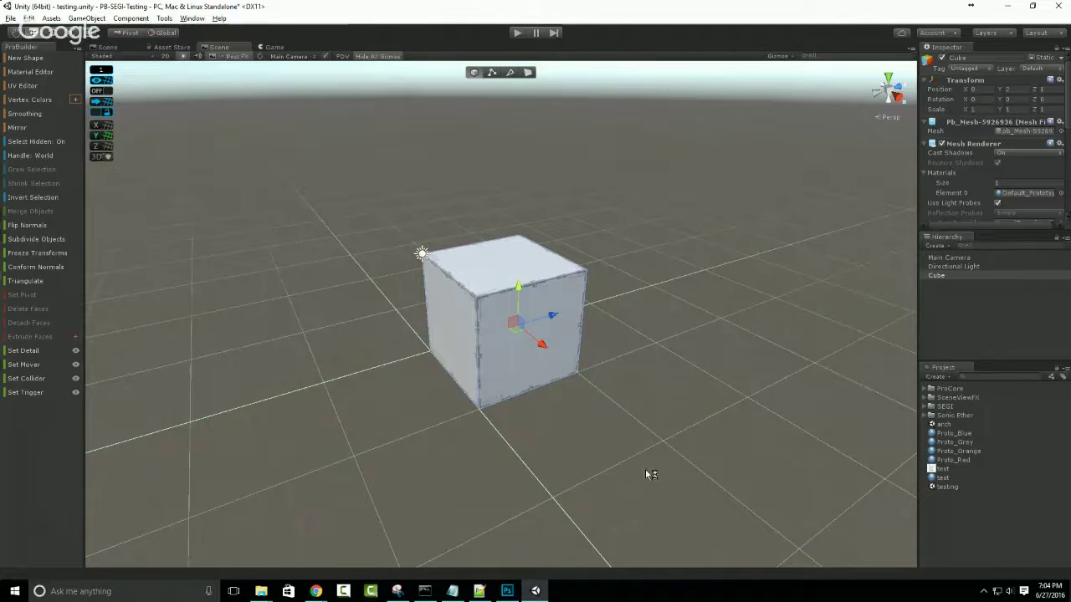
pyautogui.scroll(1, 586, 384)
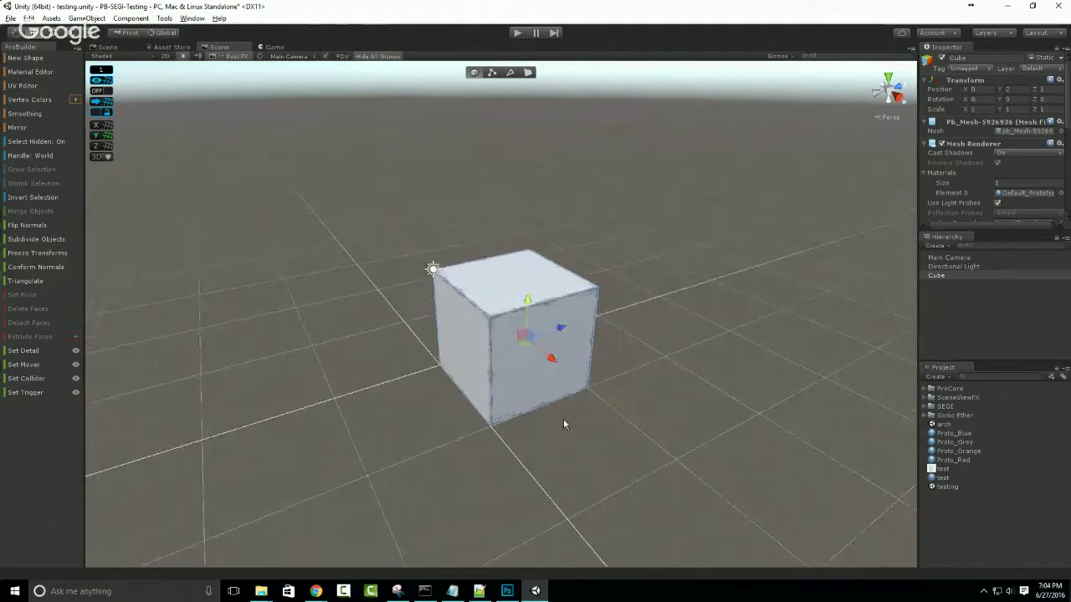
pyautogui.keyDown('alt'); pyautogui.moveTo(531, 389); pyautogui.dragTo(478, 392); pyautogui.keyUp('alt')
pyautogui.scroll(-5, 975, 167)
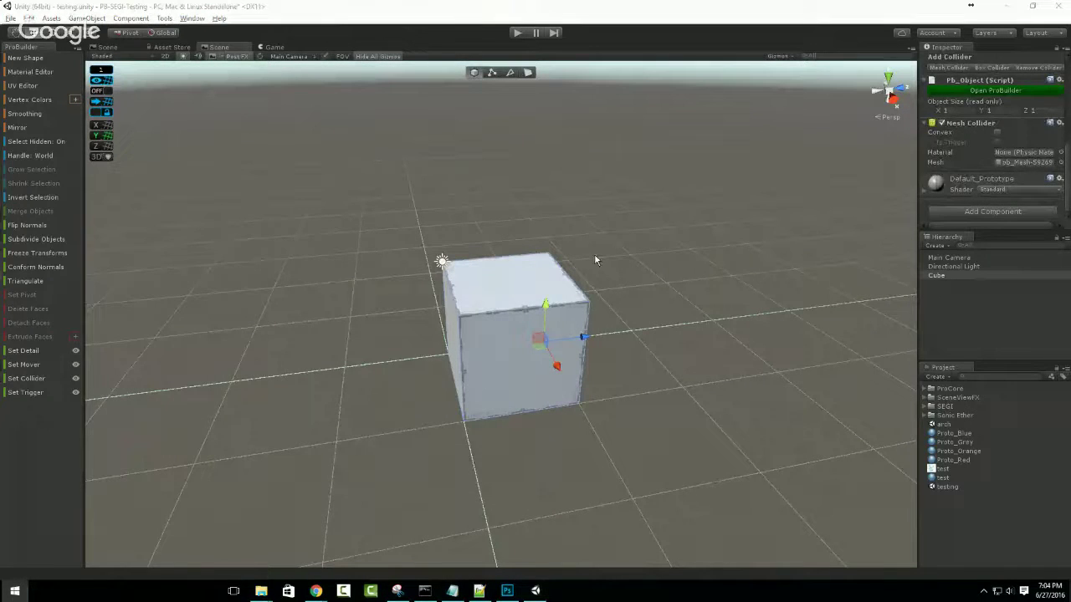
pyautogui.press('super')
pyautogui.press('super')
pyautogui.keyDown('alt'); pyautogui.moveTo(497, 220); pyautogui.dragTo(802, 223); pyautogui.keyUp('alt')
pyautogui.press('f')
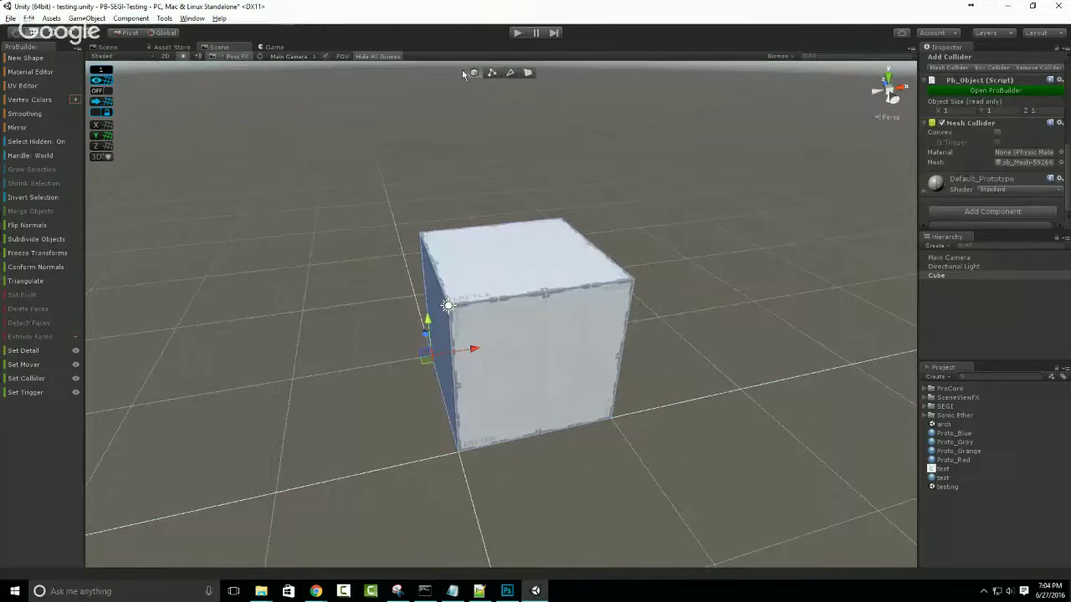
pyautogui.keyDown('alt'); pyautogui.moveTo(457, 116); pyautogui.dragTo(554, 138); pyautogui.keyUp('alt')
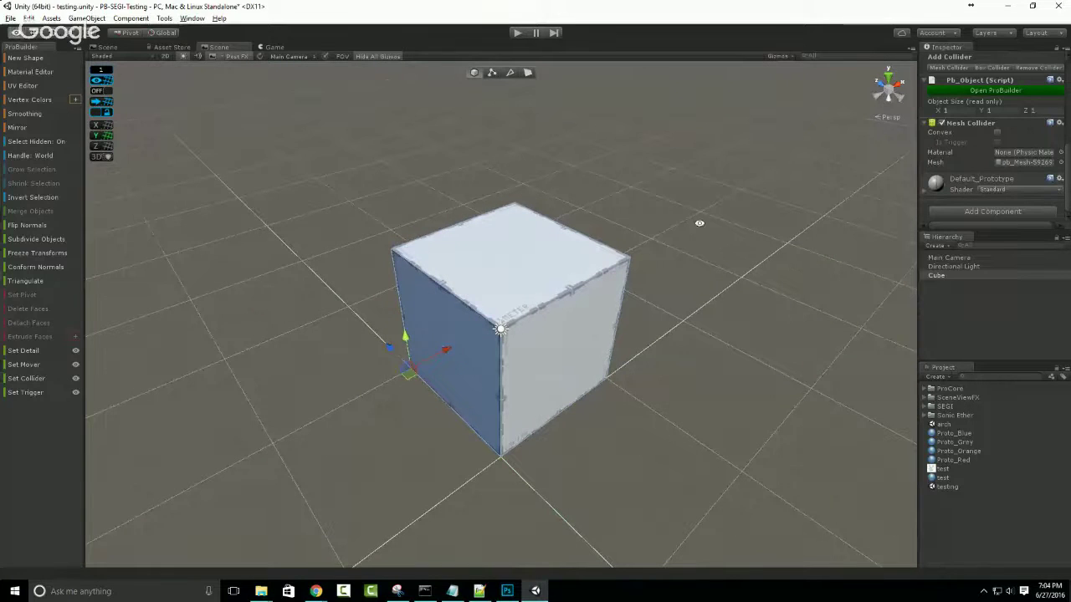
pyautogui.keyDown('alt'); pyautogui.moveTo(700, 222); pyautogui.dragTo(430, 193); pyautogui.keyUp('alt')
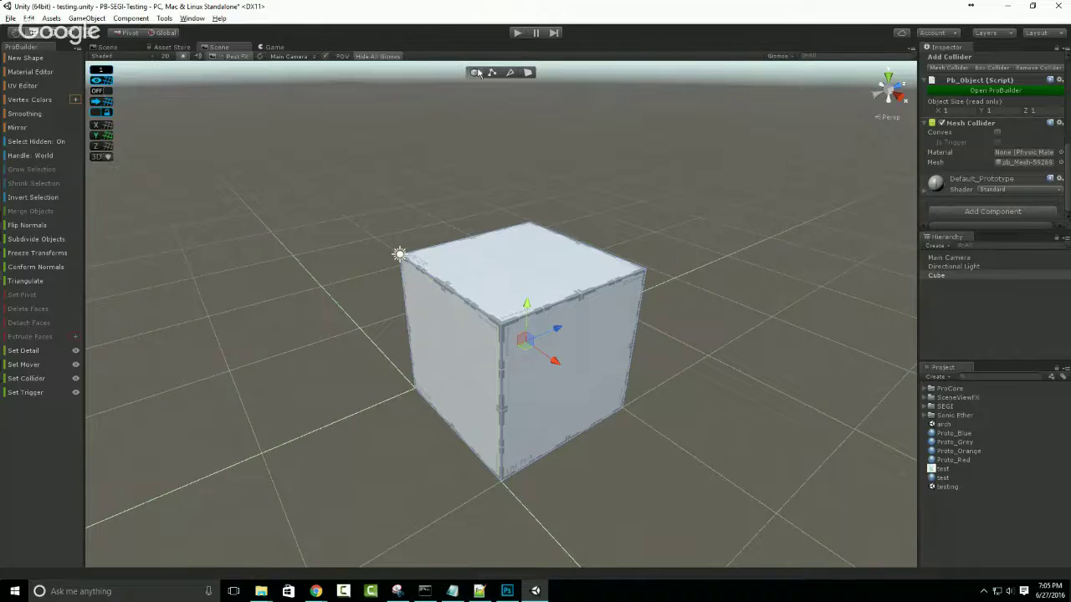
# Try moving the whole cube in object mode, and undo the move.
pyautogui.scroll(-2, 516, 360)
pyautogui.moveTo(518, 322); pyautogui.dragTo(448, 280)
pyautogui.hotkey('ctrl', 'z')
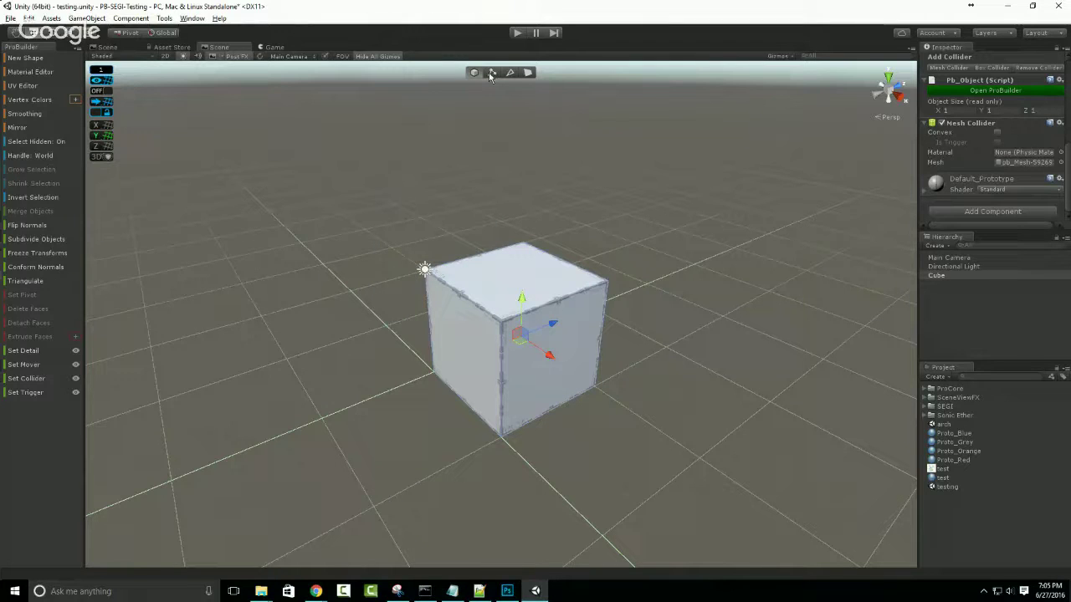
# Switch to vertex editing, select a top corner vertex of the cube and grow the selection to its neighbouring vertices.
pyautogui.click(491, 74)
pyautogui.click(502, 317)
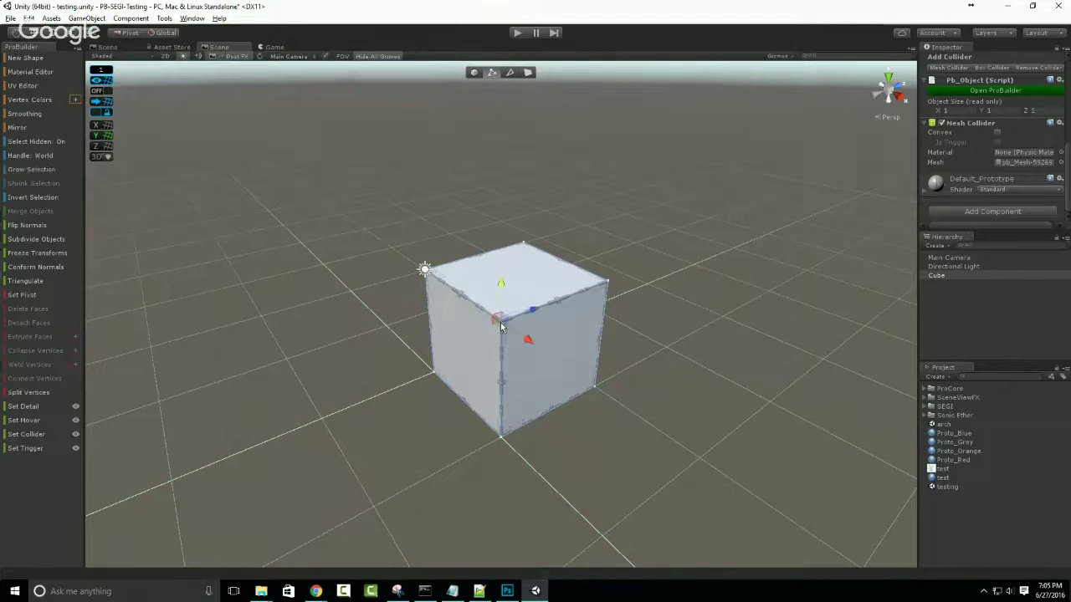
pyautogui.click(607, 283)
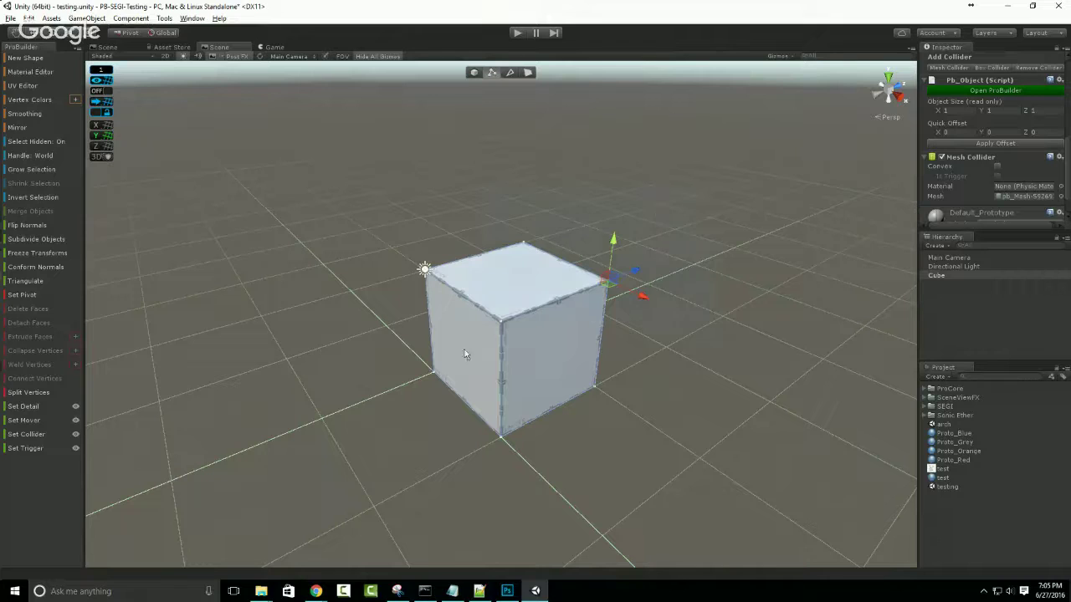
pyautogui.hotkey('alt', 'g')
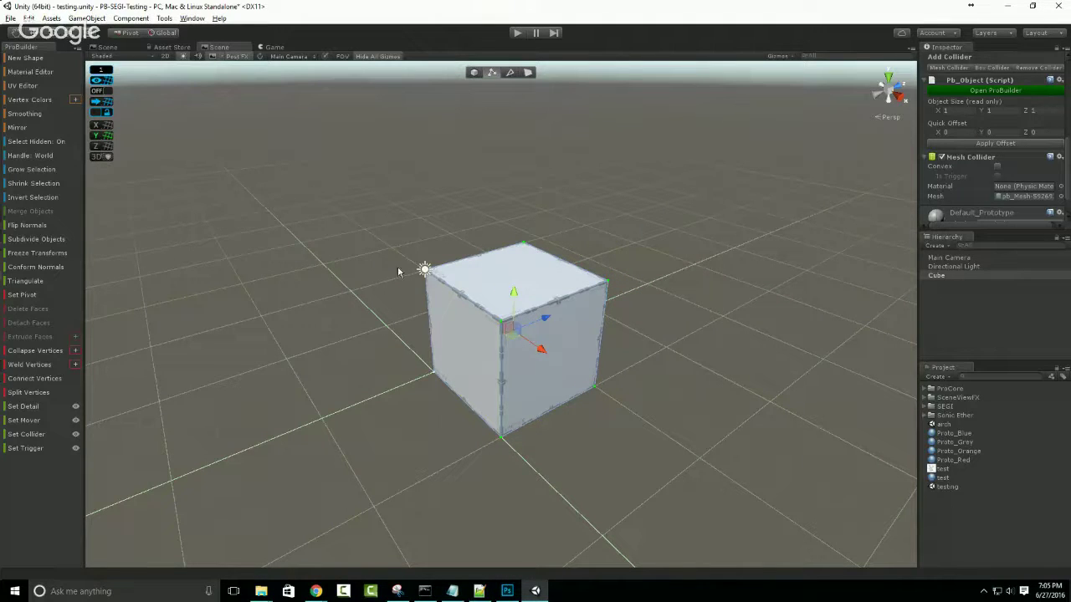
# Switch to edge editing and lower the cube's front top edge so the top face slopes.
pyautogui.click(509, 72)
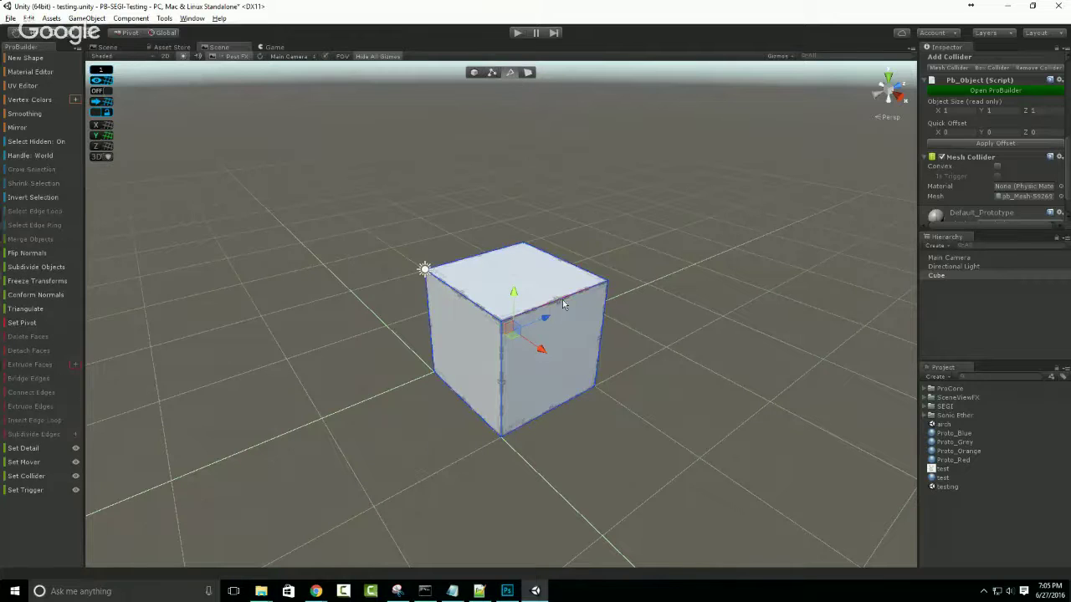
pyautogui.click(556, 302)
pyautogui.moveTo(568, 272); pyautogui.dragTo(561, 333)
# Switch to face editing and extrude the sloping top face upward until the object is about 1.99 units high.
pyautogui.click(528, 72)
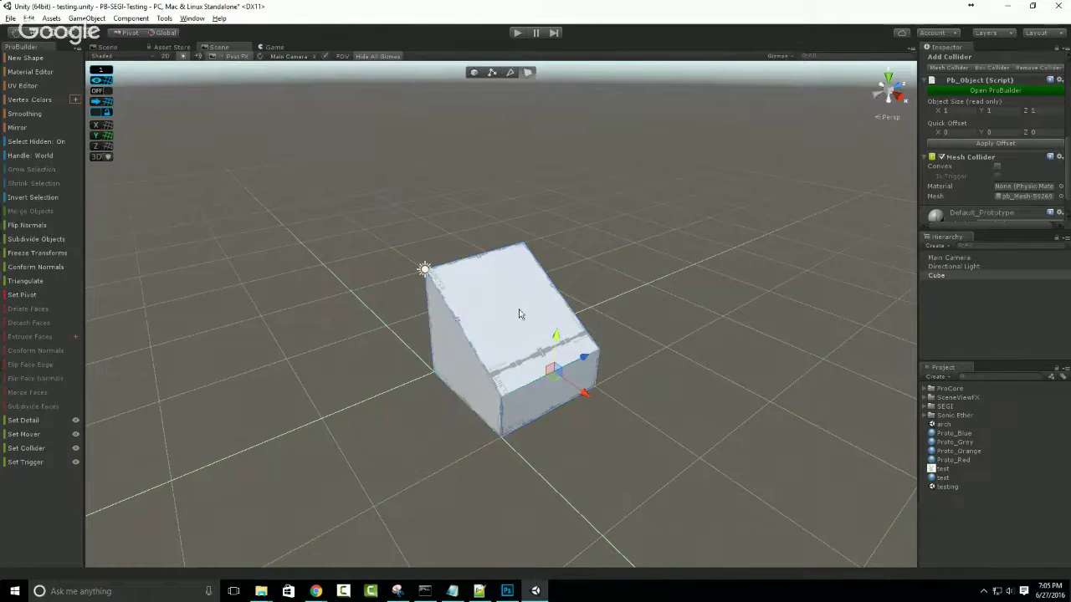
pyautogui.click(502, 320)
pyautogui.keyDown('shift'); pyautogui.moveTo(518, 278); pyautogui.dragTo(518, 138); pyautogui.keyUp('shift')
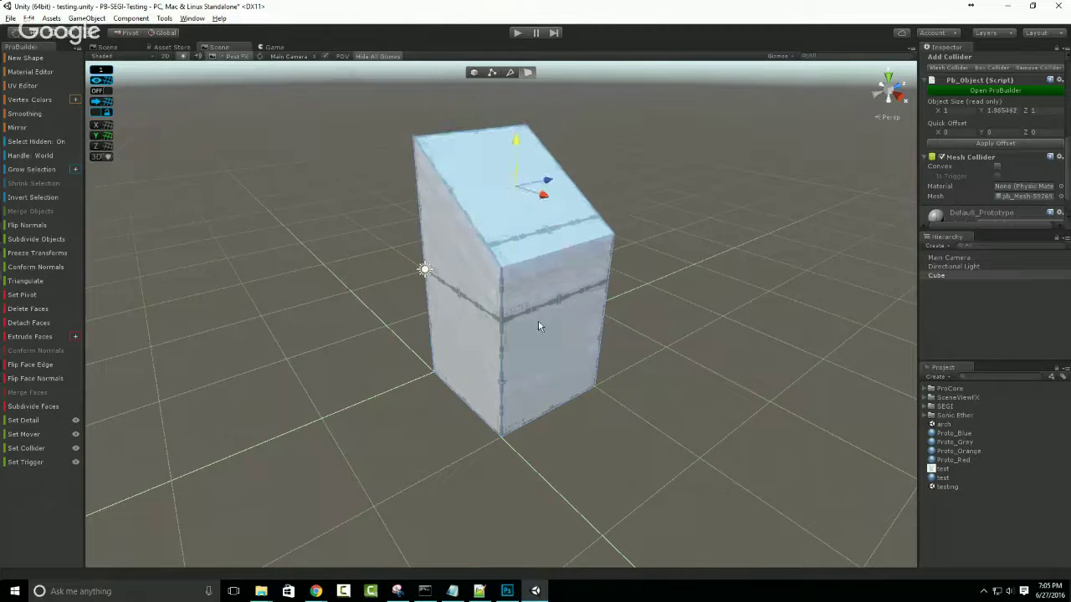
# Try selecting individual side and top faces, and move the sloping top face down until the object is about 1.08 units high.
pyautogui.keyDown('shift'); pyautogui.click(542, 376); pyautogui.keyUp('shift')
pyautogui.click(441, 343)
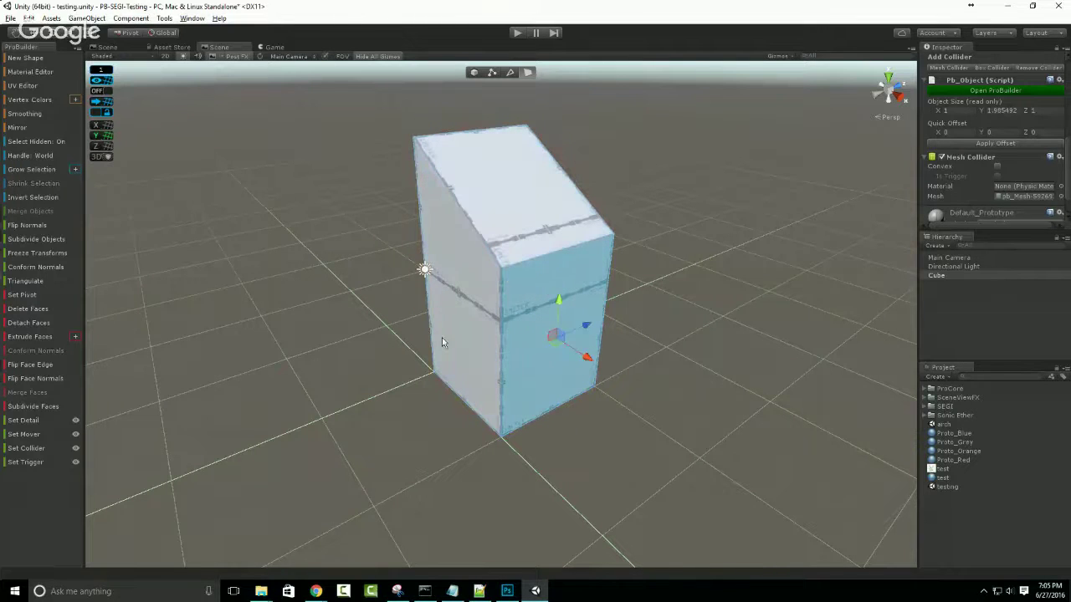
pyautogui.keyDown('shift'); pyautogui.click(514, 188); pyautogui.keyUp('shift')
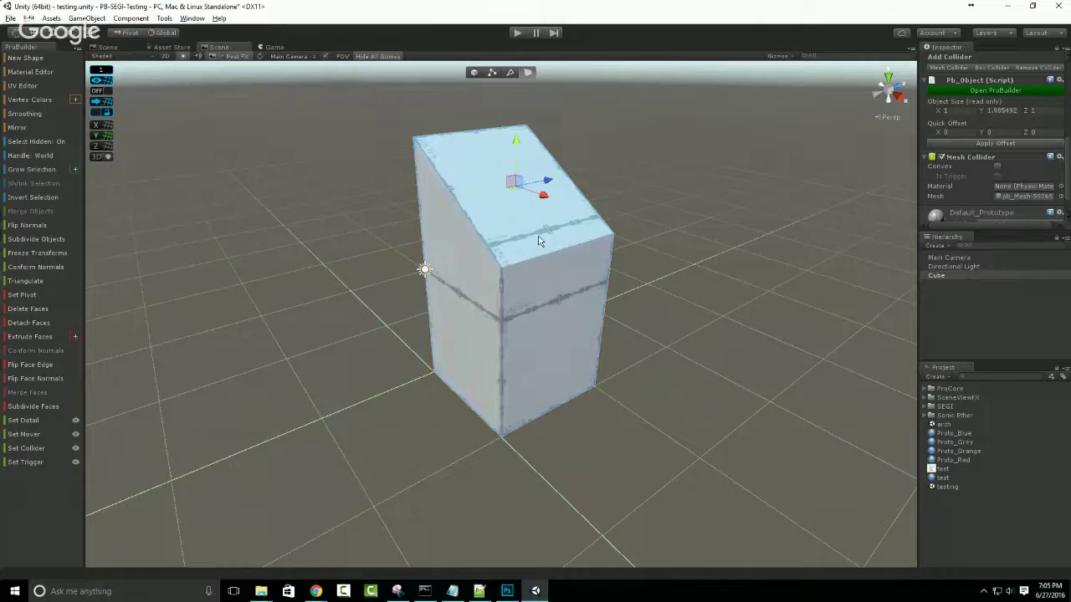
pyautogui.keyDown('shift'); pyautogui.click(556, 327); pyautogui.keyUp('shift')
pyautogui.keyDown('alt'); pyautogui.moveTo(557, 327); pyautogui.dragTo(612, 340); pyautogui.keyUp('alt')
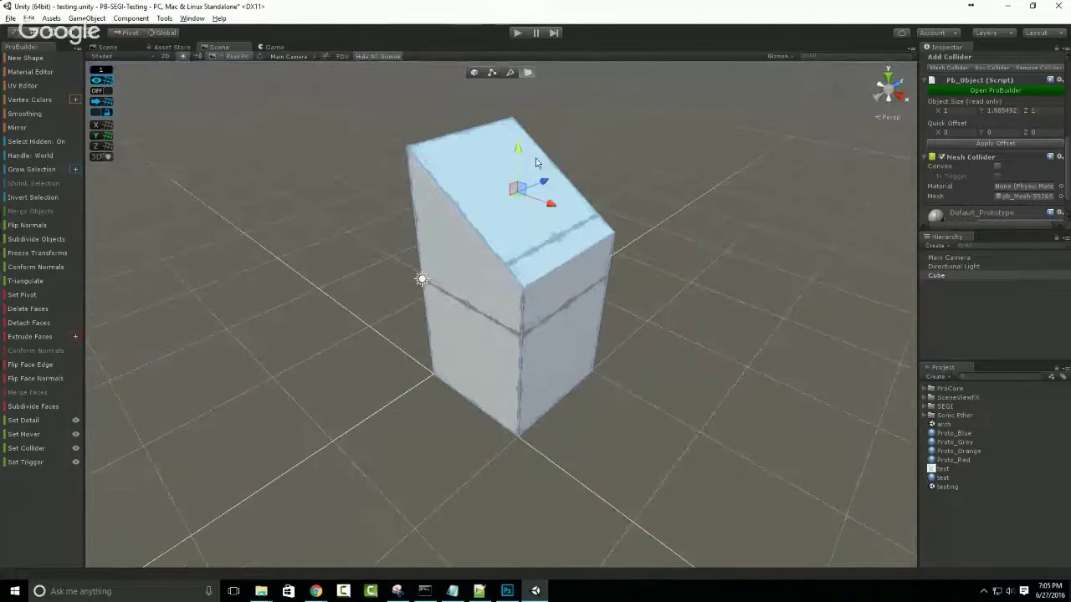
pyautogui.moveTo(520, 151); pyautogui.dragTo(527, 260)
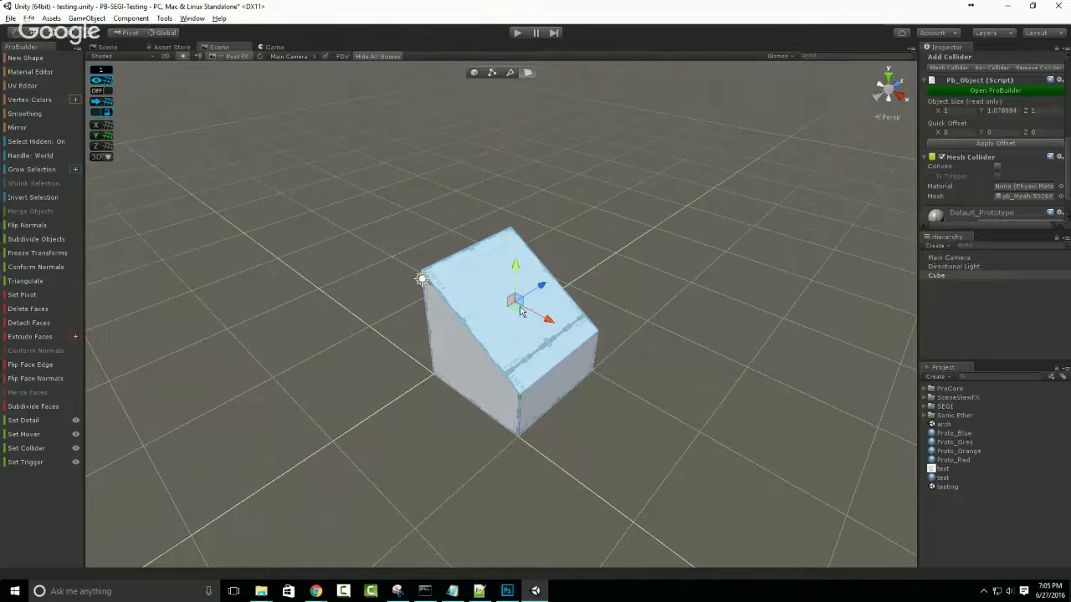
# Rotate the top face to reduce its slope, and scale it down to taper the object.
pyautogui.press('e')
pyautogui.moveTo(529, 293); pyautogui.dragTo(508, 308)
pyautogui.press('r')
# Switch to edge editing, scale the front face's top and bottom edges together, and rotate selected edges to skew the shape.
pyautogui.click(509, 73)
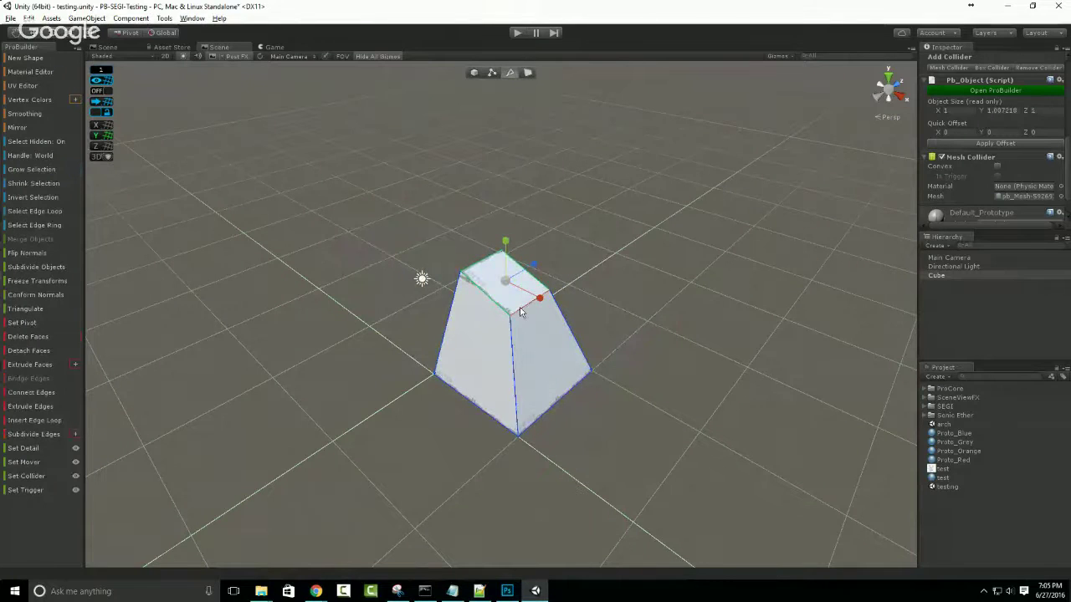
pyautogui.click(529, 304)
pyautogui.keyDown('shift'); pyautogui.click(558, 402); pyautogui.keyUp('shift')
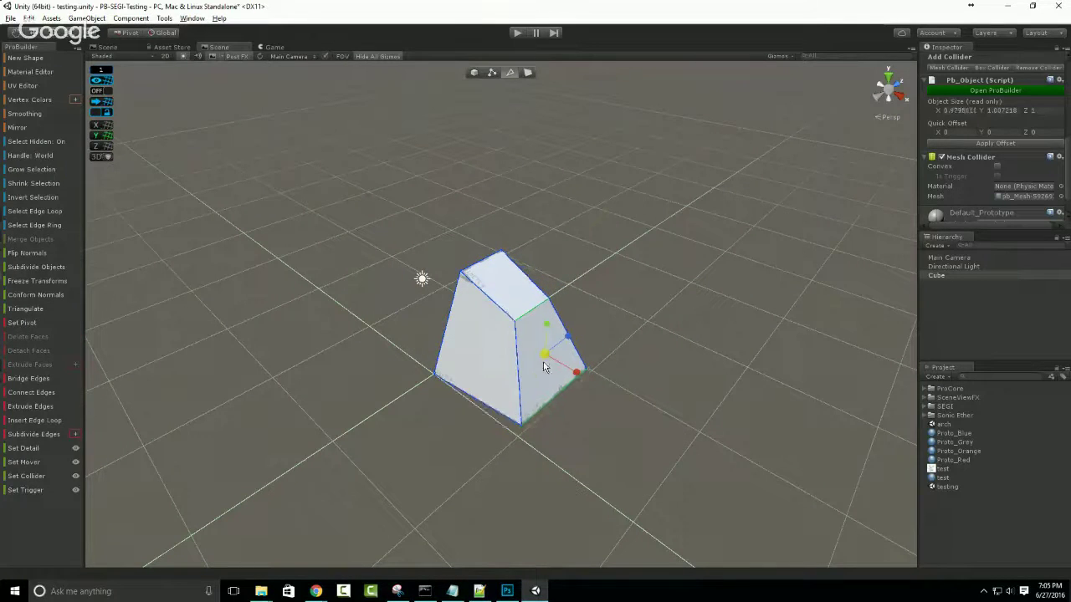
pyautogui.moveTo(546, 359); pyautogui.dragTo(464, 433)
pyautogui.press('e')
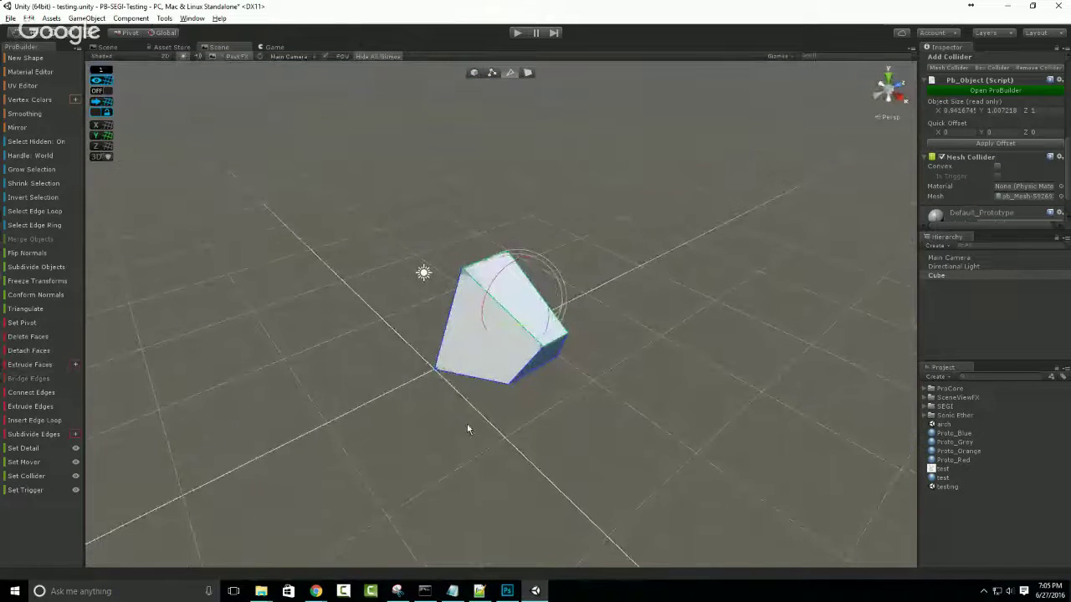
# Switch to the Google Hangouts window and check the group chat for viewer messages.
pyautogui.hotkey('alt', 'Tab')
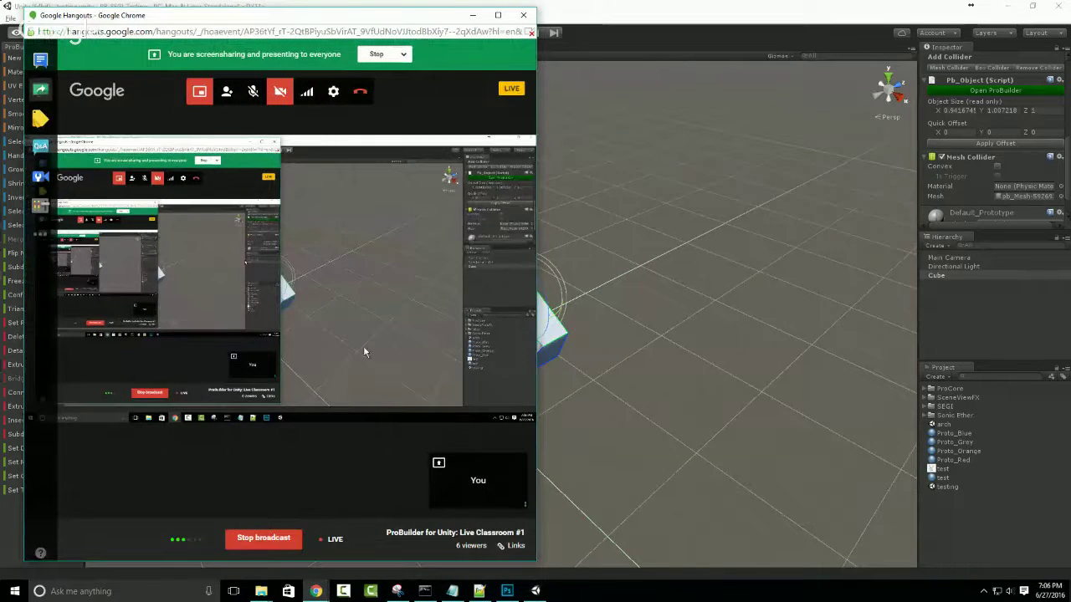
pyautogui.click(40, 59)
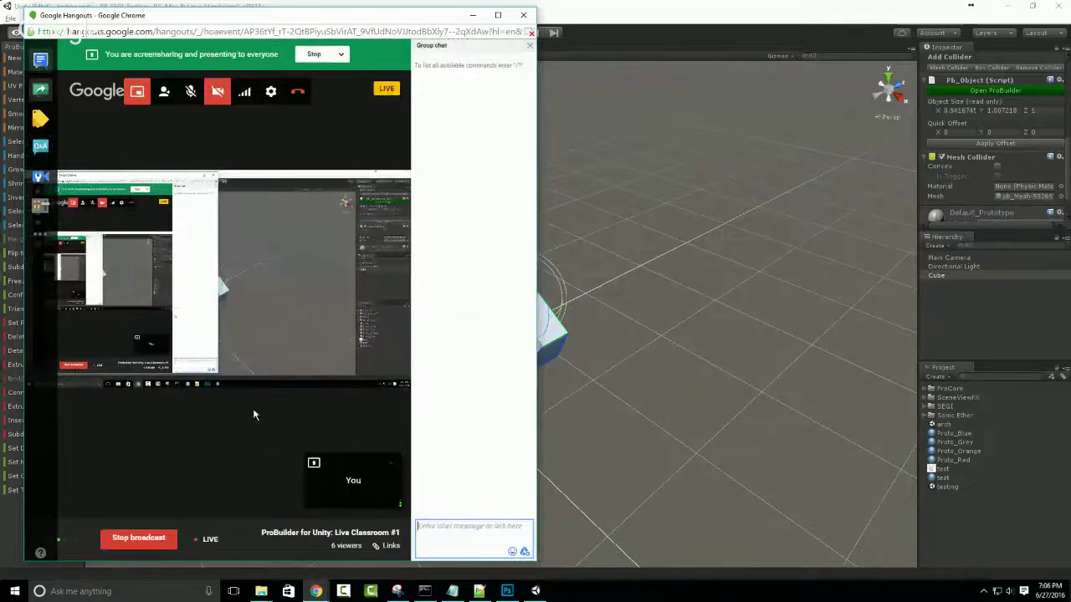
pyautogui.click(41, 59)
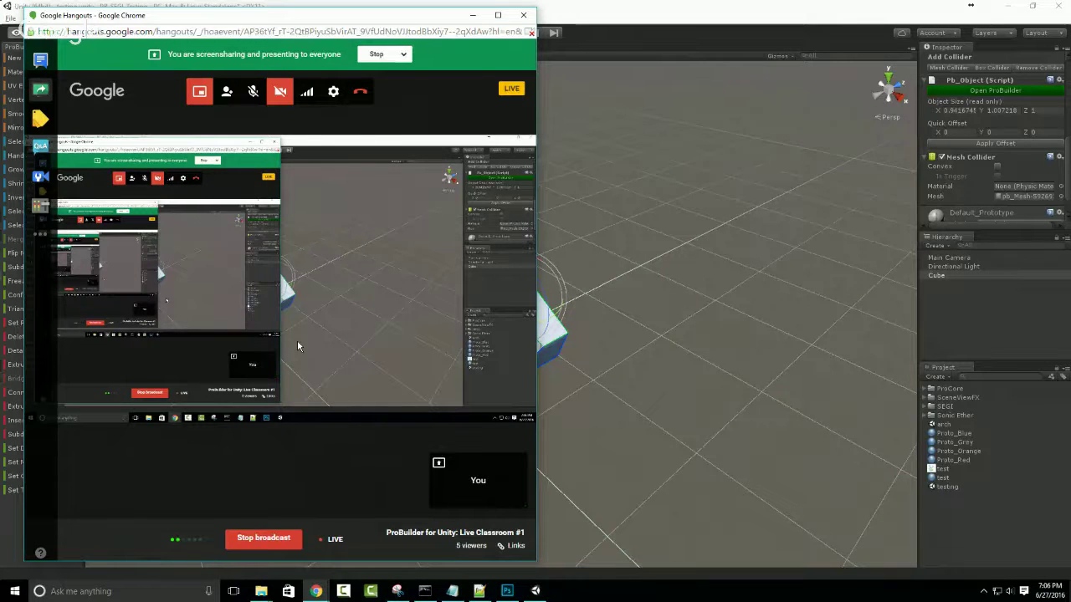
pyautogui.click(40, 59)
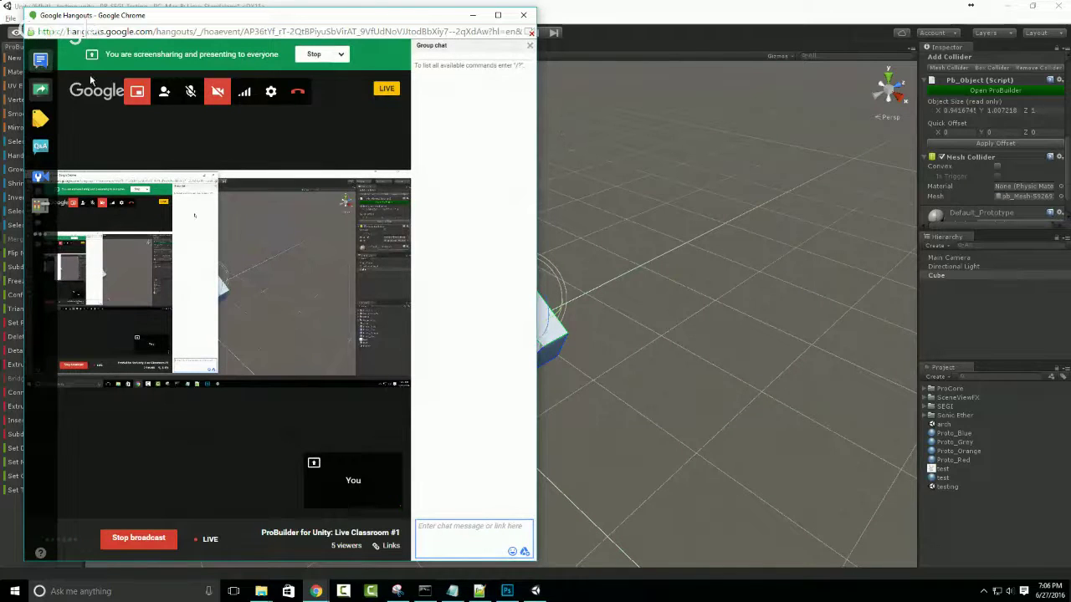
pyautogui.click(40, 59)
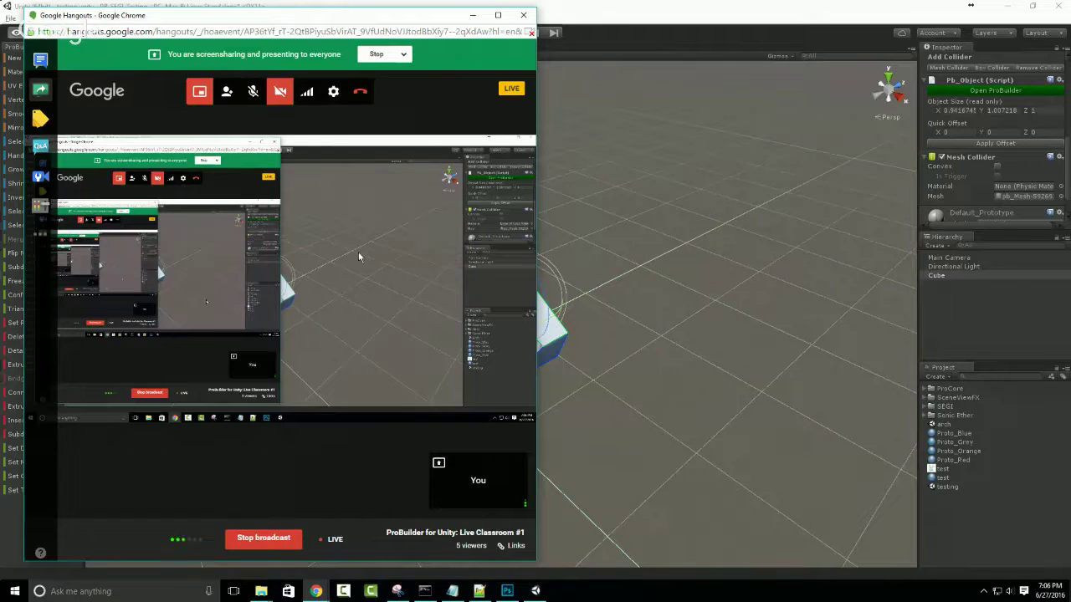
# Widen the Hangouts window to inspect its full web address, narrow it again and return to Unity.
pyautogui.click(425, 32)
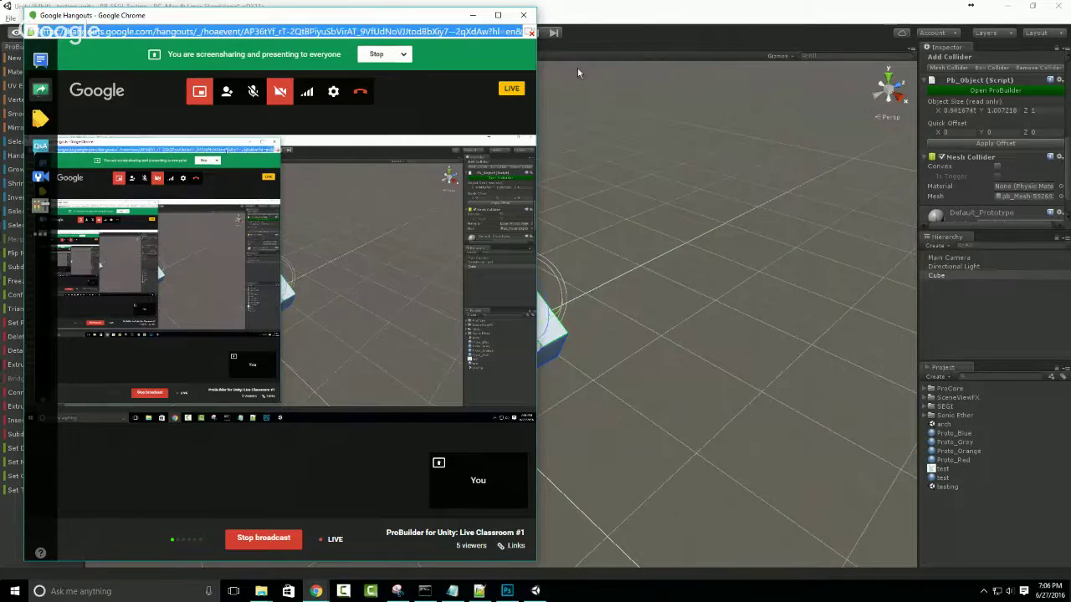
pyautogui.moveTo(536, 316); pyautogui.dragTo(688, 58)
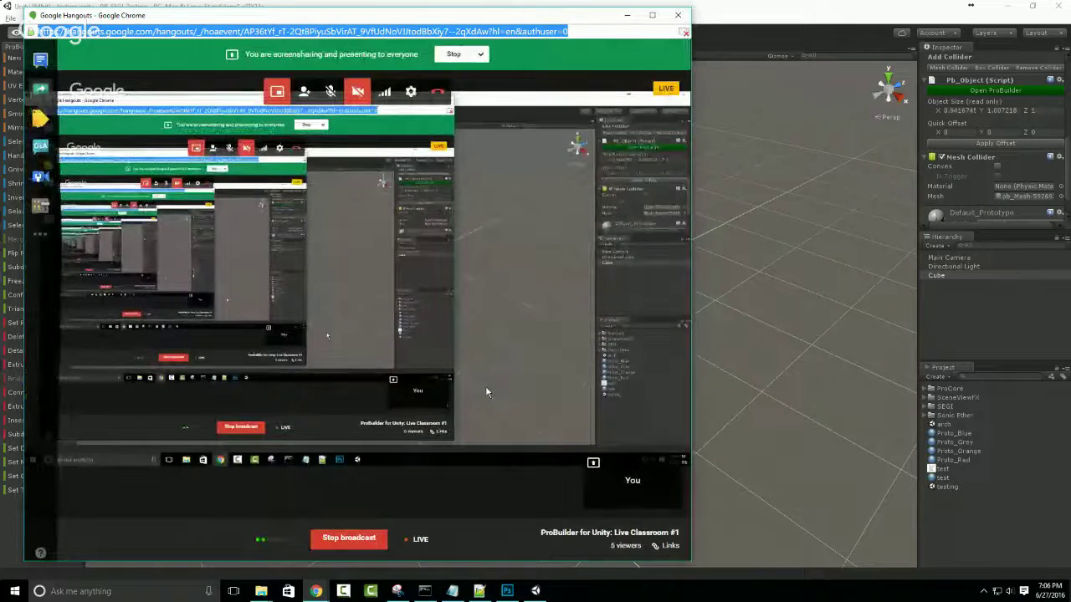
pyautogui.click(582, 31)
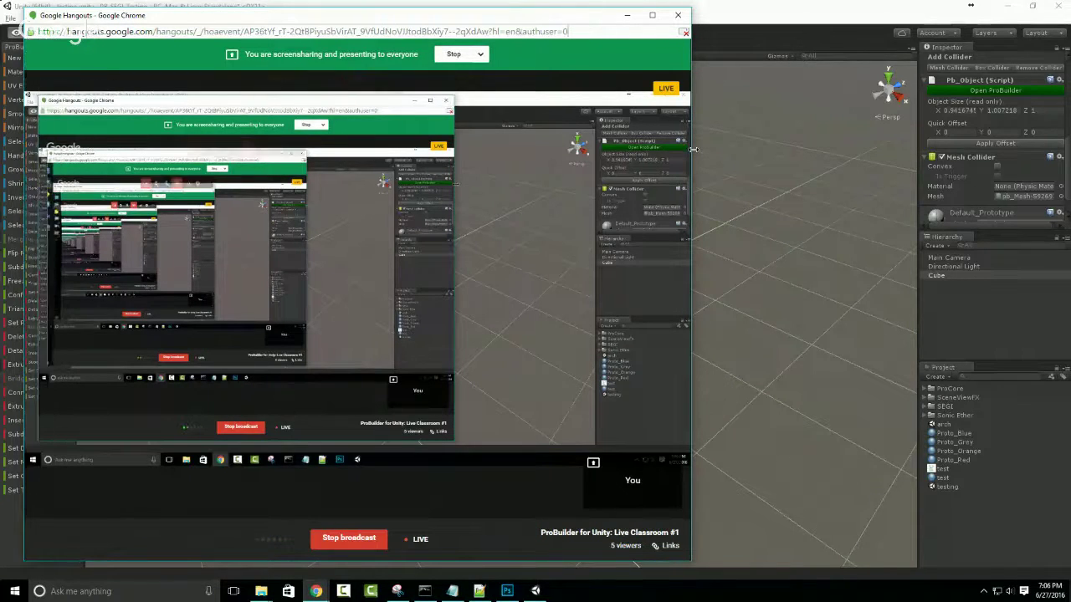
pyautogui.moveTo(693, 149); pyautogui.dragTo(448, 175)
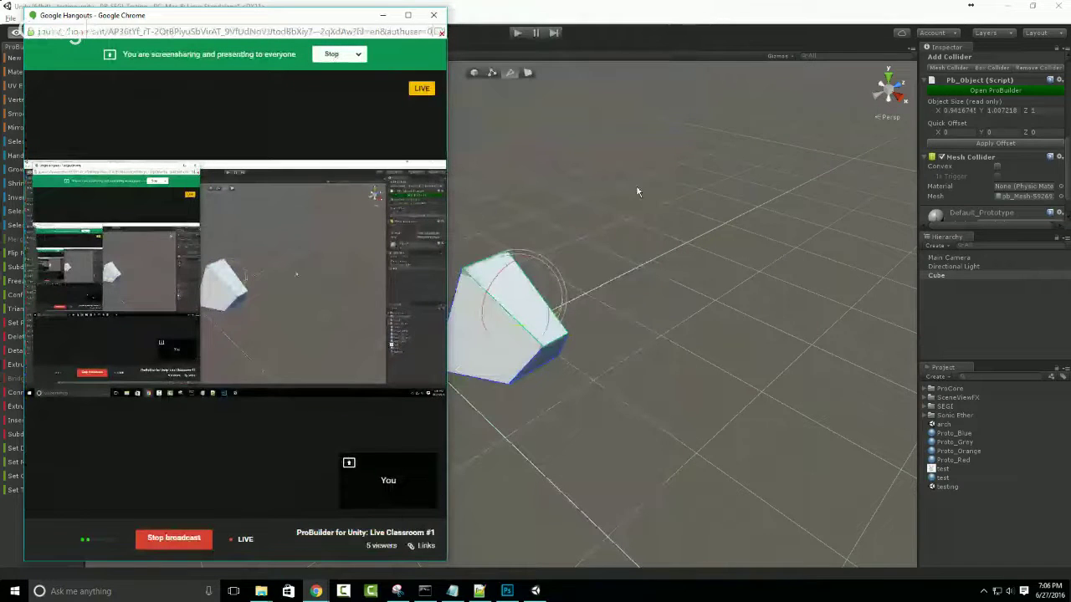
pyautogui.click(638, 14)
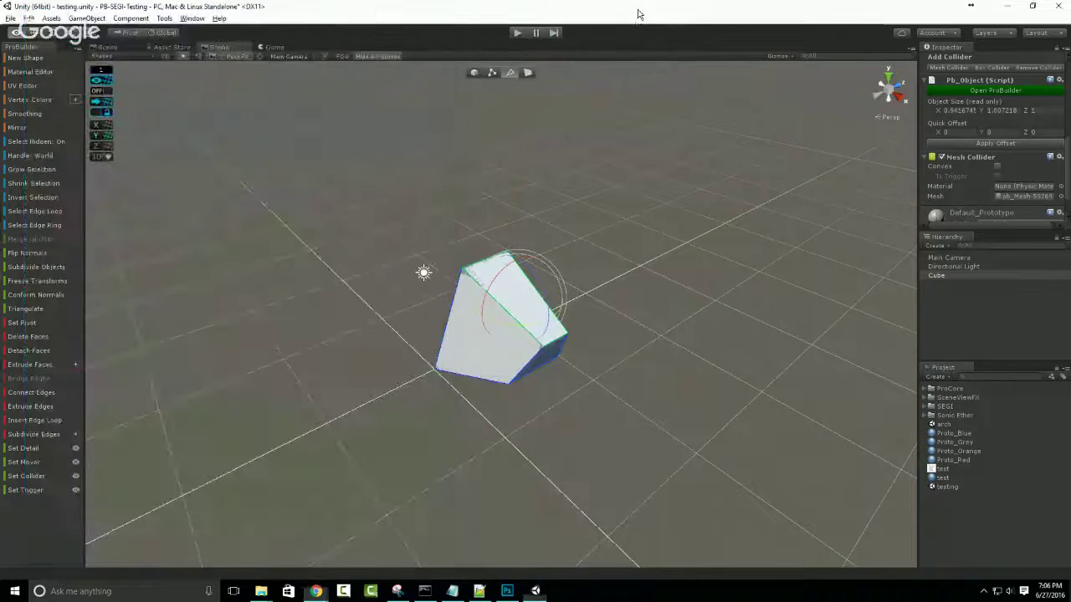
# Toggle the cube back and forth between object mode and geometry editing, ending in object mode.
pyautogui.click(474, 73)
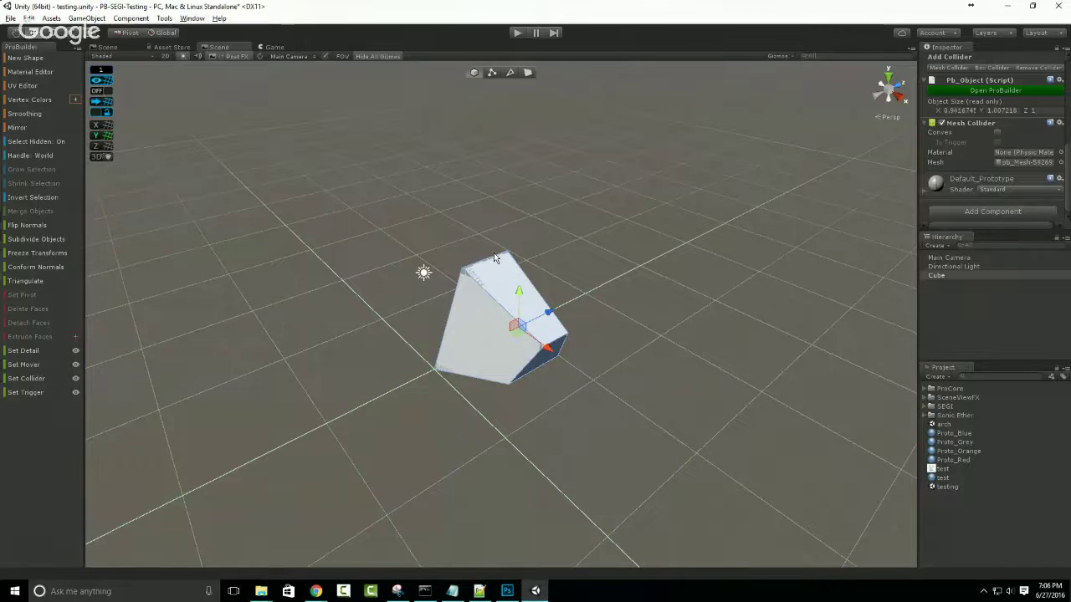
pyautogui.press('g')
pyautogui.press('g')
pyautogui.press('g')
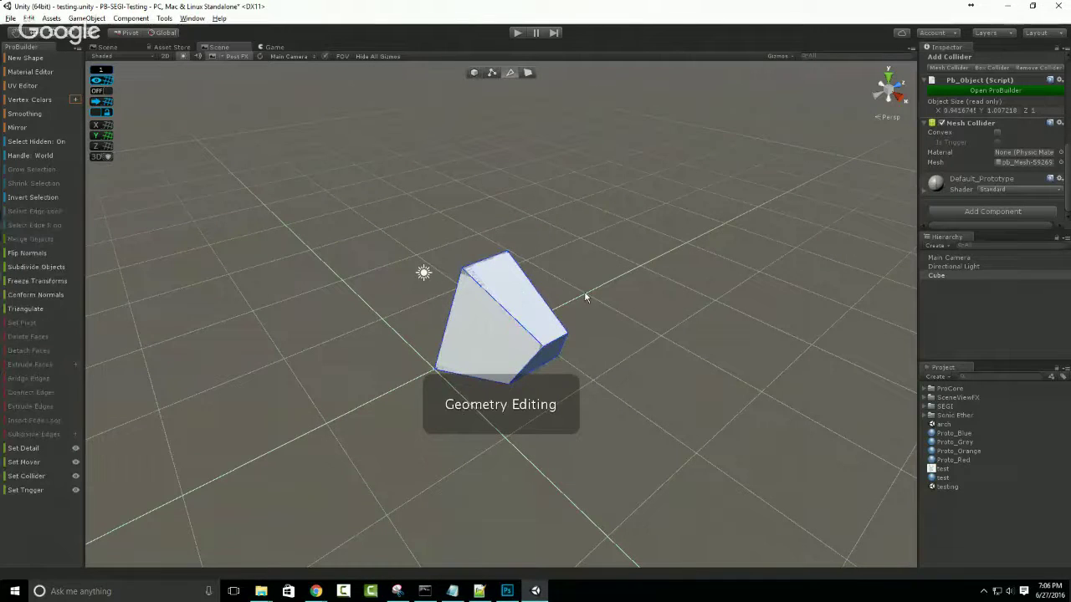
pyautogui.press('g')
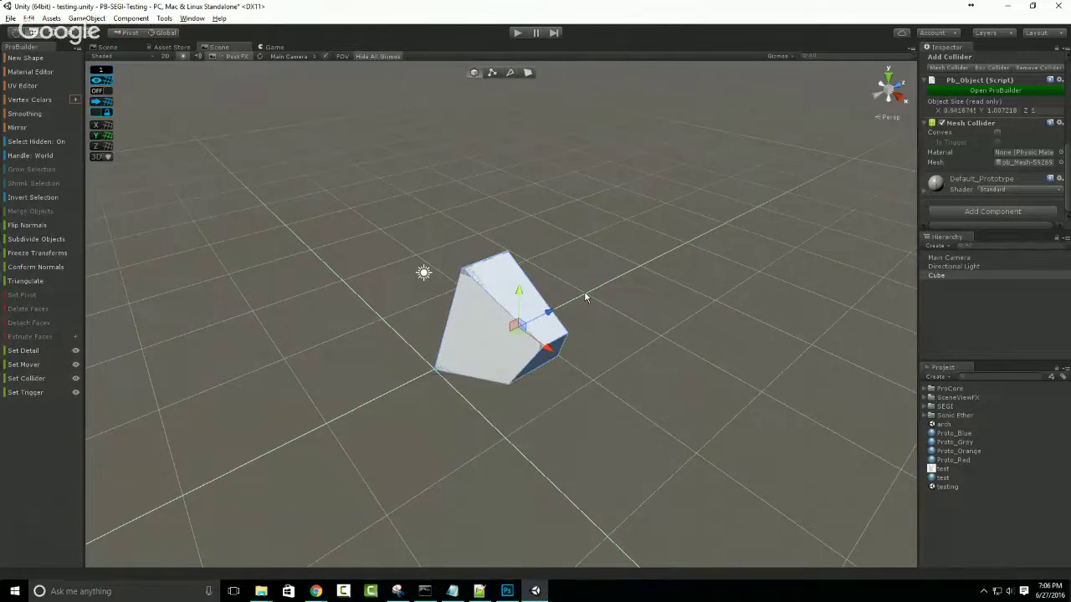
# Enter geometry editing and cycle through the element selection modes, ending in vertex editing.
pyautogui.click(491, 73)
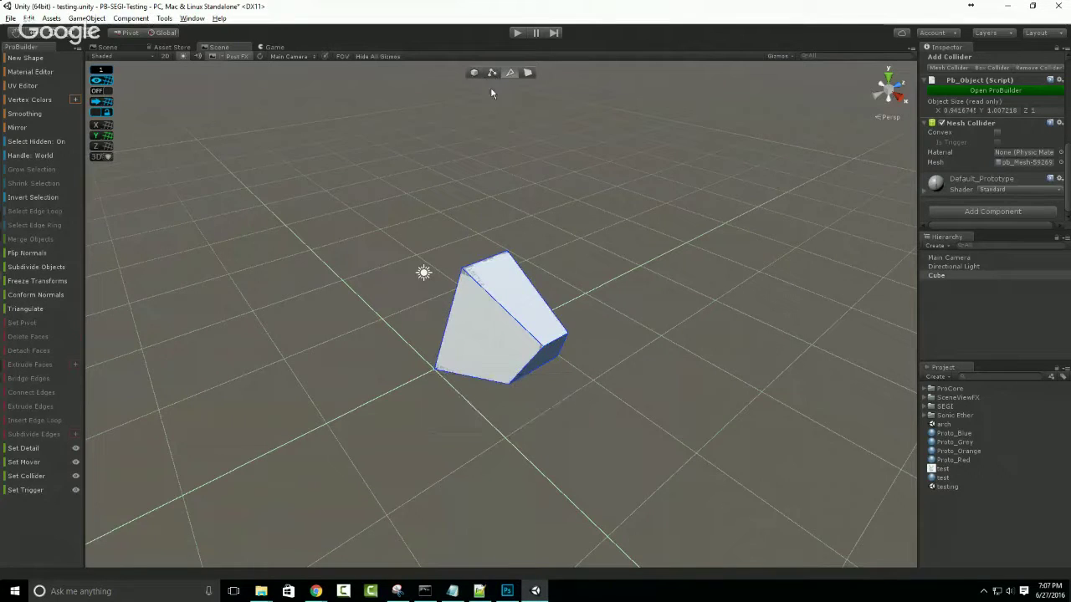
pyautogui.press('h')
pyautogui.press('h')
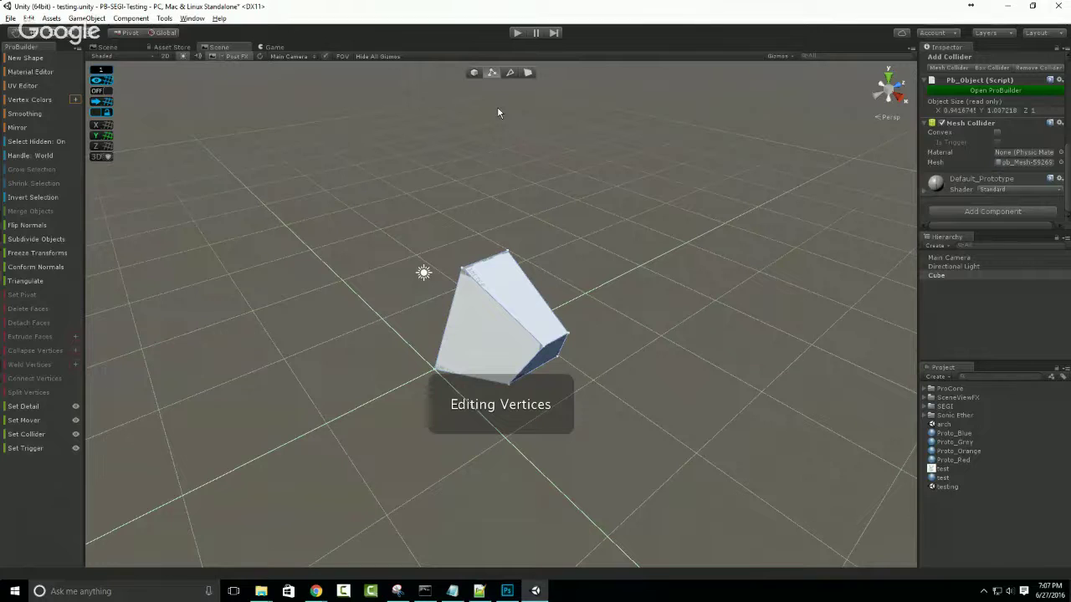
pyautogui.press('l')
pyautogui.press('h')
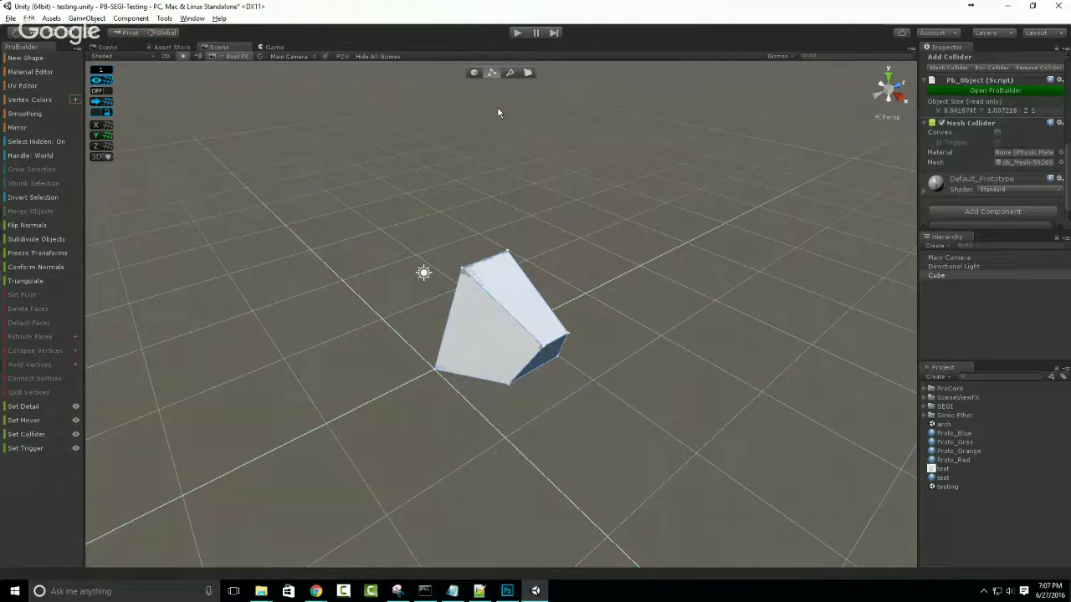
# Return to object mode, slide the whole cube across the ground, and select the Directional Light followed by the cube again.
pyautogui.press('g')
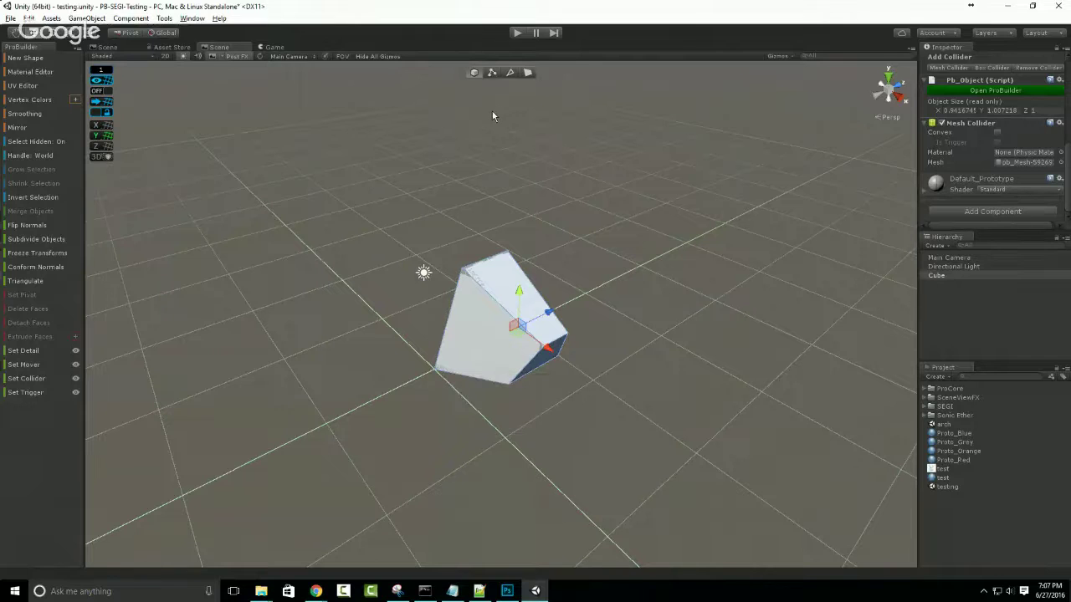
pyautogui.moveTo(516, 338); pyautogui.dragTo(552, 322)
pyautogui.click(422, 276)
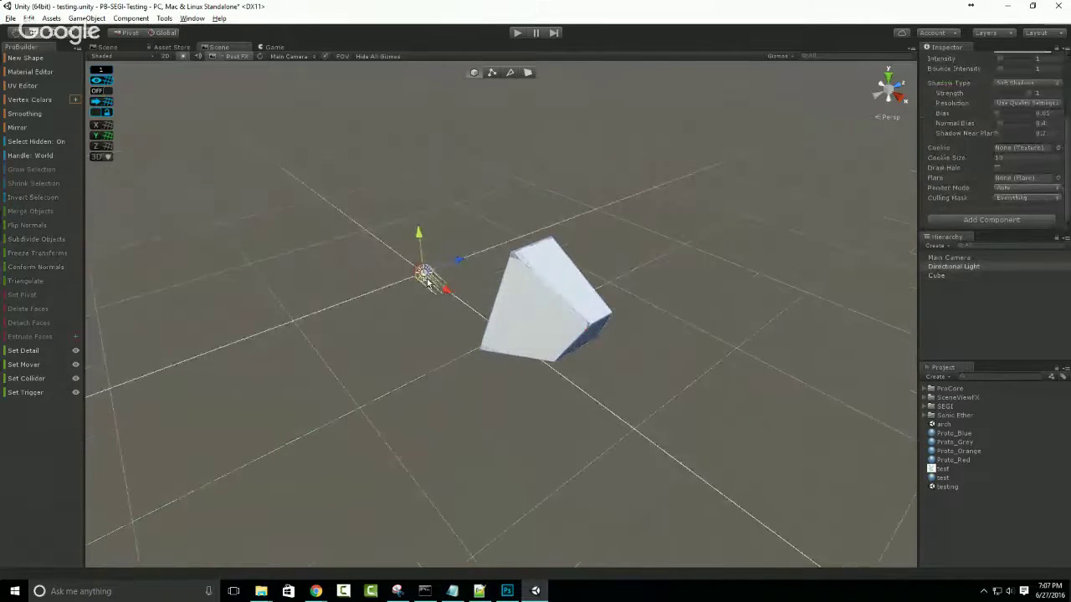
pyautogui.click(558, 293)
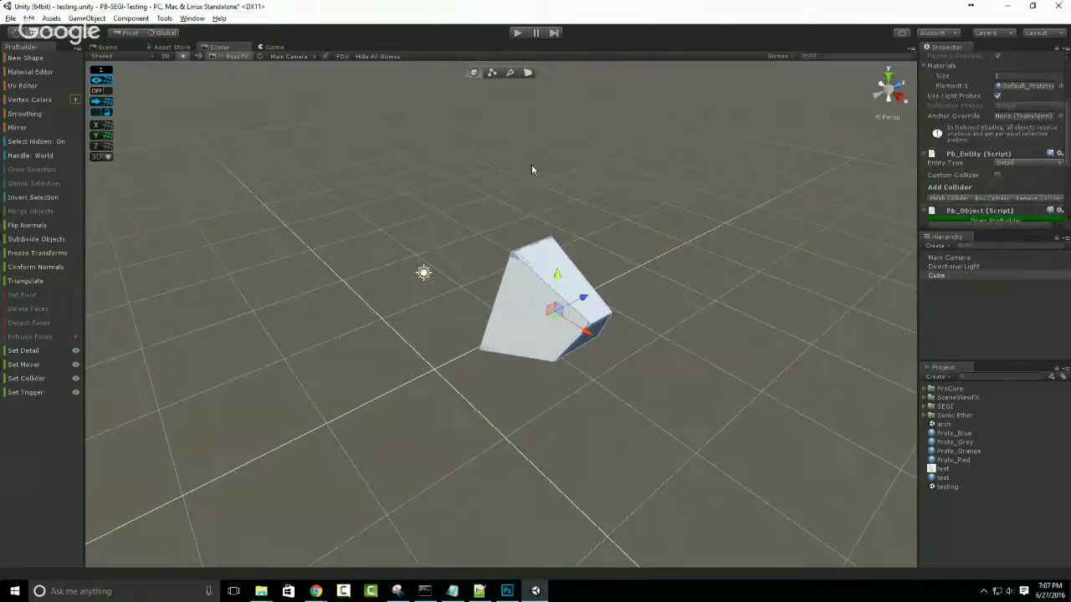
# Switch to face editing and select the cube's sloping top face.
pyautogui.click(510, 73)
pyautogui.click(527, 72)
pyautogui.click(545, 253)
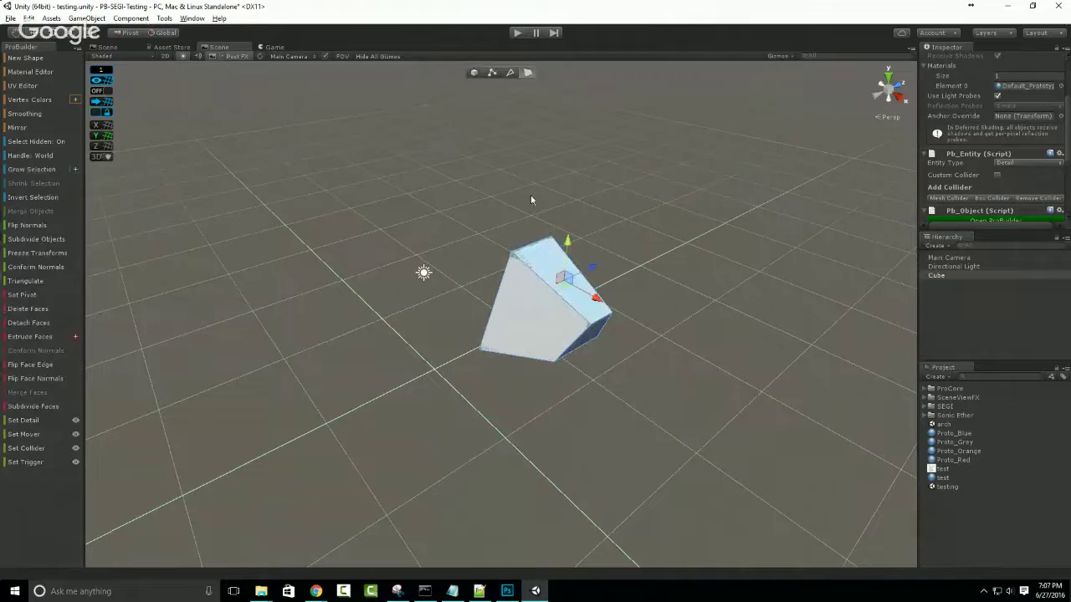
pyautogui.click(530, 175)
pyautogui.click(558, 265)
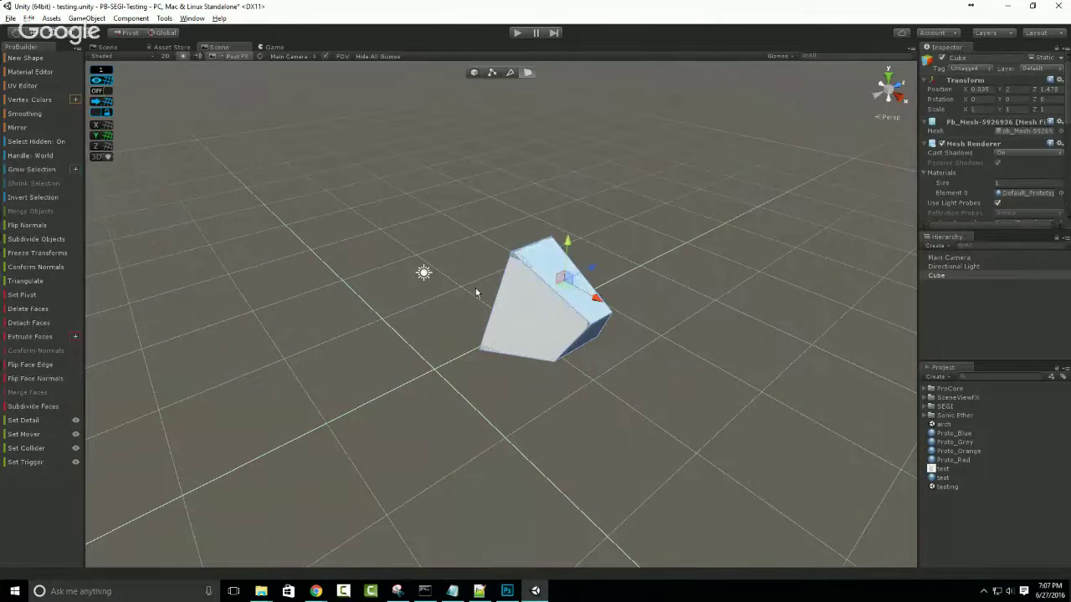
pyautogui.moveTo(435, 252); pyautogui.dragTo(386, 256, button='middle')
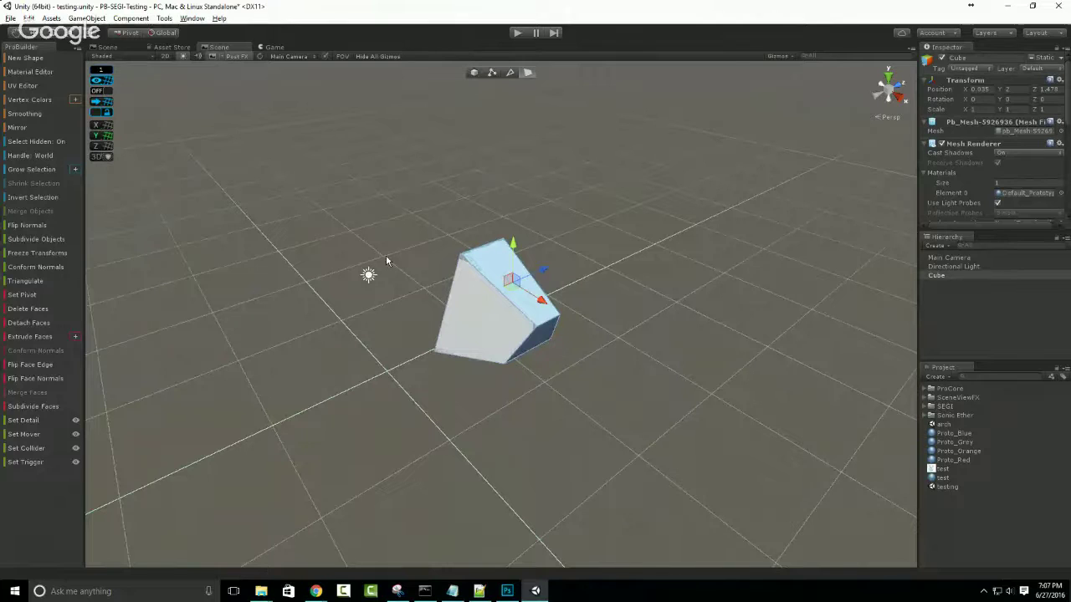
pyautogui.moveTo(463, 340); pyautogui.dragTo(441, 346, button='middle')
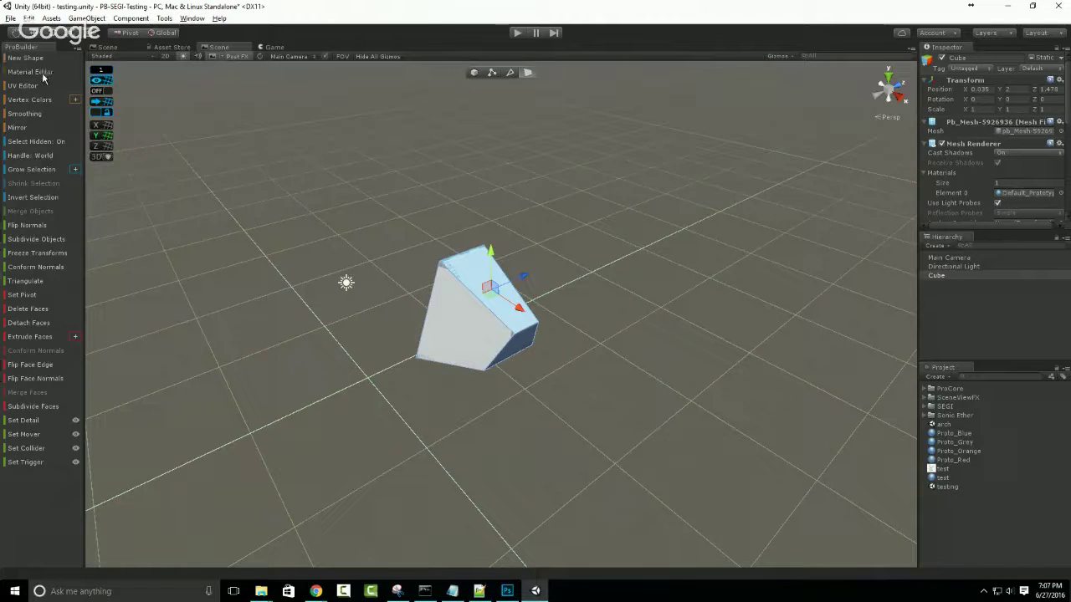
# Change the ProBuilder toolbar from text mode to icon mode and narrow it to a single column.
pyautogui.rightClick(43, 489)
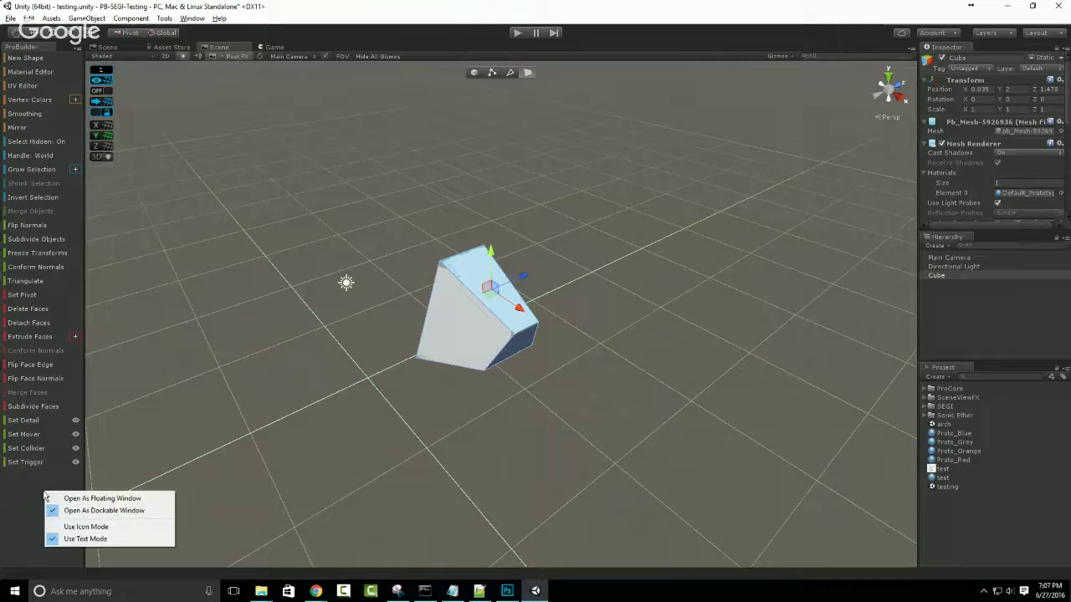
pyautogui.click(88, 526)
pyautogui.moveTo(80, 296); pyautogui.dragTo(34, 296)
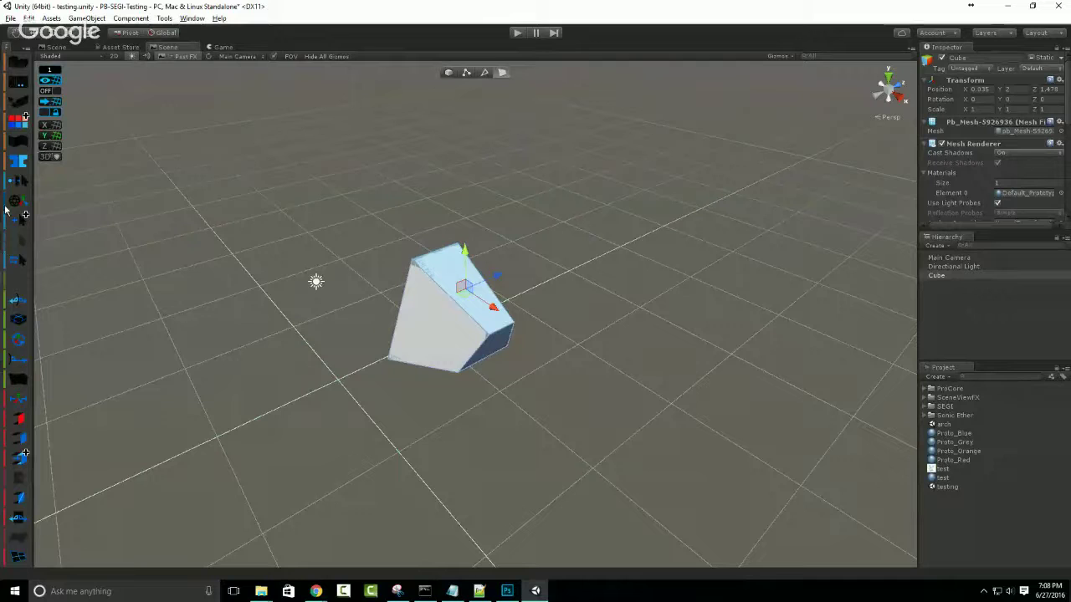
# Undock the ProBuilder toolbar into a floating window and reshape it into a compact three-column block of icons.
pyautogui.press('h')
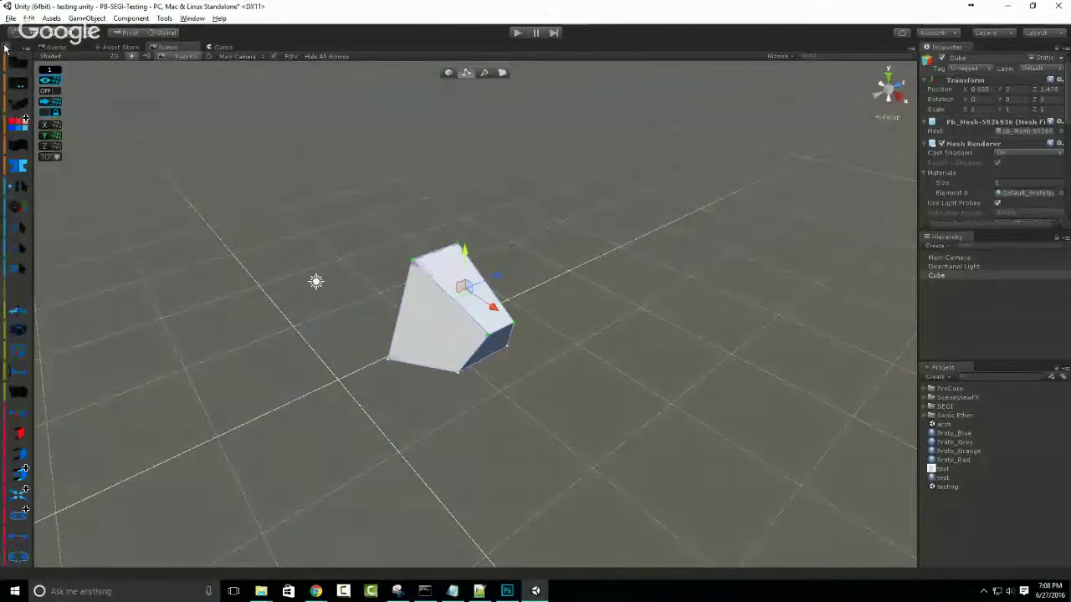
pyautogui.moveTo(5, 48); pyautogui.dragTo(292, 289)
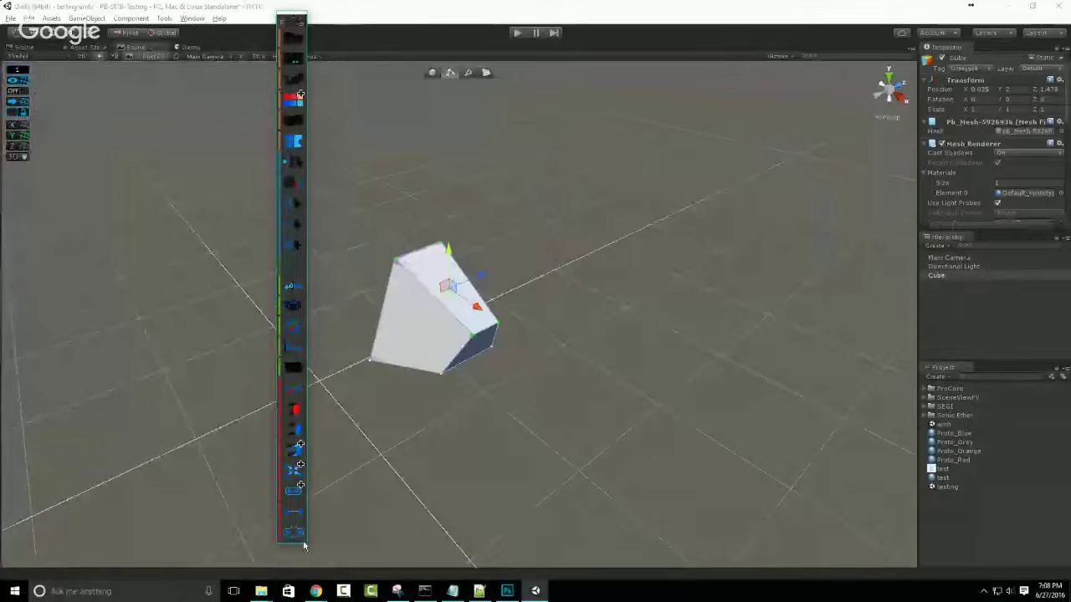
pyautogui.moveTo(303, 542); pyautogui.dragTo(435, 156)
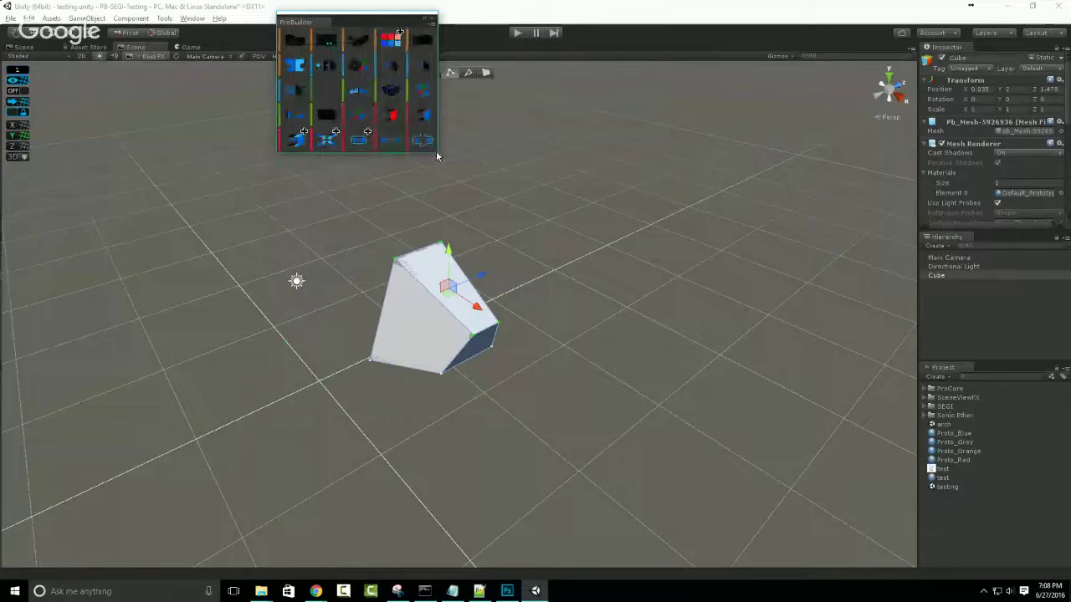
pyautogui.moveTo(395, 23); pyautogui.dragTo(140, 417)
pyautogui.moveTo(186, 483); pyautogui.dragTo(110, 483)
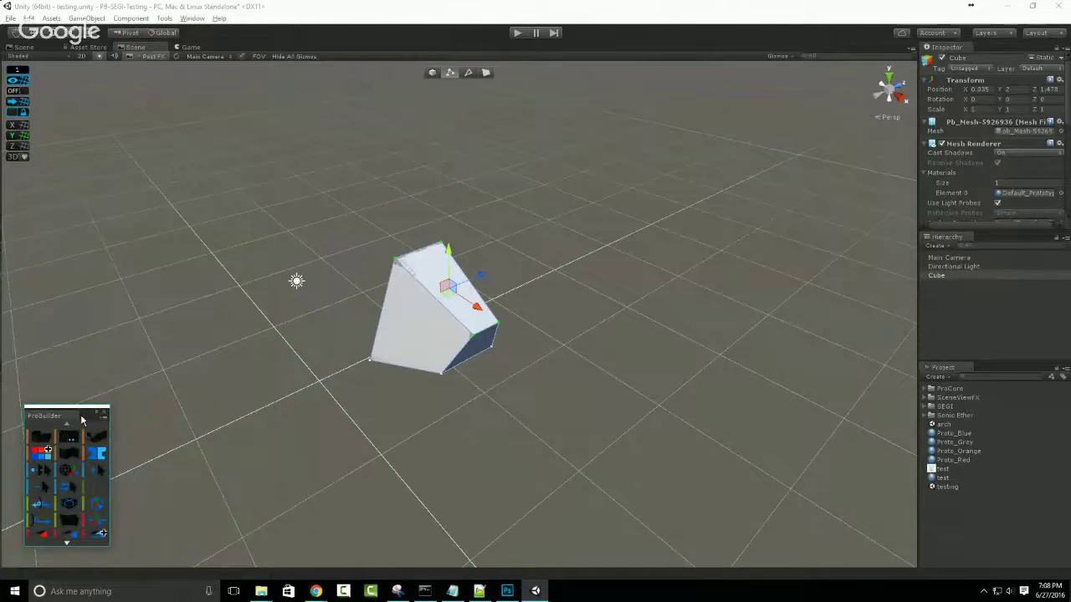
# Move the floating ProBuilder toolbar up beside the grid settings and scroll through its icons.
pyautogui.moveTo(83, 418); pyautogui.dragTo(99, 81)
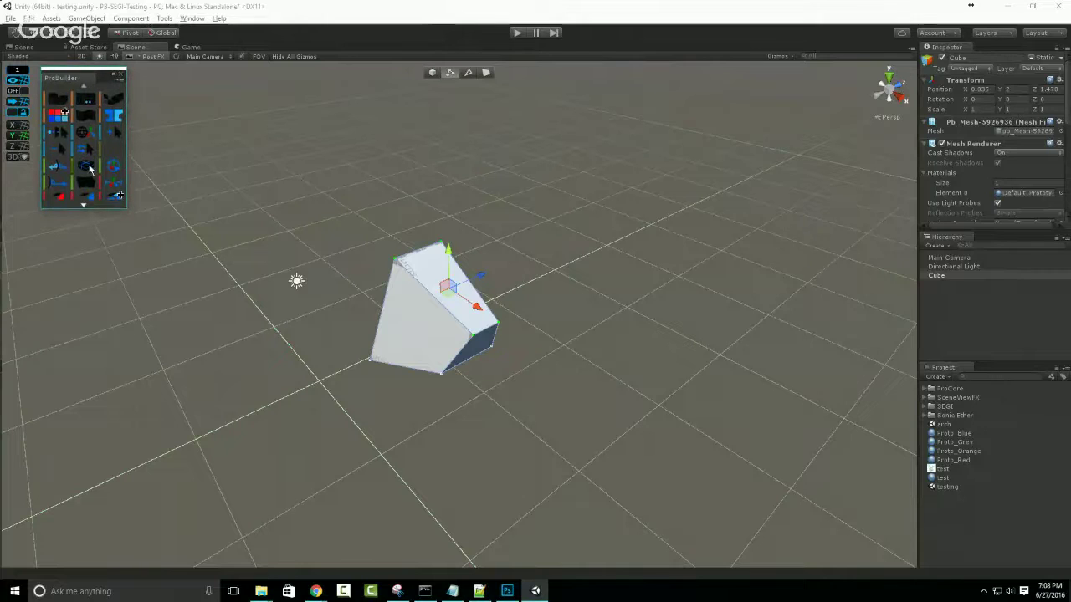
pyautogui.scroll(-2, 91, 171)
pyautogui.scroll(2, 90, 171)
pyautogui.scroll(-2, 91, 171)
pyautogui.scroll(-2, 91, 171)
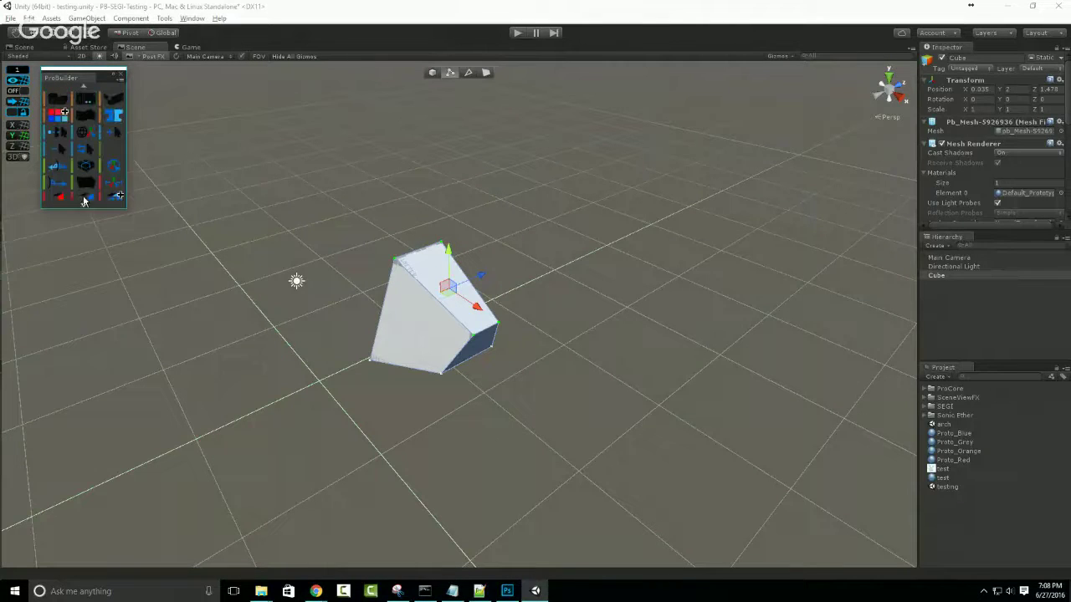
pyautogui.scroll(3, 83, 199)
# Dock the ProBuilder toolbar back beside the Scene view, about three icon columns wide, and switch it to text mode.
pyautogui.moveTo(124, 206); pyautogui.dragTo(45, 344)
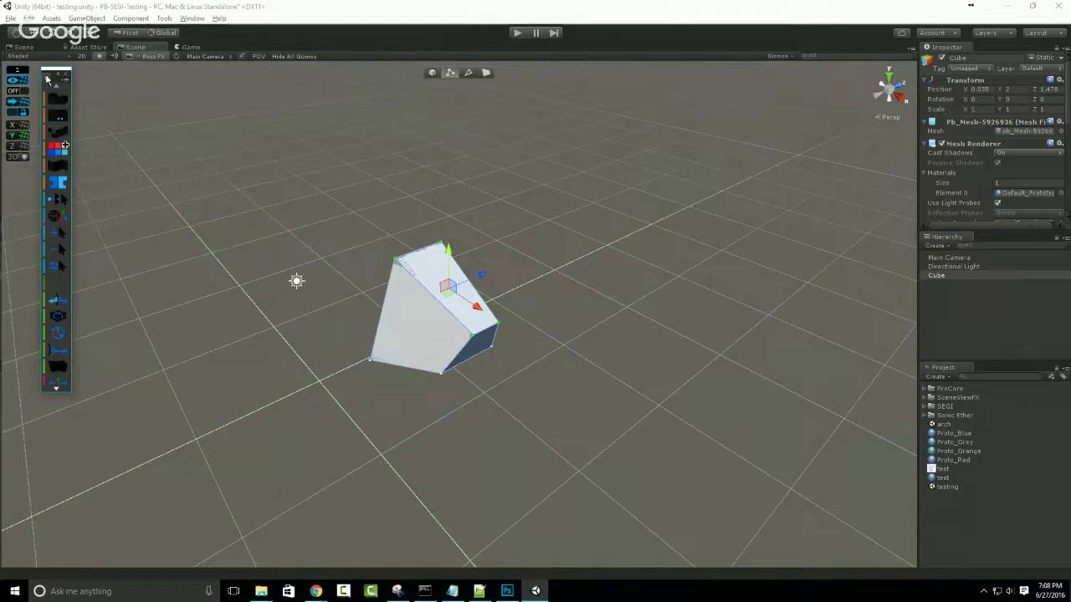
pyautogui.moveTo(47, 78); pyautogui.dragTo(9, 167)
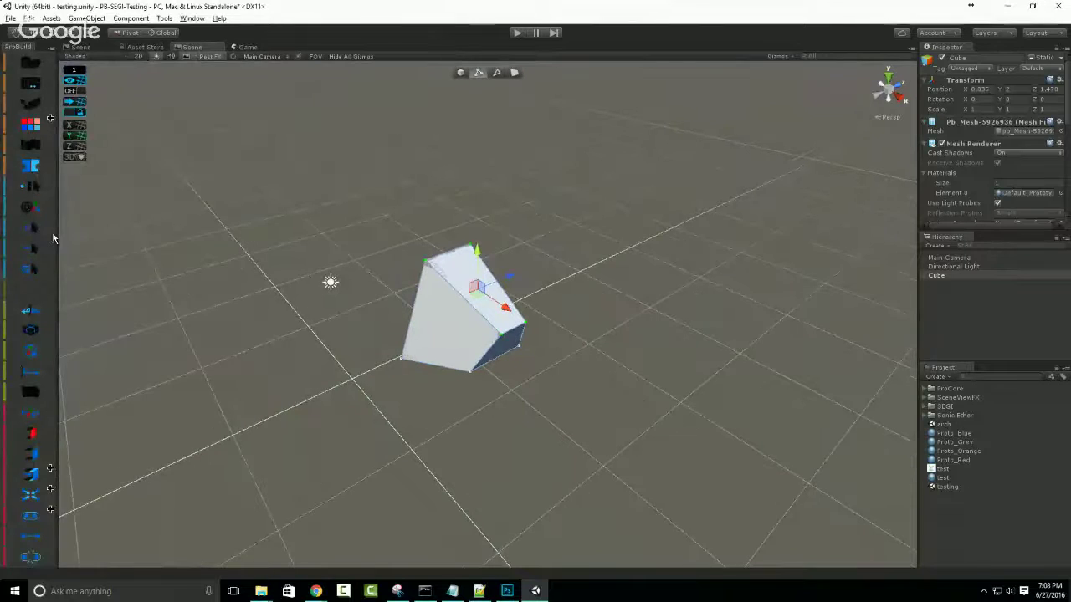
pyautogui.moveTo(58, 232); pyautogui.dragTo(86, 232)
pyautogui.rightClick(52, 370)
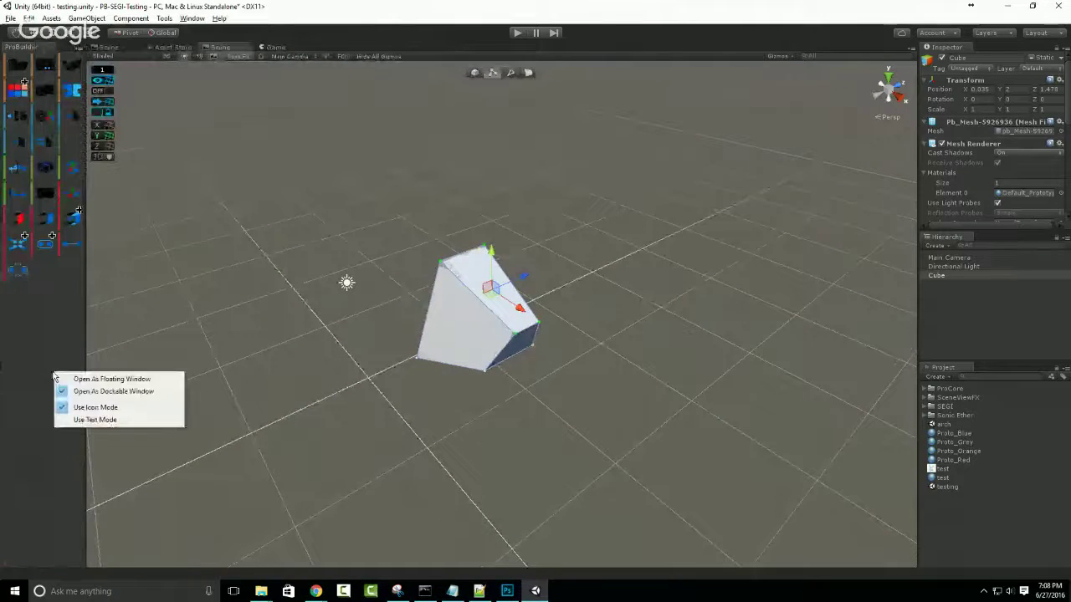
pyautogui.click(94, 419)
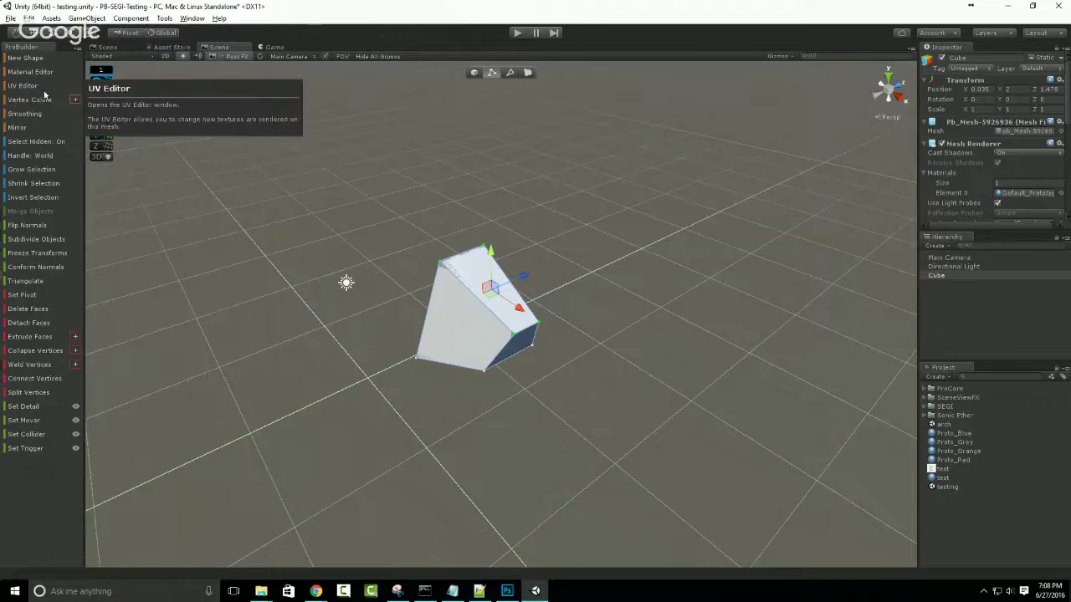
# Return to object mode, open the Material Editor, UV Editor and Smoothing Groups editor in turn, and close them.
pyautogui.click(474, 74)
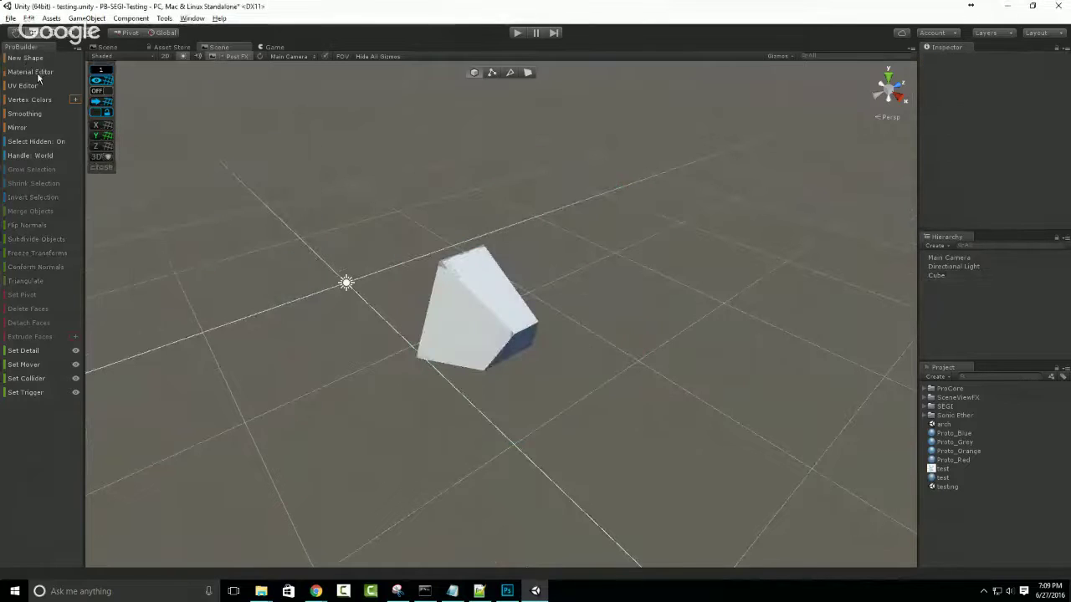
pyautogui.click(30, 72)
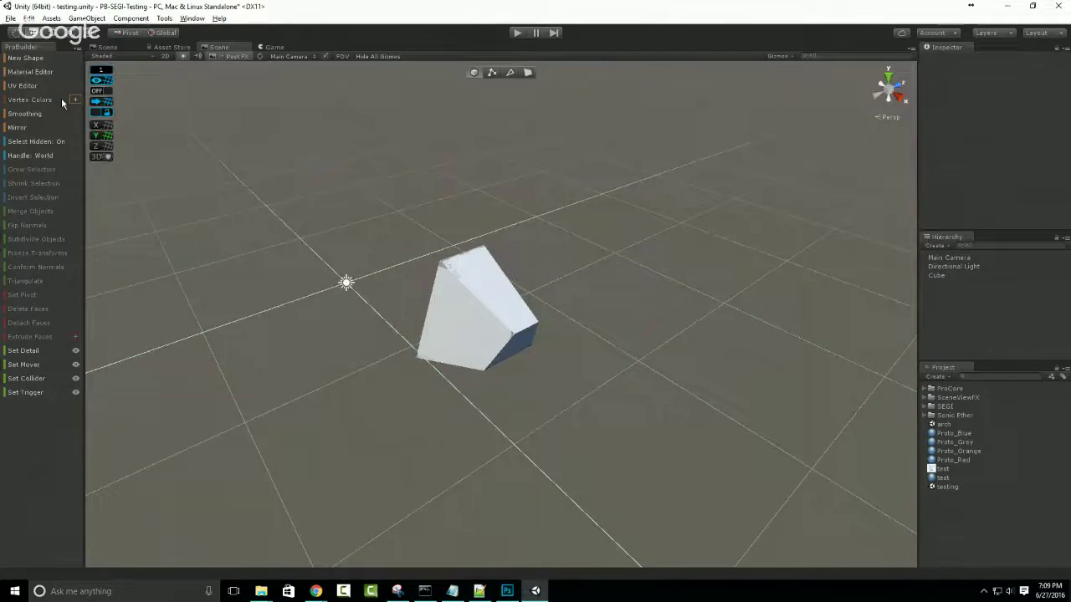
pyautogui.click(24, 85)
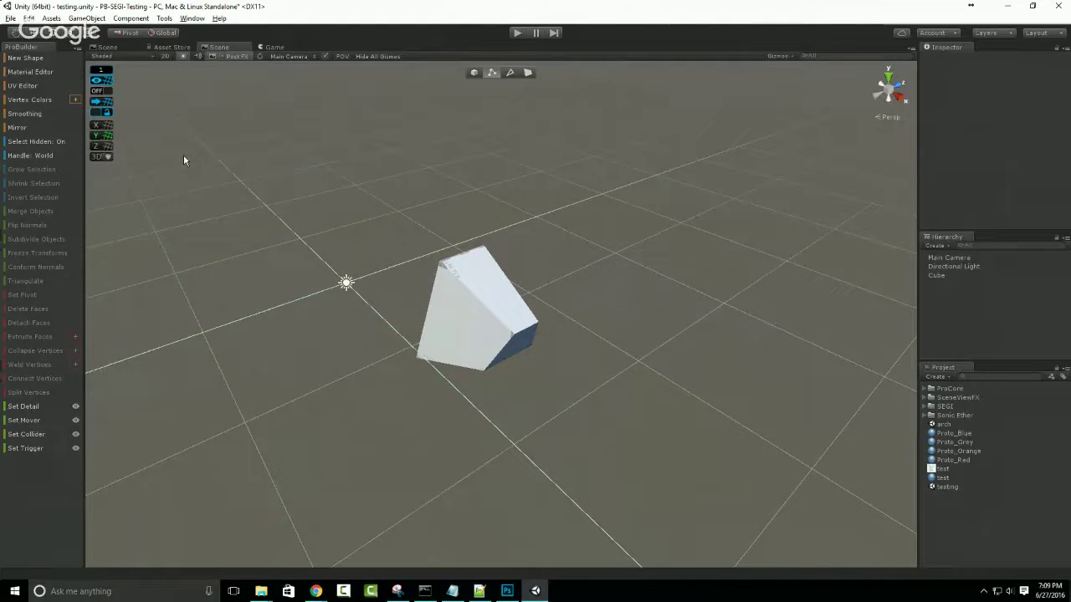
pyautogui.click(33, 113)
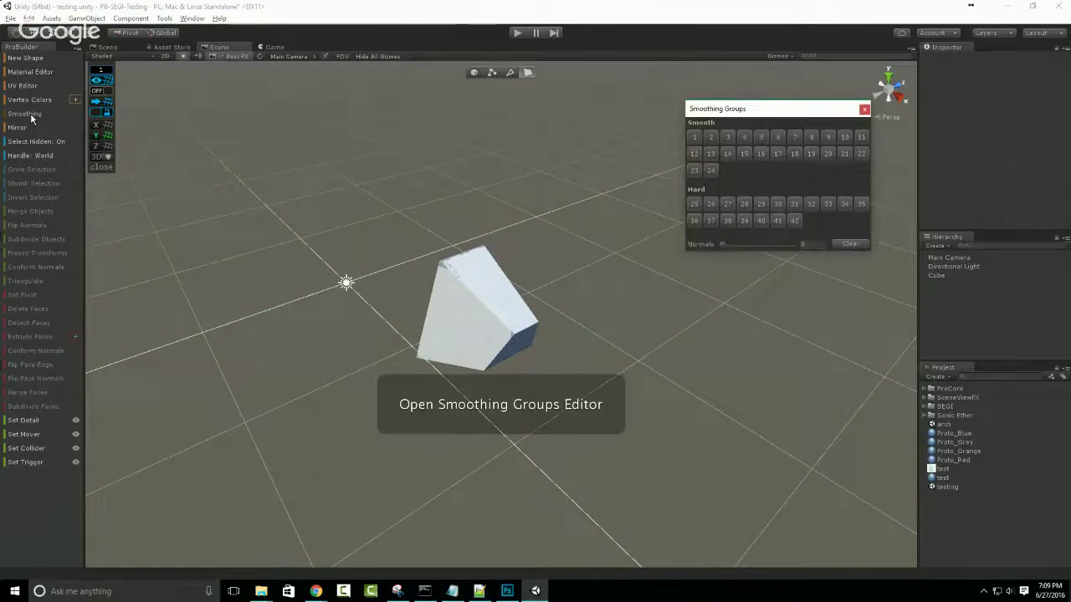
pyautogui.click(864, 109)
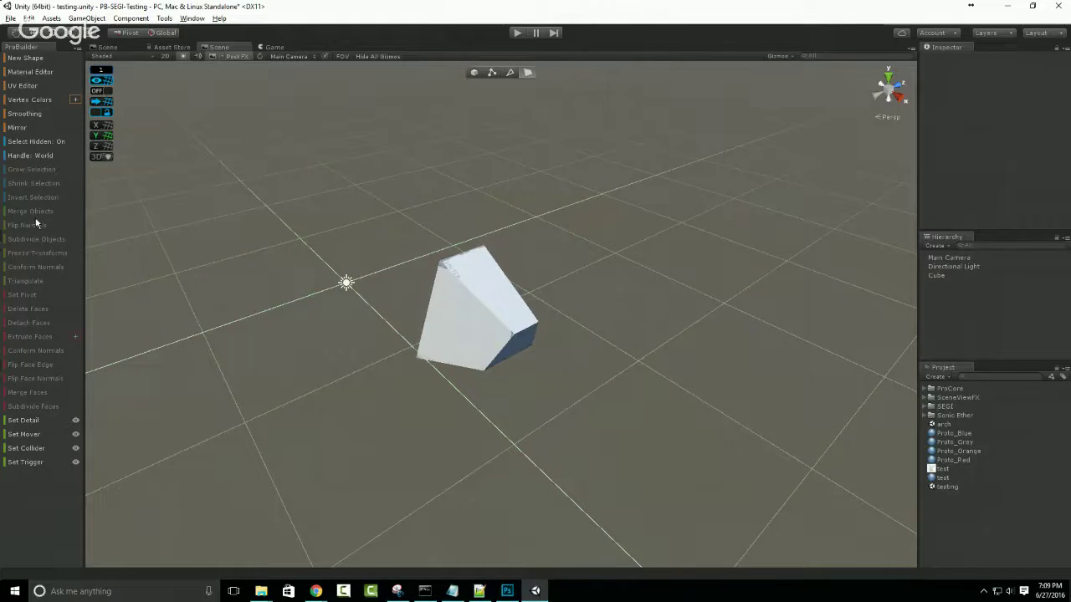
# Select the whole cube in object mode, flip its normals and flip them back, and try subdividing it.
pyautogui.click(474, 72)
pyautogui.click(434, 346)
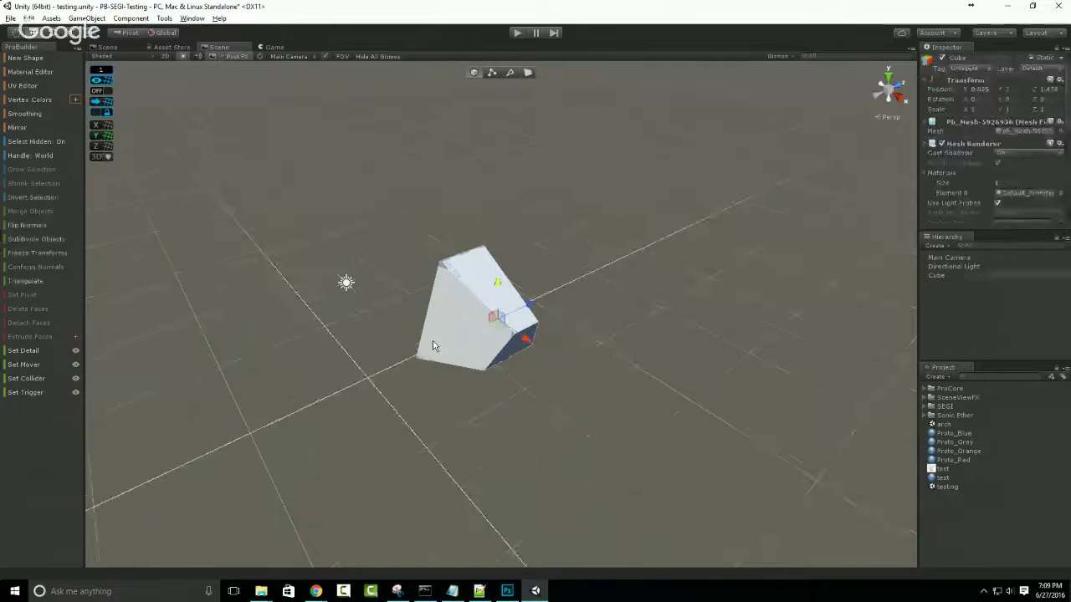
pyautogui.click(35, 227)
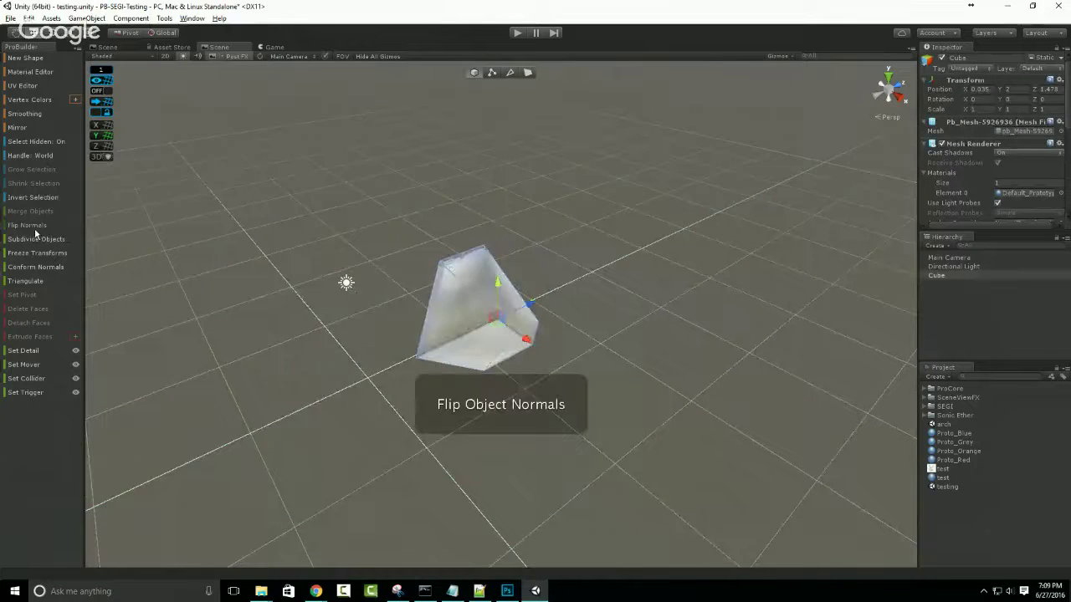
pyautogui.click(34, 227)
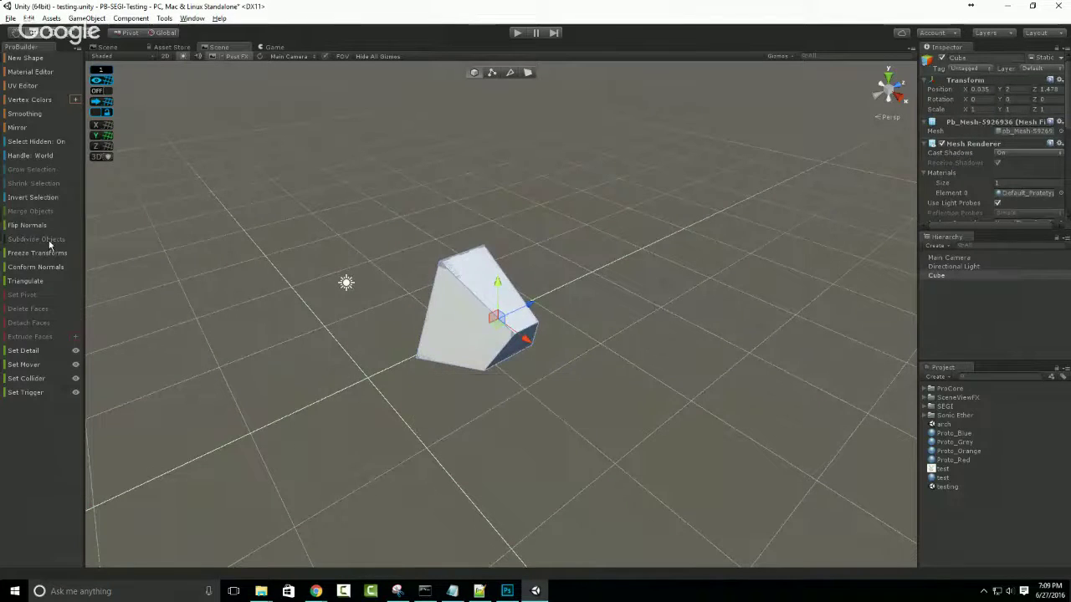
pyautogui.click(50, 241)
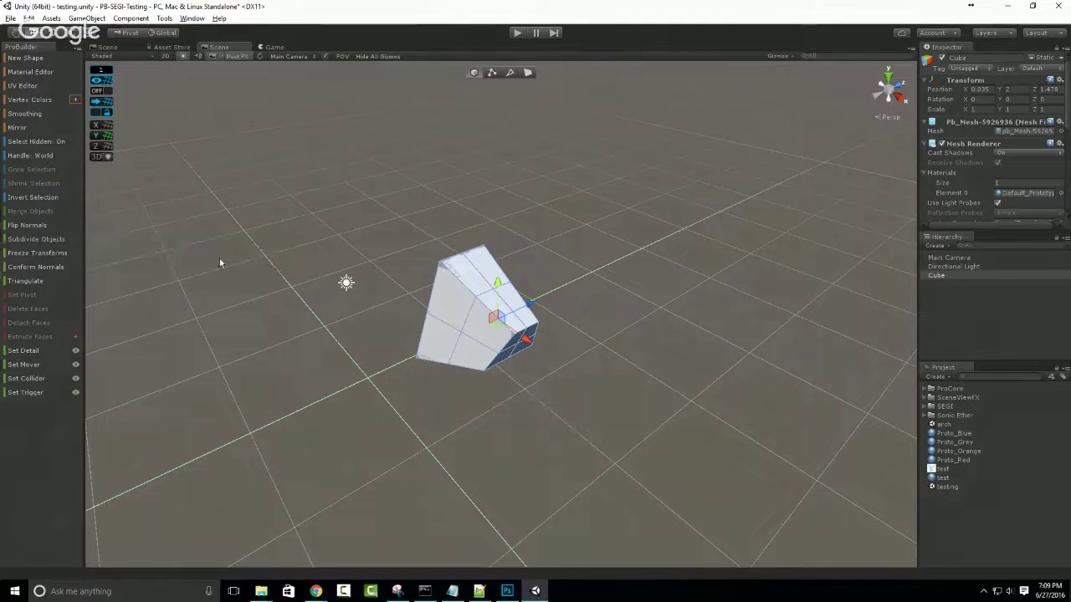
pyautogui.hotkey('ctrl', 'z')
# Select the vertices of the cube's front side face and cycle through edge and face modes back to vertex mode.
pyautogui.click(492, 73)
pyautogui.click(491, 281)
pyautogui.click(485, 320)
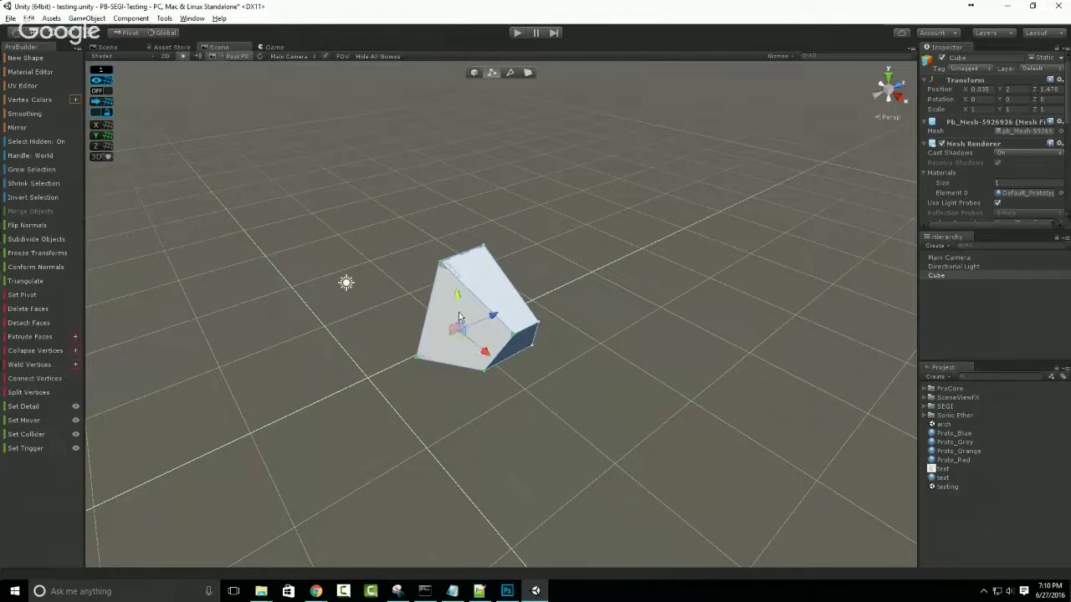
pyautogui.click(510, 73)
pyautogui.click(527, 73)
pyautogui.click(492, 73)
# Select different vertices around the cube's sloping top, and switch to face mode to select the sloping top face.
pyautogui.click(472, 261)
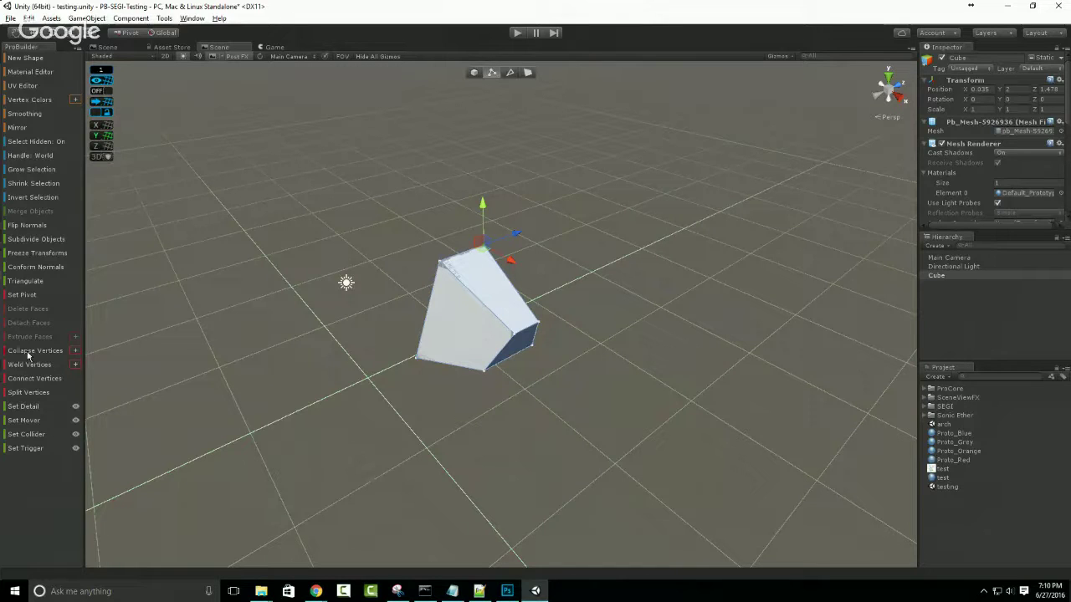
pyautogui.click(485, 280)
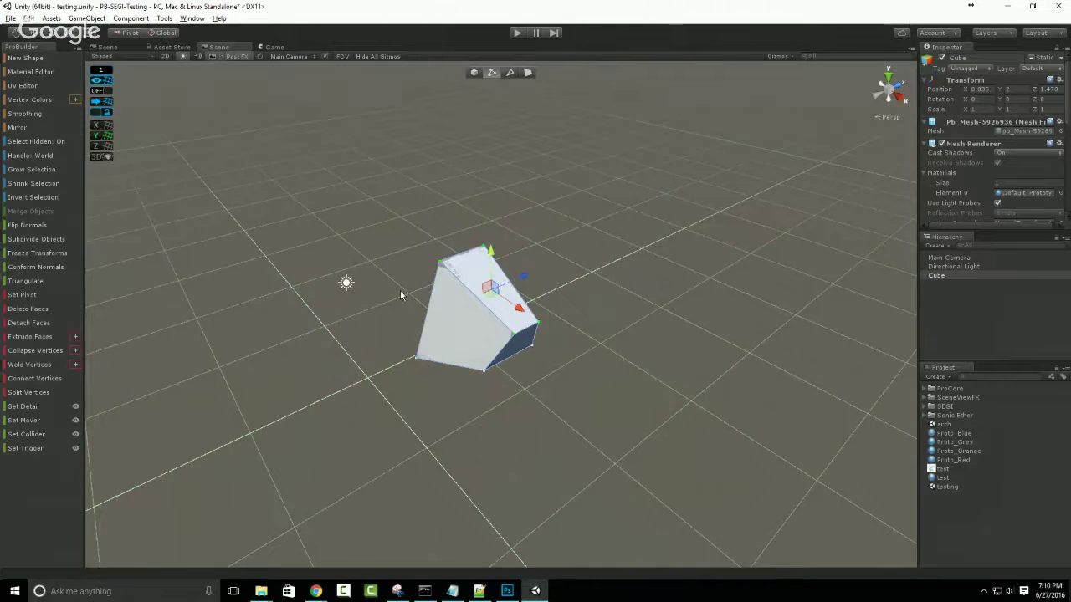
pyautogui.click(435, 261)
pyautogui.click(527, 72)
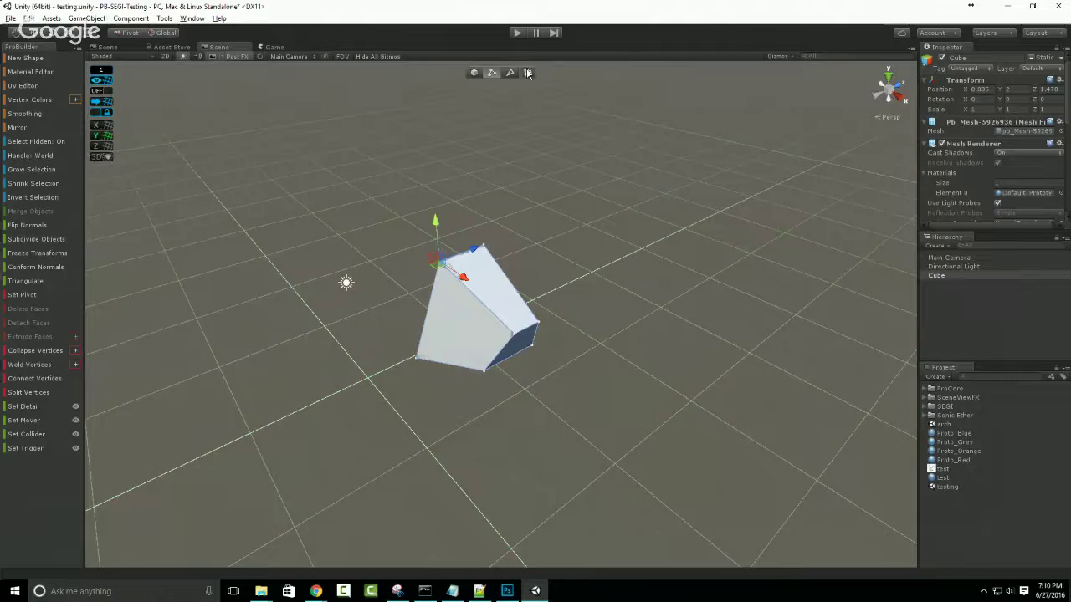
pyautogui.click(489, 294)
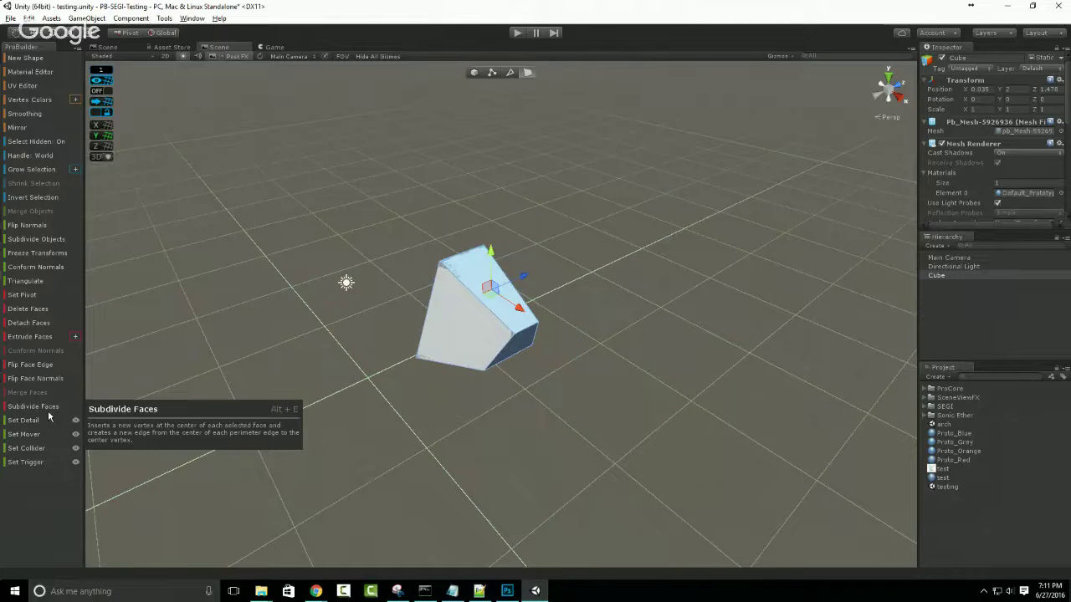
# Switch to the Google Hangouts window, open the group chat and highlight the latest message to read it.
pyautogui.click(314, 592)
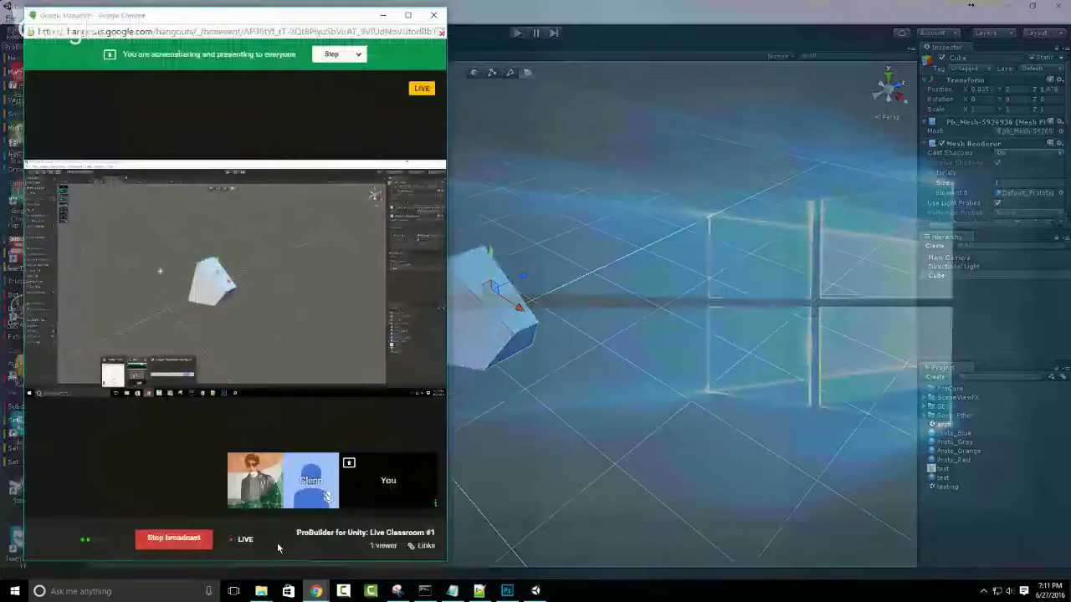
pyautogui.click(277, 543)
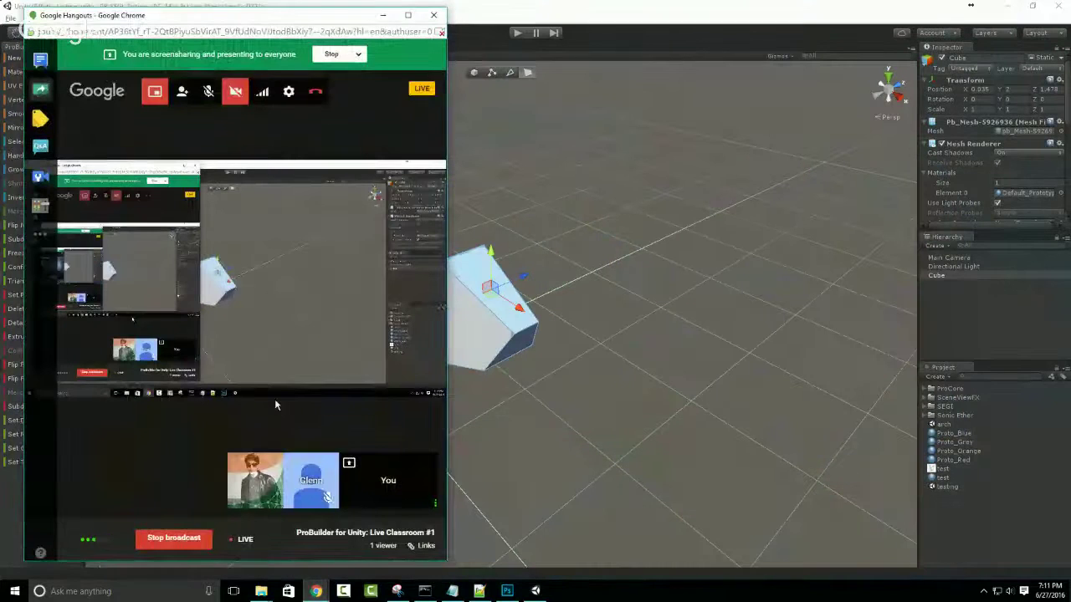
pyautogui.moveTo(257, 490)
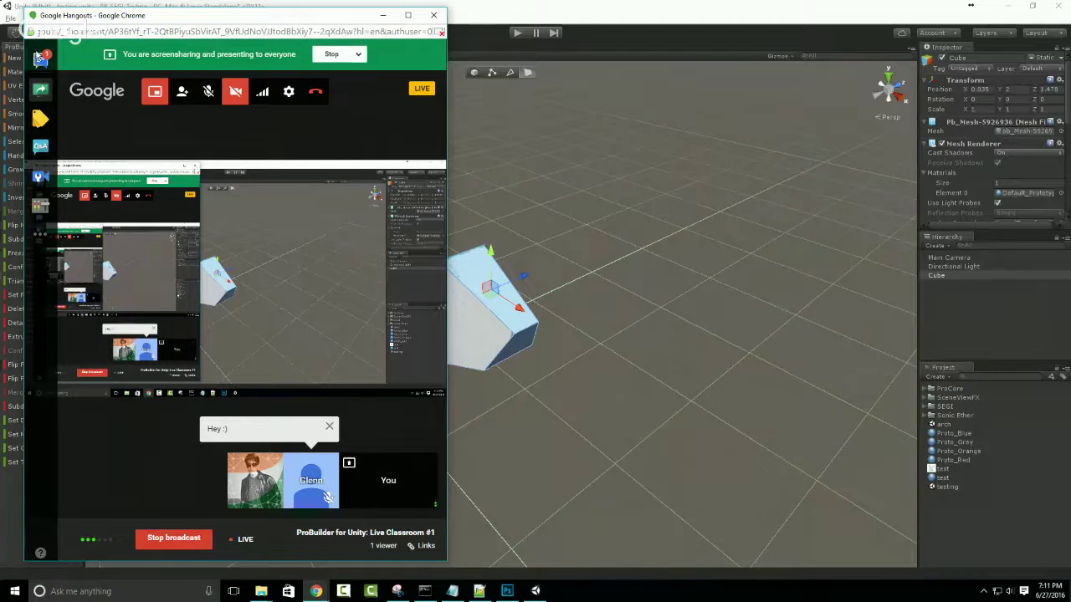
pyautogui.click(37, 55)
pyautogui.moveTo(447, 153); pyautogui.dragTo(514, 154)
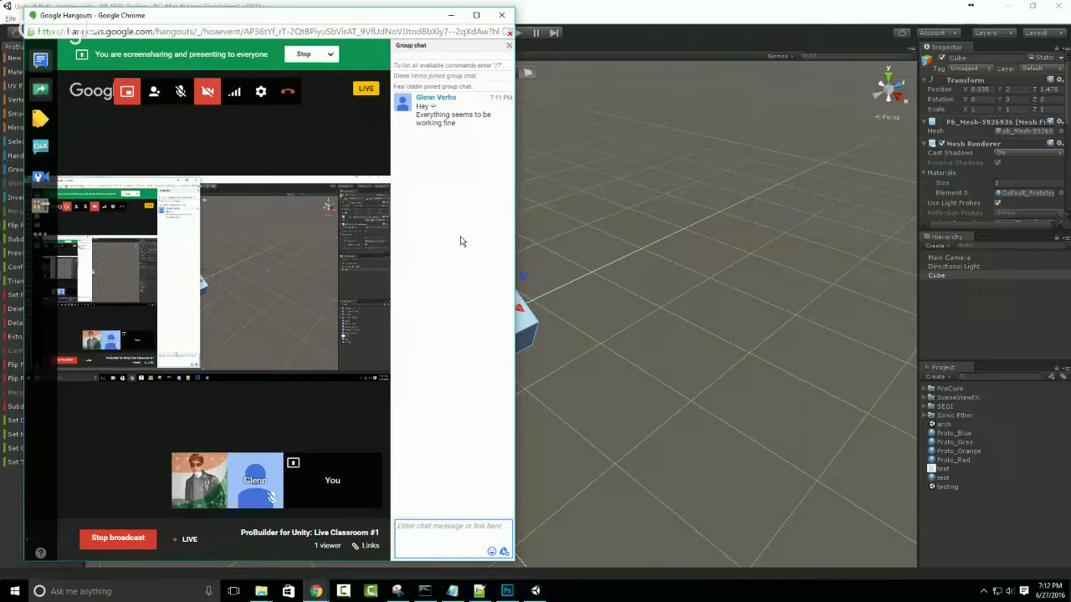
pyautogui.moveTo(416, 115); pyautogui.dragTo(494, 124)
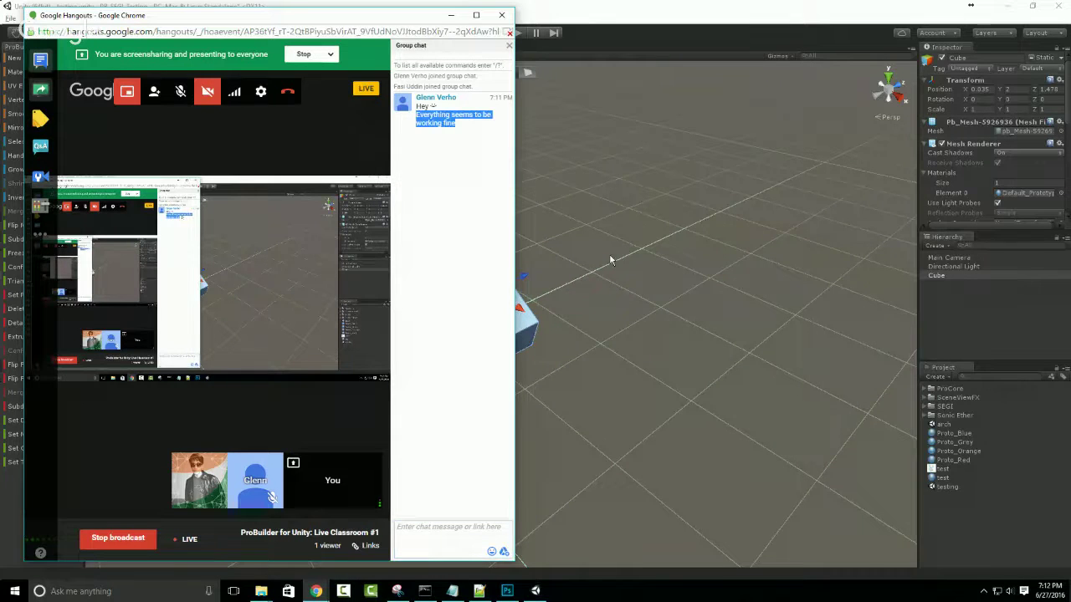
# Return to Unity and select the cube's sloping top face again.
pyautogui.click(646, 263)
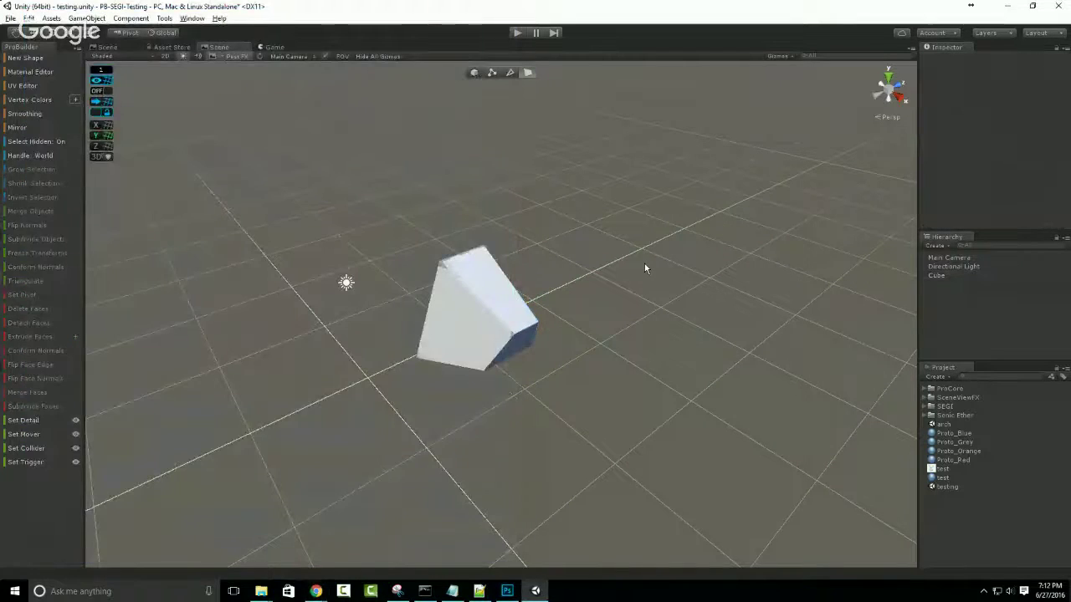
pyautogui.click(505, 291)
pyautogui.click(504, 293)
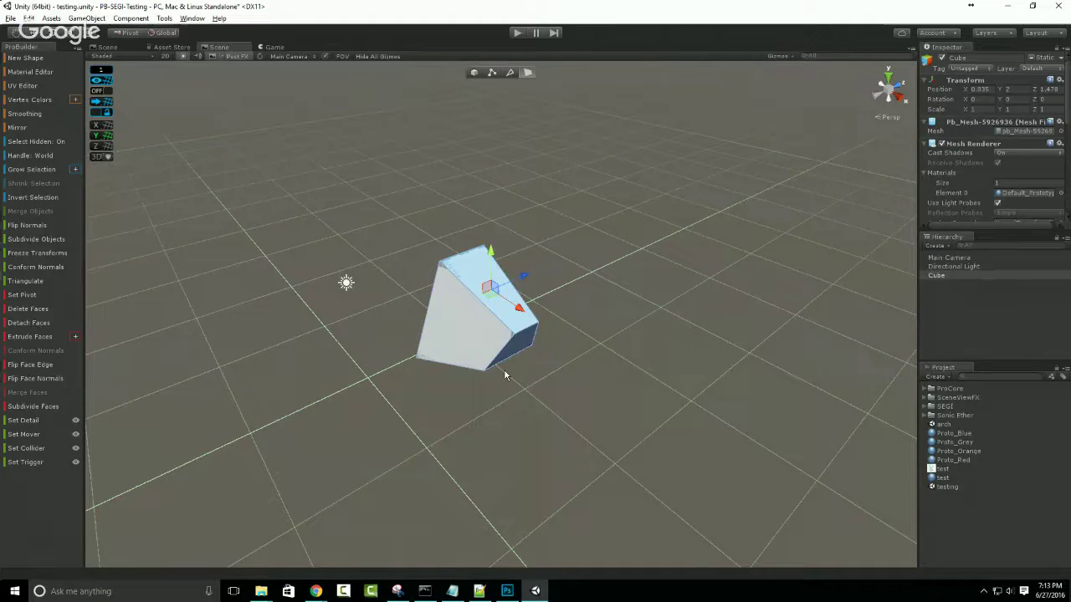
# Return to object mode and delete the reshaped cube, and create a fresh default cube and delete it too.
pyautogui.press('Escape')
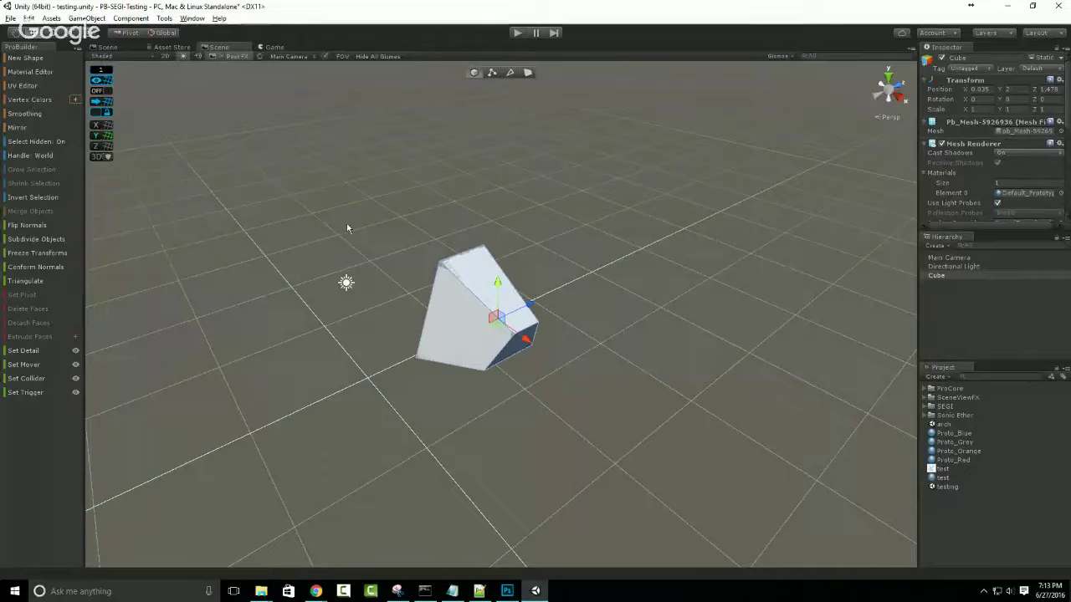
pyautogui.moveTo(347, 226); pyautogui.dragTo(330, 226, button='middle')
pyautogui.press('Delete')
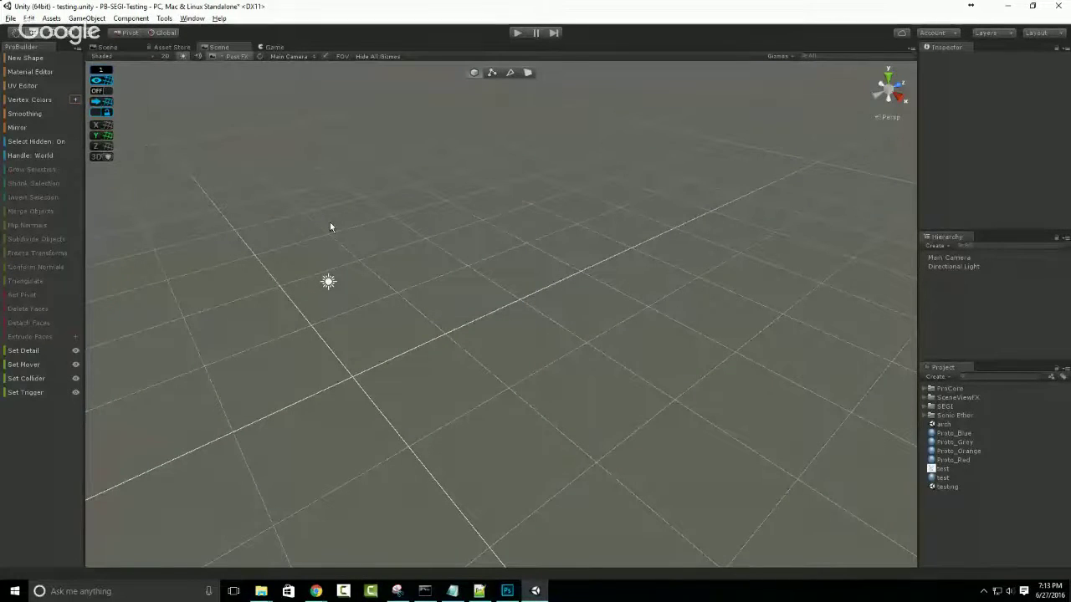
pyautogui.hotkey('ctrl', 'z')
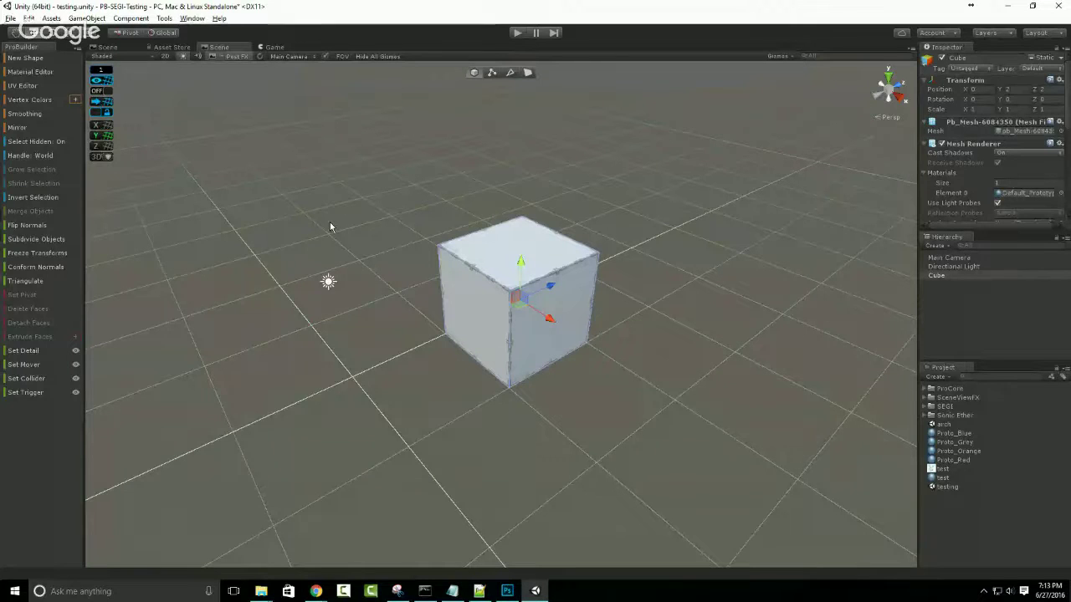
pyautogui.press('Delete')
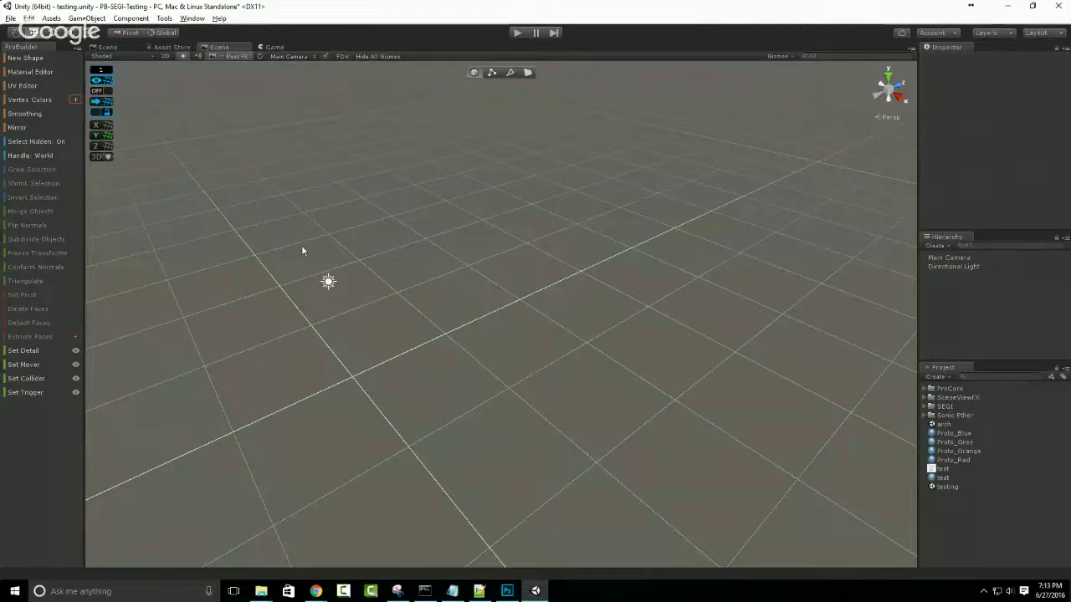
# Open the Shape Tool, preview a sprite and a plane, and enlarge the plane's width and height.
pyautogui.click(20, 59)
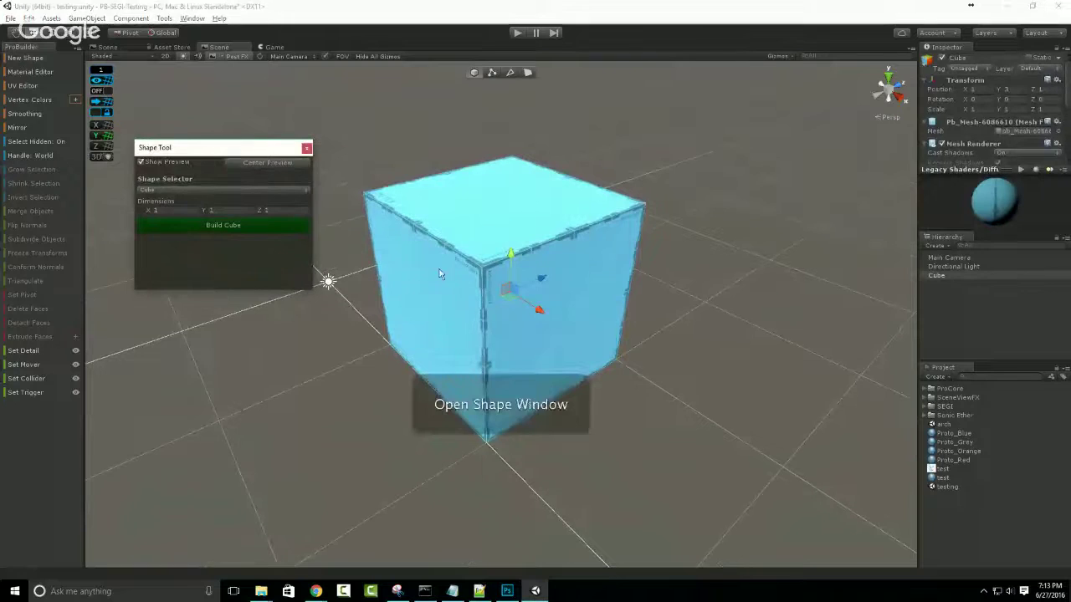
pyautogui.click(287, 193)
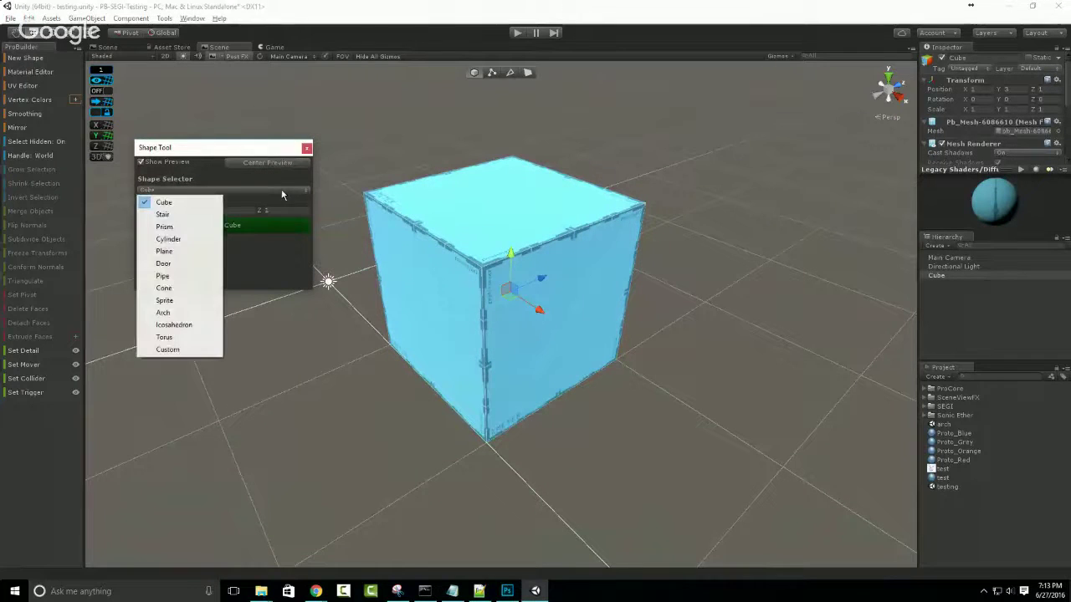
pyautogui.click(185, 300)
pyautogui.click(222, 190)
pyautogui.click(167, 250)
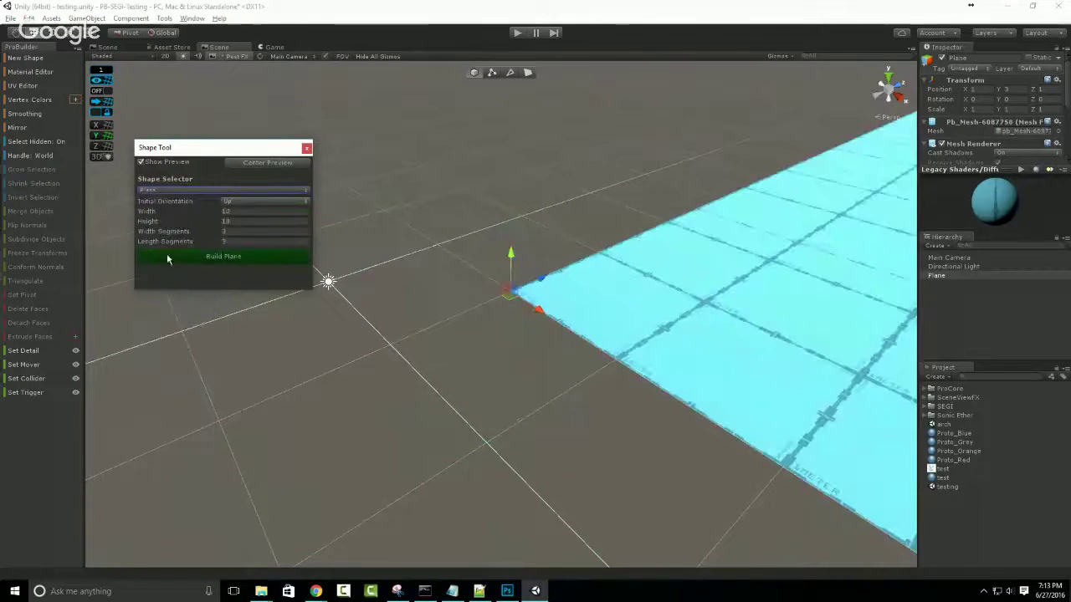
pyautogui.moveTo(835, 262); pyautogui.dragTo(502, 252, button='middle')
pyautogui.scroll(-5, 495, 251)
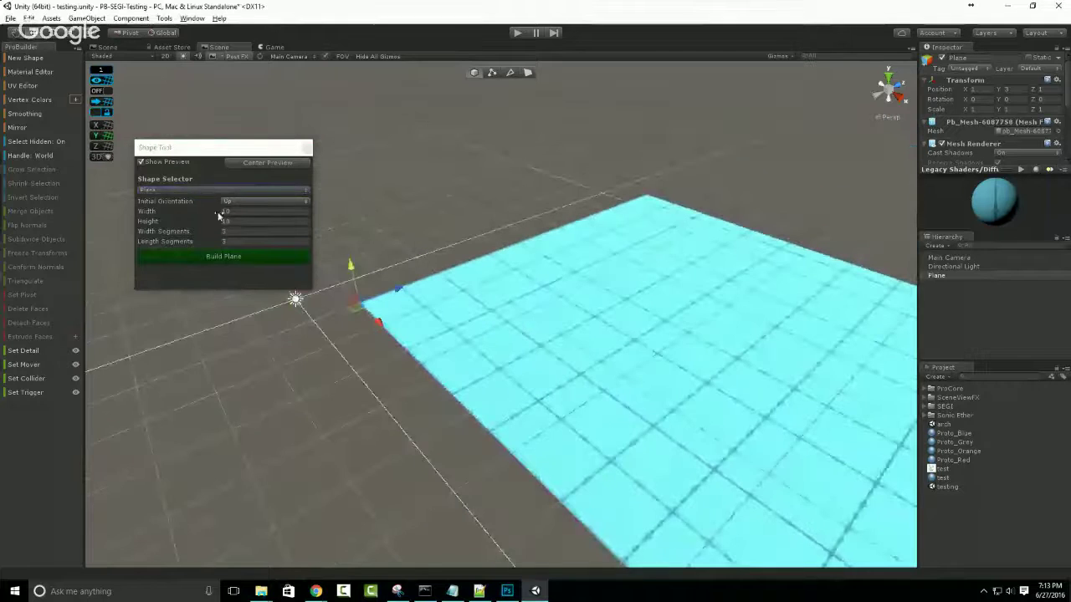
pyautogui.moveTo(216, 214); pyautogui.dragTo(246, 214)
# Change the previewed shape to a stair and set its number of steps to 17.
pyautogui.click(222, 190)
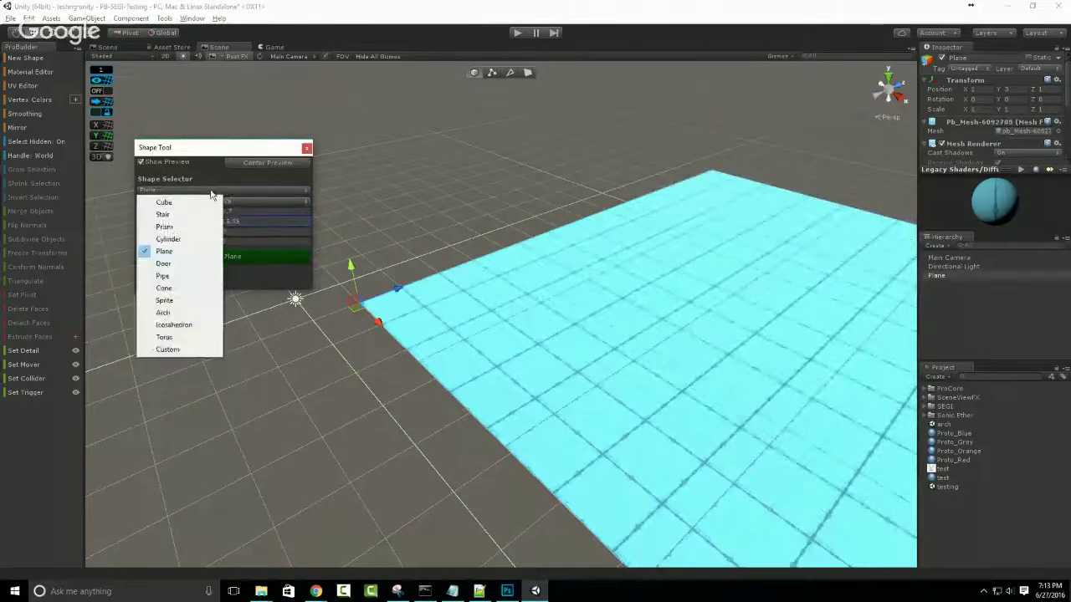
pyautogui.click(162, 214)
pyautogui.press('f')
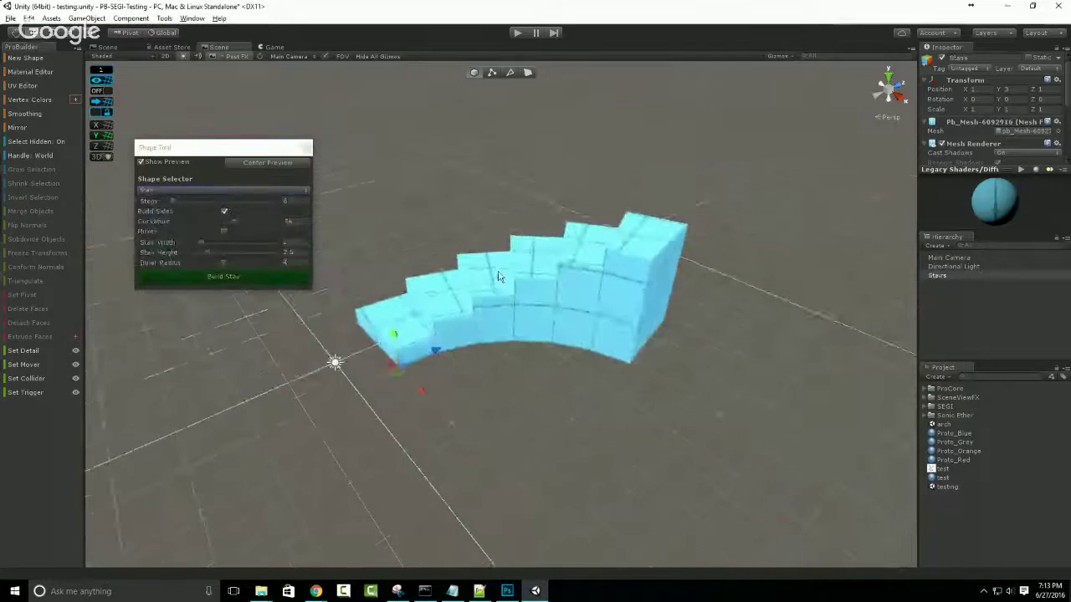
pyautogui.moveTo(173, 201); pyautogui.dragTo(191, 203)
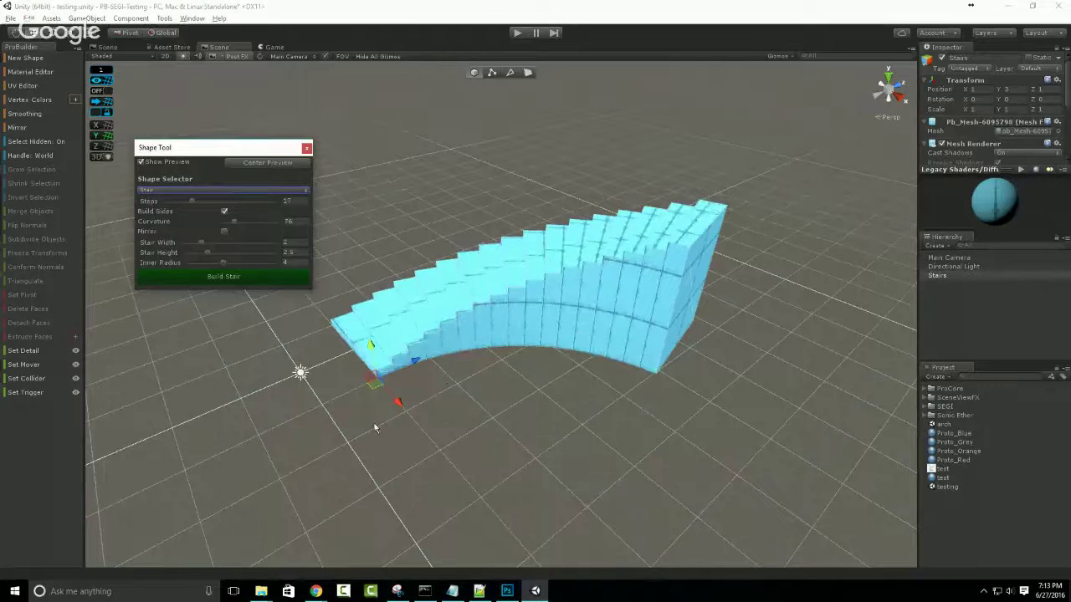
# Rotate the stair preview about -60 degrees around the Y axis, and undo the trial scaling.
pyautogui.press('e')
pyautogui.moveTo(377, 385); pyautogui.dragTo(523, 381)
pyautogui.press('r')
pyautogui.moveTo(454, 348)
pyautogui.mouseDown()
pyautogui.moveTo(492, 328)
pyautogui.moveTo(455, 351)
pyautogui.mouseUp()
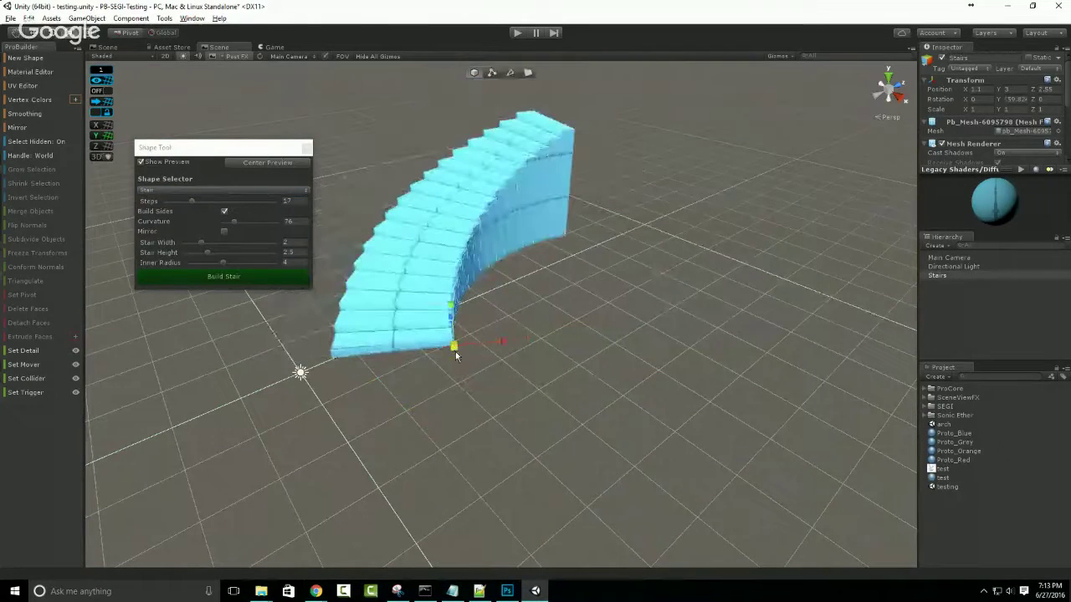
pyautogui.hotkey('ctrl', 'z')
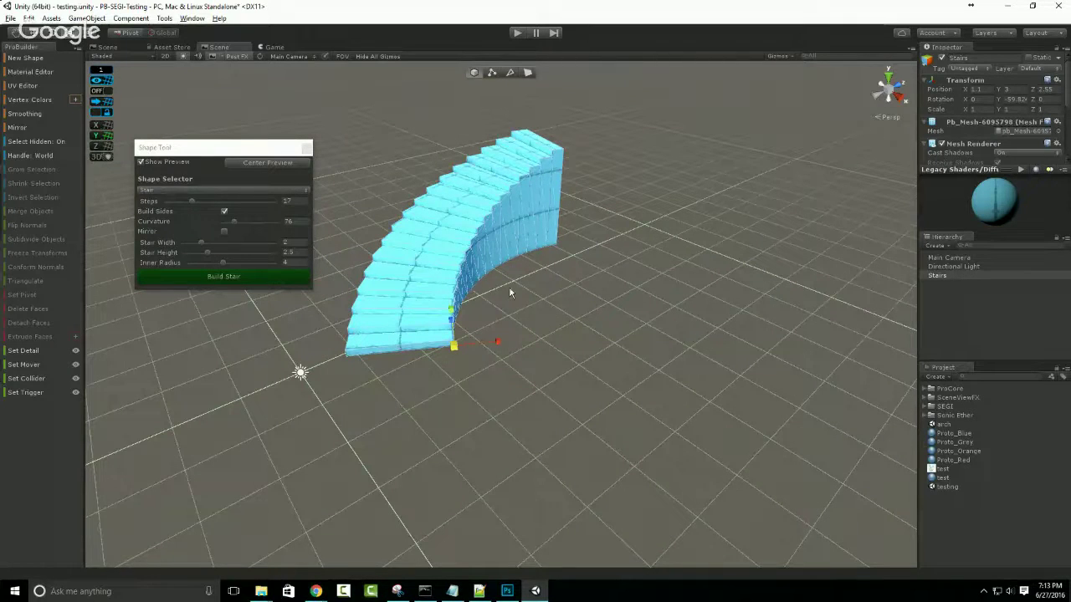
# Build the curved stair from the preview and close the Shape Tool.
pyautogui.click(265, 276)
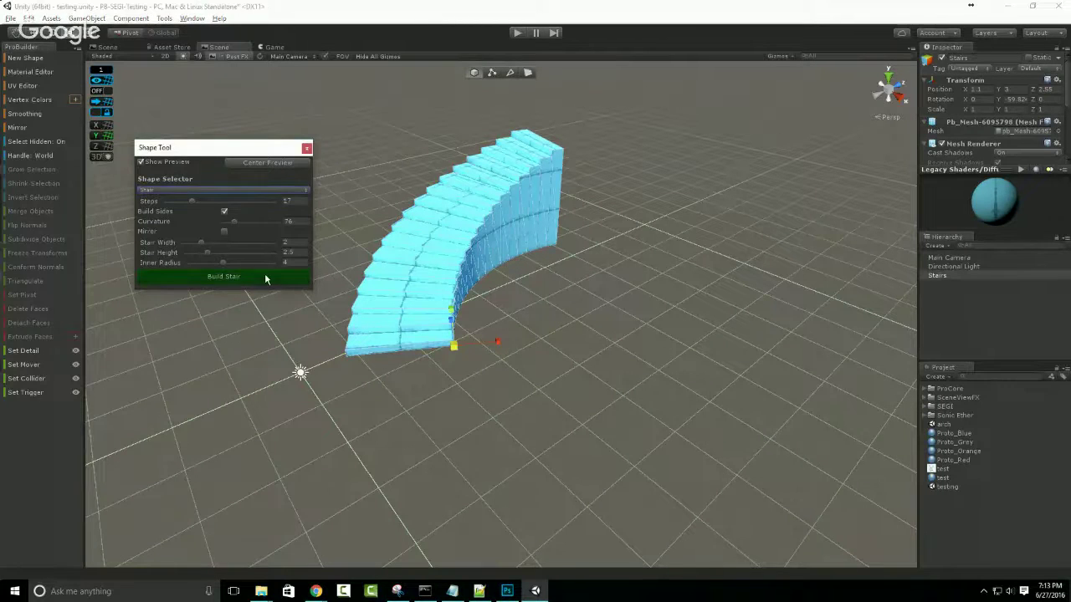
pyautogui.click(264, 276)
pyautogui.click(307, 149)
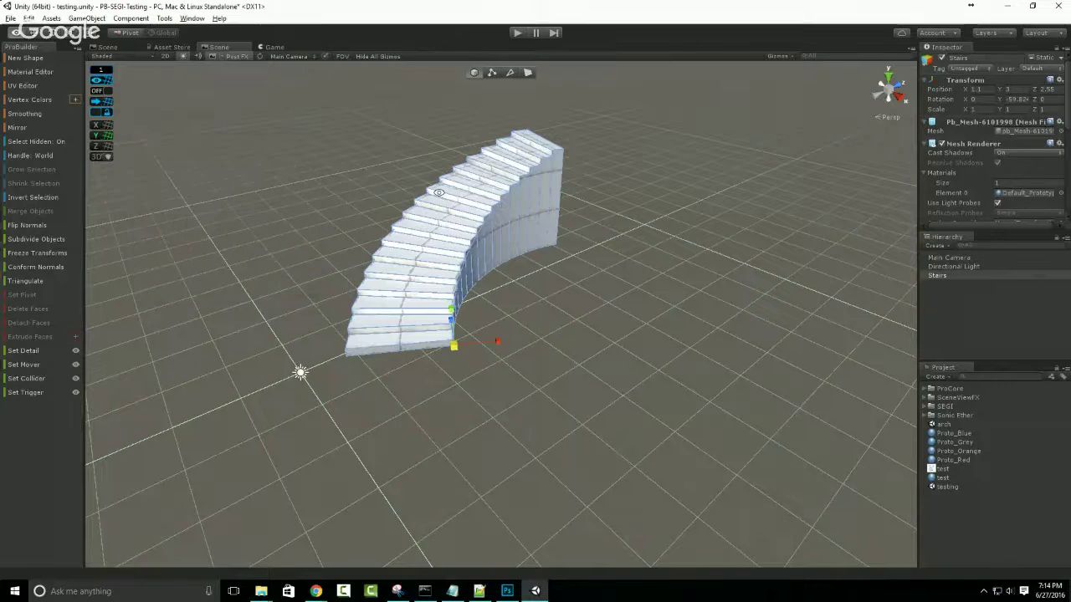
pyautogui.keyDown('alt'); pyautogui.moveTo(307, 149); pyautogui.dragTo(450, 211); pyautogui.keyUp('alt')
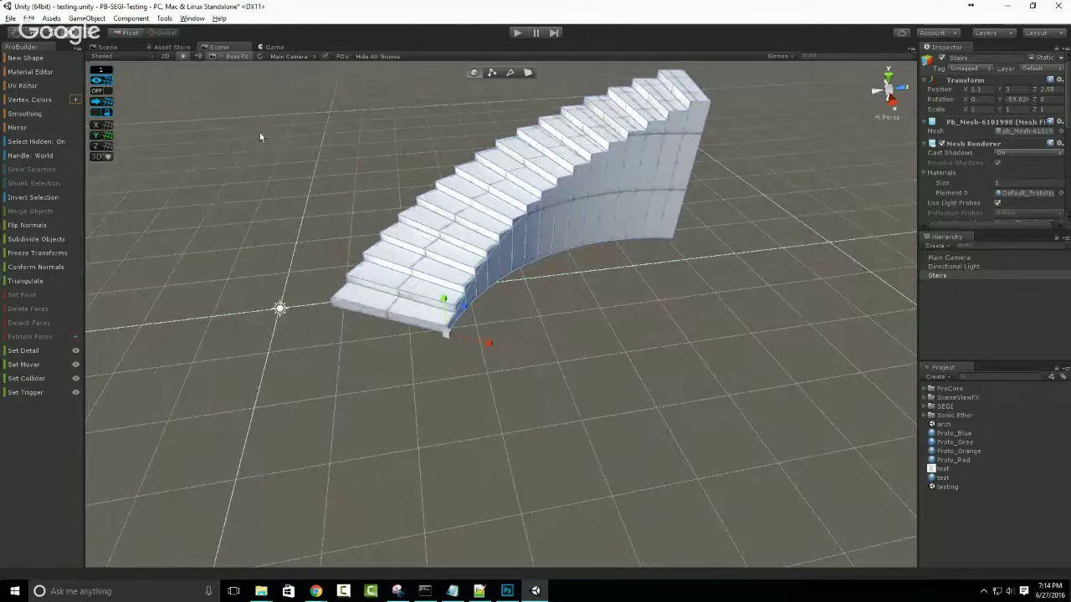
# Open the Material Editor and move its window clear of the stairs.
pyautogui.click(30, 72)
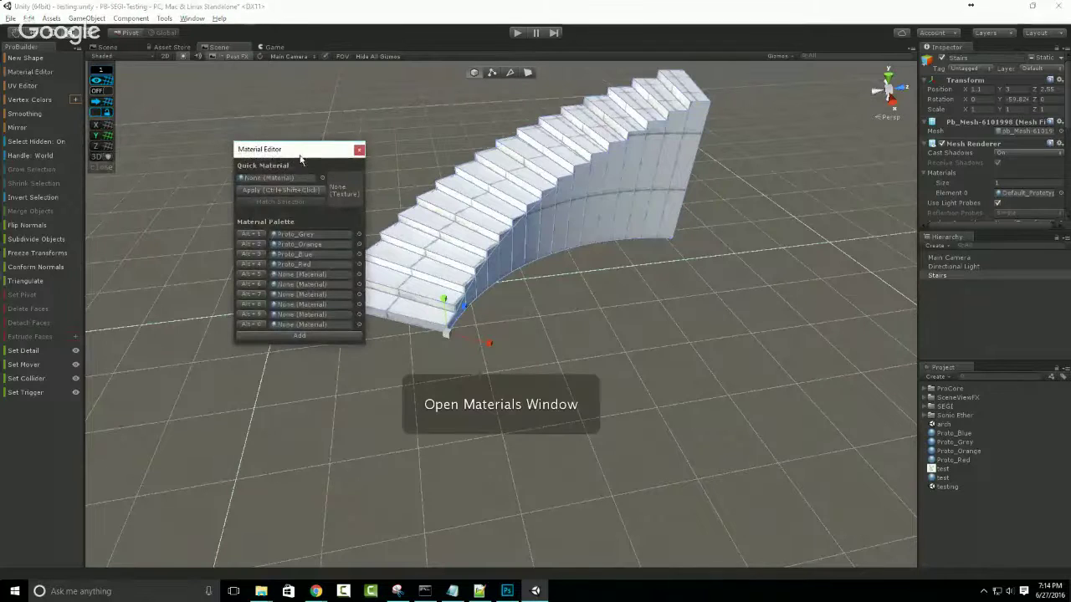
pyautogui.moveTo(297, 150); pyautogui.dragTo(263, 169)
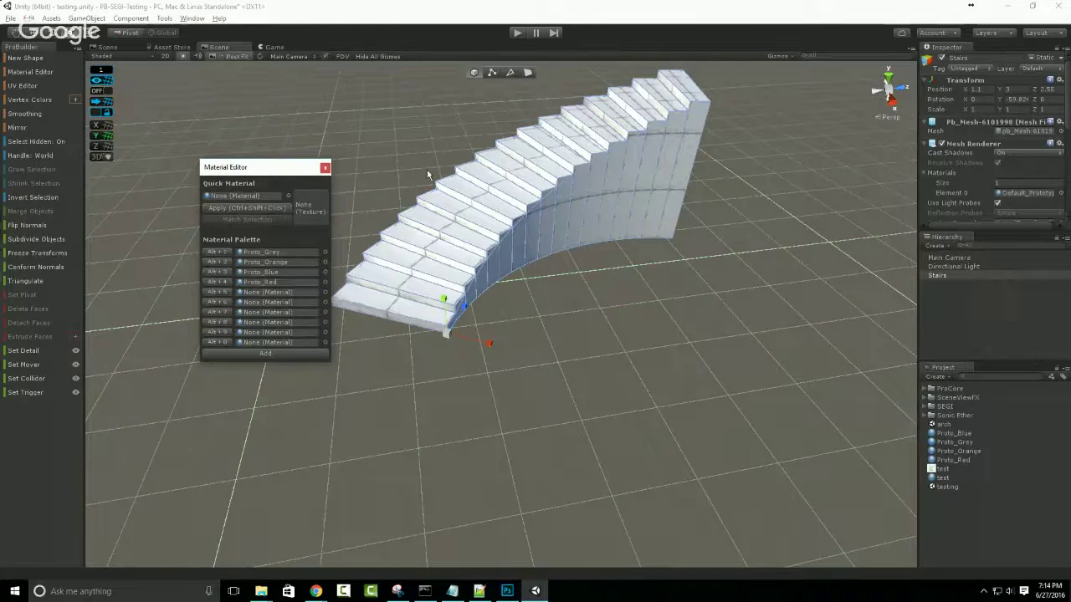
pyautogui.moveTo(448, 226); pyautogui.dragTo(445, 266, button='middle')
pyautogui.scroll(4, 452, 272)
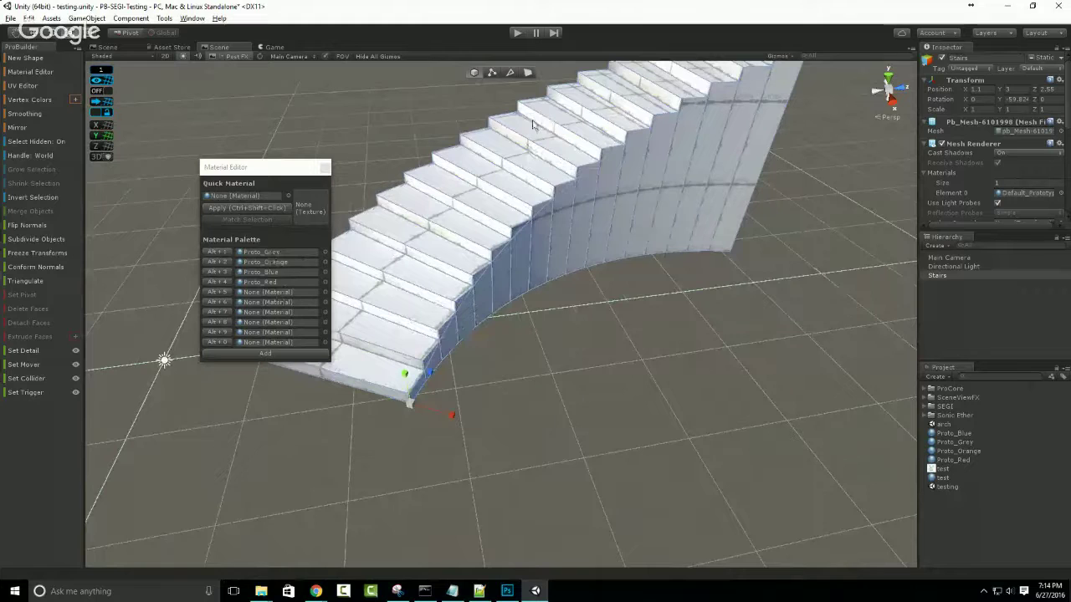
# Switch to face mode and select the tread faces of the lower steps, starting from the bottom one.
pyautogui.click(526, 72)
pyautogui.scroll(3, 476, 284)
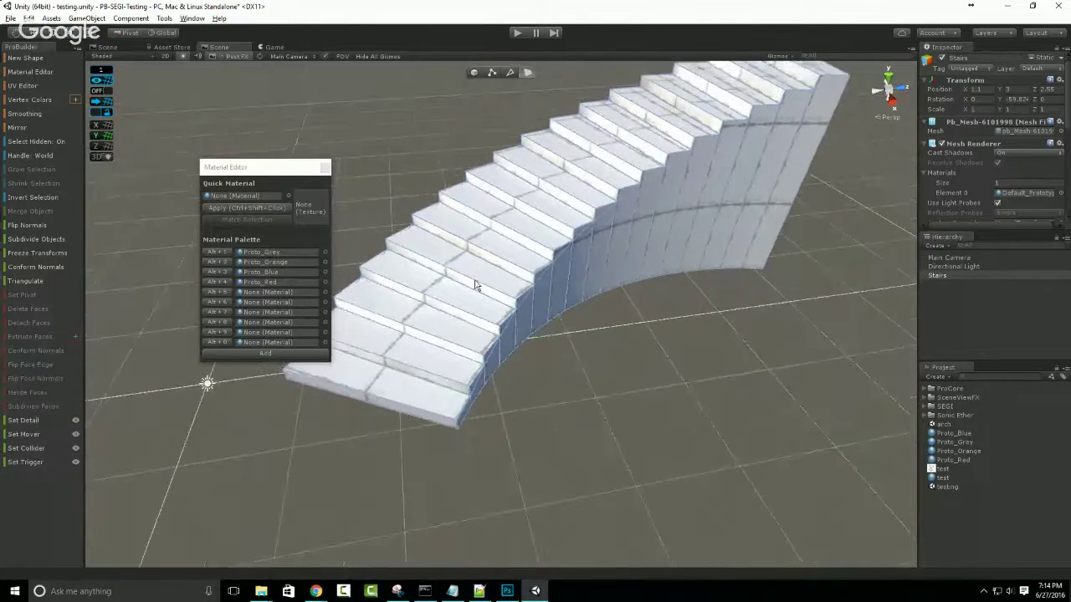
pyautogui.click(411, 402)
pyautogui.keyDown('shift'); pyautogui.click(428, 378); pyautogui.keyUp('shift')
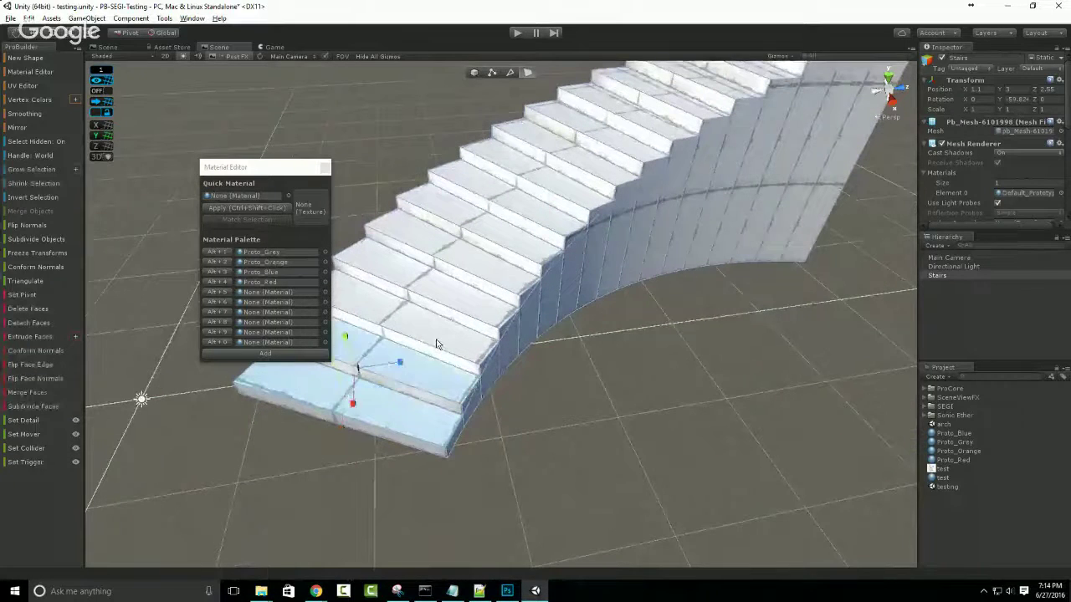
pyautogui.keyDown('shift'); pyautogui.click(440, 345); pyautogui.keyUp('shift')
pyautogui.keyDown('shift'); pyautogui.click(463, 288); pyautogui.keyUp('shift')
pyautogui.keyDown('shift'); pyautogui.click(481, 293); pyautogui.keyUp('shift')
pyautogui.keyDown('shift'); pyautogui.click(490, 303); pyautogui.keyUp('shift')
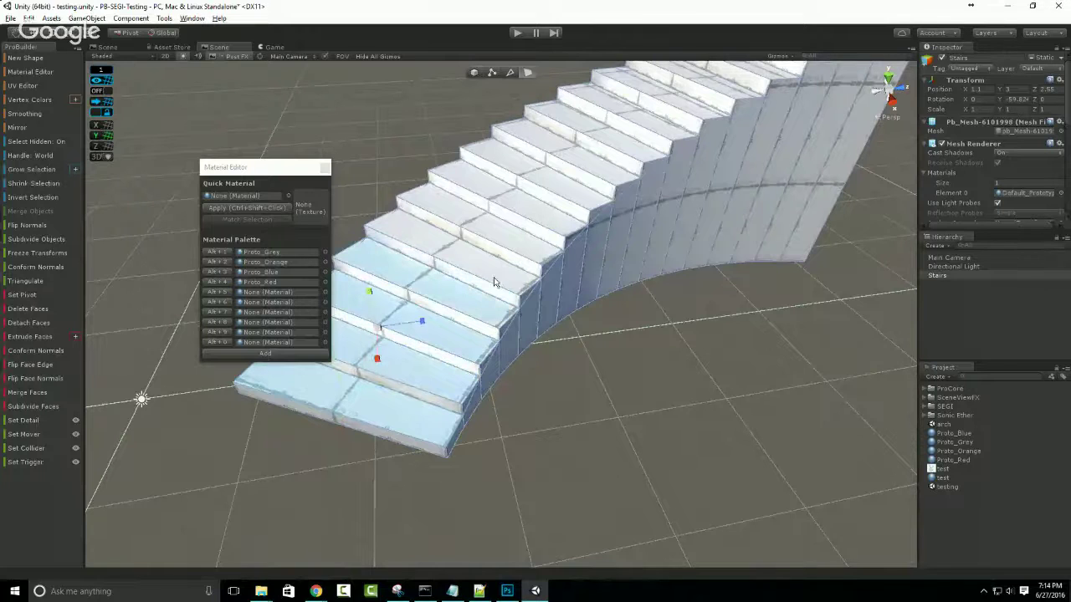
pyautogui.keyDown('shift'); pyautogui.click(499, 282); pyautogui.keyUp('shift')
pyautogui.keyDown('shift'); pyautogui.click(521, 239); pyautogui.keyUp('shift')
pyautogui.keyDown('shift'); pyautogui.click(538, 220); pyautogui.keyUp('shift')
# Add the remaining treads up to the topmost step to the face selection, and move the Material Editor farther aside.
pyautogui.moveTo(573, 214); pyautogui.dragTo(524, 343, button='middle')
pyautogui.keyDown('shift'); pyautogui.click(529, 338); pyautogui.keyUp('shift')
pyautogui.keyDown('shift'); pyautogui.click(556, 307); pyautogui.keyUp('shift')
pyautogui.keyDown('shift'); pyautogui.click(577, 286); pyautogui.keyUp('shift')
pyautogui.keyDown('shift'); pyautogui.click(602, 266); pyautogui.keyUp('shift')
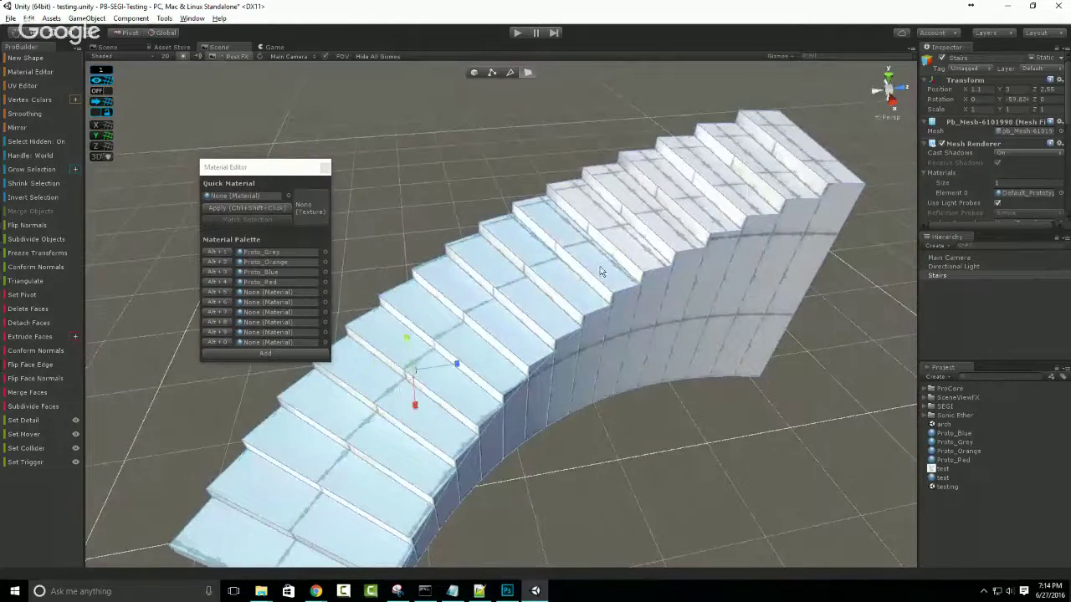
pyautogui.keyDown('shift'); pyautogui.click(635, 251); pyautogui.keyUp('shift')
pyautogui.keyDown('shift'); pyautogui.click(697, 220); pyautogui.keyUp('shift')
pyautogui.keyDown('shift'); pyautogui.click(733, 204); pyautogui.keyUp('shift')
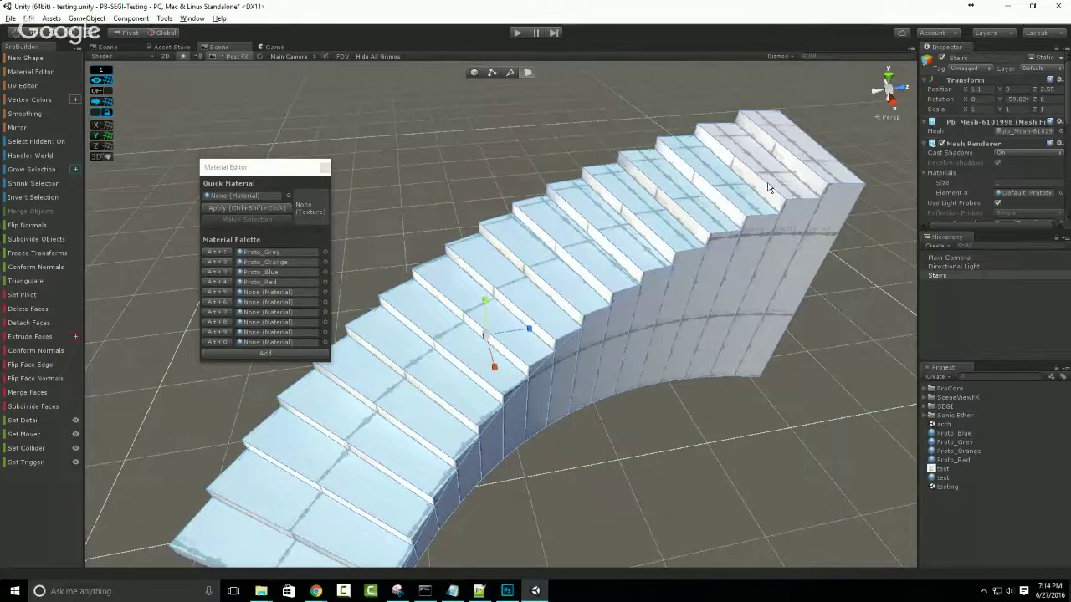
pyautogui.keyDown('shift'); pyautogui.click(773, 185); pyautogui.keyUp('shift')
pyautogui.keyDown('shift'); pyautogui.click(820, 165); pyautogui.keyUp('shift')
pyautogui.moveTo(276, 167); pyautogui.dragTo(246, 131)
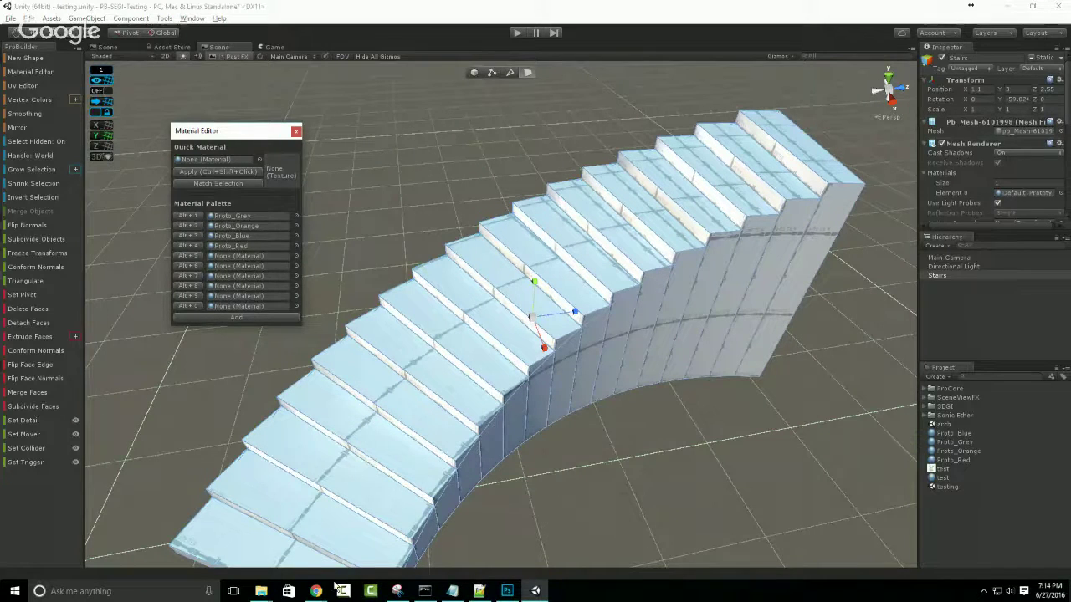
# Switch to the Google Hangouts window, read the group chat question, and mute a participant.
pyautogui.moveTo(315, 592)
pyautogui.click(280, 553)
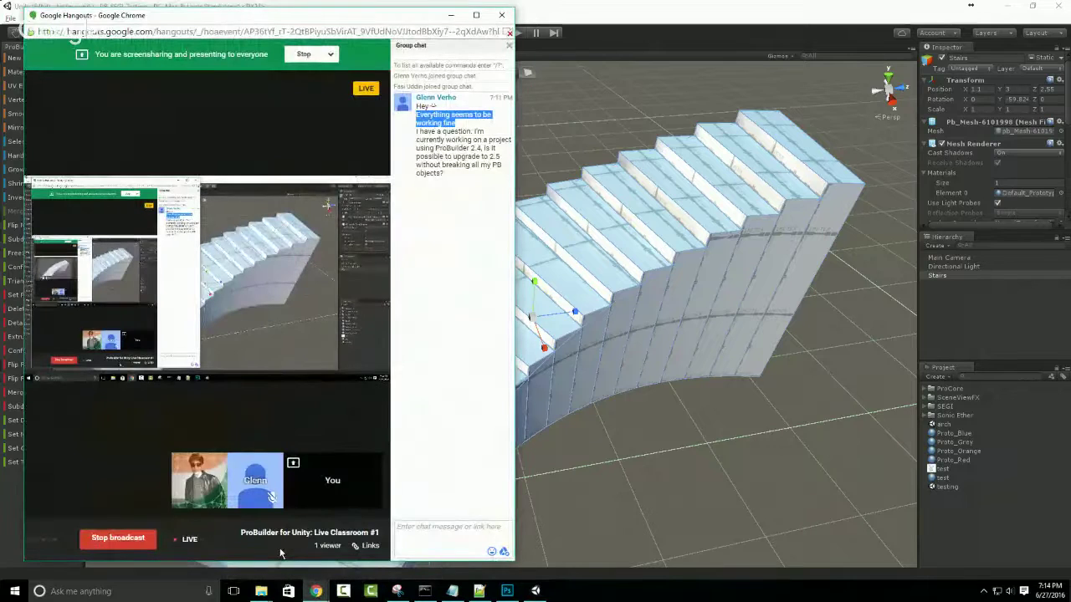
pyautogui.click(457, 197)
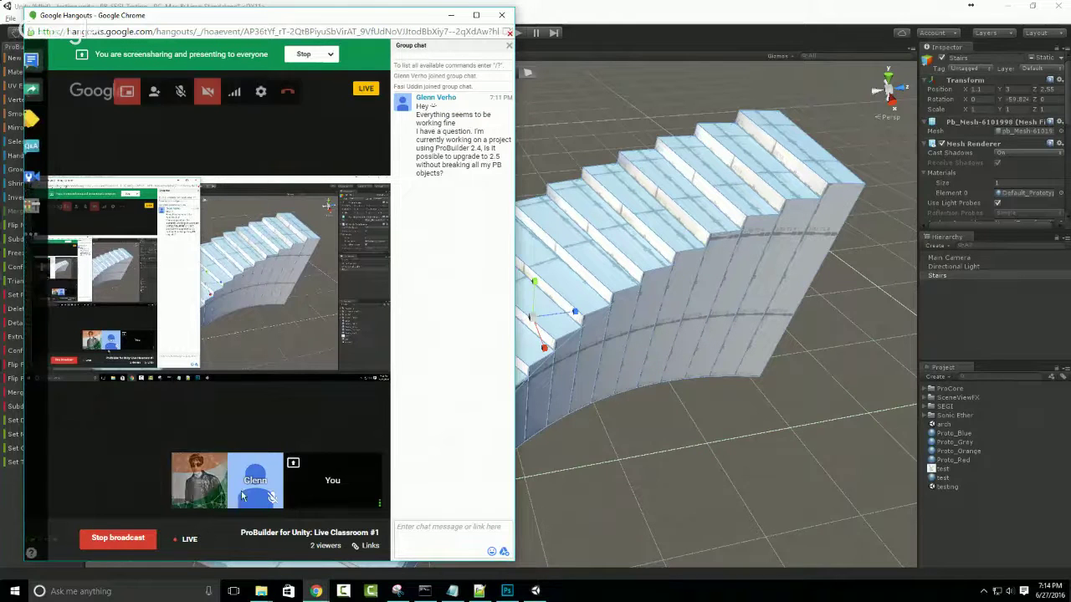
pyautogui.rightClick(195, 490)
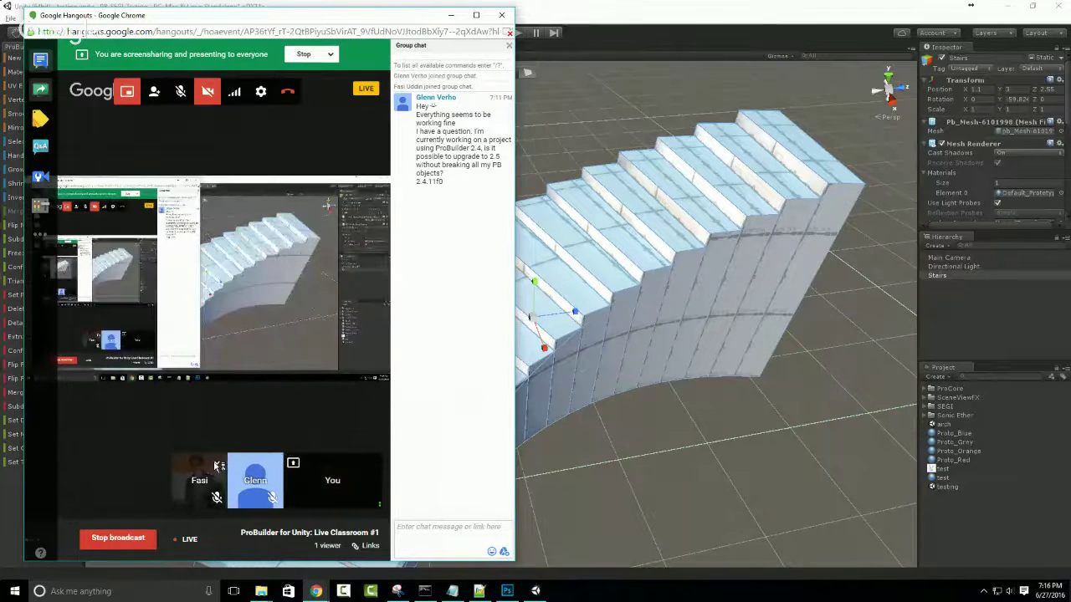
pyautogui.click(216, 466)
pyautogui.click(217, 466)
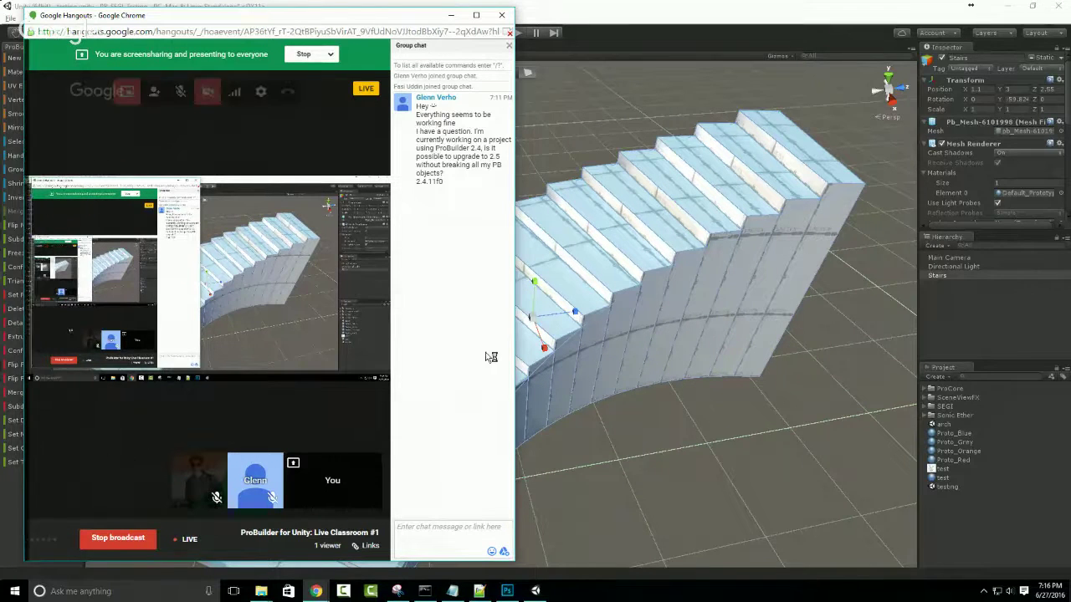
pyautogui.click(446, 534)
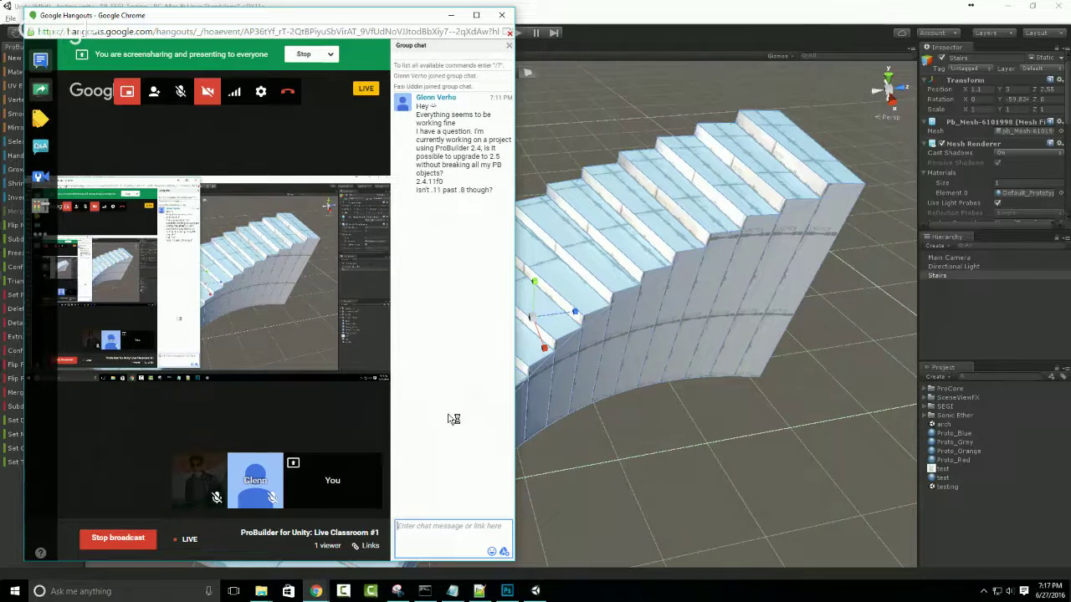
# Switch to the ProBuilder documentation in Chrome and check the upgrade procedure table against the chat question, highlighting the 2.4.8+ entry's version digit.
pyautogui.moveTo(316, 590)
pyautogui.click(223, 543)
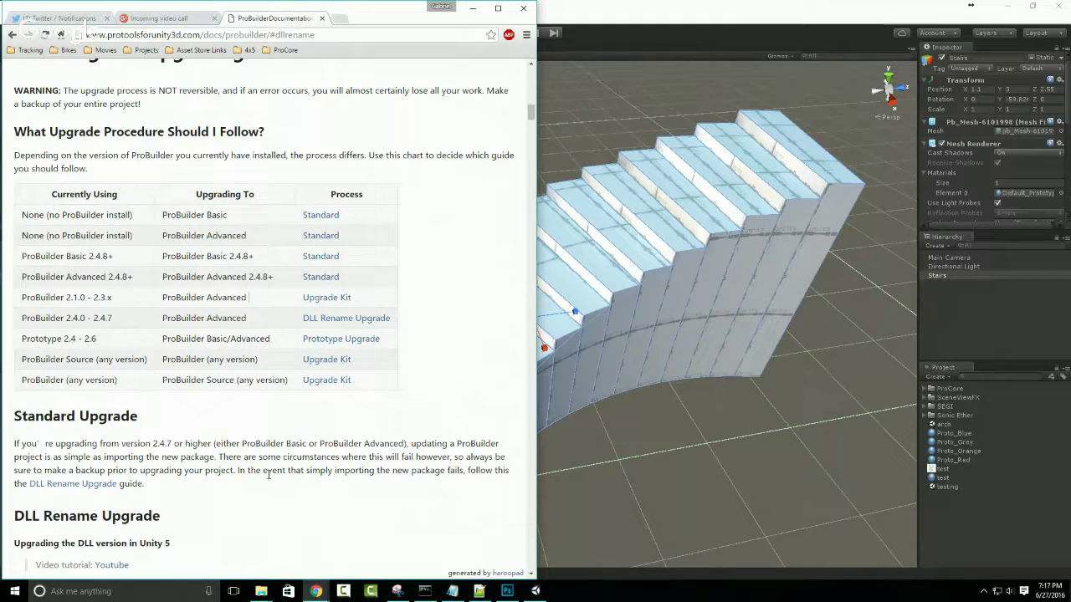
pyautogui.click(473, 8)
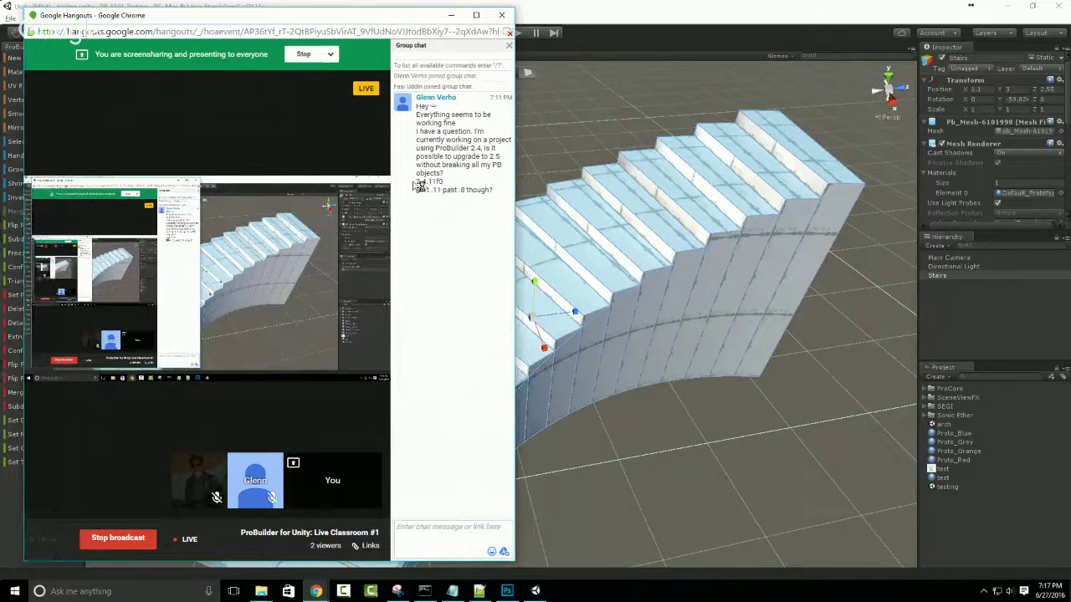
pyautogui.moveTo(315, 590)
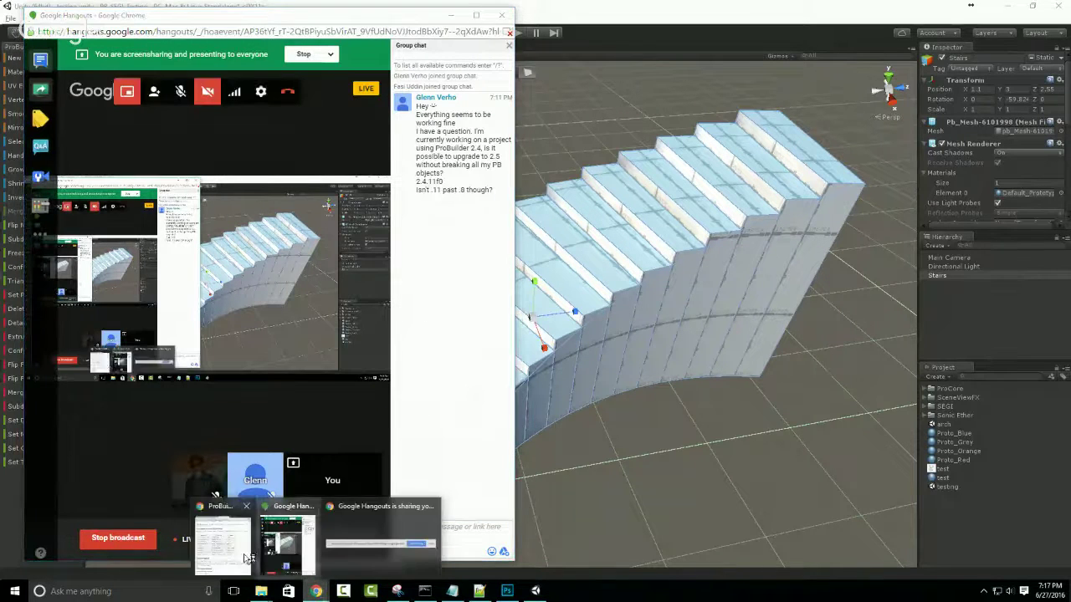
pyautogui.click(216, 548)
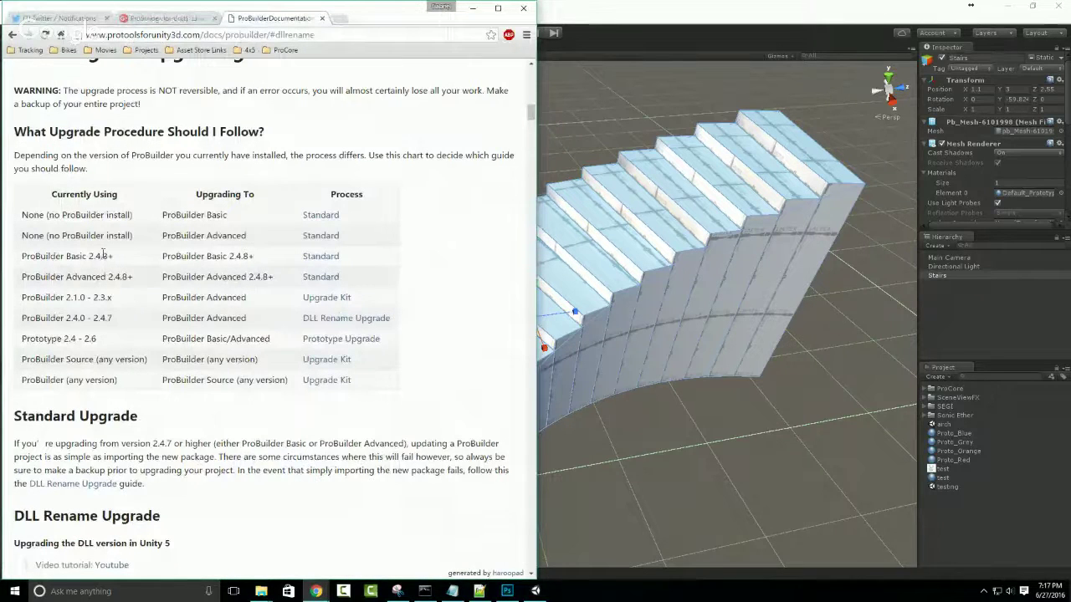
pyautogui.moveTo(102, 256); pyautogui.dragTo(108, 256)
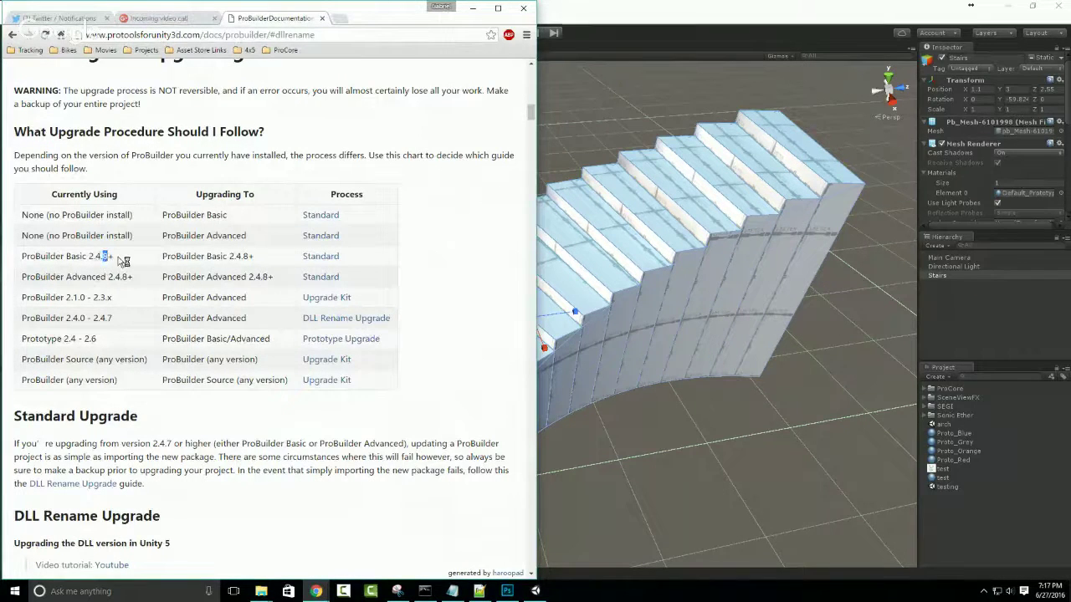
pyautogui.click(123, 261)
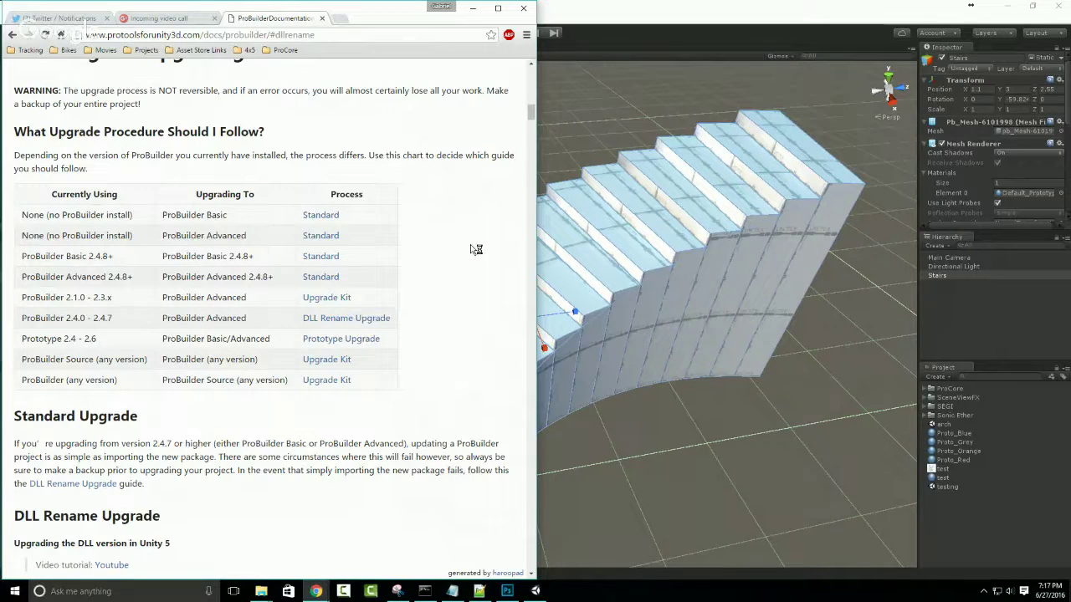
# Collapse the chat popup on the Google+ event page and minimize the browser.
pyautogui.click(176, 18)
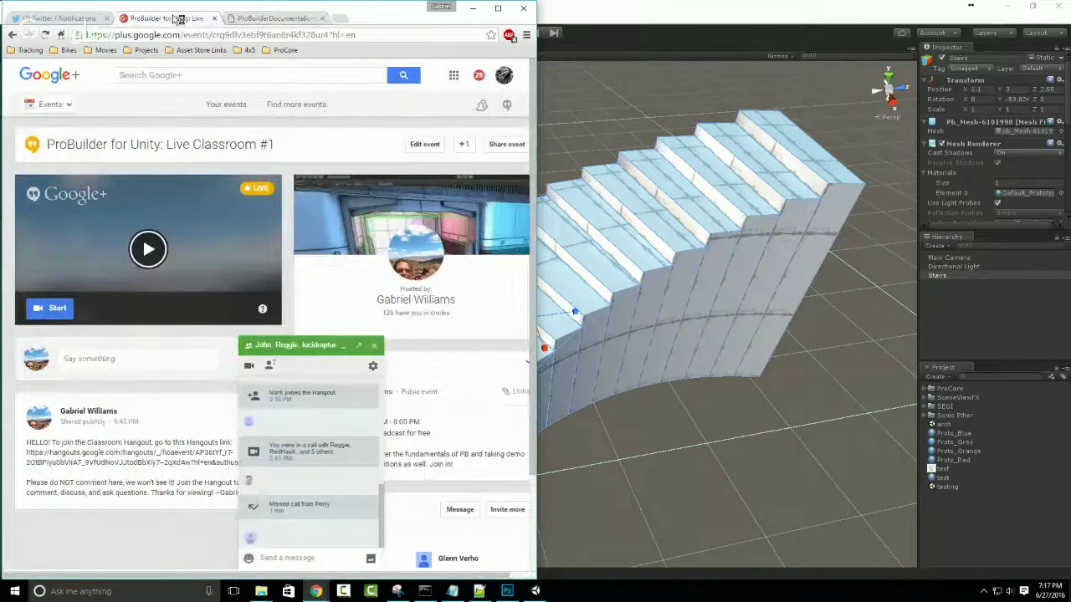
pyautogui.click(342, 346)
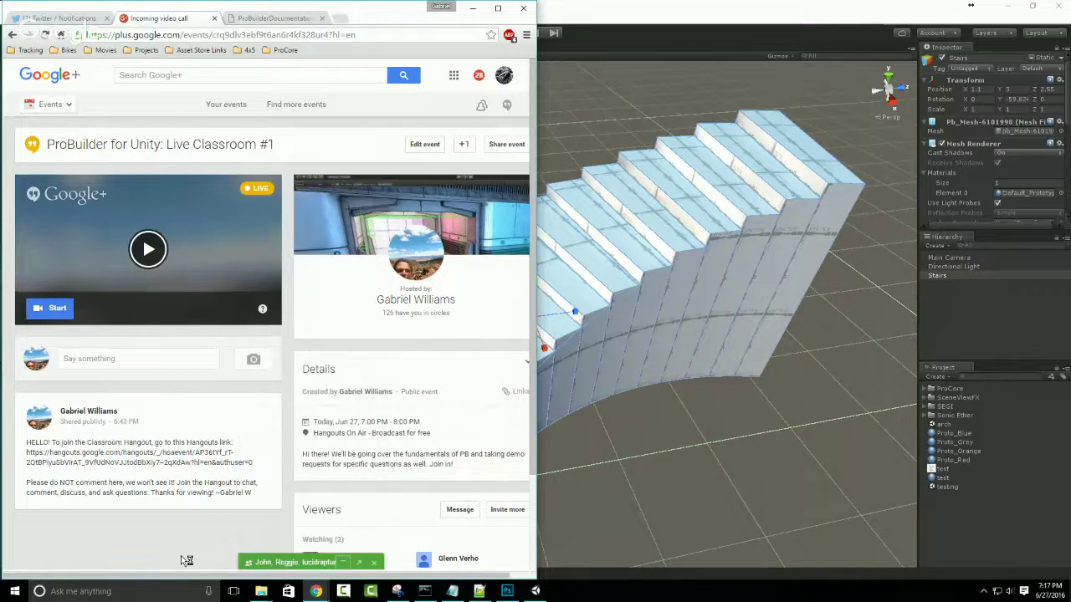
pyautogui.click(474, 9)
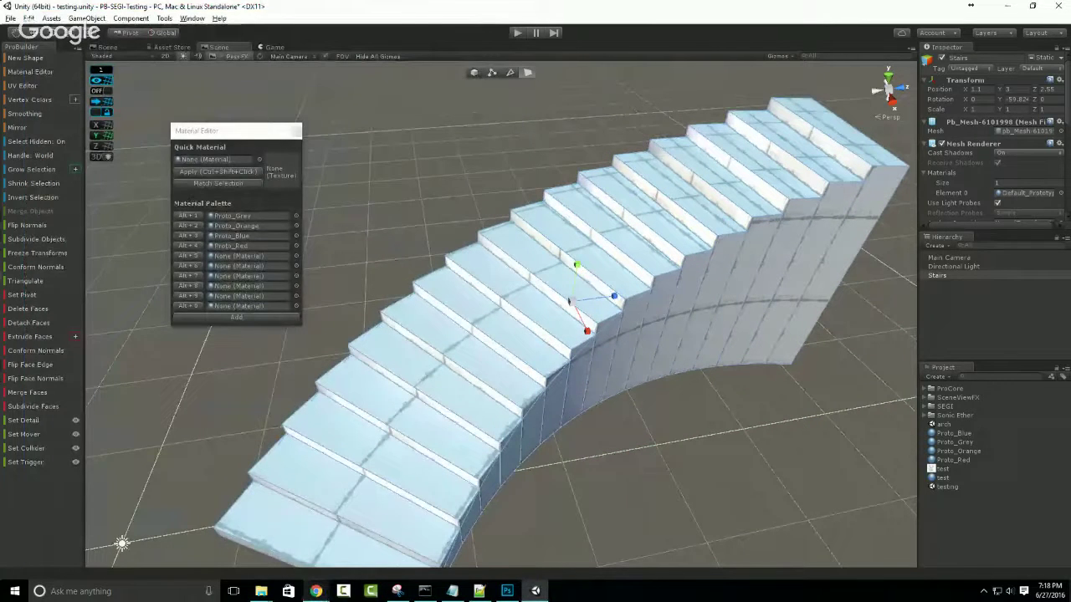
# Switch to the Google Hangouts window, read the newest group chat messages, and return to Unity.
pyautogui.click(316, 591)
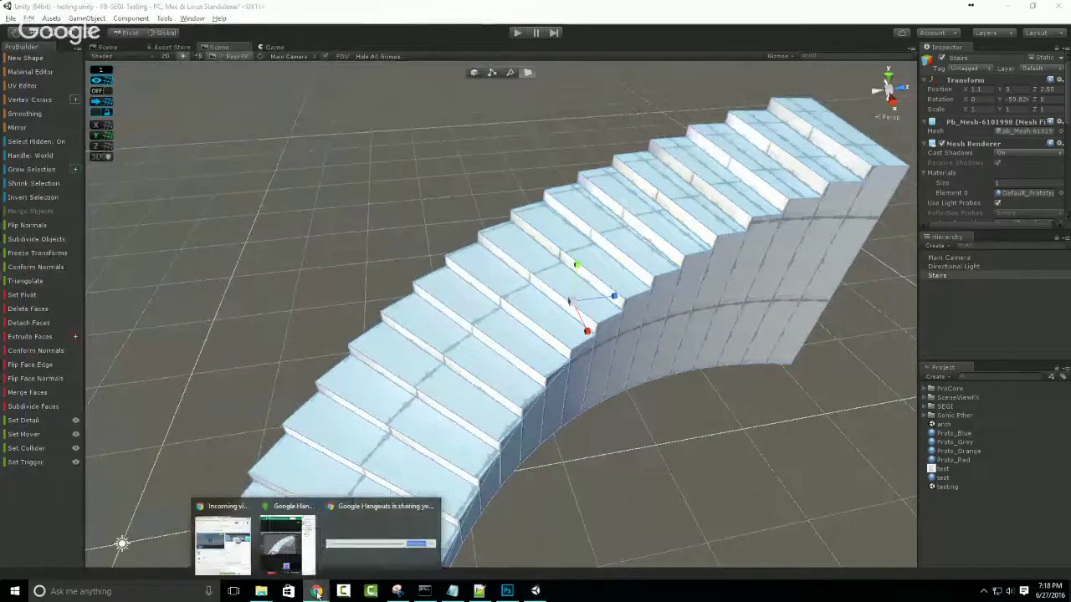
pyautogui.click(288, 536)
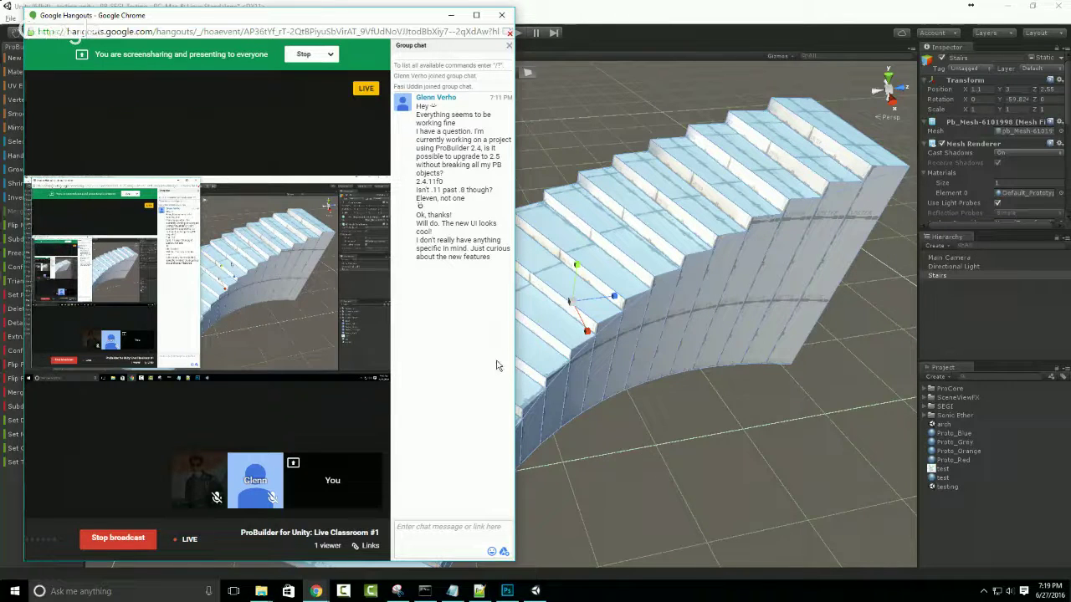
pyautogui.click(683, 38)
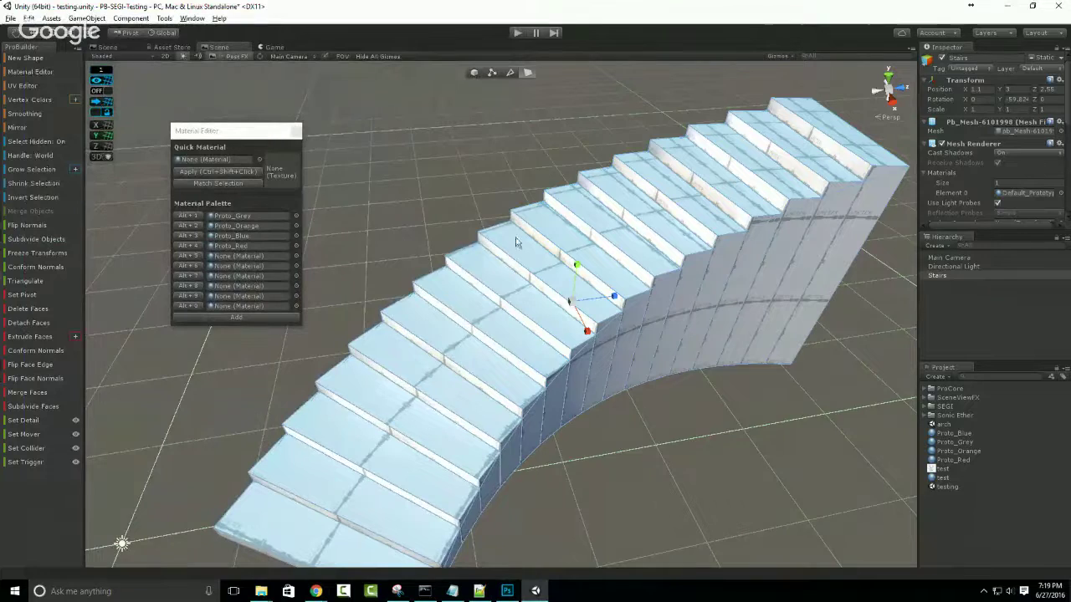
# Apply Proto_Grey and then Proto_Orange to the selected stair treads, and select a side face to view the material without the selection tint.
pyautogui.keyDown('alt'); pyautogui.moveTo(402, 240); pyautogui.dragTo(368, 129); pyautogui.keyUp('alt')
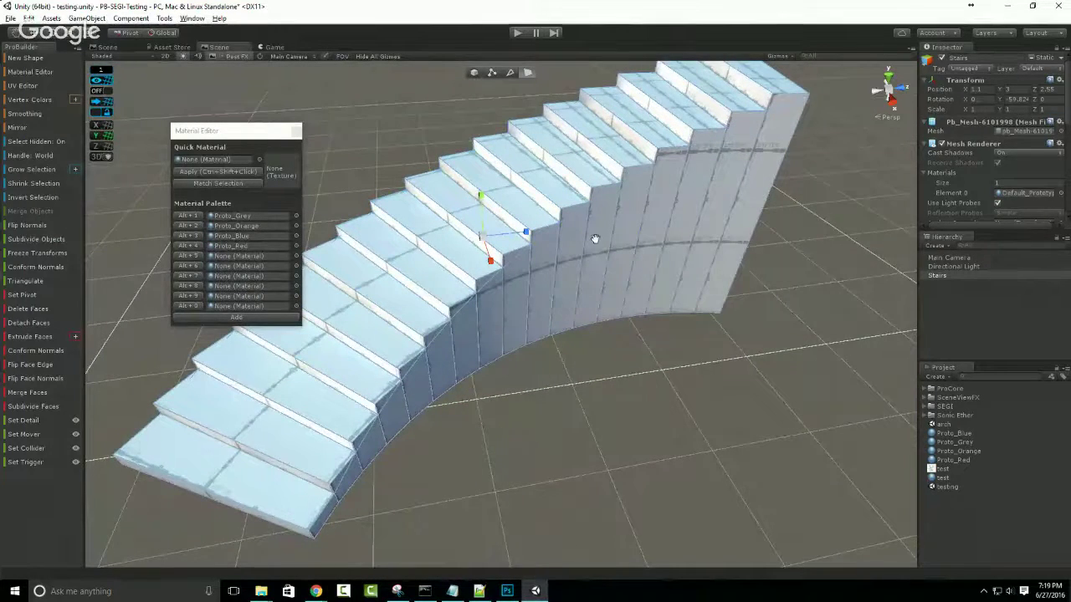
pyautogui.scroll(-4, 638, 249)
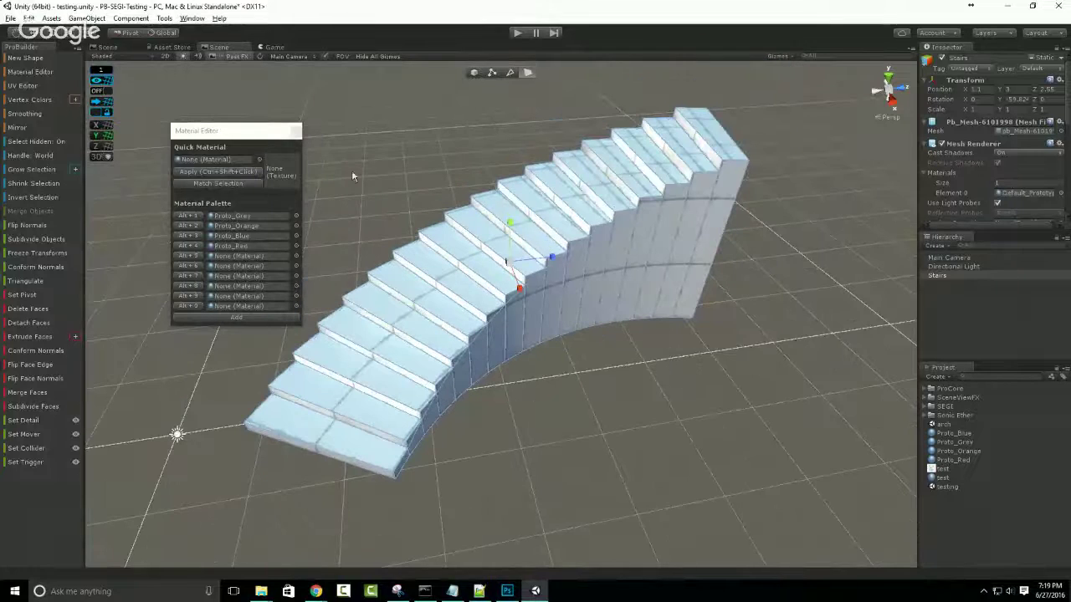
pyautogui.moveTo(215, 132); pyautogui.dragTo(221, 126)
pyautogui.click(198, 213)
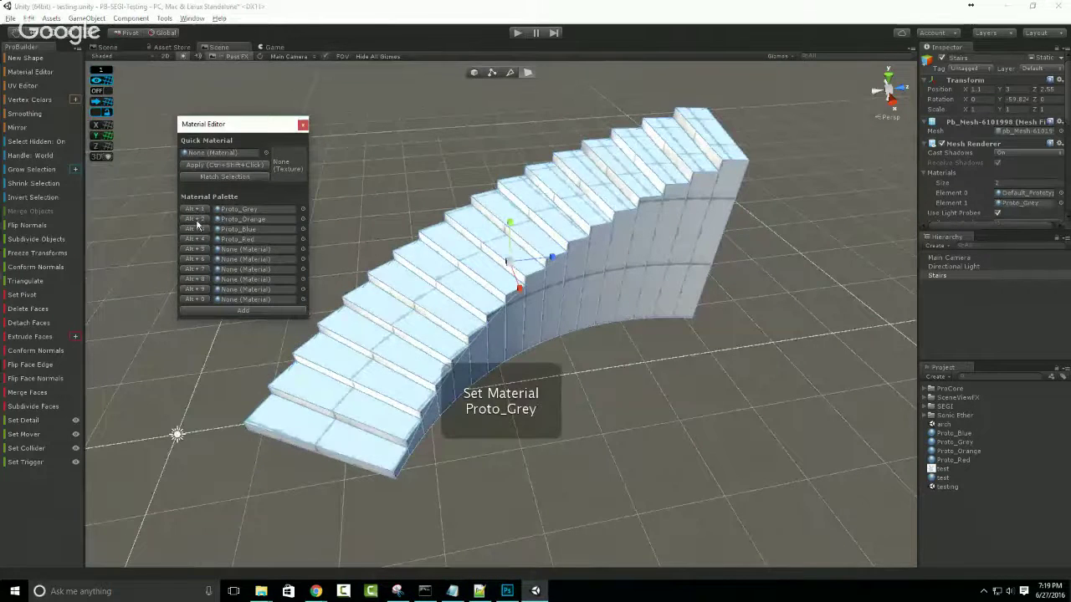
pyautogui.click(195, 220)
pyautogui.click(622, 243)
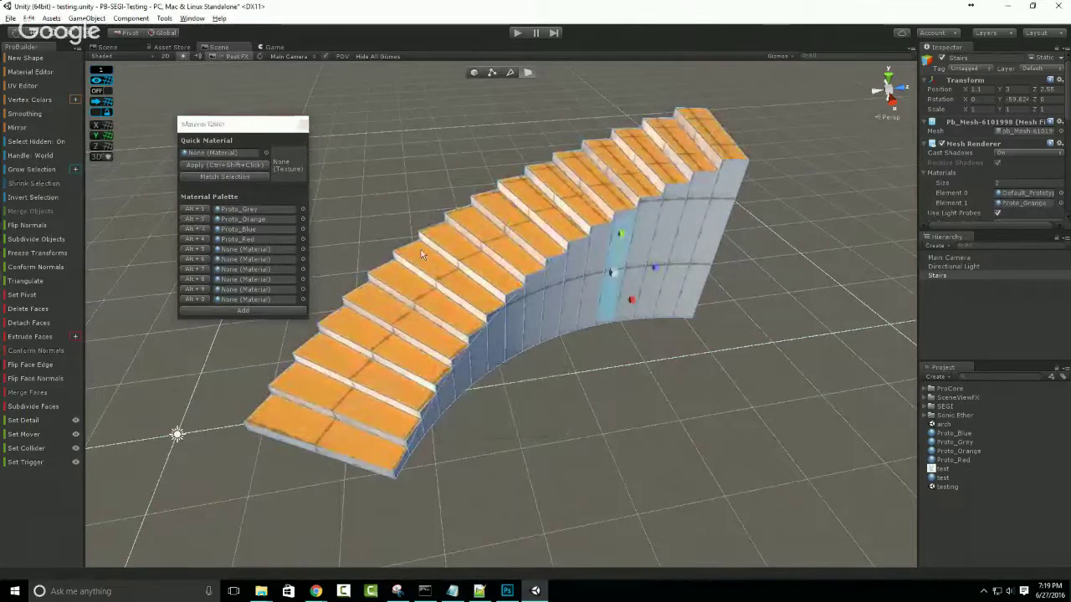
# Restore the tread face selection and try Proto_Orange and Proto_Blue on it, finishing with Proto_Red.
pyautogui.hotkey('ctrl', 'z')
pyautogui.hotkey('ctrl', 'z')
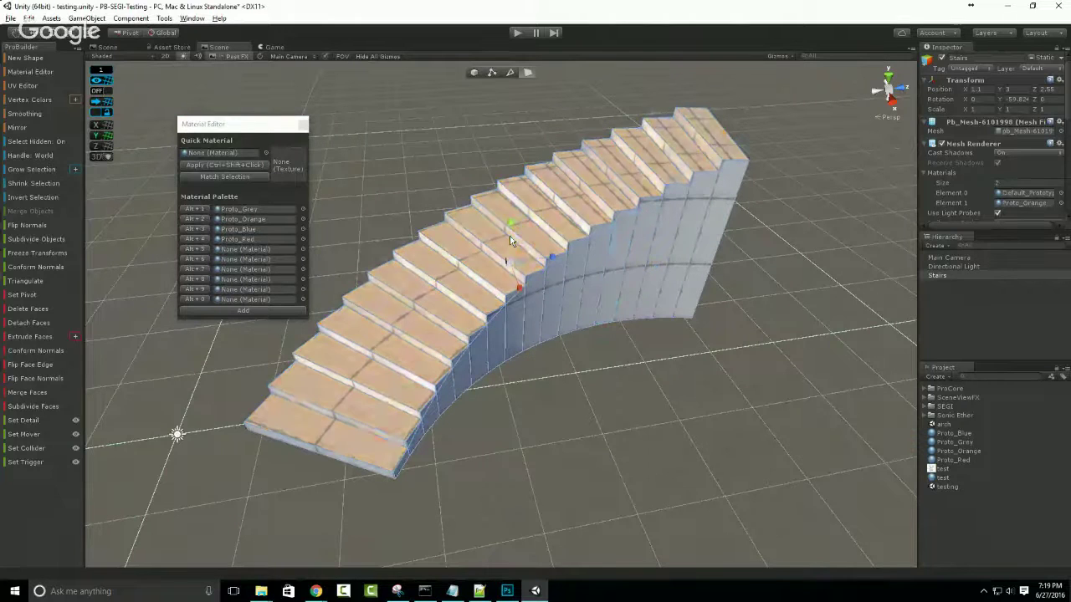
pyautogui.hotkey('ctrl', 'y')
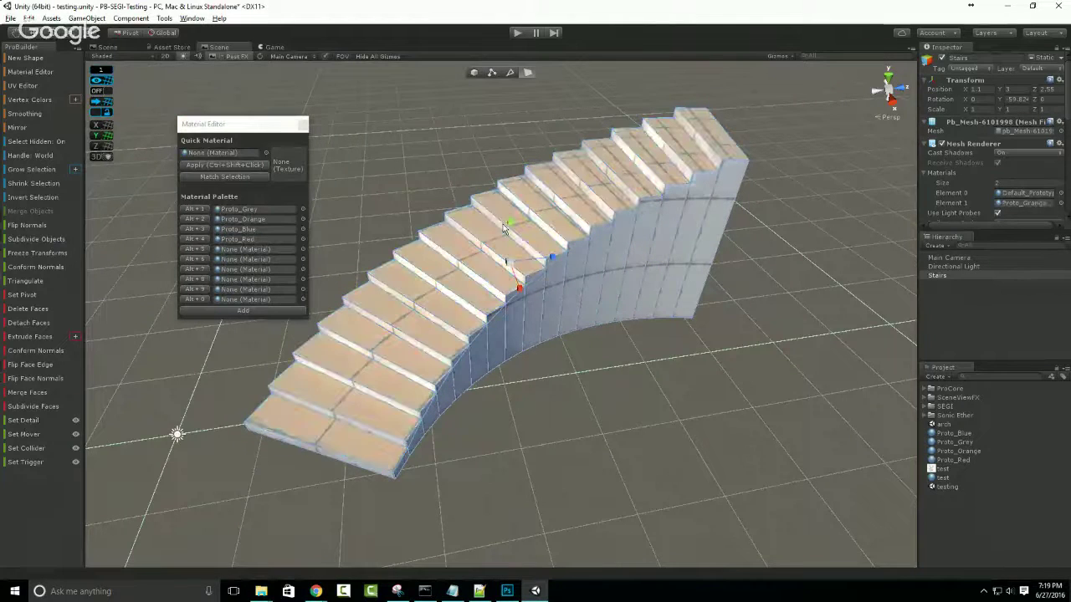
pyautogui.click(193, 219)
pyautogui.hotkey('alt', '3')
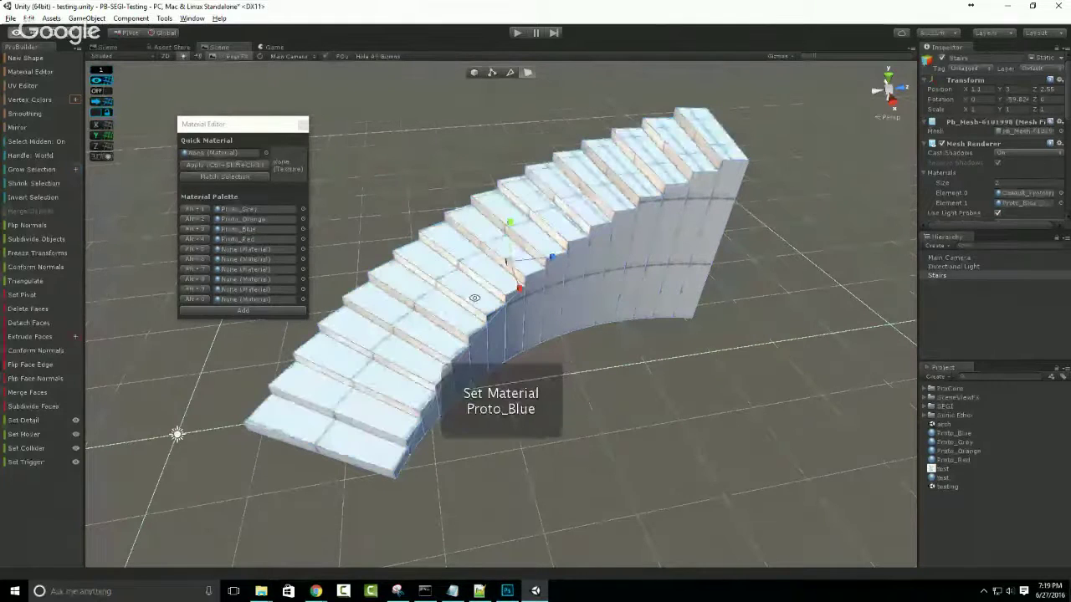
pyautogui.hotkey('alt', '2')
pyautogui.click(199, 230)
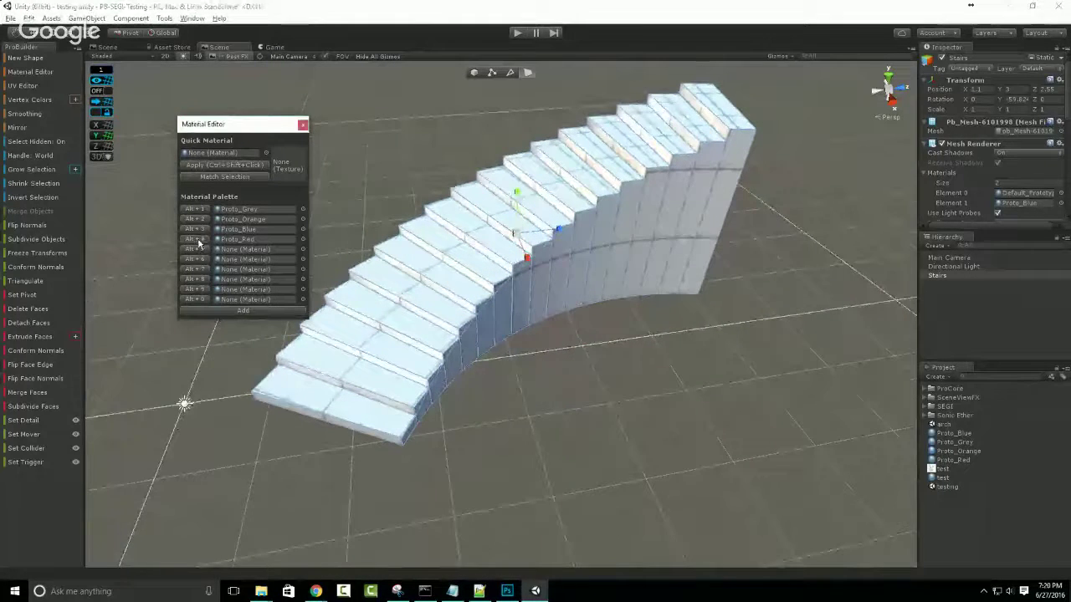
pyautogui.click(198, 242)
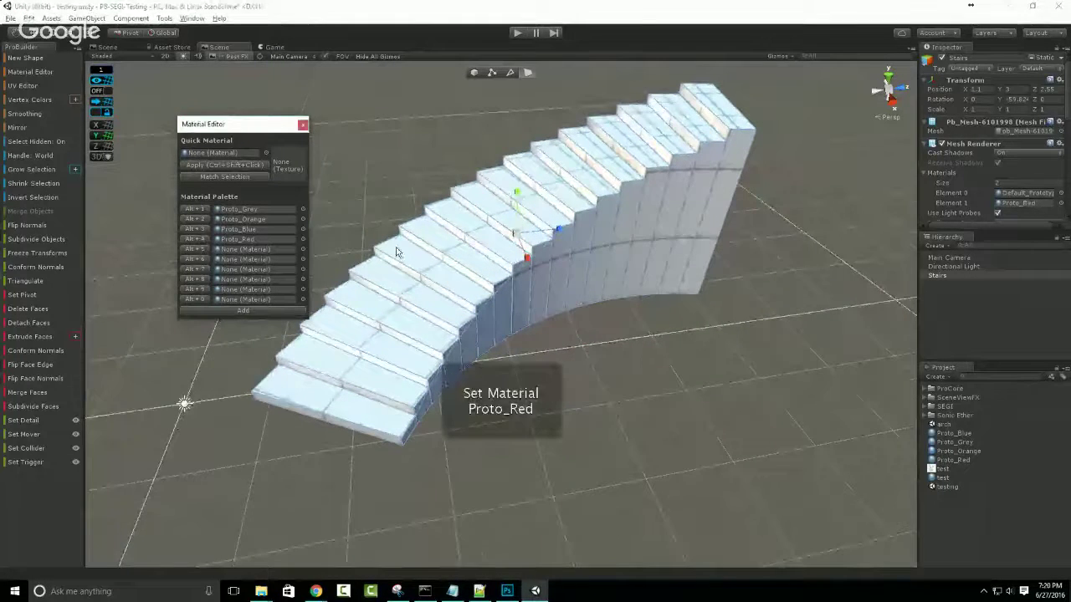
# Set the albedo color of the Proto_Red material to pure red.
pyautogui.click(954, 460)
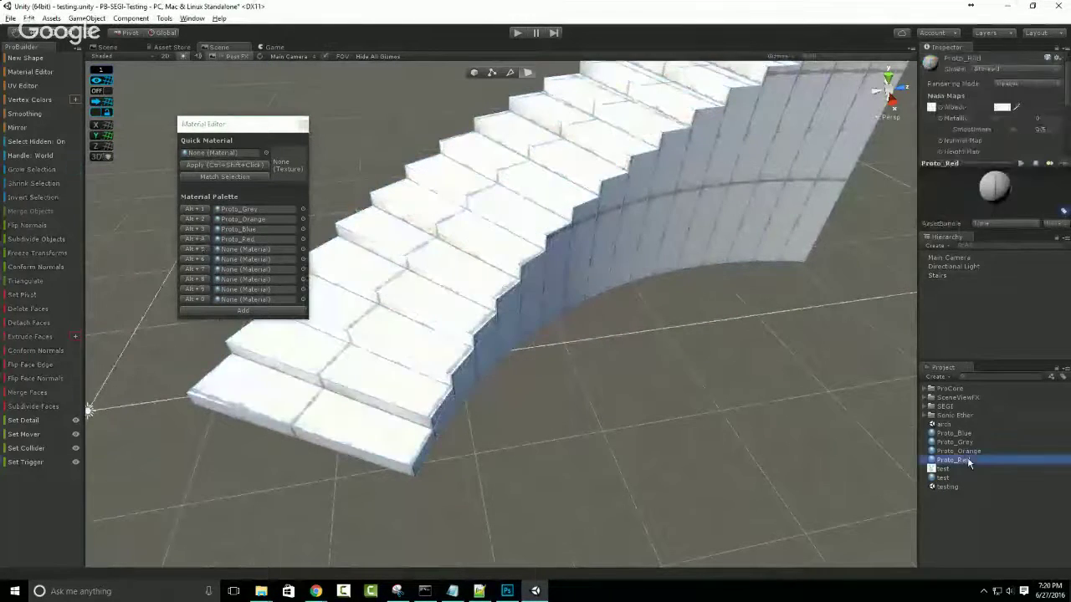
pyautogui.click(1001, 107)
pyautogui.moveTo(34, 87); pyautogui.dragTo(163, 10)
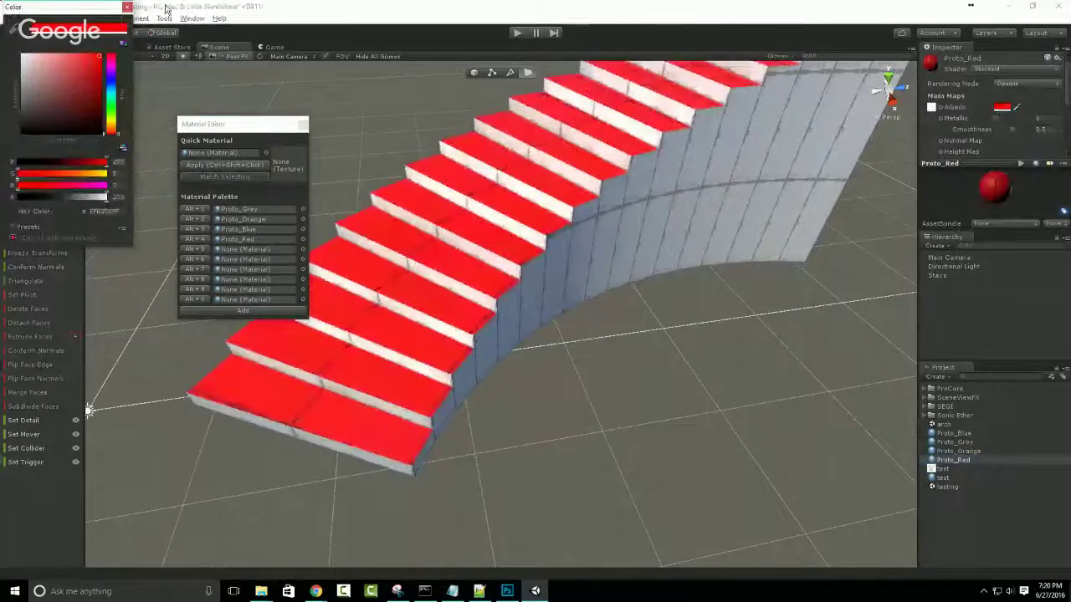
pyautogui.click(127, 7)
# Select a single red tread near the middle of the stairs and close the Material Editor.
pyautogui.moveTo(561, 227); pyautogui.dragTo(516, 354, button='middle')
pyautogui.click(515, 349)
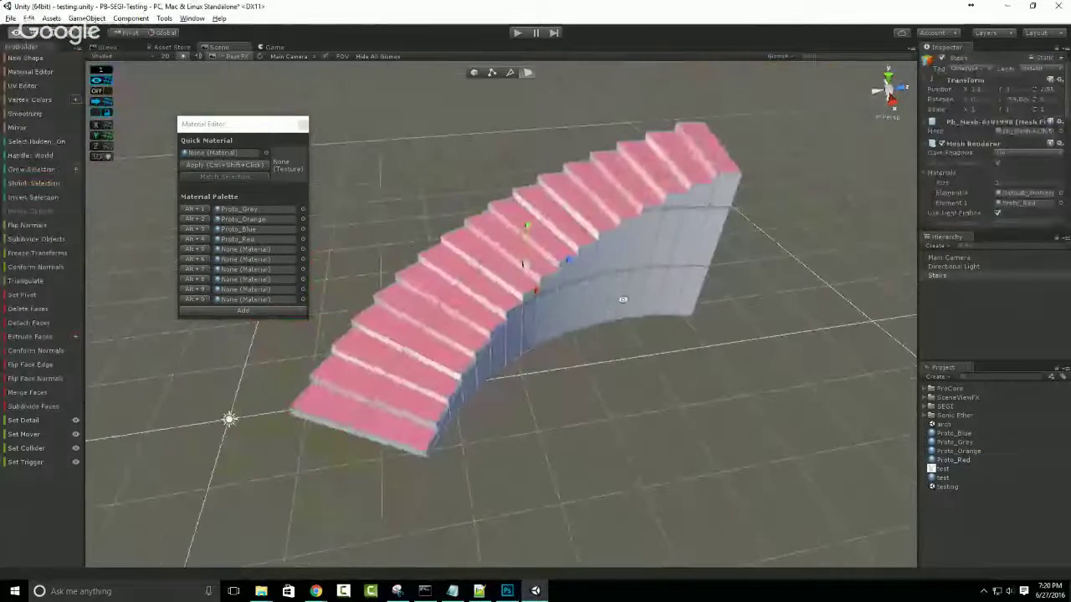
pyautogui.keyDown('alt'); pyautogui.moveTo(515, 349); pyautogui.dragTo(500, 281); pyautogui.keyUp('alt')
pyautogui.click(490, 282)
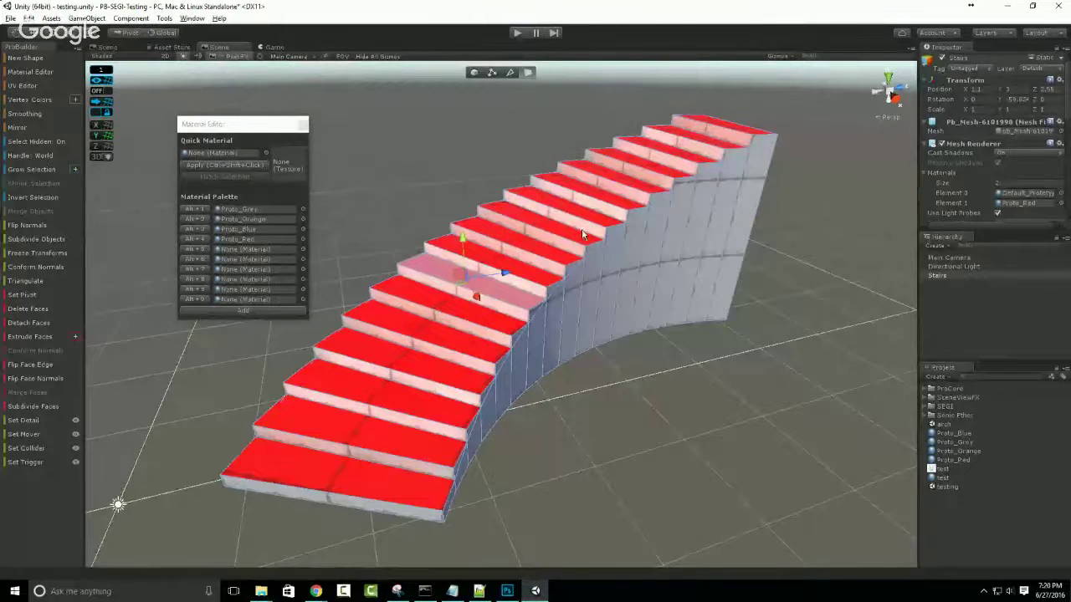
pyautogui.keyDown('alt'); pyautogui.moveTo(706, 321); pyautogui.dragTo(616, 358); pyautogui.keyUp('alt')
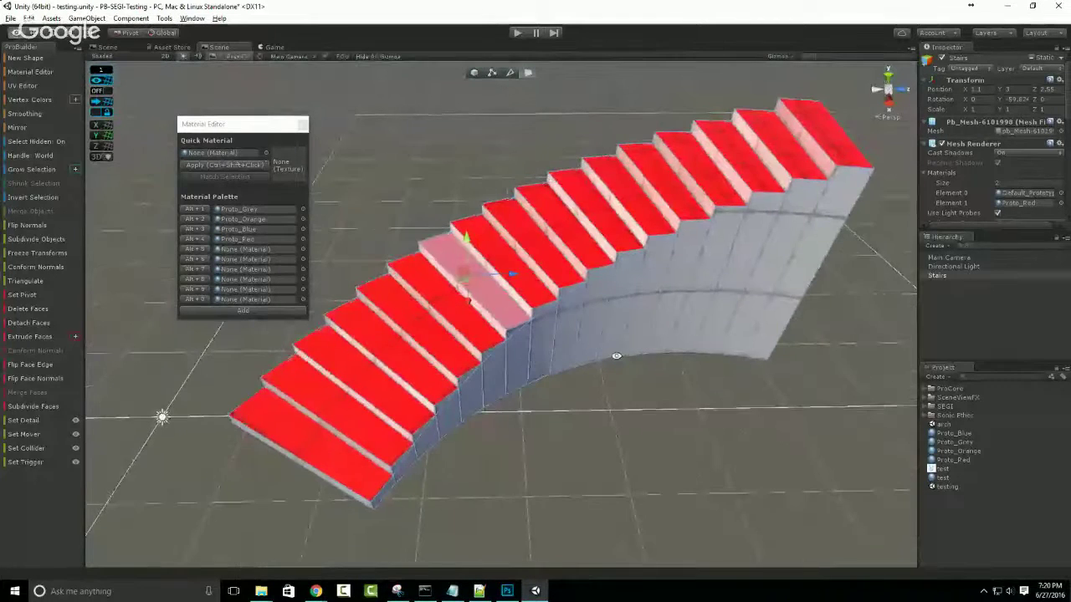
pyautogui.moveTo(563, 330); pyautogui.dragTo(619, 245, button='middle')
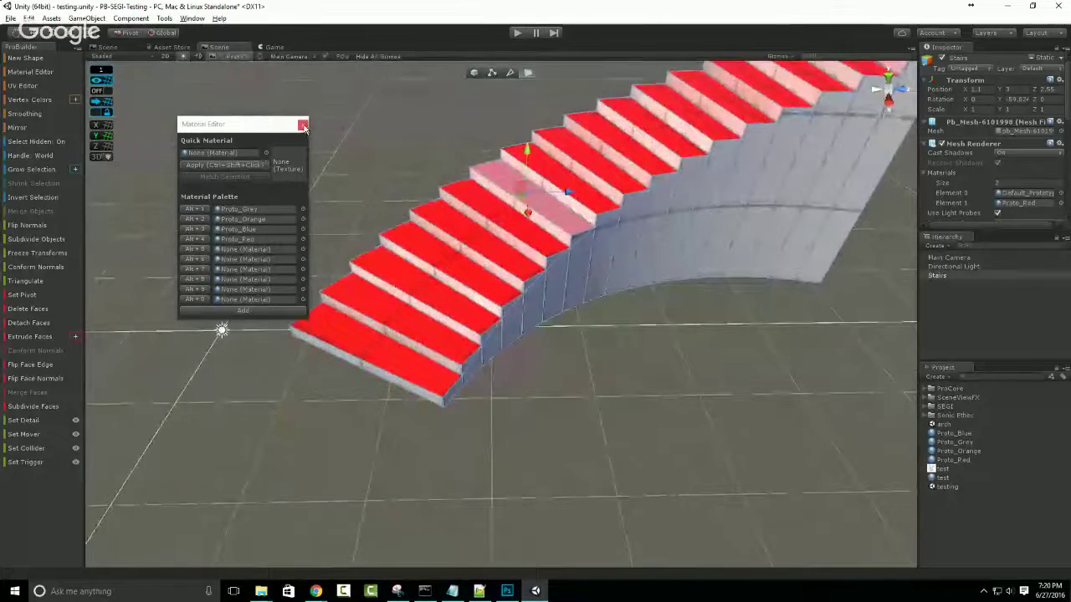
pyautogui.click(302, 124)
pyautogui.moveTo(466, 245); pyautogui.dragTo(378, 320, button='middle')
# Check the Google Hangouts group chat for new viewer questions and return to the stairs in Unity.
pyautogui.click(322, 594)
pyautogui.click(226, 540)
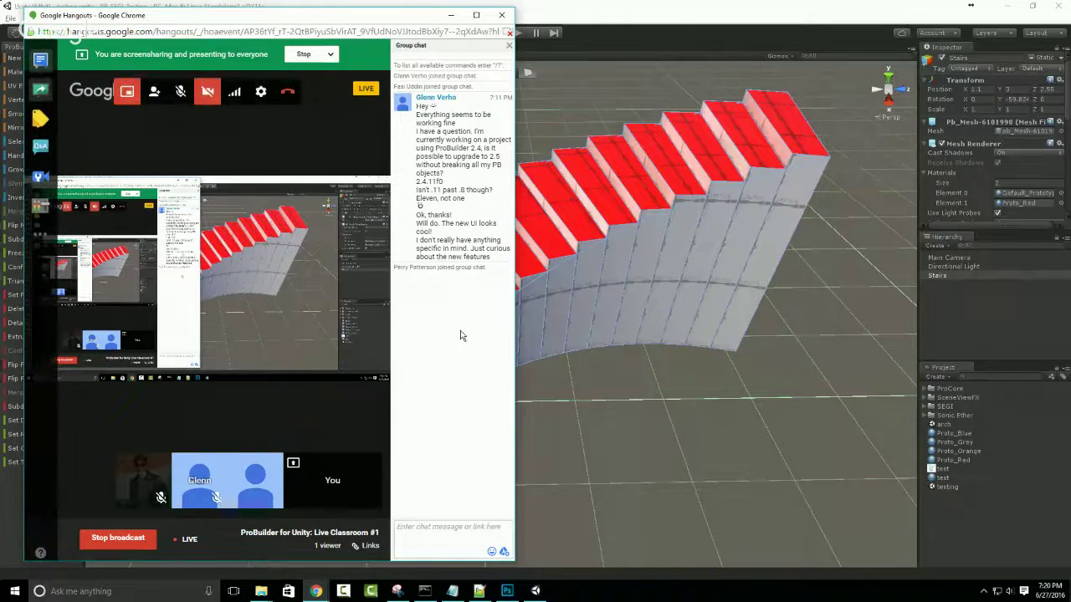
pyautogui.keyDown('alt'); pyautogui.moveTo(539, 350); pyautogui.dragTo(711, 336); pyautogui.keyUp('alt')
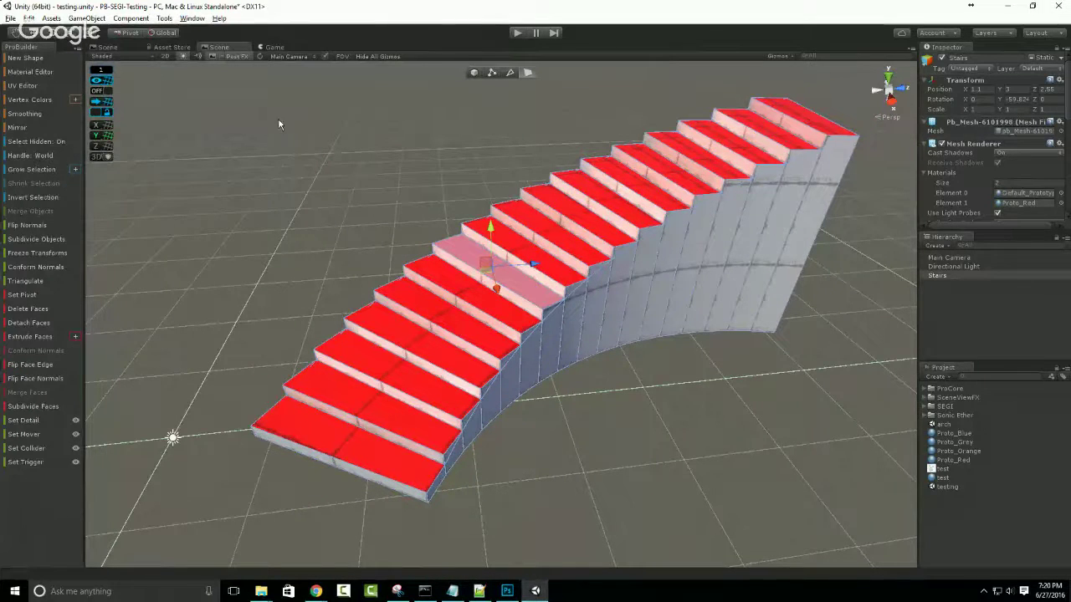
# Examine the Grow Selection options, including Restrict to Angle, and the Extrude Faces settings, closing each options window.
pyautogui.click(75, 169)
pyautogui.moveTo(344, 182); pyautogui.dragTo(234, 182)
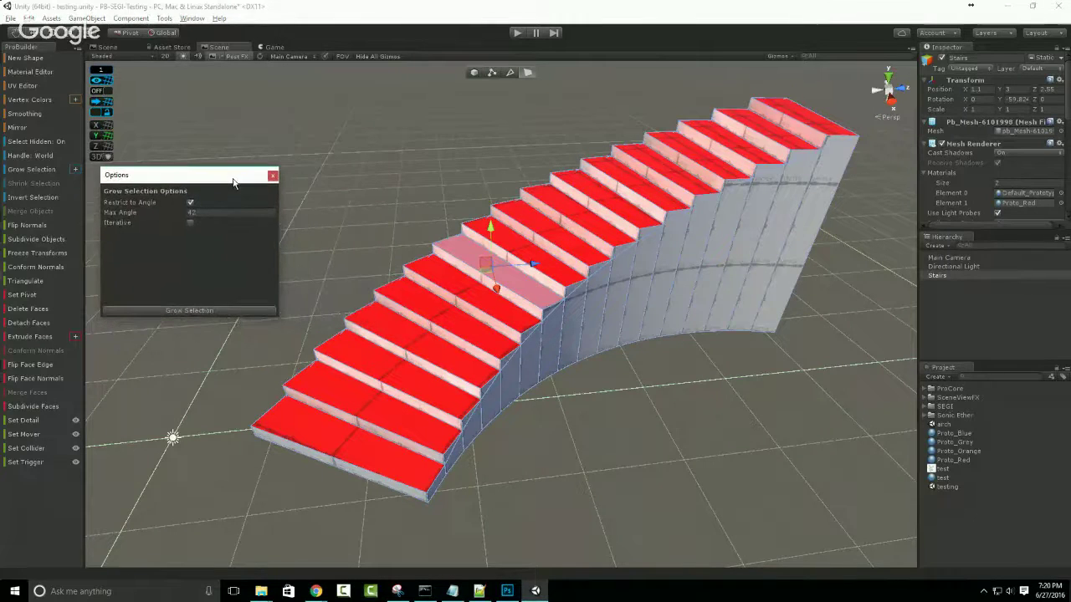
pyautogui.click(190, 203)
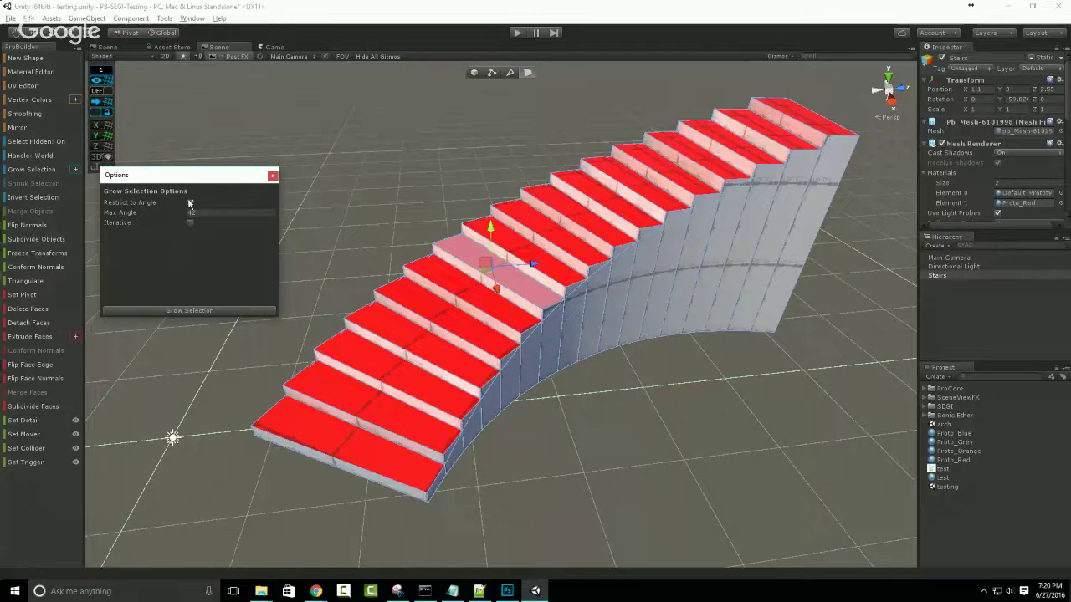
pyautogui.click(273, 175)
pyautogui.click(75, 336)
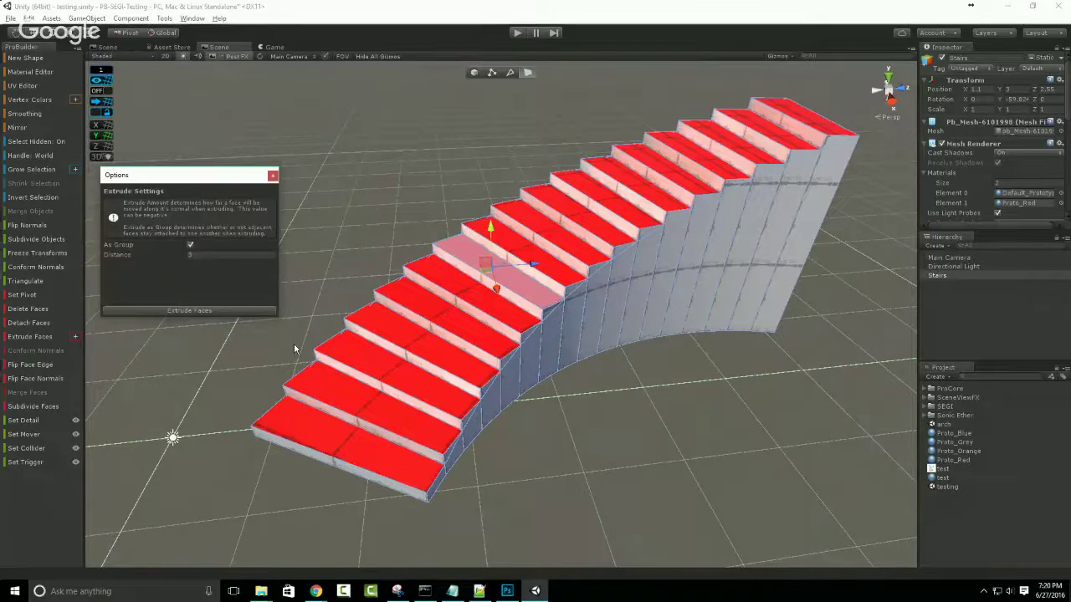
pyautogui.click(272, 176)
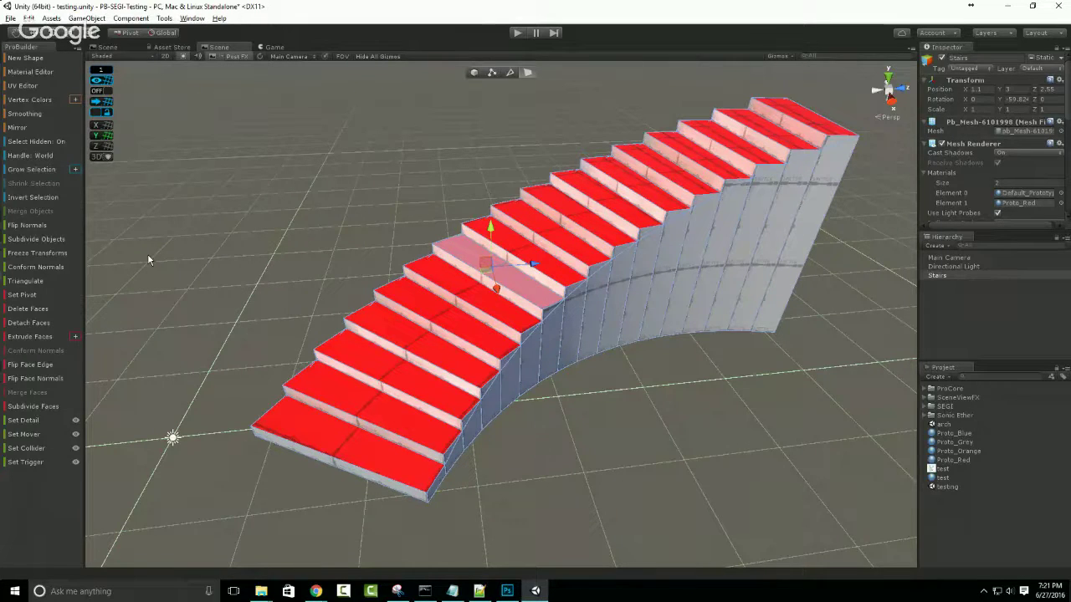
# Switch the ProBuilder toolbar to icon mode and narrow it to a single column.
pyautogui.rightClick(55, 497)
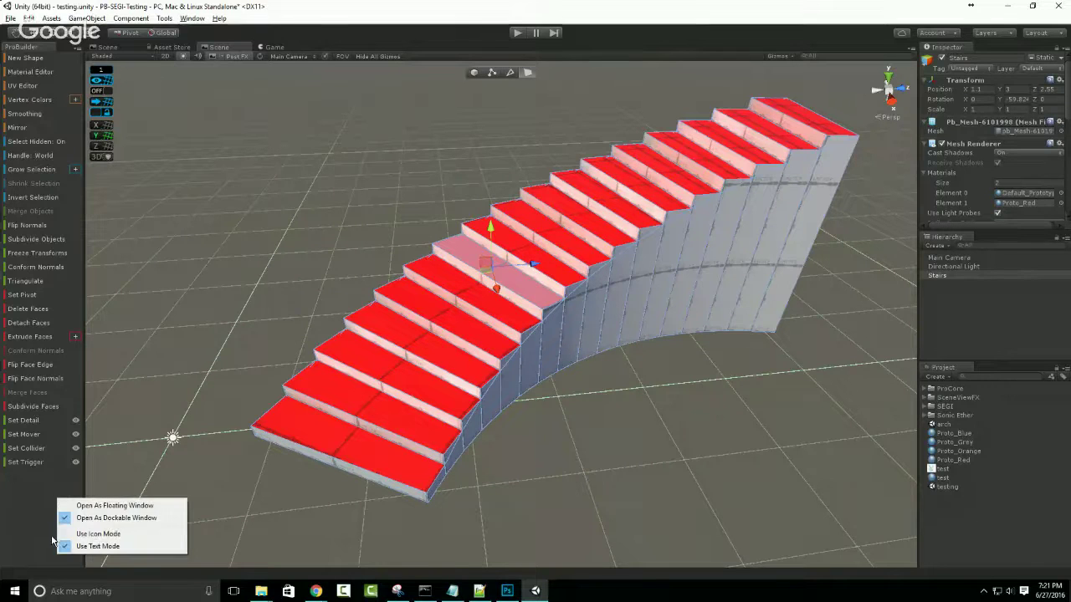
pyautogui.click(80, 533)
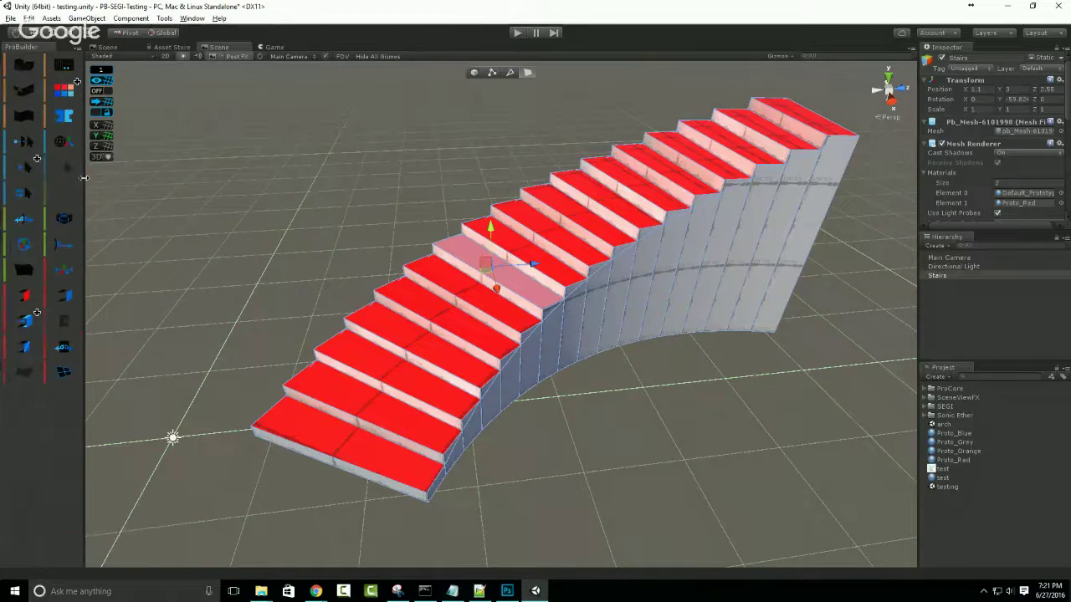
pyautogui.moveTo(66, 180); pyautogui.dragTo(34, 201)
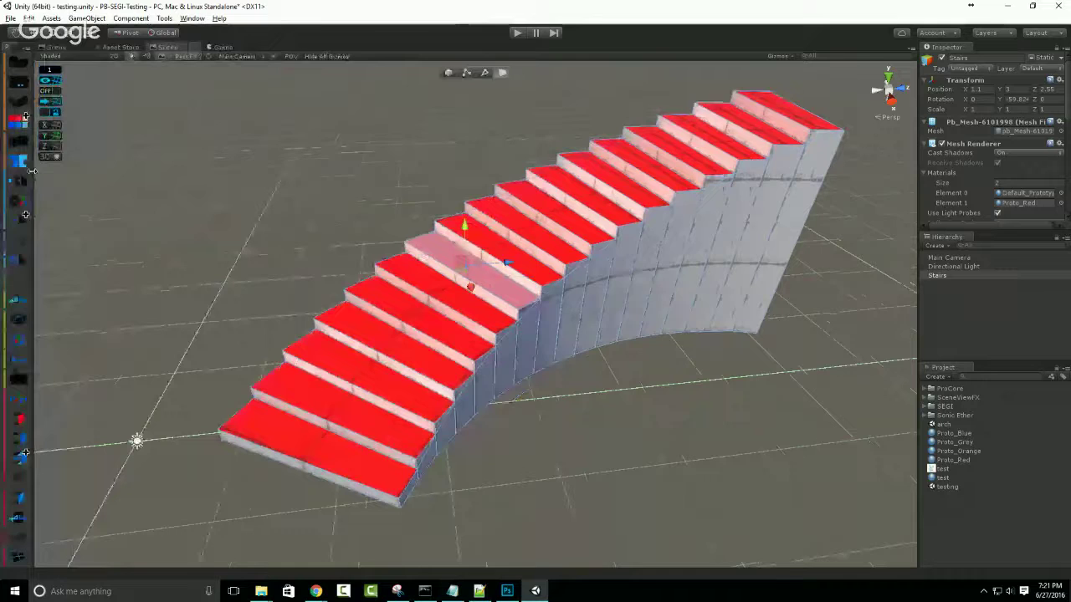
# Turn off Restrict to Angle in the Grow Selection options and grow the selection from the middle tread.
pyautogui.keyDown('alt'); pyautogui.click(22, 222); pyautogui.keyUp('alt')
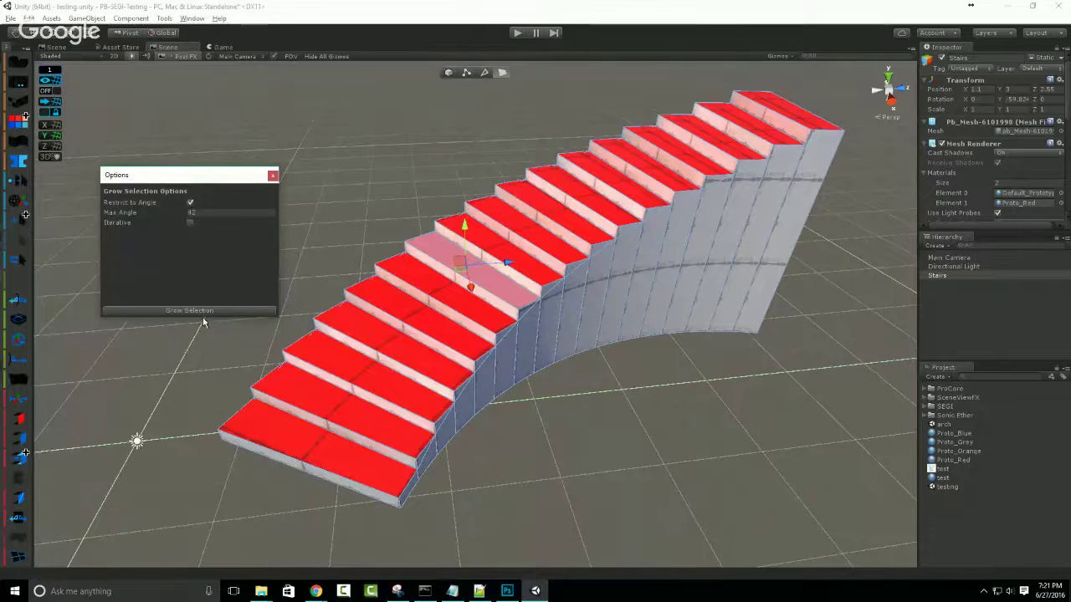
pyautogui.click(191, 213)
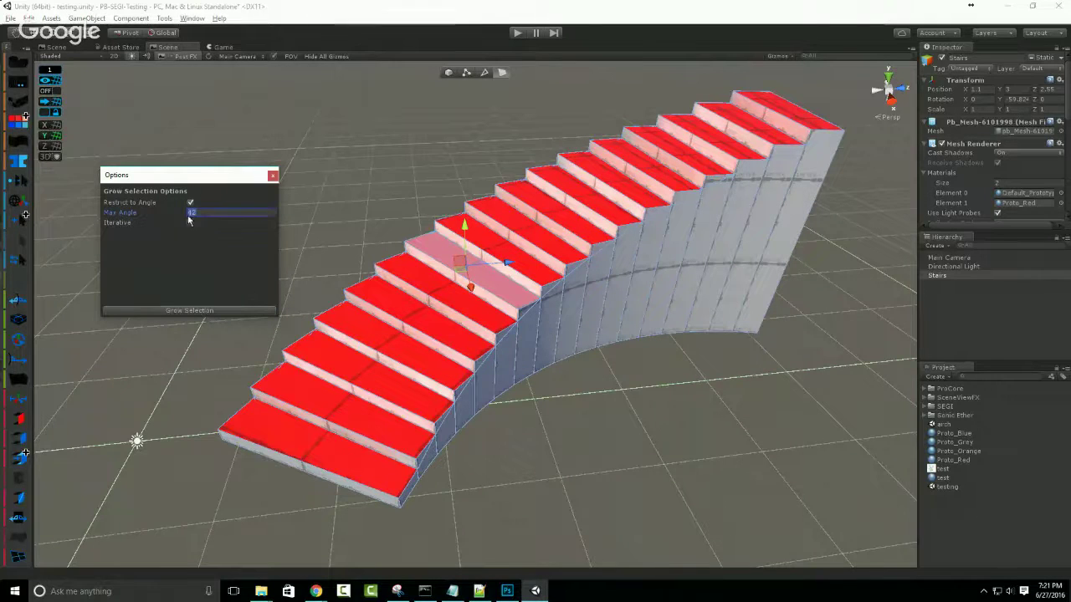
pyautogui.click(188, 202)
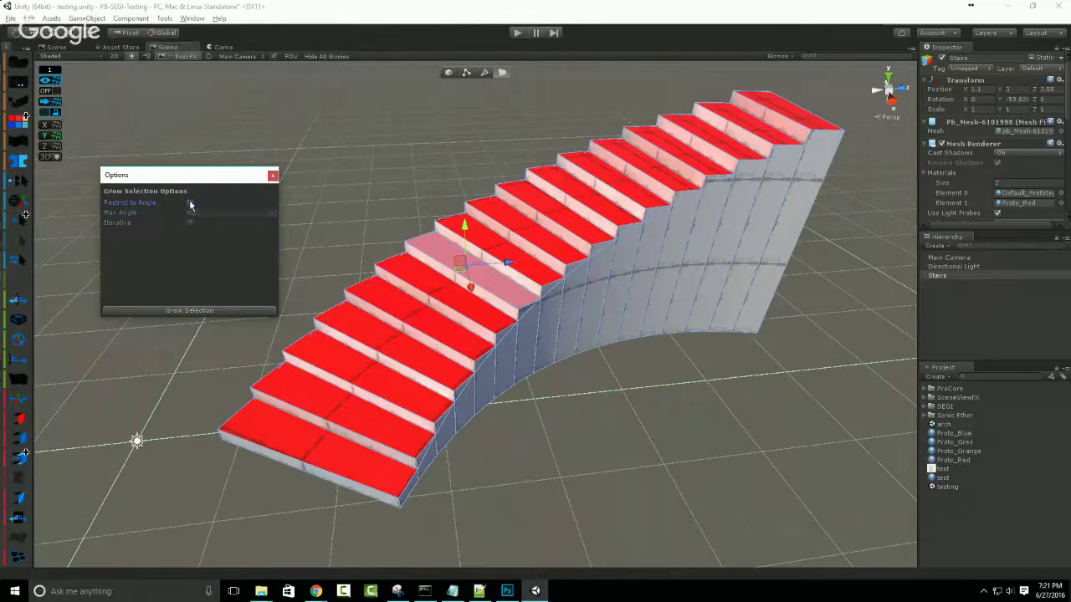
pyautogui.click(272, 175)
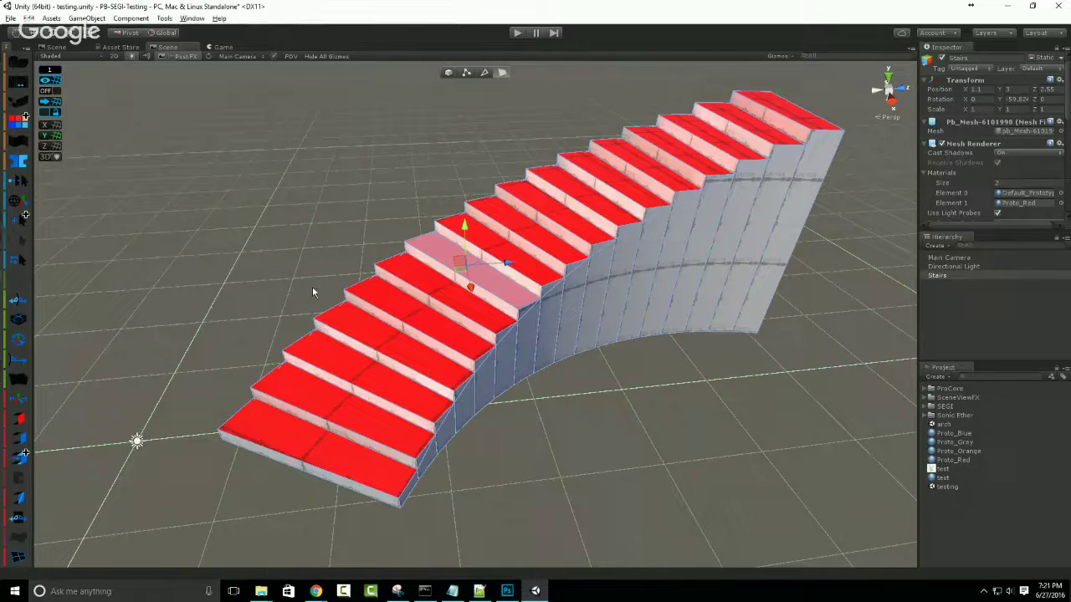
pyautogui.click(25, 219)
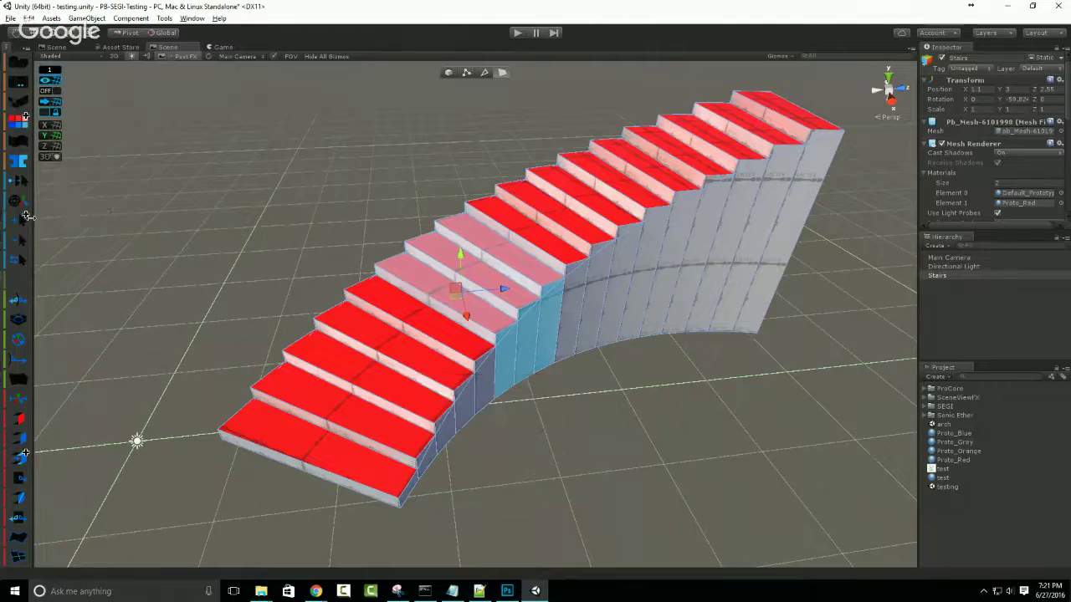
# Inspect the grown face selection on the stairs and turn Restrict to Angle back on for Grow Selection.
pyautogui.scroll(4, 542, 401)
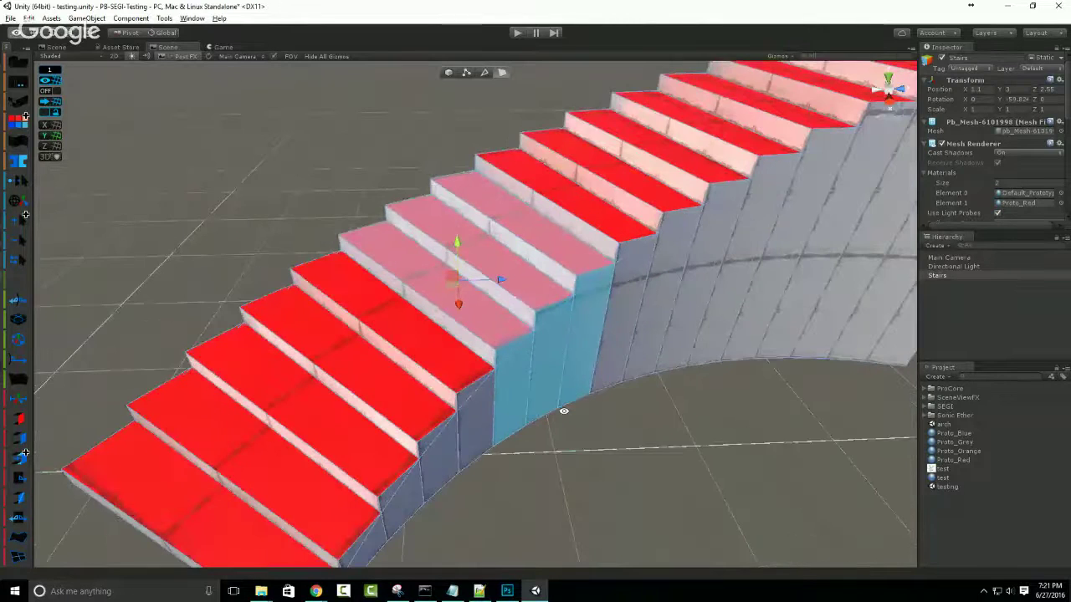
pyautogui.keyDown('alt'); pyautogui.moveTo(564, 411); pyautogui.dragTo(569, 443); pyautogui.keyUp('alt')
pyautogui.scroll(-5, 569, 444)
pyautogui.keyDown('alt'); pyautogui.click(25, 218); pyautogui.keyUp('alt')
pyautogui.click(191, 203)
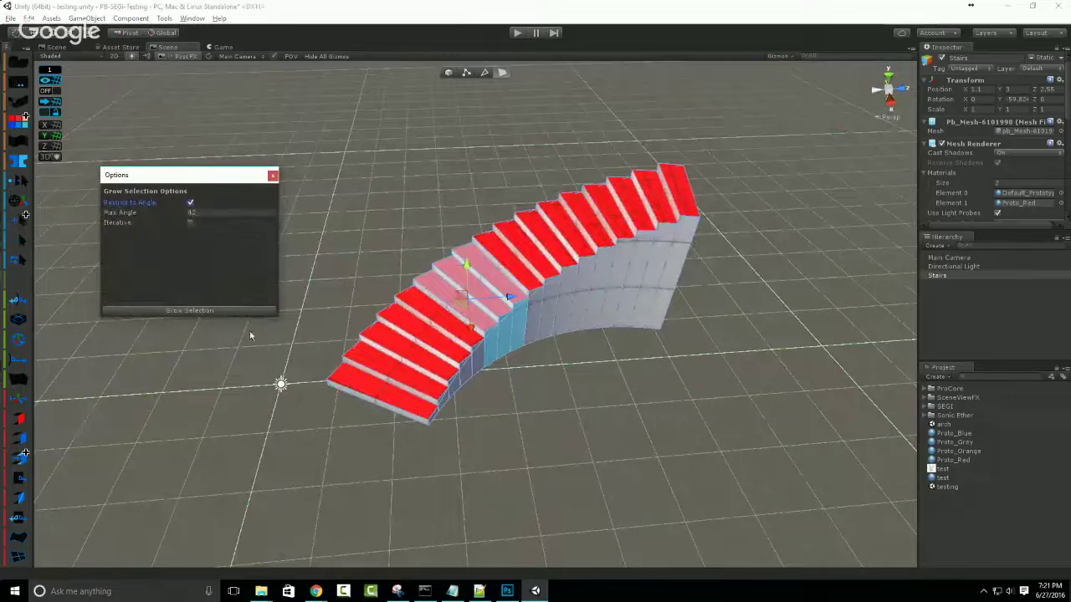
pyautogui.click(272, 177)
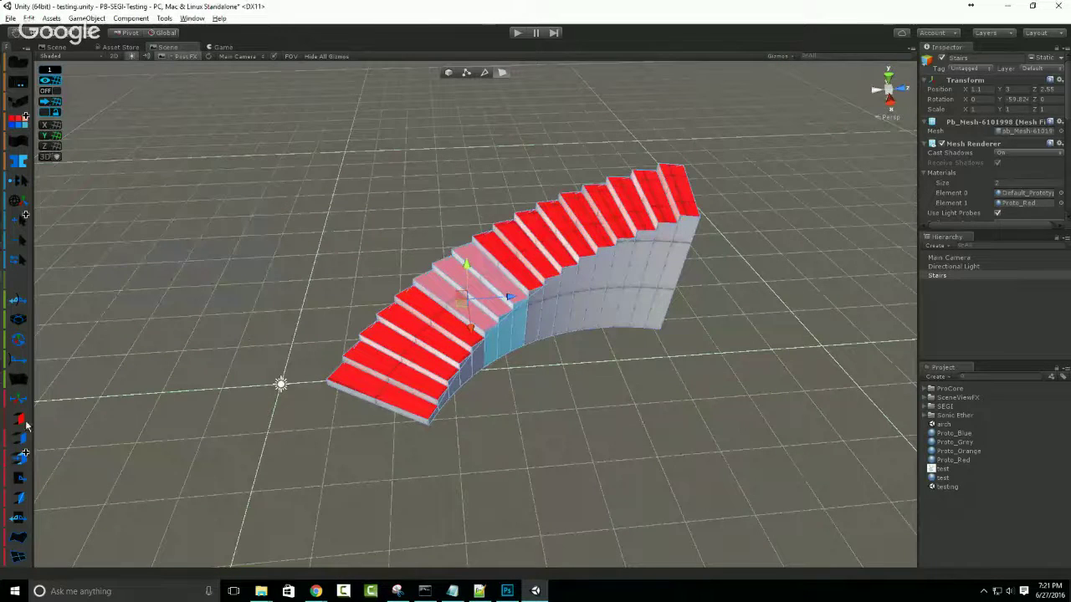
# Try deleting the grown face selection from the middle of the stairs and undo the deletion.
pyautogui.press('Delete')
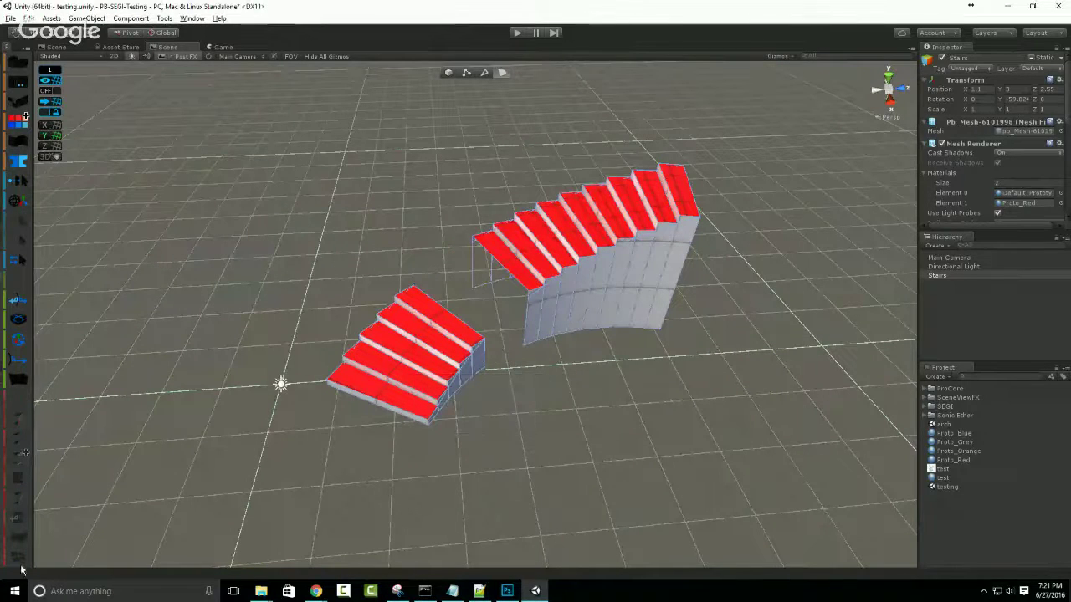
pyautogui.hotkey('ctrl', 'z')
pyautogui.press('f')
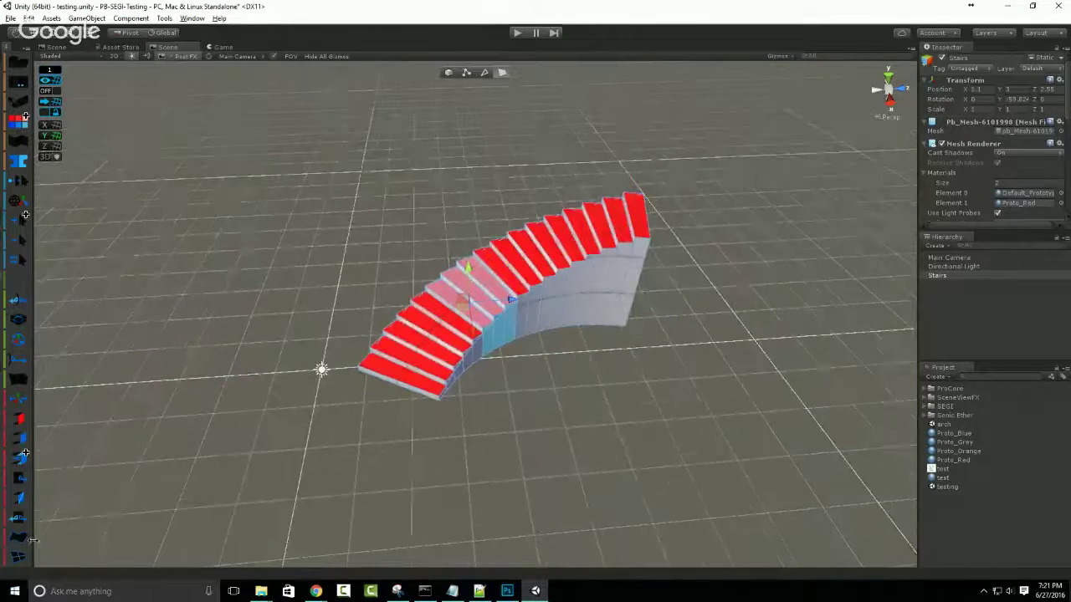
# Switch the ProBuilder toolbar back to text mode and widen it to fit the full action labels.
pyautogui.rightClick(29, 565)
pyautogui.click(58, 559)
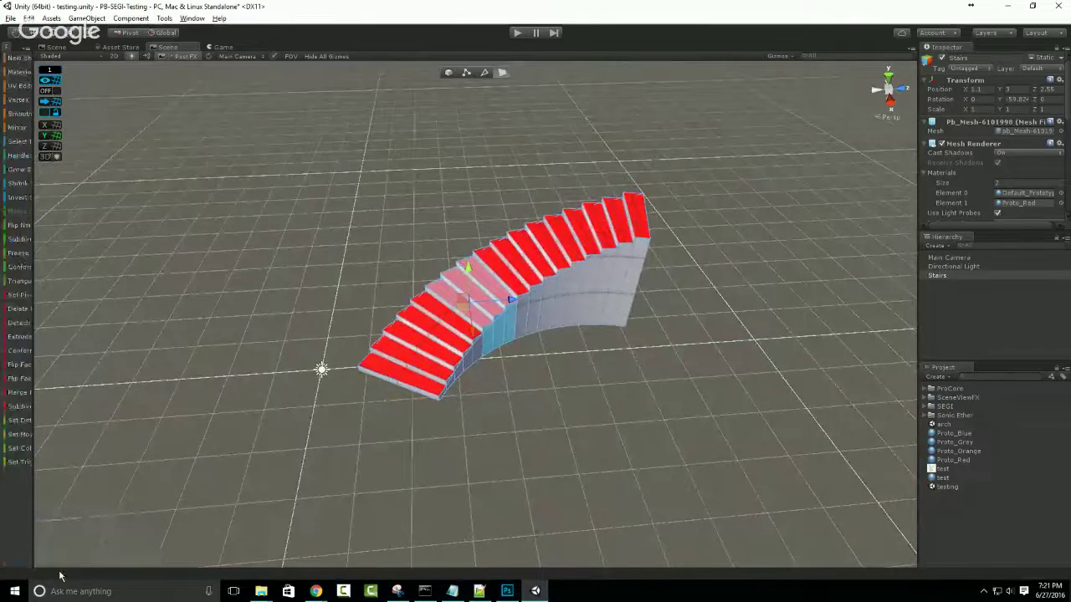
pyautogui.moveTo(112, 489); pyautogui.dragTo(87, 493)
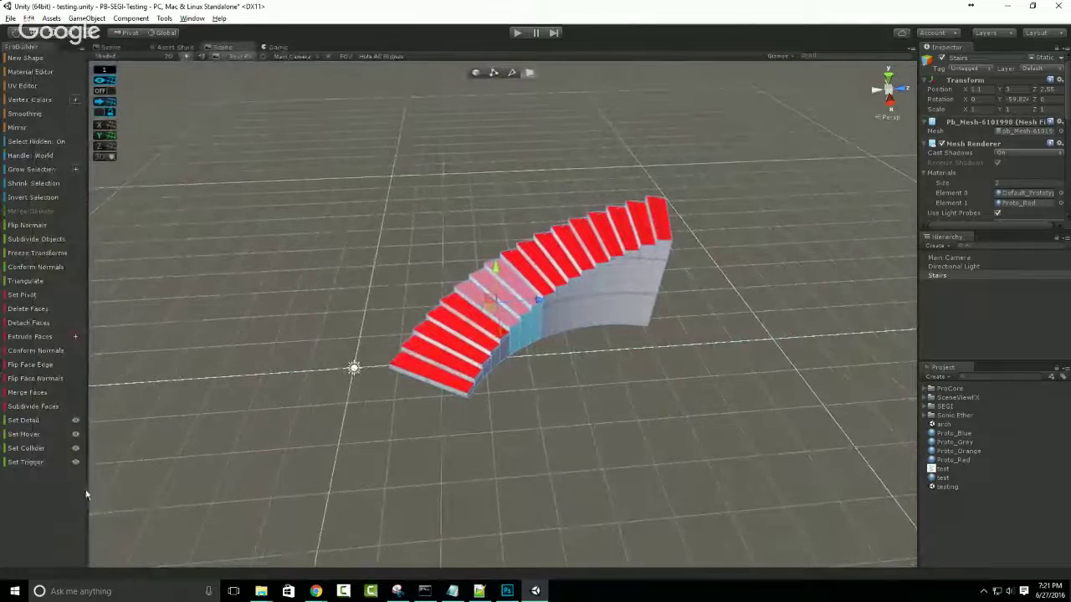
# Leave face editing on the stairs and return to object-level selection.
pyautogui.hotkey('alt', 'Tab')
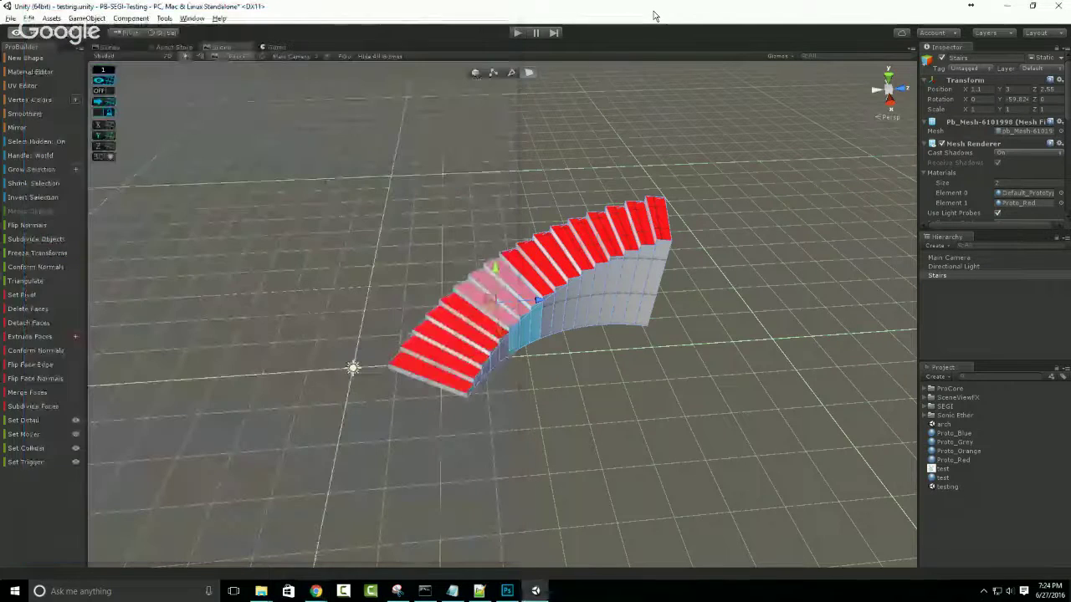
pyautogui.click(653, 13)
pyautogui.moveTo(652, 278); pyautogui.dragTo(621, 289, button='middle')
pyautogui.scroll(1, 617, 338)
pyautogui.scroll(1, 617, 338)
pyautogui.scroll(1, 617, 339)
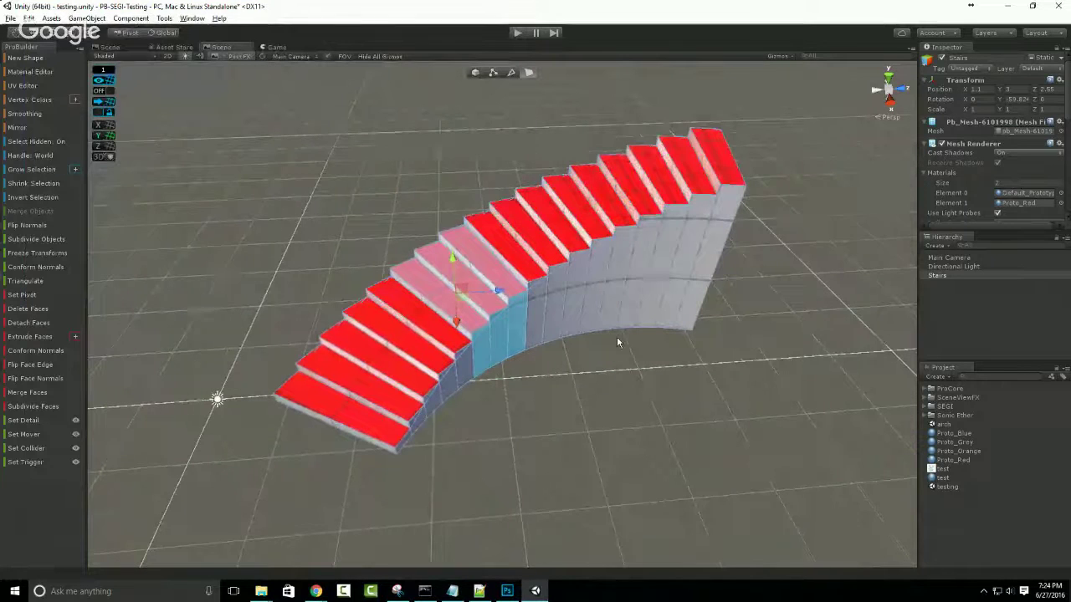
pyautogui.press('Escape')
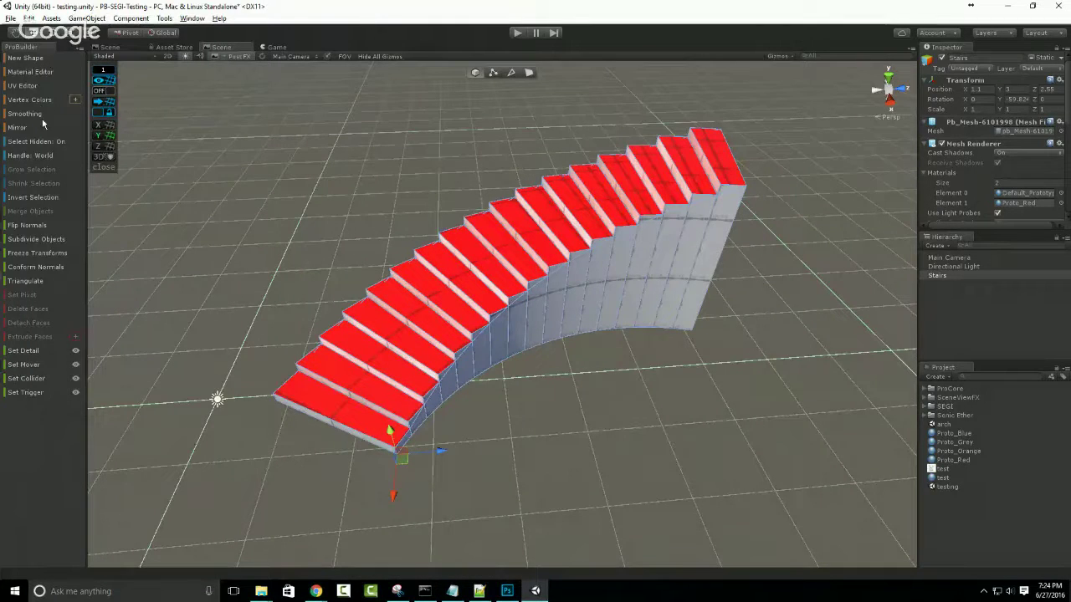
# Open the Material Editor to look at its quick material and palette slots, and close it again.
pyautogui.scroll(3, 452, 226)
pyautogui.click(30, 71)
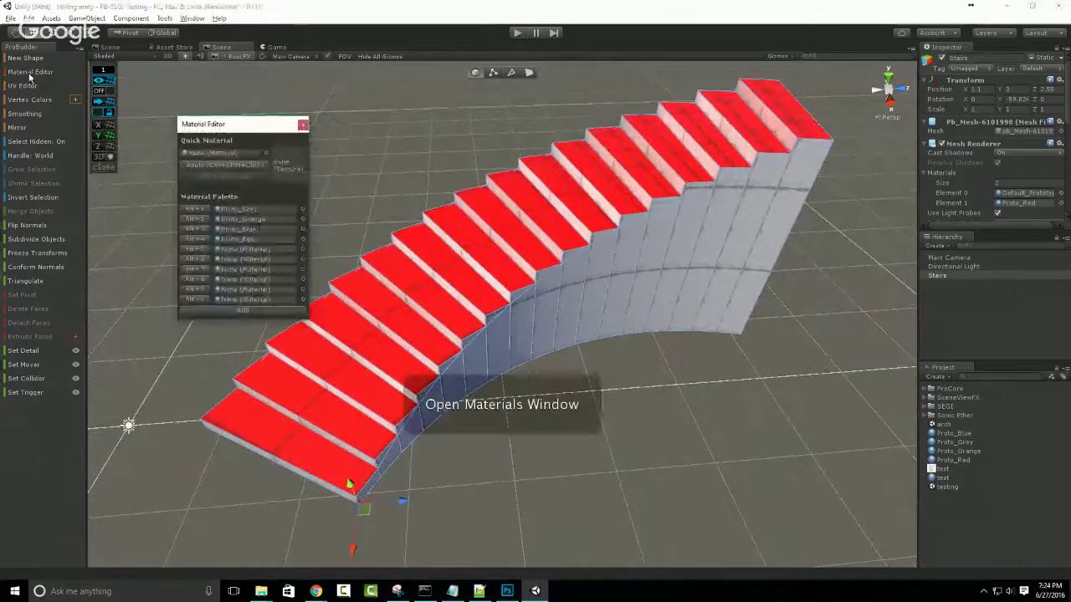
pyautogui.click(303, 124)
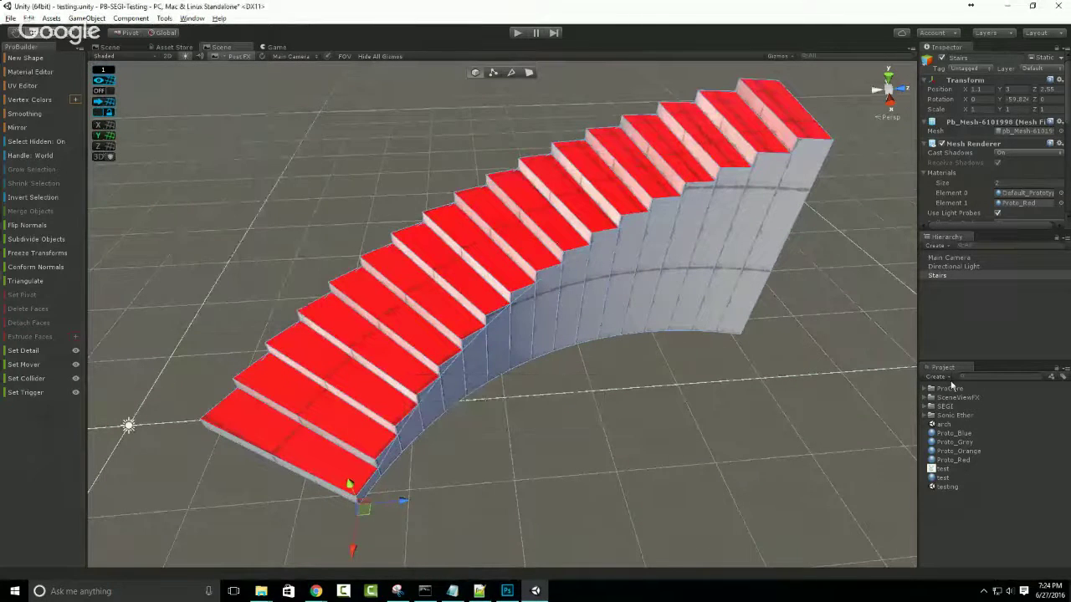
# Apply the Proto_Orange material from the project assets to the whole staircase and deselect everything.
pyautogui.click(967, 452)
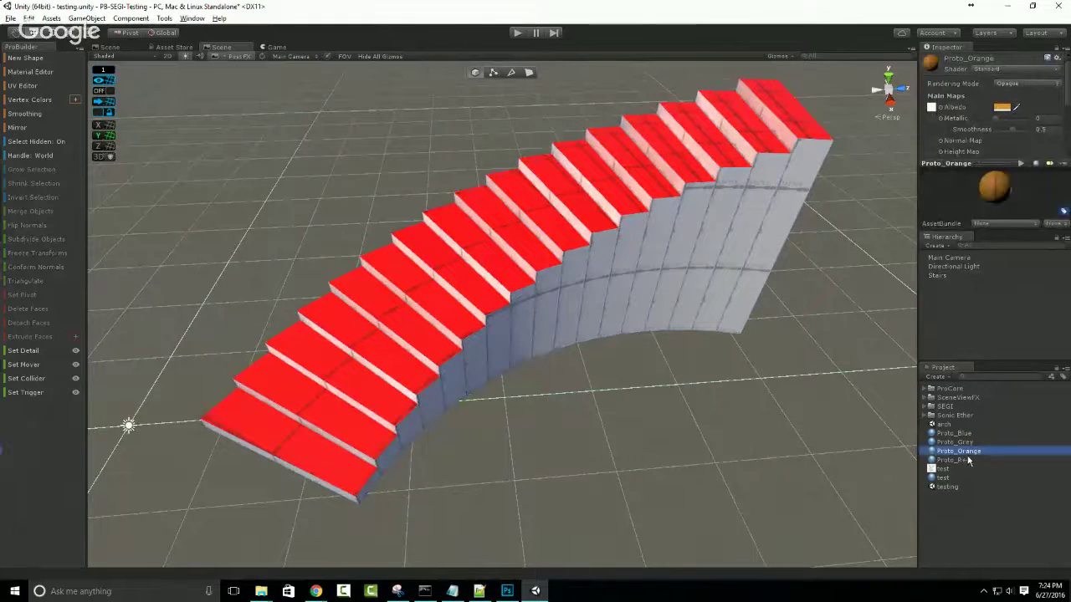
pyautogui.moveTo(844, 387); pyautogui.dragTo(704, 277)
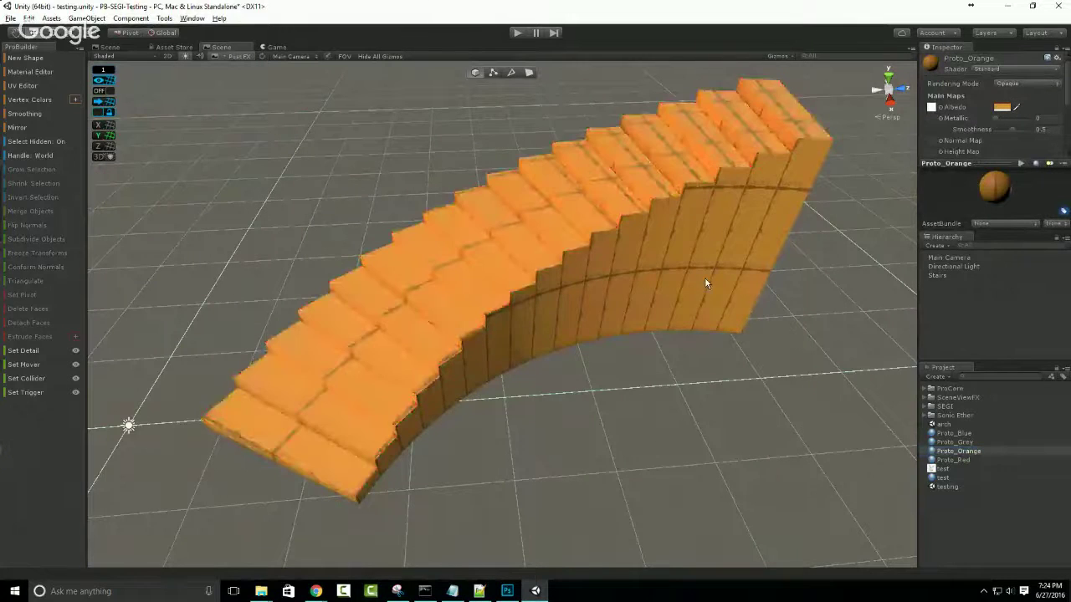
pyautogui.click(609, 470)
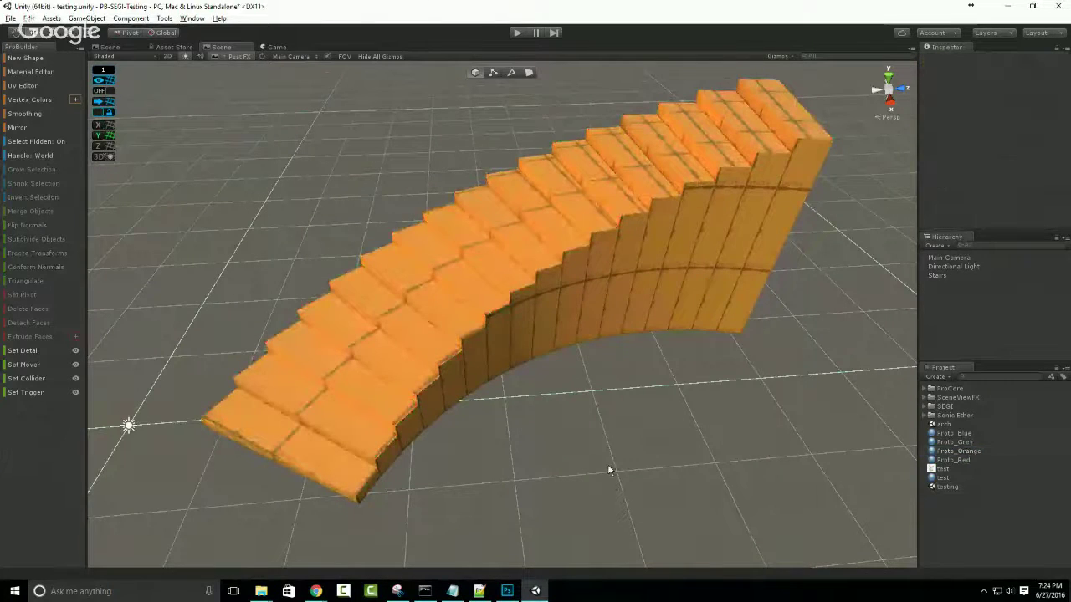
# Try moving the top face of the highest stair down in face mode and undo the move.
pyautogui.click(622, 323)
pyautogui.press('e')
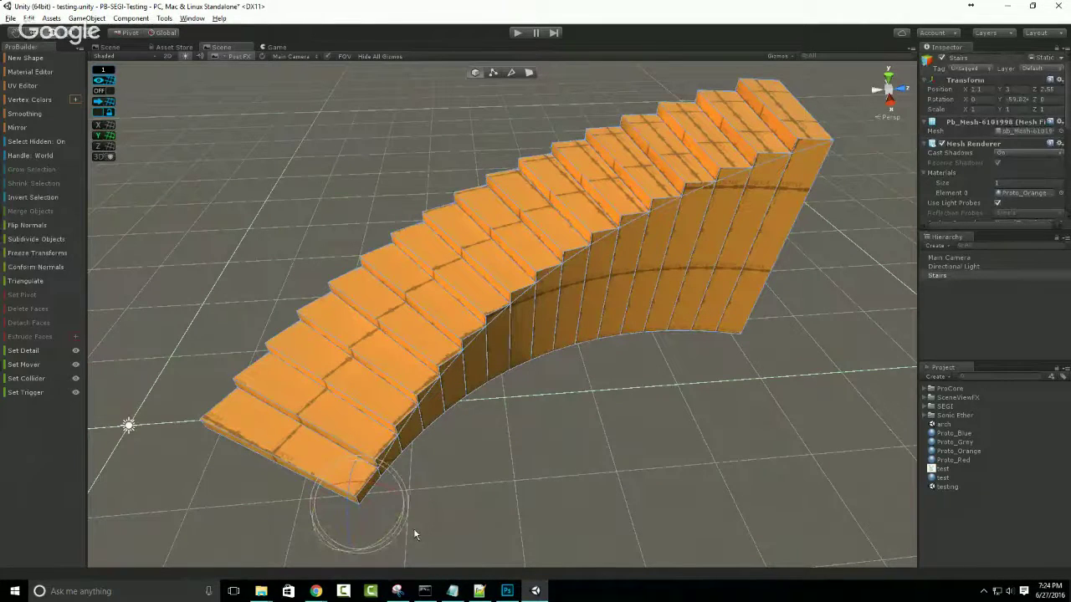
pyautogui.press('h')
pyautogui.keyDown('alt'); pyautogui.moveTo(413, 534); pyautogui.dragTo(583, 280); pyautogui.keyUp('alt')
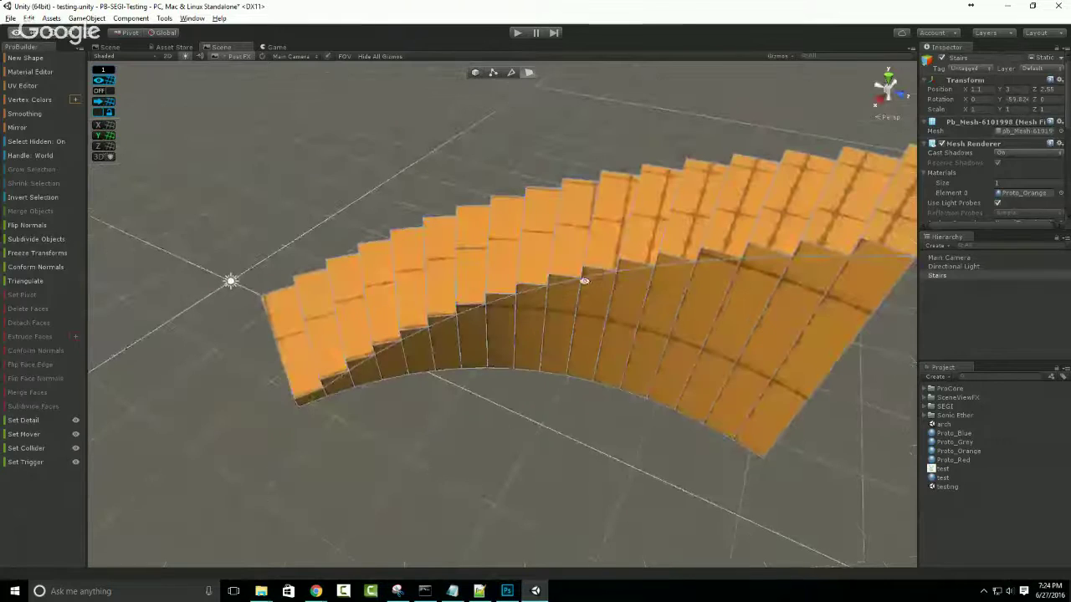
pyautogui.moveTo(584, 280); pyautogui.dragTo(394, 337, button='middle')
pyautogui.click(582, 311)
pyautogui.press('w')
pyautogui.moveTo(582, 281); pyautogui.dragTo(582, 318)
pyautogui.hotkey('ctrl', 'z')
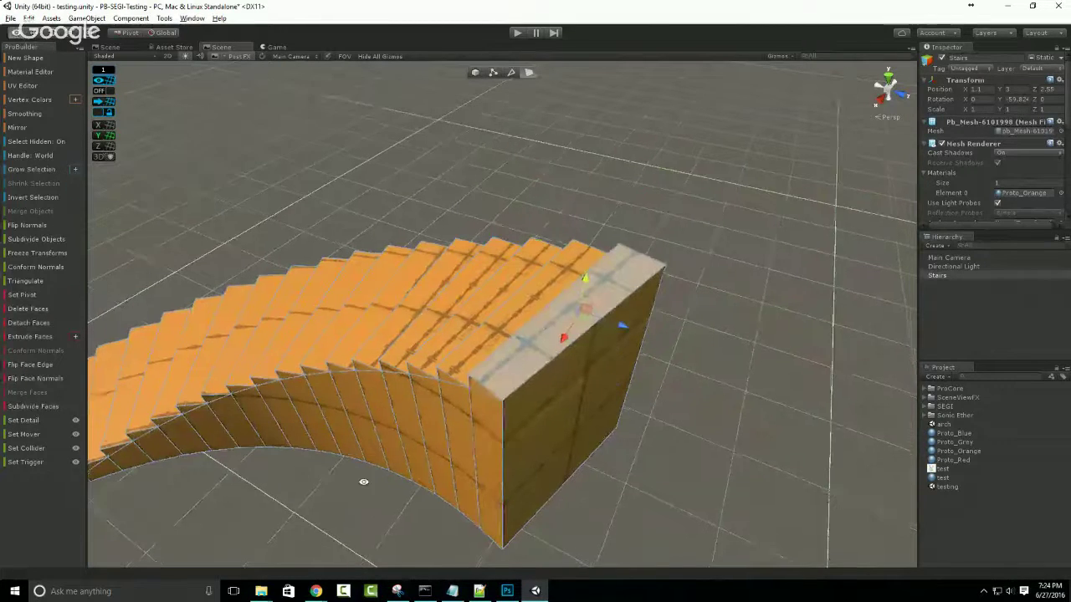
# Try extending the front face of the lowest stair outward, undo it, and return to object-level selection.
pyautogui.keyDown('alt'); pyautogui.moveTo(363, 482); pyautogui.dragTo(395, 368); pyautogui.keyUp('alt')
pyautogui.click(524, 280)
pyautogui.scroll(3, 507, 452)
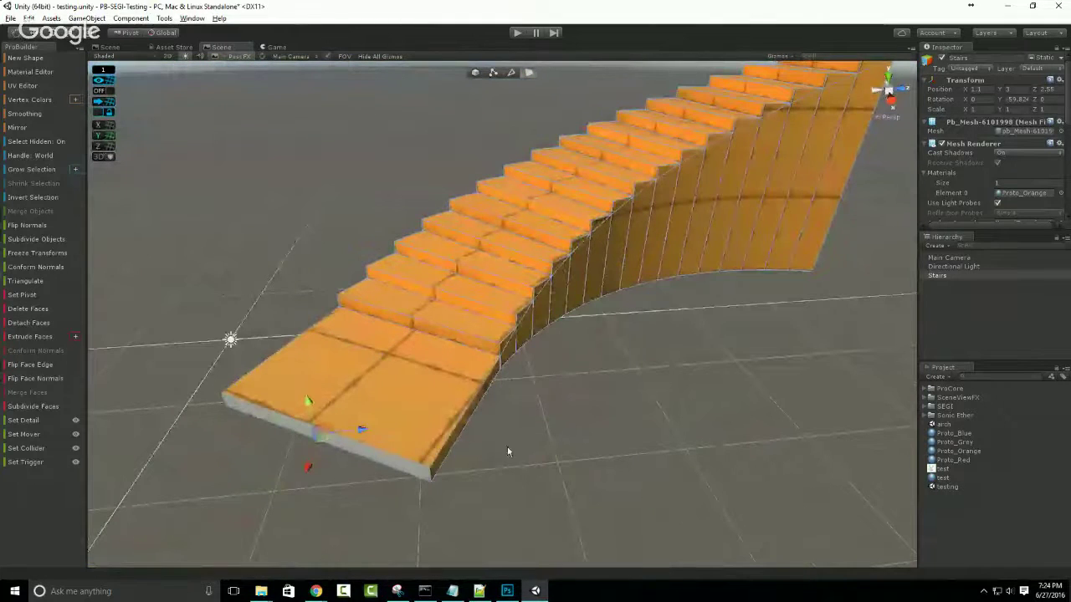
pyautogui.hotkey('ctrl', 'z')
pyautogui.moveTo(584, 369); pyautogui.dragTo(566, 425, button='middle')
pyautogui.press('Escape')
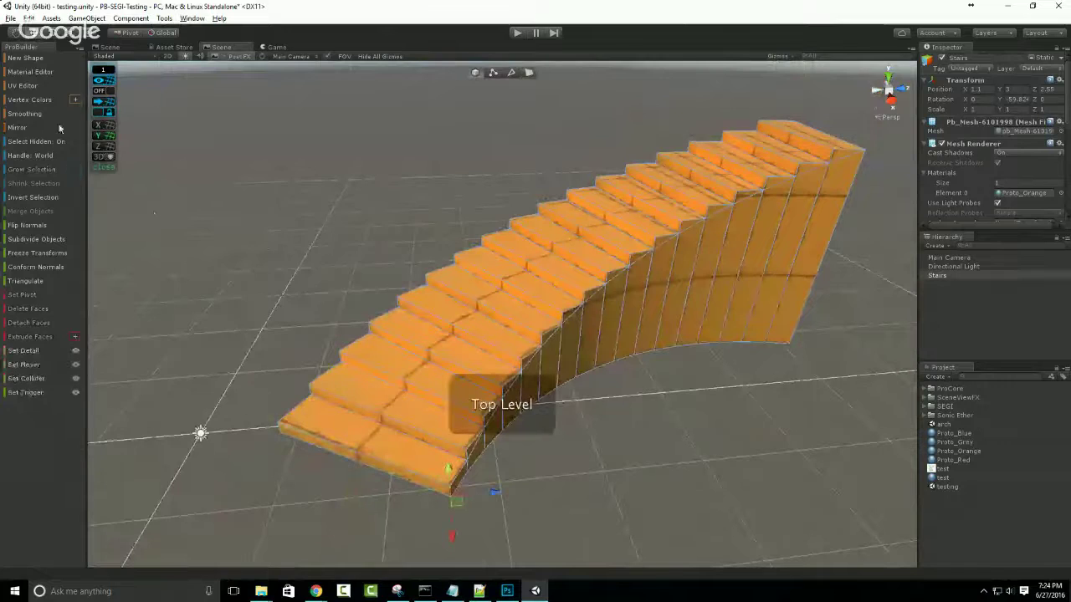
# Assign the test material to the Alt + 5 slot of the Material Palette and close the Material Editor.
pyautogui.click(32, 72)
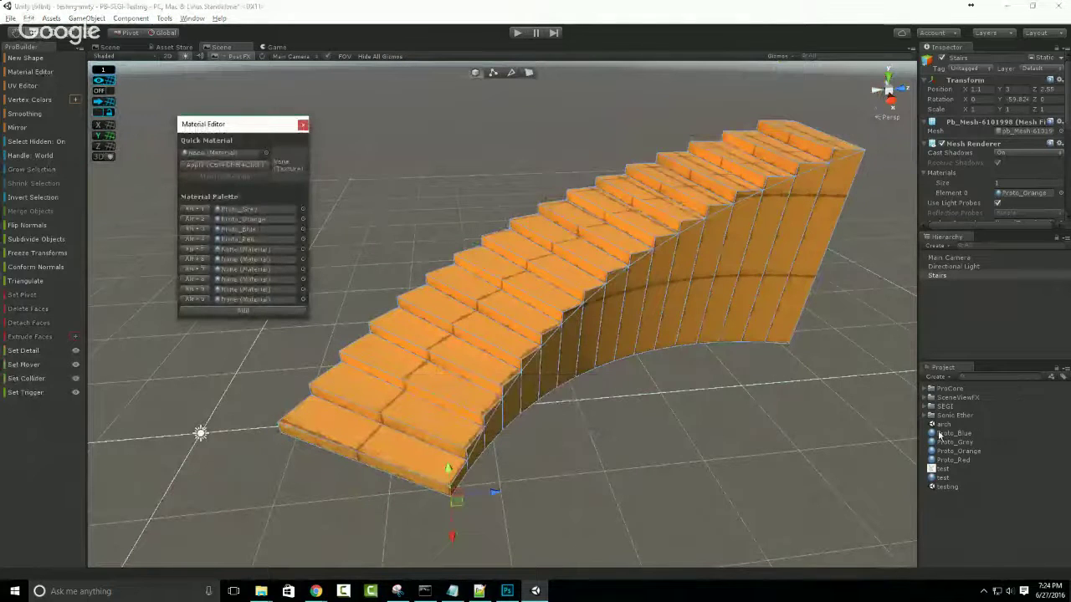
pyautogui.moveTo(947, 485)
pyautogui.mouseDown()
pyautogui.moveTo(268, 331)
pyautogui.moveTo(243, 250)
pyautogui.mouseUp()
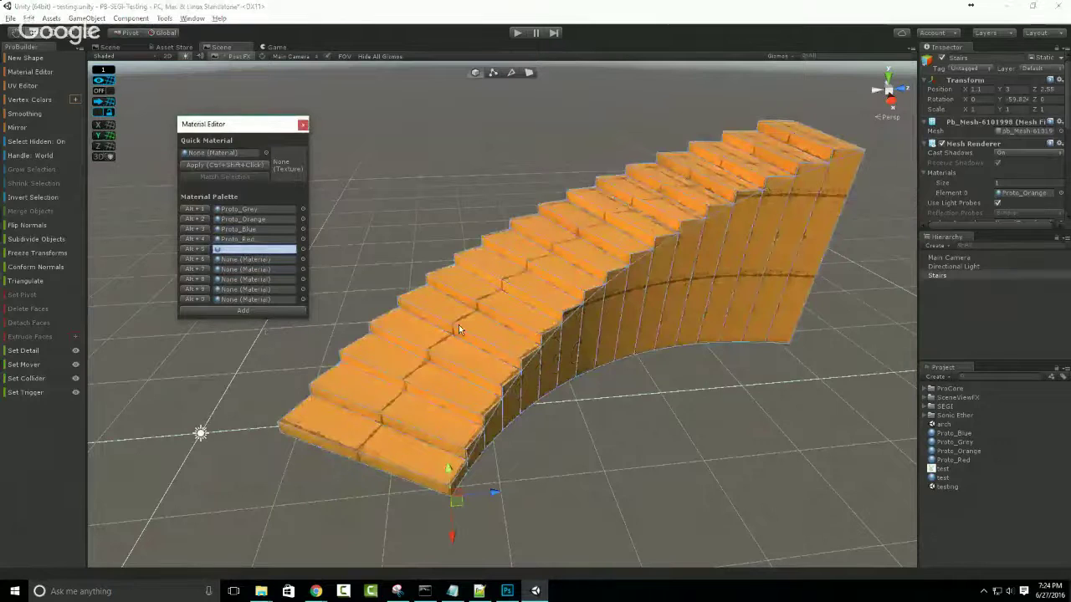
pyautogui.keyDown('alt'); pyautogui.moveTo(445, 243); pyautogui.dragTo(513, 306); pyautogui.keyUp('alt')
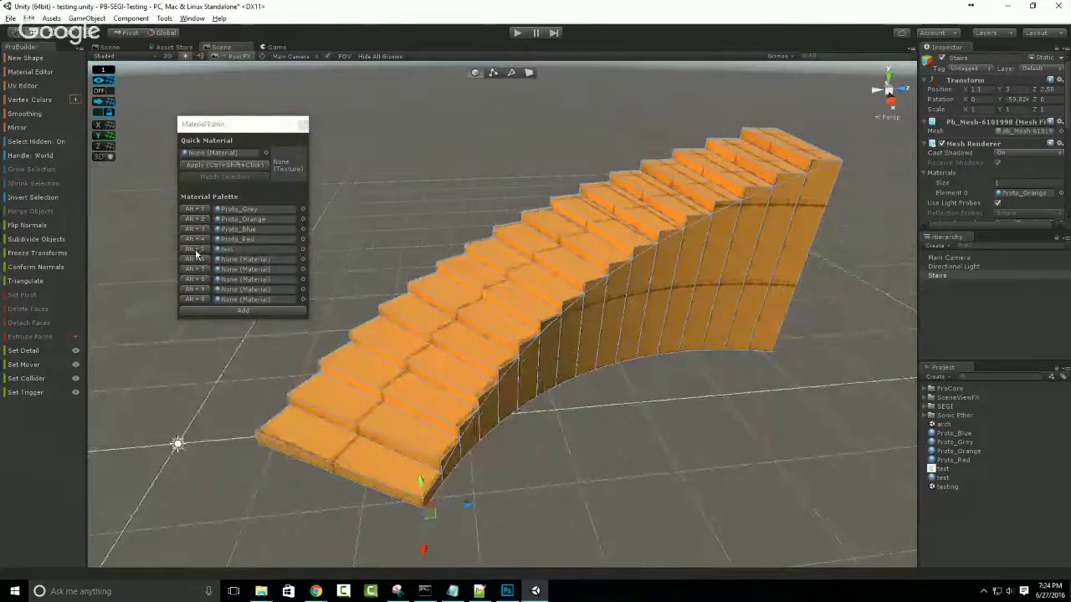
pyautogui.click(303, 124)
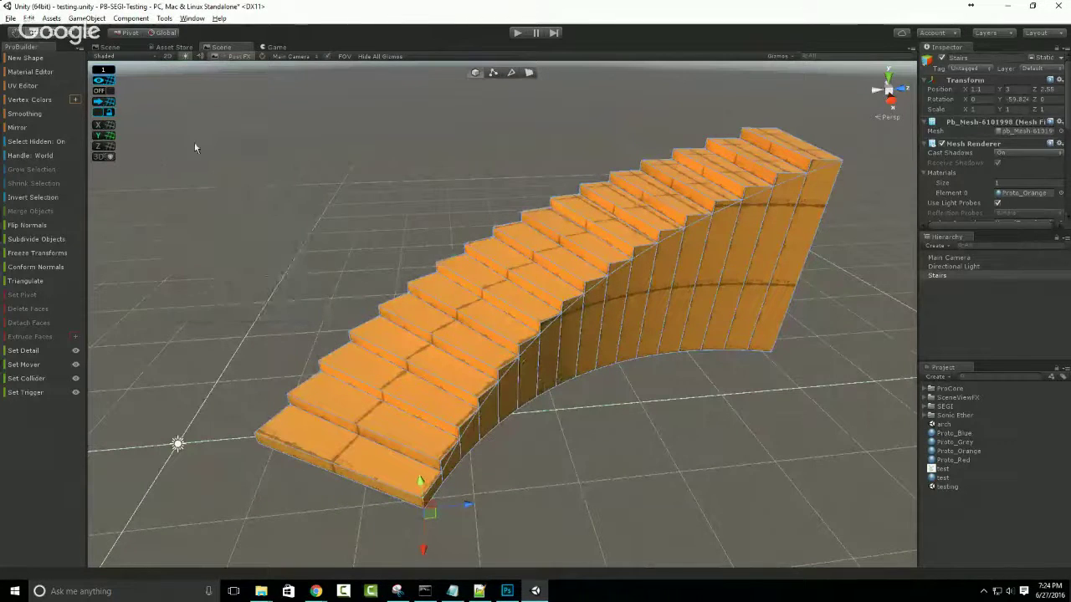
# Open the UV Editor to view the staircase's UV layout beside the model, and close it.
pyautogui.click(35, 89)
pyautogui.moveTo(504, 233); pyautogui.dragTo(412, 244, button='middle')
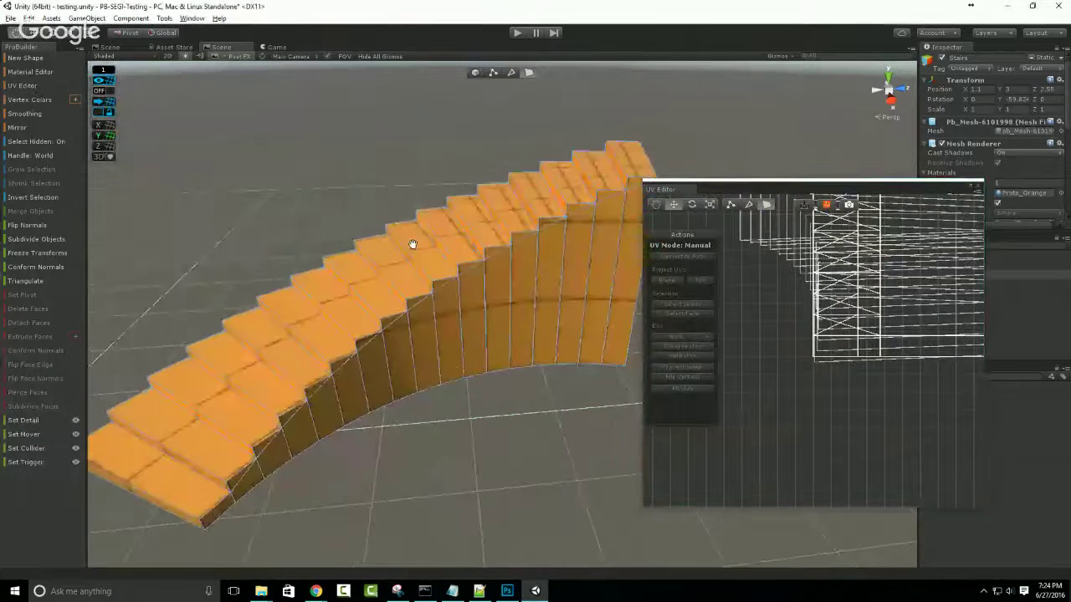
pyautogui.scroll(-3, 412, 244)
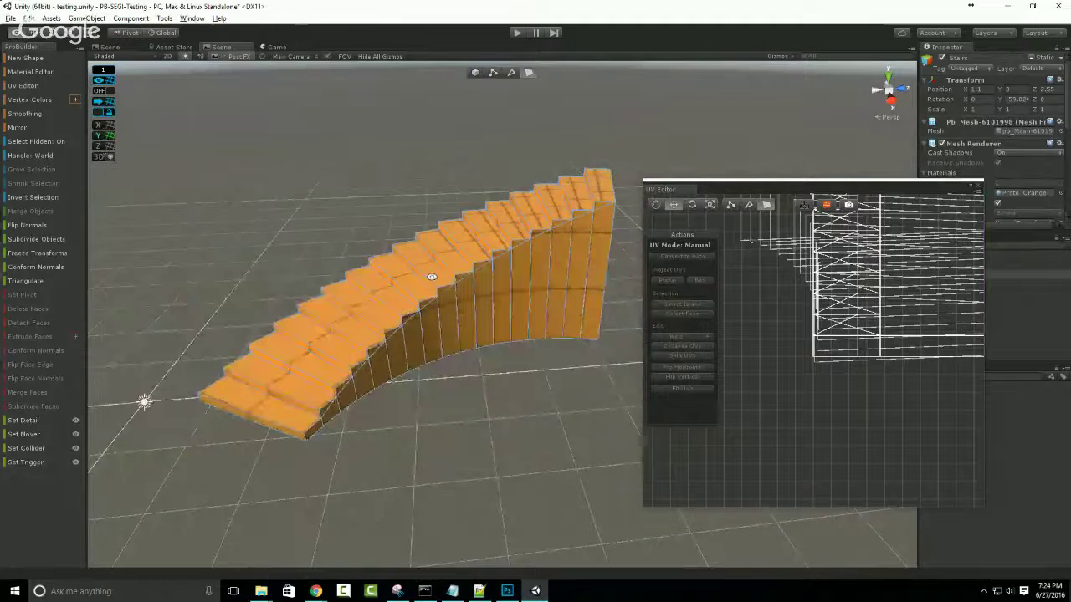
pyautogui.keyDown('alt'); pyautogui.moveTo(432, 277); pyautogui.dragTo(407, 280); pyautogui.keyUp('alt')
pyautogui.scroll(-3, 407, 279)
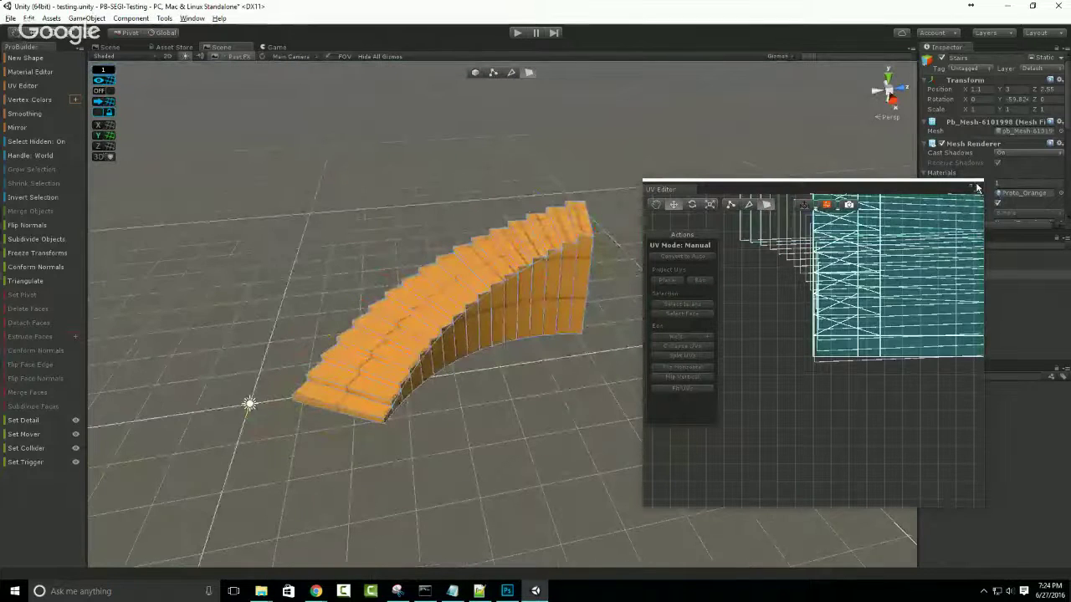
pyautogui.click(977, 187)
# Delete the whole staircase object from the scene.
pyautogui.moveTo(562, 428); pyautogui.dragTo(610, 379, button='middle')
pyautogui.press('Escape')
pyautogui.click(610, 381)
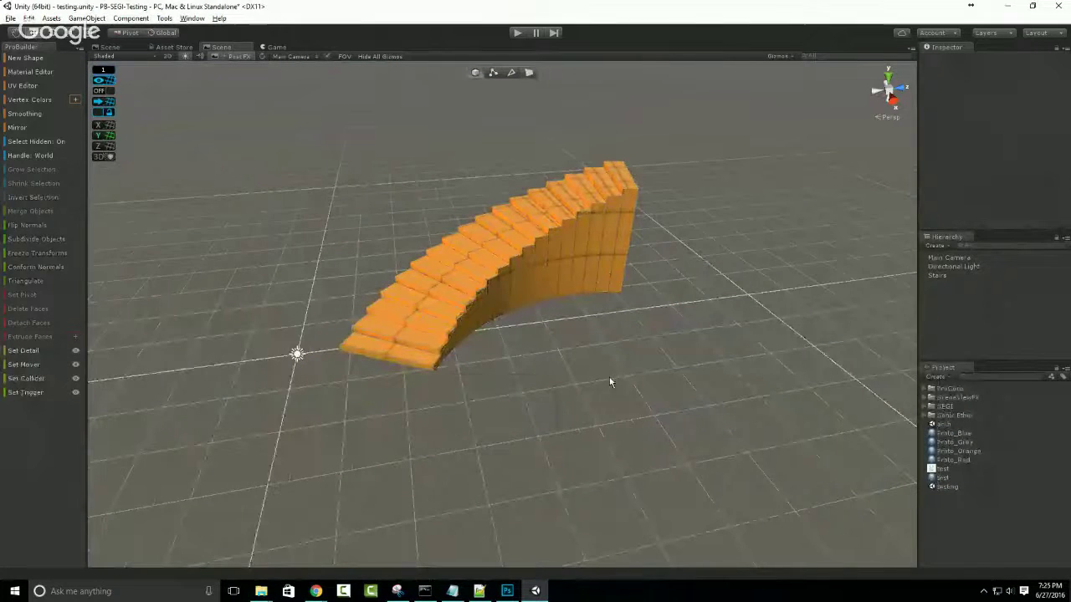
pyautogui.click(528, 258)
pyautogui.press('Delete')
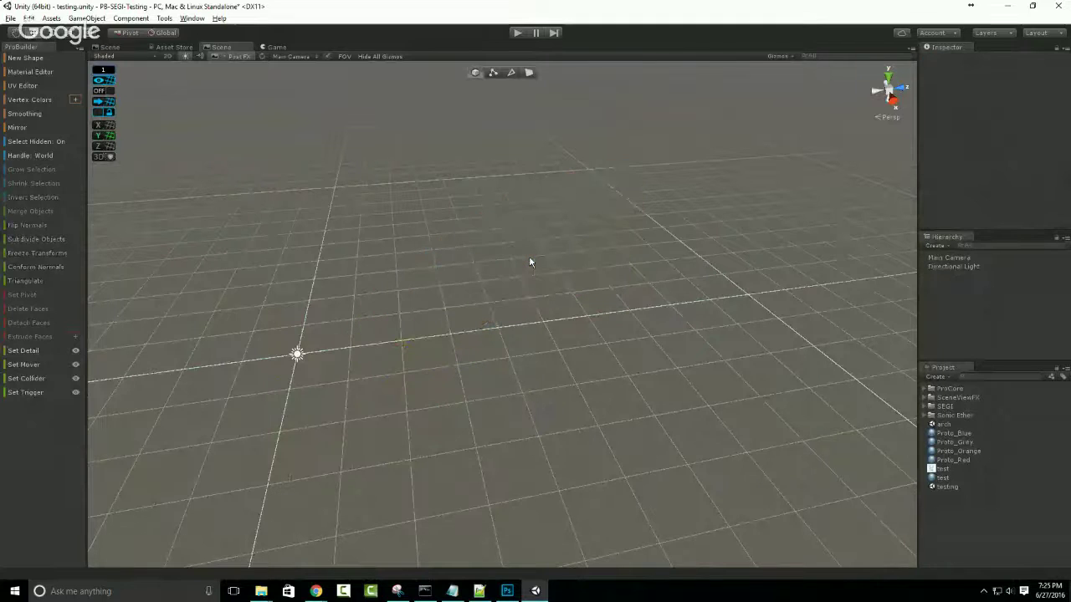
# Create a new ProBuilder cube, frame it in the scene and open the UV Editor for it.
pyautogui.press('f')
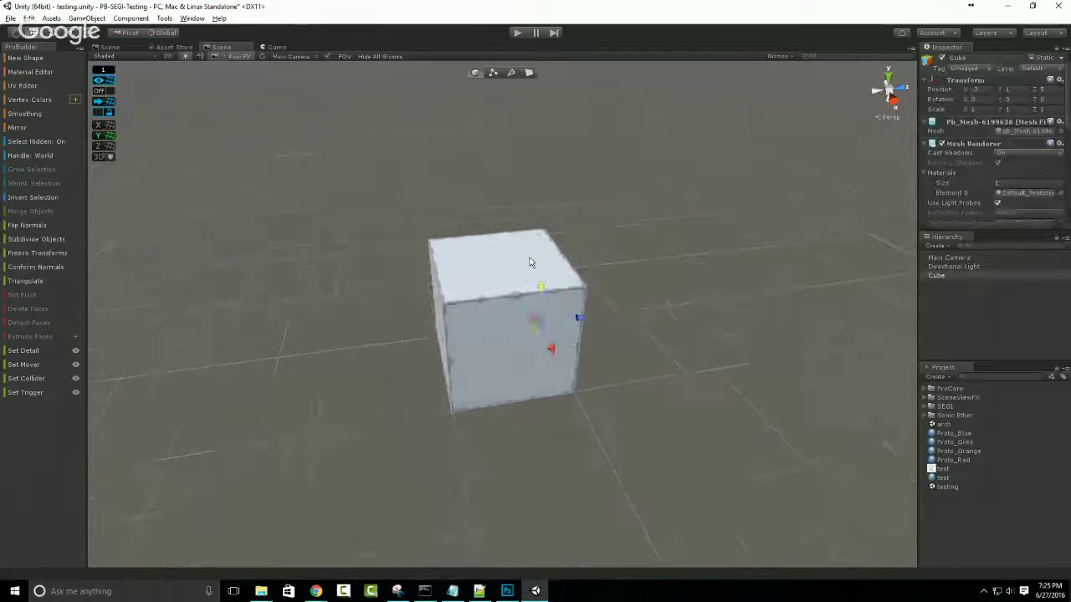
pyautogui.keyDown('alt'); pyautogui.moveTo(385, 332); pyautogui.dragTo(516, 281); pyautogui.keyUp('alt')
pyautogui.click(22, 86)
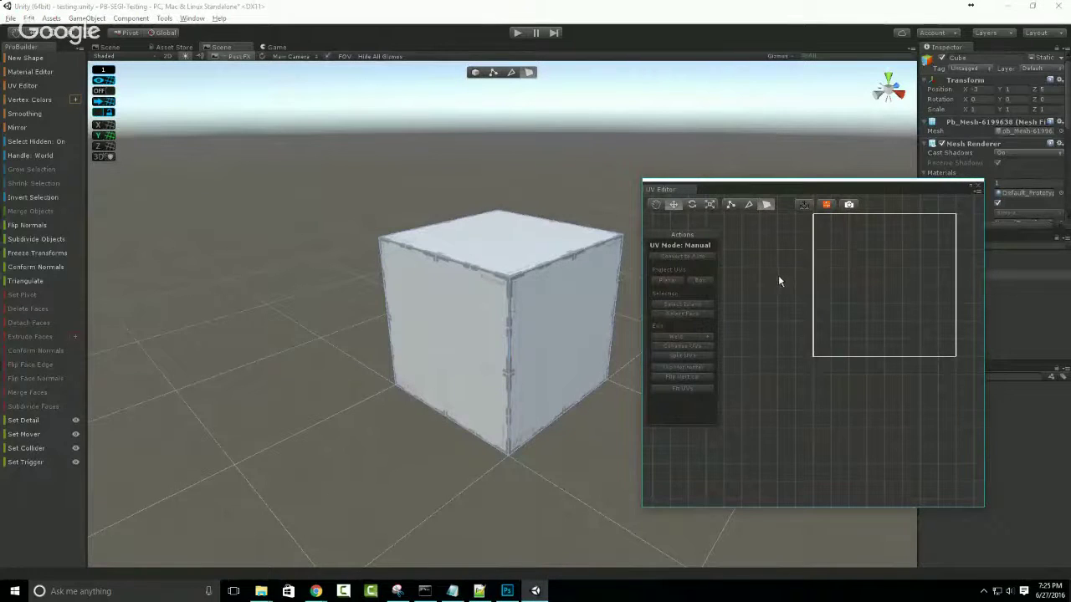
# Select all of the cube's stacked UV faces in the UV Editor and clear the selection.
pyautogui.click(851, 225)
pyautogui.click(868, 377)
pyautogui.moveTo(868, 378); pyautogui.dragTo(833, 433, button='middle')
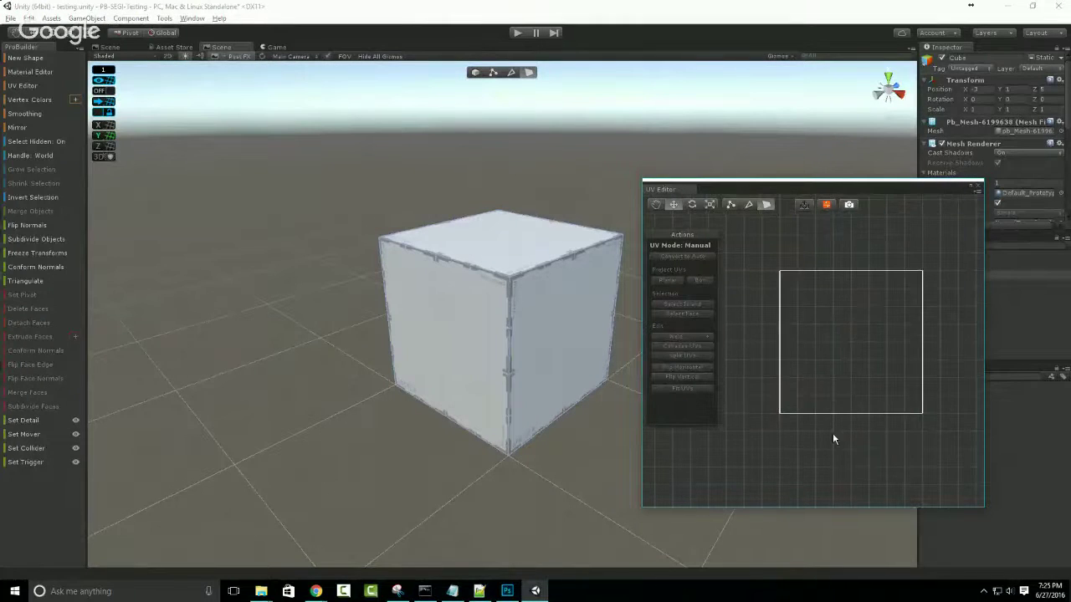
pyautogui.scroll(-2, 833, 432)
pyautogui.moveTo(765, 282); pyautogui.dragTo(956, 454)
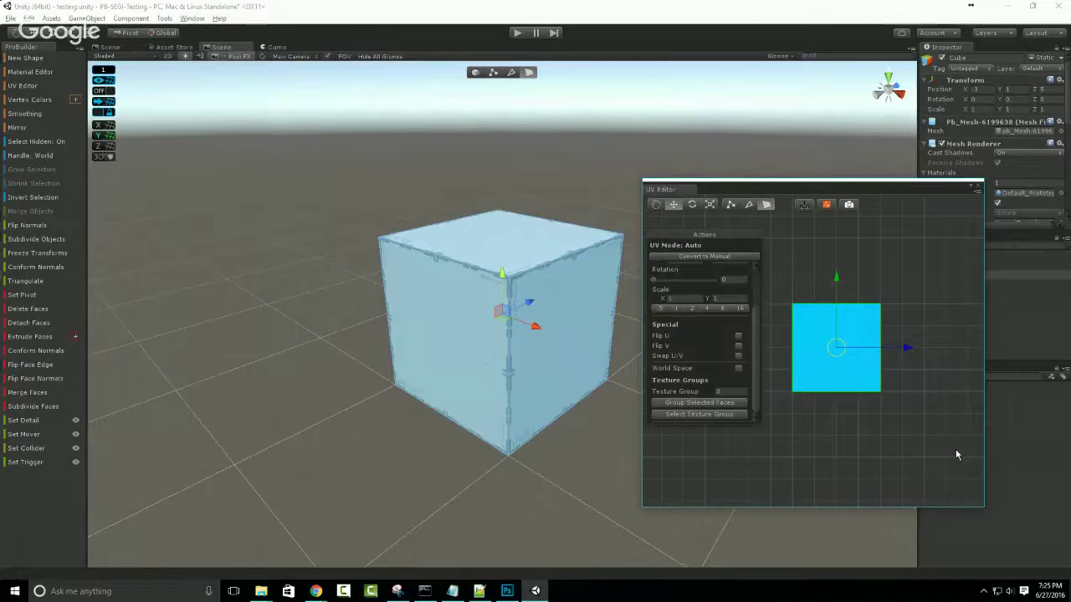
pyautogui.click(915, 448)
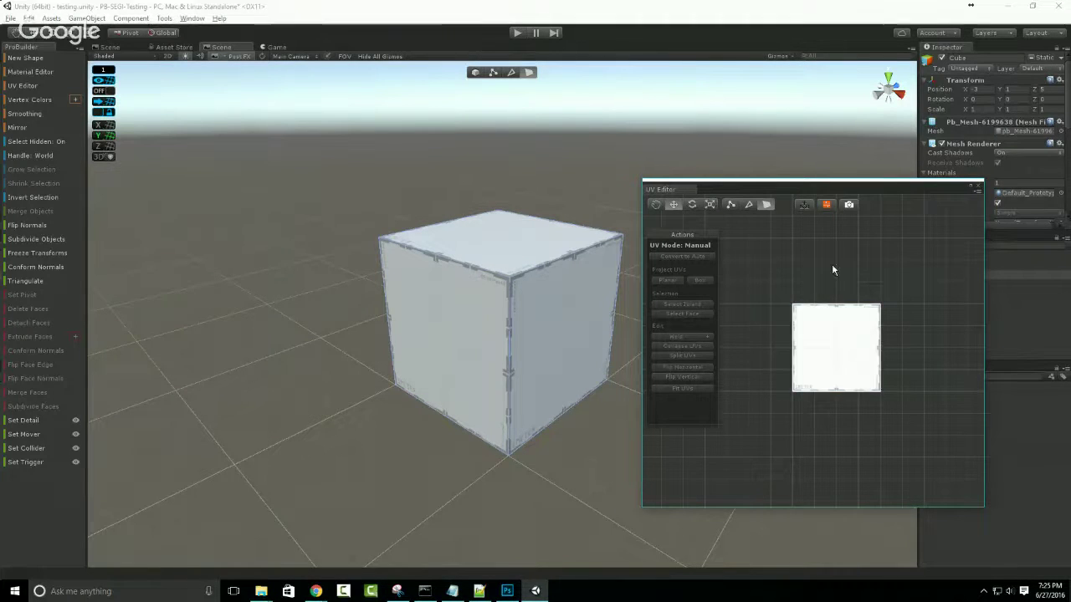
# Select one side face of the cube to view its UVs, and box-select the stacked UV faces in the UV Editor.
pyautogui.keyDown('alt'); pyautogui.moveTo(425, 313); pyautogui.dragTo(477, 252); pyautogui.keyUp('alt')
pyautogui.scroll(4, 466, 348)
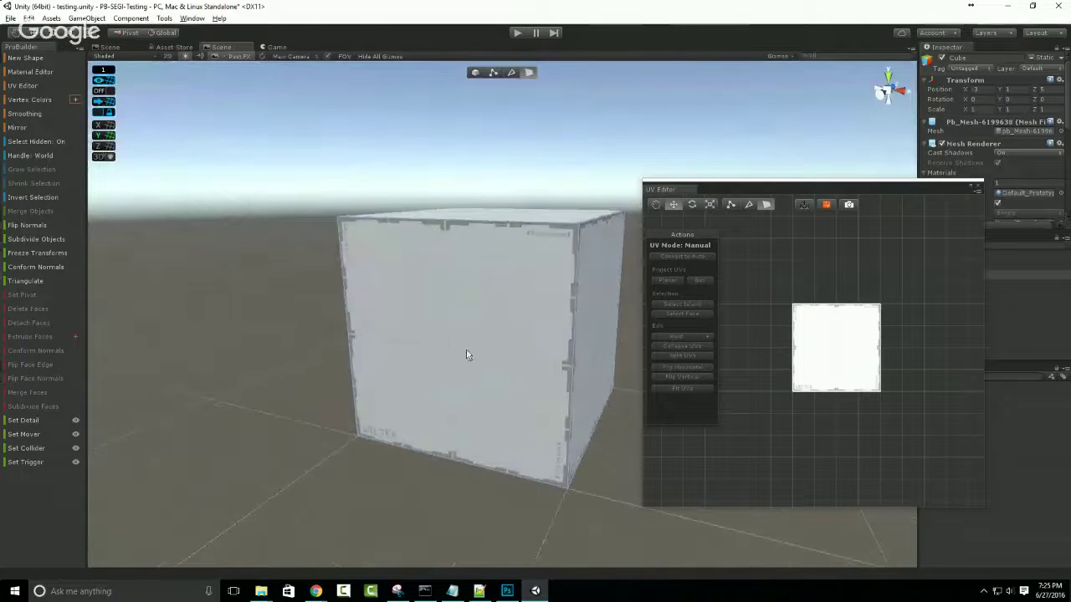
pyautogui.click(466, 328)
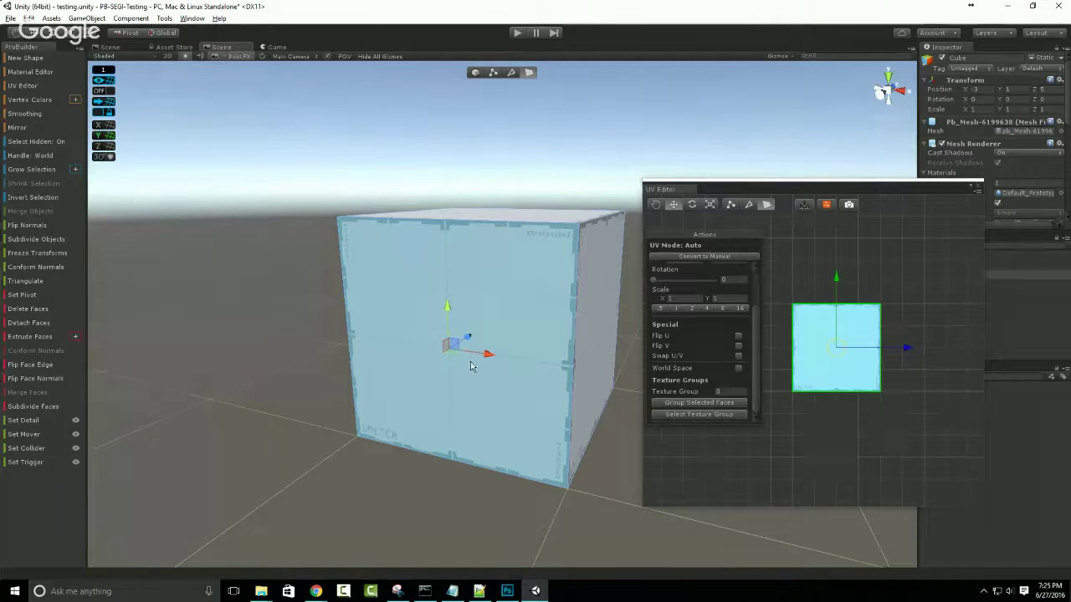
pyautogui.keyDown('alt'); pyautogui.moveTo(524, 304); pyautogui.dragTo(469, 323); pyautogui.keyUp('alt')
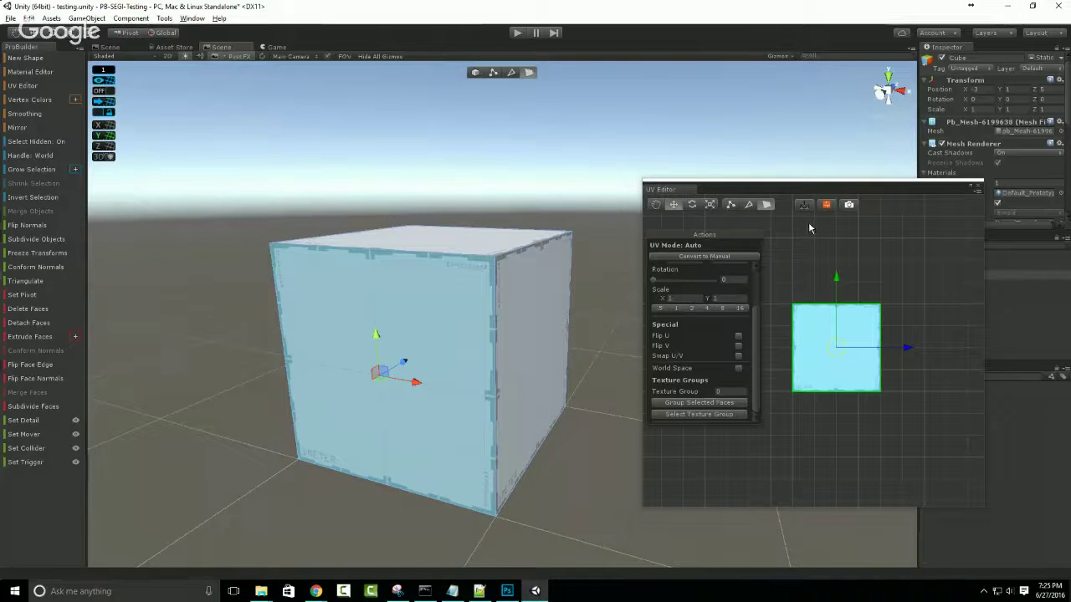
pyautogui.moveTo(780, 284); pyautogui.dragTo(889, 393)
pyautogui.click(834, 375)
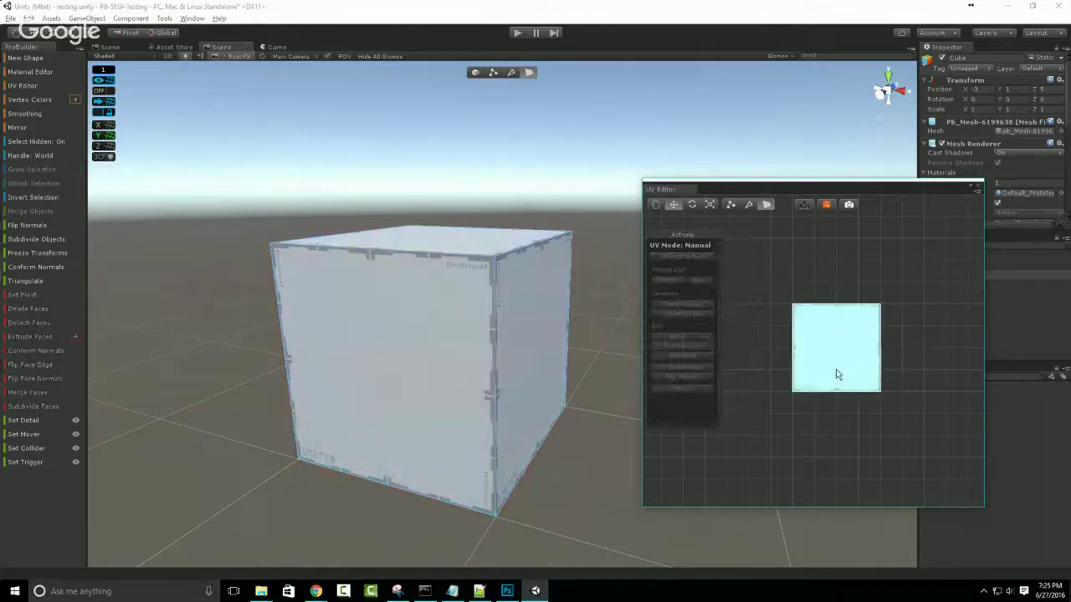
# Enable the in-scene UV handles, select the cube's front face, and move and scale its texture to a tiling of about 2.59.
pyautogui.click(803, 207)
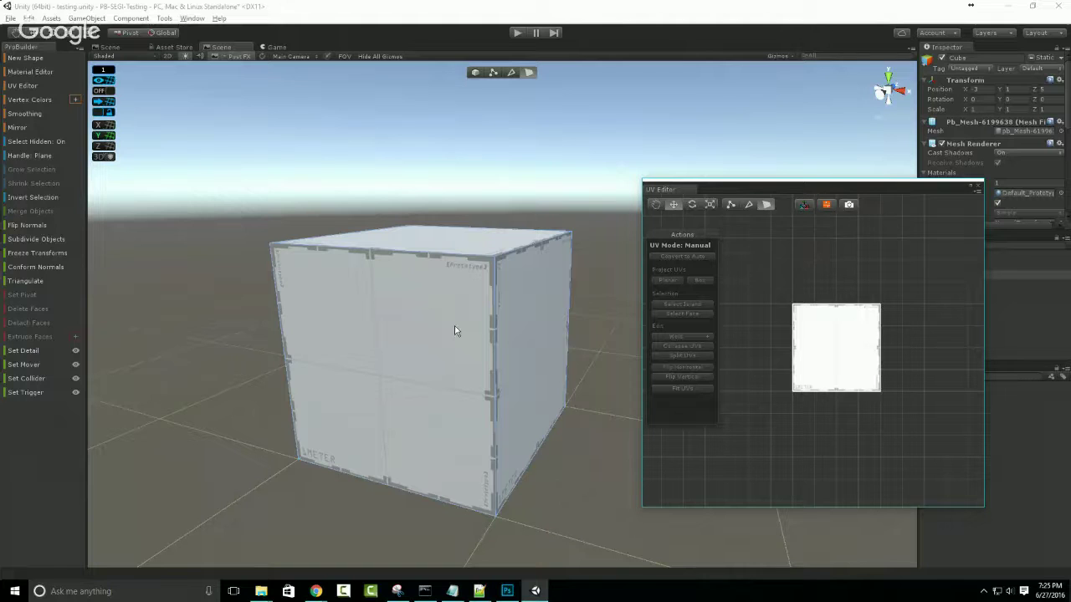
pyautogui.click(414, 348)
pyautogui.moveTo(410, 365); pyautogui.dragTo(430, 344, button='middle')
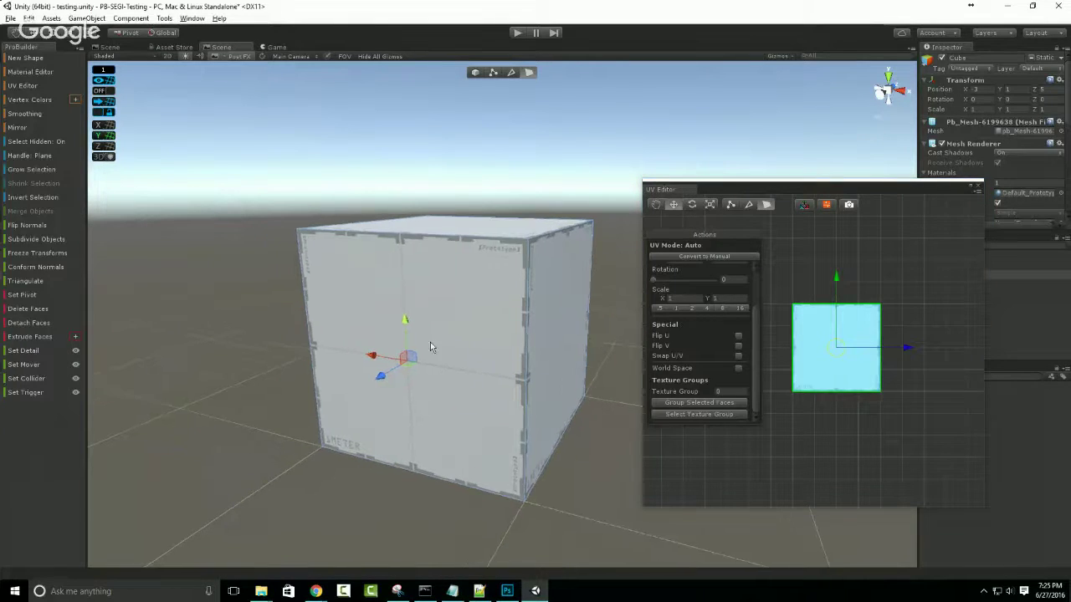
pyautogui.scroll(-5, 404, 376)
pyautogui.keyDown('alt'); pyautogui.moveTo(516, 315); pyautogui.dragTo(511, 337); pyautogui.keyUp('alt')
pyautogui.moveTo(435, 355); pyautogui.dragTo(424, 391)
pyautogui.press('r')
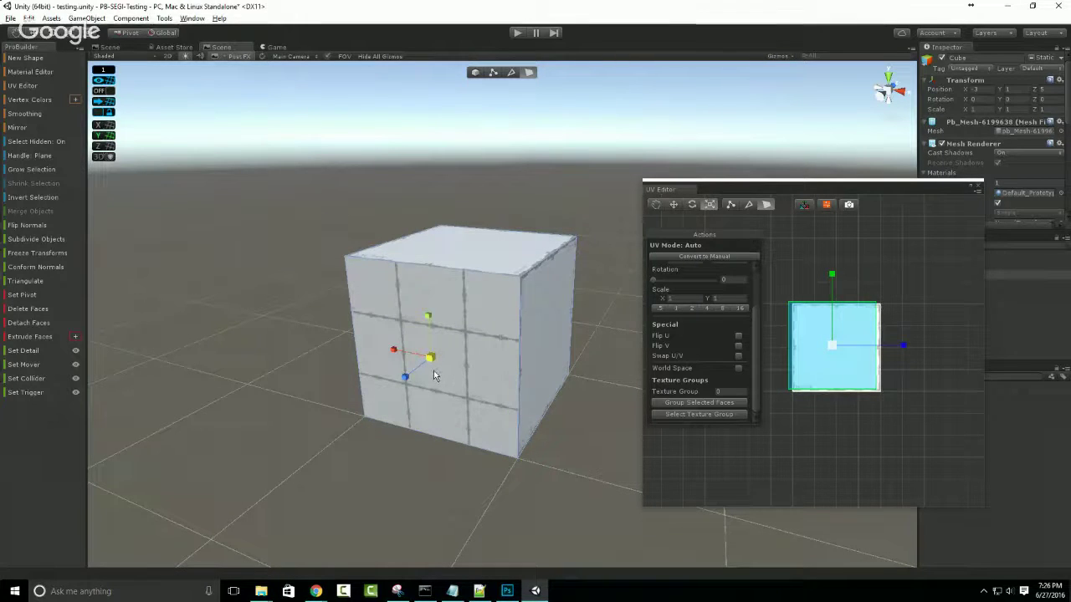
# Rotate the front face's texture back and forth with the in-scene handle, ending at about 90 degrees.
pyautogui.press('e')
pyautogui.moveTo(456, 339); pyautogui.dragTo(471, 361)
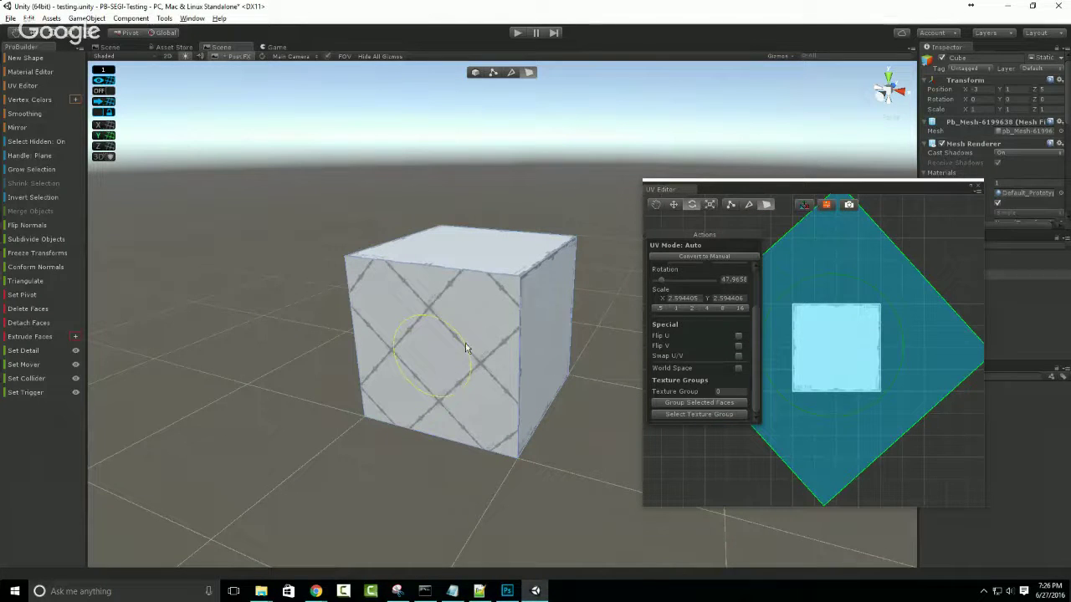
pyautogui.moveTo(465, 343); pyautogui.dragTo(474, 418)
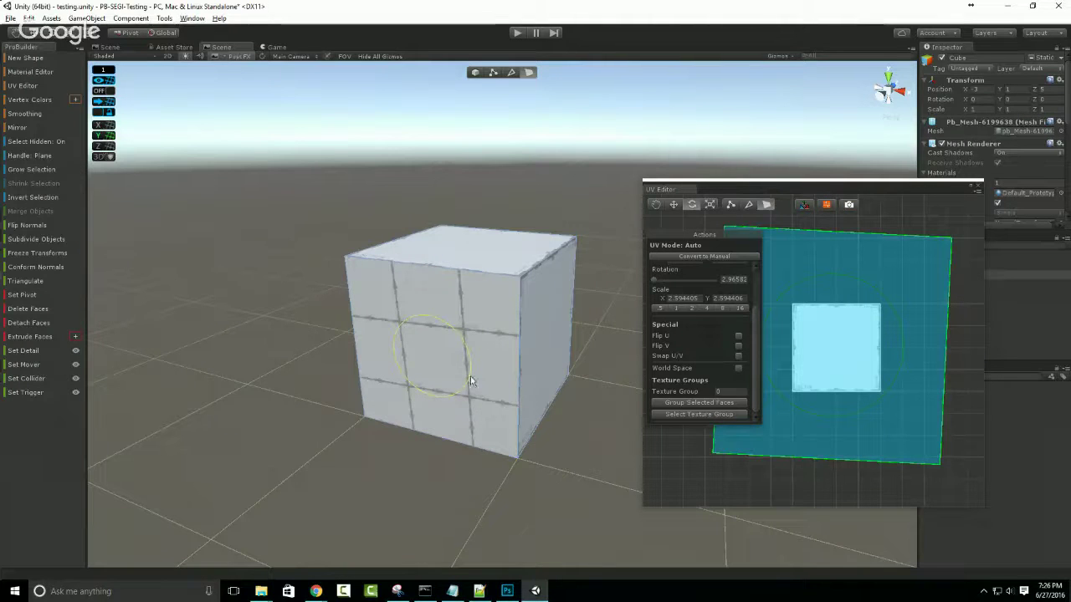
pyautogui.moveTo(467, 355); pyautogui.dragTo(395, 249)
# Scale the front face's texture uniformly to about 3.52 and shift its offset to about 0.10, -0.26.
pyautogui.press('r')
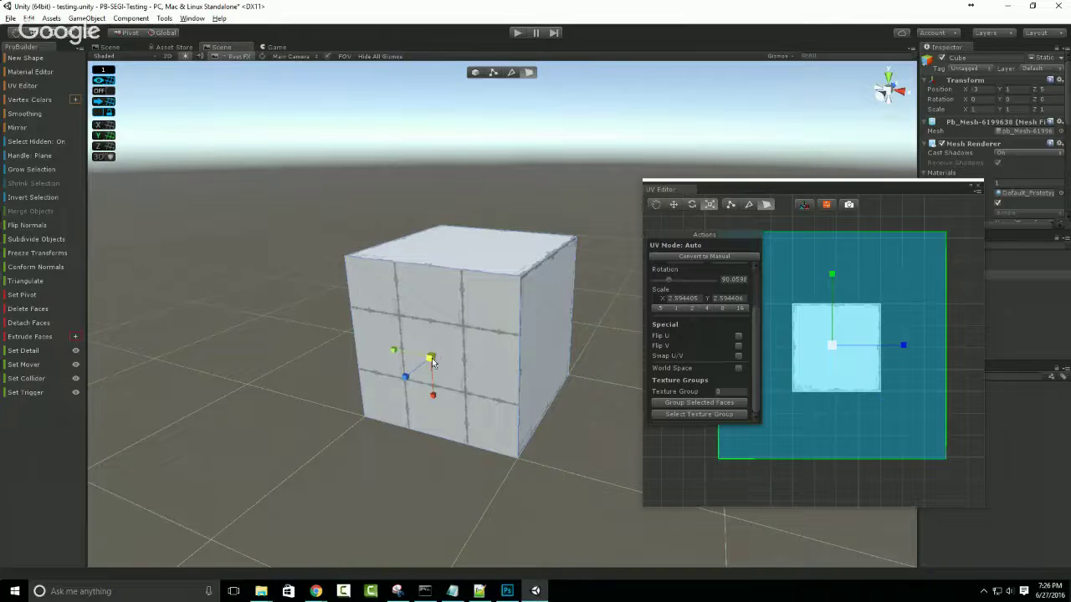
pyautogui.moveTo(430, 358); pyautogui.dragTo(475, 358)
pyautogui.press('w')
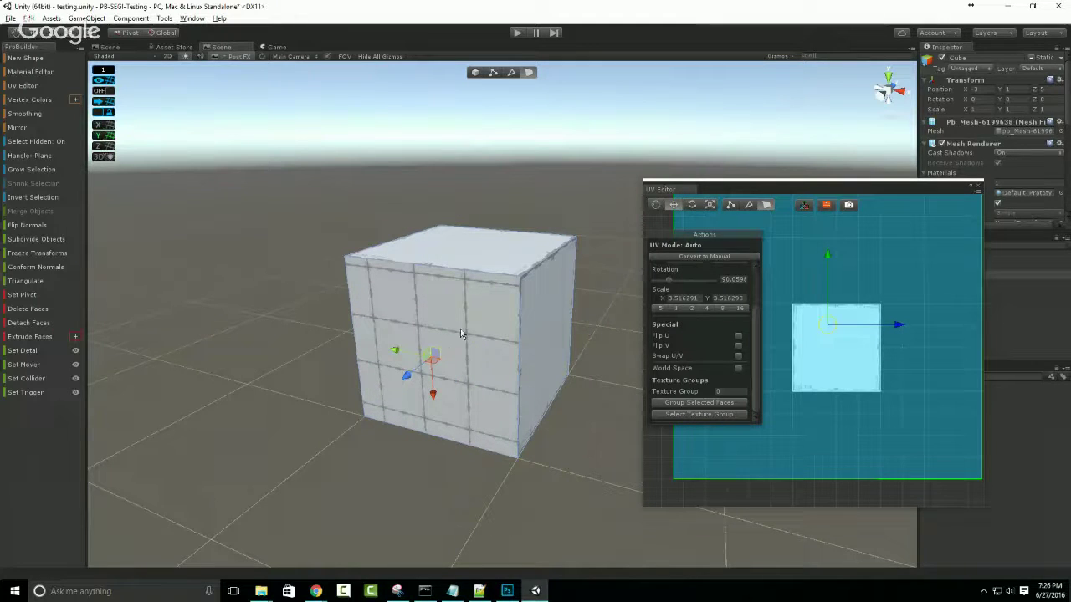
# Examine the UV settings and layout of the adjacent side face and the rescaled front face in the UV Editor.
pyautogui.click(559, 308)
pyautogui.keyDown('alt'); pyautogui.moveTo(567, 422); pyautogui.dragTo(475, 411); pyautogui.keyUp('alt')
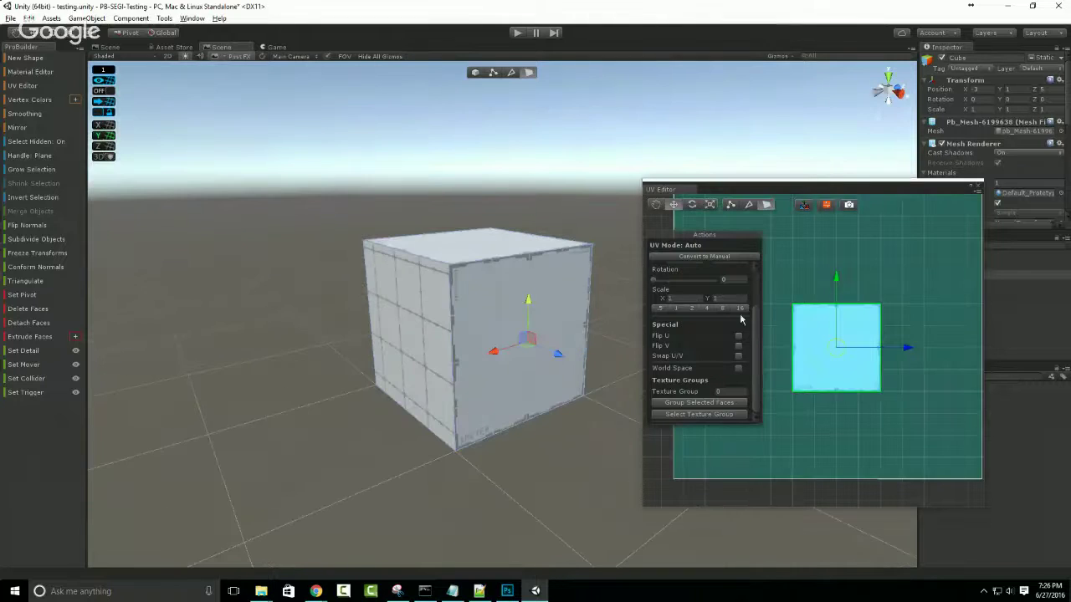
pyautogui.click(756, 331)
pyautogui.moveTo(755, 328); pyautogui.dragTo(756, 279)
pyautogui.moveTo(796, 413); pyautogui.dragTo(968, 409, button='middle')
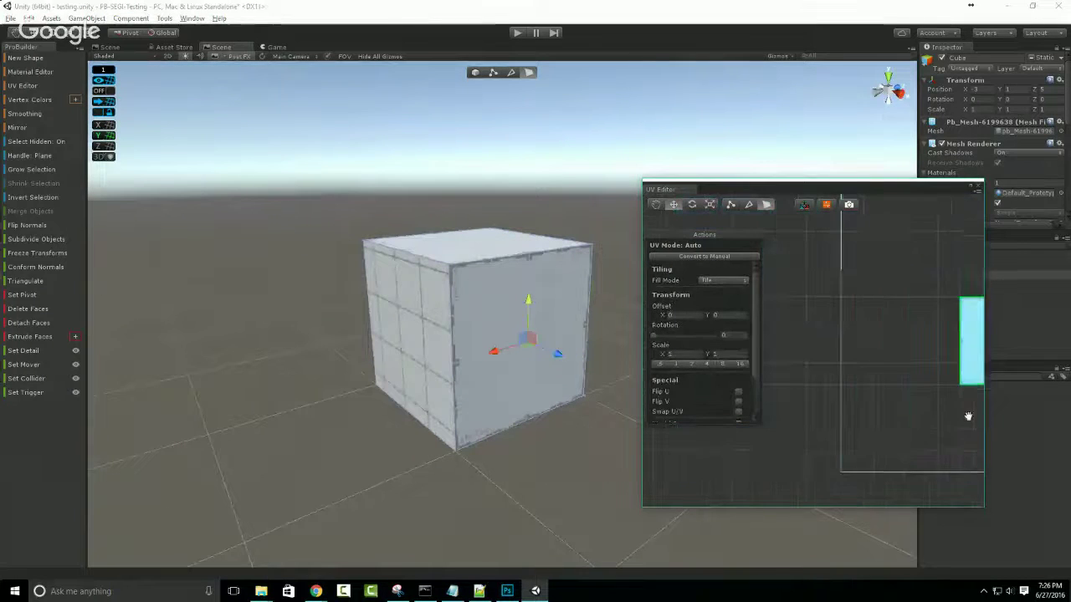
pyautogui.moveTo(831, 369); pyautogui.dragTo(950, 363, button='middle')
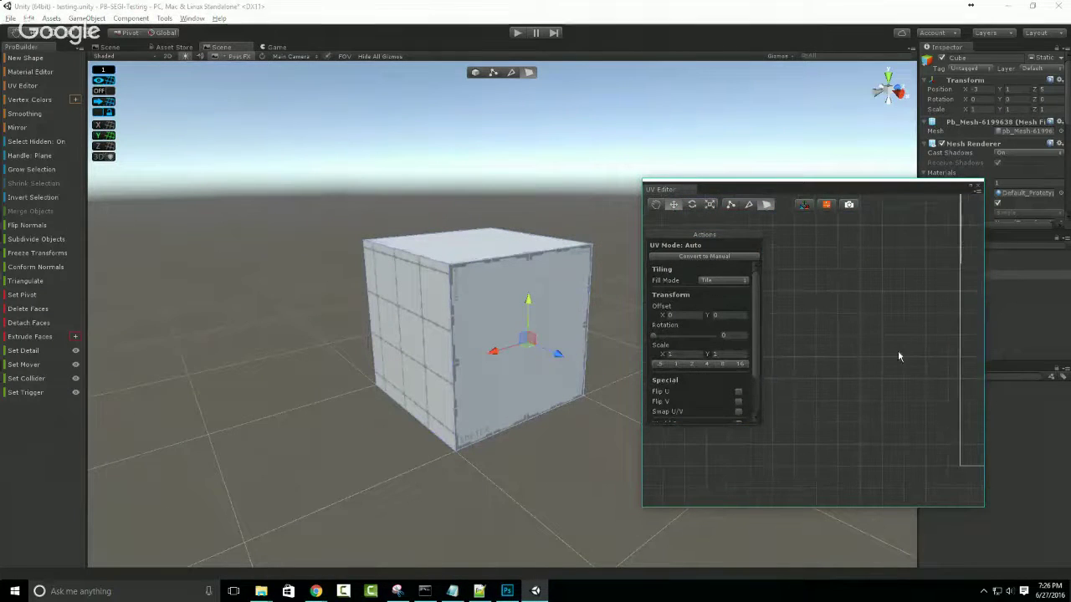
pyautogui.press('f')
pyautogui.click(856, 354)
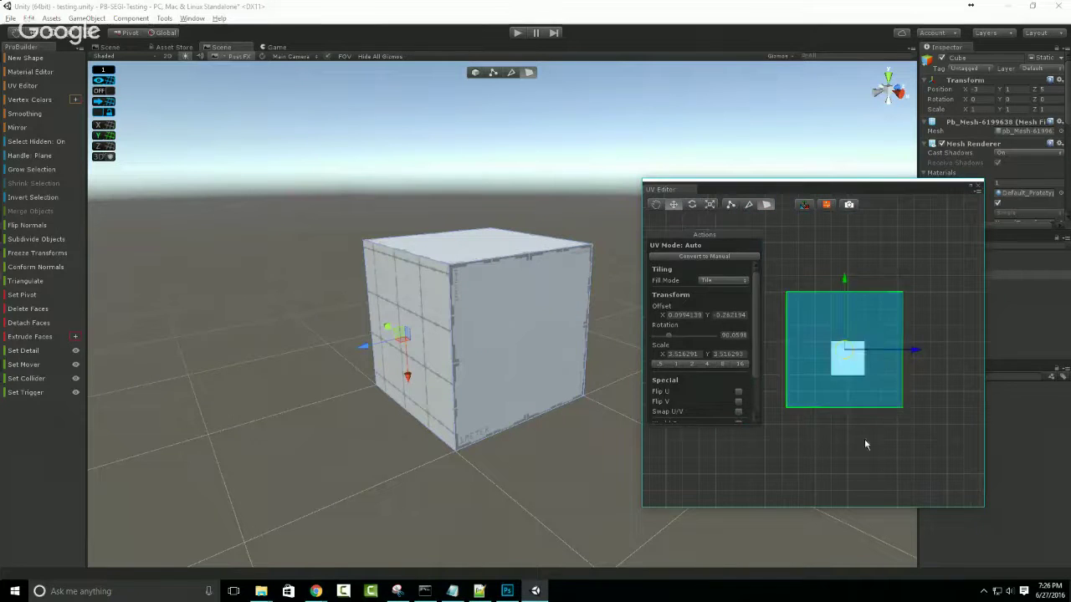
pyautogui.moveTo(760, 382); pyautogui.dragTo(991, 352, button='middle')
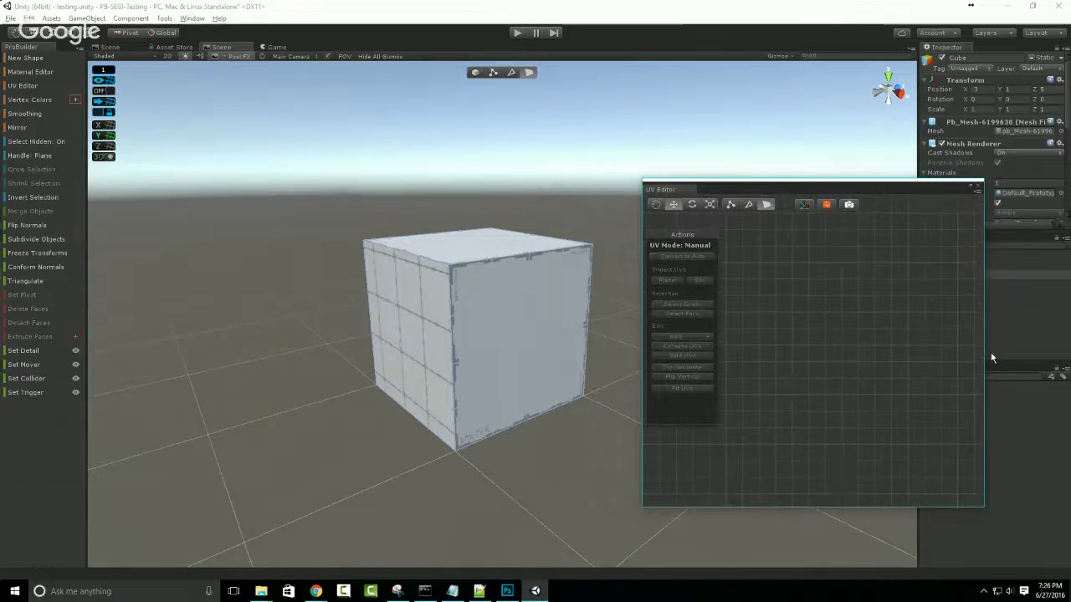
# Select the front face and adjacent side face alternately to compare their offset, rotation and scale settings.
pyautogui.click(394, 301)
pyautogui.click(511, 328)
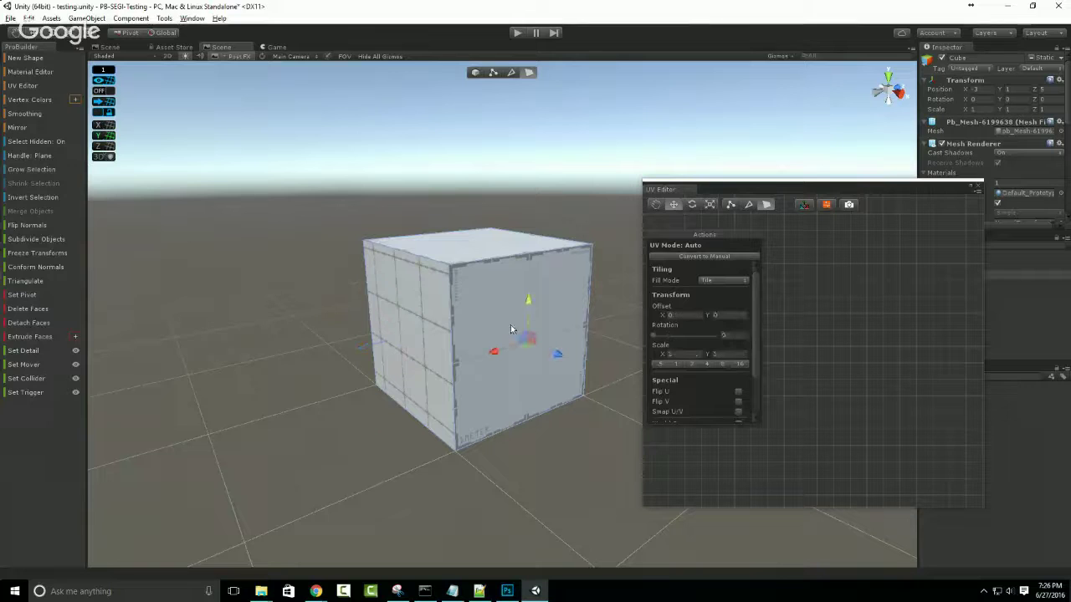
pyautogui.click(442, 310)
pyautogui.moveTo(443, 310)
pyautogui.keyDown('alt'); pyautogui.mouseDown()
pyautogui.moveTo(471, 329)
pyautogui.moveTo(443, 326)
pyautogui.mouseUp(); pyautogui.keyUp('alt')
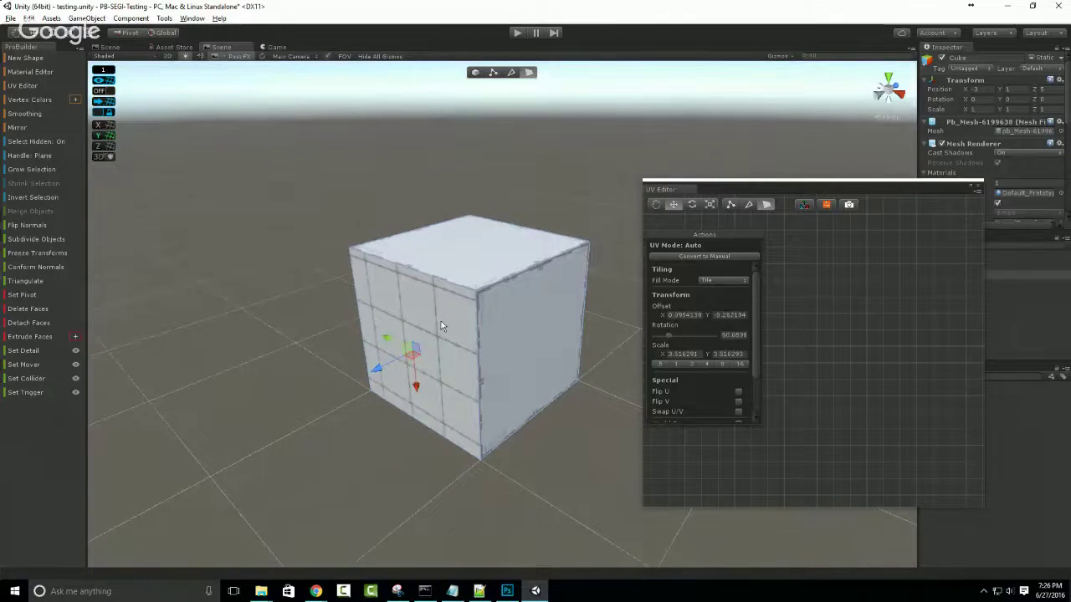
pyautogui.click(499, 327)
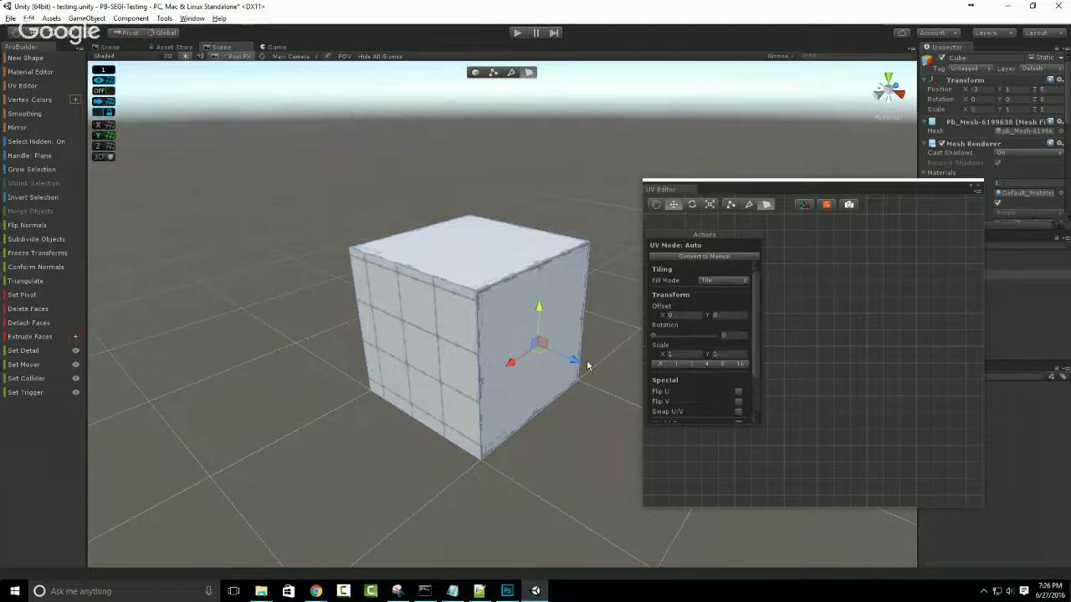
# Disable the in-scene UV handles, select the tiled front face, and set its UV offset to X 0.25, Y 0.5.
pyautogui.click(802, 206)
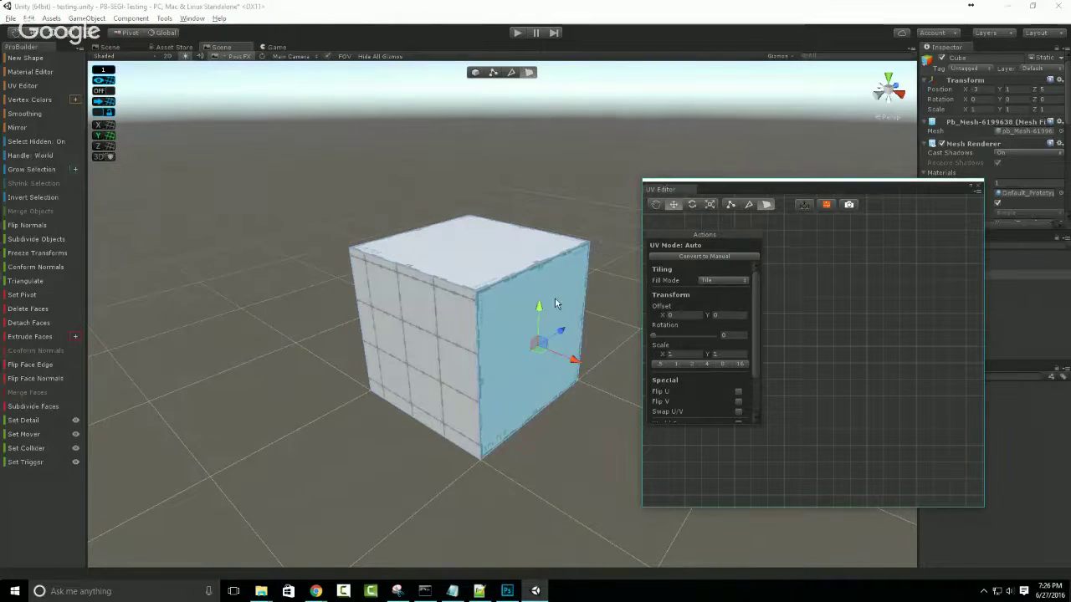
pyautogui.click(416, 308)
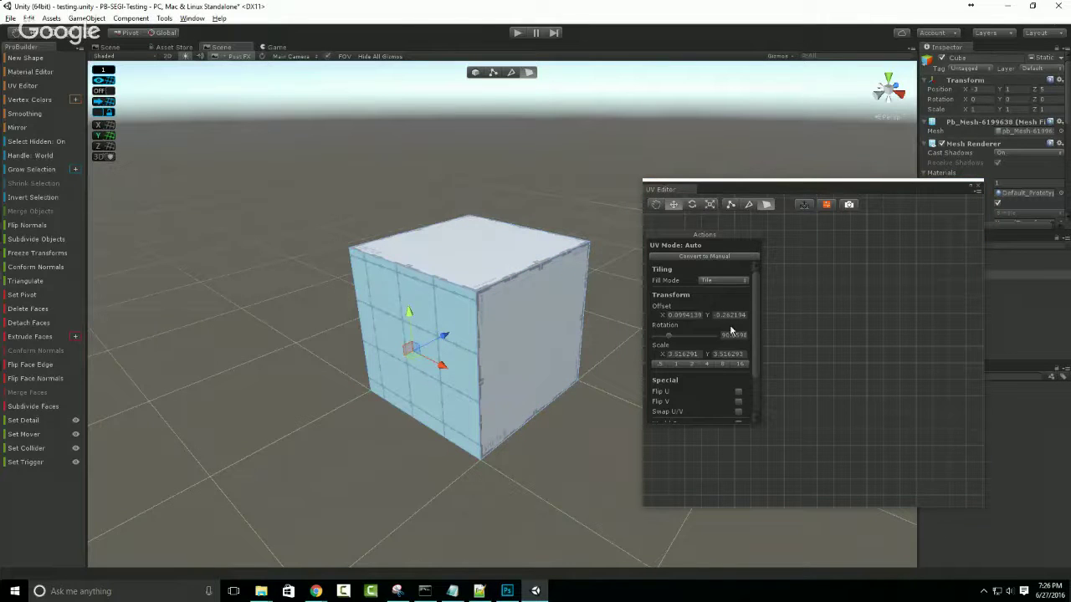
pyautogui.click(662, 319)
pyautogui.write('0.42')
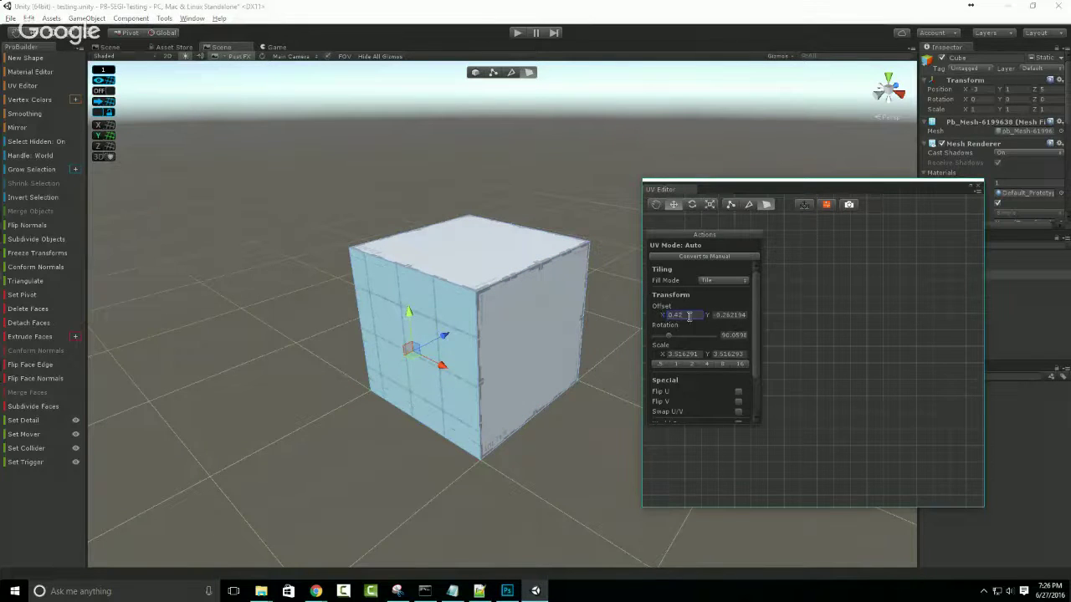
pyautogui.write('0.25')
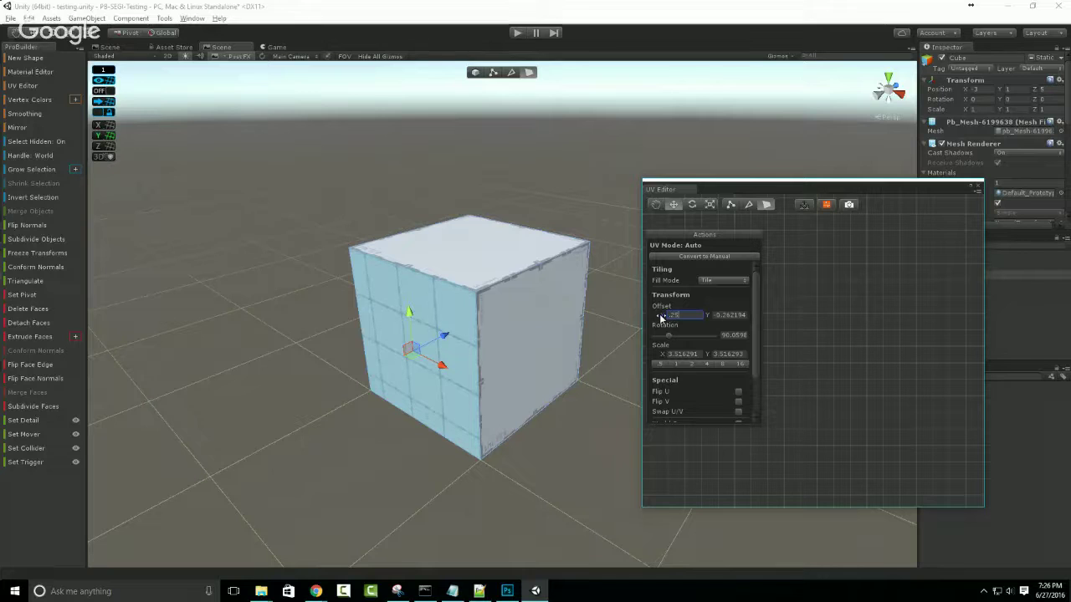
pyautogui.press('Tab')
pyautogui.write('0.5')
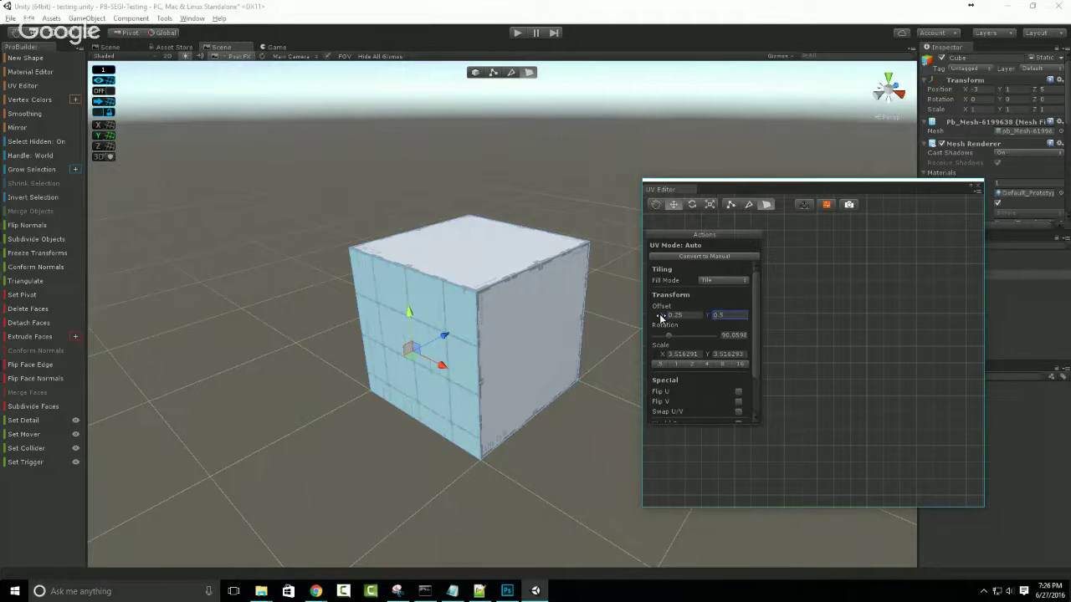
# Set the front face's UV rotation to 0 and its scale to 1 in X and Y.
pyautogui.moveTo(667, 335); pyautogui.dragTo(635, 345)
pyautogui.click(682, 354)
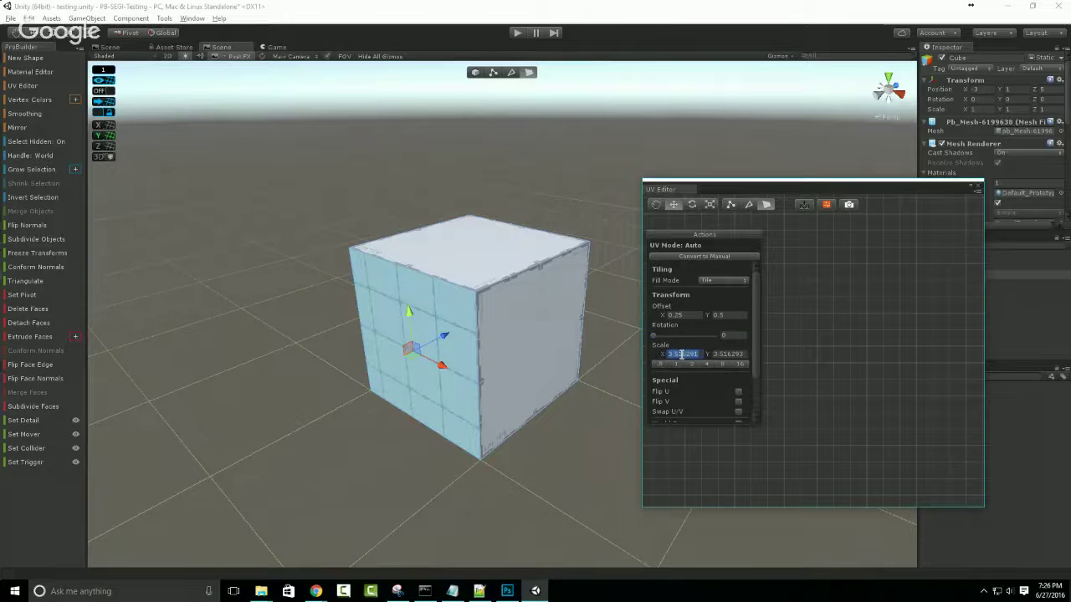
pyautogui.write('1')
pyautogui.press('Tab')
pyautogui.write('1')
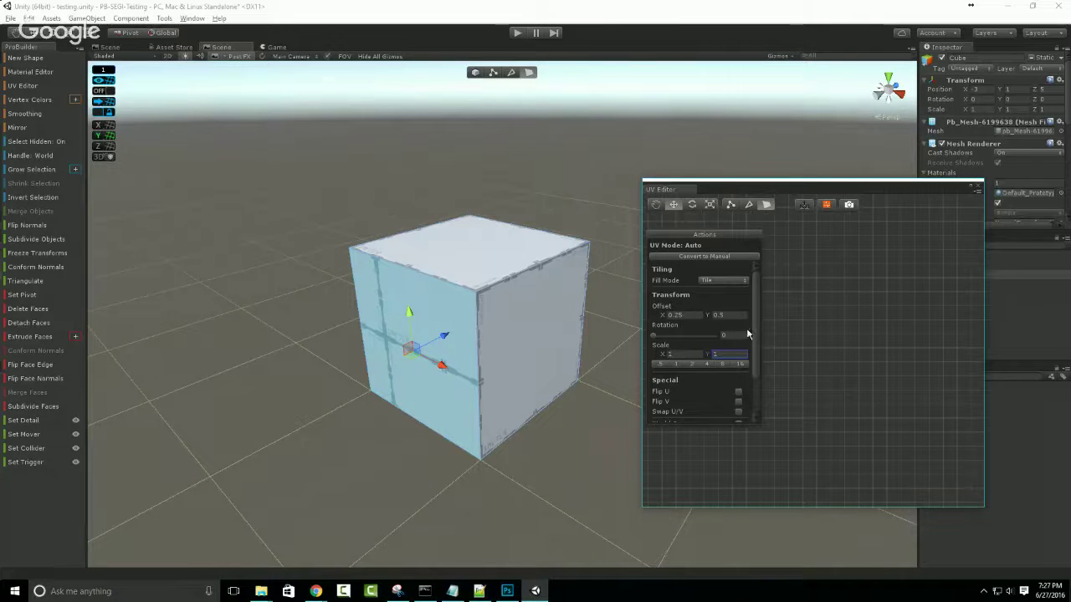
# Enable the in-scene UV handles again and scale the front face's texture to about 1.51 with a shifted offset.
pyautogui.scroll(-3, 746, 334)
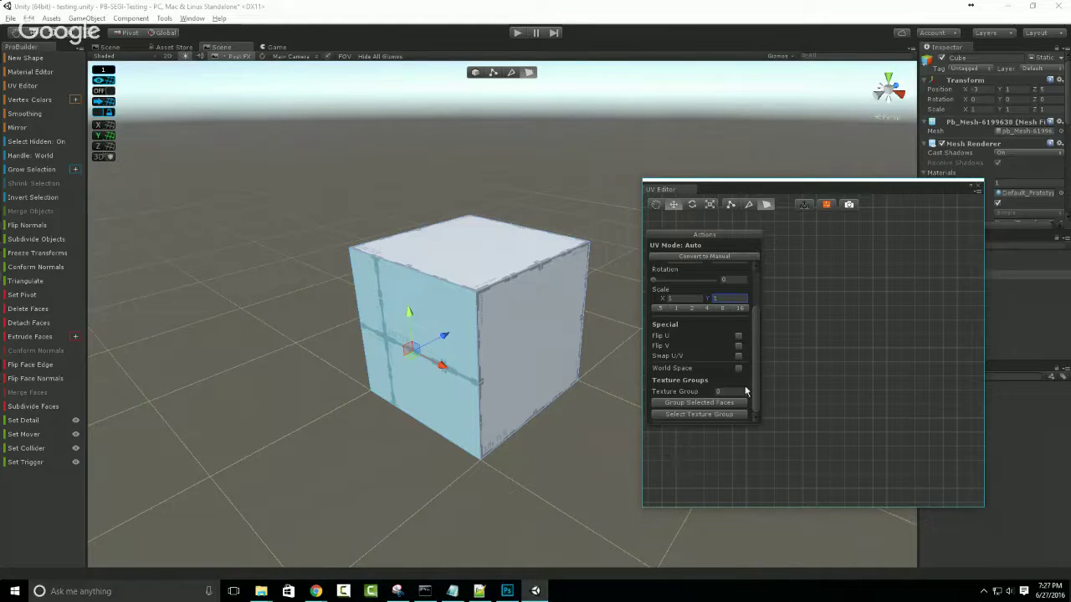
pyautogui.moveTo(757, 331); pyautogui.dragTo(755, 295)
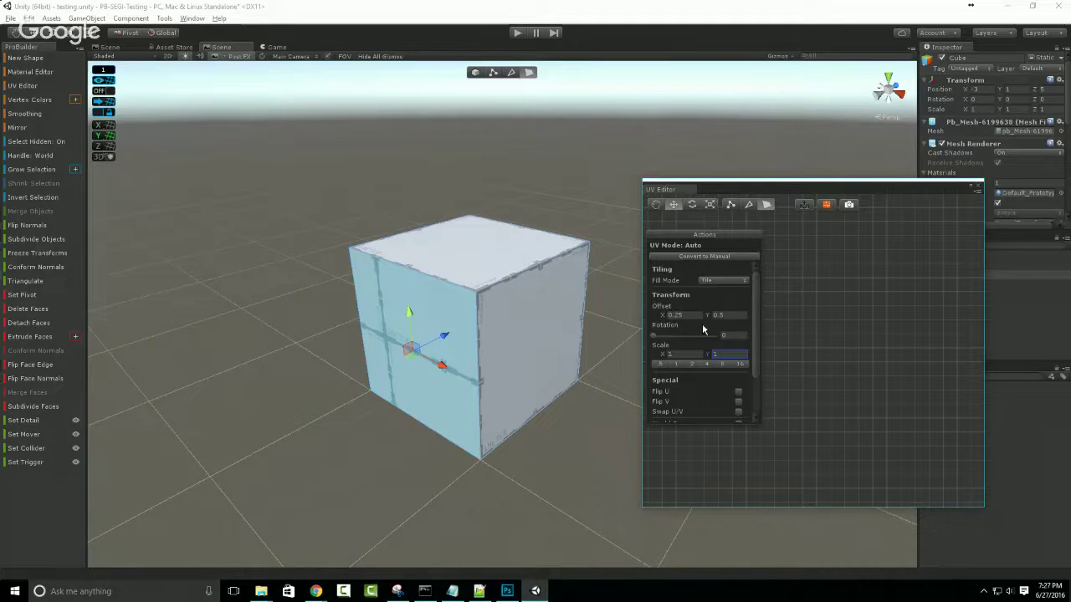
pyautogui.click(807, 208)
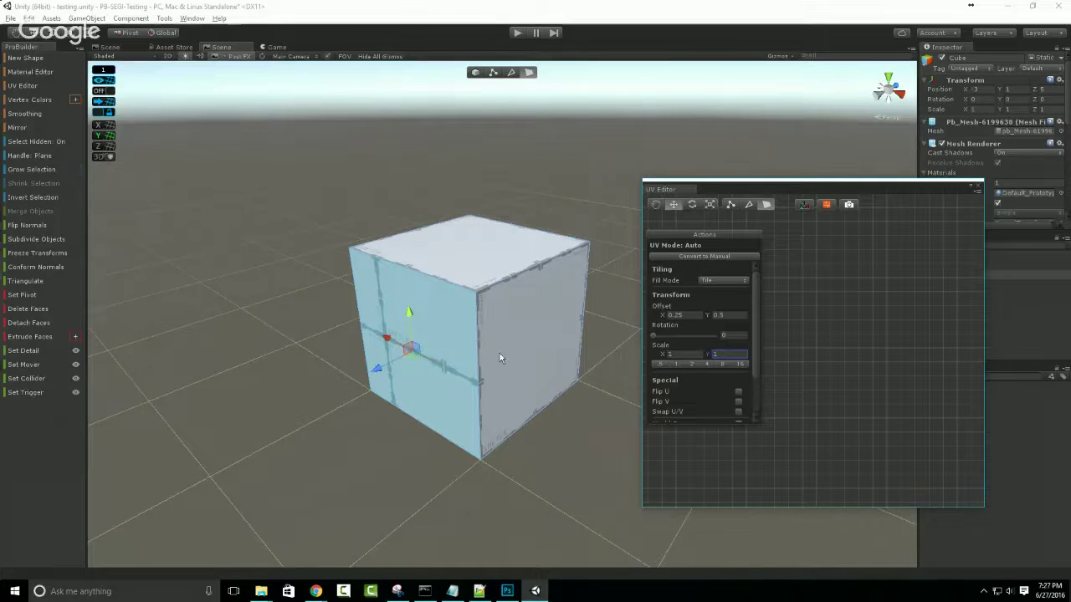
pyautogui.keyDown('alt'); pyautogui.moveTo(316, 439); pyautogui.dragTo(381, 408); pyautogui.keyUp('alt')
pyautogui.moveTo(434, 348); pyautogui.dragTo(394, 391)
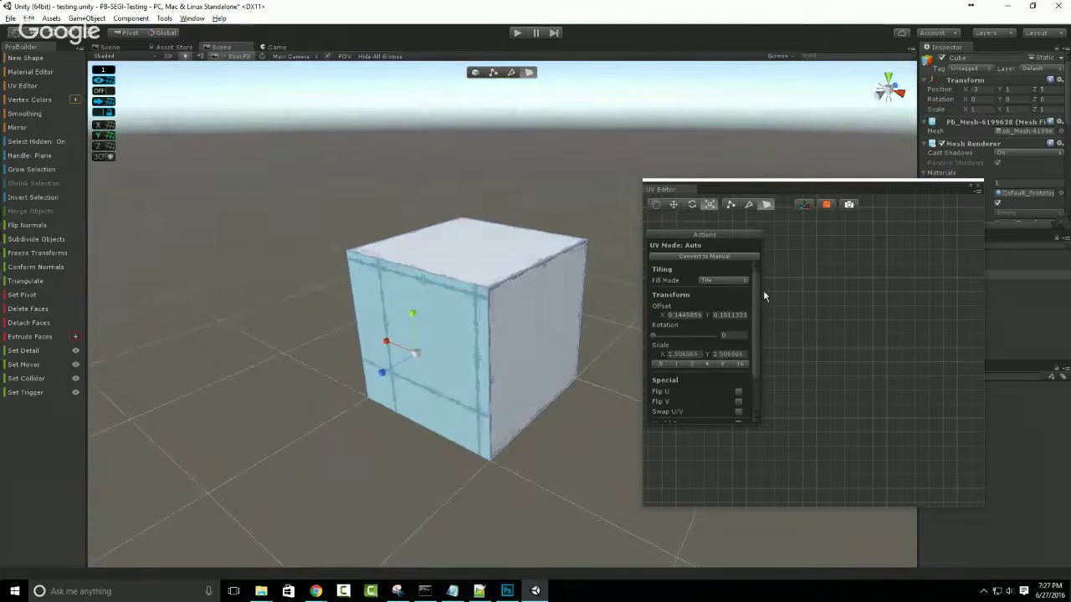
# Disable the in-scene UV handles and autostitch the adjacent side face's UVs to the rescaled front face.
pyautogui.keyDown('alt'); pyautogui.moveTo(502, 303); pyautogui.dragTo(474, 282); pyautogui.keyUp('alt')
pyautogui.scroll(5, 474, 282)
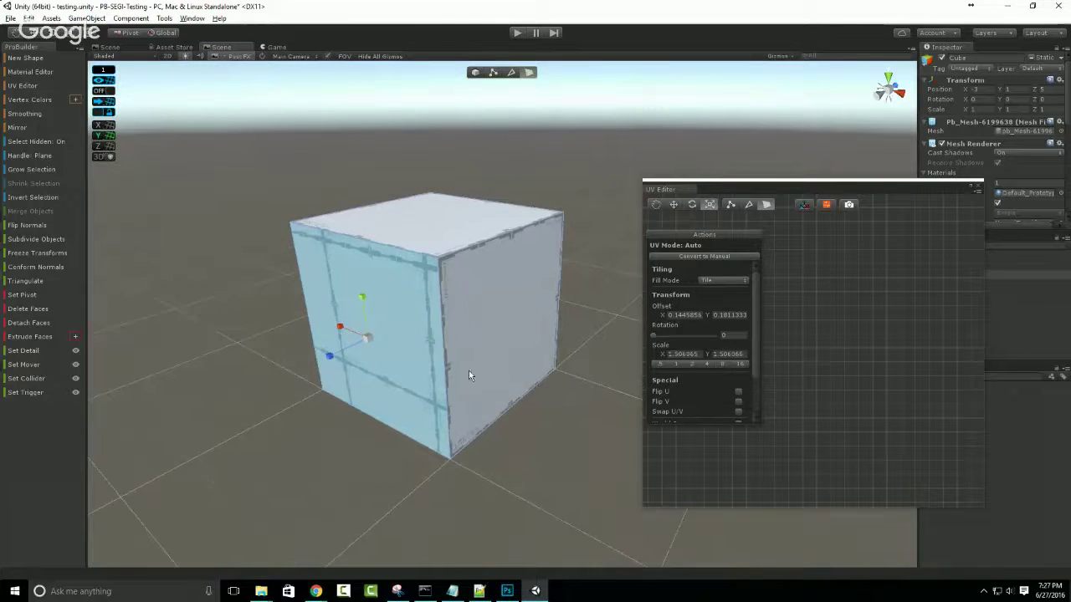
pyautogui.press('Escape')
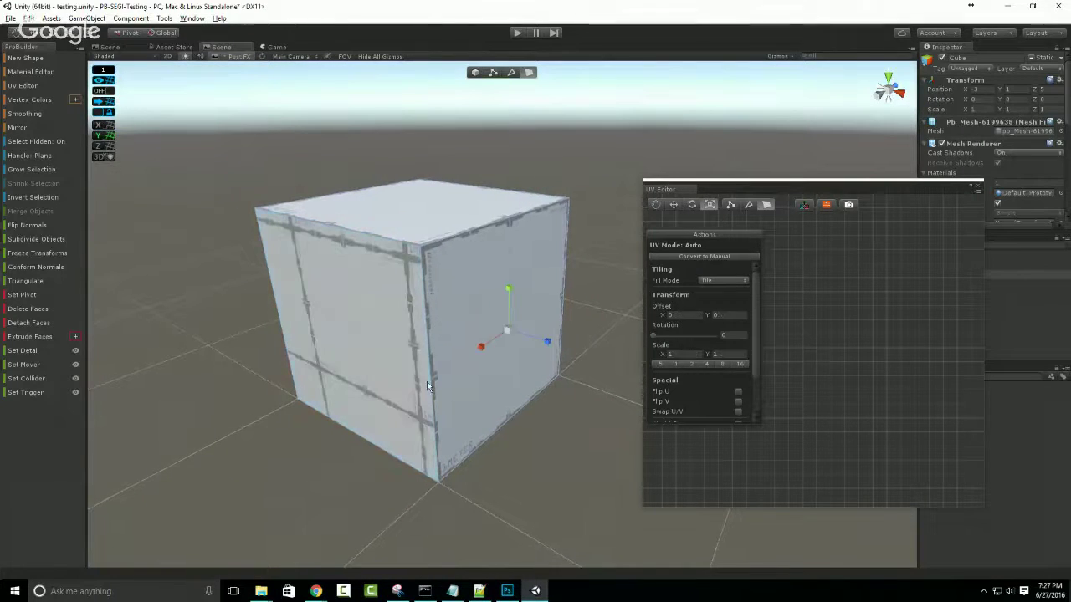
pyautogui.scroll(5, 422, 385)
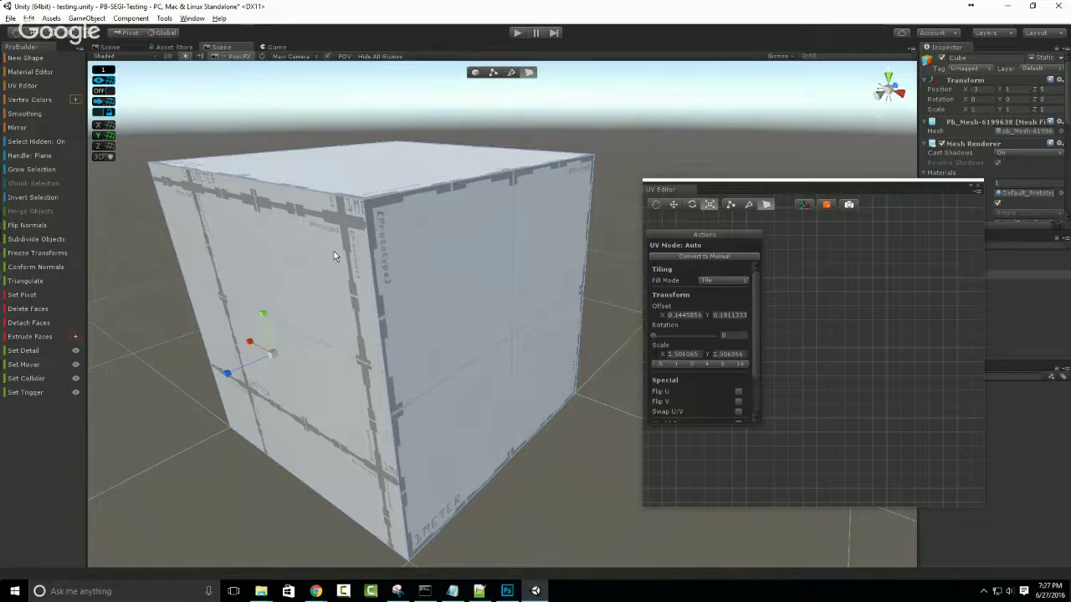
pyautogui.click(804, 208)
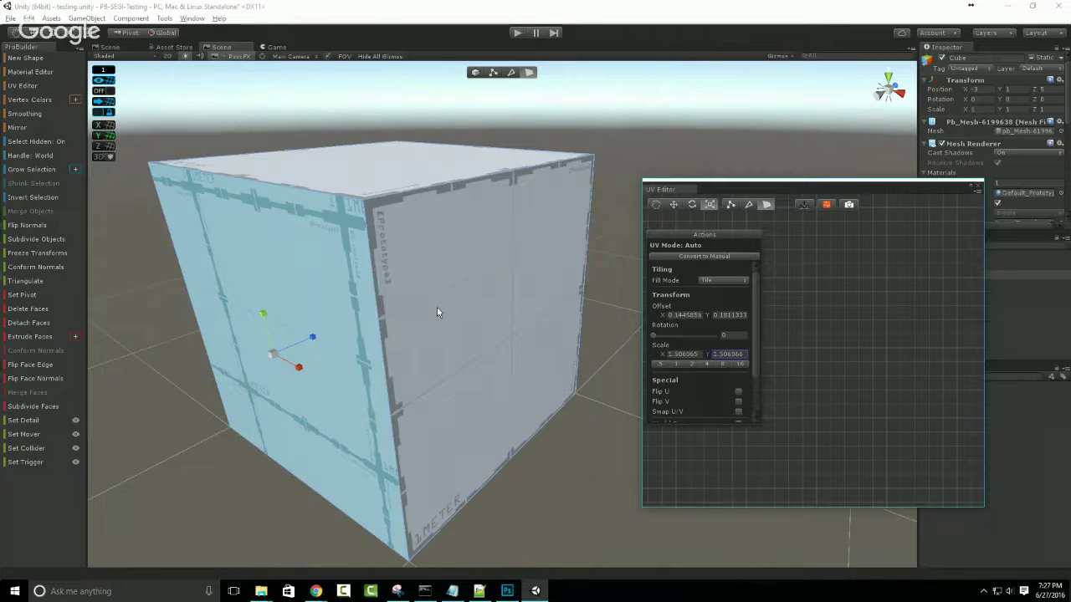
pyautogui.keyDown('ctrl'); pyautogui.click(451, 357); pyautogui.keyUp('ctrl')
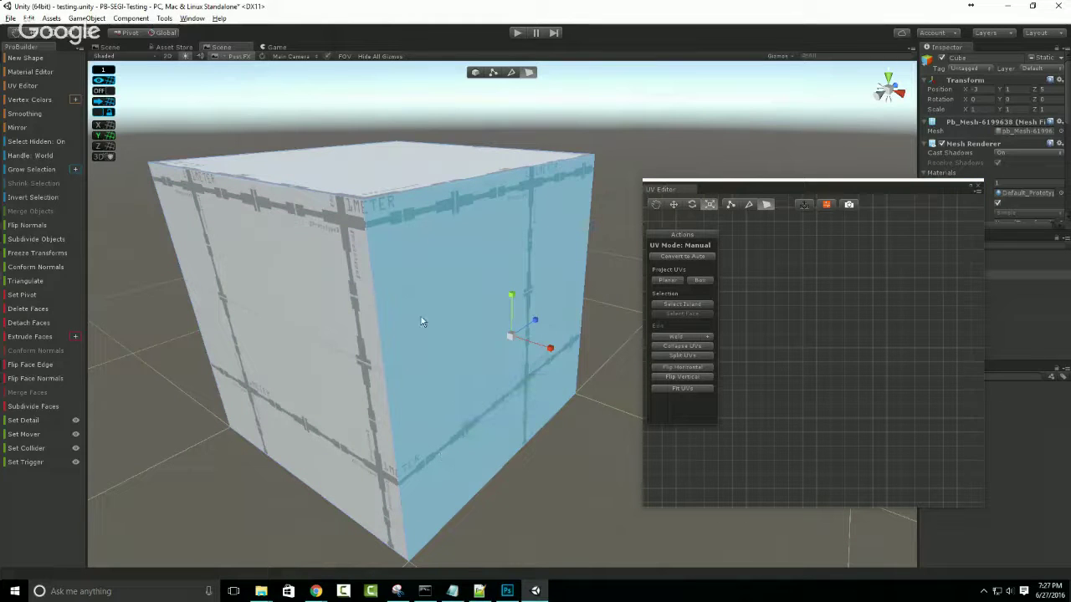
# Select the stitched side face and autostitch the next side face around the cube to it.
pyautogui.click(382, 189)
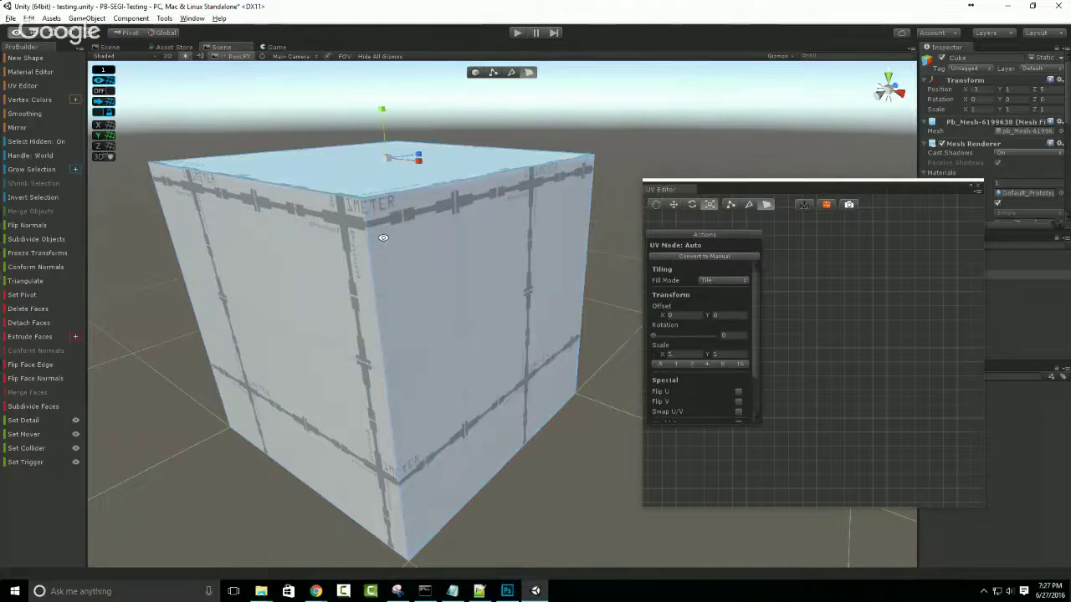
pyautogui.keyDown('alt'); pyautogui.moveTo(390, 341); pyautogui.dragTo(108, 337); pyautogui.keyUp('alt')
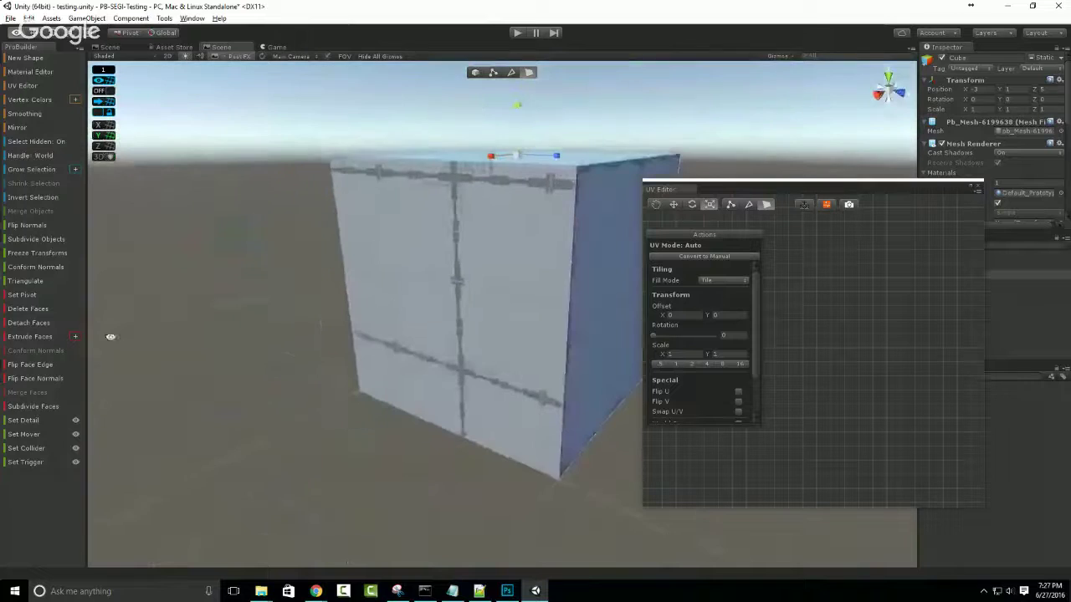
pyautogui.keyDown('alt'); pyautogui.moveTo(426, 282); pyautogui.dragTo(317, 320); pyautogui.keyUp('alt')
pyautogui.scroll(5, 194, 277)
pyautogui.scroll(-3, 194, 276)
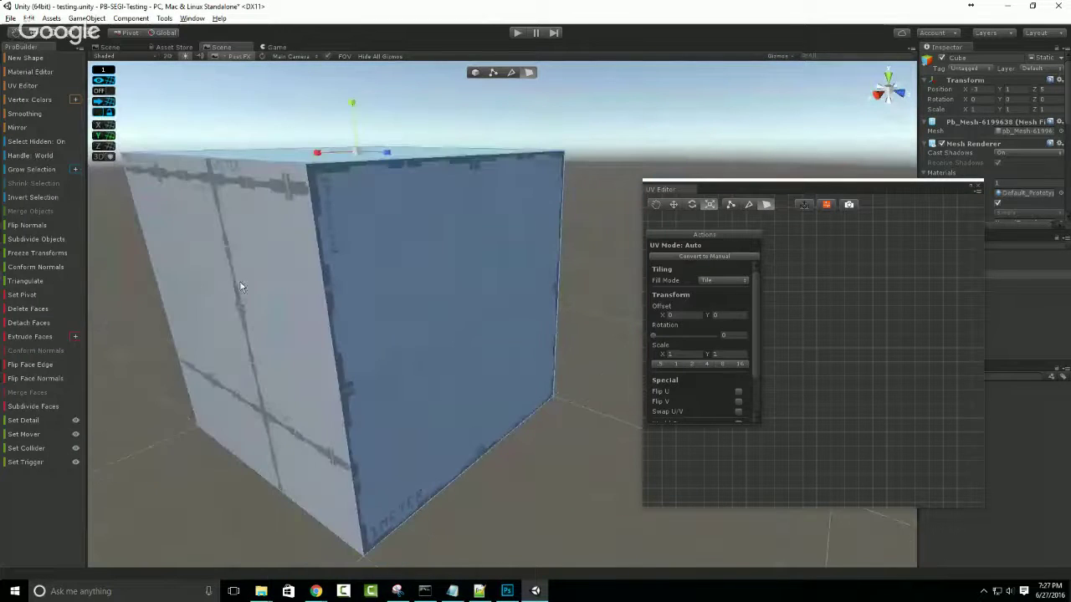
pyautogui.click(254, 284)
pyautogui.keyDown('ctrl'); pyautogui.keyDown('shift'); pyautogui.click(390, 246); pyautogui.keyUp('shift'); pyautogui.keyUp('ctrl')
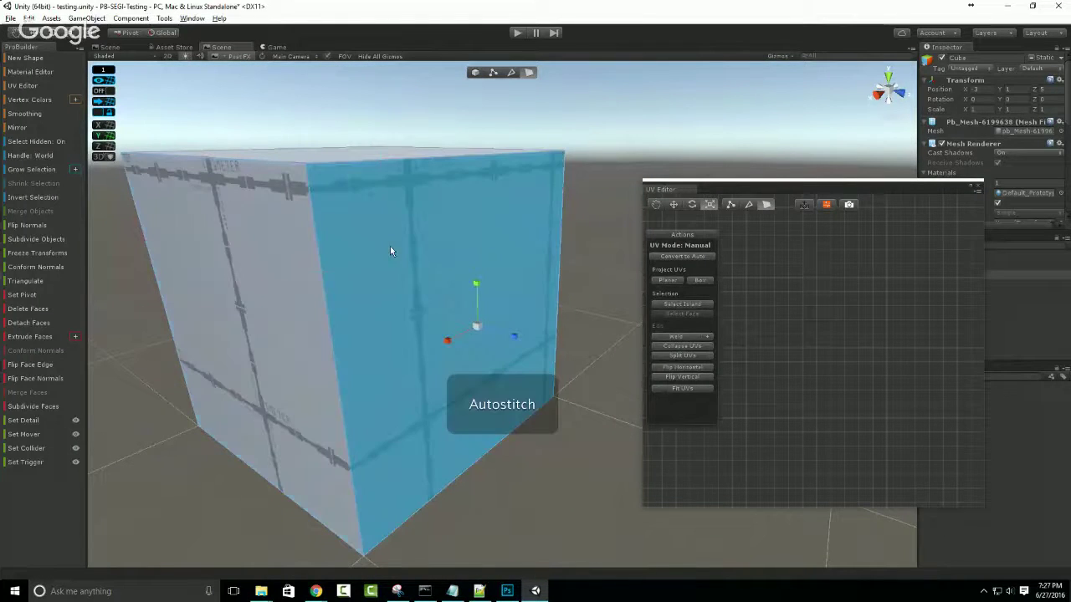
# Autostitch the cube's remaining side, top and bottom faces to the already stitched faces.
pyautogui.keyDown('alt'); pyautogui.moveTo(357, 230); pyautogui.dragTo(486, 280); pyautogui.keyUp('alt')
pyautogui.click(516, 309)
pyautogui.keyDown('ctrl'); pyautogui.click(429, 289); pyautogui.keyUp('ctrl')
pyautogui.keyDown('ctrl'); pyautogui.click(466, 335); pyautogui.keyUp('ctrl')
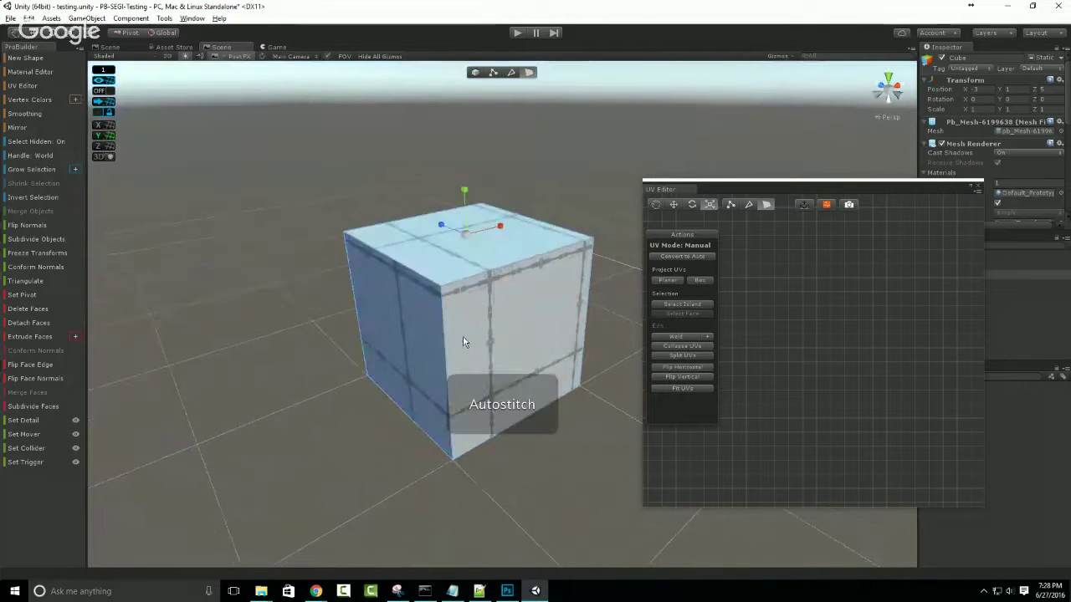
pyautogui.keyDown('alt'); pyautogui.moveTo(466, 334); pyautogui.dragTo(477, 327); pyautogui.keyUp('alt')
pyautogui.keyDown('ctrl'); pyautogui.click(458, 420); pyautogui.keyUp('ctrl')
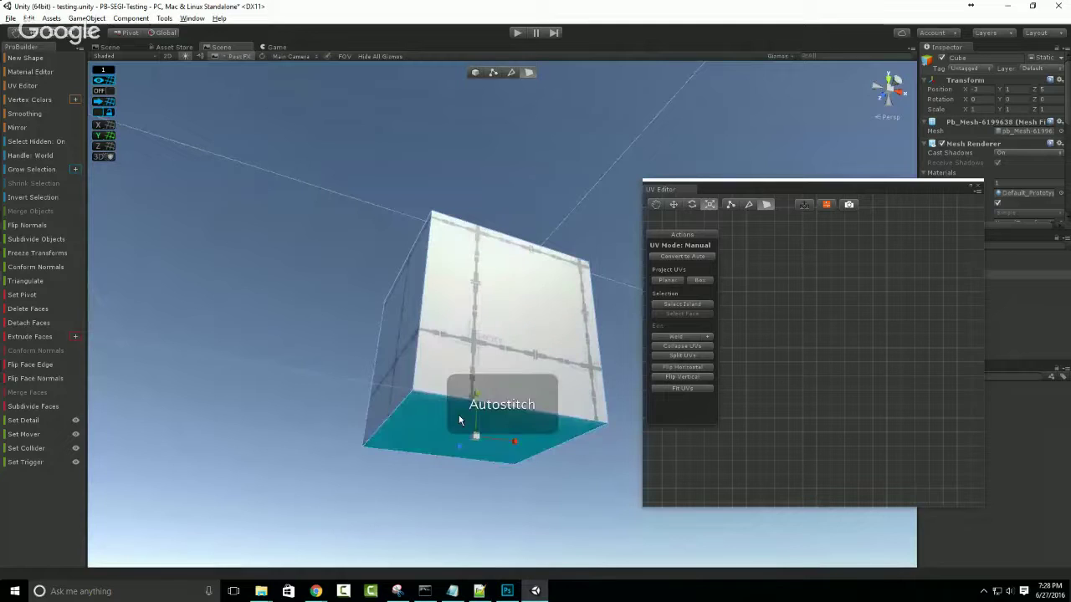
# Select the stitched faces one by one in the UV layout to examine which part of the cube each covers.
pyautogui.moveTo(925, 332); pyautogui.dragTo(771, 331, button='middle')
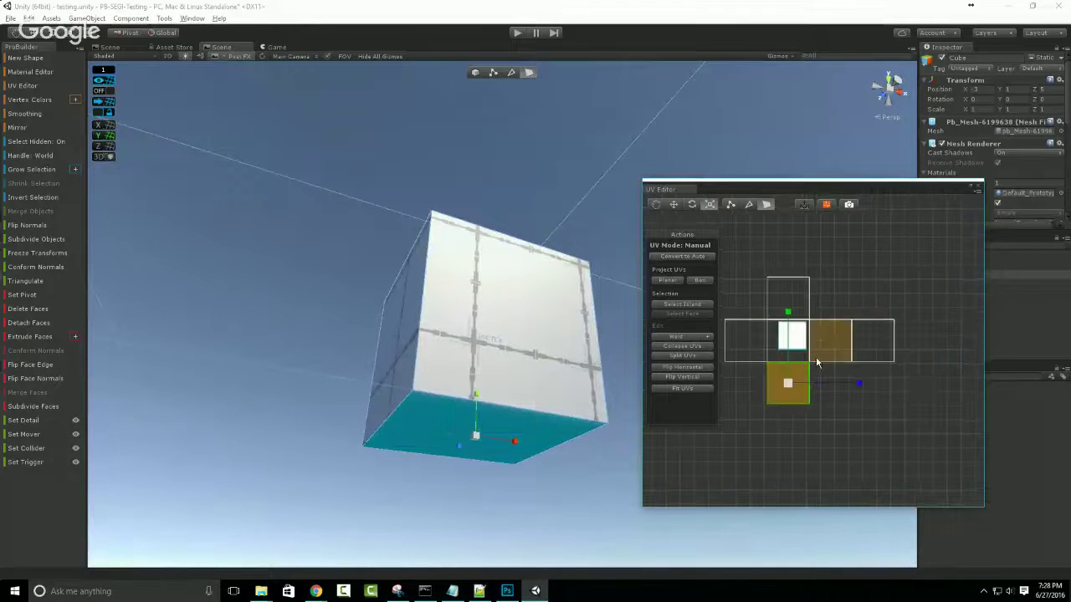
pyautogui.moveTo(816, 360); pyautogui.dragTo(852, 364, button='middle')
pyautogui.click(828, 289)
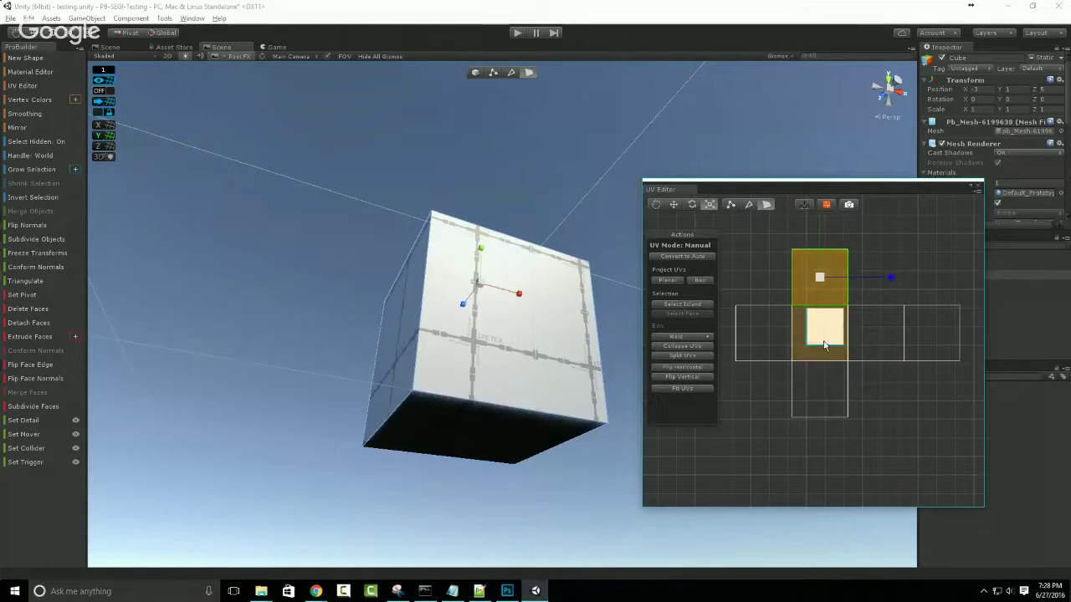
pyautogui.click(826, 345)
pyautogui.click(866, 344)
pyautogui.click(930, 355)
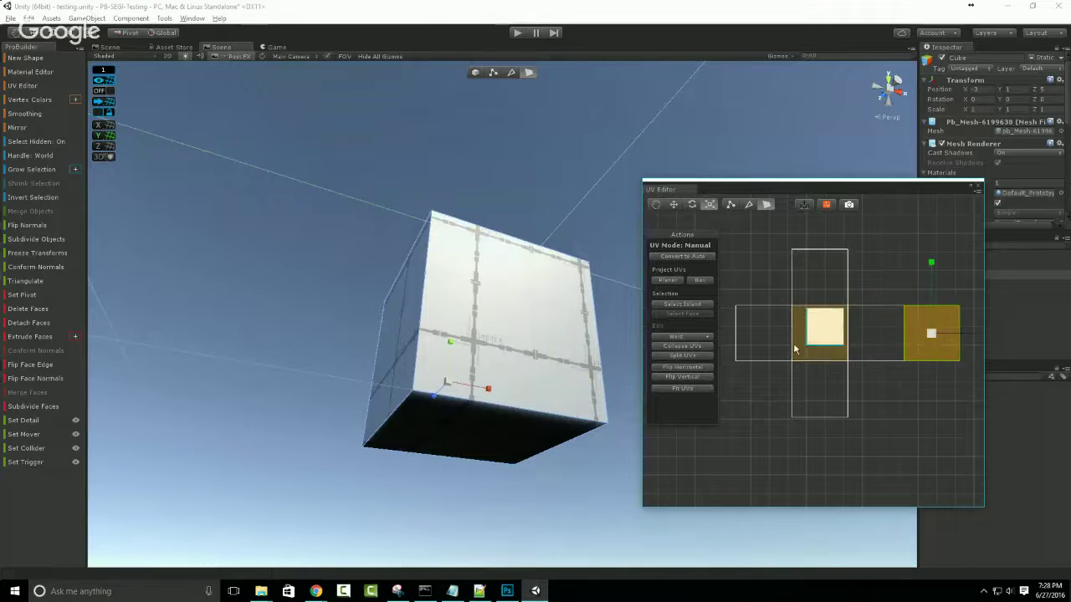
# Try moving the end side face's UVs off the stitched layout, and undo the move.
pyautogui.click(770, 348)
pyautogui.press('w')
pyautogui.moveTo(764, 335)
pyautogui.mouseDown()
pyautogui.moveTo(784, 382)
pyautogui.moveTo(769, 343)
pyautogui.mouseUp()
pyautogui.hotkey('ctrl', 'z')
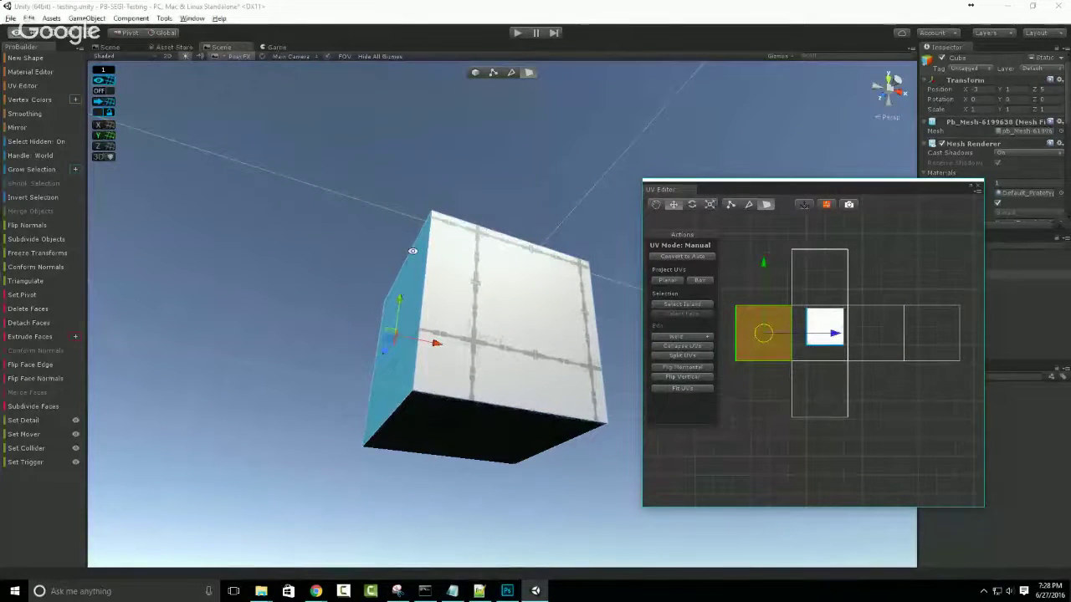
pyautogui.keyDown('alt'); pyautogui.moveTo(447, 379); pyautogui.dragTo(497, 367); pyautogui.keyUp('alt')
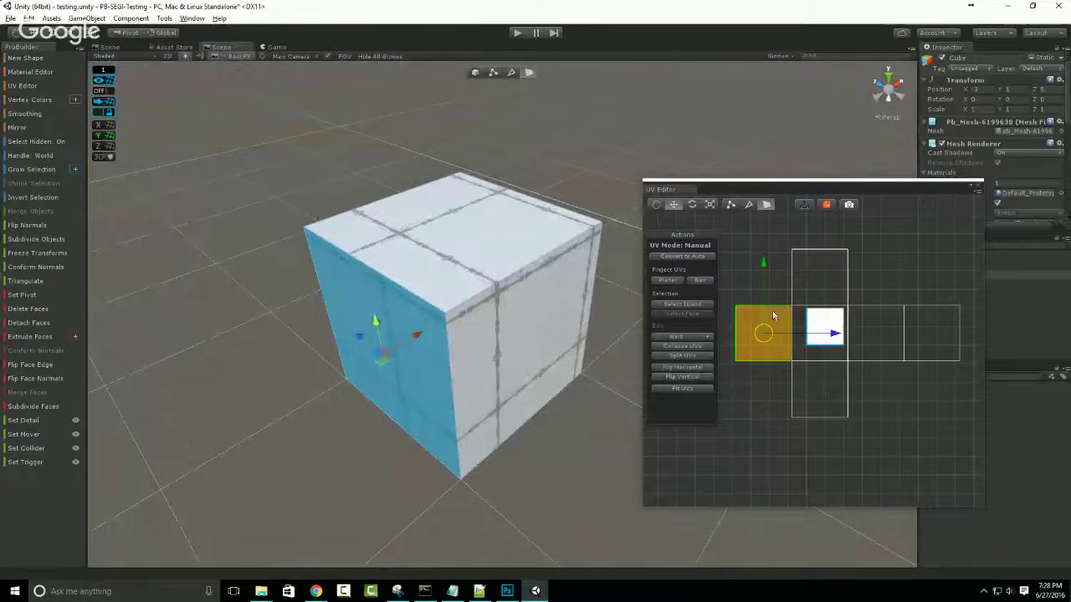
# Select all faces in the UV layout to examine the complete unwrap on the cube.
pyautogui.click(730, 232)
pyautogui.moveTo(993, 476); pyautogui.dragTo(745, 284)
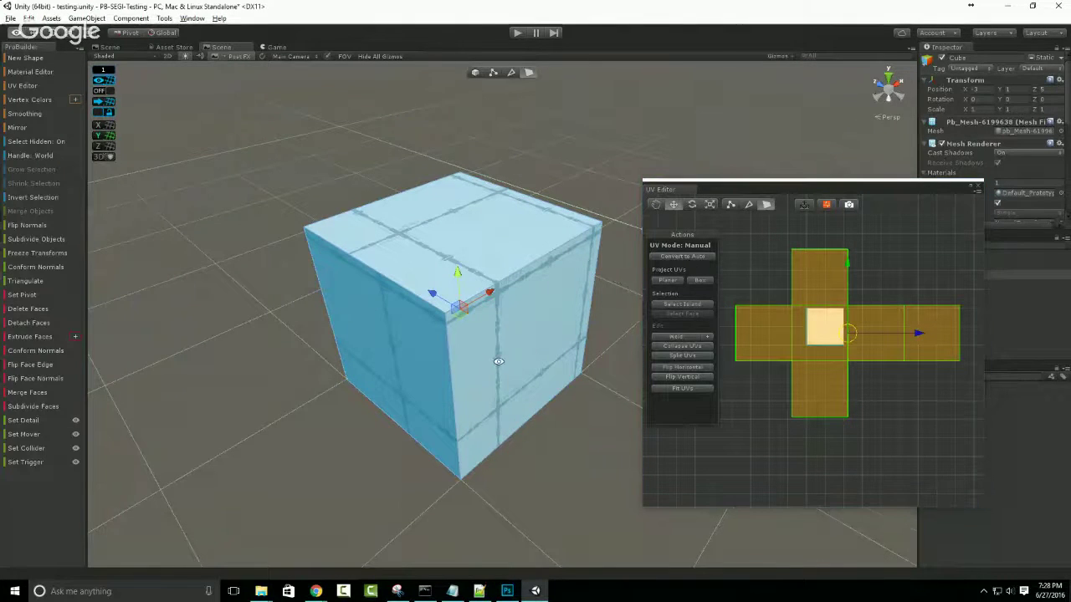
pyautogui.keyDown('alt'); pyautogui.moveTo(494, 358); pyautogui.dragTo(510, 351); pyautogui.keyUp('alt')
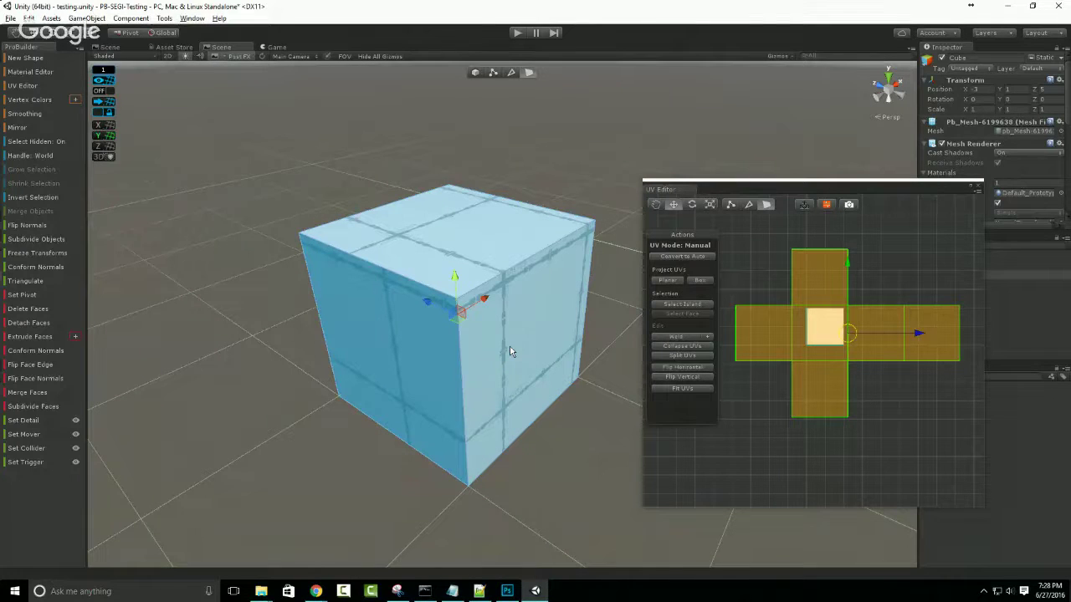
# Raise the cube's top face and lower it again to test how the manually mapped texture responds.
pyautogui.click(473, 268)
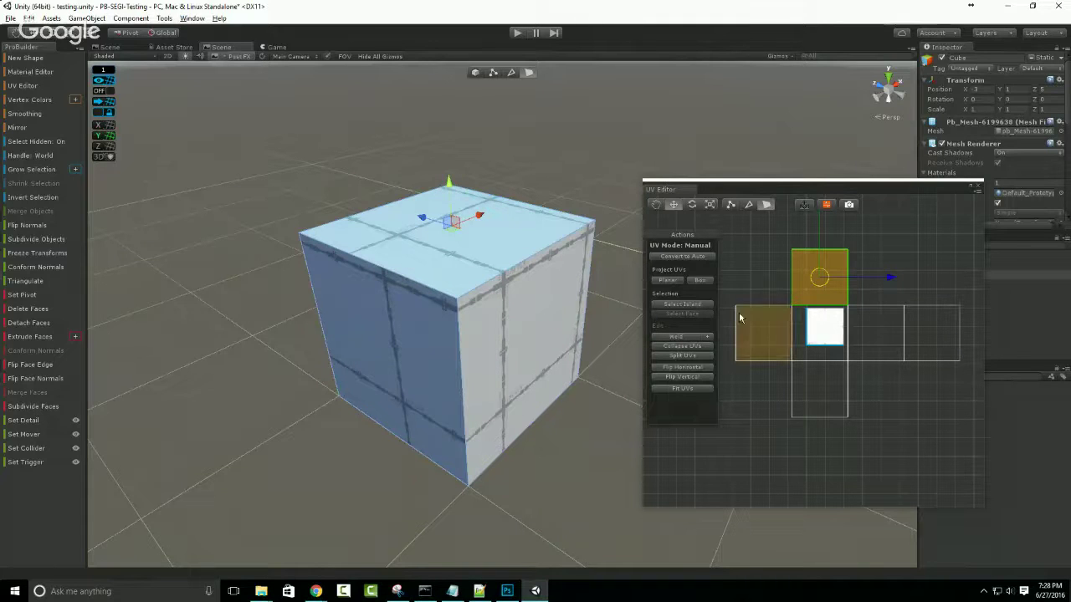
pyautogui.moveTo(444, 187); pyautogui.dragTo(452, 95)
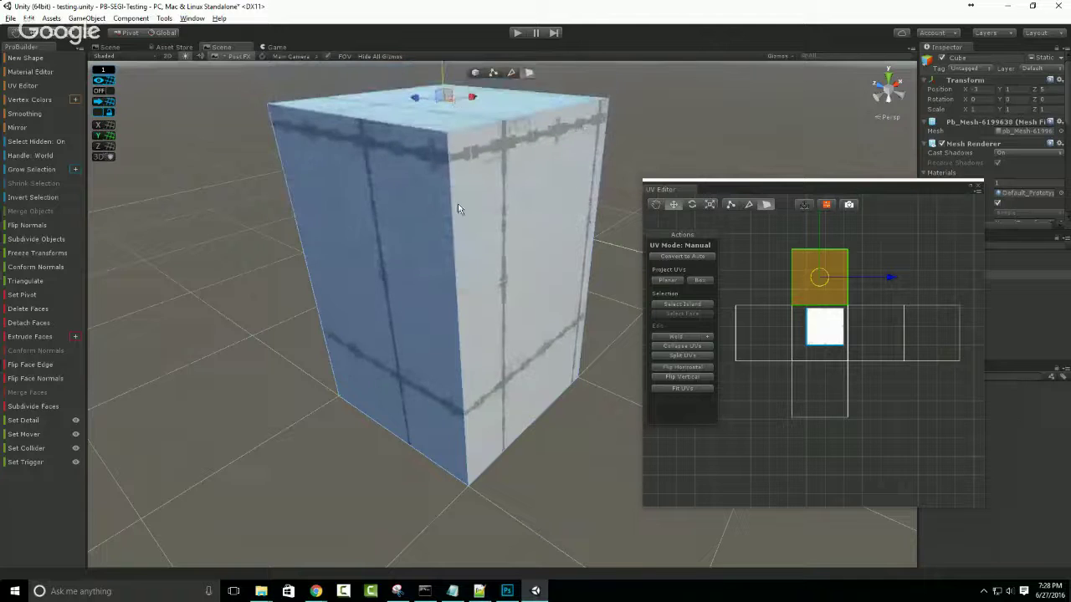
pyautogui.keyDown('alt'); pyautogui.moveTo(457, 205); pyautogui.dragTo(427, 272); pyautogui.keyUp('alt')
pyautogui.scroll(-5, 426, 271)
pyautogui.moveTo(432, 179)
pyautogui.mouseDown()
pyautogui.moveTo(433, 328)
pyautogui.moveTo(434, 196)
pyautogui.mouseUp()
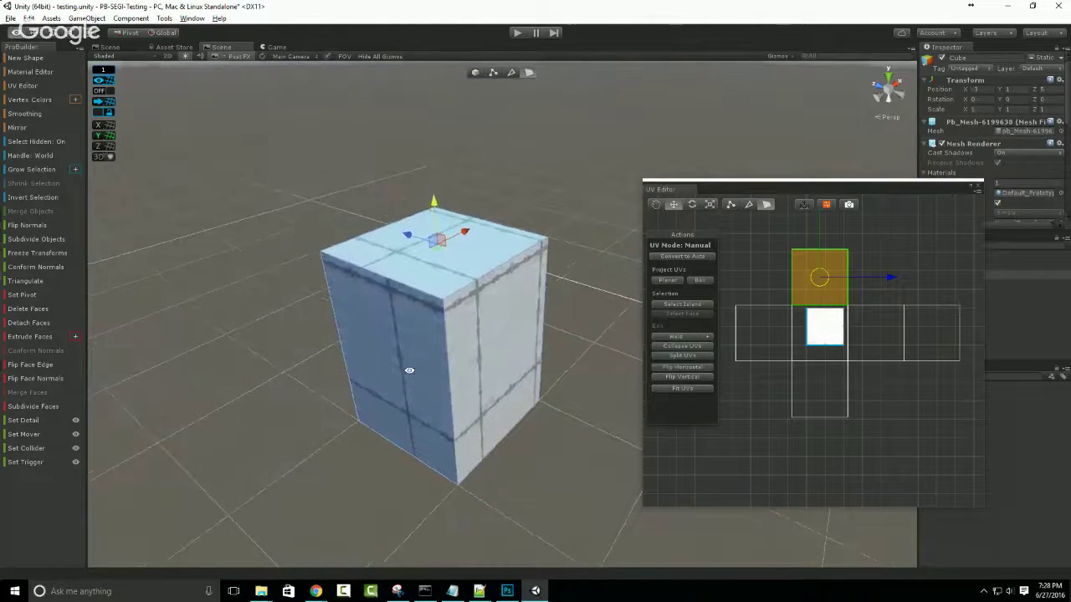
pyautogui.keyDown('alt'); pyautogui.moveTo(410, 370); pyautogui.dragTo(386, 319); pyautogui.keyUp('alt')
pyautogui.moveTo(438, 201); pyautogui.dragTo(436, 249)
pyautogui.hotkey('ctrl', 'z')
pyautogui.hotkey('ctrl', 'y')
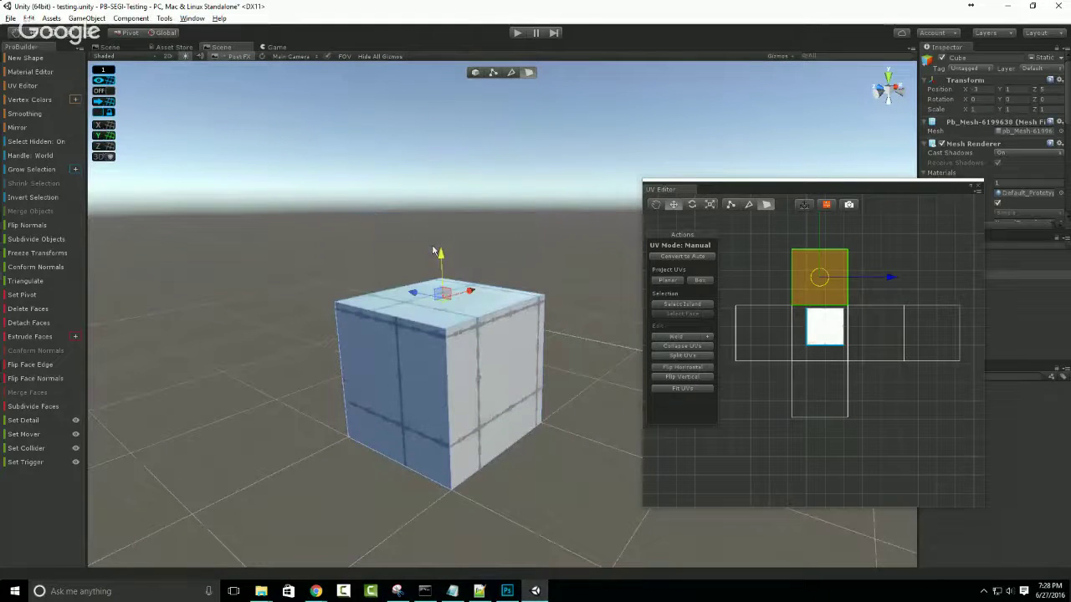
# Select all six faces of the cube and convert their UVs to Auto mode.
pyautogui.hotkey('ctrl', 'a')
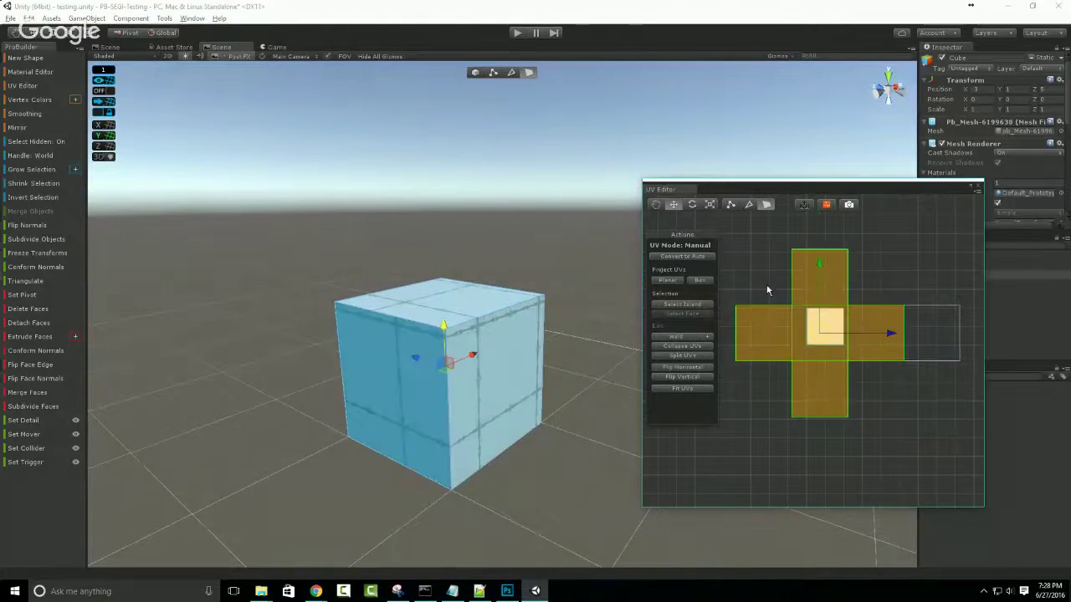
pyautogui.scroll(-3, 753, 276)
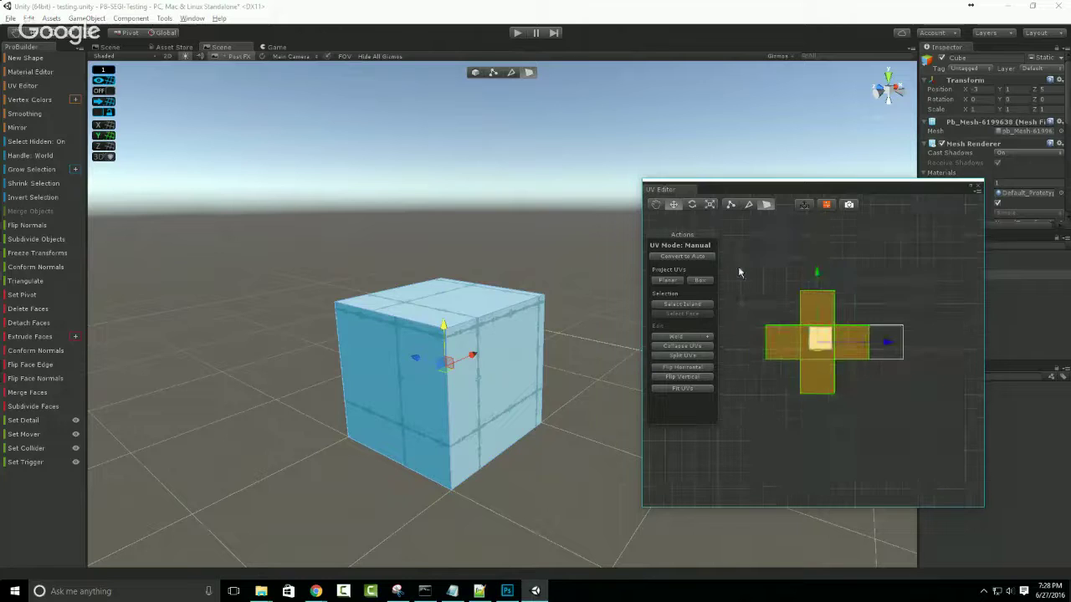
pyautogui.click(684, 256)
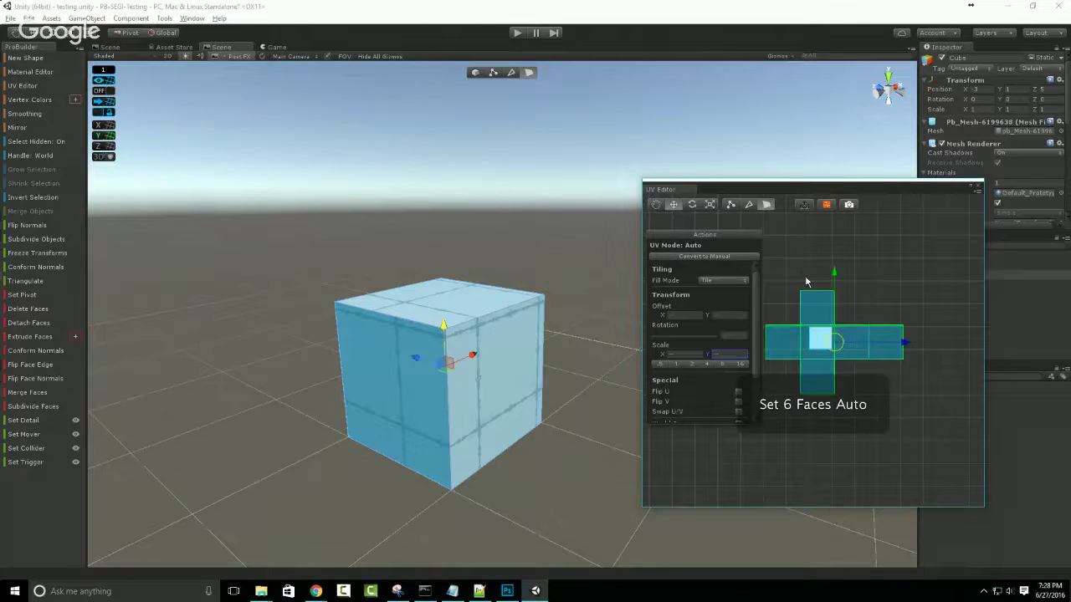
# Select only the top face and raise it to form a tall block with auto-tiled UVs.
pyautogui.click(412, 287)
pyautogui.click(418, 297)
pyautogui.scroll(-3, 433, 317)
pyautogui.moveTo(453, 258); pyautogui.dragTo(467, 103)
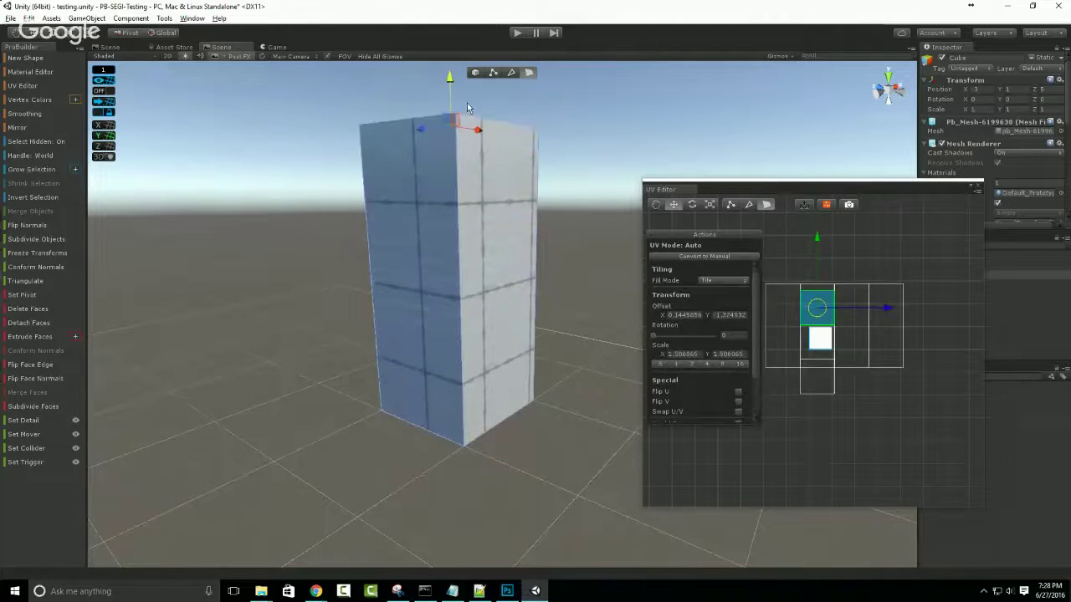
pyautogui.scroll(-2, 460, 257)
# Select the narrow side face and move it outward to widen the block.
pyautogui.click(462, 359)
pyautogui.scroll(-2, 505, 375)
pyautogui.moveTo(516, 341); pyautogui.dragTo(507, 380)
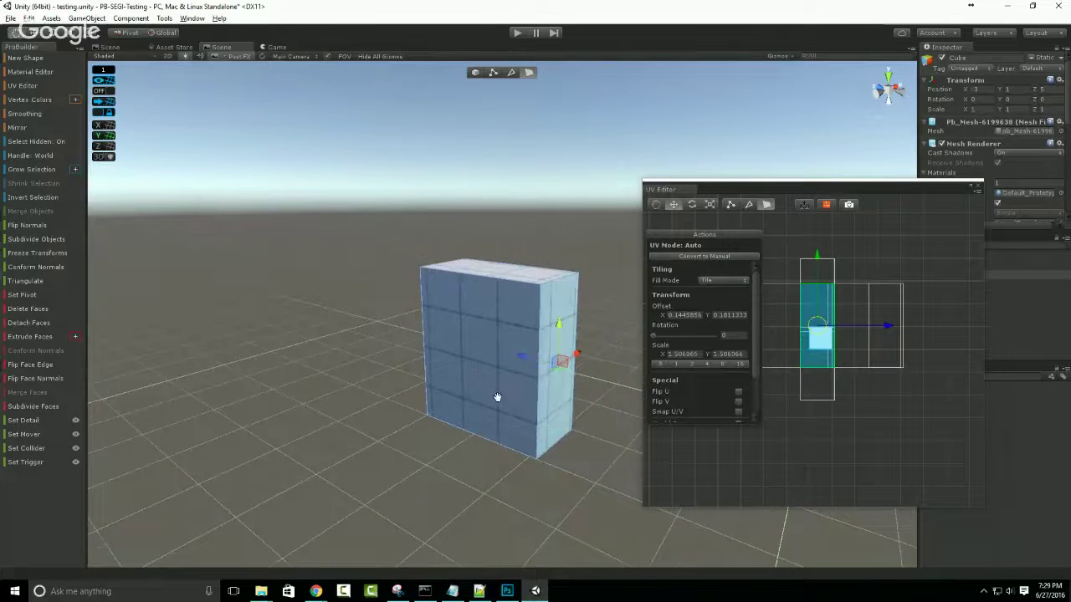
pyautogui.scroll(2, 495, 396)
pyautogui.moveTo(809, 384); pyautogui.dragTo(834, 384, button='middle')
pyautogui.scroll(3, 836, 381)
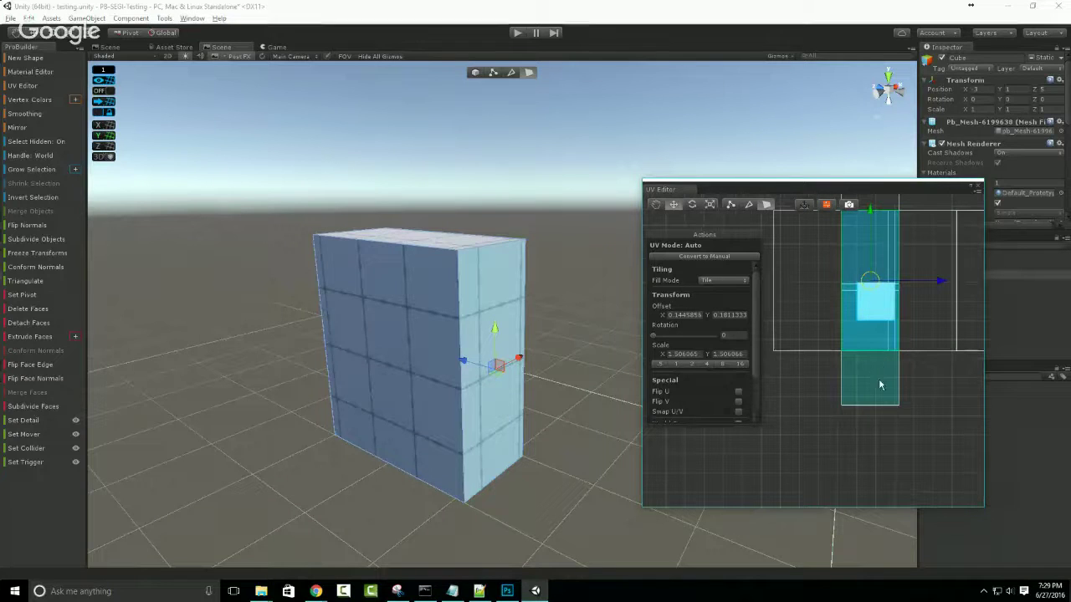
pyautogui.scroll(-2, 878, 394)
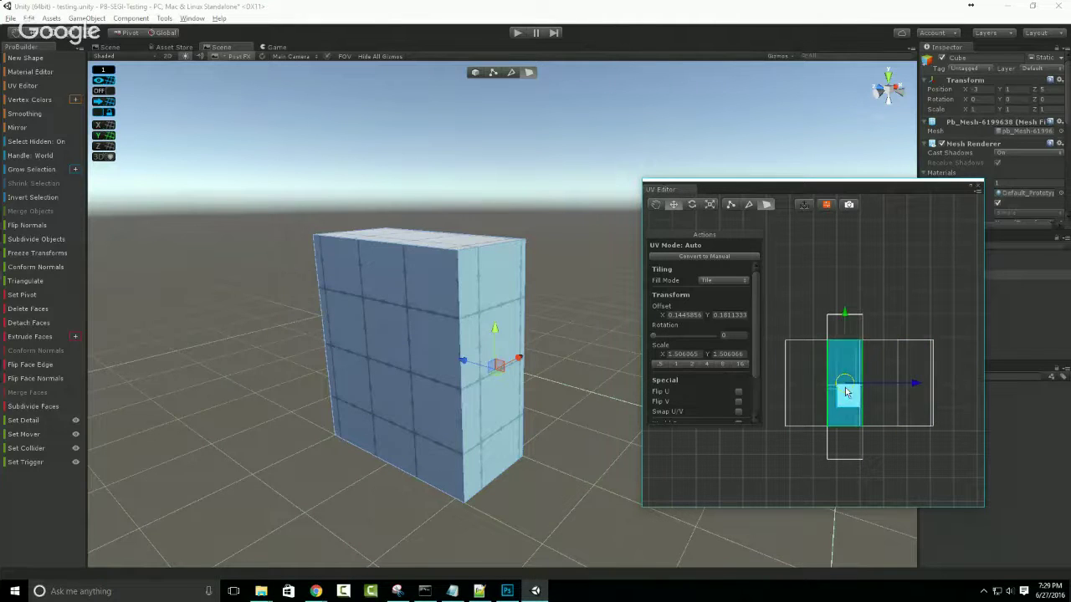
pyautogui.scroll(-2, 470, 318)
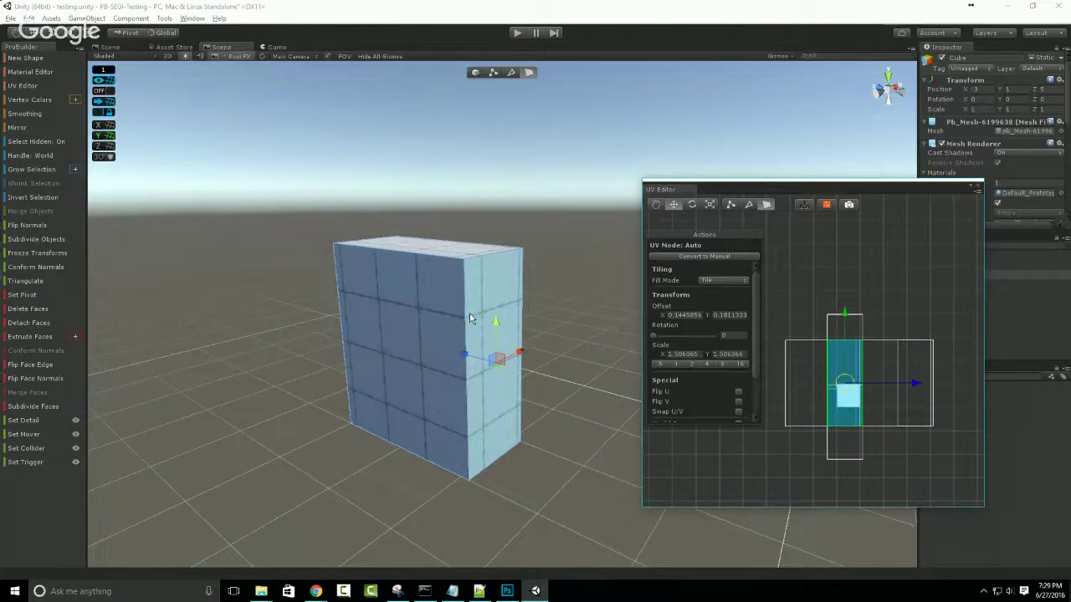
pyautogui.scroll(-1, 470, 318)
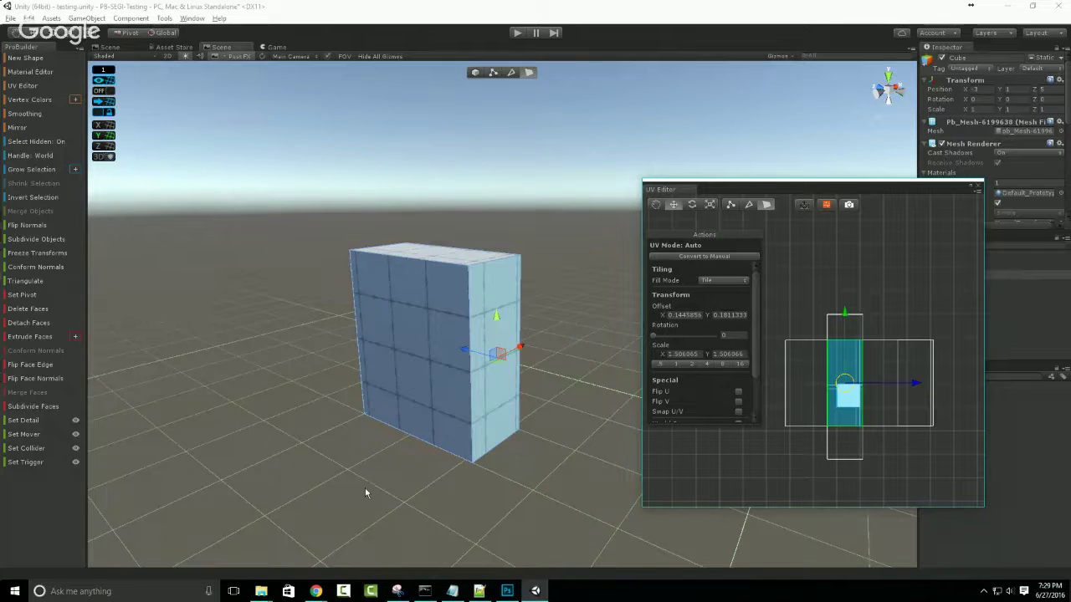
# Switch to the Google Hangouts window in Chrome to check the group chat, and return to Unity.
pyautogui.click(314, 593)
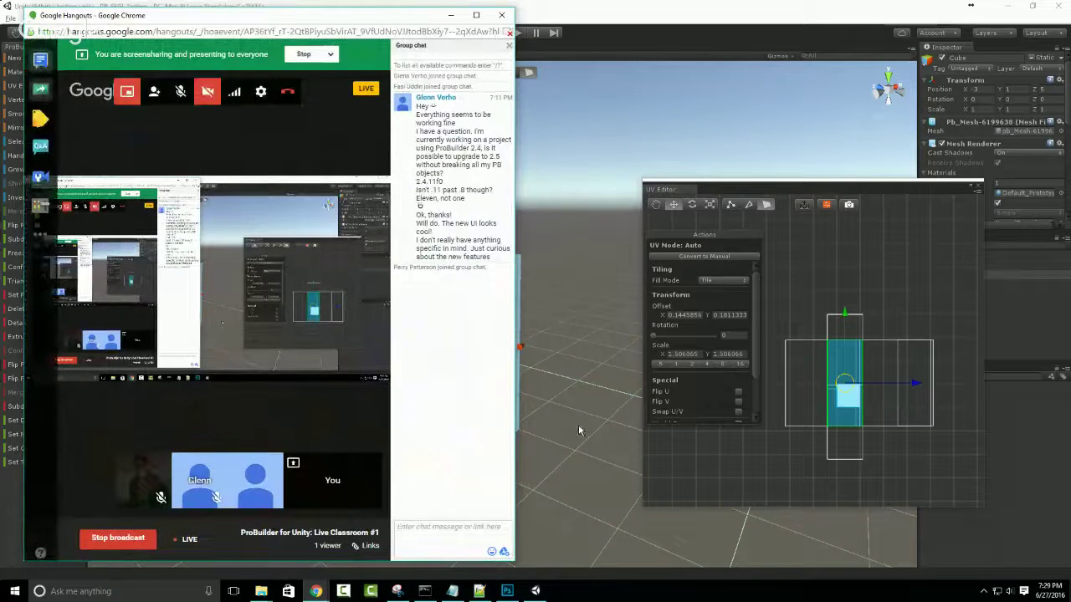
pyautogui.click(644, 44)
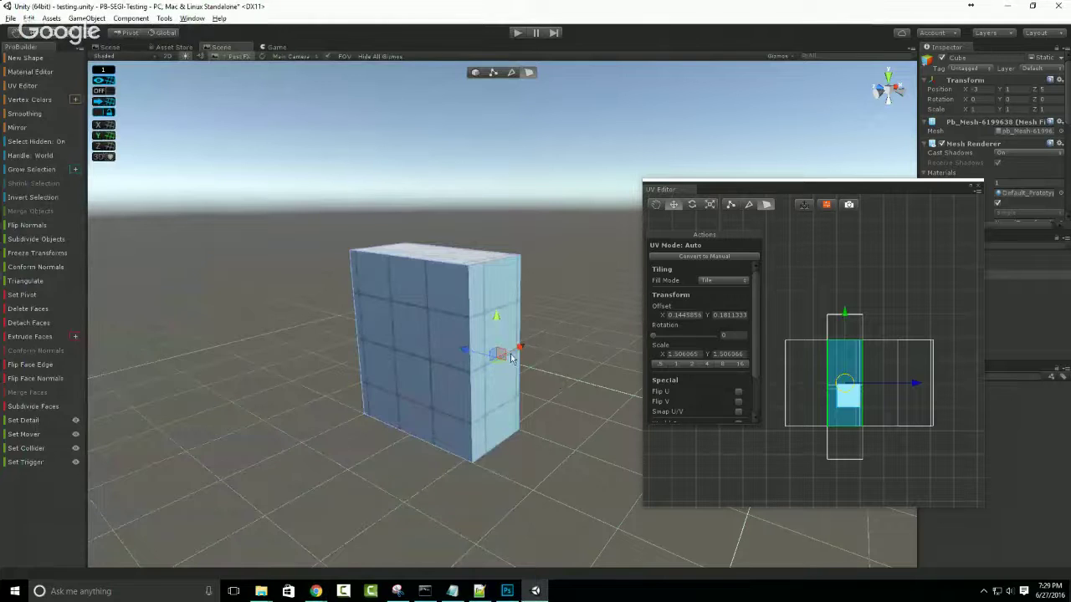
# Leave face editing for object mode and close the UV Editor.
pyautogui.keyDown('alt'); pyautogui.moveTo(537, 354); pyautogui.dragTo(473, 341); pyautogui.keyUp('alt')
pyautogui.press('g')
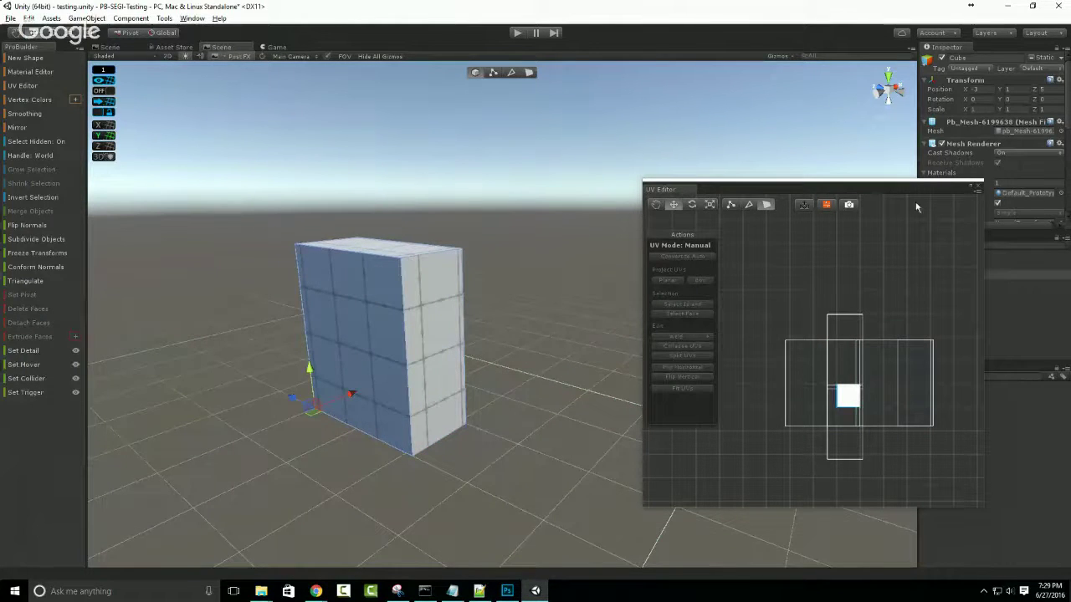
pyautogui.click(974, 186)
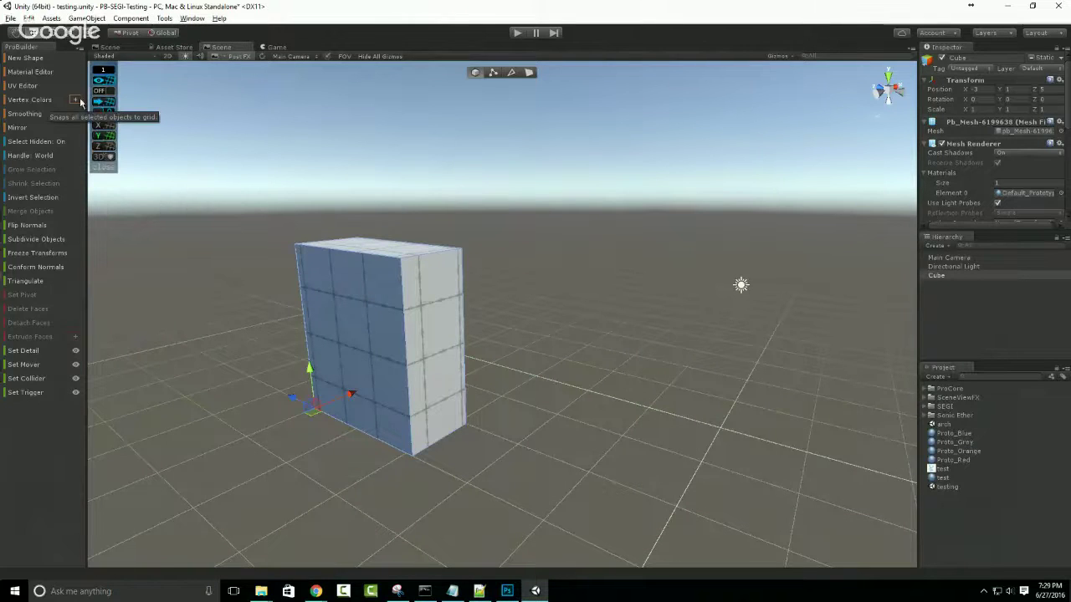
# Open the Vertex Painter, try the red brush colour on the block, and close the painter.
pyautogui.click(30, 100)
pyautogui.moveTo(455, 190); pyautogui.dragTo(648, 187)
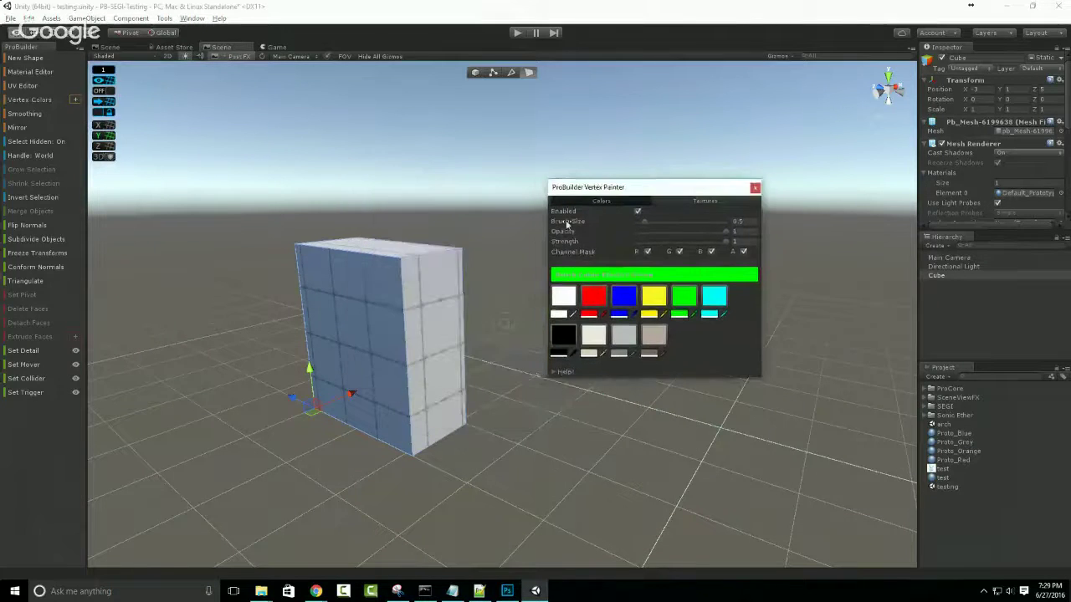
pyautogui.keyDown('alt'); pyautogui.moveTo(429, 262); pyautogui.dragTo(535, 242); pyautogui.keyUp('alt')
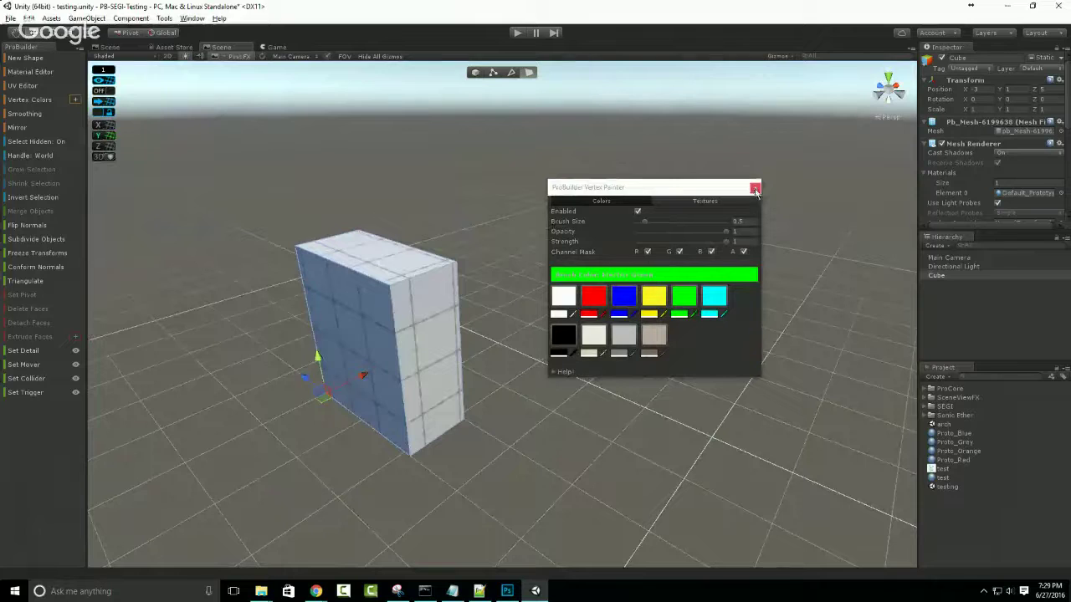
pyautogui.keyDown('alt'); pyautogui.moveTo(363, 284); pyautogui.dragTo(445, 365, button='right'); pyautogui.keyUp('alt')
pyautogui.click(594, 297)
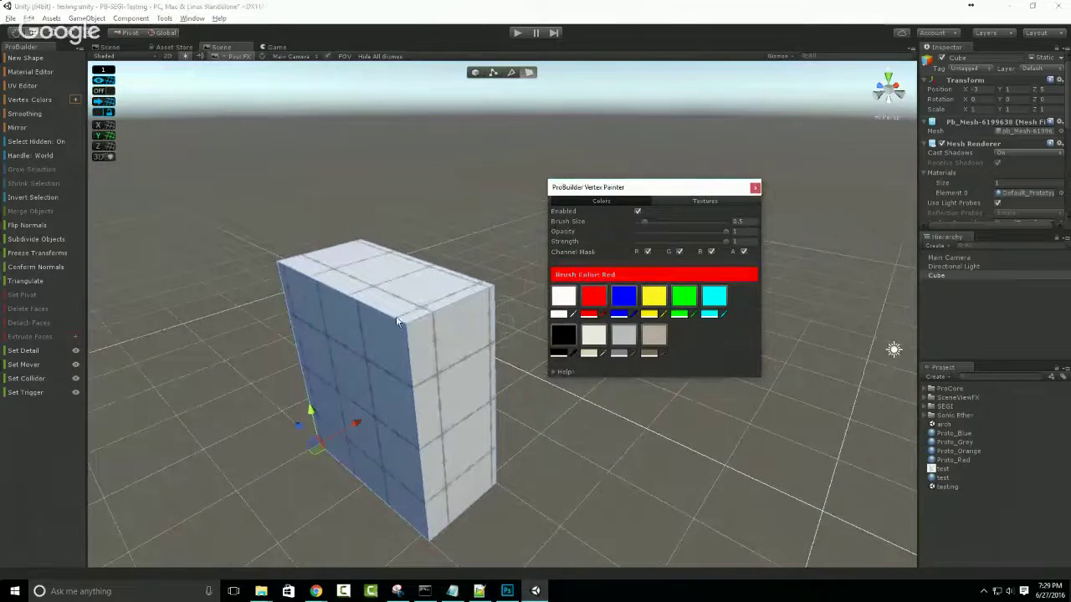
pyautogui.click(755, 190)
pyautogui.moveTo(281, 182); pyautogui.dragTo(301, 184, button='middle')
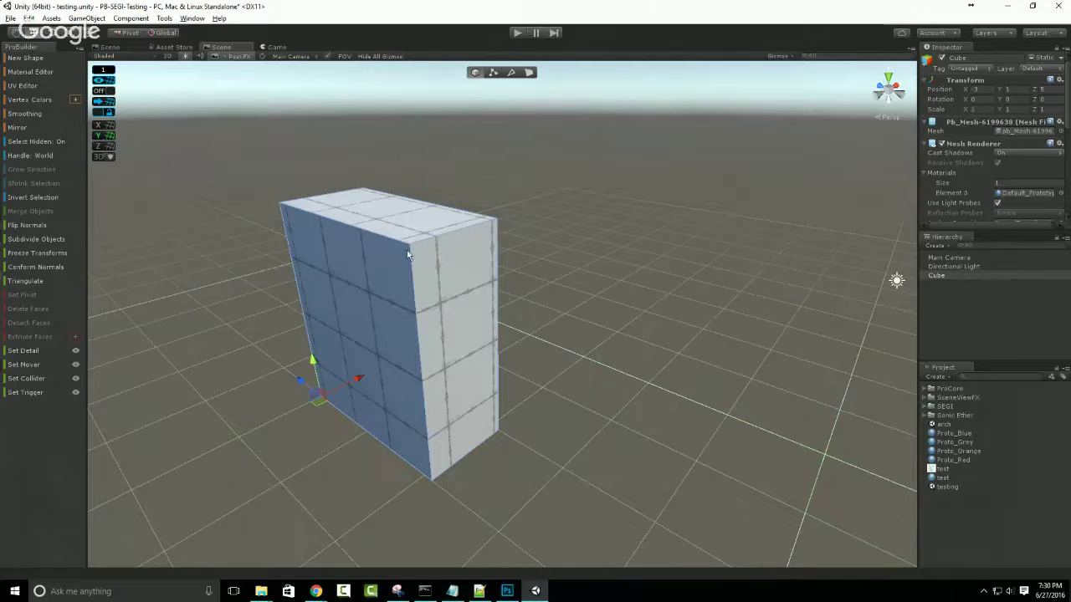
# Locate the block's Default_Prototype material and change its shader to ProBuilder's Standard Vertex Color.
pyautogui.scroll(-2, 973, 161)
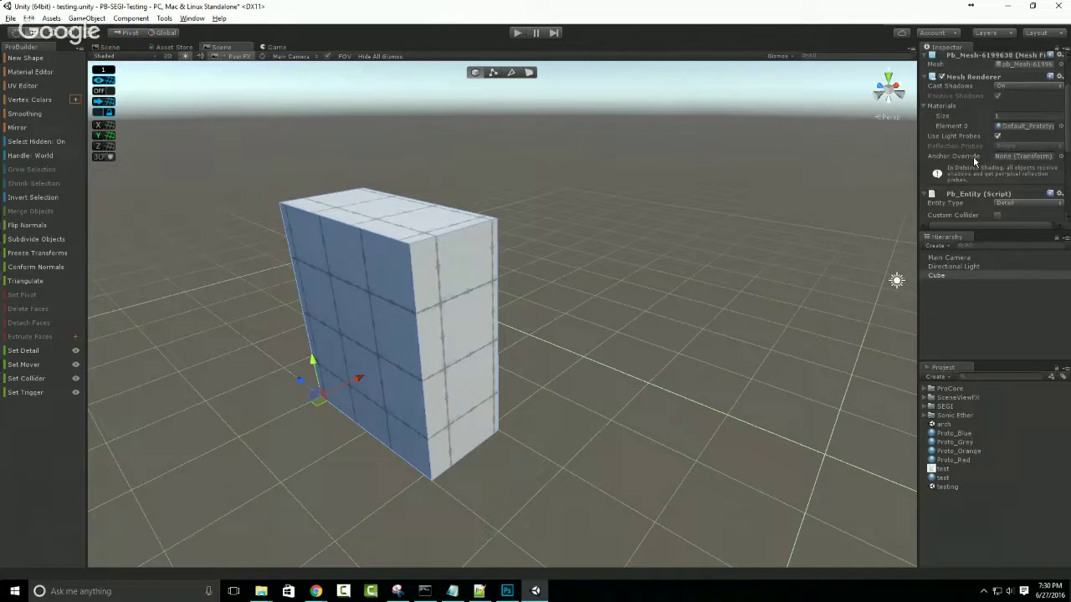
pyautogui.click(1029, 128)
pyautogui.click(999, 496)
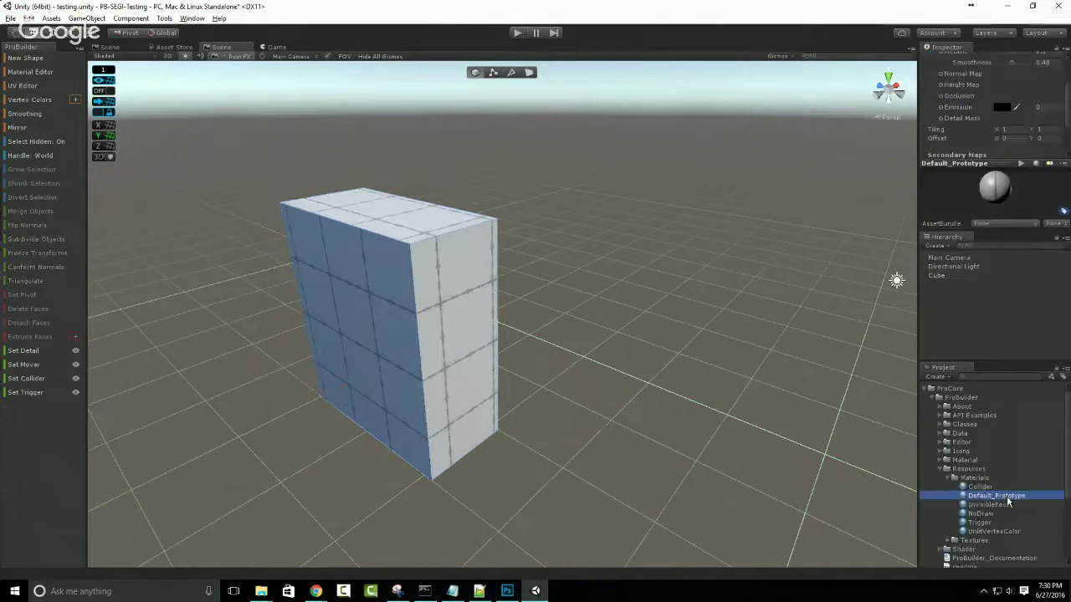
pyautogui.scroll(2, 983, 101)
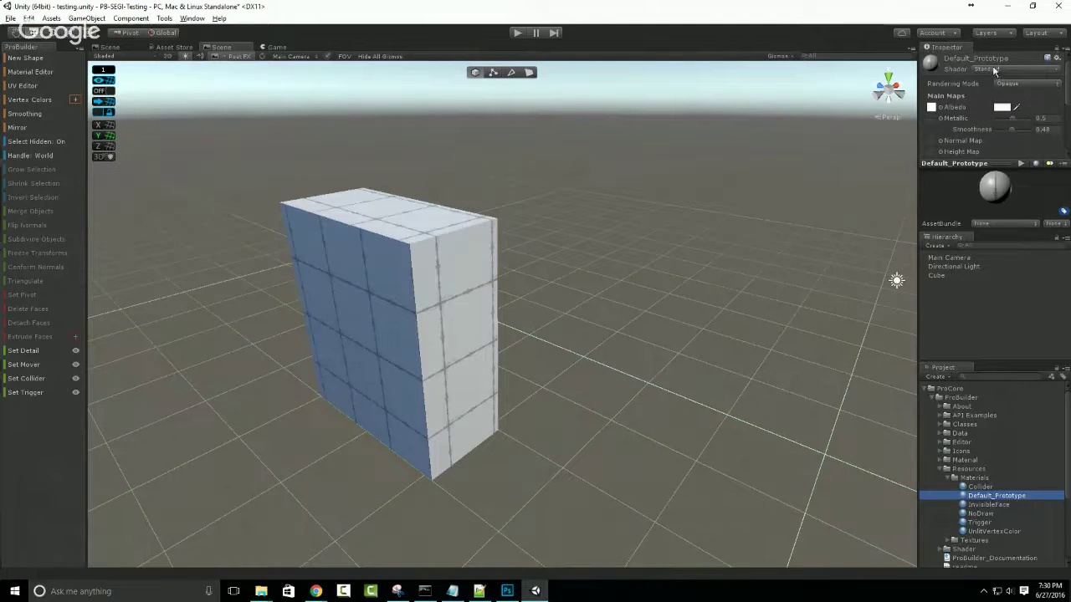
pyautogui.click(991, 67)
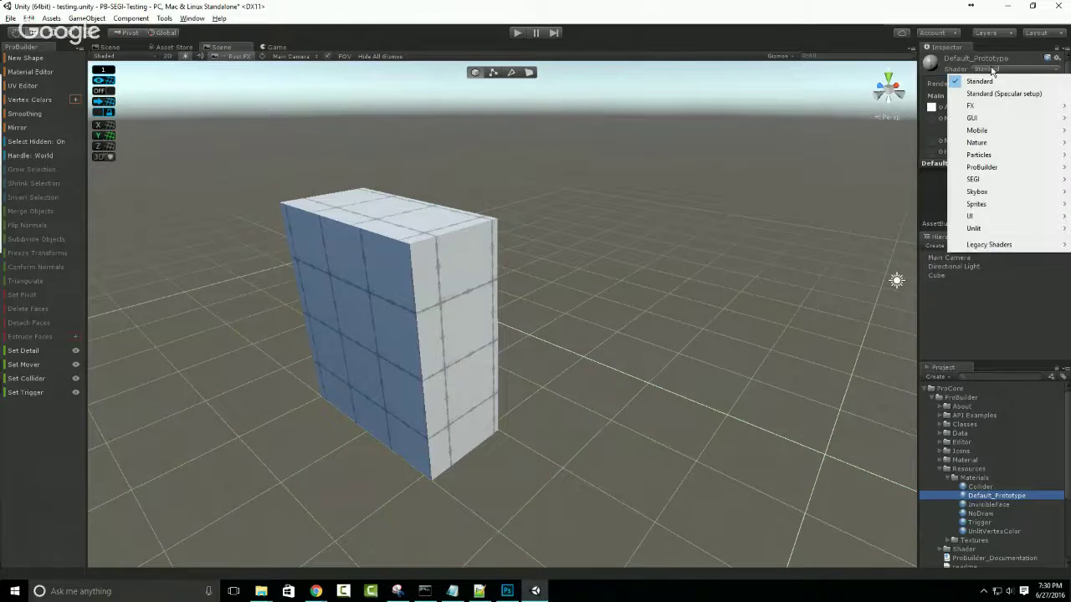
pyautogui.moveTo(989, 172)
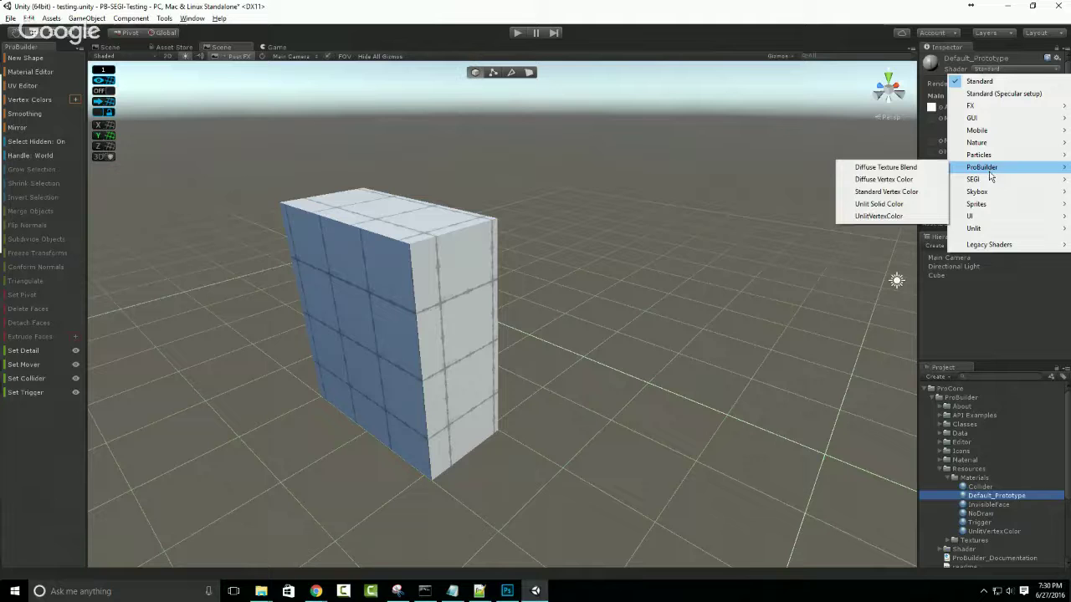
pyautogui.click(890, 195)
# Switch to the Scene view without post effects and select the red-painted block.
pyautogui.keyDown('alt'); pyautogui.moveTo(522, 203); pyautogui.dragTo(334, 322); pyautogui.keyUp('alt')
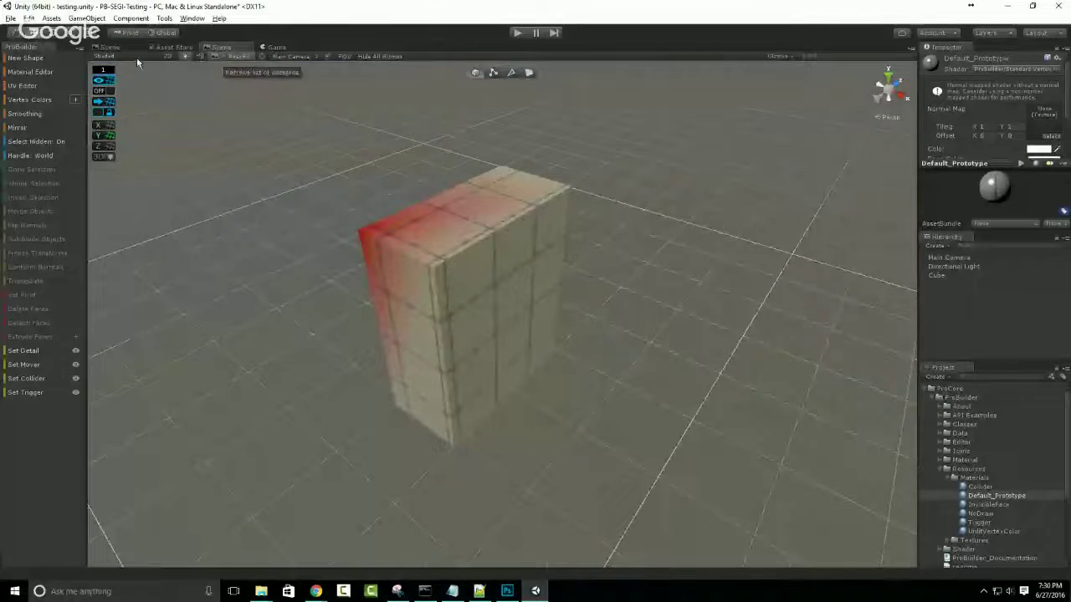
pyautogui.click(106, 48)
pyautogui.moveTo(473, 166); pyautogui.dragTo(394, 296, button='middle')
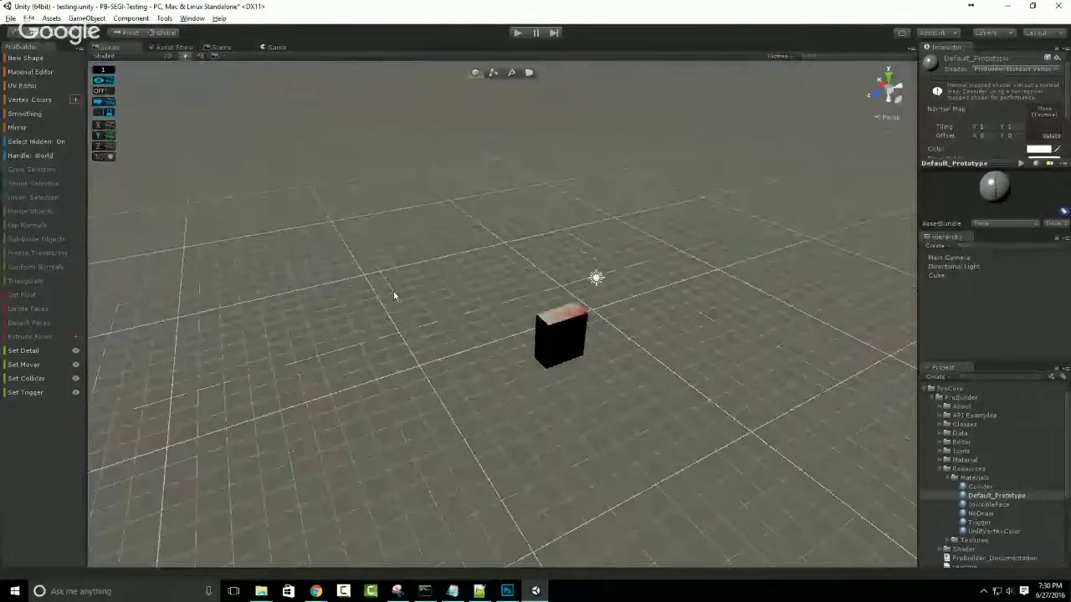
pyautogui.scroll(3, 394, 296)
pyautogui.moveTo(683, 332); pyautogui.dragTo(469, 358, button='middle')
pyautogui.scroll(2, 572, 372)
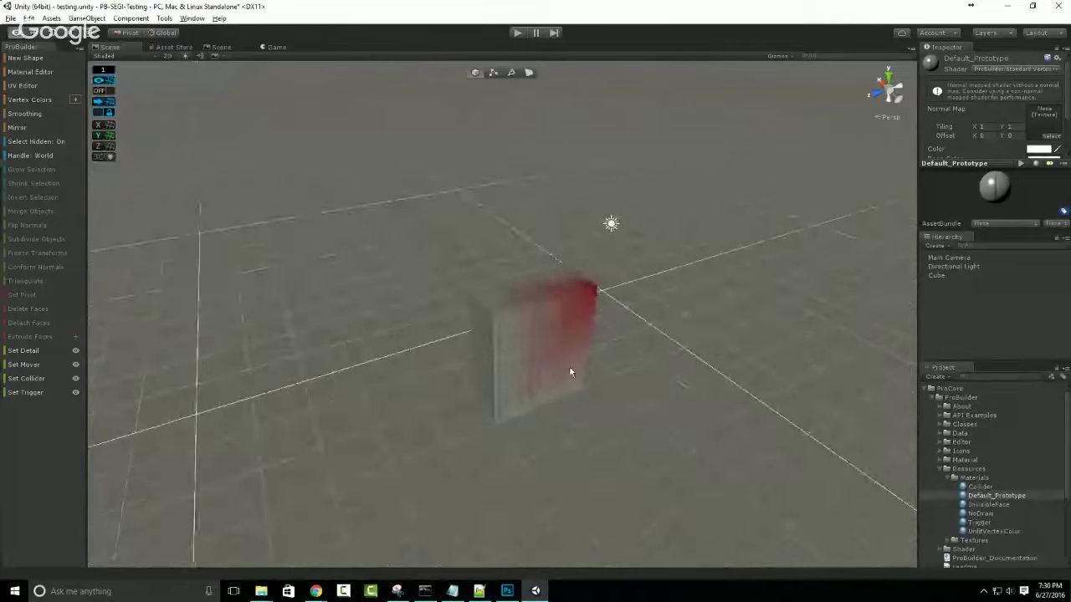
pyautogui.keyDown('alt'); pyautogui.moveTo(571, 372); pyautogui.dragTo(493, 338); pyautogui.keyUp('alt')
pyautogui.click(494, 338)
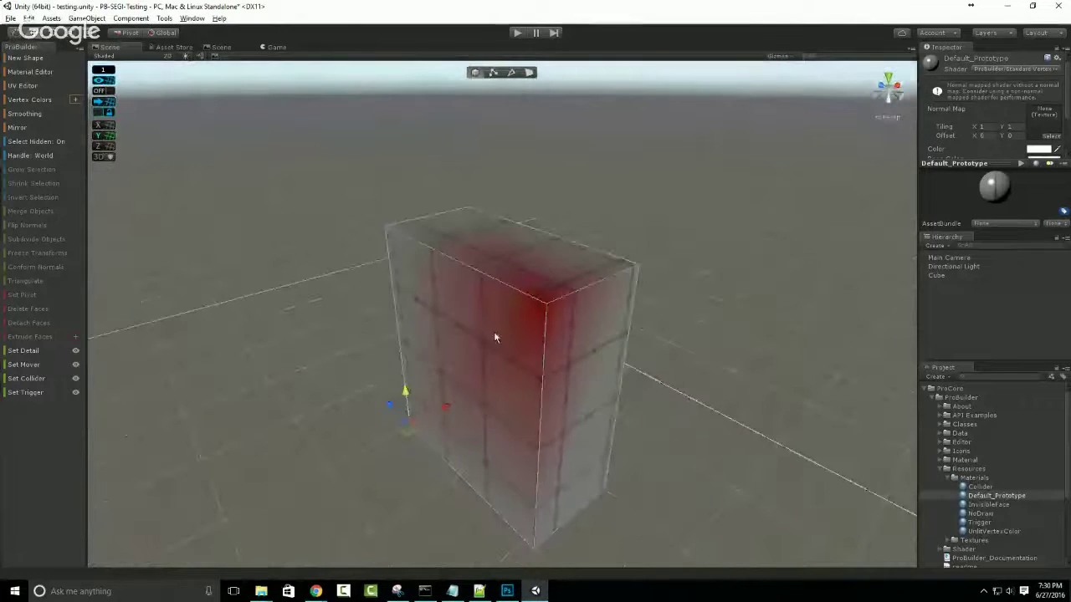
pyautogui.moveTo(494, 338); pyautogui.dragTo(480, 292, button='middle')
pyautogui.scroll(1, 480, 298)
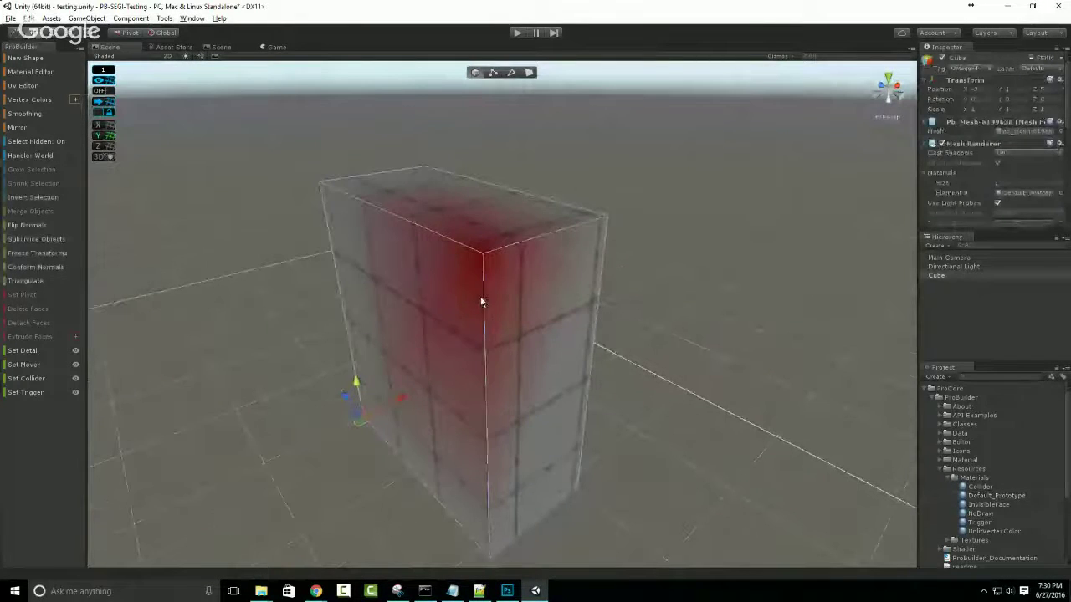
# Open the Vertex Painter, brush green over the block's edges, top and sides, and close the painter.
pyautogui.click(28, 98)
pyautogui.moveTo(477, 240); pyautogui.dragTo(450, 256)
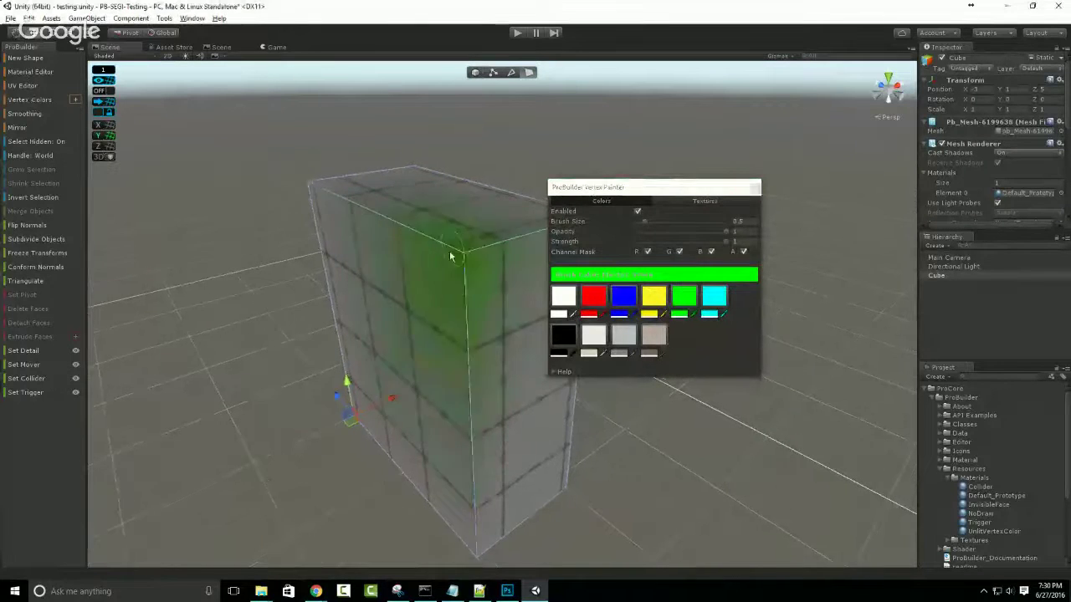
pyautogui.scroll(-3, 450, 256)
pyautogui.moveTo(482, 292)
pyautogui.mouseDown()
pyautogui.moveTo(430, 250)
pyautogui.moveTo(494, 415)
pyautogui.moveTo(485, 460)
pyautogui.mouseUp()
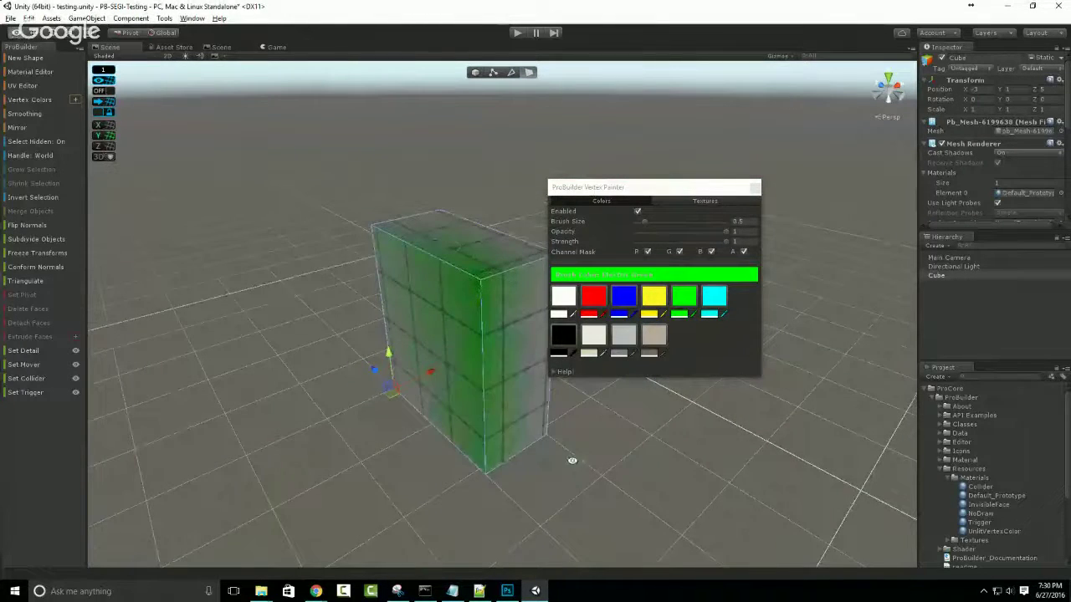
pyautogui.keyDown('alt'); pyautogui.moveTo(572, 460); pyautogui.dragTo(197, 377); pyautogui.keyUp('alt')
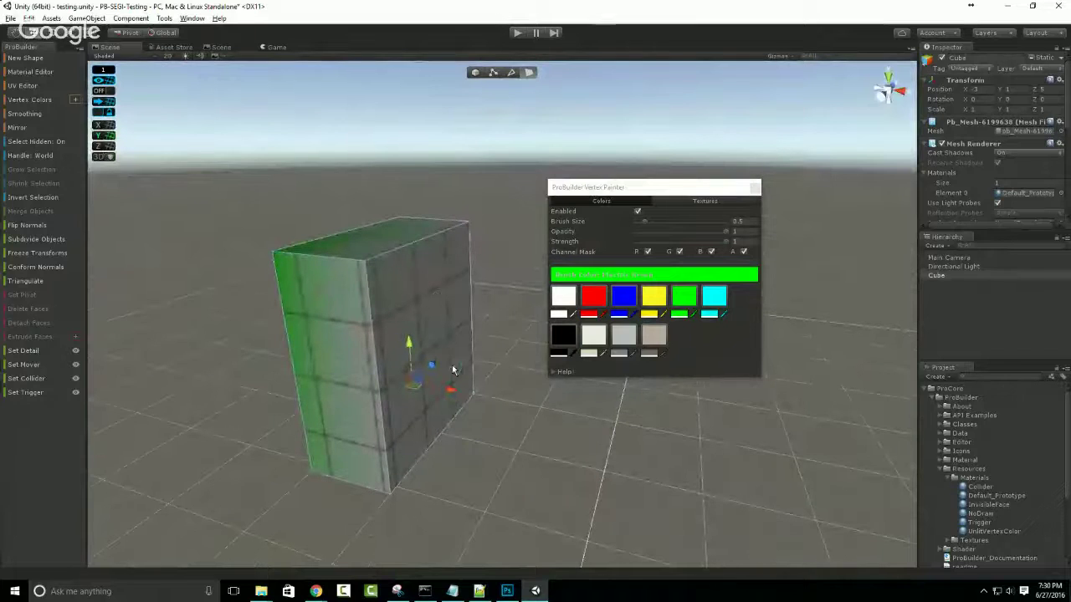
pyautogui.moveTo(453, 370); pyautogui.dragTo(463, 226)
pyautogui.moveTo(383, 253); pyautogui.dragTo(293, 288)
pyautogui.moveTo(289, 314)
pyautogui.keyDown('alt'); pyautogui.mouseDown()
pyautogui.moveTo(292, 325)
pyautogui.moveTo(562, 363)
pyautogui.mouseUp(); pyautogui.keyUp('alt')
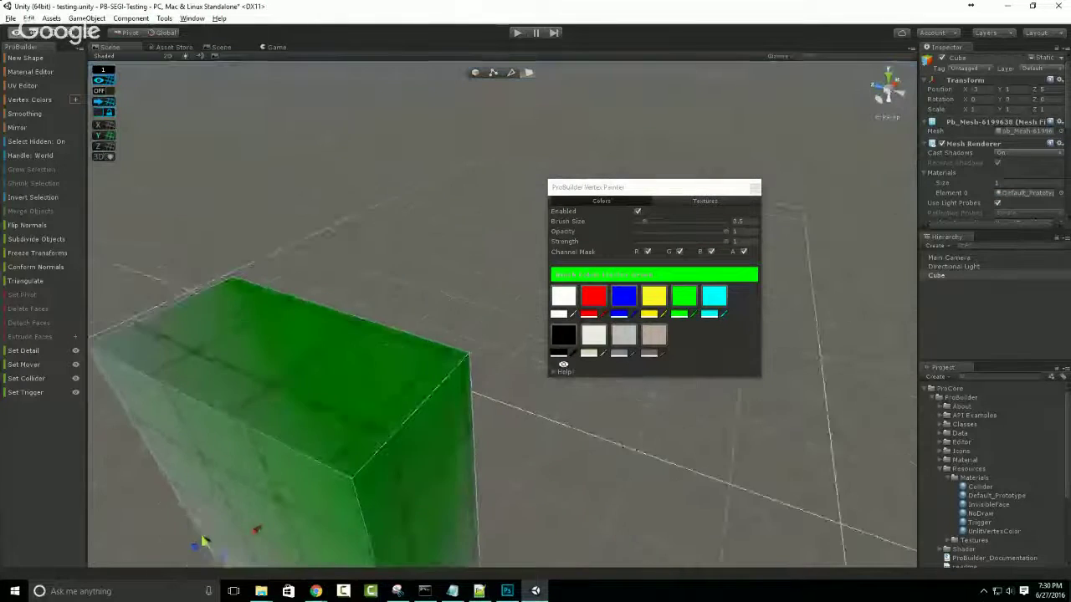
pyautogui.scroll(-3, 368, 330)
pyautogui.moveTo(368, 330); pyautogui.dragTo(391, 255, button='middle')
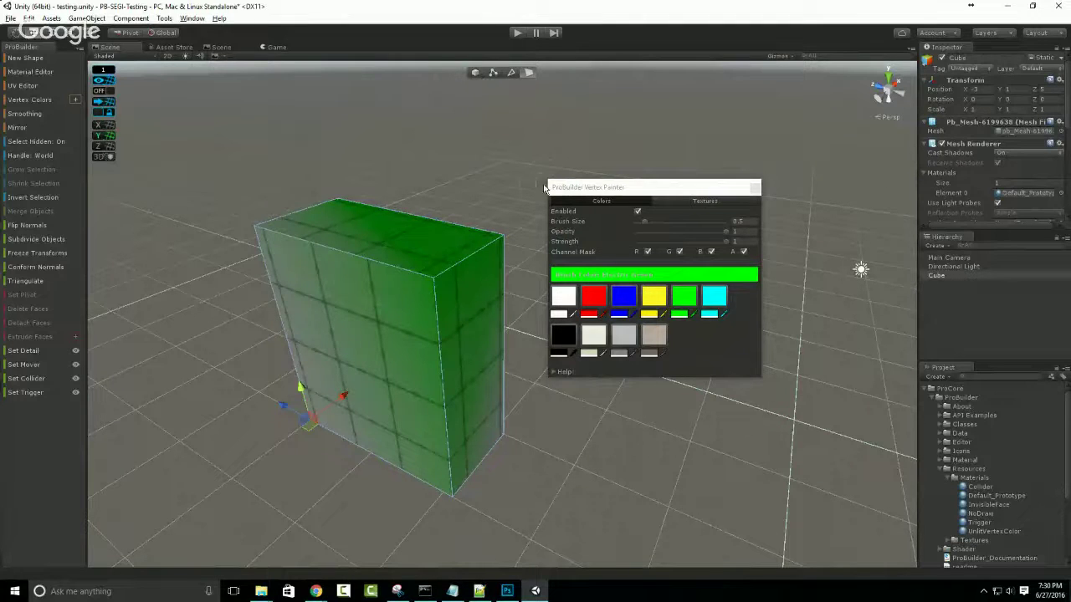
pyautogui.click(756, 186)
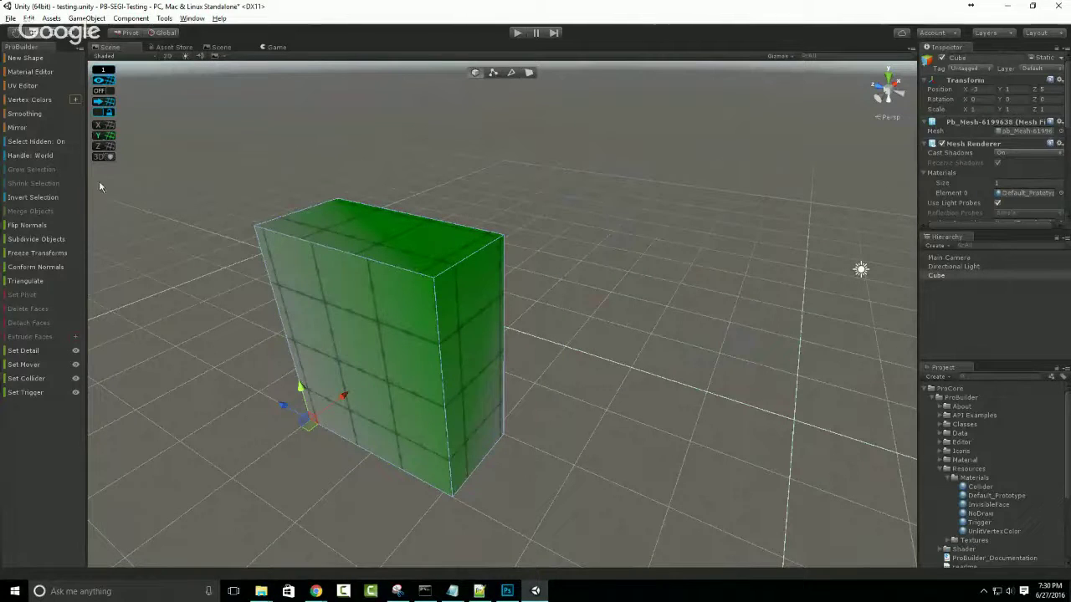
# Subdivide the block twice and return to the Scene view without post effects.
pyautogui.keyDown('alt'); pyautogui.moveTo(99, 186); pyautogui.dragTo(379, 275); pyautogui.keyUp('alt')
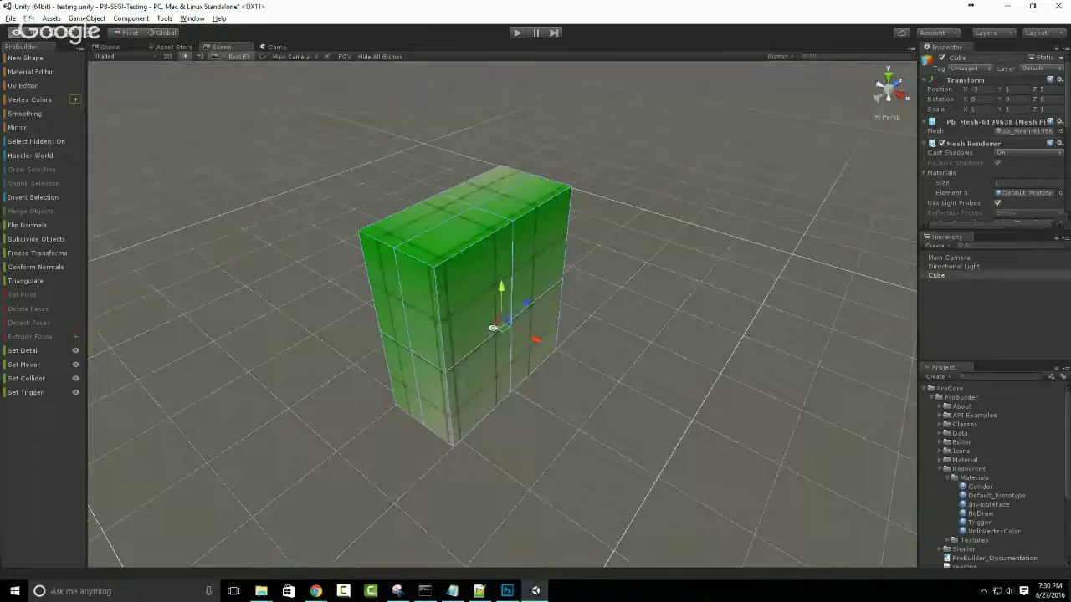
pyautogui.hotkey('ctrl', 'shift', 's')
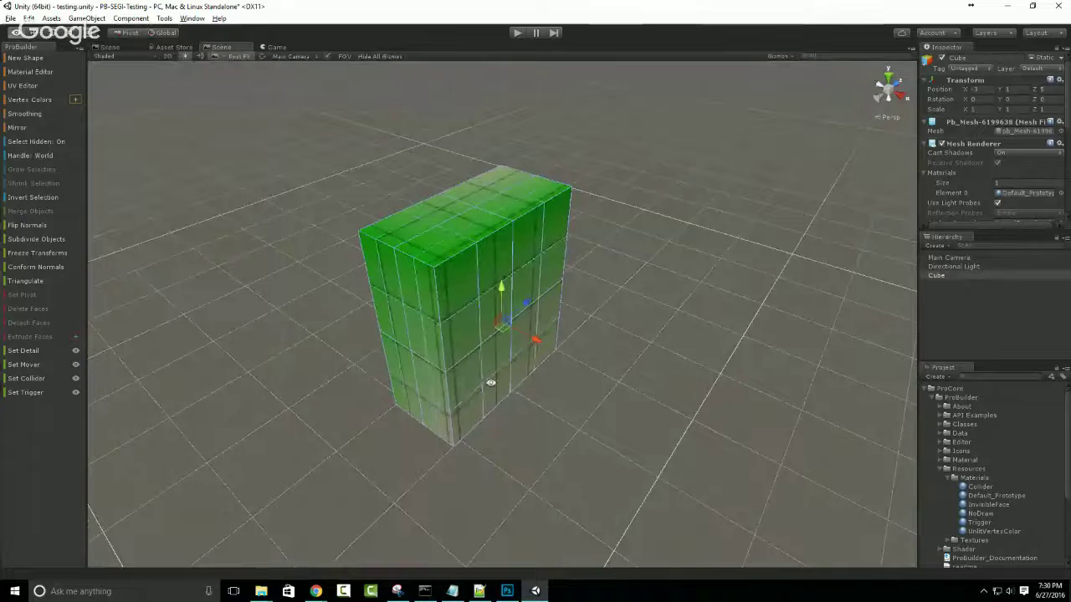
pyautogui.click(112, 48)
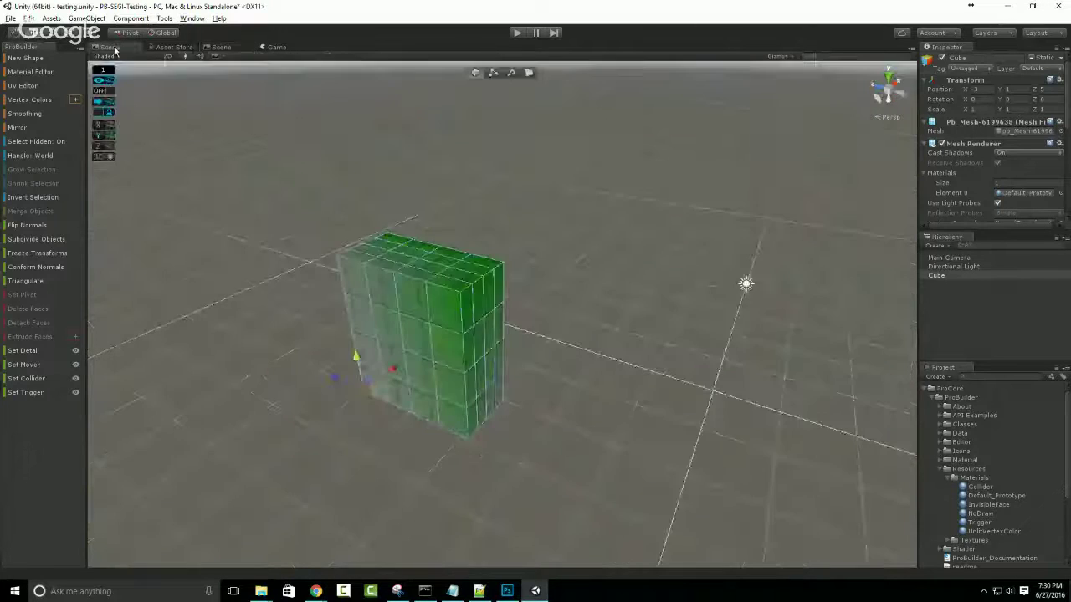
pyautogui.keyDown('alt'); pyautogui.moveTo(306, 348); pyautogui.dragTo(253, 348); pyautogui.keyUp('alt')
pyautogui.scroll(5, 385, 355)
pyautogui.keyDown('alt'); pyautogui.moveTo(385, 355); pyautogui.dragTo(493, 339); pyautogui.keyUp('alt')
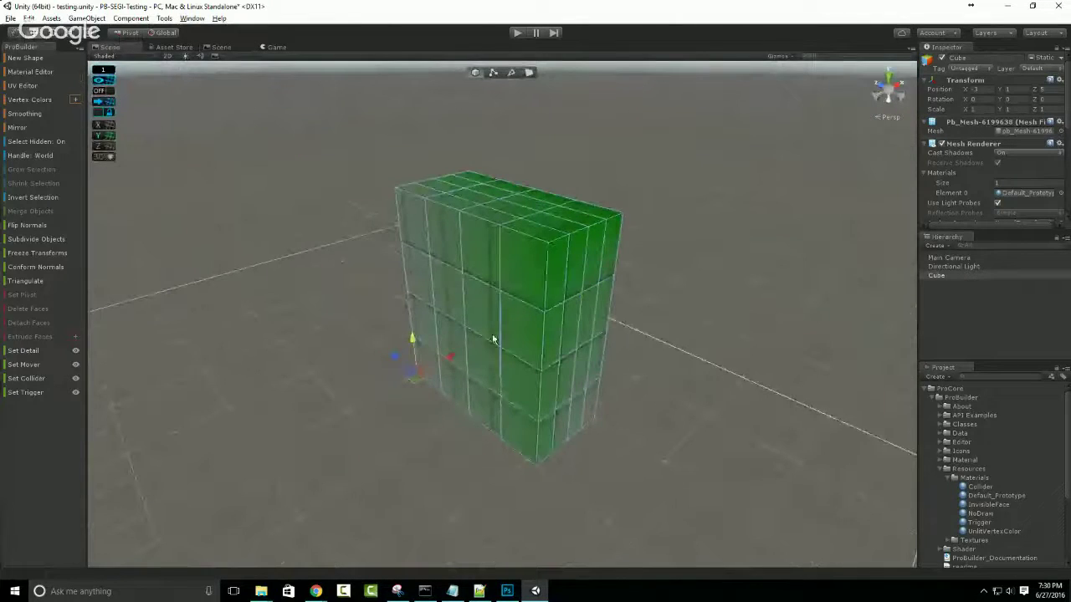
# Set the Vertex Color Editor type to Palette, open that editor, and close the options window.
pyautogui.click(74, 100)
pyautogui.click(198, 204)
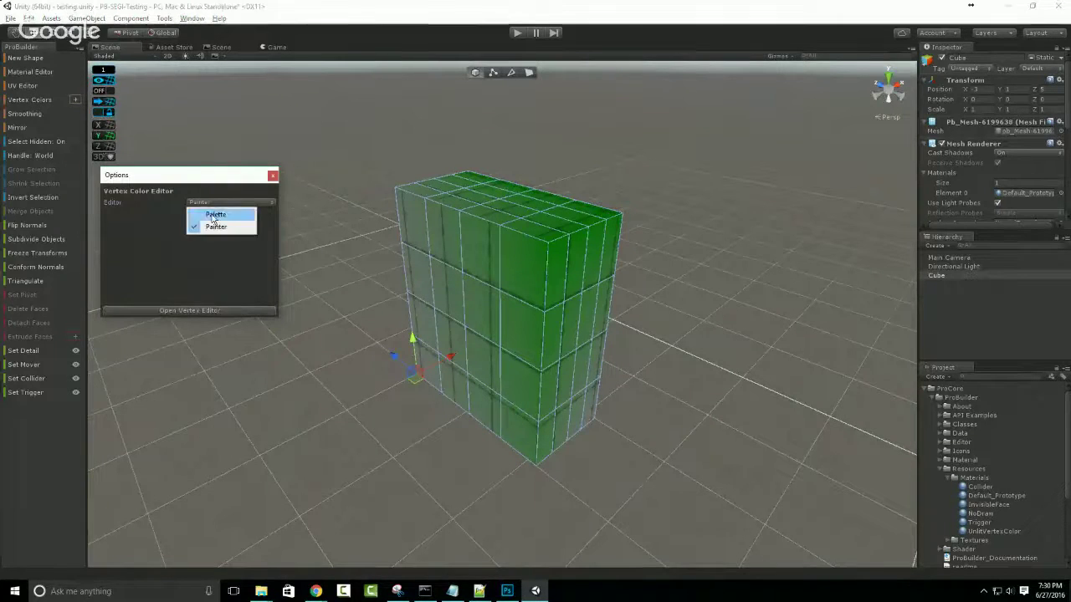
pyautogui.click(215, 215)
pyautogui.moveTo(241, 177); pyautogui.dragTo(272, 152)
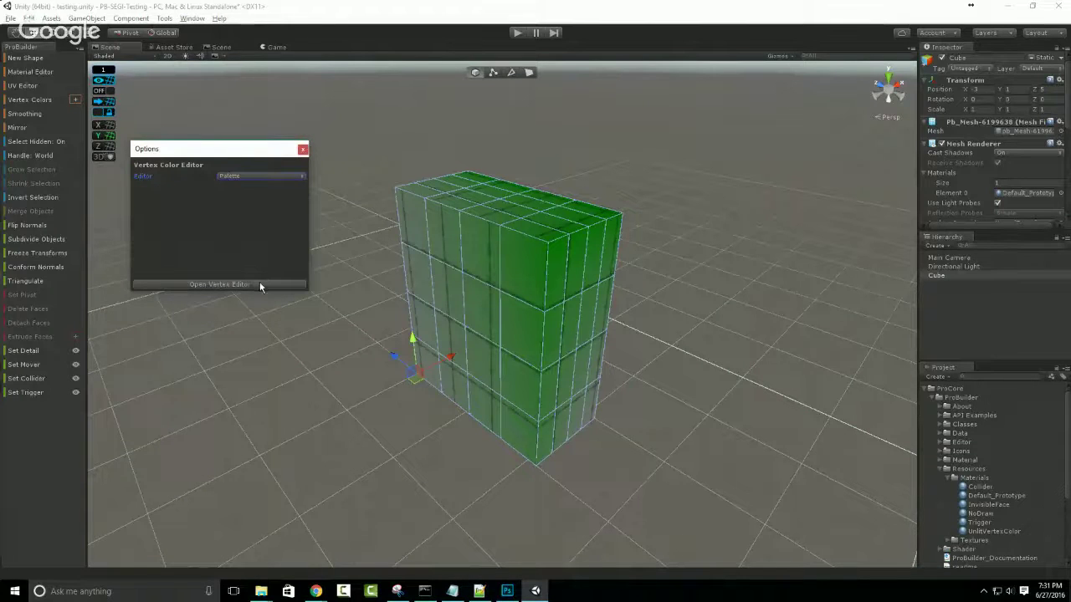
pyautogui.click(260, 285)
pyautogui.click(303, 148)
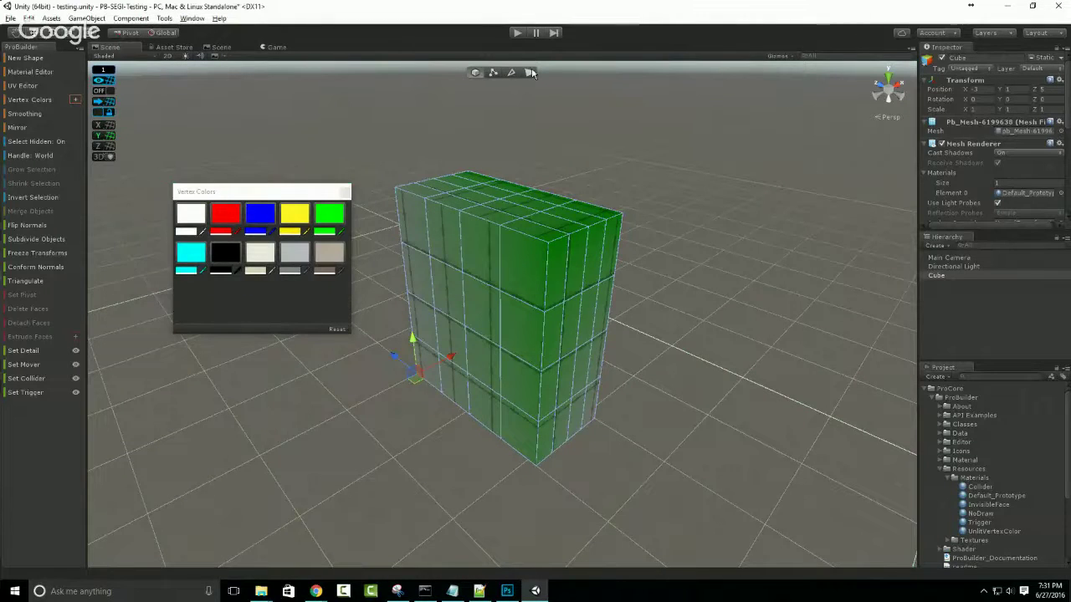
# In face mode, select several faces near the wide side's upper corner and set their vertex colour to blue.
pyautogui.click(529, 73)
pyautogui.click(483, 244)
pyautogui.keyDown('shift'); pyautogui.click(532, 272); pyautogui.keyUp('shift')
pyautogui.keyDown('shift'); pyautogui.click(521, 360); pyautogui.keyUp('shift')
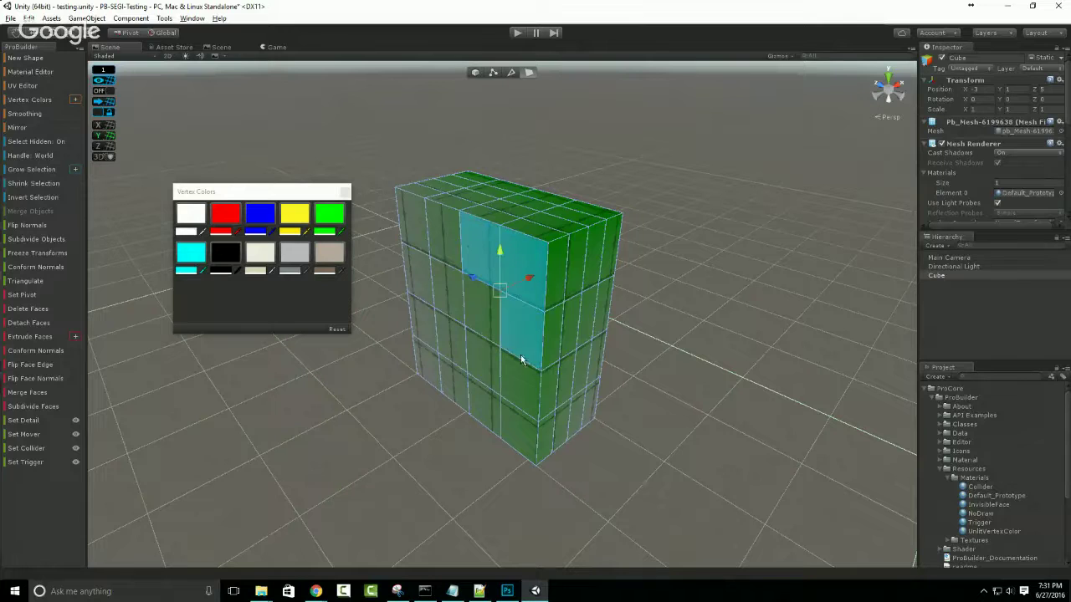
pyautogui.click(260, 215)
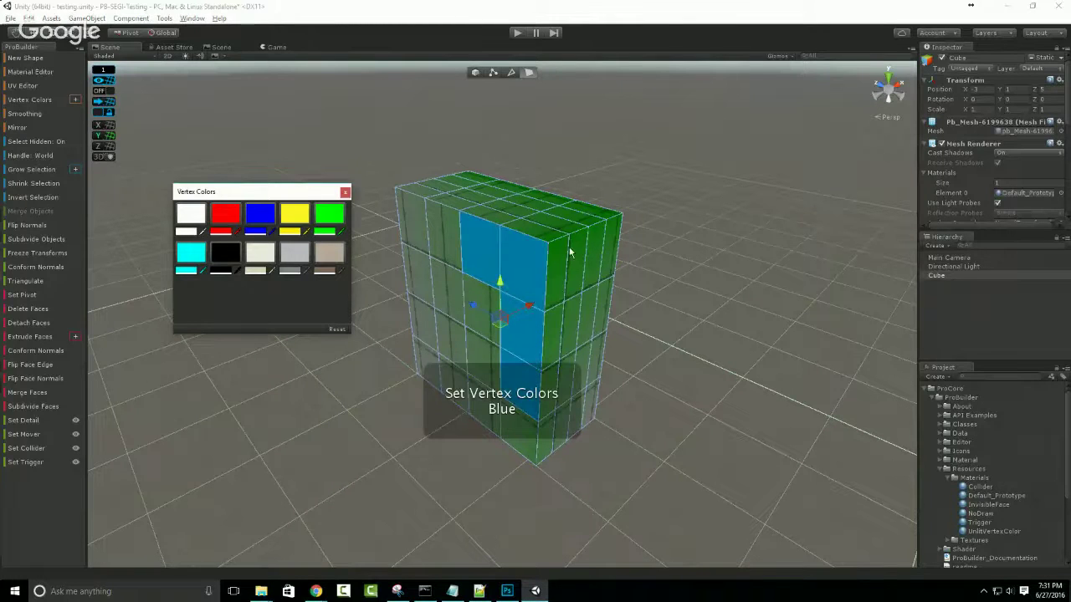
# Select faces around the block's upper corner, leave face editing, and delete the whole block.
pyautogui.click(569, 252)
pyautogui.keyDown('alt'); pyautogui.moveTo(569, 253); pyautogui.dragTo(487, 249); pyautogui.keyUp('alt')
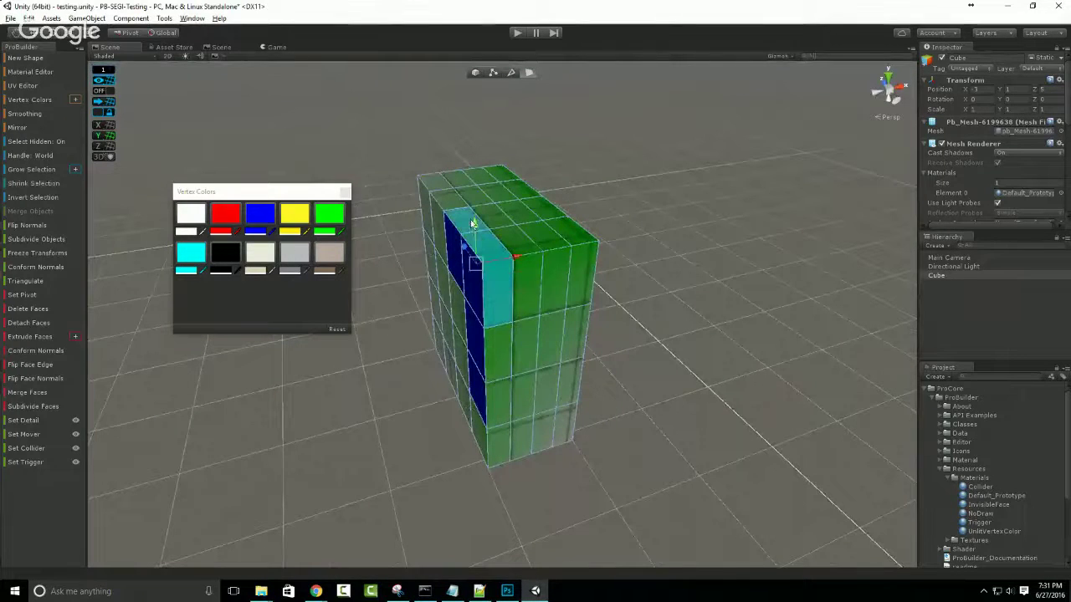
pyautogui.press('Escape')
pyautogui.press('Delete')
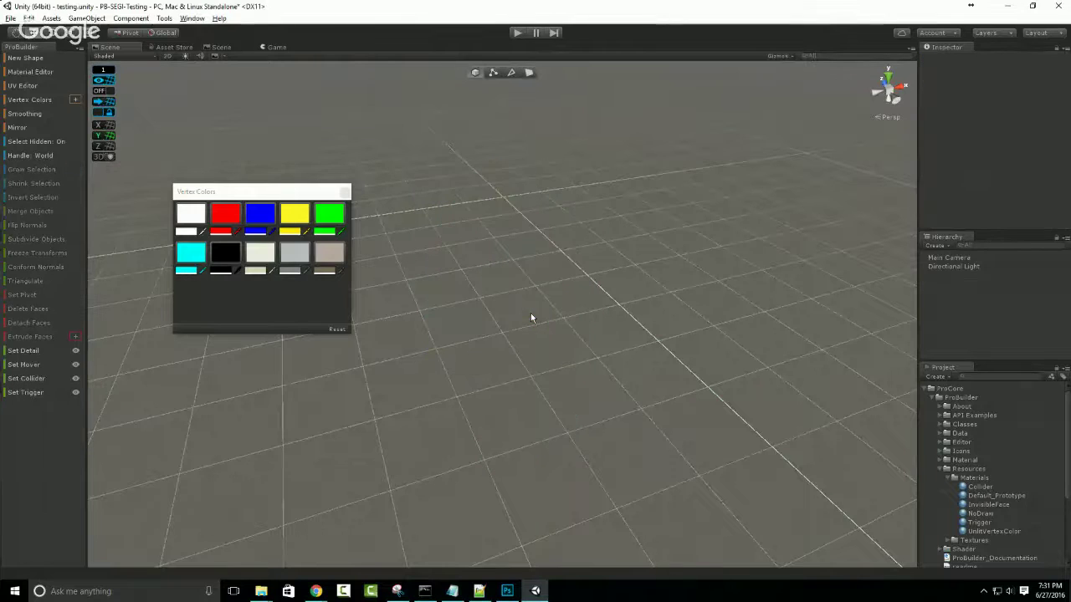
# Create a new cube and extrude one of its side faces into a long bar.
pyautogui.hotkey('ctrl', 'z')
pyautogui.keyDown('alt'); pyautogui.moveTo(495, 317); pyautogui.dragTo(506, 226); pyautogui.keyUp('alt')
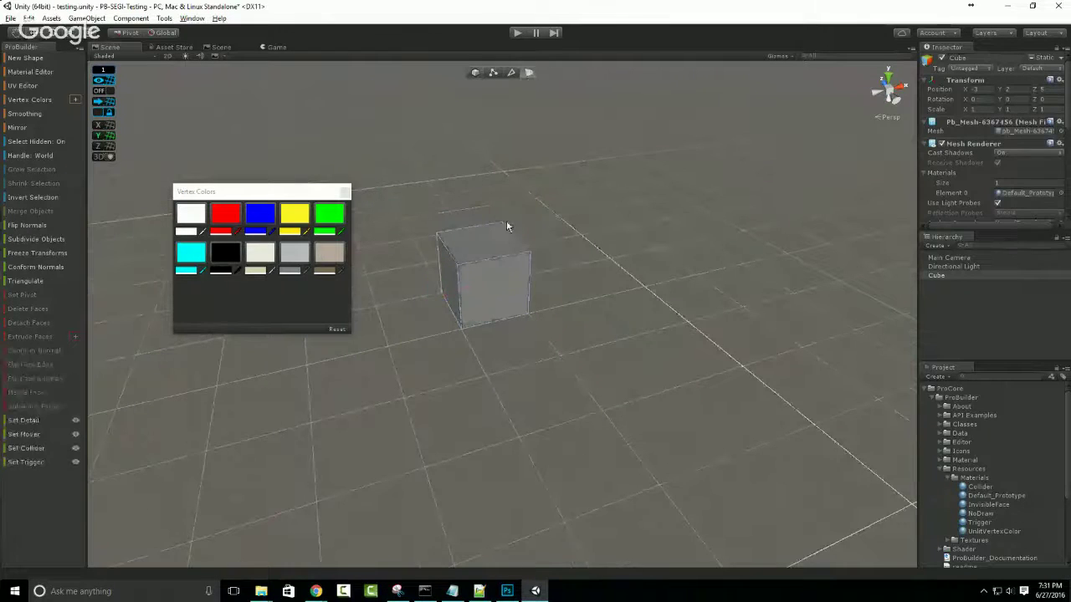
pyautogui.click(494, 287)
pyautogui.keyDown('alt'); pyautogui.moveTo(494, 288); pyautogui.dragTo(558, 365); pyautogui.keyUp('alt')
pyautogui.moveTo(461, 293); pyautogui.dragTo(780, 408)
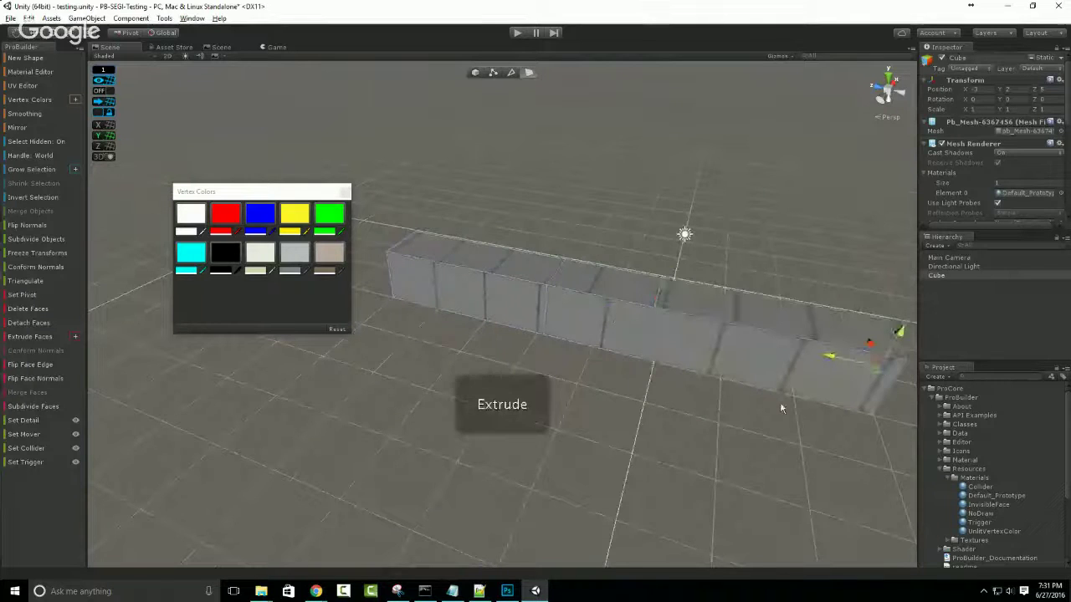
# Extrude the side faces at the bar's far end outward to form two wide wings.
pyautogui.moveTo(782, 409); pyautogui.dragTo(644, 358, button='middle')
pyautogui.click(643, 325)
pyautogui.keyDown('alt'); pyautogui.moveTo(642, 324); pyautogui.dragTo(574, 368); pyautogui.keyUp('alt')
pyautogui.keyDown('shift'); pyautogui.moveTo(578, 329); pyautogui.dragTo(457, 426); pyautogui.keyUp('shift')
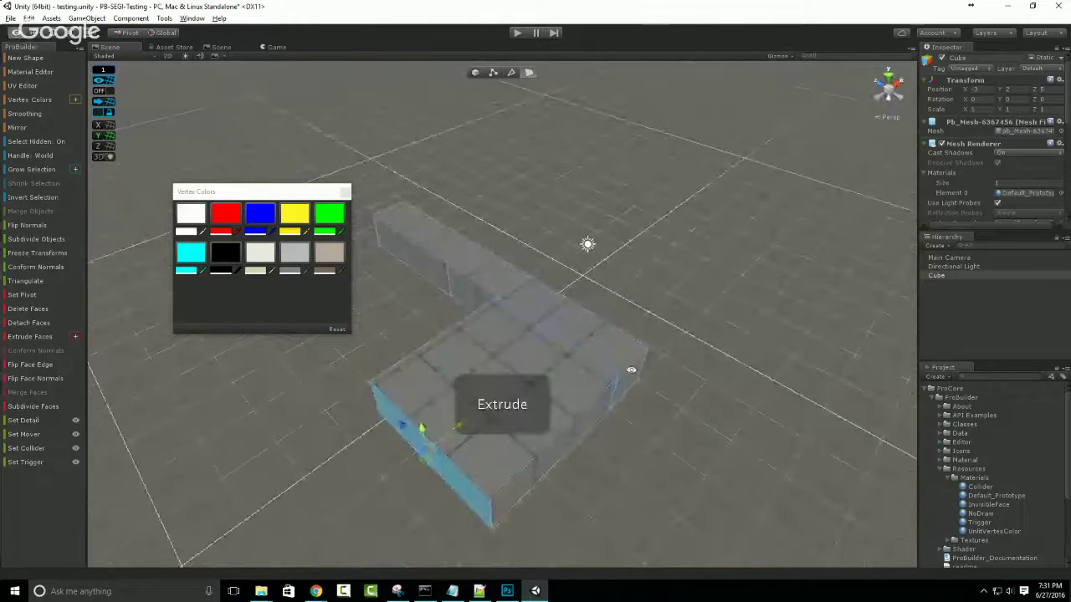
pyautogui.keyDown('alt'); pyautogui.moveTo(632, 370); pyautogui.dragTo(615, 297); pyautogui.keyUp('alt')
pyautogui.click(479, 334)
# Set the vertex colours of the top faces to yellow and green on the two wings and red on the narrow bar.
pyautogui.click(615, 297)
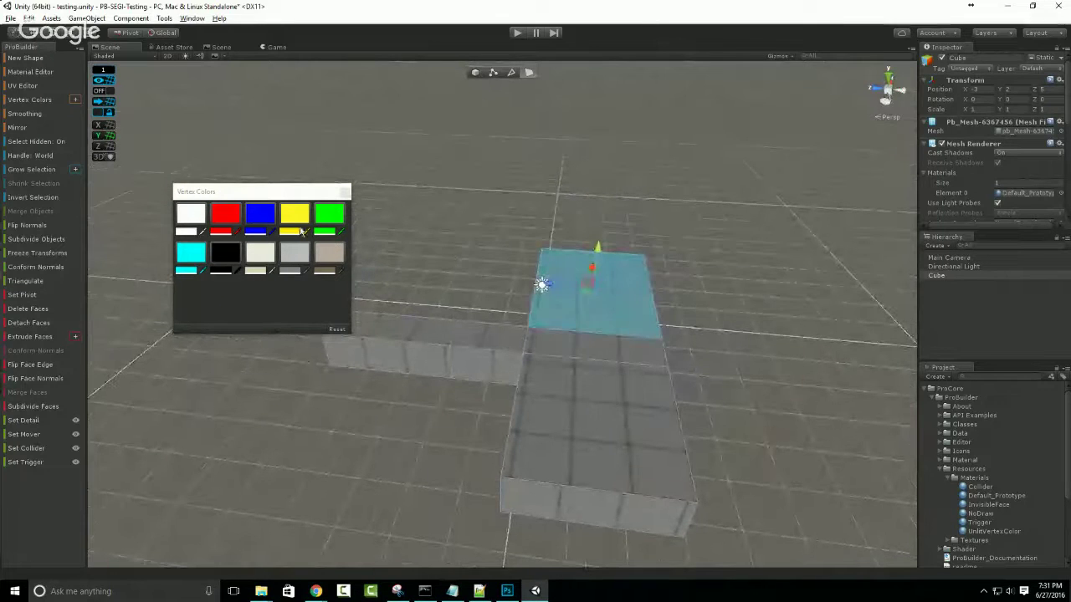
pyautogui.click(300, 227)
pyautogui.click(493, 306)
pyautogui.click(543, 423)
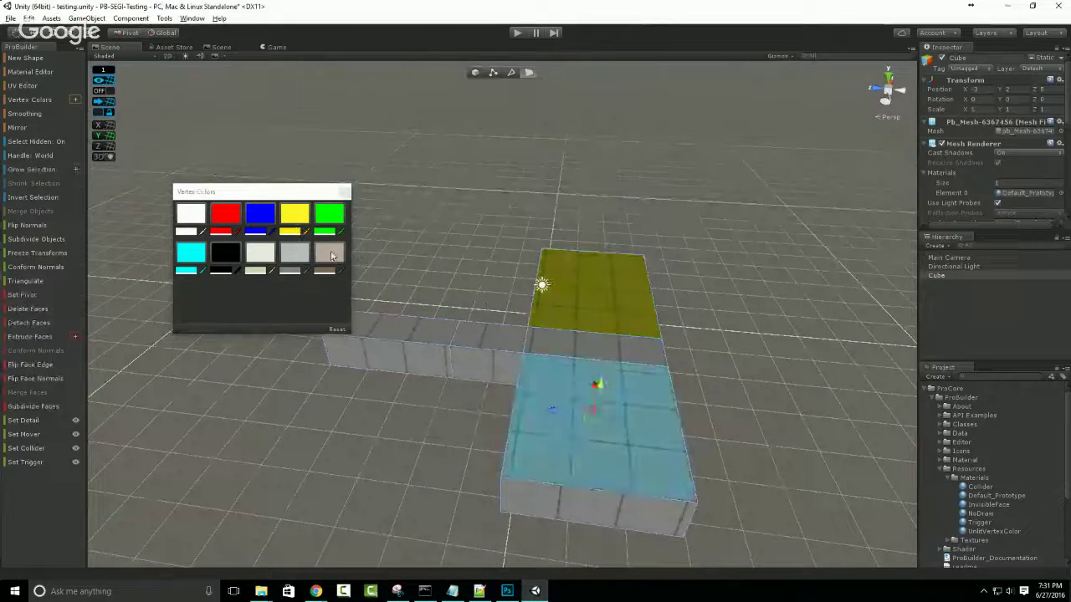
pyautogui.click(329, 216)
pyautogui.click(416, 309)
pyautogui.click(407, 333)
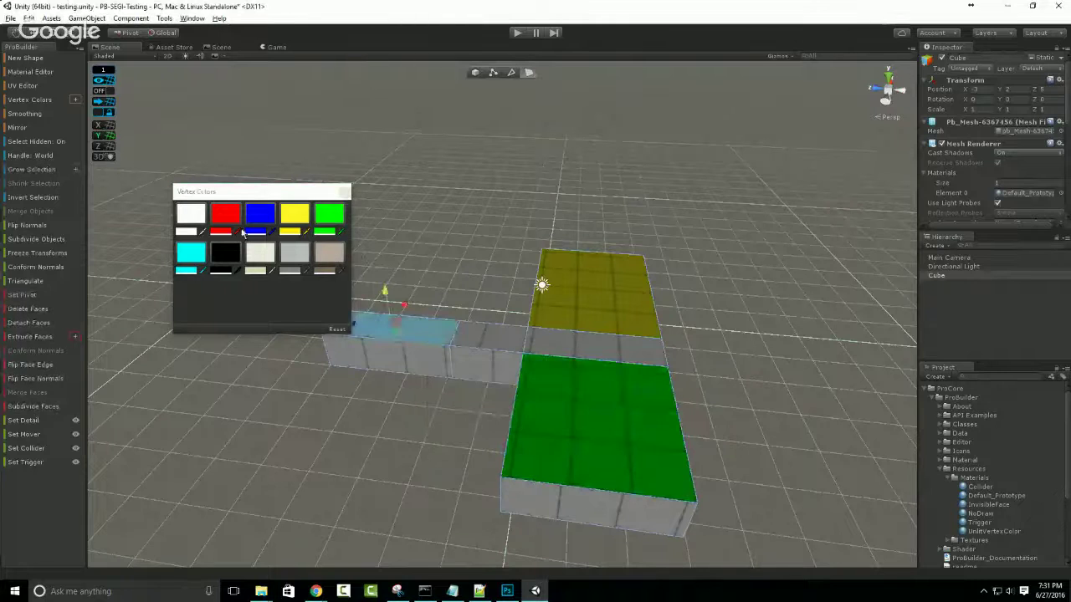
pyautogui.click(226, 217)
# Deselect the coloured shape, leave face editing, and close the Vertex Colors palette.
pyautogui.keyDown('alt'); pyautogui.moveTo(476, 264); pyautogui.dragTo(526, 276); pyautogui.keyUp('alt')
pyautogui.click(493, 289)
pyautogui.keyDown('alt'); pyautogui.moveTo(459, 341); pyautogui.dragTo(580, 342); pyautogui.keyUp('alt')
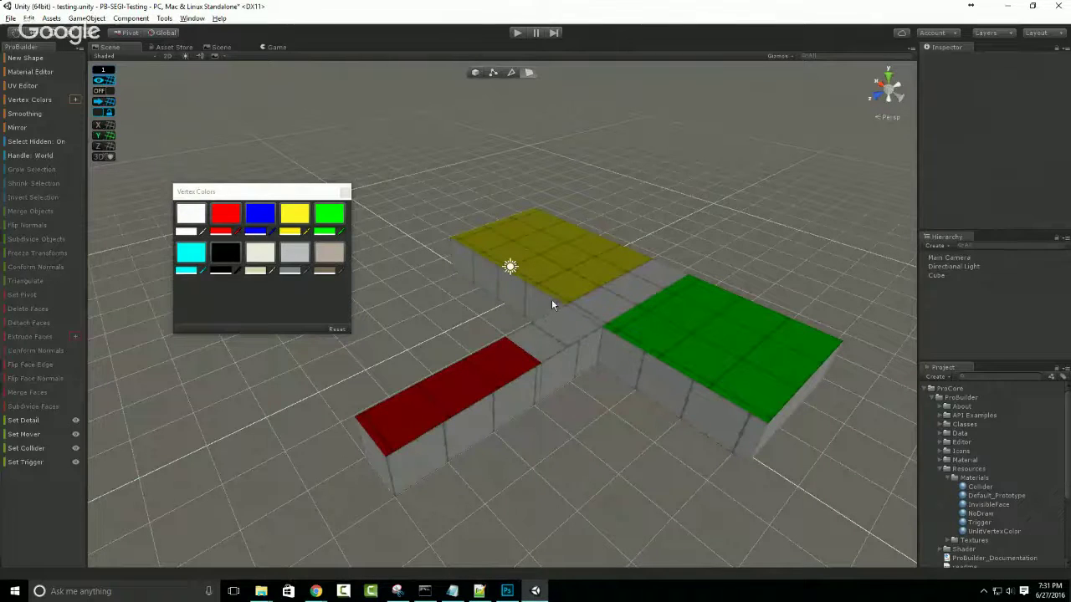
pyautogui.press('Escape')
pyautogui.click(345, 193)
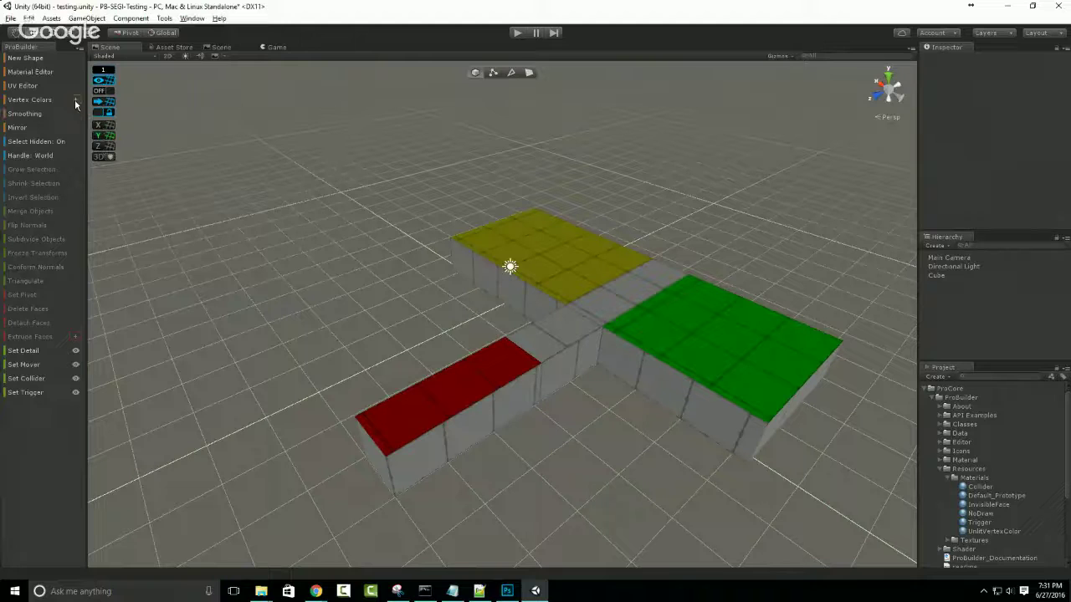
# Open the vertex color palette editor, look over its color swatches and close it.
pyautogui.click(74, 100)
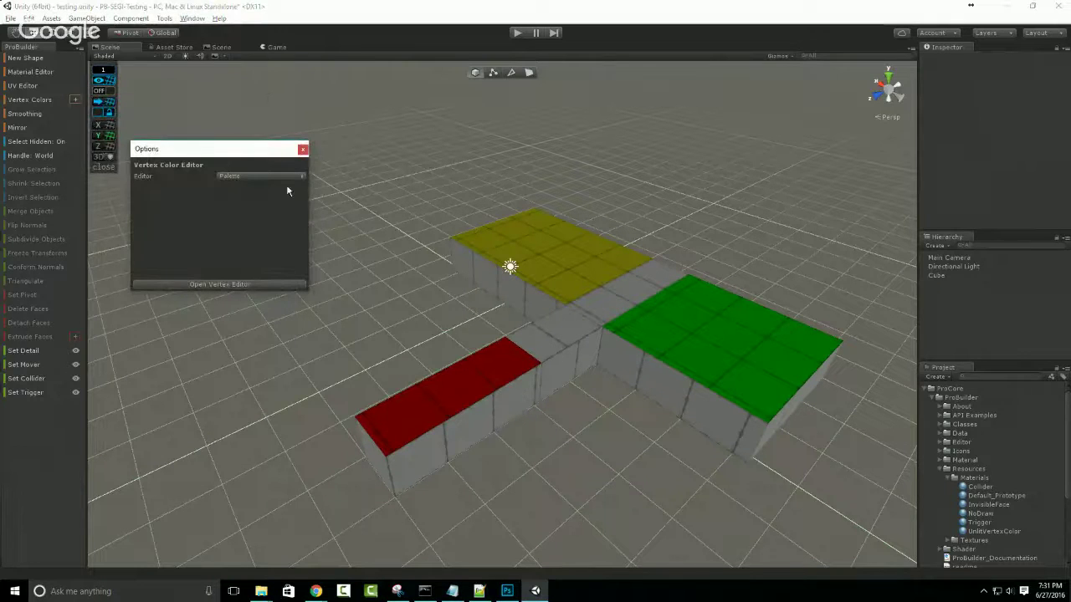
pyautogui.click(242, 284)
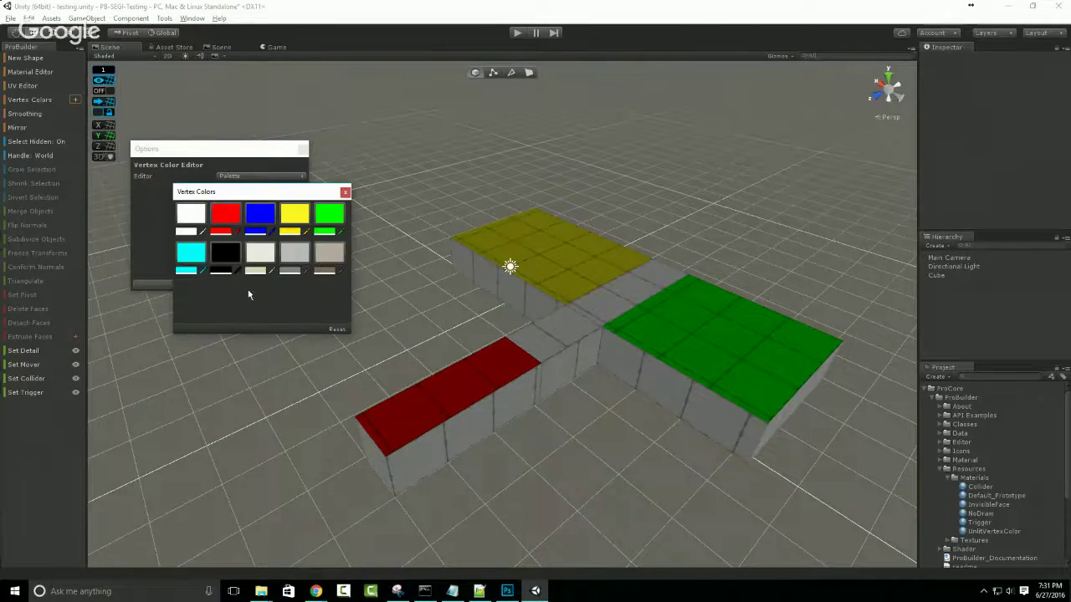
pyautogui.moveTo(296, 192); pyautogui.dragTo(421, 199)
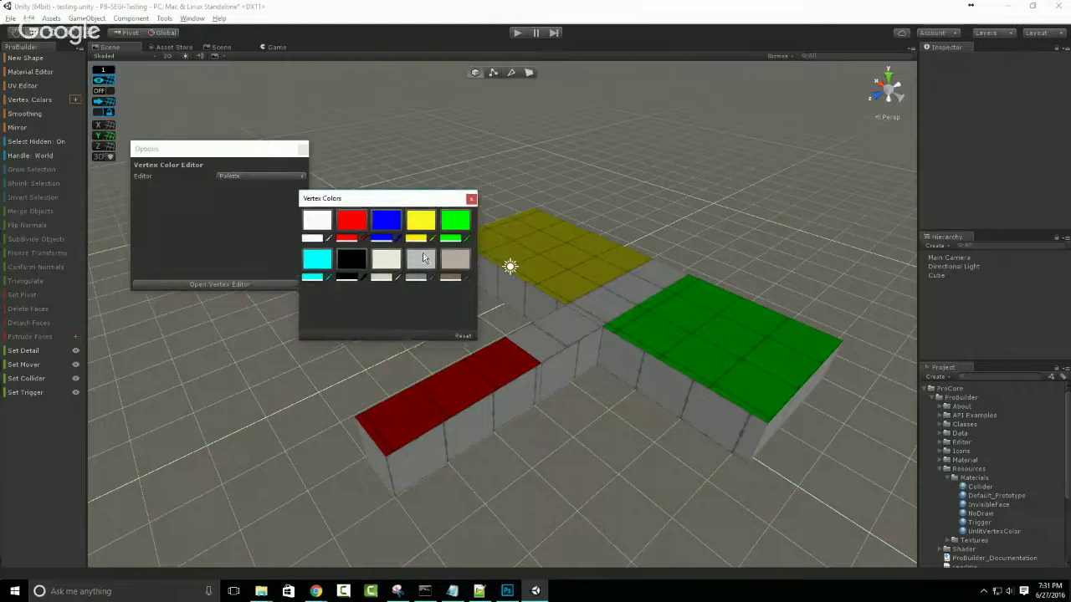
pyautogui.click(471, 198)
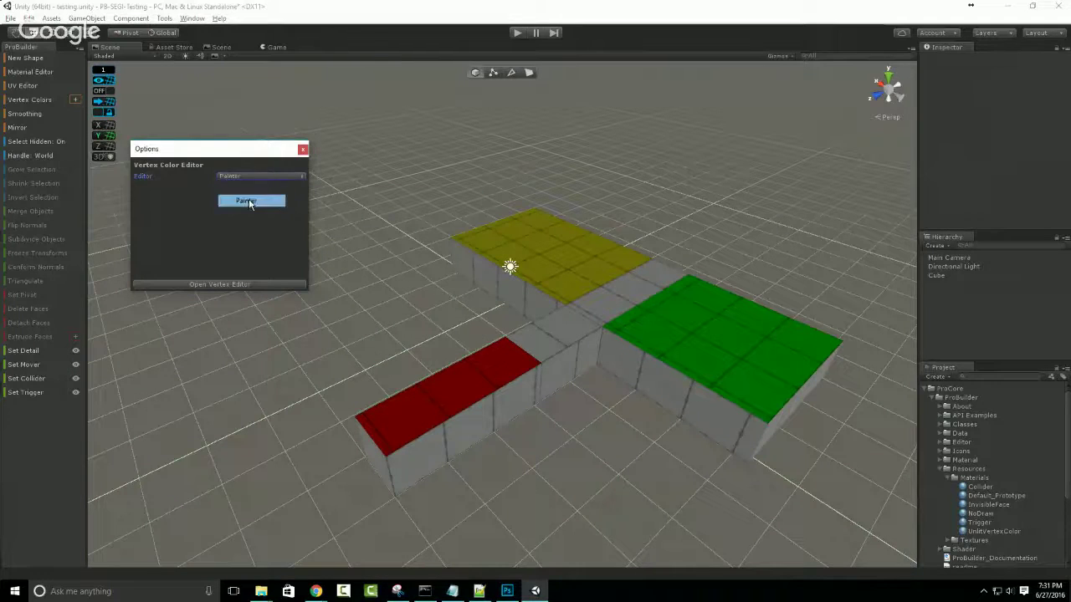
# Switch the vertex color editor to Painter and paint cyan over the mesh's inner corner and the red arm's side edges.
pyautogui.click(246, 201)
pyautogui.scroll(2, 426, 209)
pyautogui.click(217, 285)
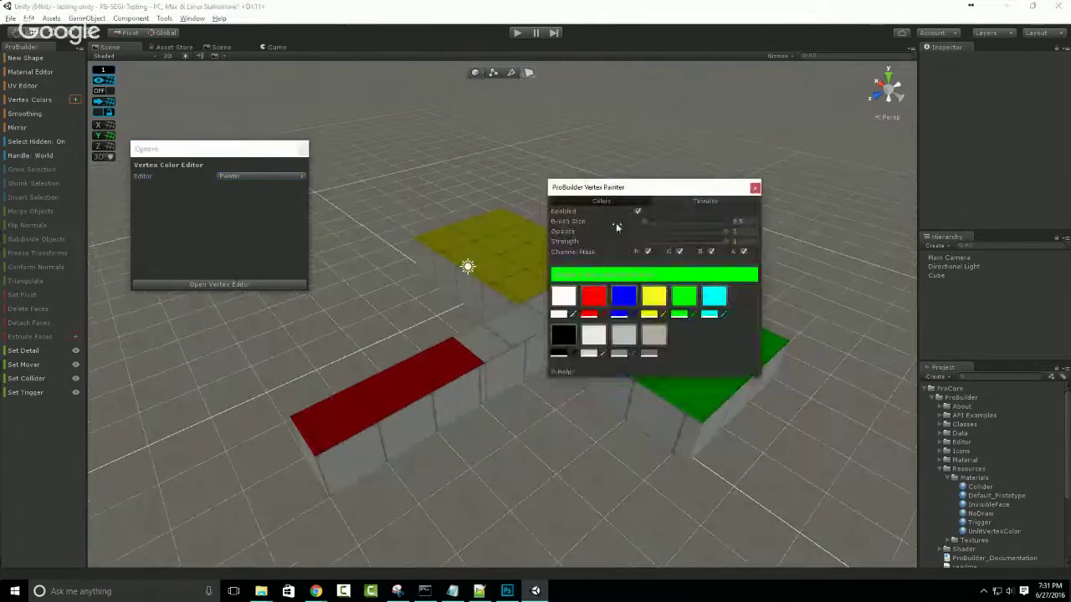
pyautogui.moveTo(433, 172); pyautogui.dragTo(399, 164, button='middle')
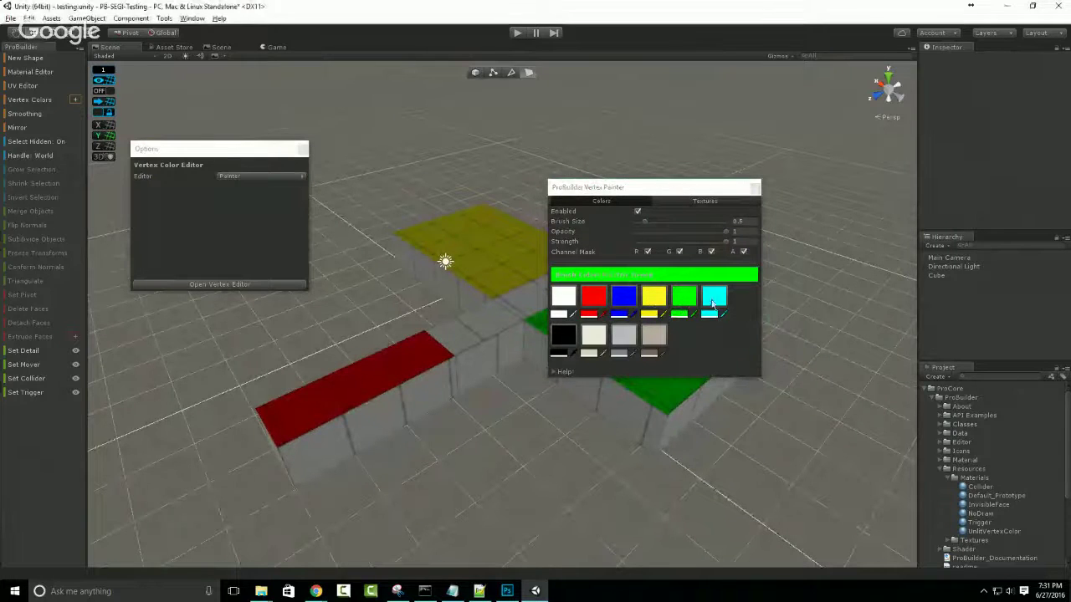
pyautogui.click(713, 296)
pyautogui.moveTo(481, 325); pyautogui.dragTo(420, 360)
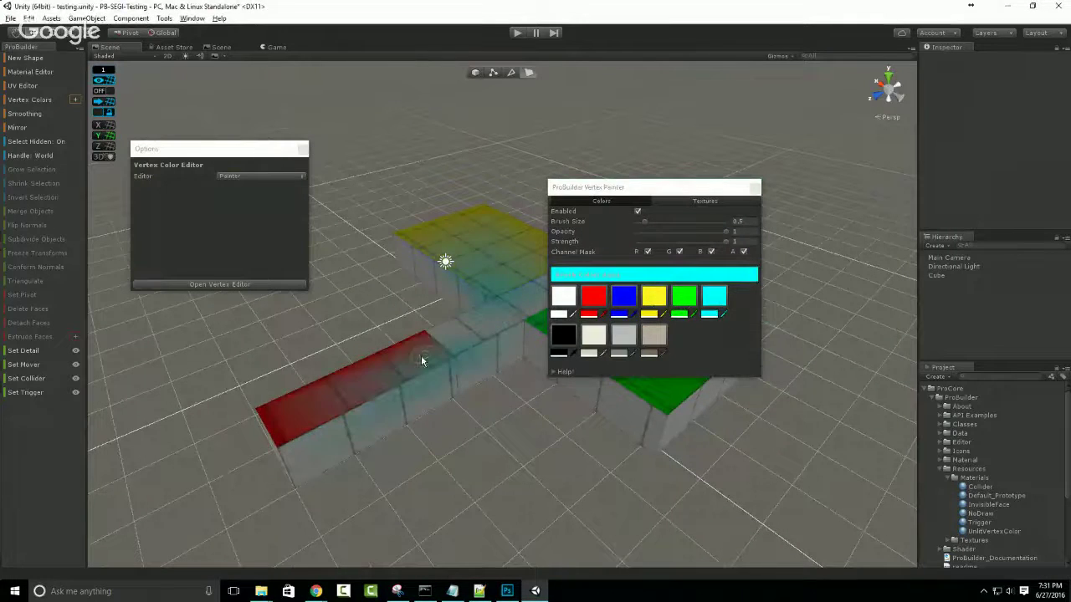
pyautogui.click(316, 434)
pyautogui.click(754, 189)
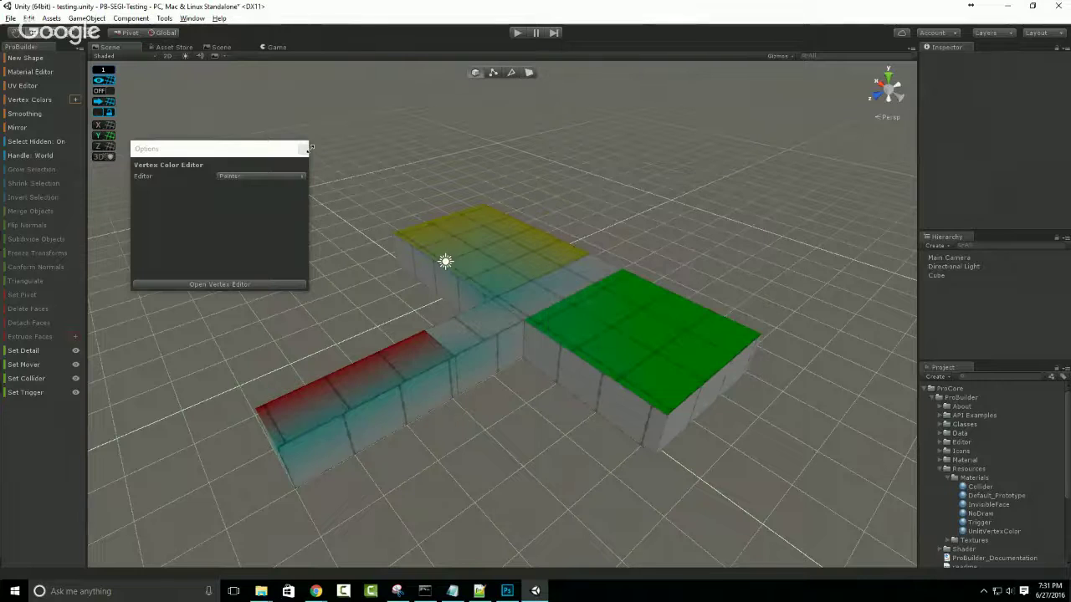
# Set the Default_Prototype material's shader to Standard.
pyautogui.keyDown('alt'); pyautogui.moveTo(691, 218); pyautogui.dragTo(544, 153); pyautogui.keyUp('alt')
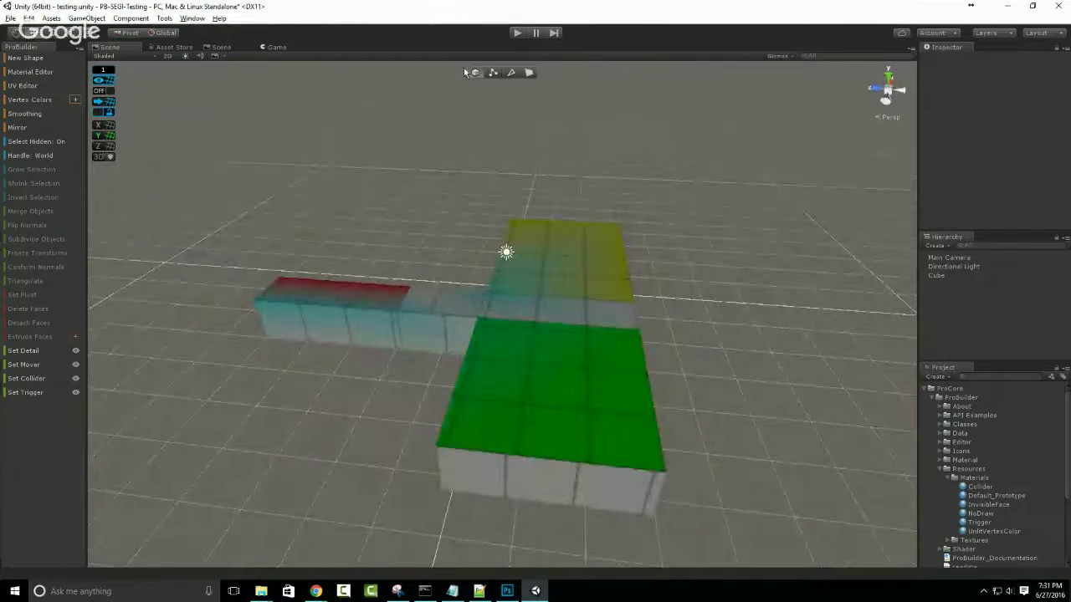
pyautogui.keyDown('alt'); pyautogui.moveTo(422, 205); pyautogui.dragTo(645, 213); pyautogui.keyUp('alt')
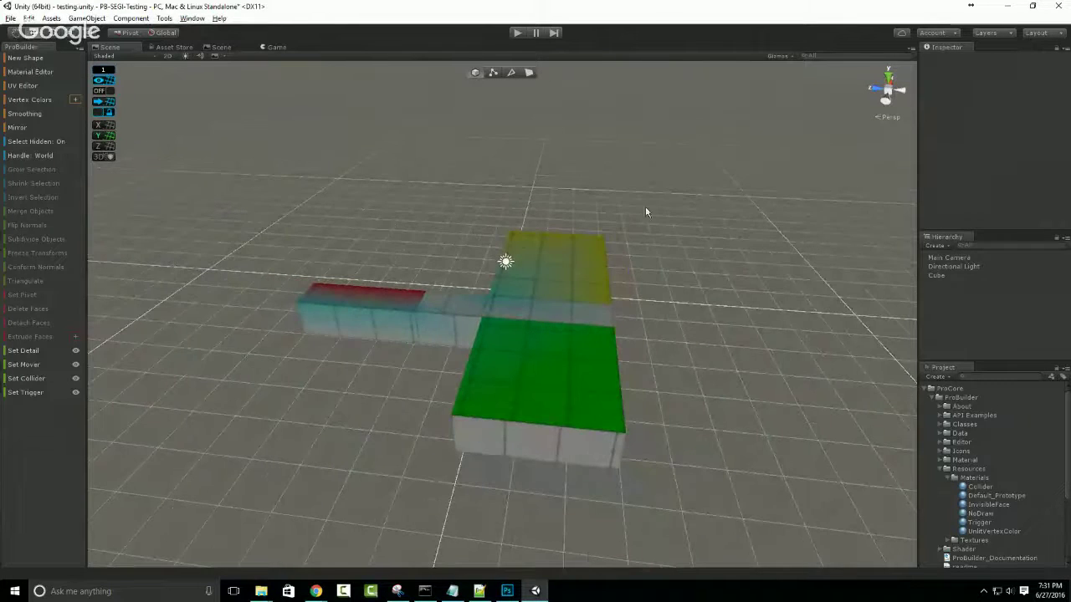
pyautogui.click(995, 496)
pyautogui.click(1021, 69)
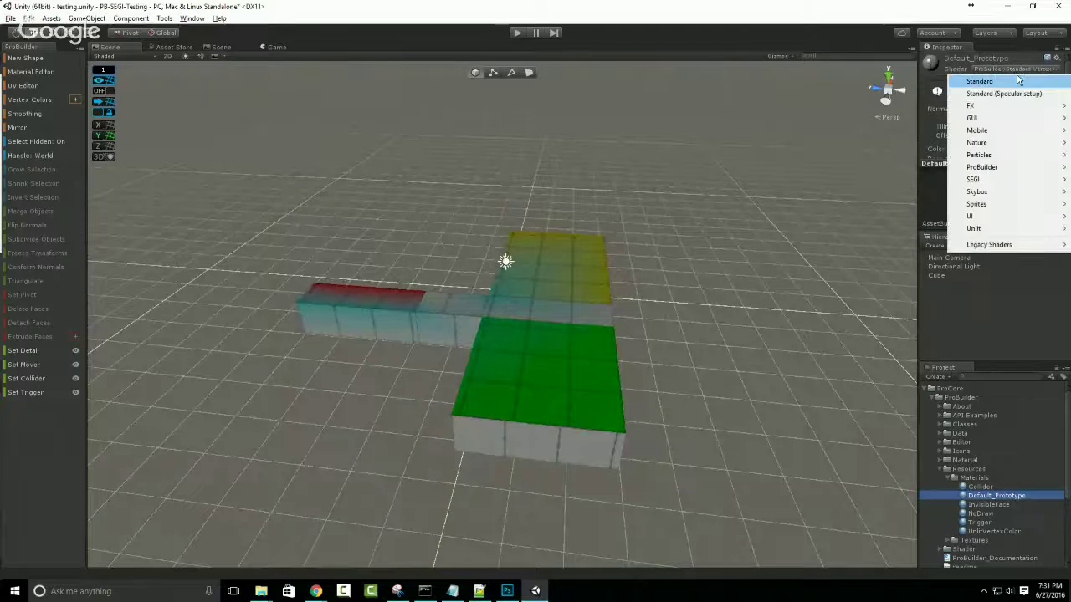
pyautogui.click(1011, 82)
pyautogui.keyDown('alt'); pyautogui.moveTo(689, 162); pyautogui.dragTo(507, 167); pyautogui.keyUp('alt')
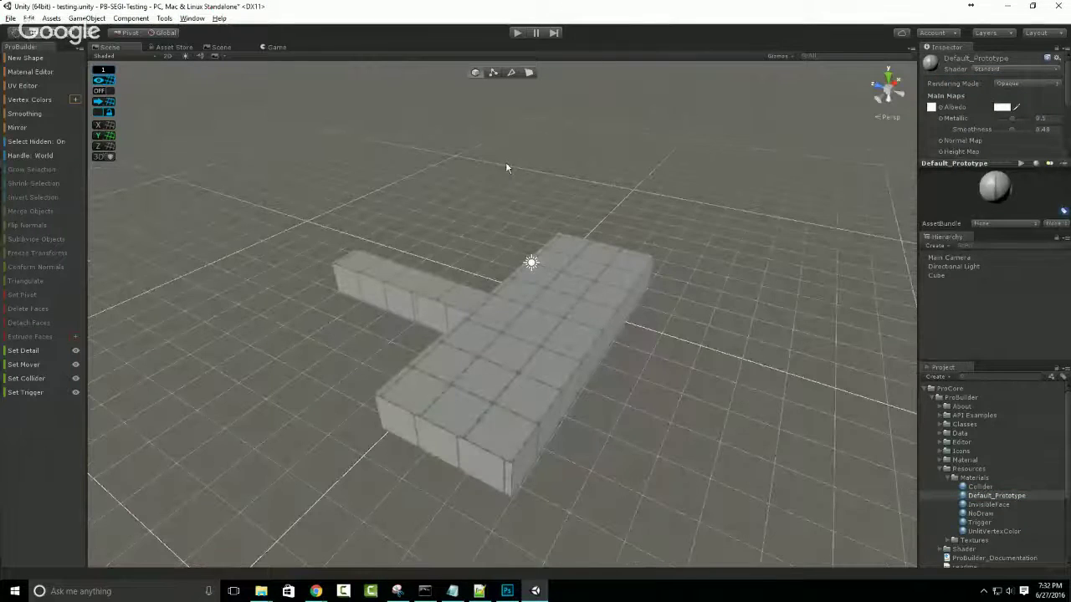
# Switch to the second scene view and delete the Cube mesh.
pyautogui.click(209, 49)
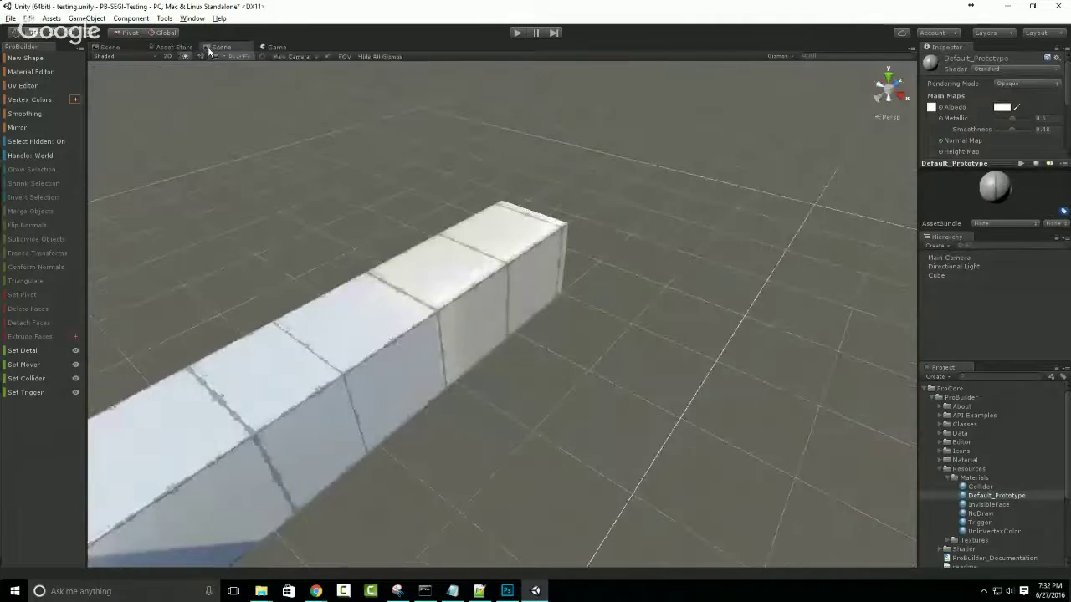
pyautogui.keyDown('alt'); pyautogui.moveTo(209, 214); pyautogui.dragTo(469, 91); pyautogui.keyUp('alt')
pyautogui.click(630, 322)
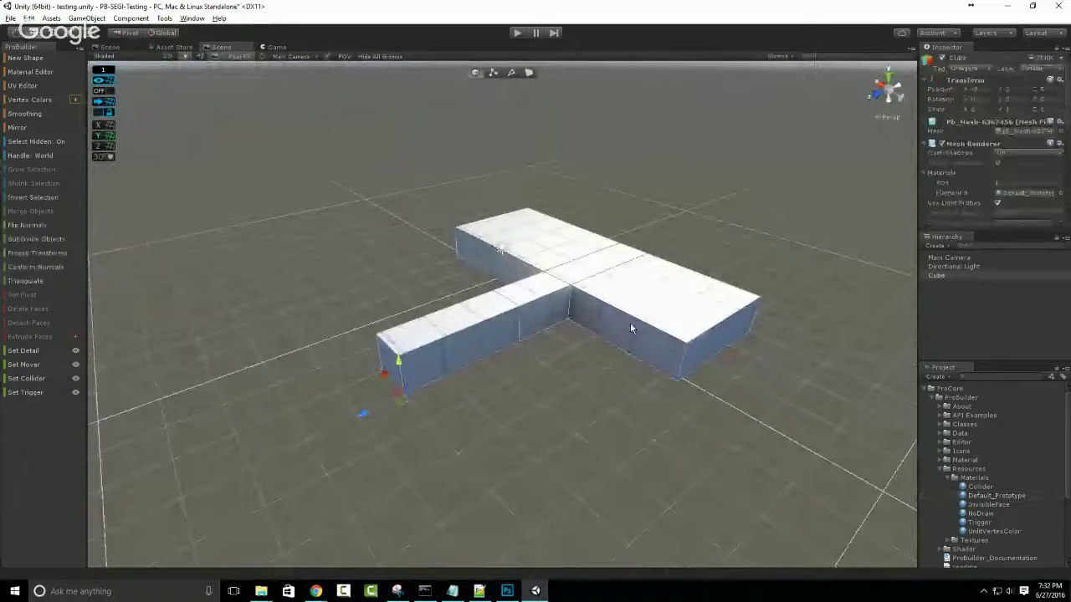
pyautogui.press('Delete')
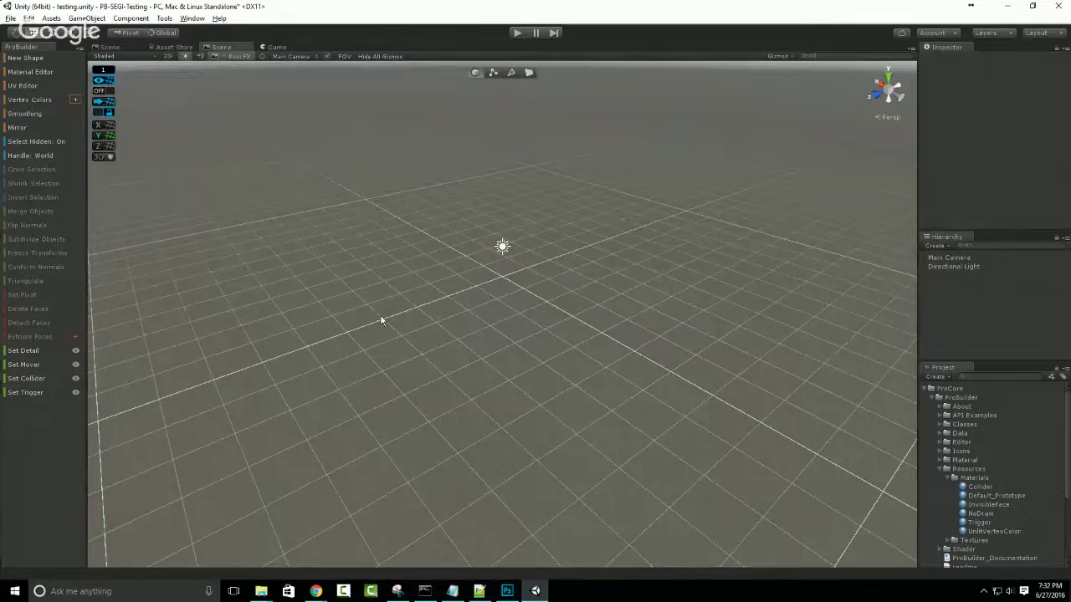
pyautogui.hotkey('ctrl', 'k')
pyautogui.press('f')
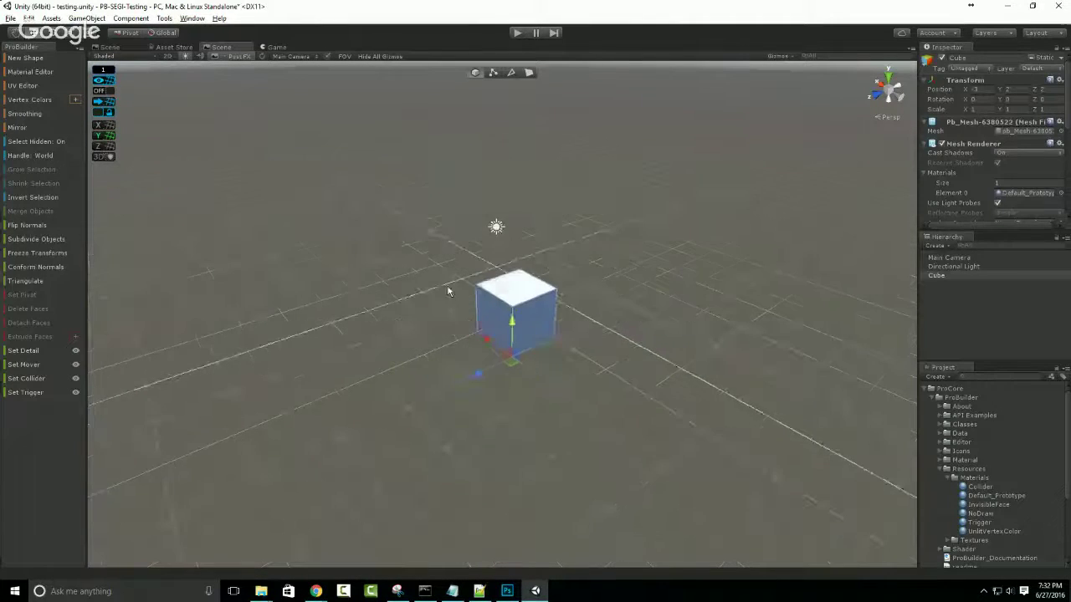
pyautogui.press('Delete')
# Build a ProBuilder cylinder with the preset dimensions using the New Shape tool.
pyautogui.hotkey('ctrl', 'shift', 'k')
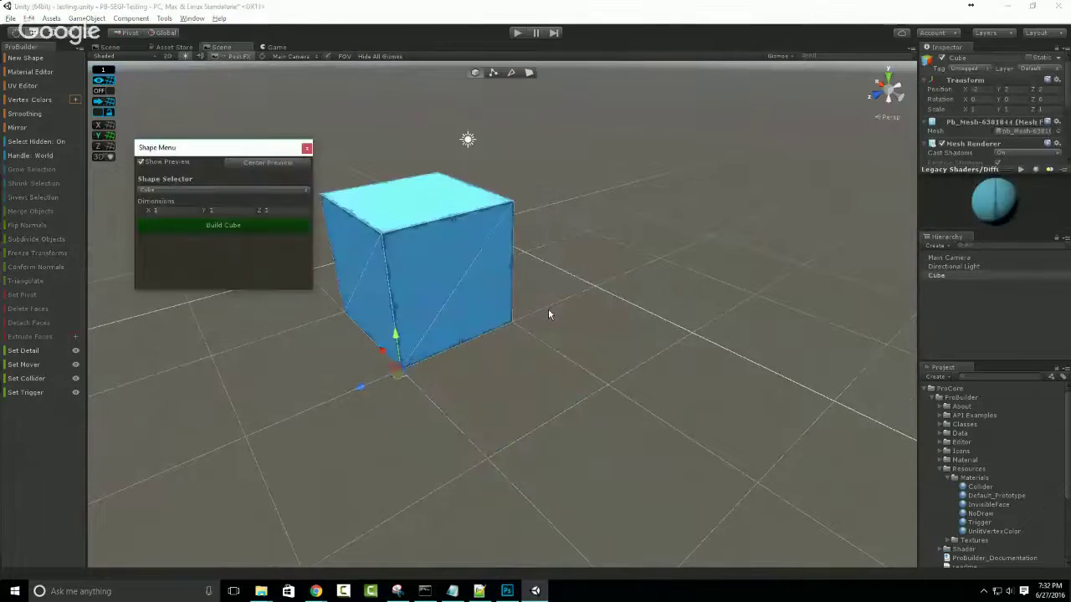
pyautogui.click(233, 189)
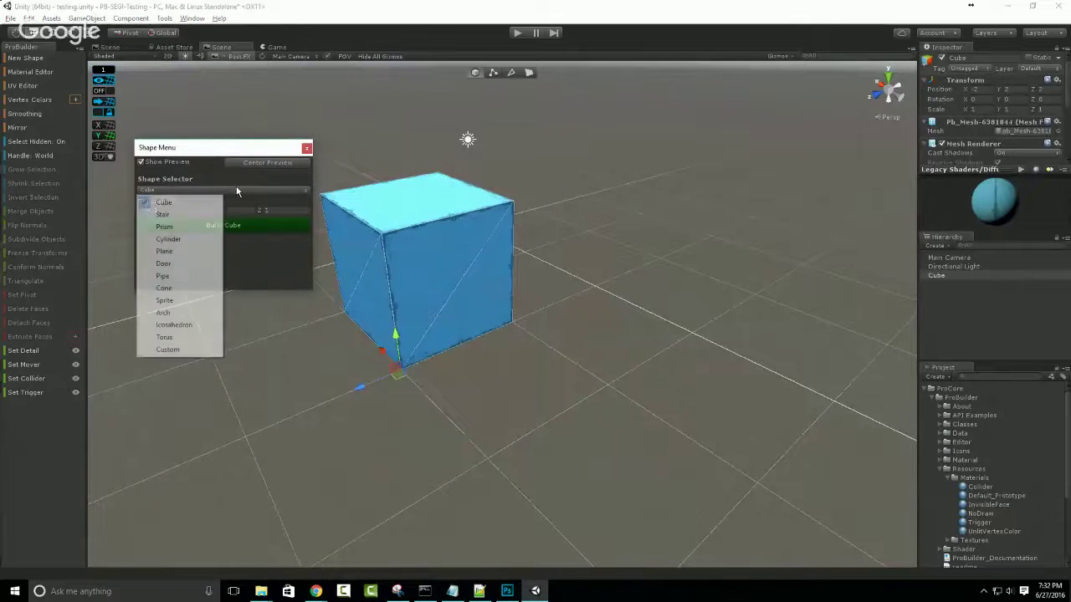
pyautogui.click(185, 241)
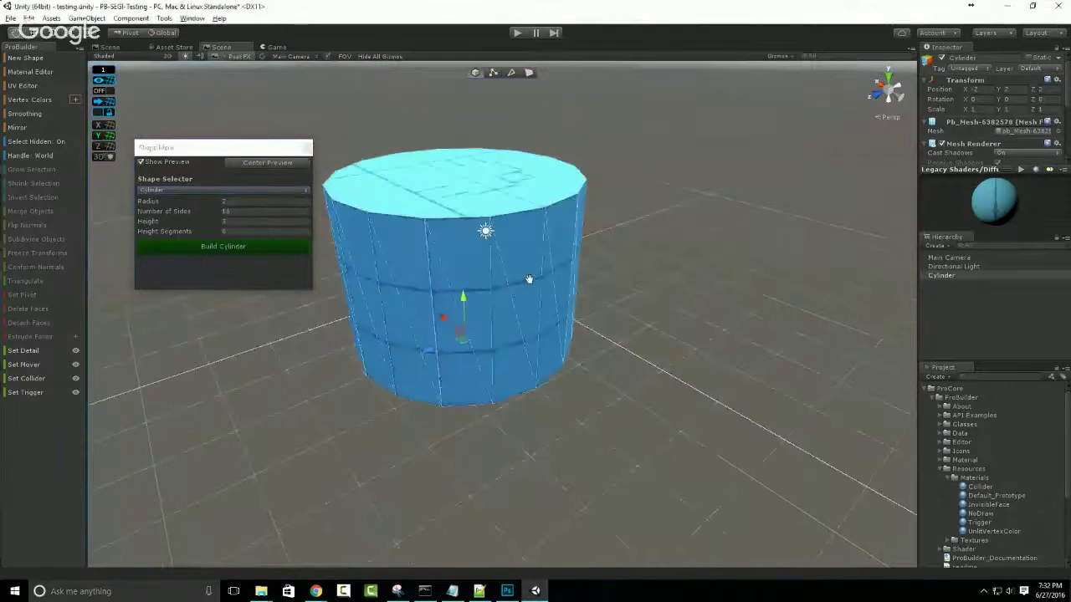
pyautogui.click(236, 246)
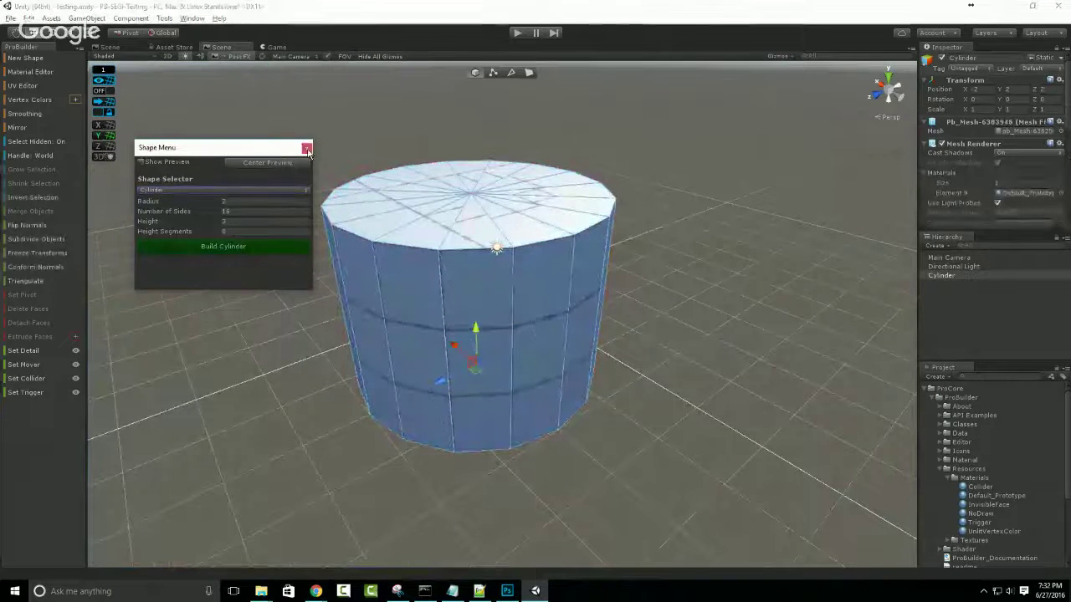
# Switch to face editing and select a run of adjacent side faces around the cylinder.
pyautogui.click(527, 73)
pyautogui.keyDown('alt'); pyautogui.moveTo(602, 276); pyautogui.dragTo(262, 317); pyautogui.keyUp('alt')
pyautogui.click(526, 367)
pyautogui.click(704, 306)
pyautogui.keyDown('alt'); pyautogui.moveTo(705, 306); pyautogui.dragTo(736, 310); pyautogui.keyUp('alt')
pyautogui.keyDown('alt'); pyautogui.moveTo(418, 291); pyautogui.dragTo(504, 240); pyautogui.keyUp('alt')
pyautogui.click(542, 287)
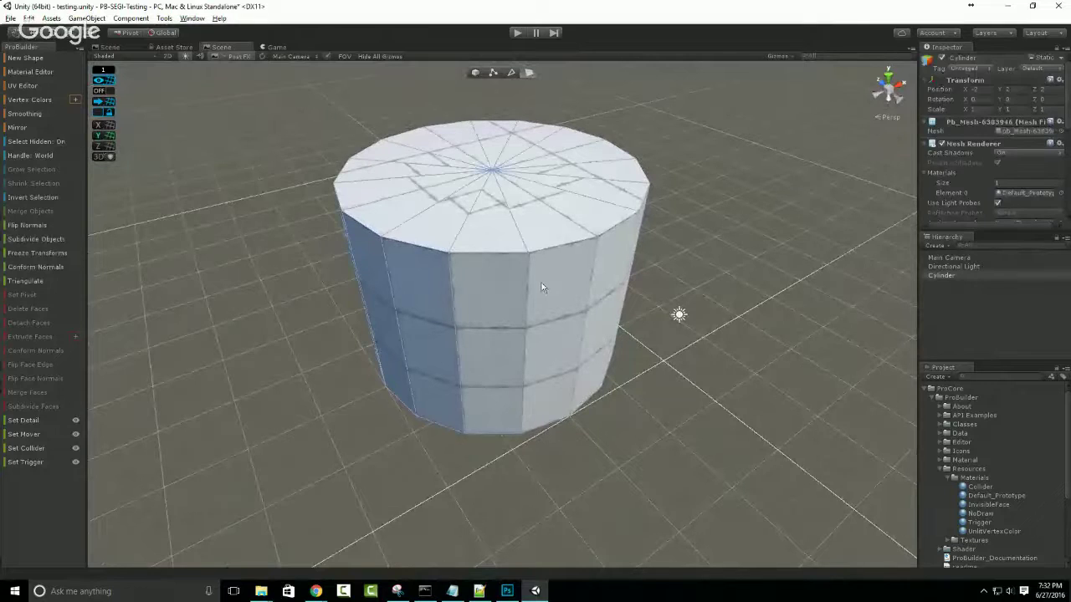
pyautogui.click(538, 304)
pyautogui.keyDown('shift'); pyautogui.click(493, 280); pyautogui.keyUp('shift')
pyautogui.keyDown('shift'); pyautogui.click(426, 302); pyautogui.keyUp('shift')
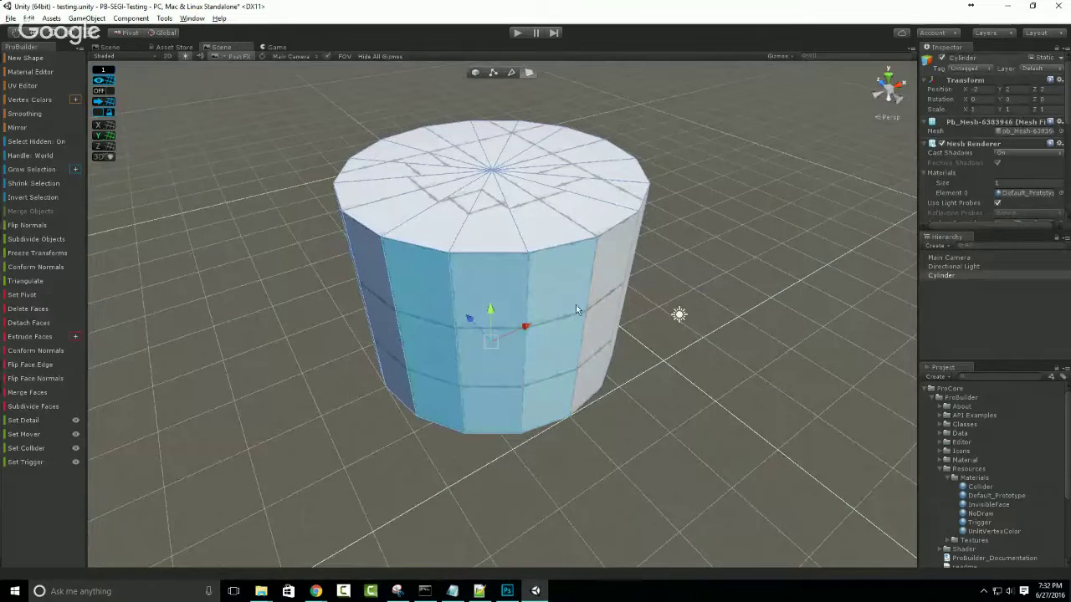
pyautogui.keyDown('shift'); pyautogui.click(381, 282); pyautogui.keyUp('shift')
pyautogui.keyDown('alt'); pyautogui.moveTo(501, 327); pyautogui.dragTo(559, 357); pyautogui.keyUp('alt')
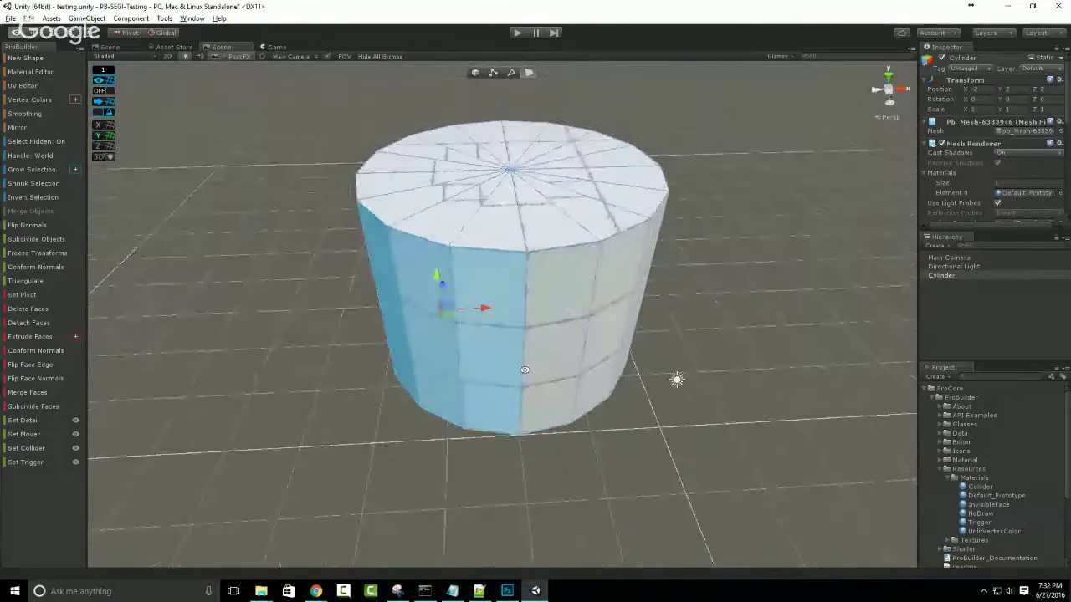
# Assign the selected side faces to smoothing group 1 and clear the selection.
pyautogui.click(25, 114)
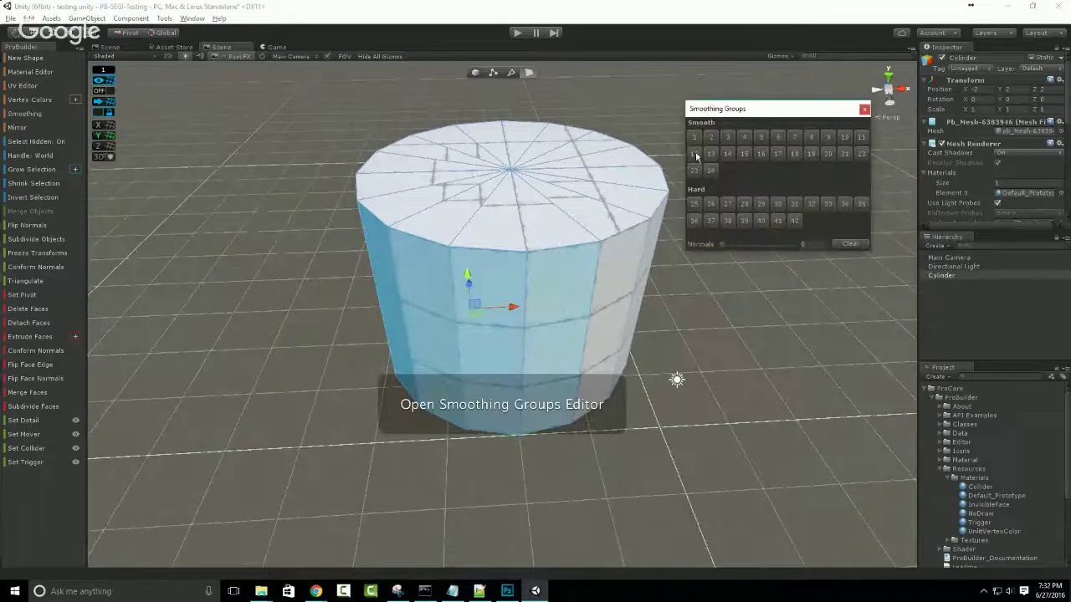
pyautogui.click(695, 143)
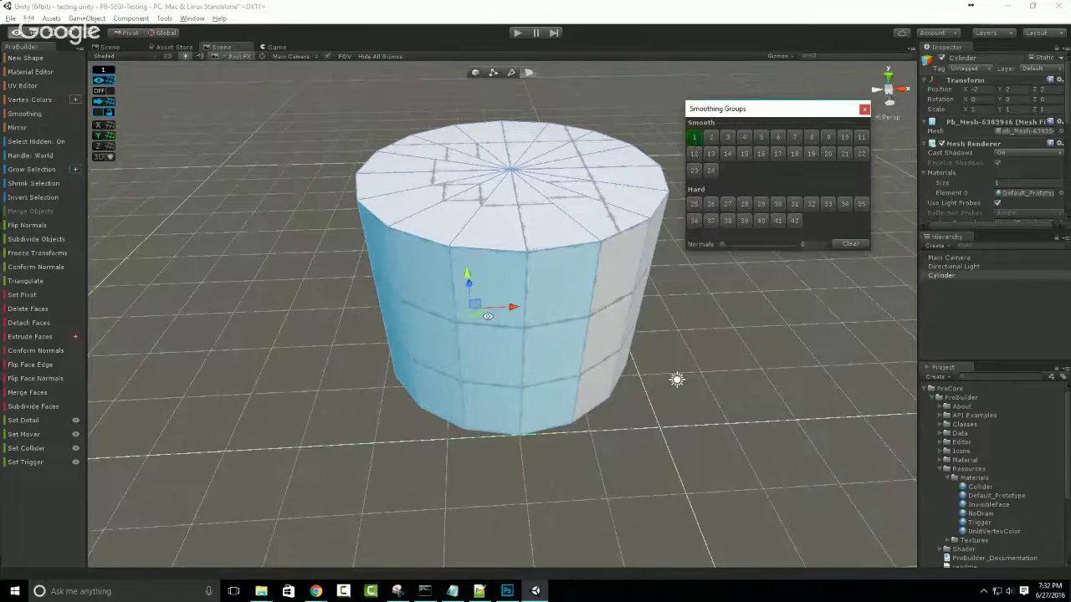
pyautogui.keyDown('alt'); pyautogui.moveTo(581, 297); pyautogui.dragTo(591, 313); pyautogui.keyUp('alt')
pyautogui.click(598, 306)
pyautogui.keyDown('alt'); pyautogui.moveTo(495, 416); pyautogui.dragTo(443, 468); pyautogui.keyUp('alt')
pyautogui.click(678, 408)
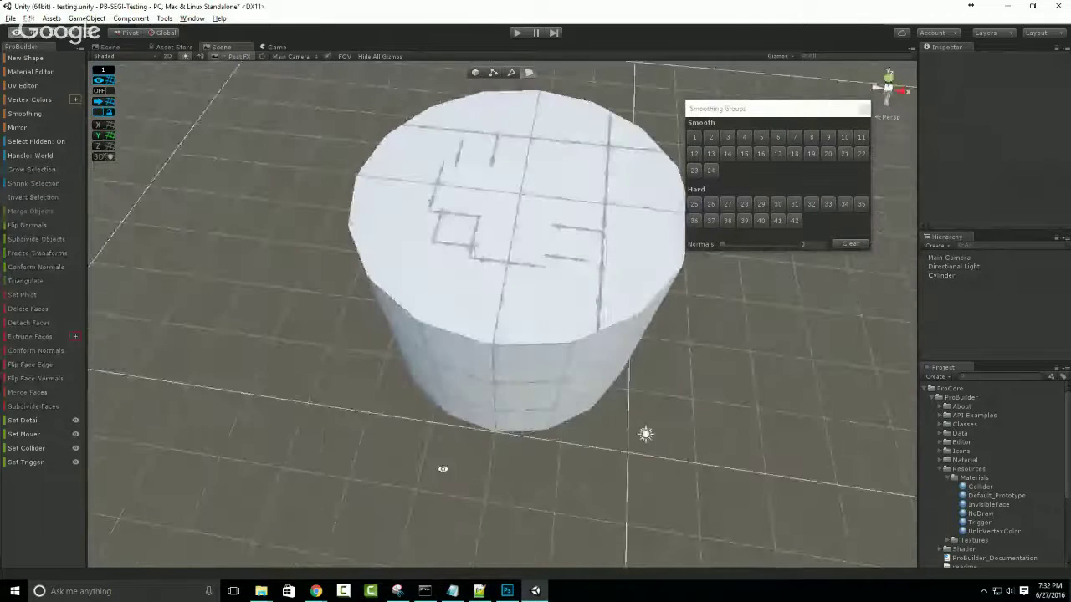
# Examine the smoothed cylinder side from several angles and check the smoothing group of one side face.
pyautogui.keyDown('alt'); pyautogui.moveTo(357, 413); pyautogui.dragTo(413, 371); pyautogui.keyUp('alt')
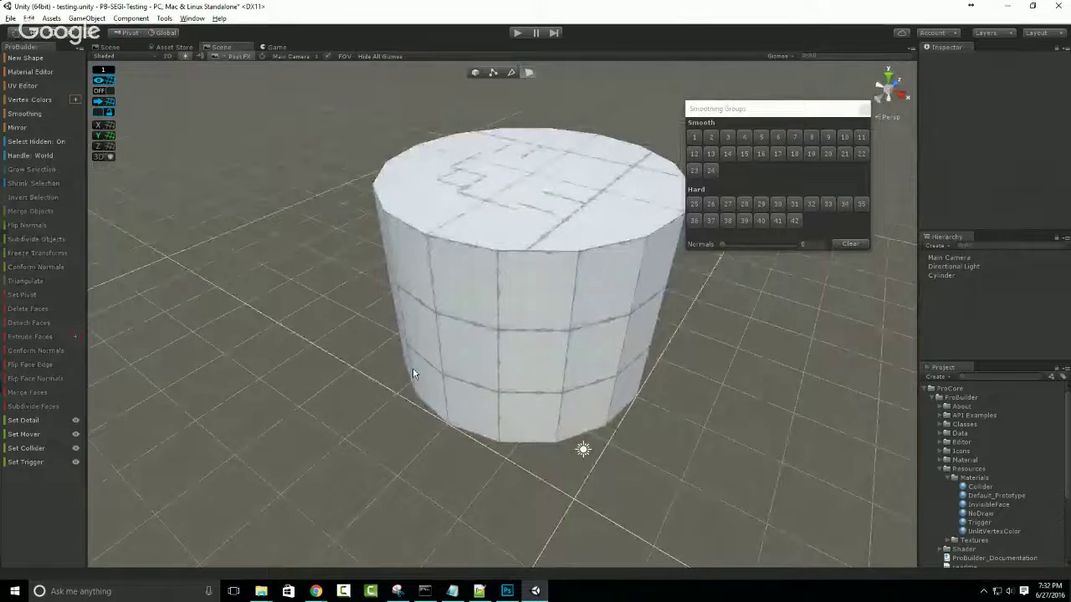
pyautogui.keyDown('alt'); pyautogui.moveTo(620, 325); pyautogui.dragTo(562, 301); pyautogui.keyUp('alt')
pyautogui.keyDown('alt'); pyautogui.moveTo(396, 312); pyautogui.dragTo(478, 368); pyautogui.keyUp('alt')
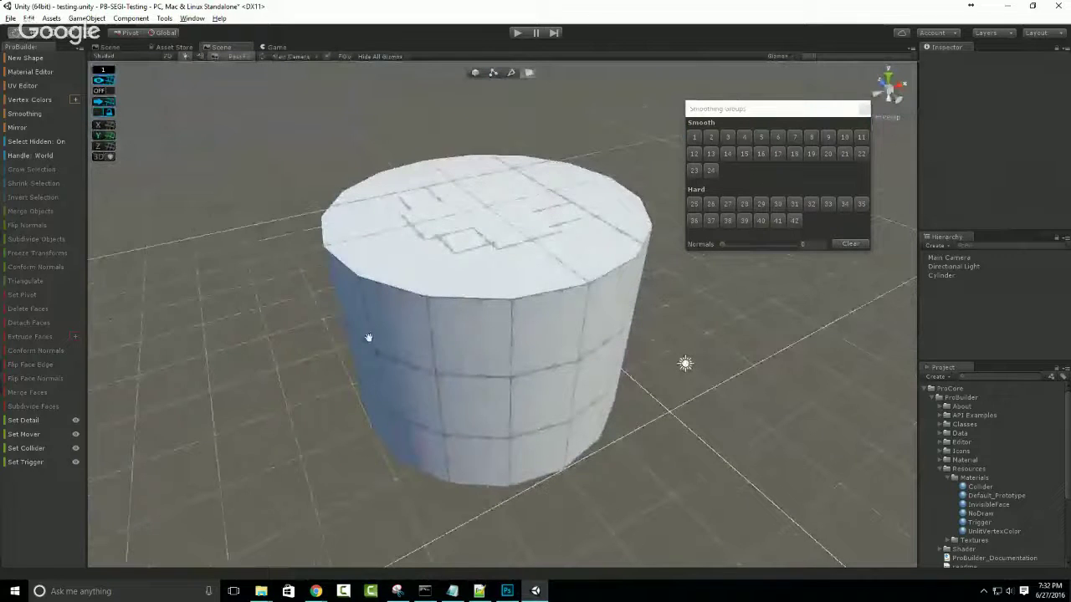
pyautogui.moveTo(369, 338); pyautogui.dragTo(400, 272, button='middle')
pyautogui.keyDown('alt'); pyautogui.moveTo(396, 348); pyautogui.dragTo(369, 354); pyautogui.keyUp('alt')
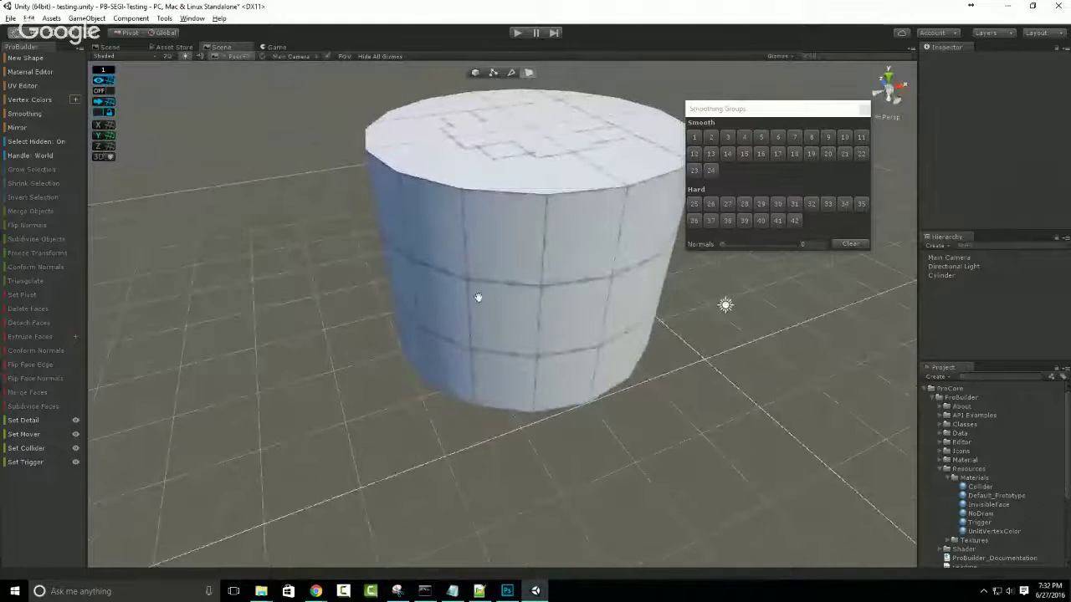
pyautogui.keyDown('alt'); pyautogui.moveTo(478, 298); pyautogui.dragTo(489, 332); pyautogui.keyUp('alt')
pyautogui.click(493, 335)
pyautogui.click(515, 323)
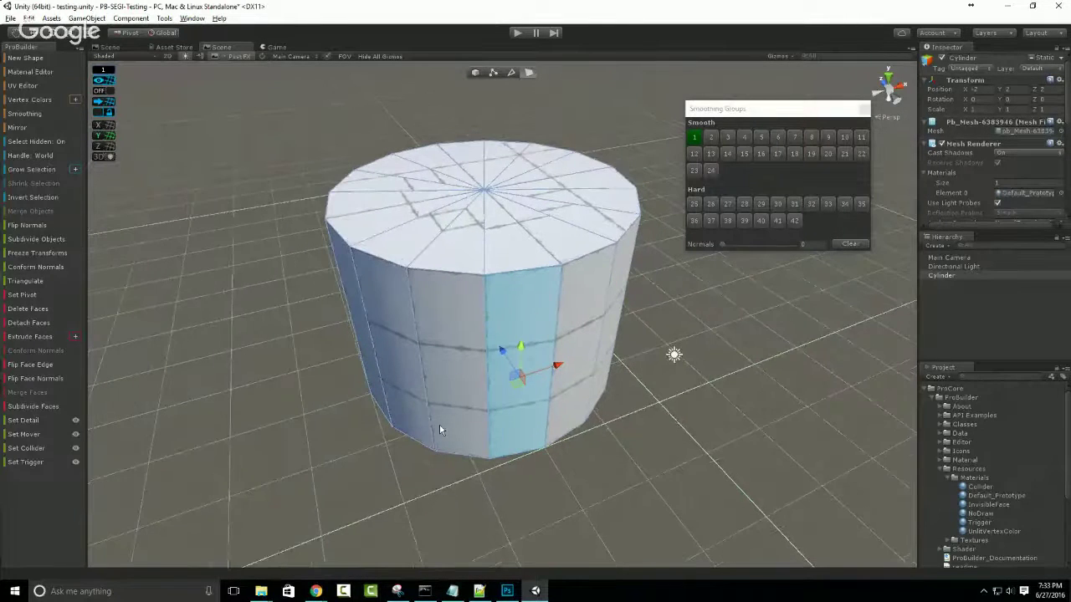
pyautogui.keyDown('alt'); pyautogui.moveTo(440, 425); pyautogui.dragTo(459, 408); pyautogui.keyUp('alt')
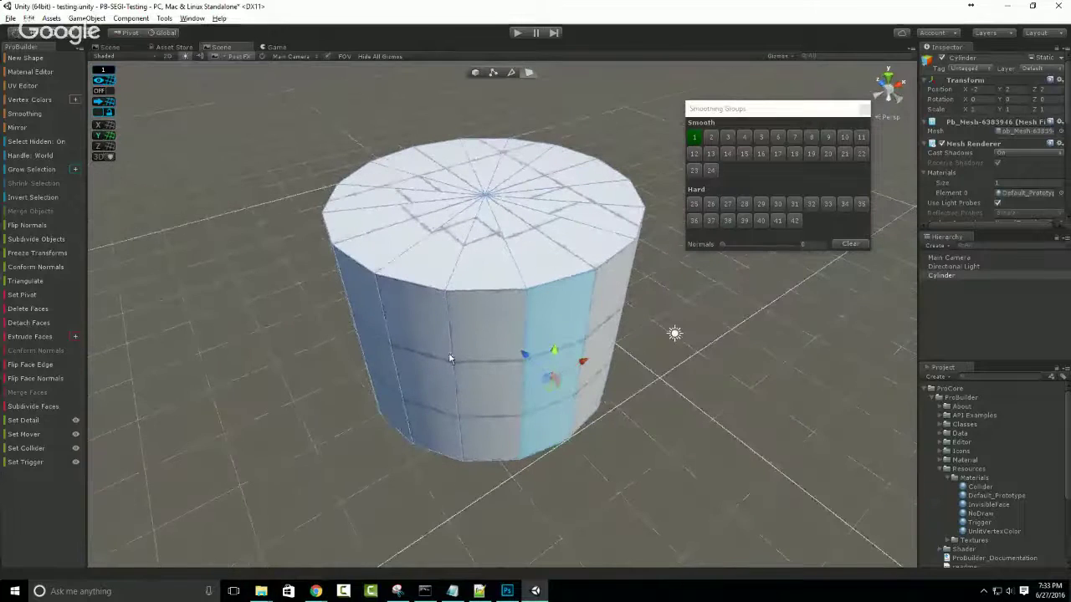
pyautogui.keyDown('alt'); pyautogui.moveTo(453, 360); pyautogui.dragTo(477, 345); pyautogui.keyUp('alt')
# Grow the selection across the cylinder's top faces and extrude them into a narrower upper section.
pyautogui.click(519, 240)
pyautogui.keyDown('alt'); pyautogui.moveTo(507, 292); pyautogui.dragTo(644, 261); pyautogui.keyUp('alt')
pyautogui.hotkey('alt', 'g')
pyautogui.keyDown('shift'); pyautogui.moveTo(513, 222); pyautogui.dragTo(504, 266); pyautogui.keyUp('shift')
# Assign a side face of the upper section and the adjoining ledge face to smoothing group 1.
pyautogui.scroll(4, 507, 354)
pyautogui.keyDown('alt'); pyautogui.moveTo(537, 334); pyautogui.dragTo(502, 352); pyautogui.keyUp('alt')
pyautogui.click(507, 354)
pyautogui.scroll(2, 541, 264)
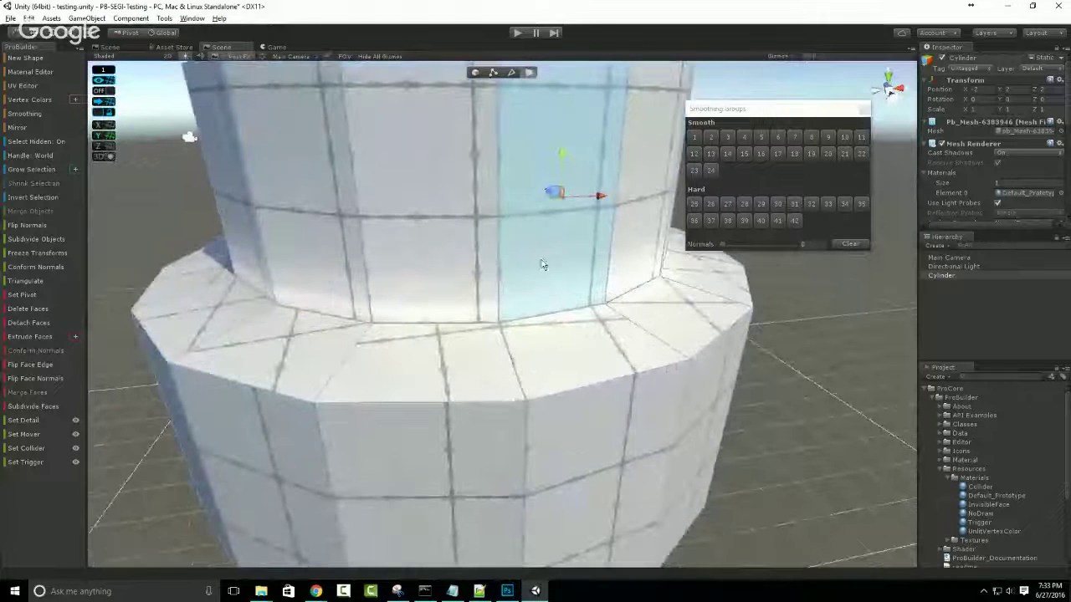
pyautogui.keyDown('shift'); pyautogui.click(572, 342); pyautogui.keyUp('shift')
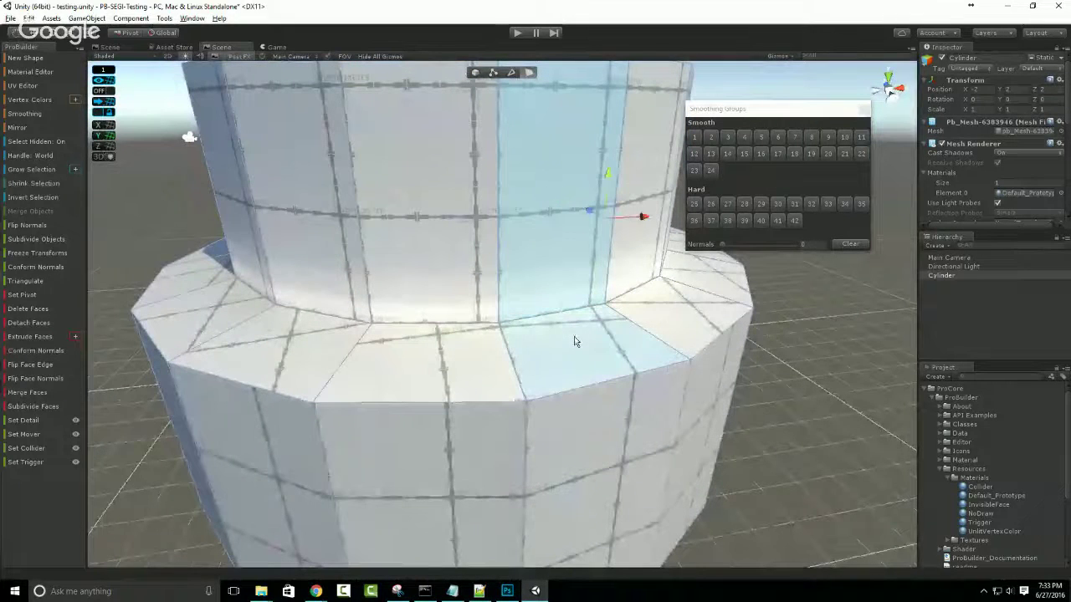
pyautogui.click(695, 138)
# Add the lower side face beneath the ledge to smoothing group 1 and select the neighbouring ledge face.
pyautogui.keyDown('shift'); pyautogui.click(680, 394); pyautogui.keyUp('shift')
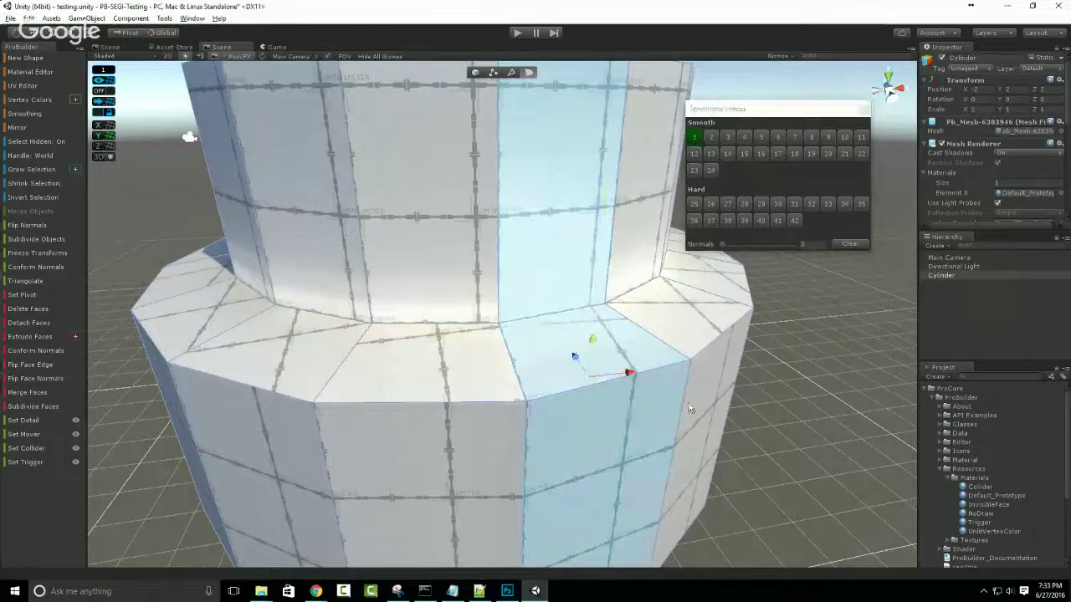
pyautogui.click(698, 139)
pyautogui.click(699, 325)
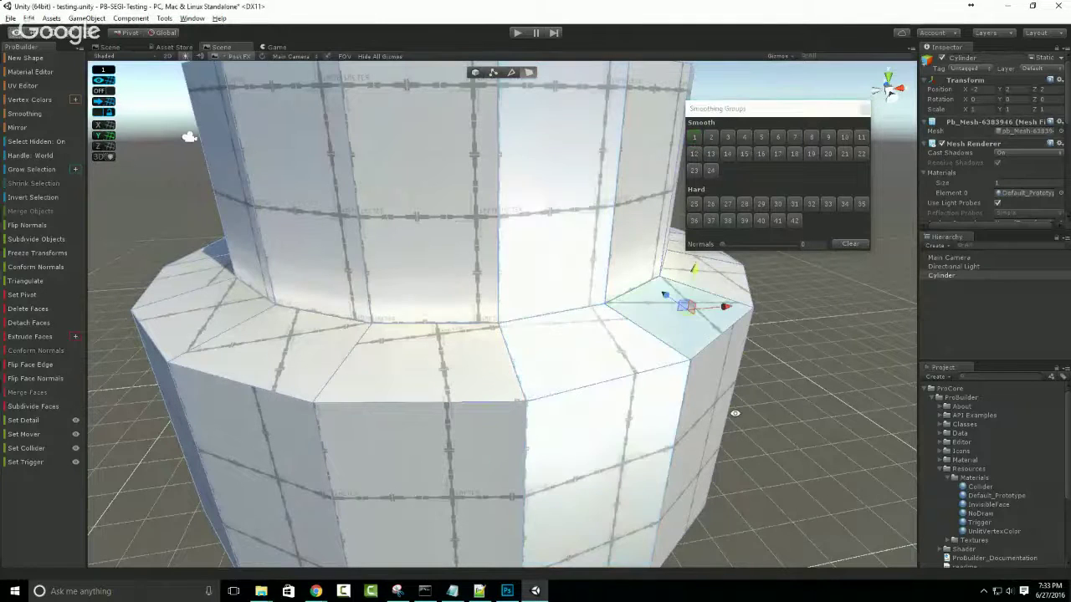
# Clear the smoothing group from the lower side face, the ledge face above it and the adjoining upper side face.
pyautogui.keyDown('alt'); pyautogui.moveTo(699, 325); pyautogui.dragTo(615, 363); pyautogui.keyUp('alt')
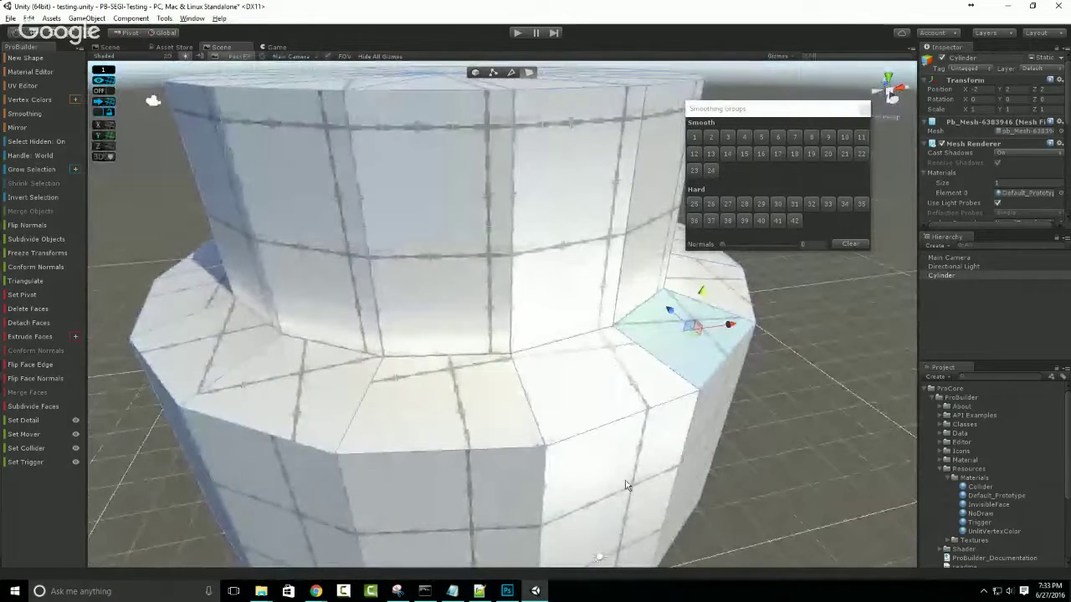
pyautogui.keyDown('alt'); pyautogui.moveTo(626, 485); pyautogui.dragTo(632, 456); pyautogui.keyUp('alt')
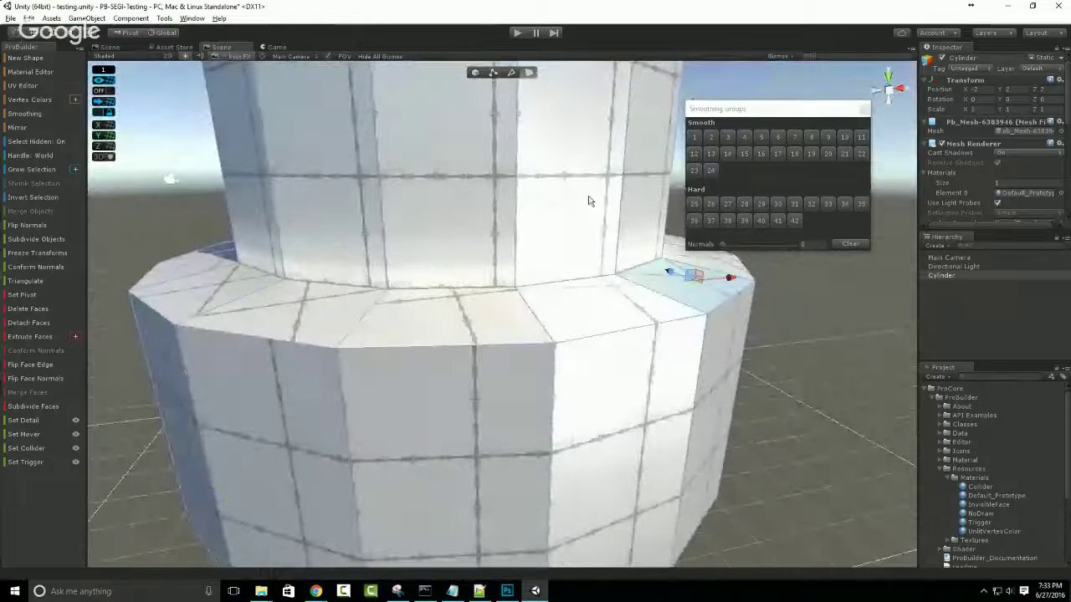
pyautogui.click(642, 421)
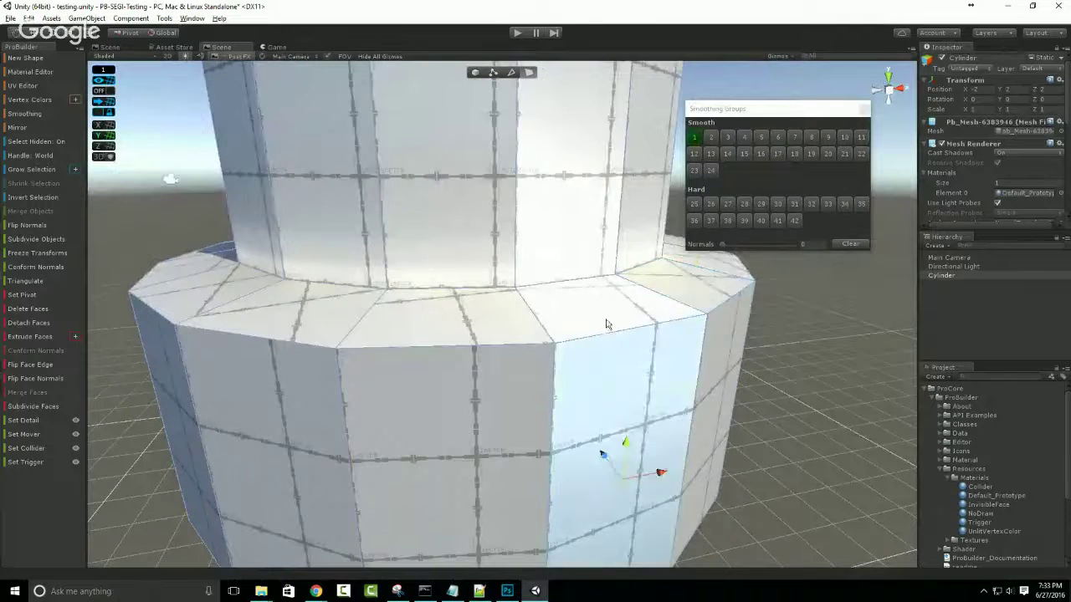
pyautogui.click(842, 243)
pyautogui.click(640, 303)
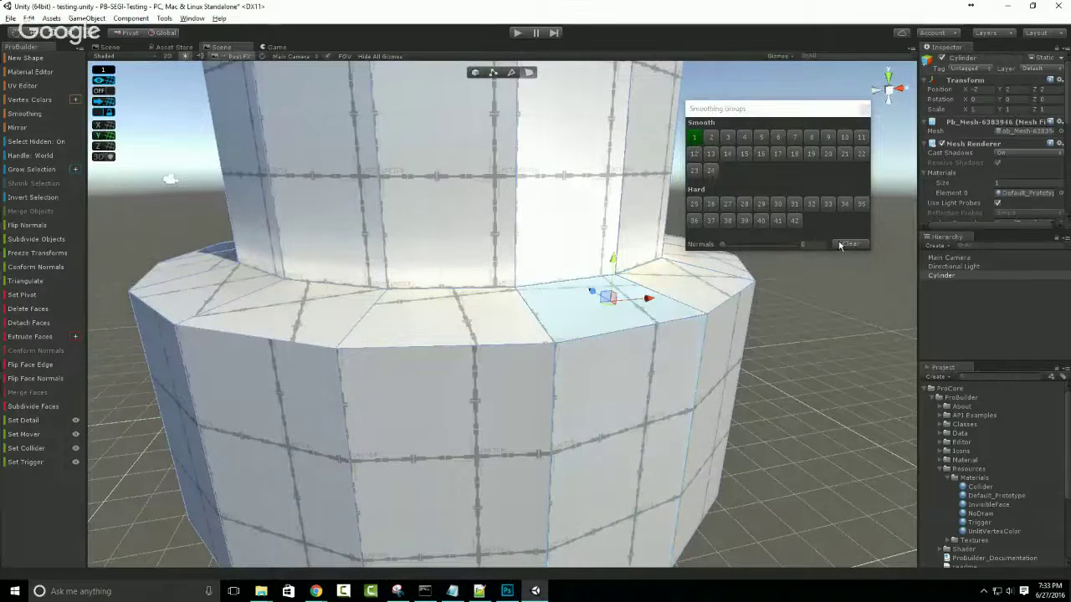
pyautogui.click(855, 244)
pyautogui.click(569, 221)
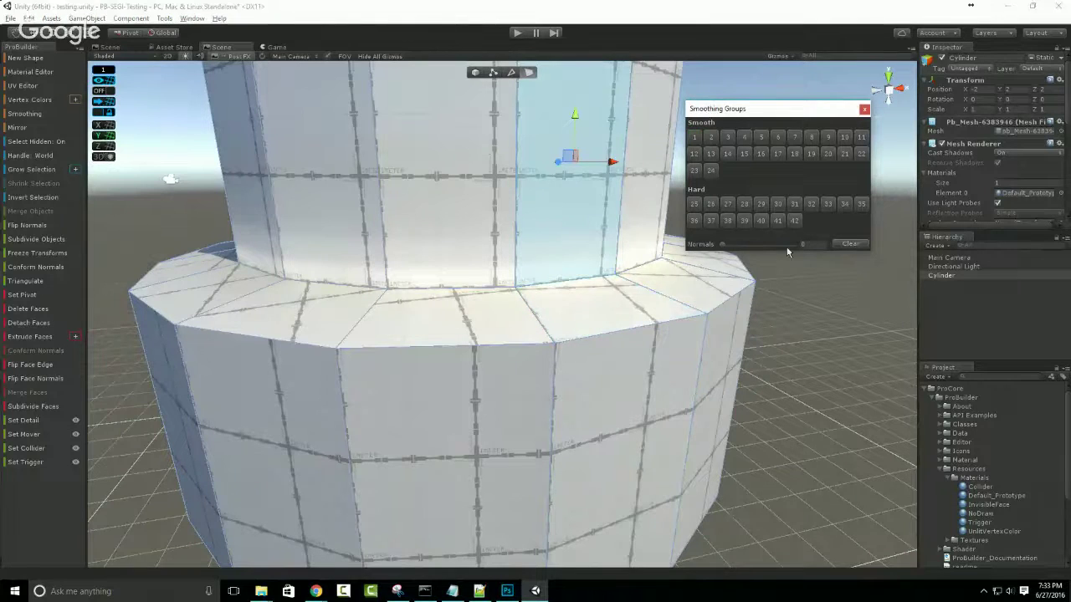
# Return to object-level editing and close the Smoothing Groups window.
pyautogui.press('f')
pyautogui.keyDown('alt'); pyautogui.moveTo(484, 327); pyautogui.dragTo(506, 437); pyautogui.keyUp('alt')
pyautogui.scroll(-2, 506, 350)
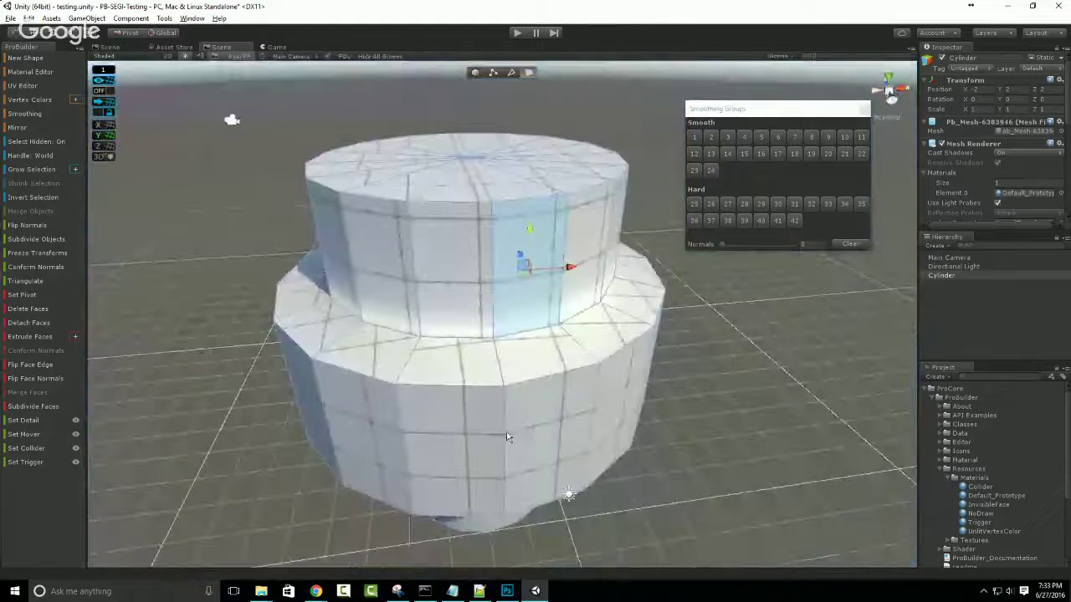
pyautogui.press('Escape')
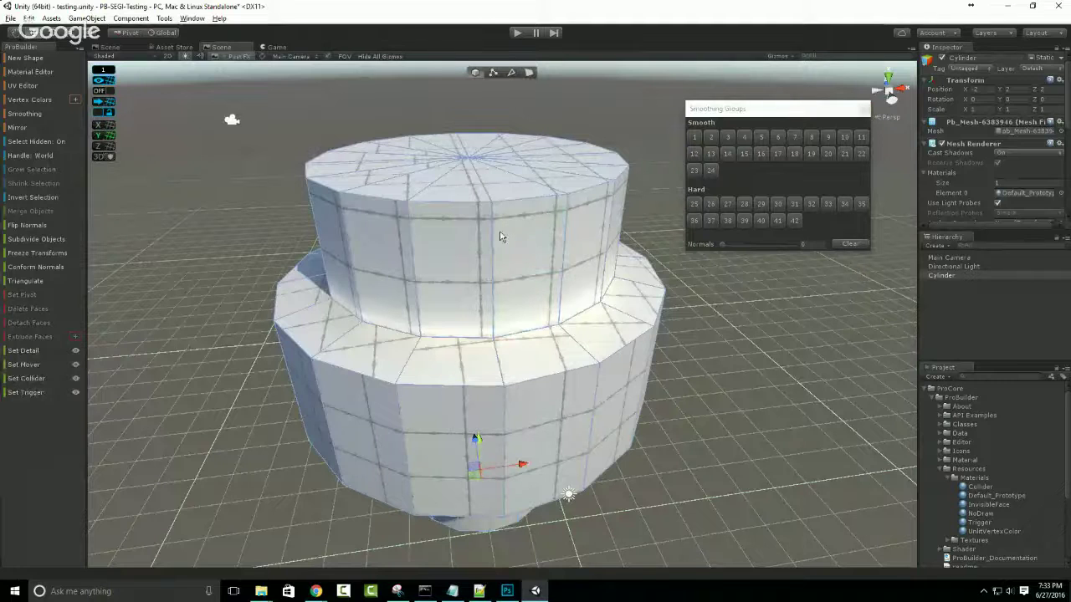
pyautogui.click(864, 109)
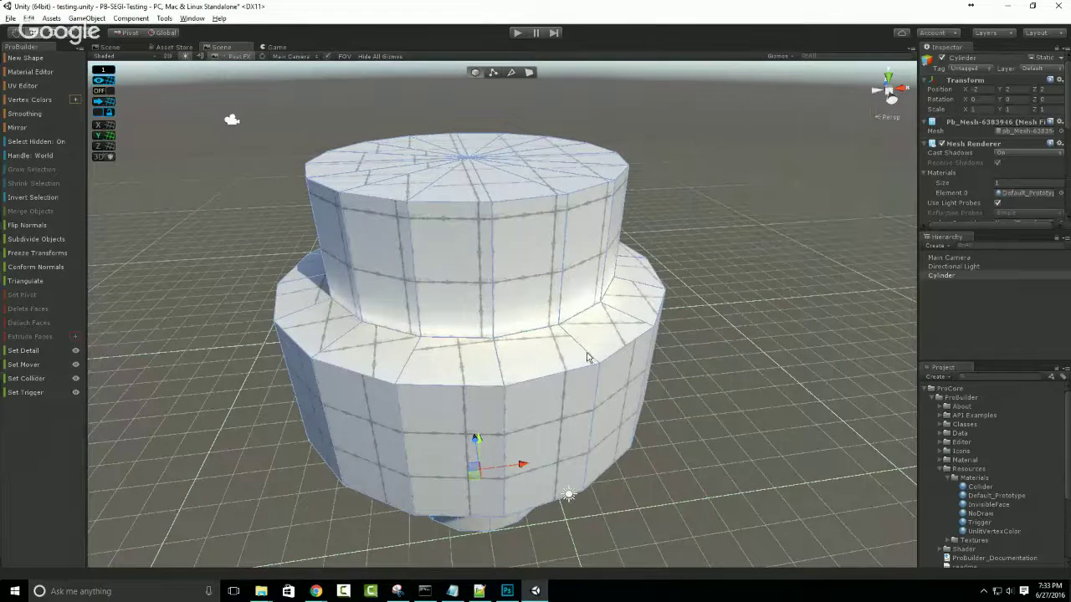
pyautogui.keyDown('alt'); pyautogui.moveTo(452, 382); pyautogui.dragTo(303, 474); pyautogui.keyUp('alt')
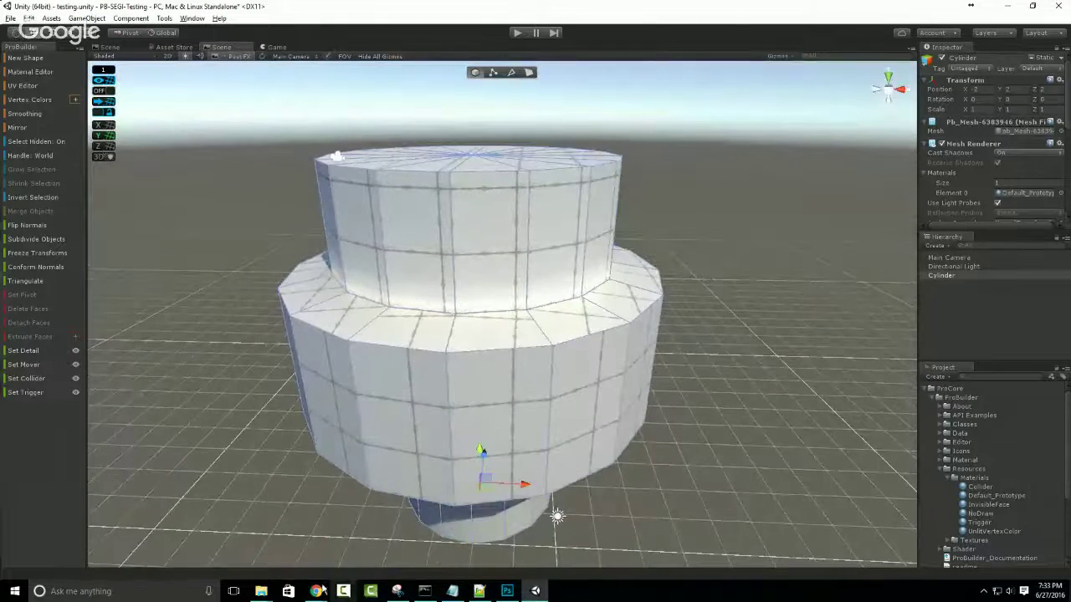
# Check the group chat in the Google Hangouts window, and return to Unity to view the cylinder from several angles.
pyautogui.moveTo(315, 591)
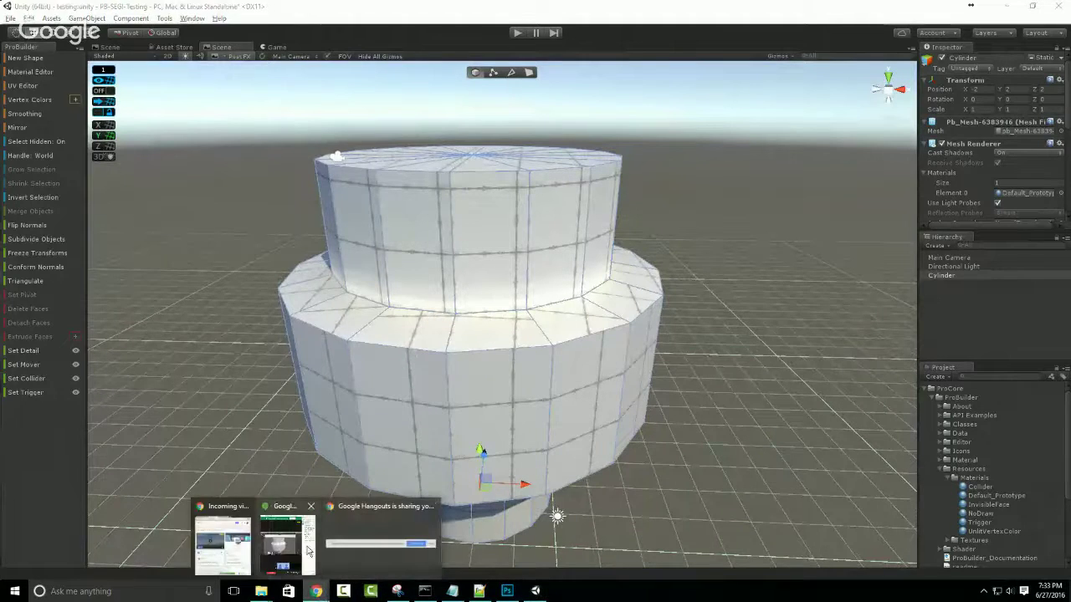
pyautogui.click(305, 548)
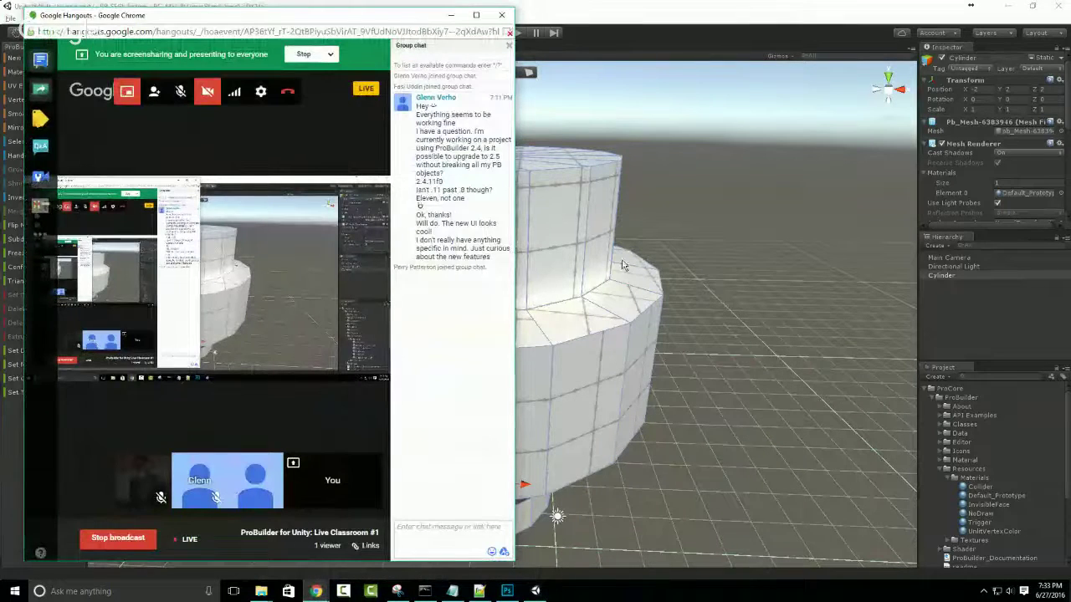
pyautogui.moveTo(625, 258); pyautogui.dragTo(644, 251, button='middle')
pyautogui.keyDown('alt'); pyautogui.moveTo(644, 251); pyautogui.dragTo(151, 70); pyautogui.keyUp('alt')
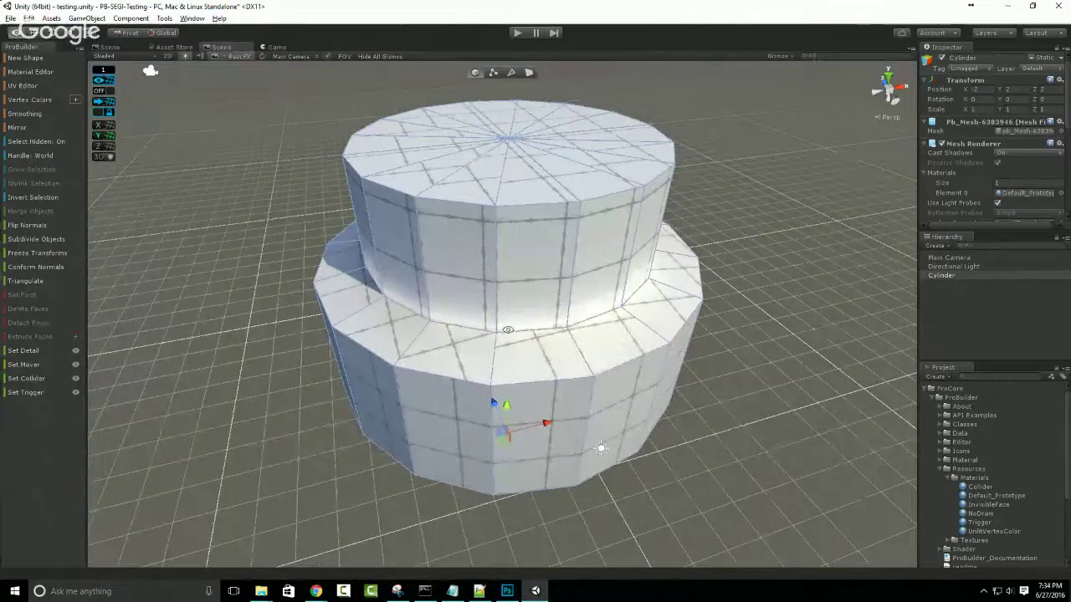
pyautogui.keyDown('alt'); pyautogui.moveTo(491, 259); pyautogui.dragTo(477, 321); pyautogui.keyUp('alt')
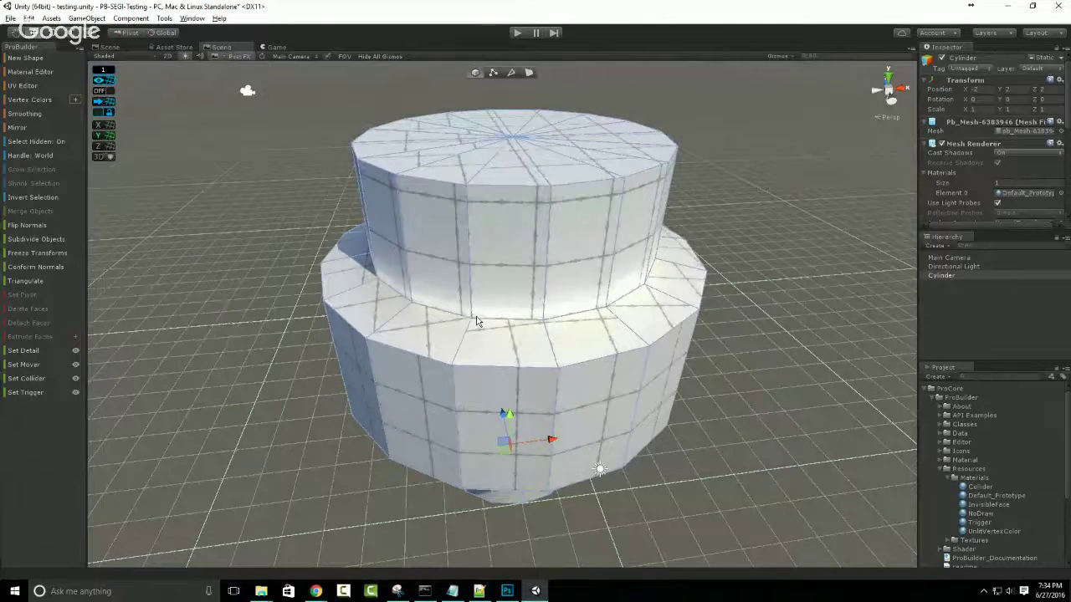
pyautogui.keyDown('alt'); pyautogui.moveTo(524, 316); pyautogui.dragTo(281, 245); pyautogui.keyUp('alt')
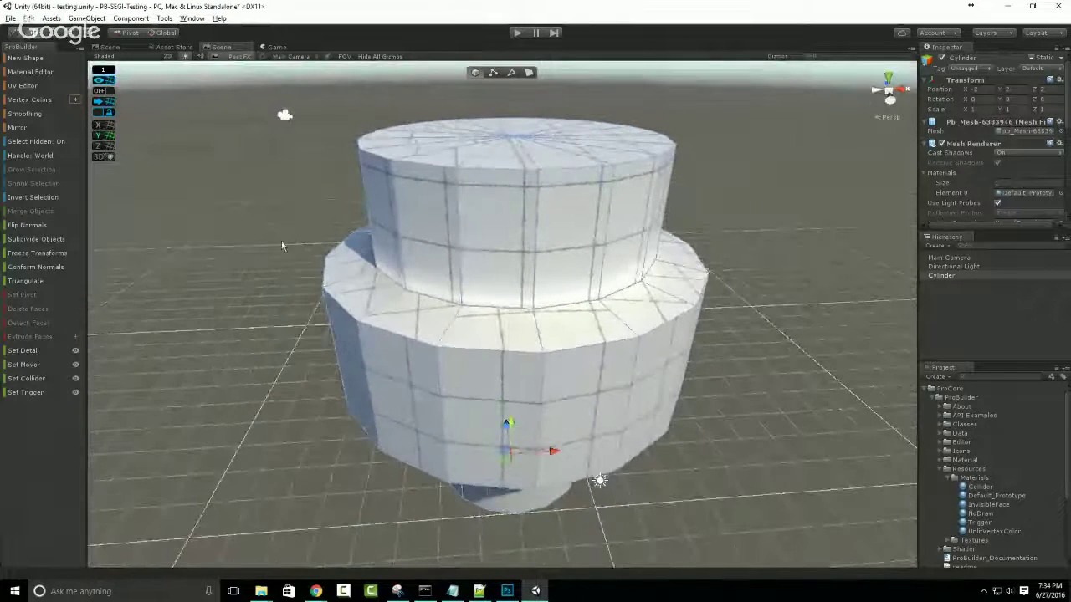
# Open the Mirror Tool and replace the cylinder with a new ProBuilder cube.
pyautogui.click(35, 127)
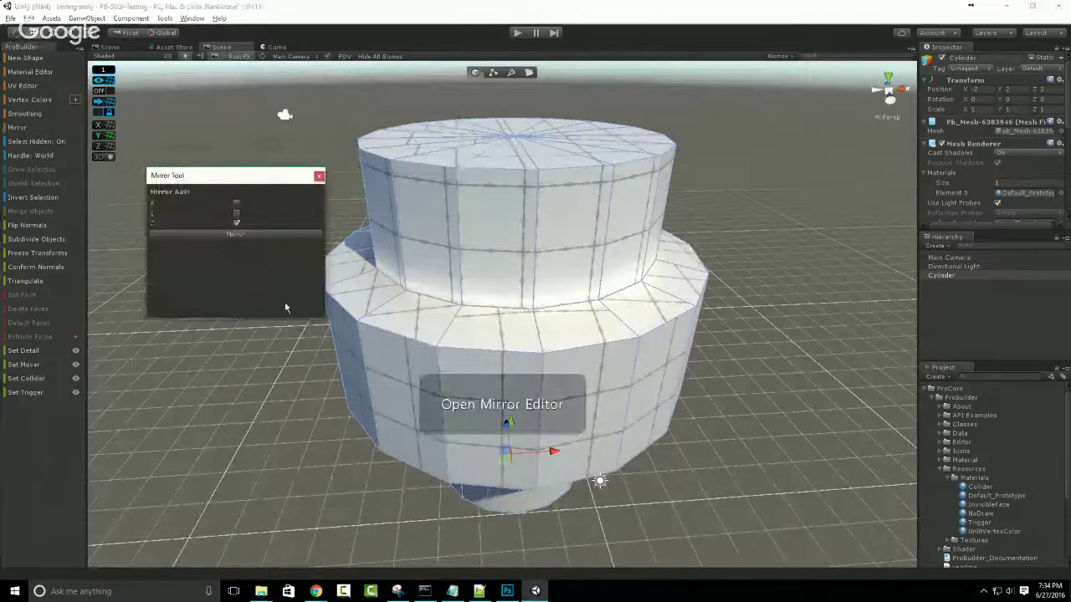
pyautogui.moveTo(340, 330); pyautogui.dragTo(403, 309, button='middle')
pyautogui.scroll(-4, 403, 310)
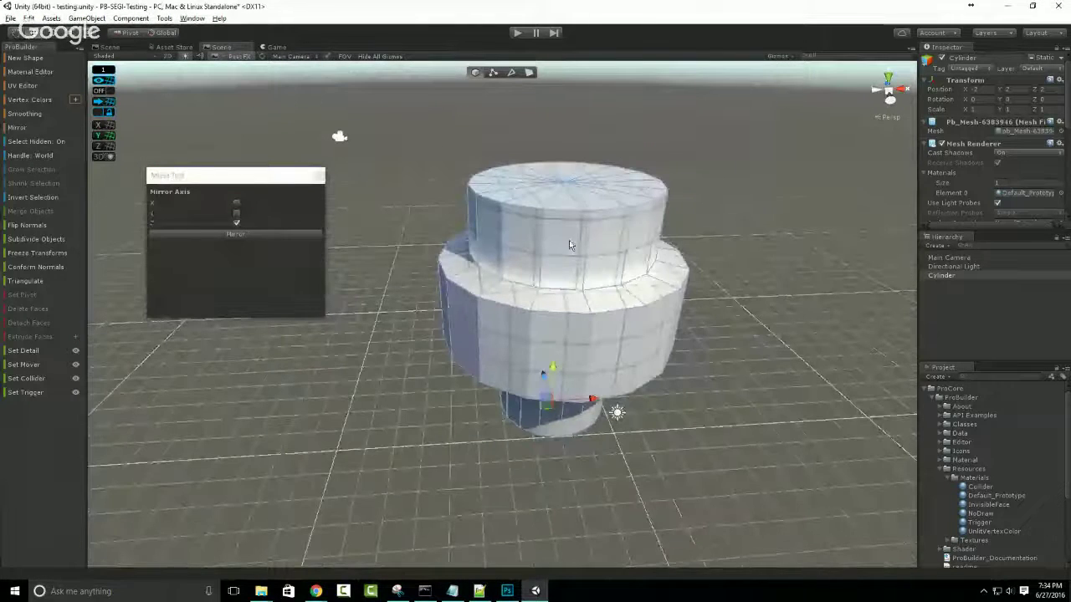
pyautogui.press('Delete')
pyautogui.hotkey('ctrl', 'shift', 'k')
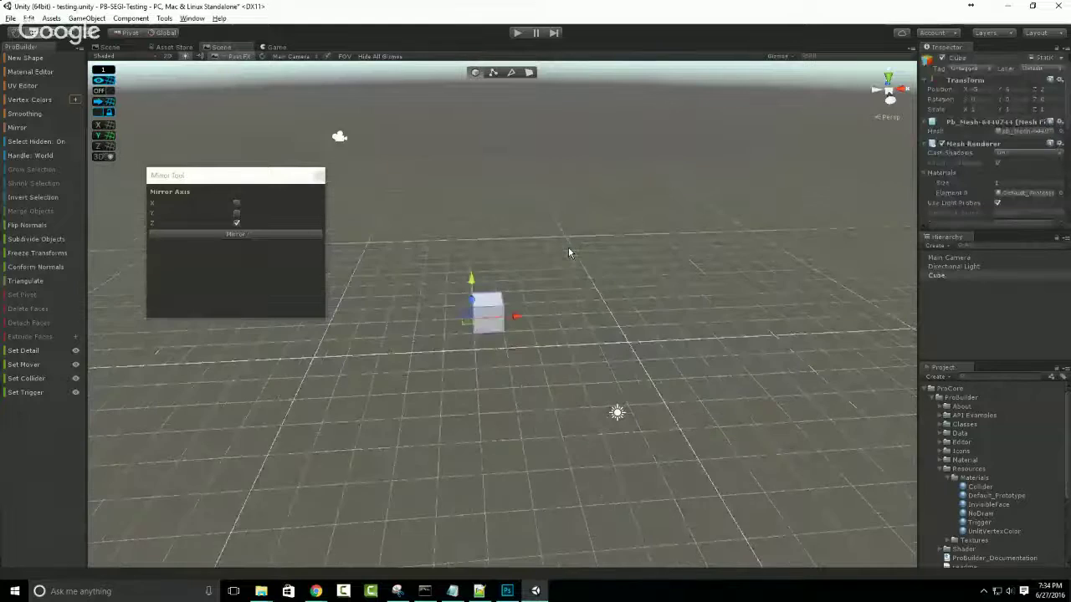
# Extrude the cube's top face upward twice to form a three-block column.
pyautogui.scroll(3, 483, 288)
pyautogui.scroll(5, 483, 288)
pyautogui.keyDown('alt'); pyautogui.moveTo(483, 288); pyautogui.dragTo(544, 276); pyautogui.keyUp('alt')
pyautogui.click(529, 72)
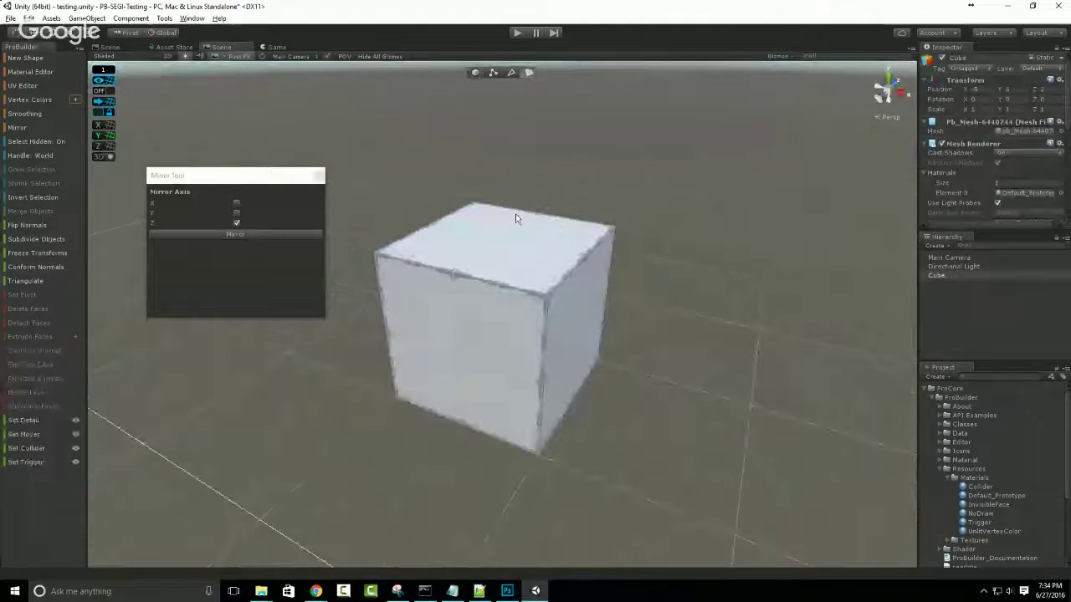
pyautogui.click(508, 281)
pyautogui.scroll(-3, 510, 289)
pyautogui.hotkey('ctrl', 'e')
pyautogui.hotkey('ctrl', 'e')
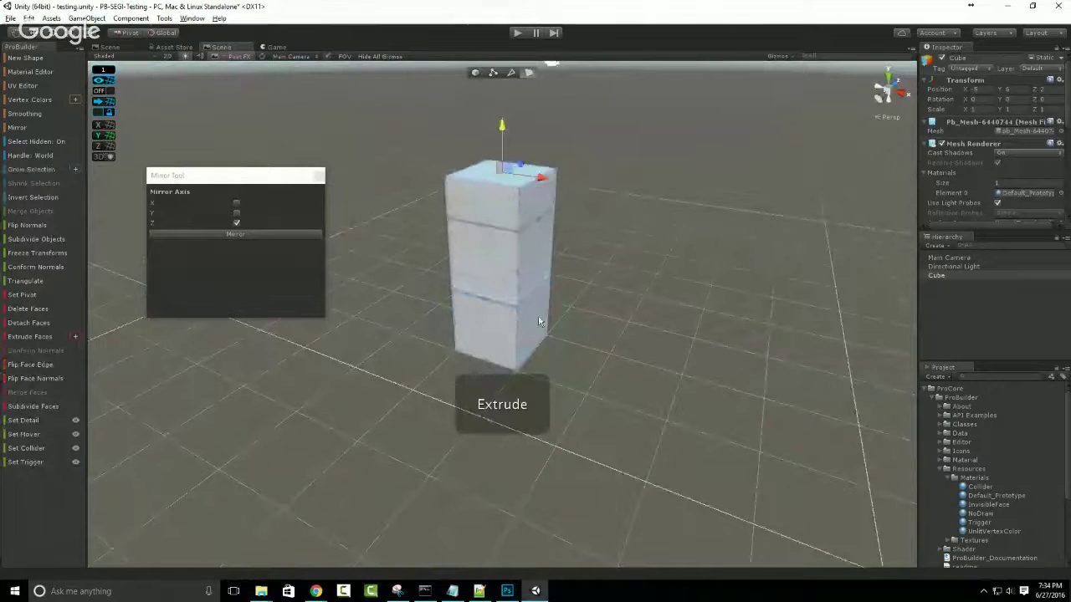
# Extrude the column's lowest side face outward by one block to form an L shape, and return to object level.
pyautogui.click(538, 314)
pyautogui.hotkey('ctrl', 'e')
pyautogui.press('Escape')
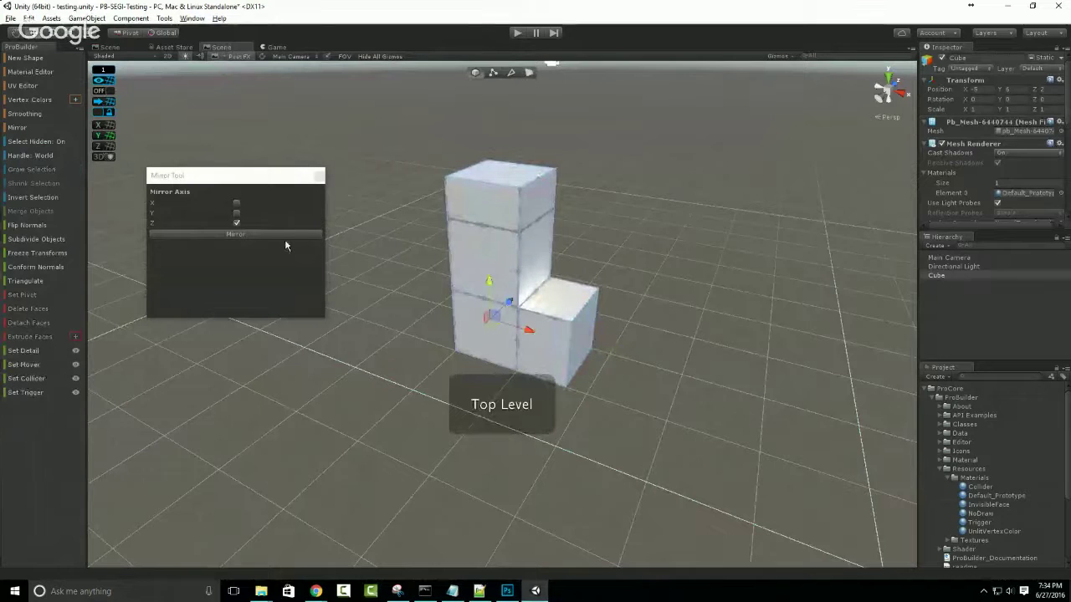
# Mirror the L-shaped object across the X axis only and move the clone away along X.
pyautogui.click(237, 224)
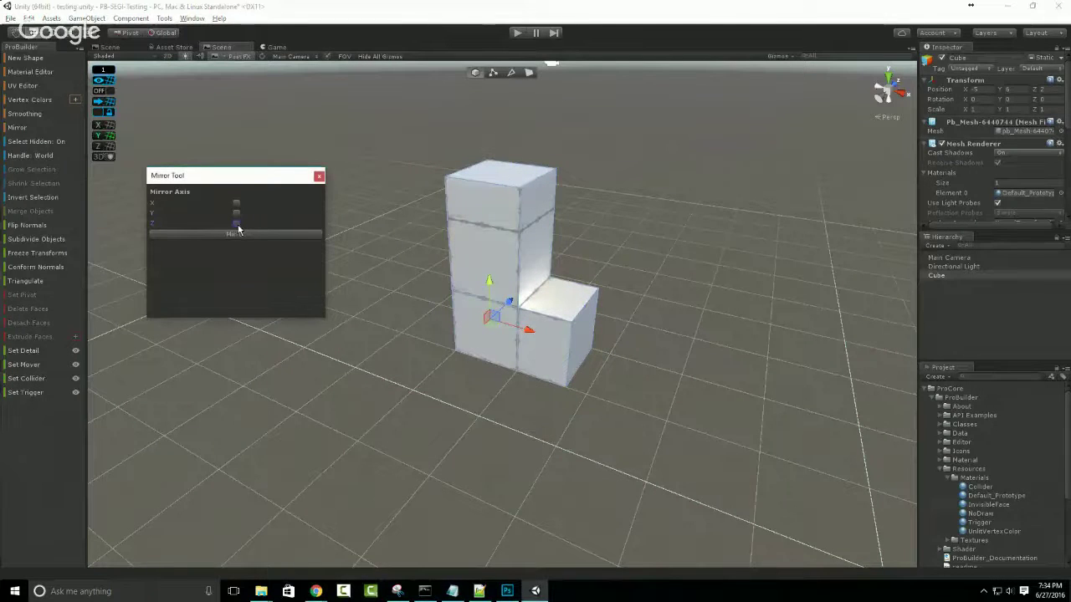
pyautogui.click(237, 203)
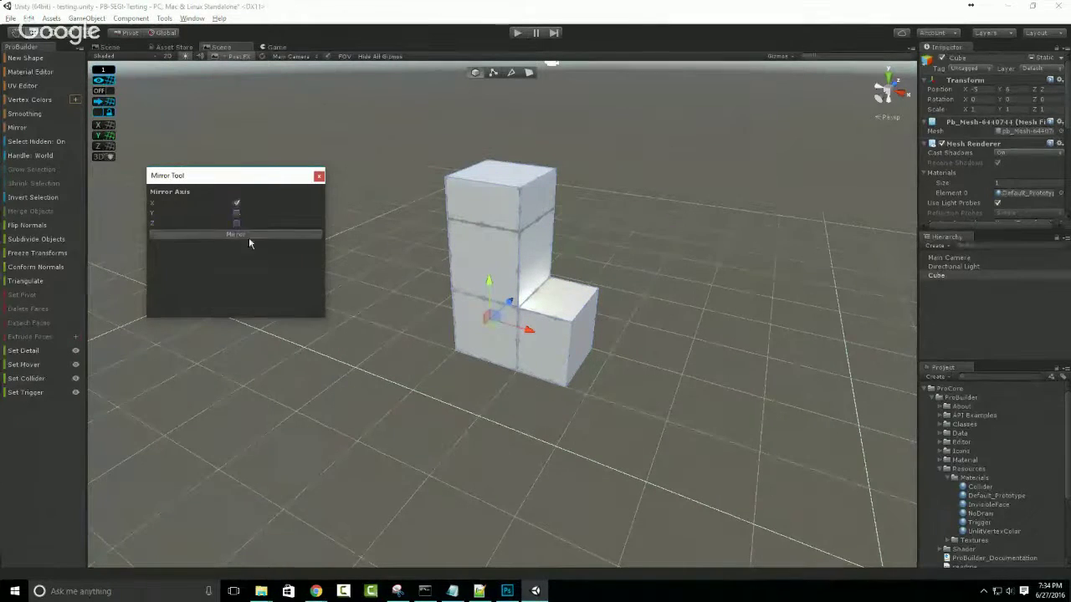
pyautogui.click(248, 237)
pyautogui.moveTo(529, 329); pyautogui.dragTo(477, 330)
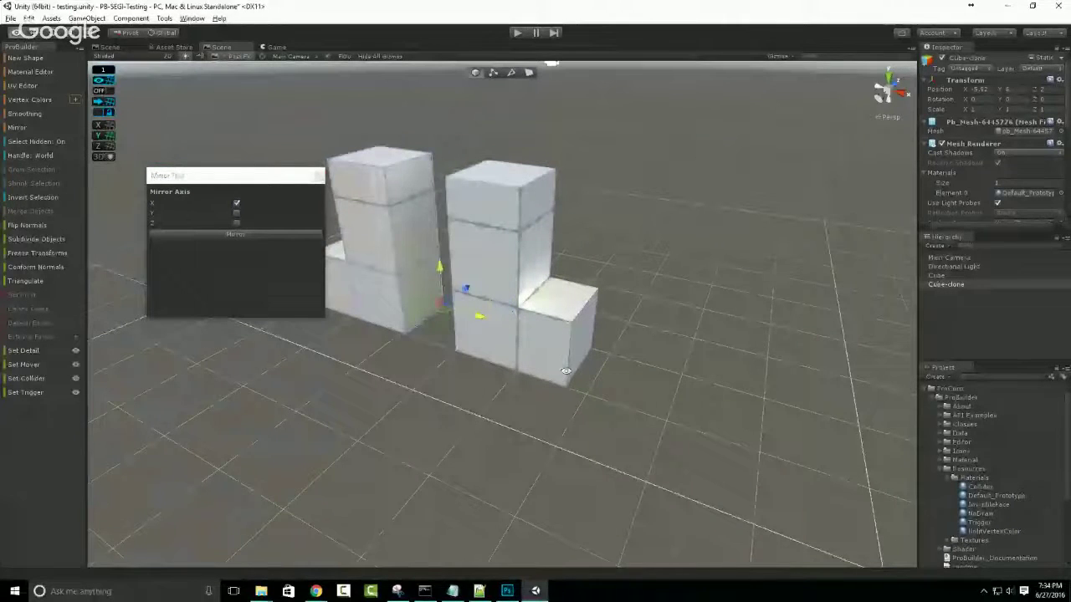
# Extrude the original object's lowest front face forward by about two blocks, and return to object level.
pyautogui.moveTo(566, 371)
pyautogui.keyDown('alt'); pyautogui.mouseDown()
pyautogui.moveTo(508, 387)
pyautogui.moveTo(548, 379)
pyautogui.mouseUp(); pyautogui.keyUp('alt')
pyautogui.click(528, 72)
pyautogui.click(536, 347)
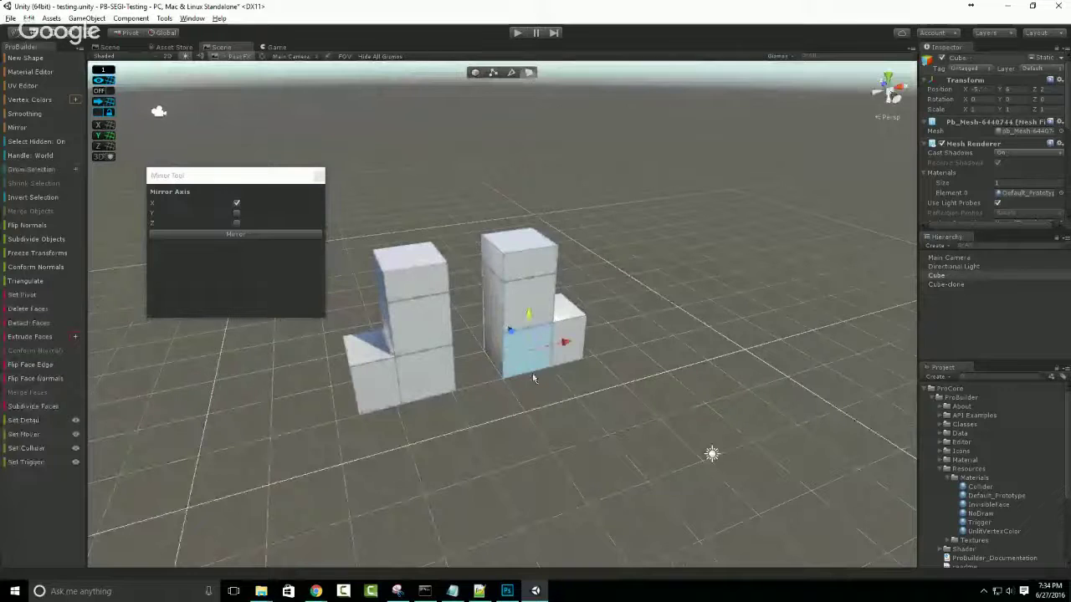
pyautogui.keyDown('shift'); pyautogui.moveTo(511, 331); pyautogui.dragTo(577, 391); pyautogui.keyUp('shift')
pyautogui.press('g')
# Replace the old clone with a new X-axis mirror of the extended object, moved apart from the original along X.
pyautogui.click(432, 360)
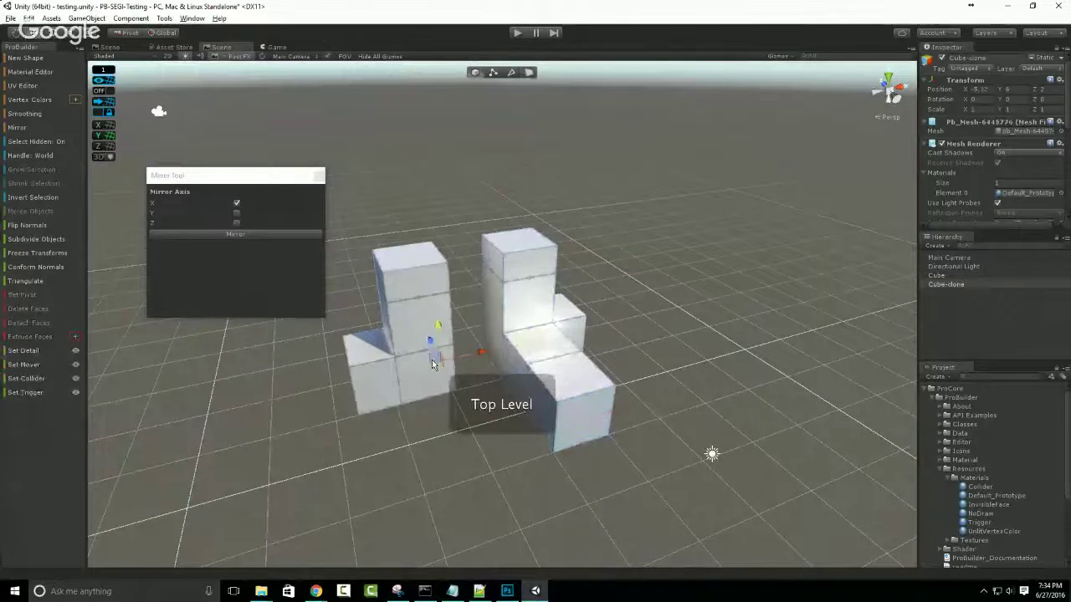
pyautogui.press('Delete')
pyautogui.click(519, 368)
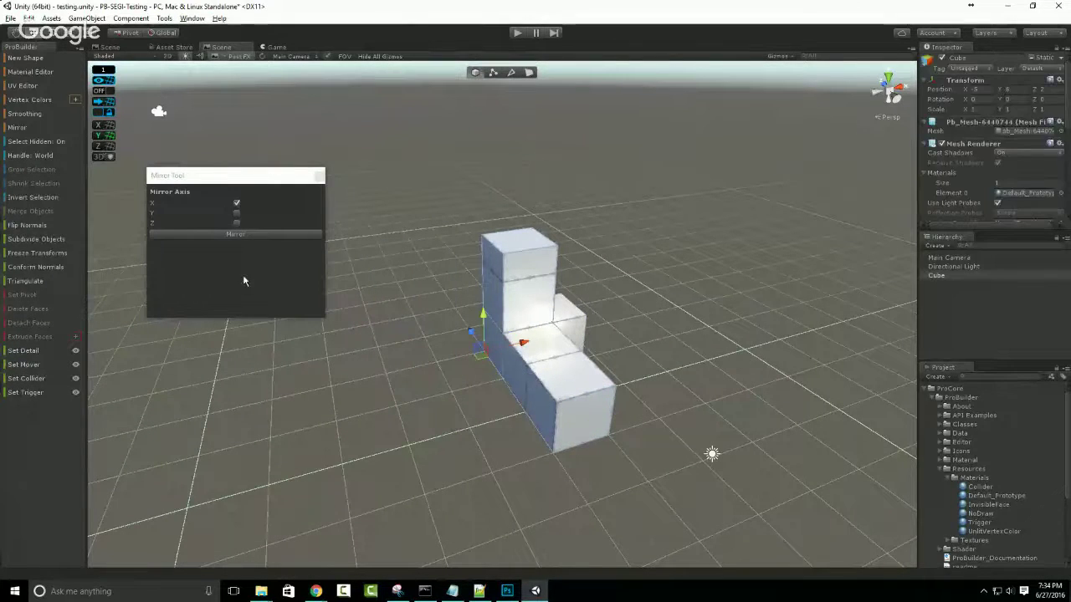
pyautogui.click(236, 234)
pyautogui.keyDown('alt'); pyautogui.moveTo(502, 393); pyautogui.dragTo(705, 387); pyautogui.keyUp('alt')
pyautogui.moveTo(530, 352)
pyautogui.mouseDown()
pyautogui.moveTo(457, 375)
pyautogui.moveTo(569, 402)
pyautogui.moveTo(441, 434)
pyautogui.mouseUp()
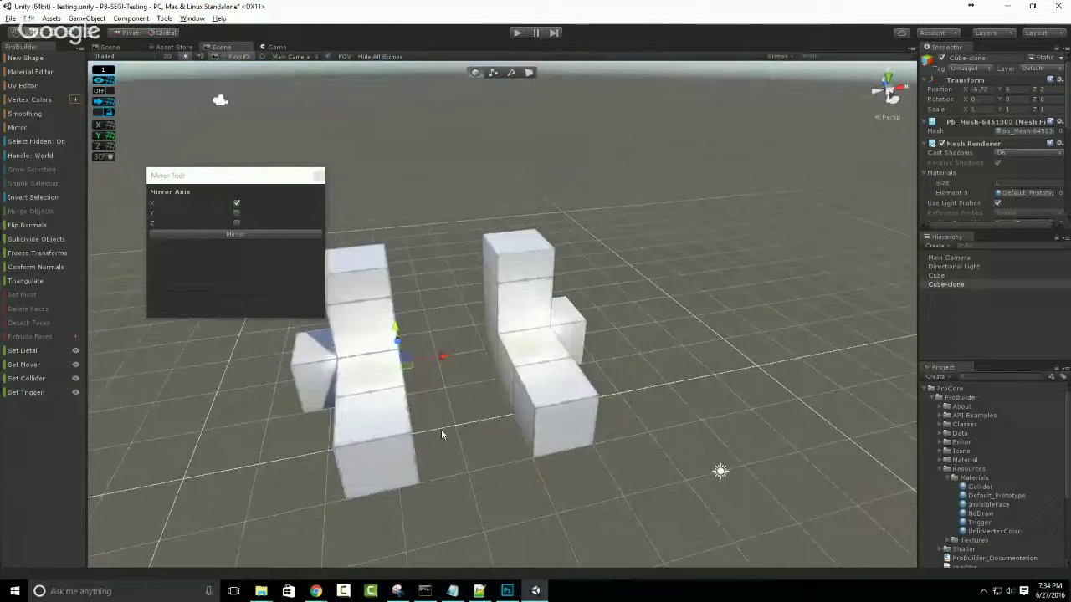
# Close the Mirror Tool and deselect both objects.
pyautogui.keyDown('shift'); pyautogui.click(566, 384); pyautogui.keyUp('shift')
pyautogui.click(317, 175)
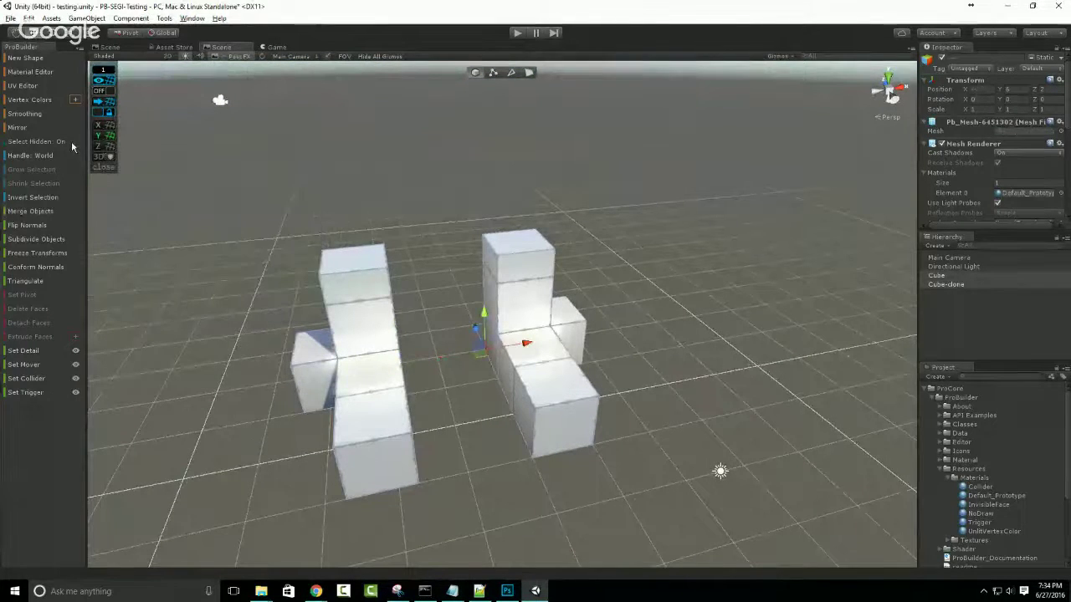
pyautogui.click(464, 440)
pyautogui.keyDown('alt'); pyautogui.moveTo(516, 429); pyautogui.dragTo(409, 376); pyautogui.keyUp('alt')
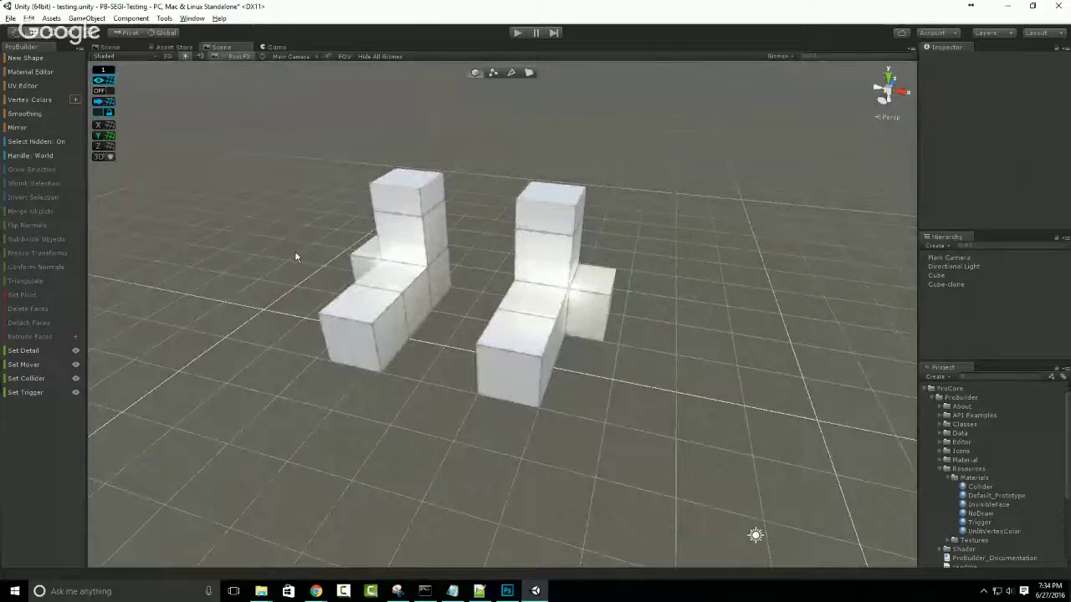
# Merge the two mirrored objects with the Merge Save option, and select the saved Cube-clone original in the Hierarchy.
pyautogui.click(392, 261)
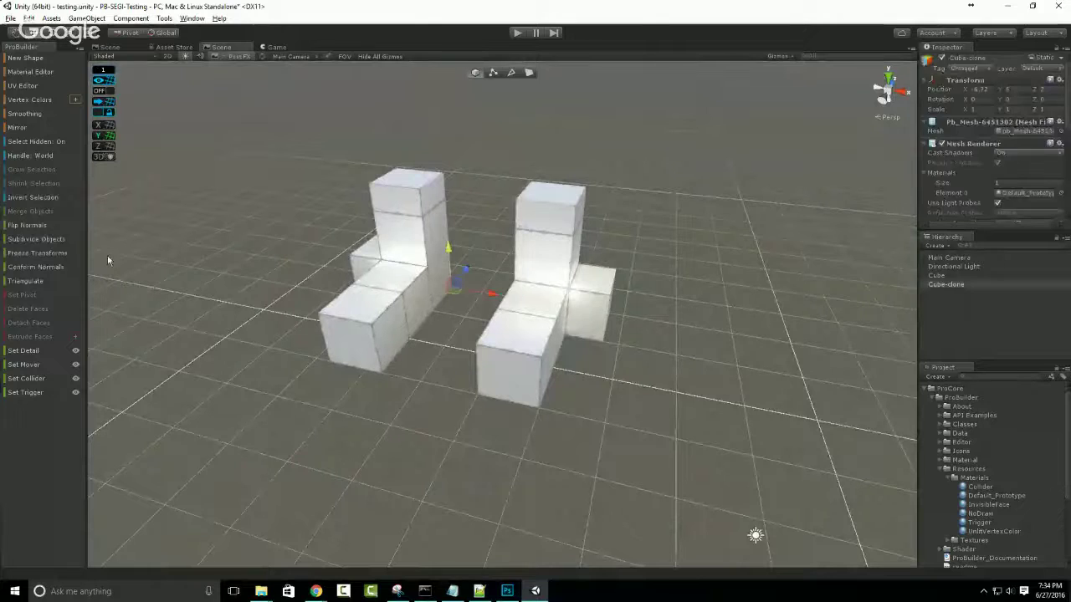
pyautogui.keyDown('shift'); pyautogui.click(557, 262); pyautogui.keyUp('shift')
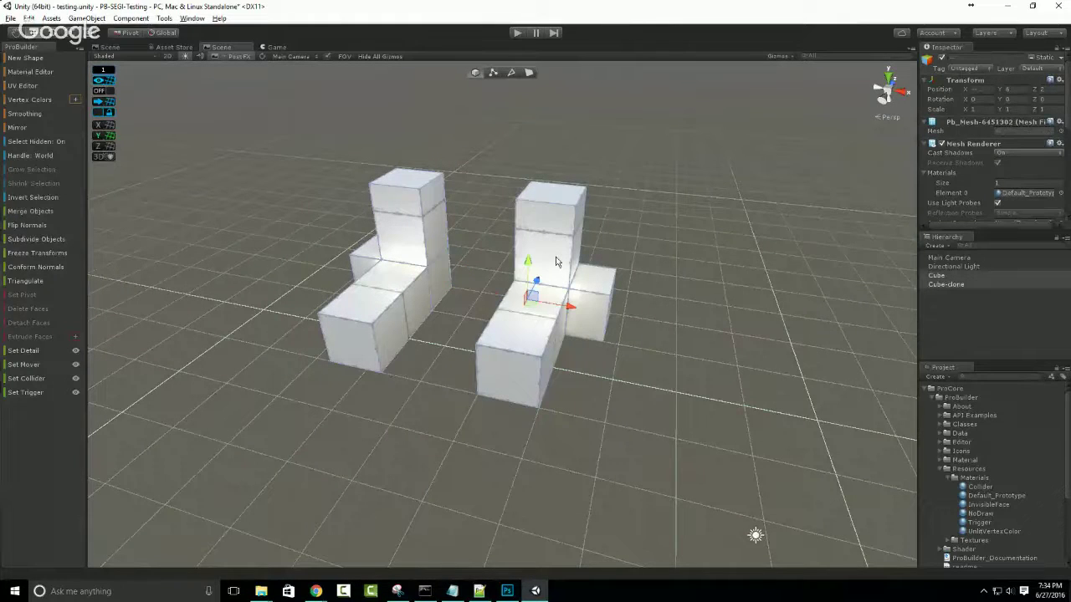
pyautogui.click(36, 214)
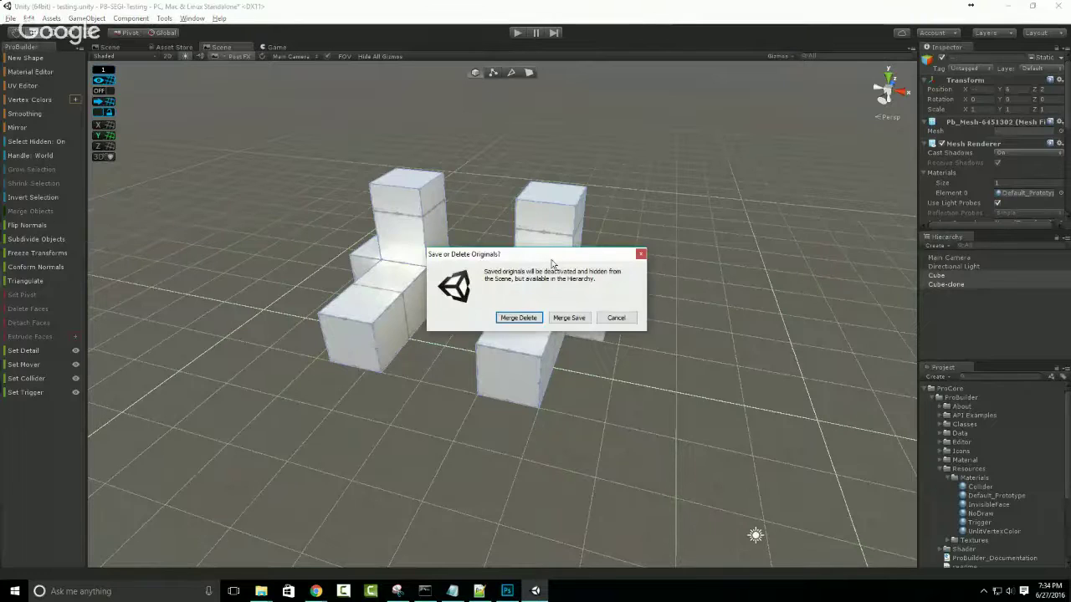
pyautogui.moveTo(551, 255); pyautogui.dragTo(470, 245)
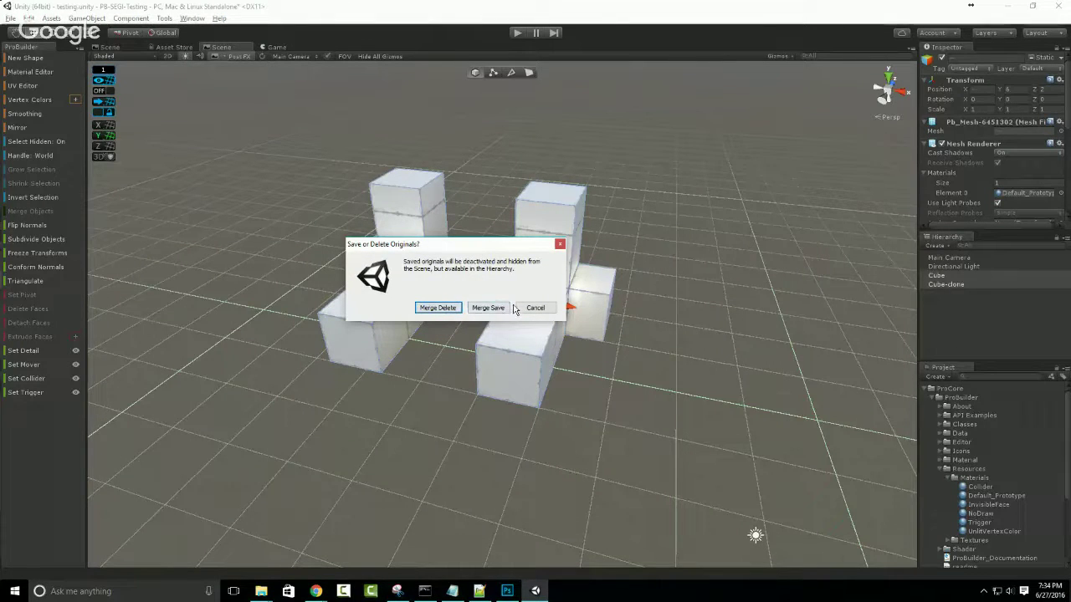
pyautogui.click(488, 308)
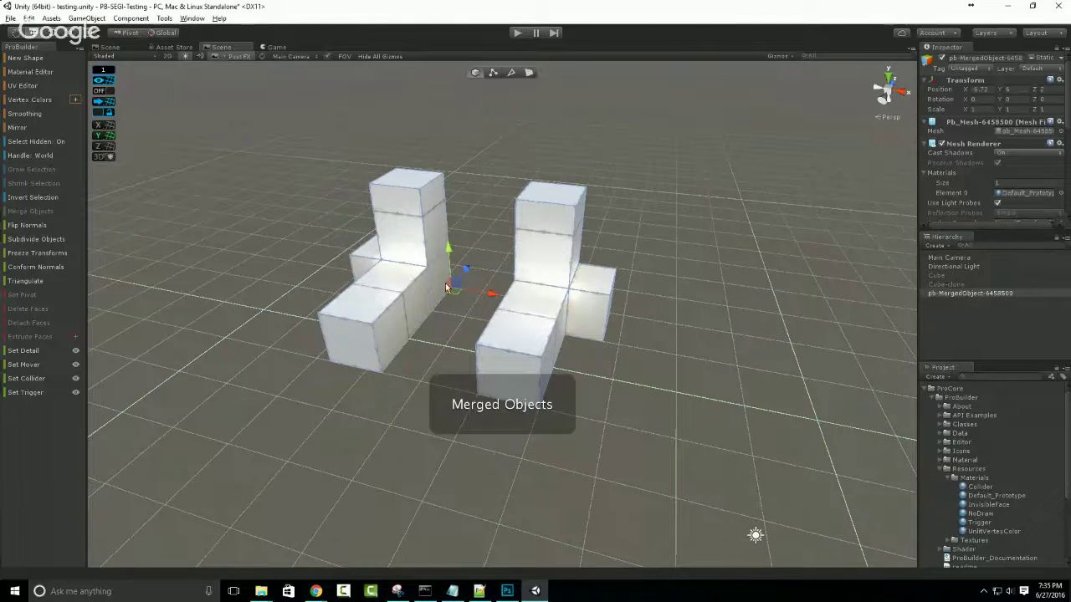
pyautogui.click(959, 282)
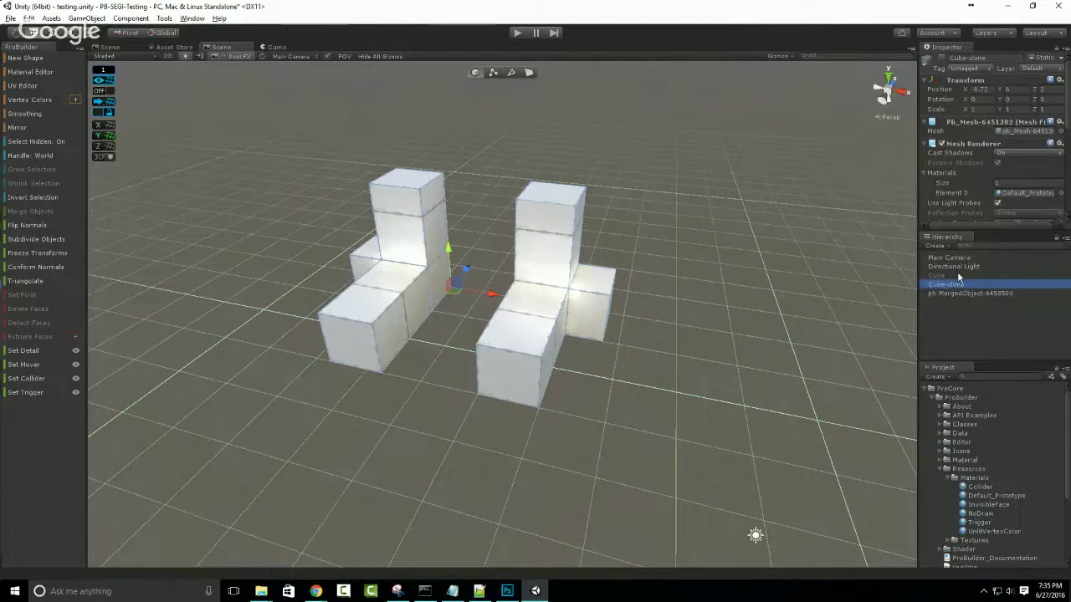
# Move the merged object back along Z, and reactivate the saved Cube and Cube-clone originals.
pyautogui.click(962, 294)
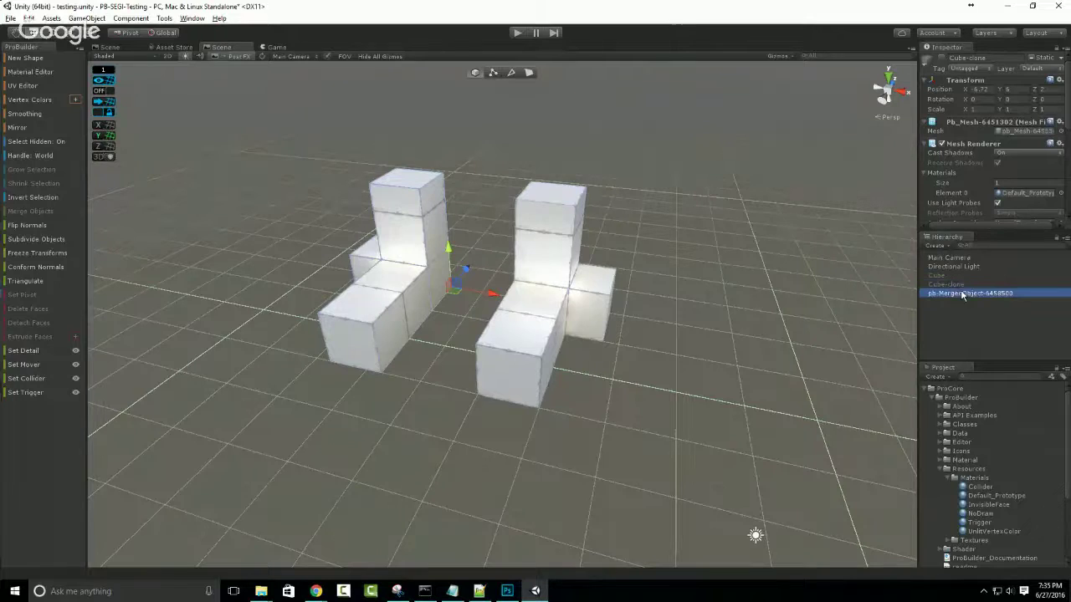
pyautogui.keyDown('alt'); pyautogui.moveTo(607, 366); pyautogui.dragTo(405, 300); pyautogui.keyUp('alt')
pyautogui.scroll(-5, 405, 293)
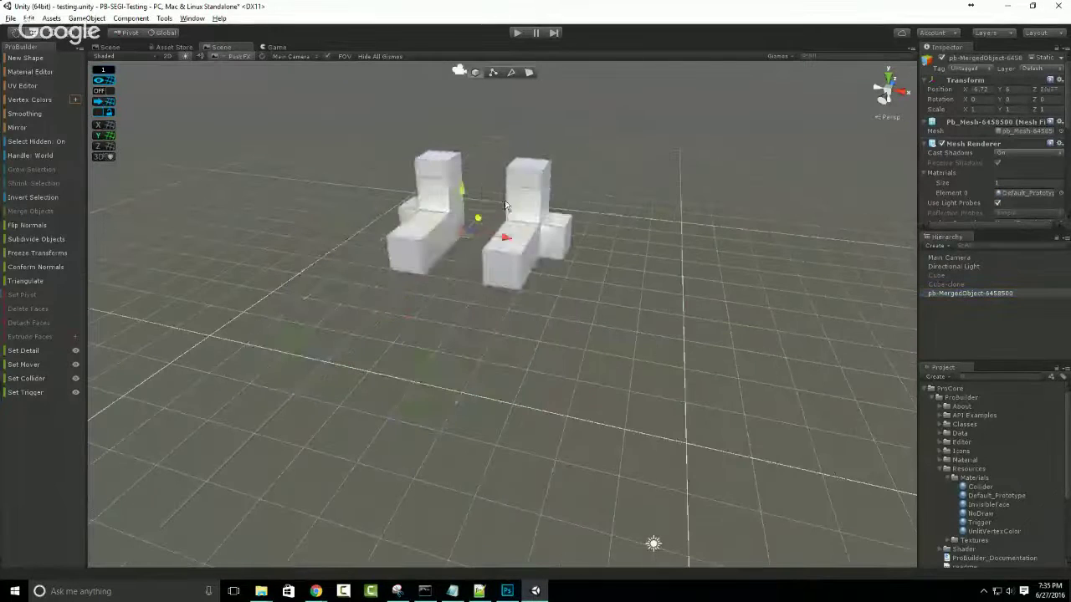
pyautogui.click(972, 276)
pyautogui.keyDown('shift'); pyautogui.click(974, 284); pyautogui.keyUp('shift')
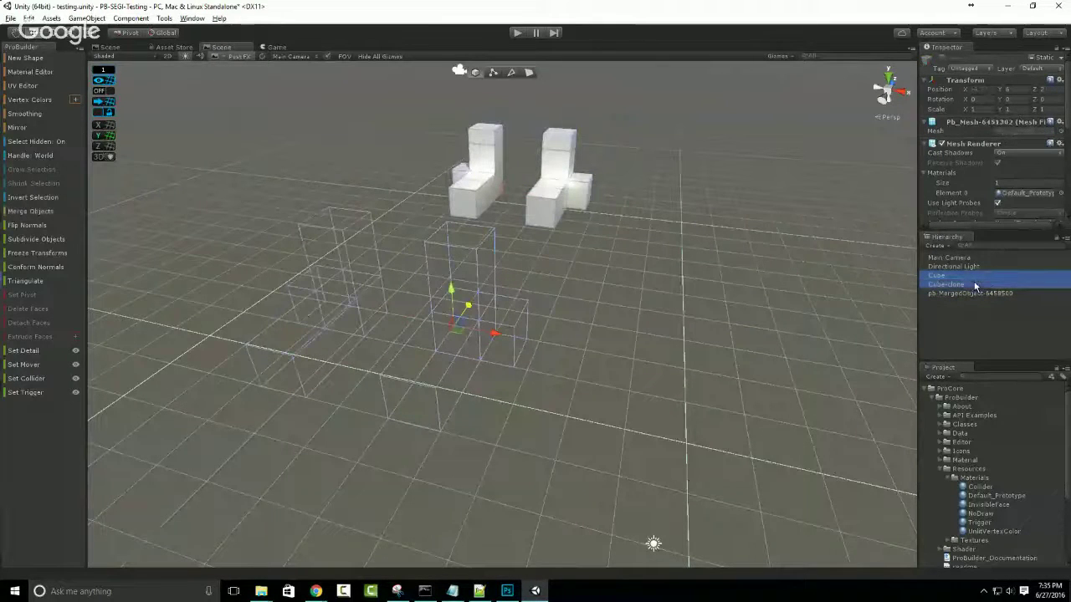
pyautogui.click(938, 56)
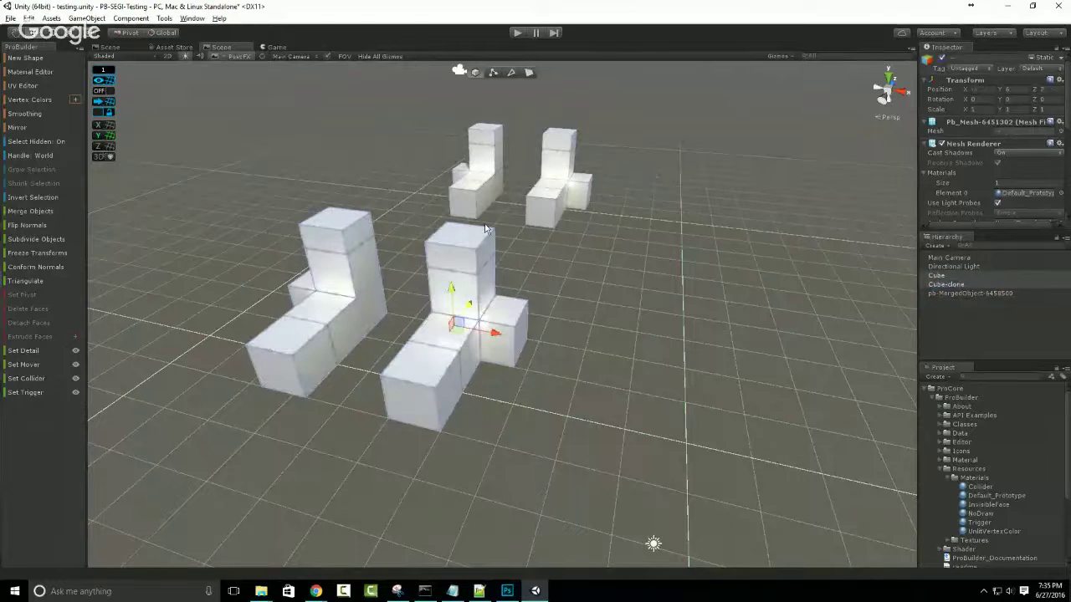
# Undo the reactivation of the originals and the merged object's move along Z, and frame the object.
pyautogui.hotkey('ctrl', 'z')
pyautogui.hotkey('ctrl', 'z')
pyautogui.hotkey('ctrl', 'z')
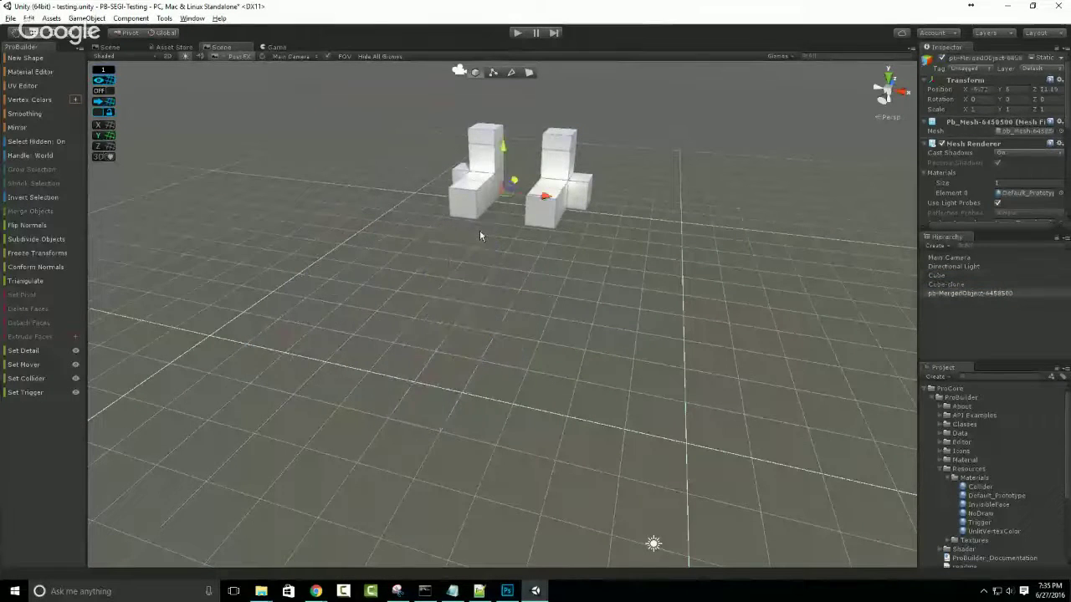
pyautogui.press('f')
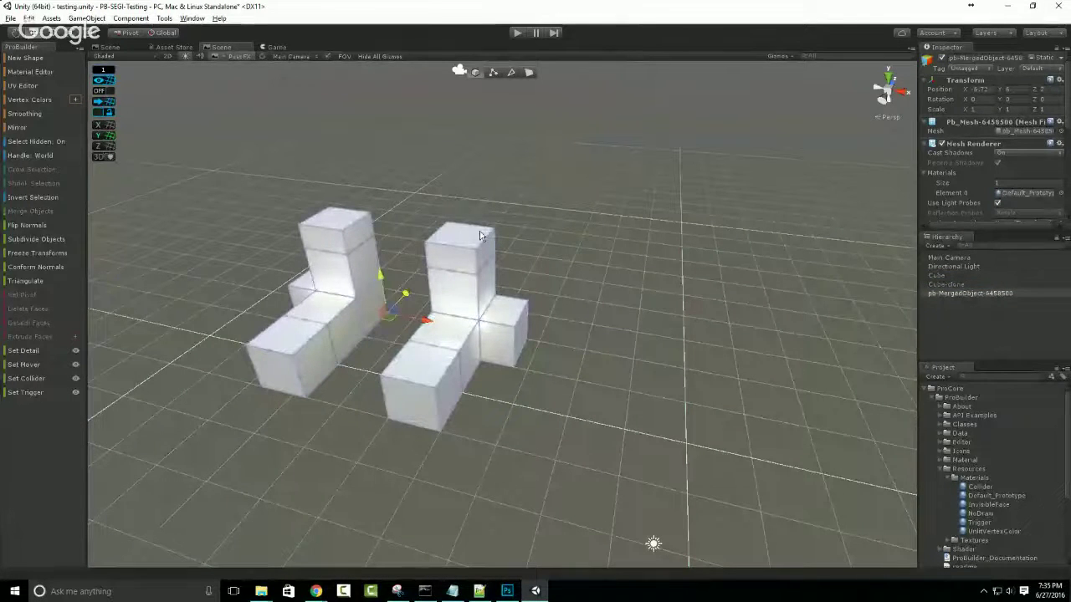
pyautogui.moveTo(493, 314); pyautogui.dragTo(538, 290, button='middle')
pyautogui.scroll(2, 502, 326)
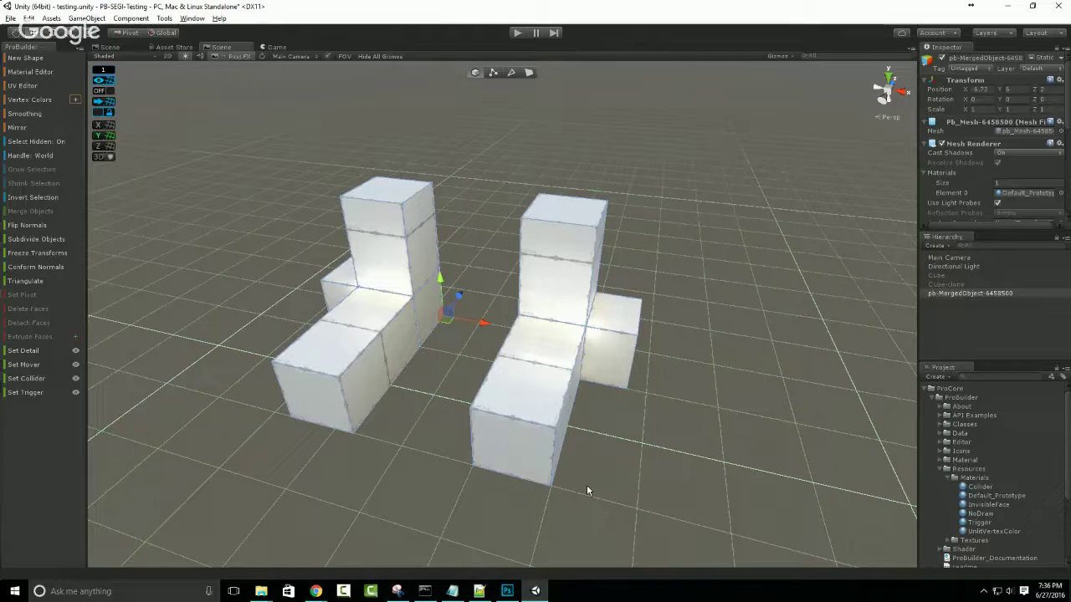
# Delete the inner side faces of one block shape by growing the selection from its lower corner face, and return to object level.
pyautogui.keyDown('alt'); pyautogui.moveTo(642, 398); pyautogui.dragTo(634, 421); pyautogui.keyUp('alt')
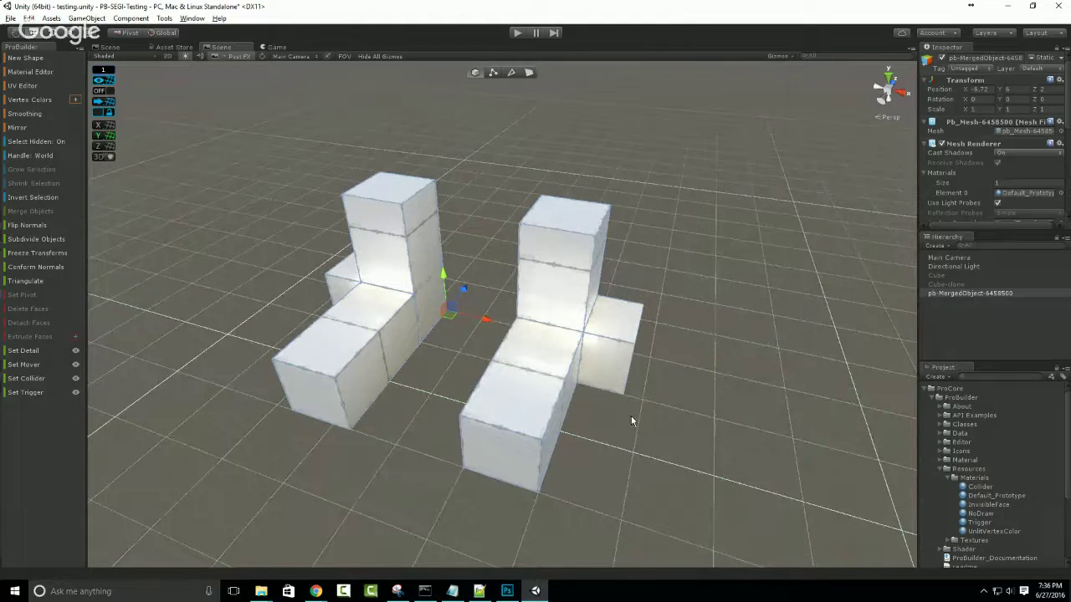
pyautogui.press('f')
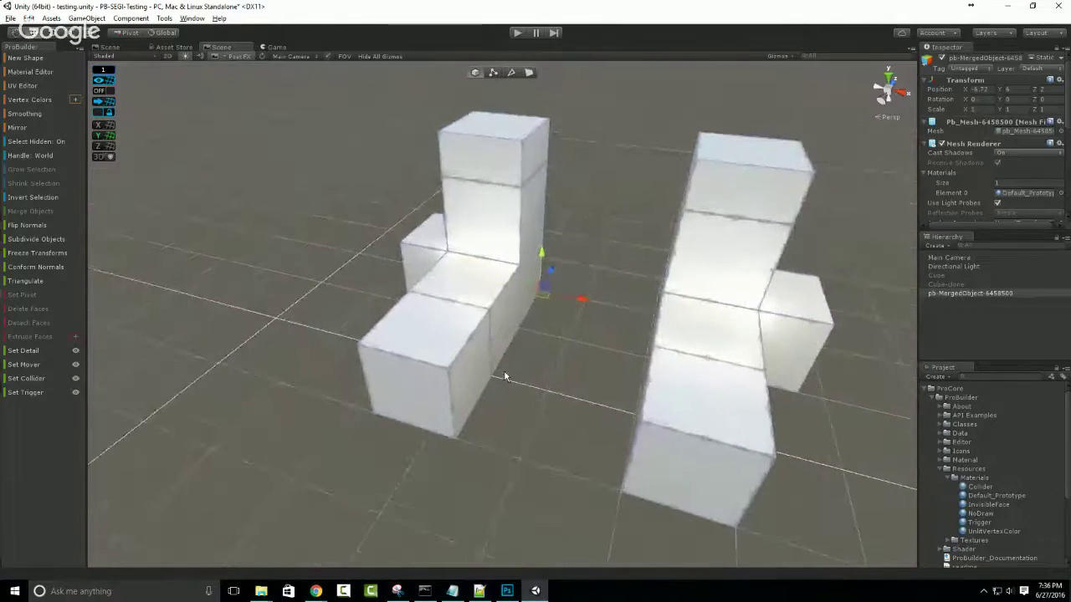
pyautogui.keyDown('alt'); pyautogui.moveTo(512, 370); pyautogui.dragTo(536, 141); pyautogui.keyUp('alt')
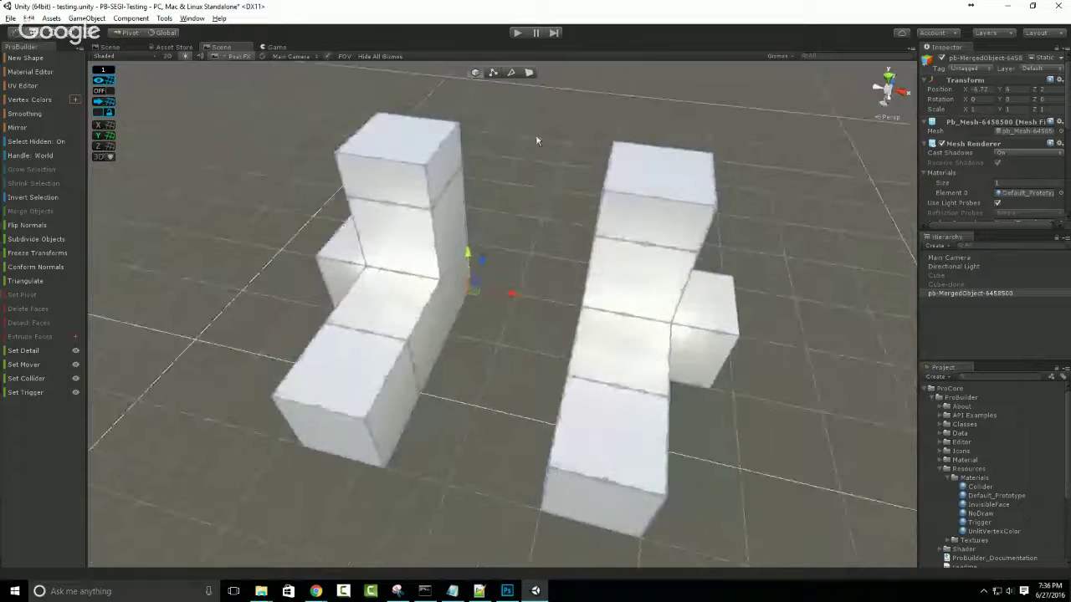
pyautogui.click(529, 74)
pyautogui.click(451, 298)
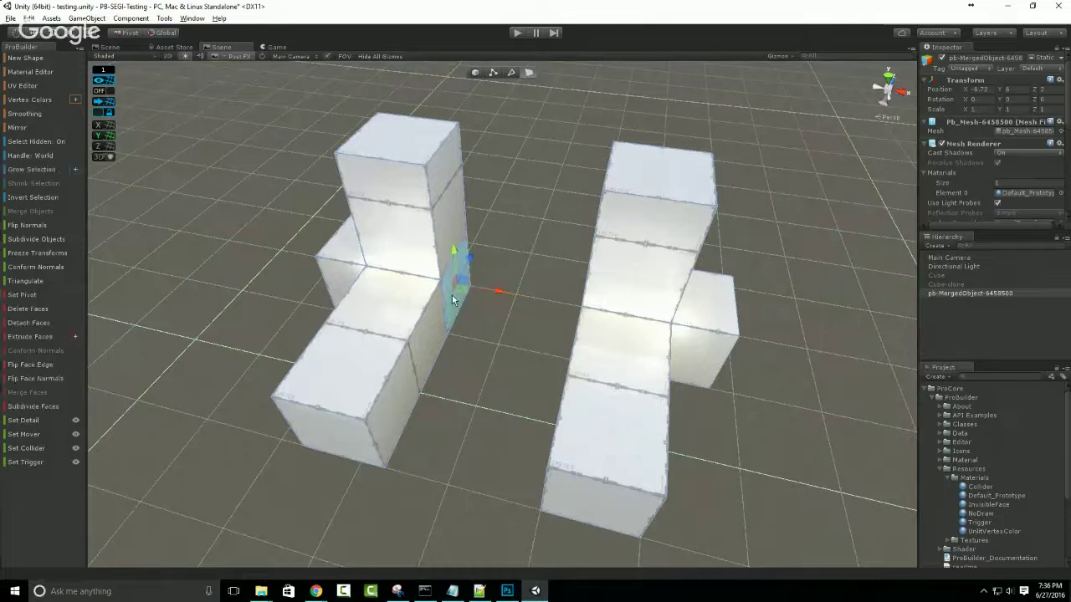
pyautogui.keyDown('alt'); pyautogui.moveTo(421, 389); pyautogui.dragTo(634, 343); pyautogui.keyUp('alt')
pyautogui.hotkey('alt', 'g')
pyautogui.click(549, 282)
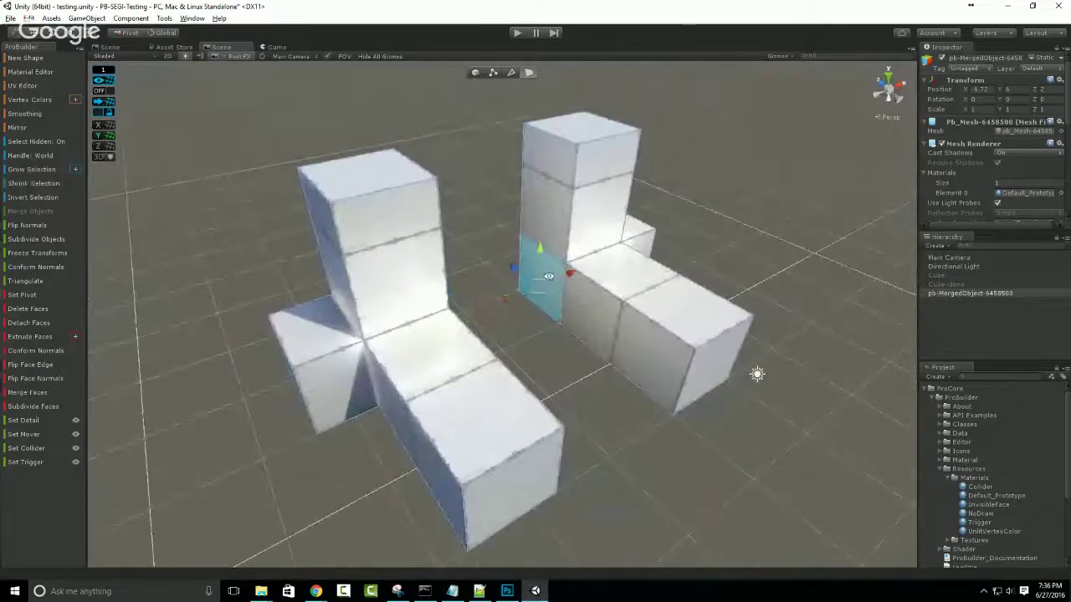
pyautogui.hotkey('alt', 'g')
pyautogui.keyDown('alt'); pyautogui.moveTo(549, 282); pyautogui.dragTo(390, 338); pyautogui.keyUp('alt')
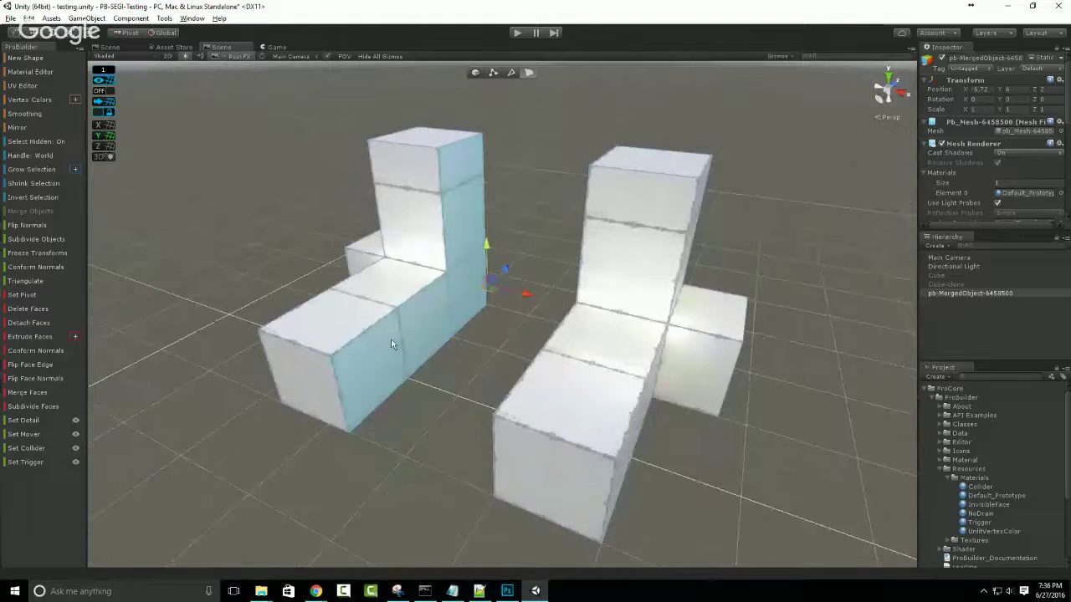
pyautogui.press('Delete')
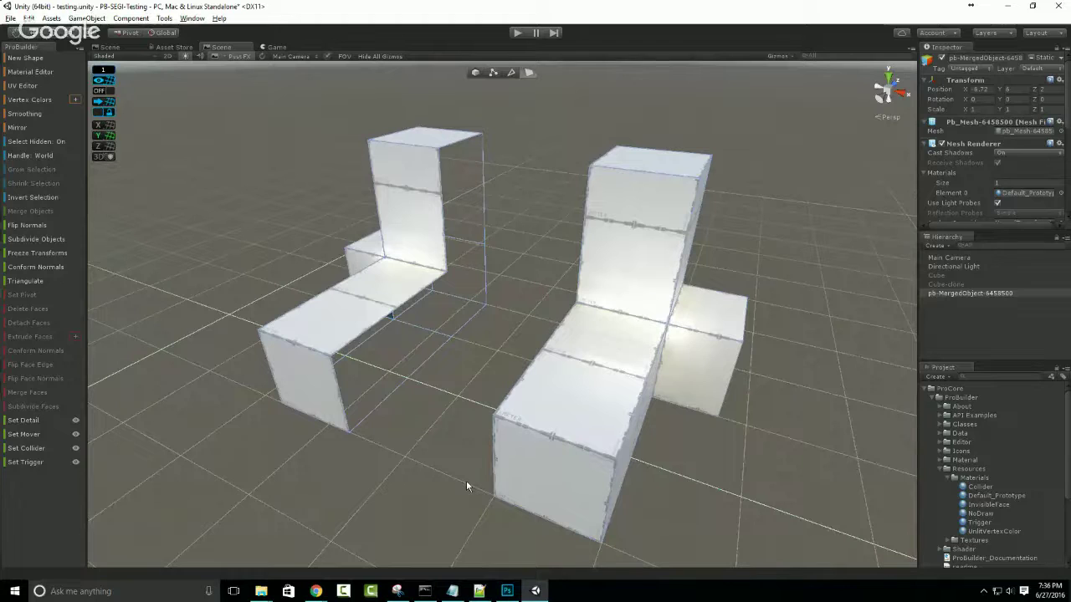
pyautogui.press('Escape')
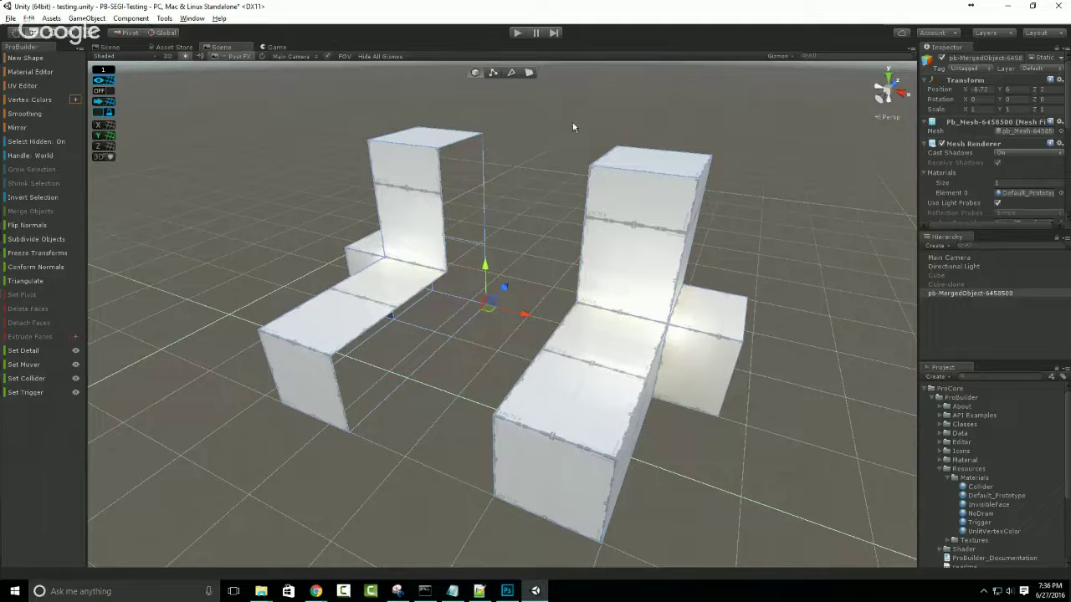
# Undo the deletion of the inner side faces.
pyautogui.keyDown('alt'); pyautogui.moveTo(485, 328); pyautogui.dragTo(407, 442); pyautogui.keyUp('alt')
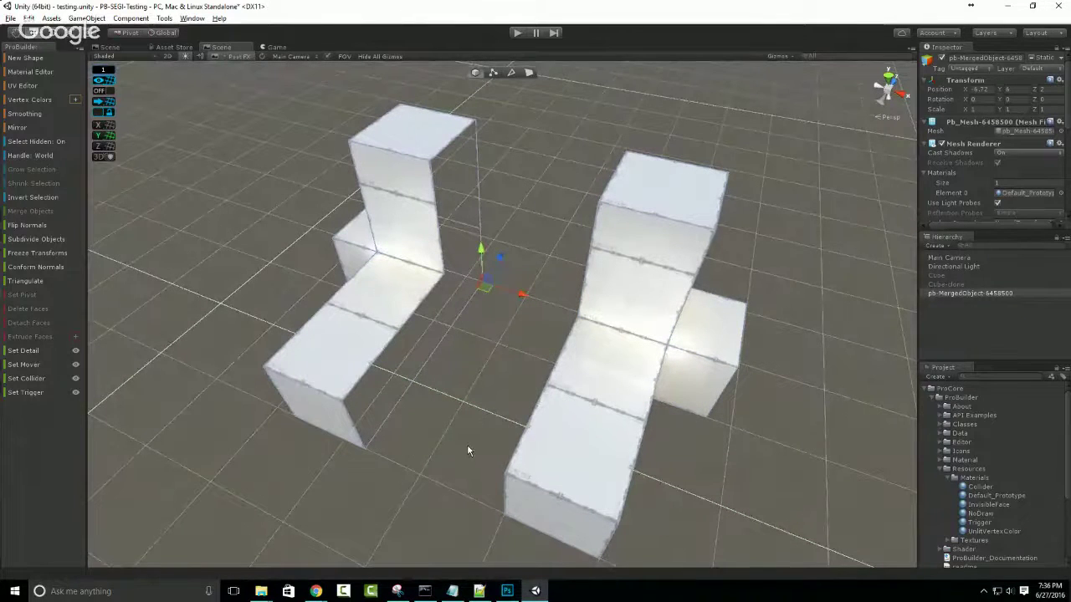
pyautogui.moveTo(449, 403); pyautogui.dragTo(486, 403, button='middle')
pyautogui.hotkey('ctrl', 'z')
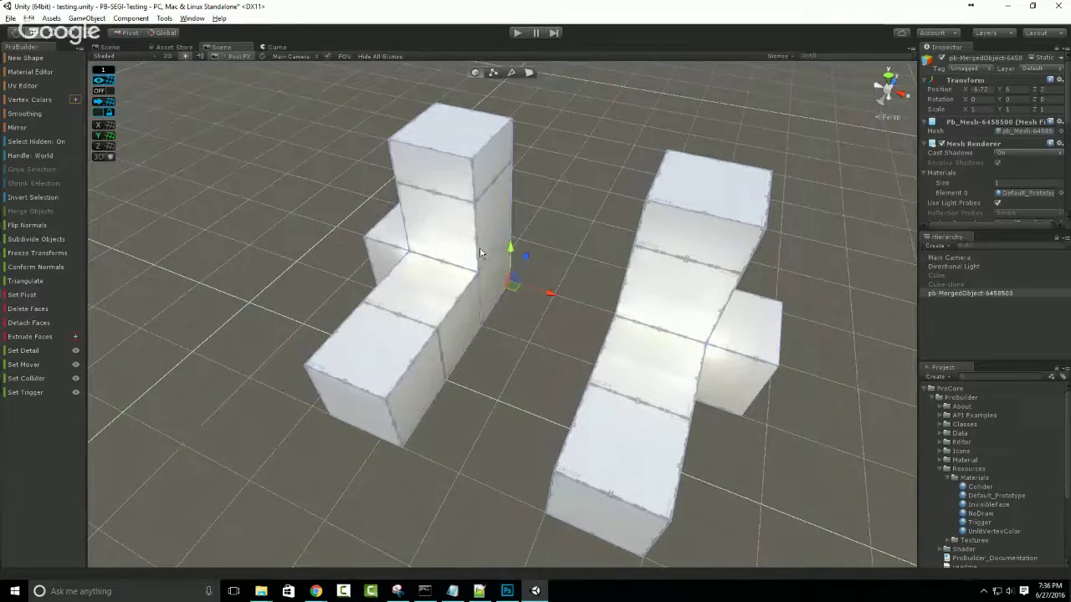
# Set Select Hidden to Off and box-select only the visible vertices of the merged object.
pyautogui.click(55, 143)
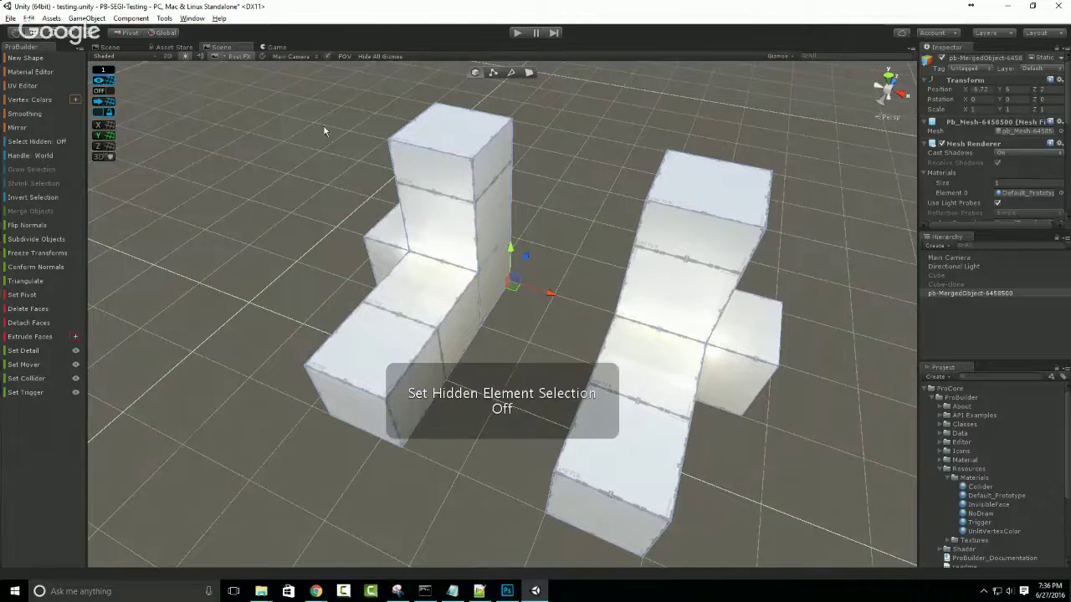
pyautogui.click(493, 74)
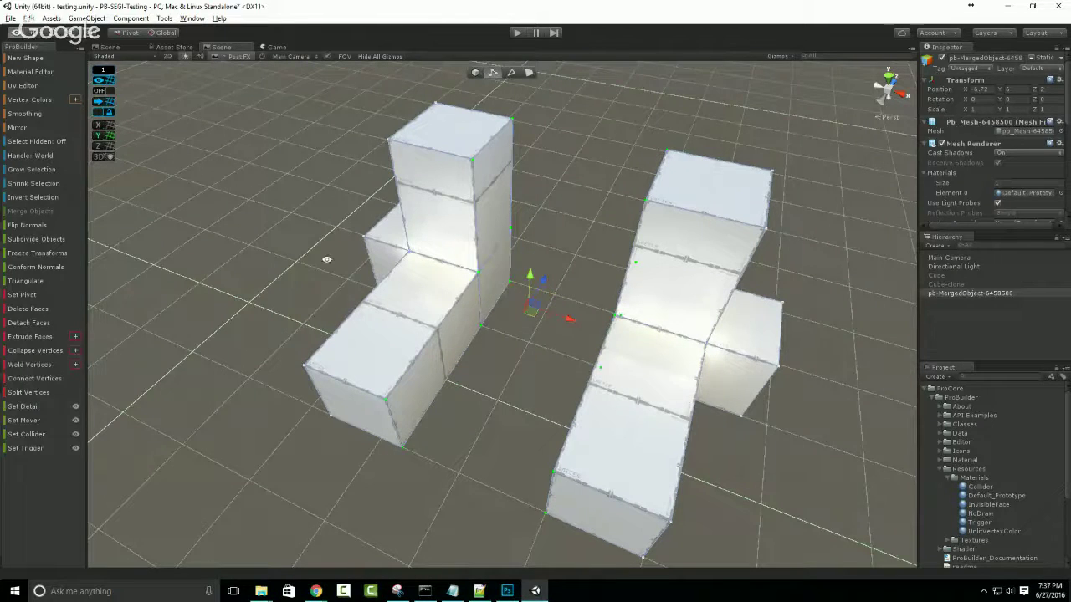
pyautogui.keyDown('alt'); pyautogui.moveTo(323, 256); pyautogui.dragTo(677, 228); pyautogui.keyUp('alt')
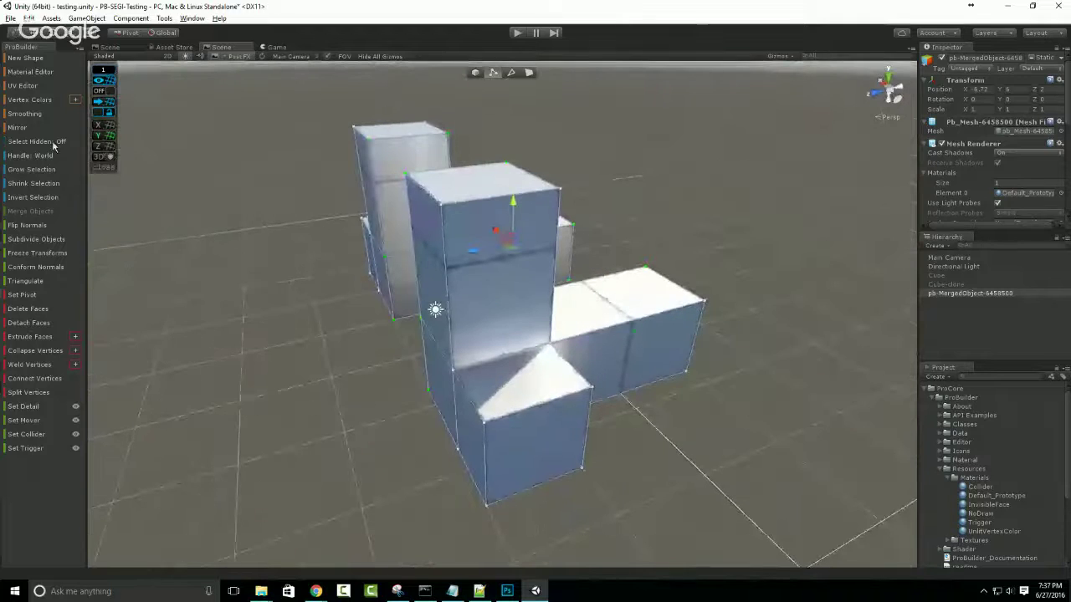
pyautogui.click(779, 450)
pyautogui.keyDown('alt'); pyautogui.moveTo(778, 450); pyautogui.dragTo(843, 539); pyautogui.keyUp('alt')
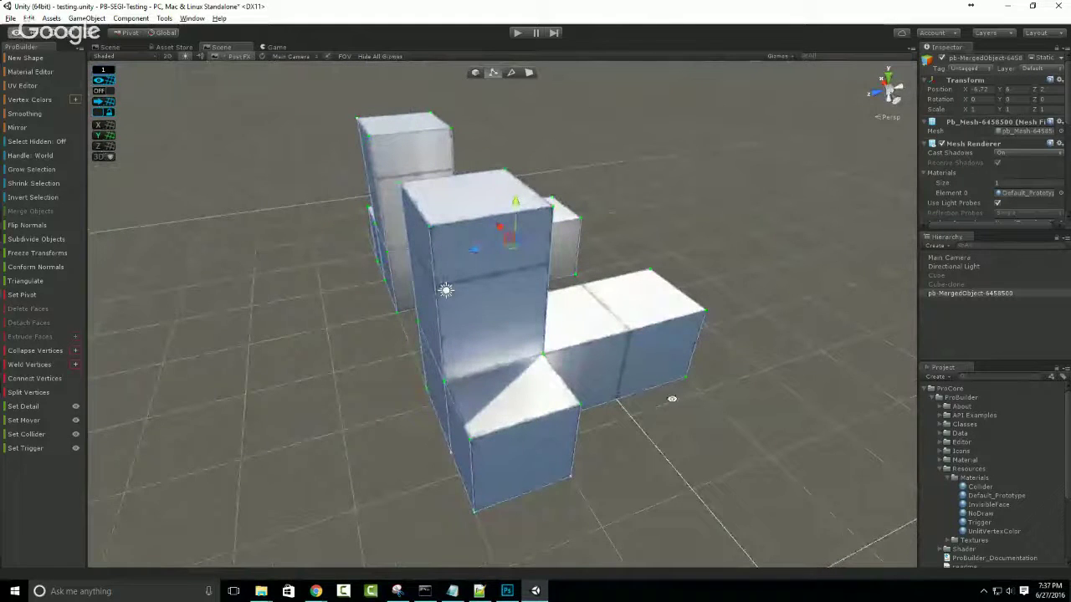
pyautogui.keyDown('alt'); pyautogui.moveTo(285, 263); pyautogui.dragTo(317, 133); pyautogui.keyUp('alt')
# Set Select Hidden to On and box-select the merged object's vertices through the mesh, including those behind.
pyautogui.click(59, 143)
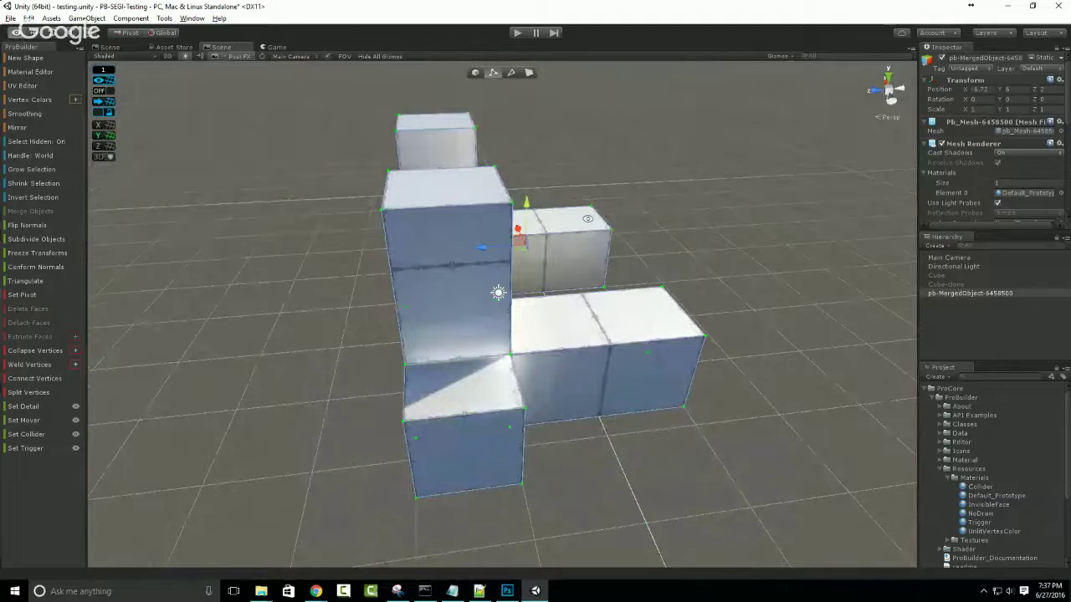
pyautogui.keyDown('alt'); pyautogui.moveTo(435, 134); pyautogui.dragTo(647, 197); pyautogui.keyUp('alt')
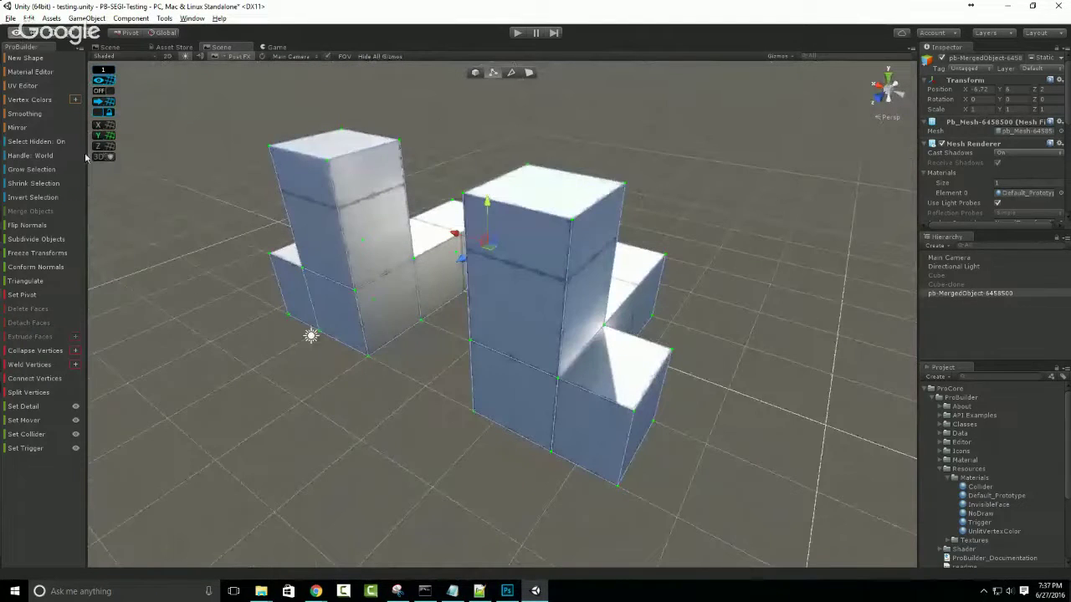
pyautogui.click(60, 144)
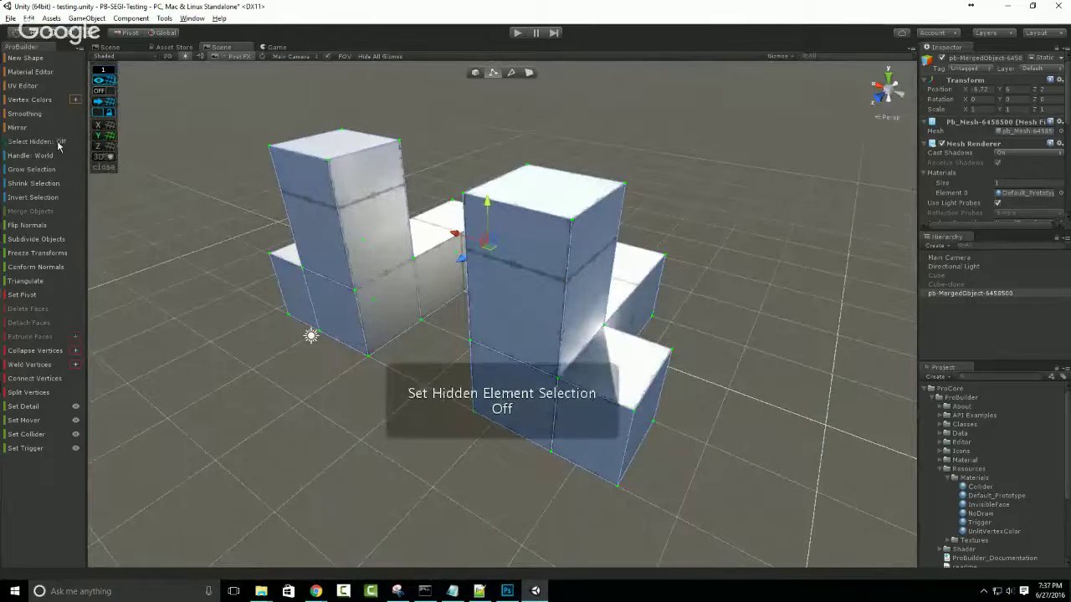
pyautogui.click(59, 143)
pyautogui.keyDown('alt'); pyautogui.moveTo(442, 289); pyautogui.dragTo(258, 109); pyautogui.keyUp('alt')
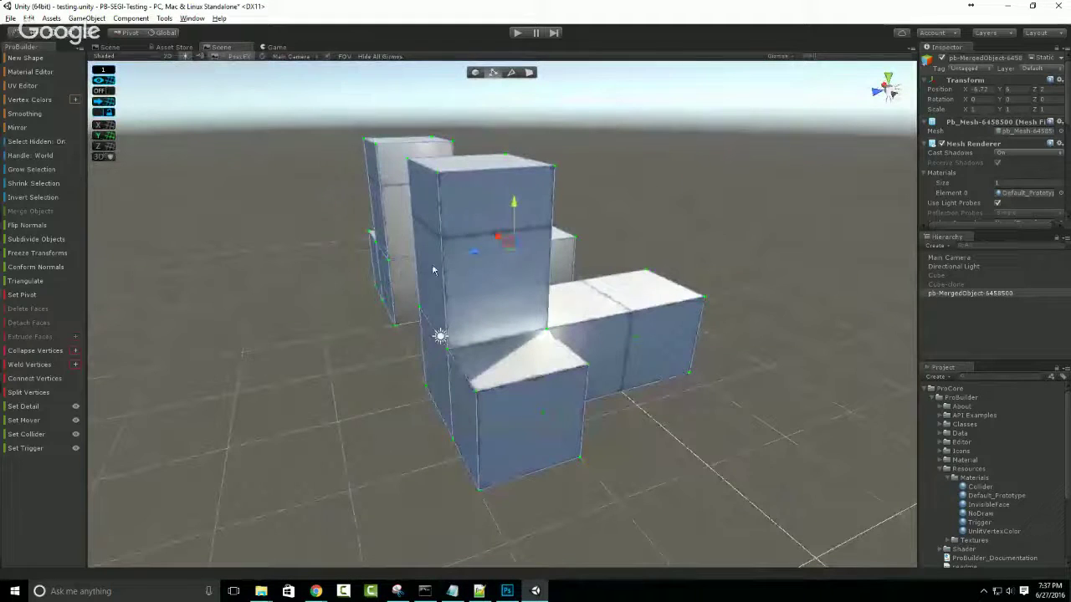
pyautogui.keyDown('alt'); pyautogui.moveTo(548, 318); pyautogui.dragTo(451, 311); pyautogui.keyUp('alt')
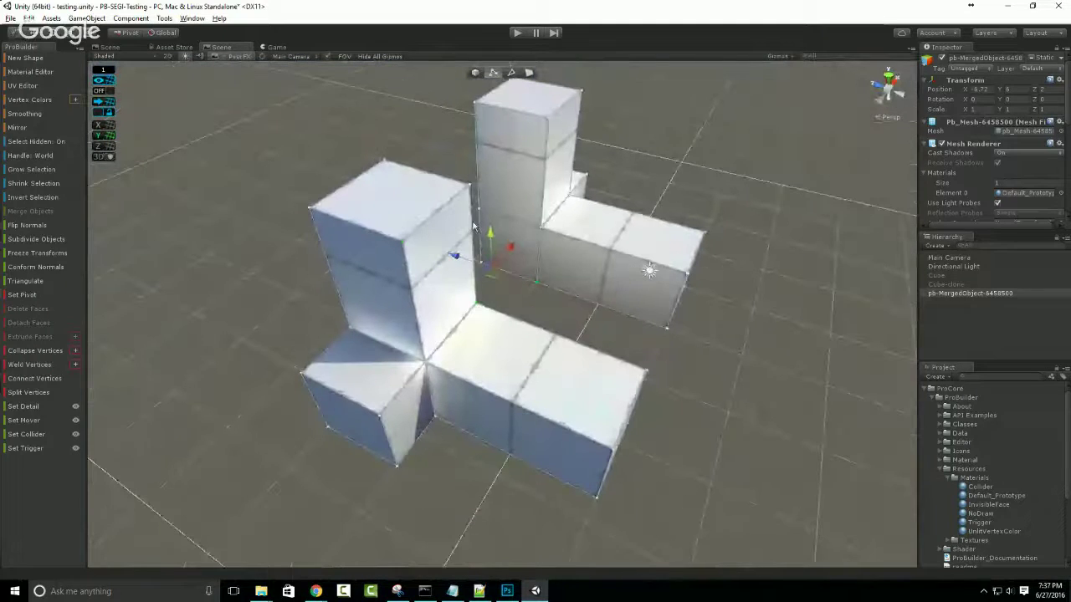
# Undo the trial change to the vertices and set Select Hidden back to Off.
pyautogui.moveTo(492, 241); pyautogui.dragTo(533, 149)
pyautogui.hotkey('ctrl', 'z')
pyautogui.click(48, 144)
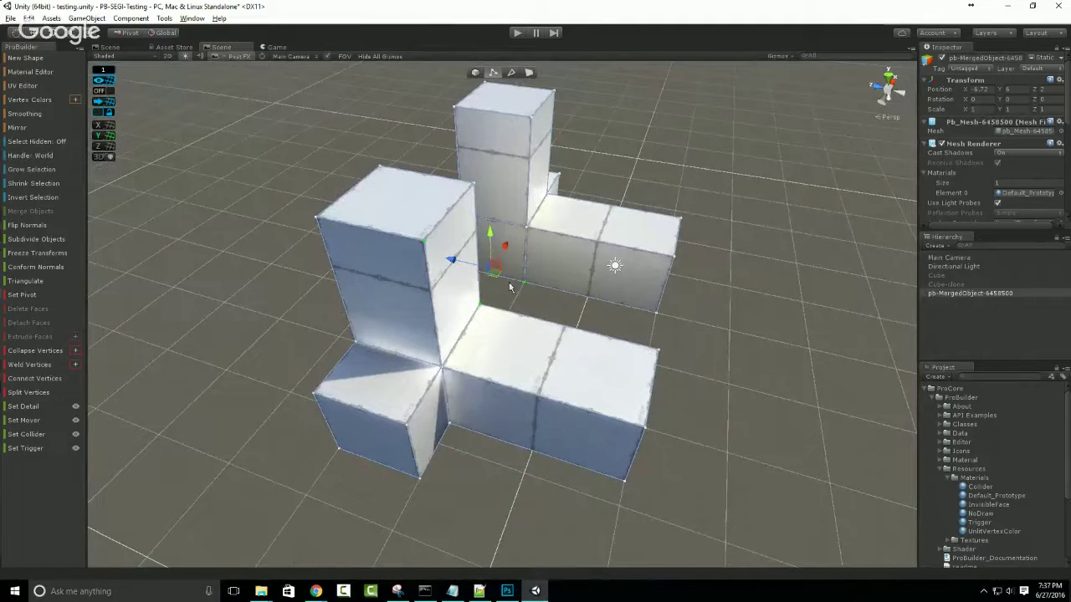
# Select the top face of the nearer tower in face mode and rotate it to a slant.
pyautogui.press('f')
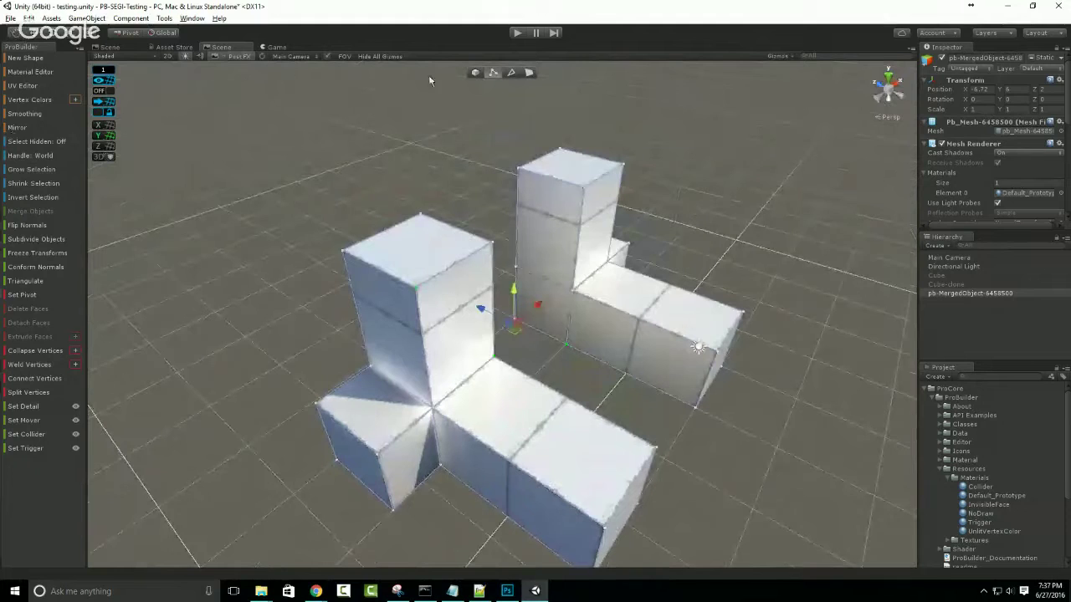
pyautogui.click(529, 74)
pyautogui.click(422, 249)
pyautogui.moveTo(461, 275); pyautogui.dragTo(479, 327, button='middle')
pyautogui.scroll(3, 478, 323)
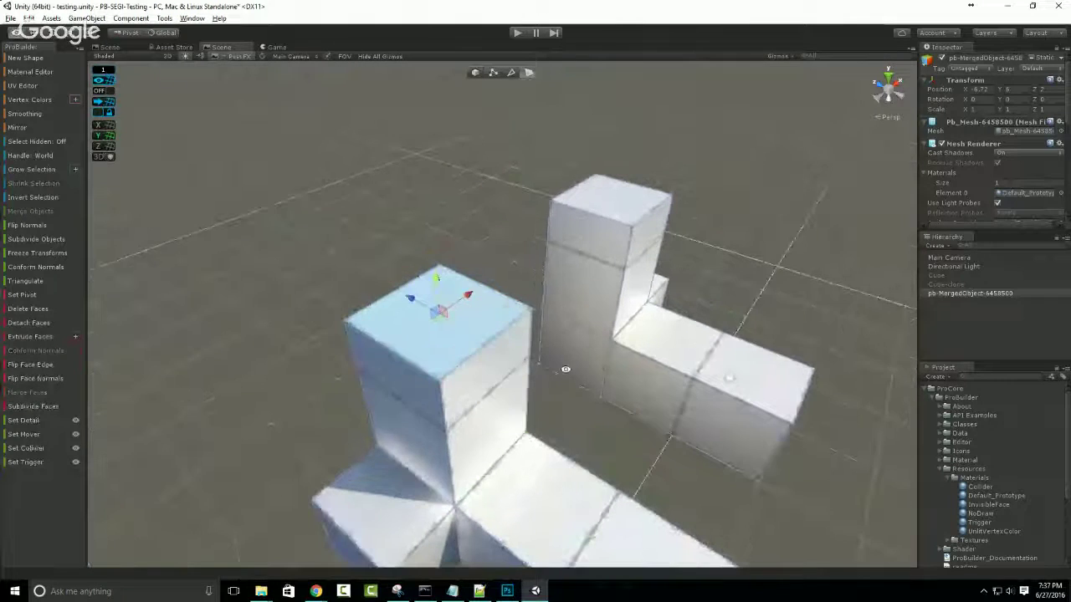
pyautogui.keyDown('alt'); pyautogui.moveTo(468, 325); pyautogui.dragTo(452, 300); pyautogui.keyUp('alt')
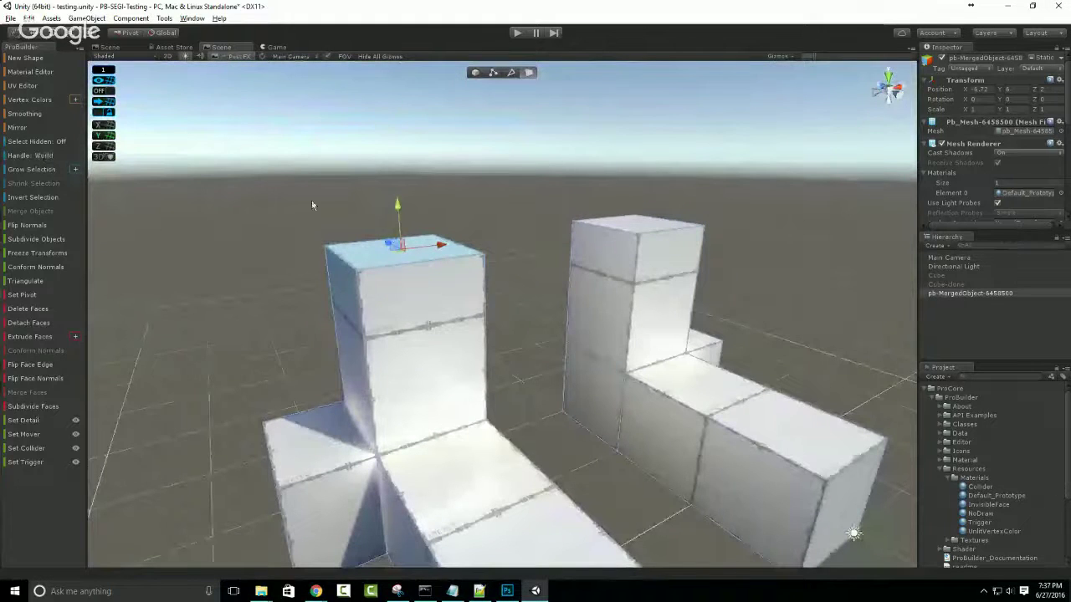
pyautogui.press('e')
pyautogui.keyDown('alt'); pyautogui.moveTo(470, 249); pyautogui.dragTo(445, 250); pyautogui.keyUp('alt')
pyautogui.press('w')
pyautogui.keyDown('alt'); pyautogui.moveTo(502, 317); pyautogui.dragTo(318, 232); pyautogui.keyUp('alt')
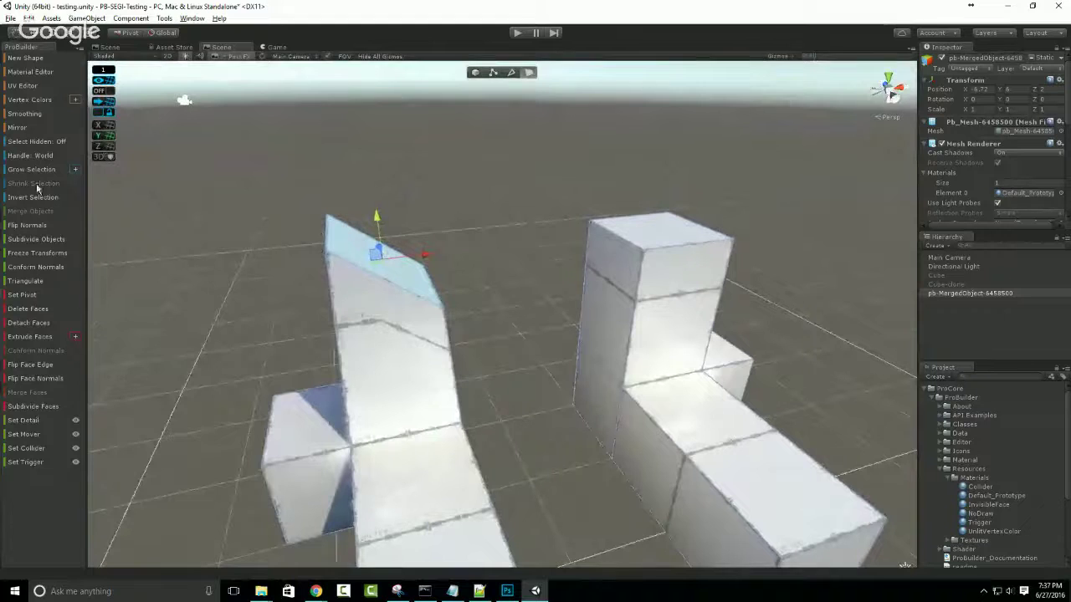
# Set the handle alignment to Local and rotate the whole merged object by about 34 degrees around Z.
pyautogui.click(37, 158)
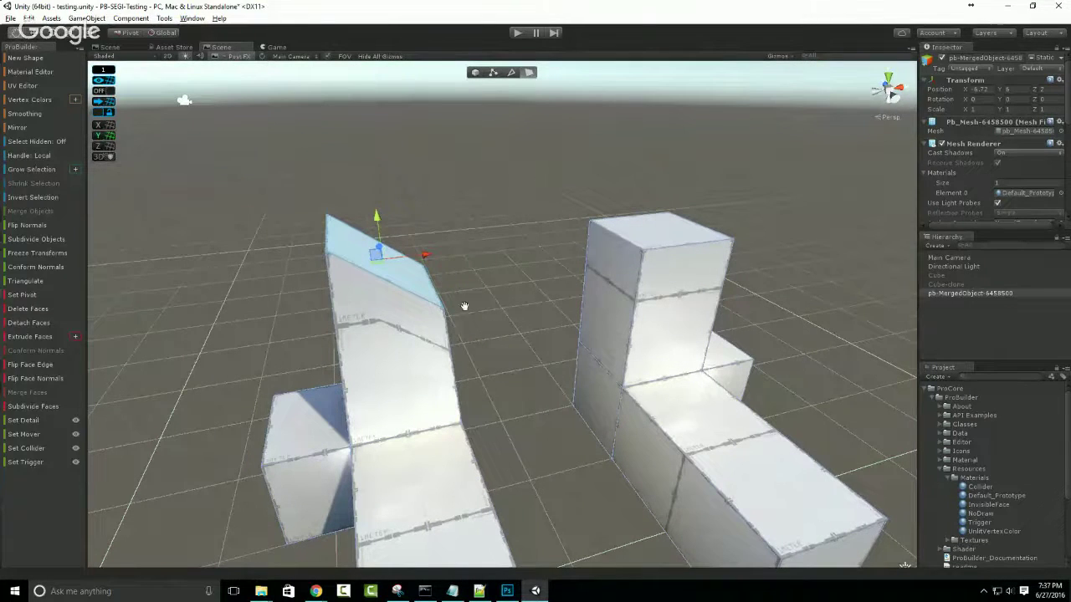
pyautogui.moveTo(465, 306); pyautogui.dragTo(468, 255, button='middle')
pyautogui.press('g')
pyautogui.scroll(-3, 468, 256)
pyautogui.press('e')
pyautogui.moveTo(468, 338); pyautogui.dragTo(388, 395)
pyautogui.press('w')
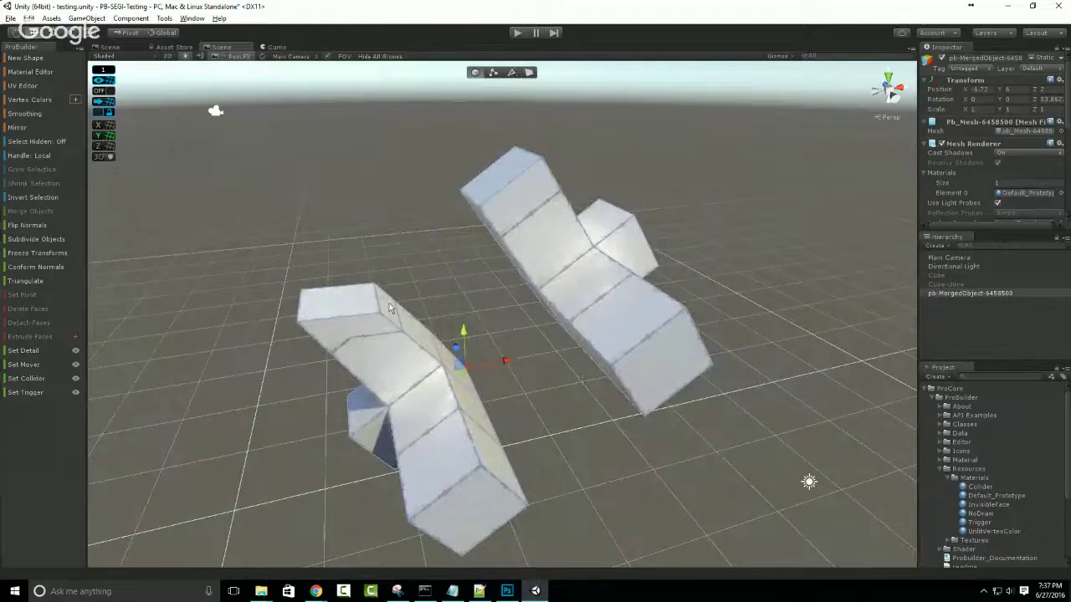
# Select the slanted top face in face mode, invert the face selection, and invert it back.
pyautogui.press('g')
pyautogui.click(327, 308)
pyautogui.keyDown('alt'); pyautogui.moveTo(328, 308); pyautogui.dragTo(118, 202); pyautogui.keyUp('alt')
pyautogui.click(33, 197)
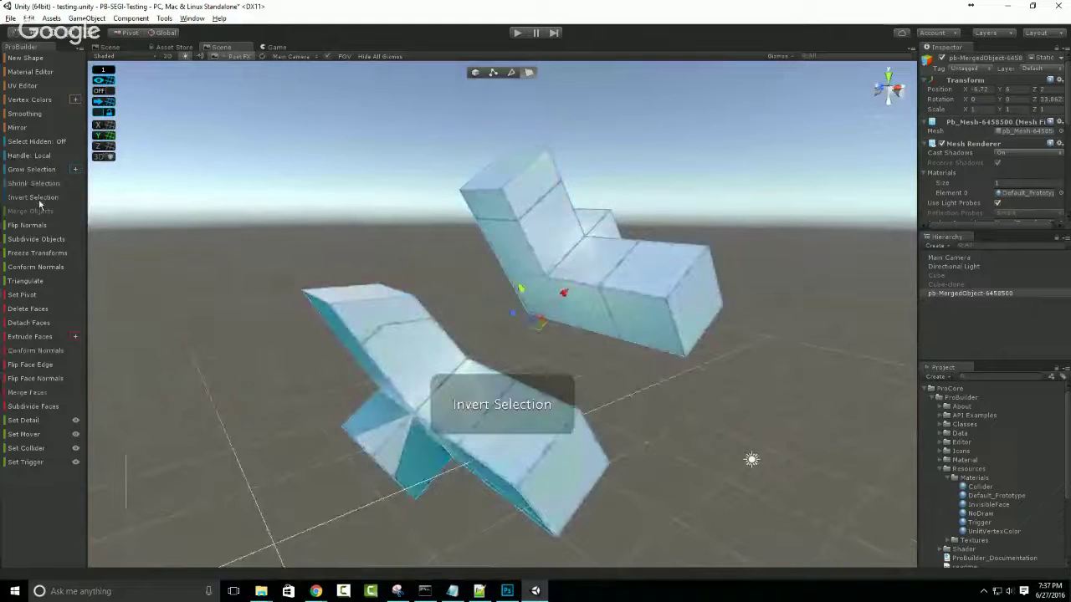
pyautogui.click(39, 198)
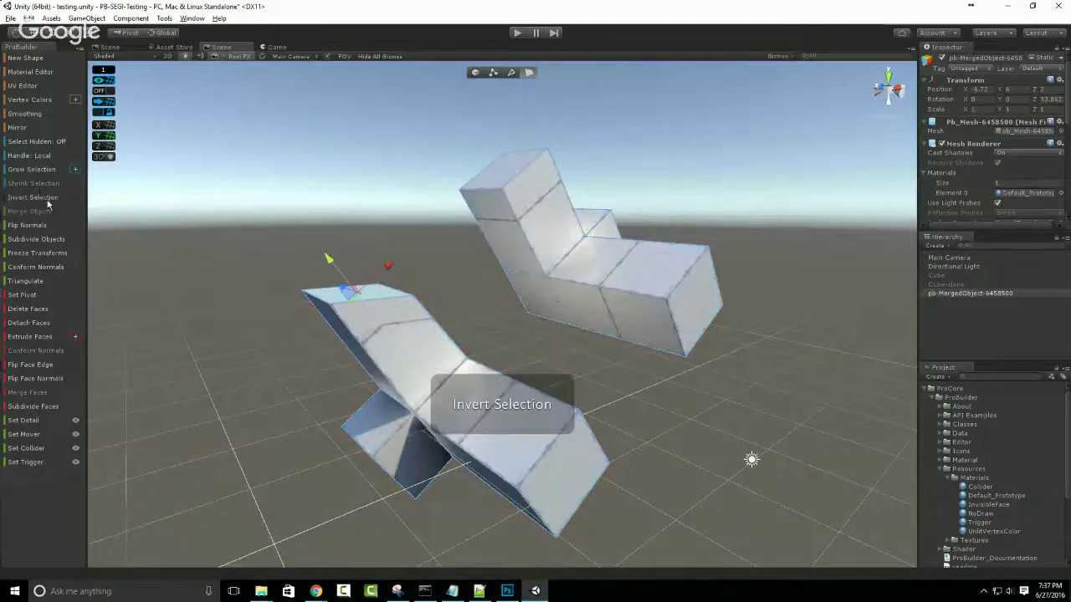
# Set the handle alignment to Plane and extrude the selected top face of the nearer tower upward.
pyautogui.click(25, 155)
pyautogui.moveTo(357, 236); pyautogui.dragTo(354, 192)
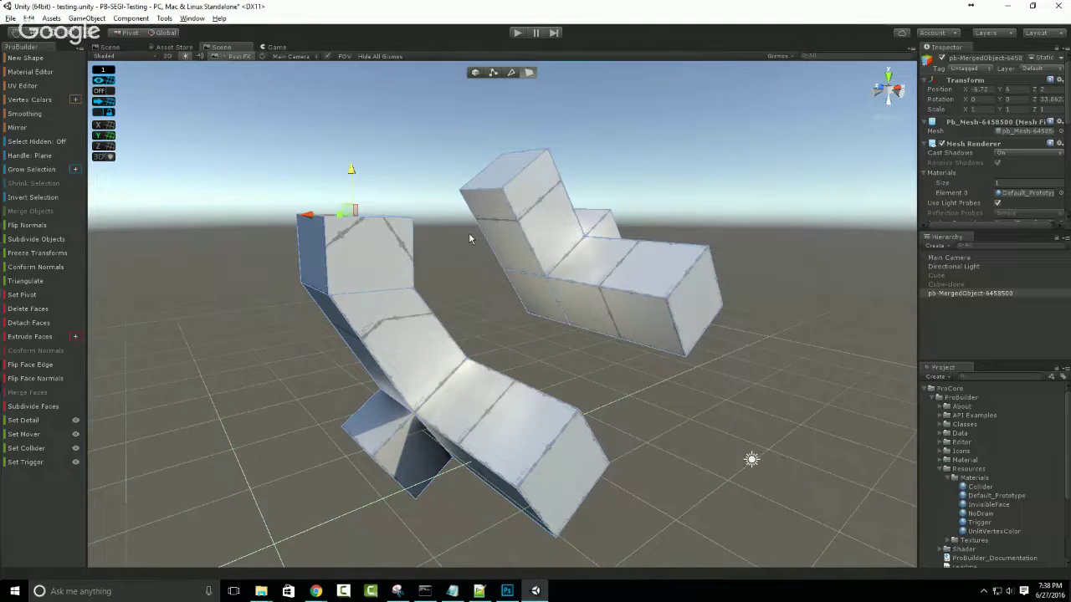
pyautogui.keyDown('alt'); pyautogui.moveTo(450, 276); pyautogui.dragTo(457, 331); pyautogui.keyUp('alt')
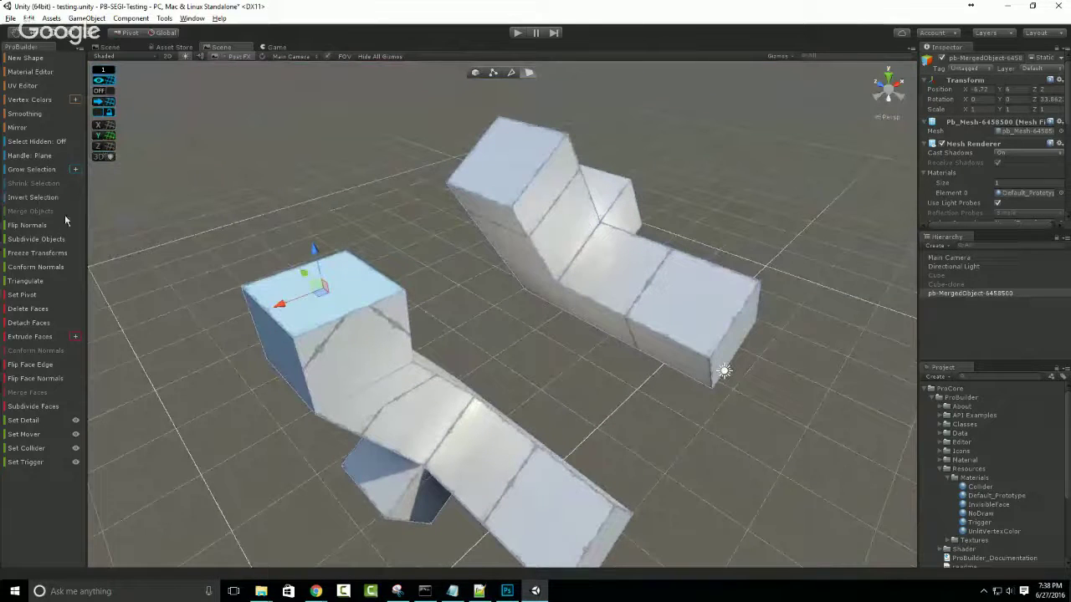
# Extrude the tower's top face outward along its plane, rotate it, and extrude it once more to lengthen the bent tower.
pyautogui.keyDown('alt'); pyautogui.moveTo(385, 220); pyautogui.dragTo(309, 236); pyautogui.keyUp('alt')
pyautogui.press('w')
pyautogui.keyDown('shift'); pyautogui.moveTo(280, 186); pyautogui.dragTo(175, 147); pyautogui.keyUp('shift')
pyautogui.moveTo(271, 264); pyautogui.dragTo(359, 356, button='middle')
pyautogui.press('e')
pyautogui.moveTo(355, 300); pyautogui.dragTo(413, 287)
pyautogui.press('w')
pyautogui.keyDown('shift'); pyautogui.moveTo(369, 297); pyautogui.dragTo(371, 167); pyautogui.keyUp('shift')
pyautogui.keyDown('alt'); pyautogui.moveTo(435, 393); pyautogui.dragTo(499, 421); pyautogui.keyUp('alt')
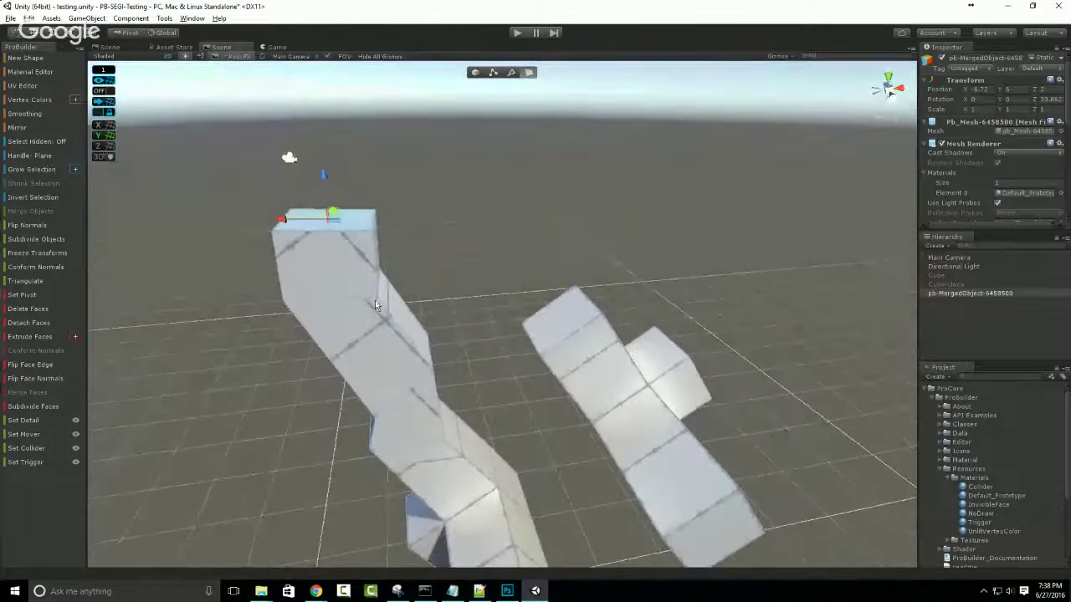
pyautogui.keyDown('alt'); pyautogui.moveTo(375, 300); pyautogui.dragTo(369, 242); pyautogui.keyUp('alt')
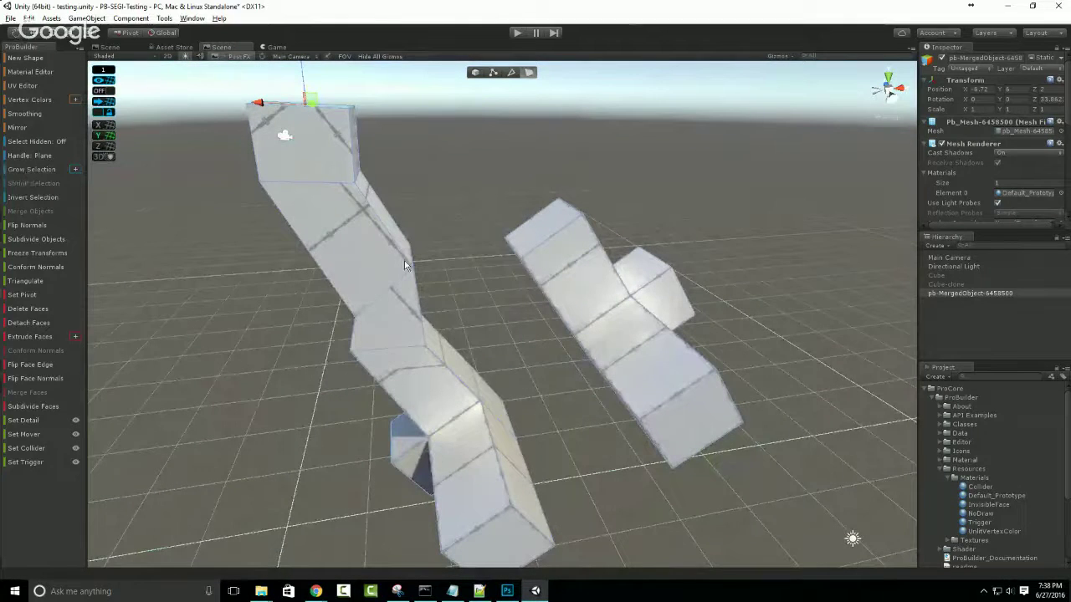
pyautogui.keyDown('alt'); pyautogui.moveTo(407, 266); pyautogui.dragTo(368, 235); pyautogui.keyUp('alt')
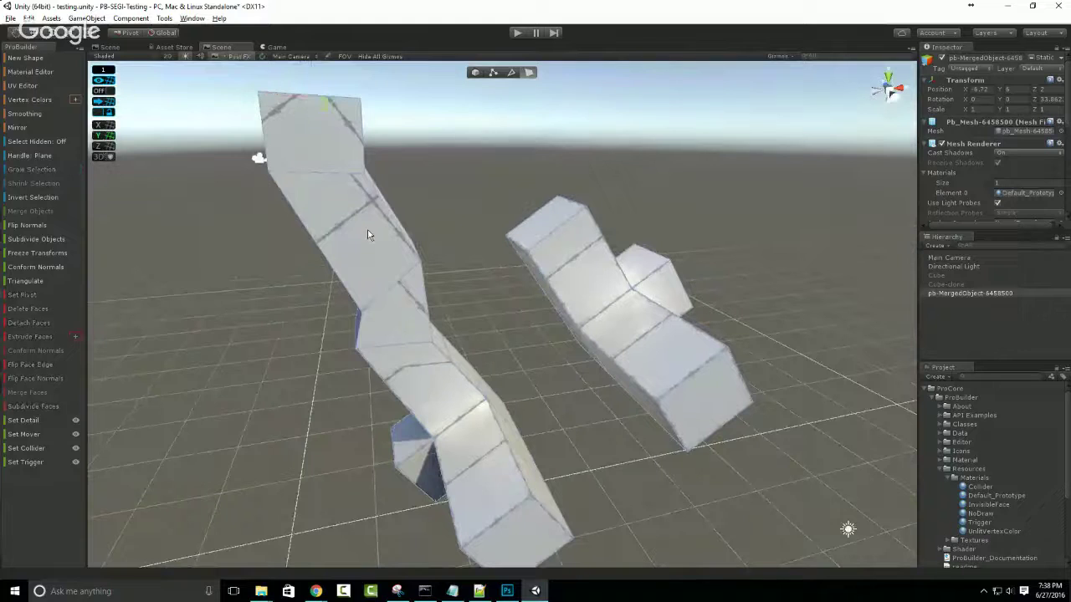
# Select the front face of the tower's upper slanted section and open the Grow Selection options with Restrict to Angle on and Max Angle 42.
pyautogui.click(368, 235)
pyautogui.click(75, 169)
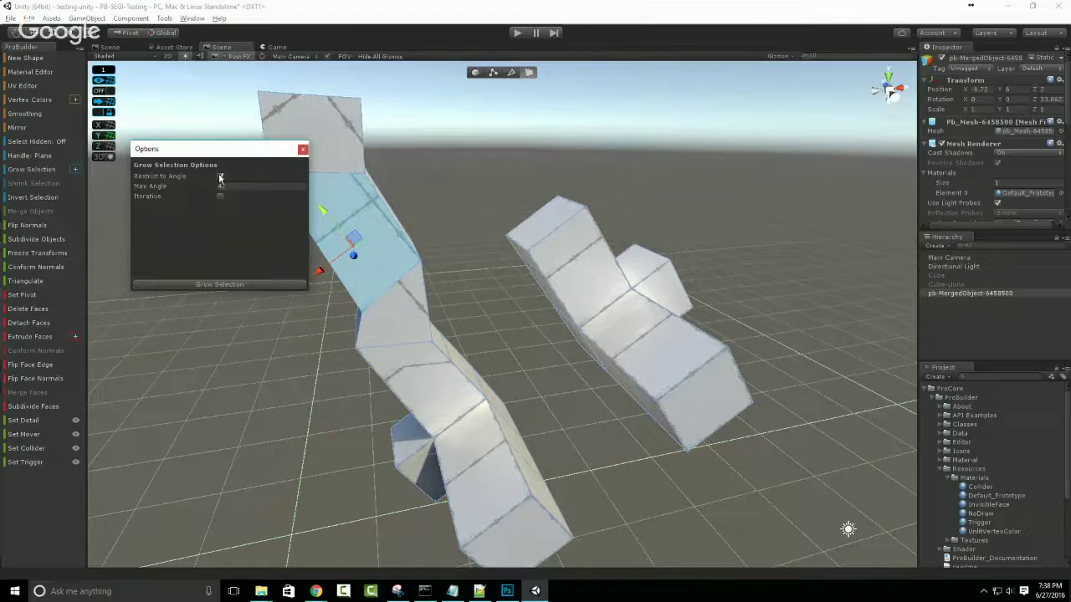
pyautogui.click(203, 191)
pyautogui.moveTo(276, 149); pyautogui.dragTo(266, 257)
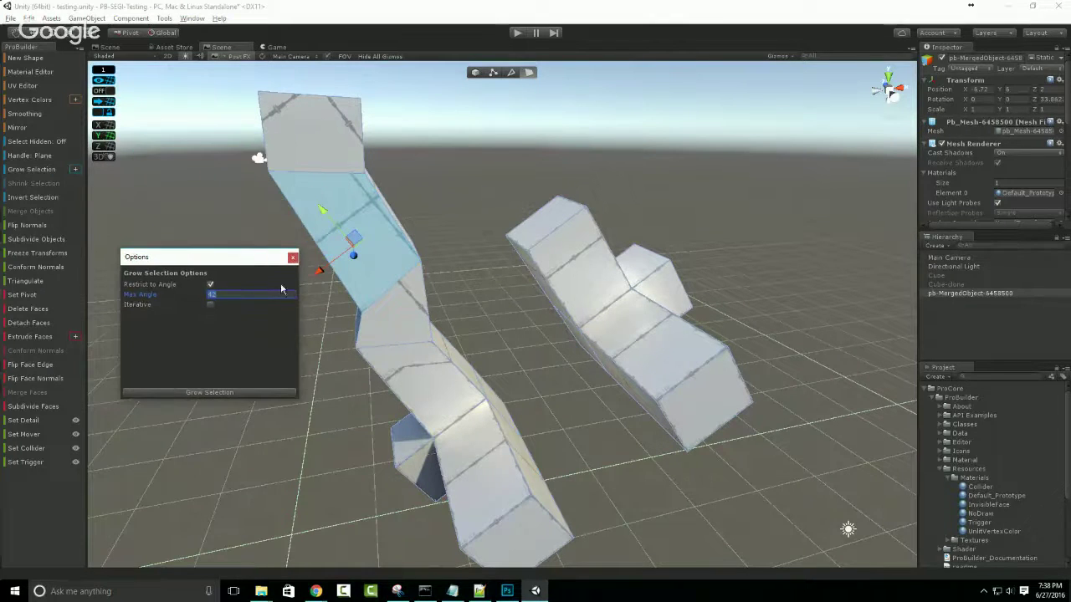
pyautogui.moveTo(297, 315); pyautogui.dragTo(233, 369)
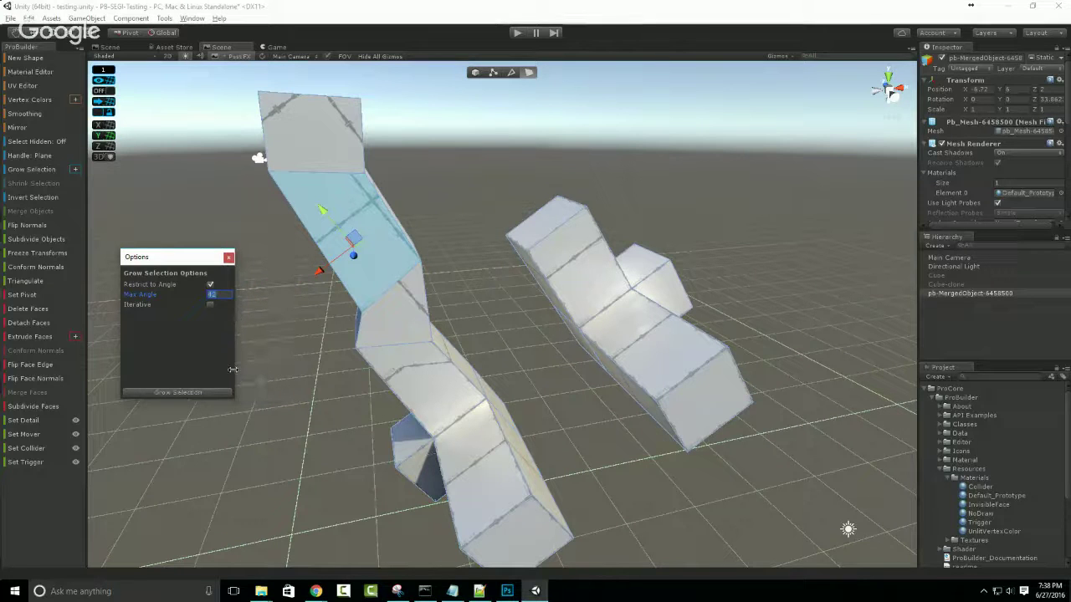
# Switch to the Google Hangouts broadcast window to check the chat and viewers, and return to Unity.
pyautogui.click(292, 547)
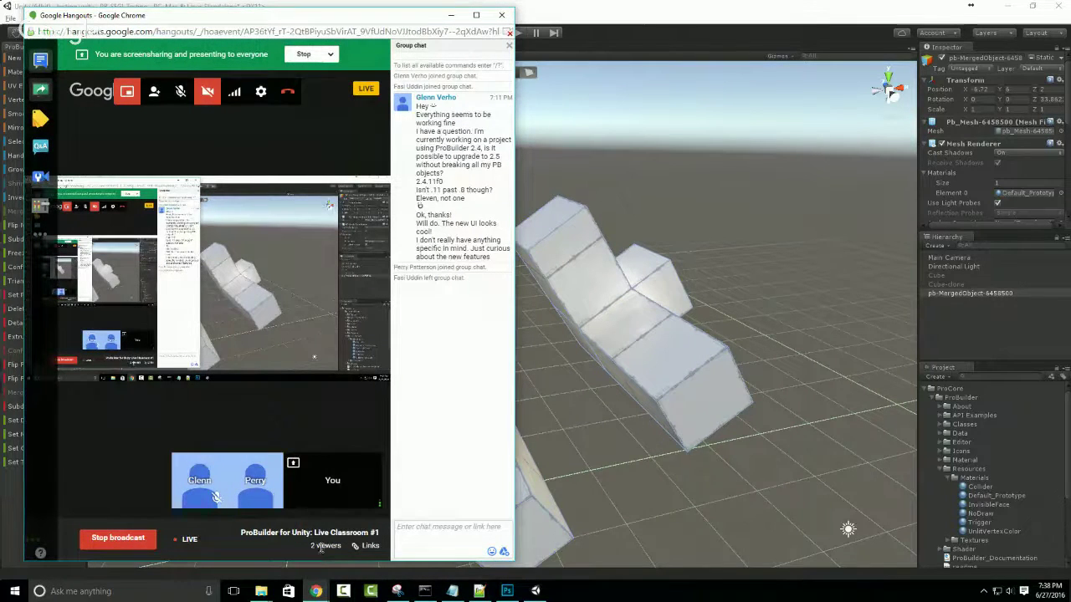
pyautogui.click(611, 19)
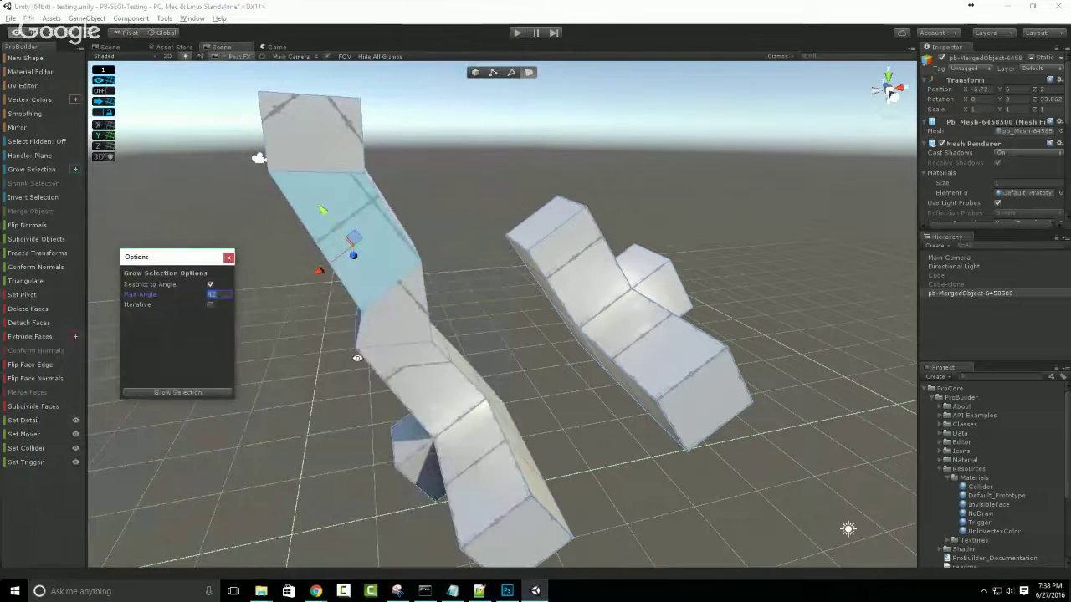
# Grow the face selection along the front of the nearer tower with the 42-degree angle limit.
pyautogui.keyDown('alt'); pyautogui.moveTo(359, 356); pyautogui.dragTo(438, 361); pyautogui.keyUp('alt')
pyautogui.scroll(-2, 514, 415)
pyautogui.keyDown('alt'); pyautogui.moveTo(514, 415); pyautogui.dragTo(490, 451); pyautogui.keyUp('alt')
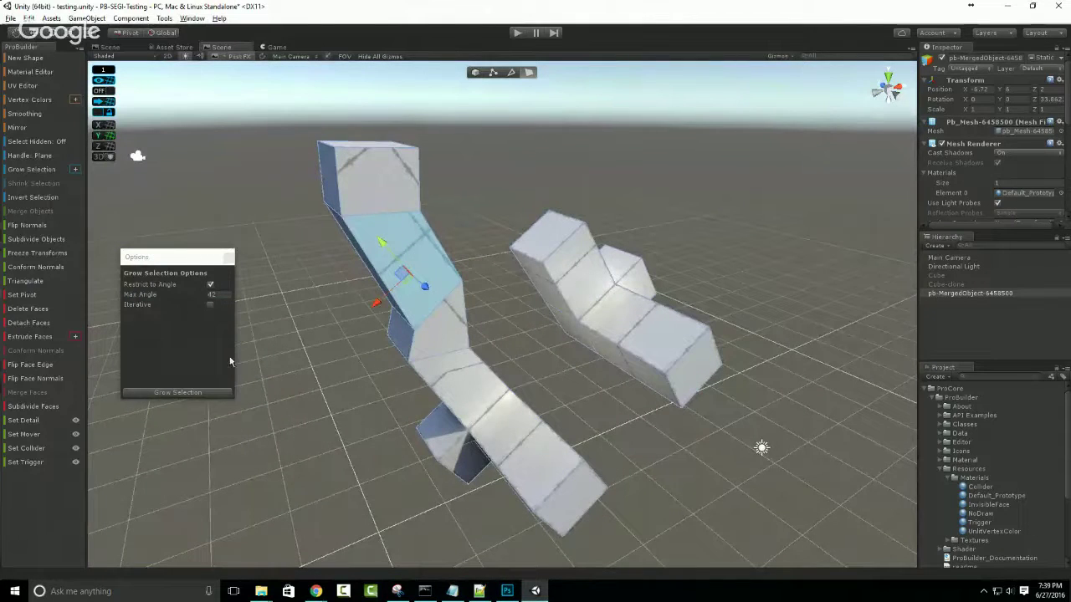
pyautogui.moveTo(234, 359); pyautogui.dragTo(266, 356)
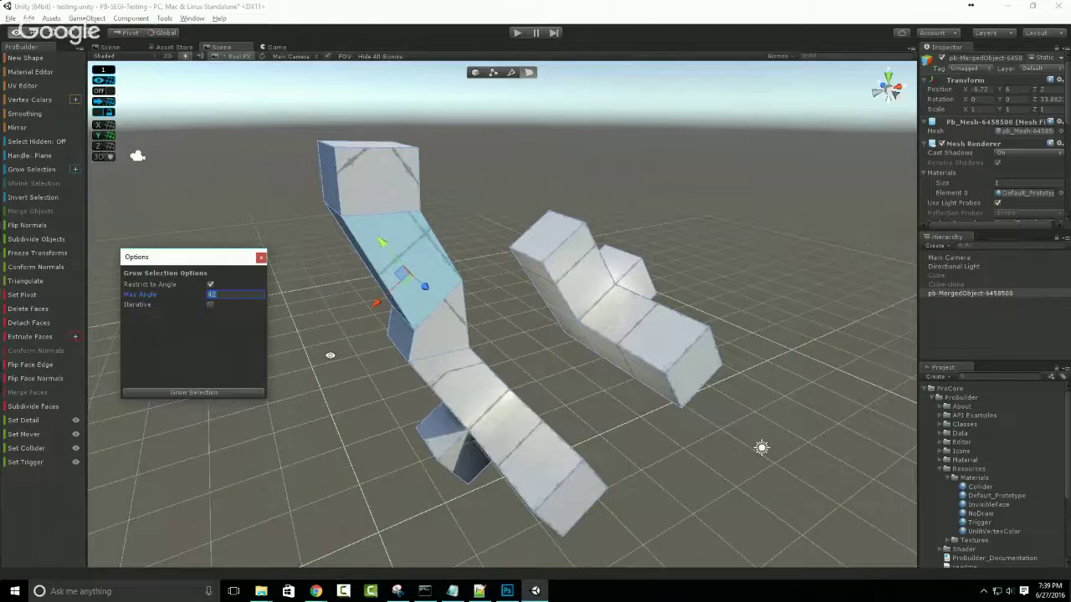
pyautogui.hotkey('alt', 'g')
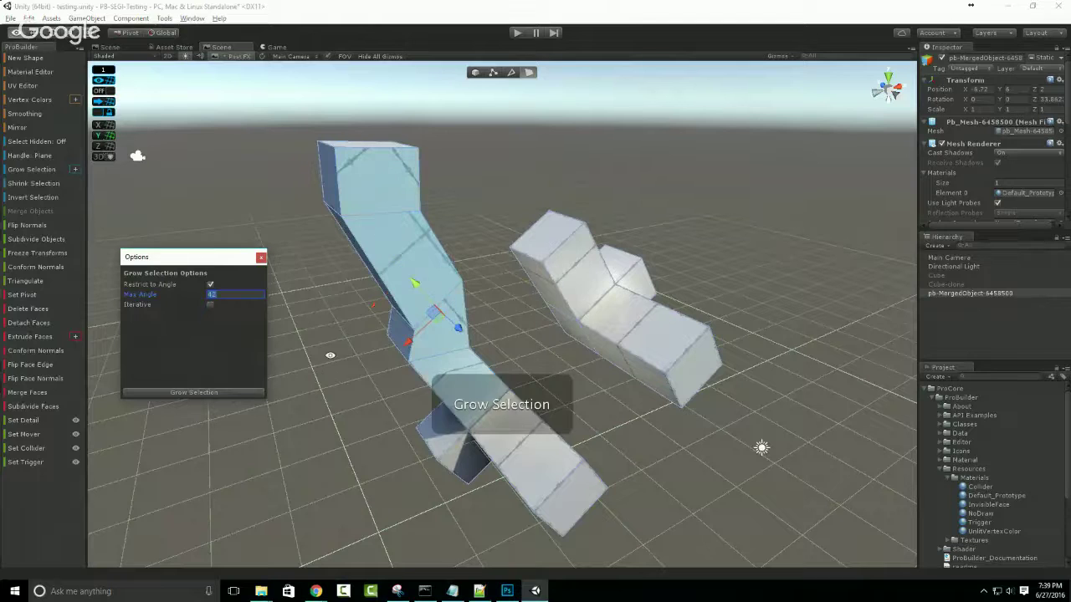
pyautogui.click(31, 170)
pyautogui.moveTo(464, 427)
pyautogui.keyDown('alt'); pyautogui.mouseDown()
pyautogui.moveTo(490, 425)
pyautogui.moveTo(483, 421)
pyautogui.mouseUp(); pyautogui.keyUp('alt')
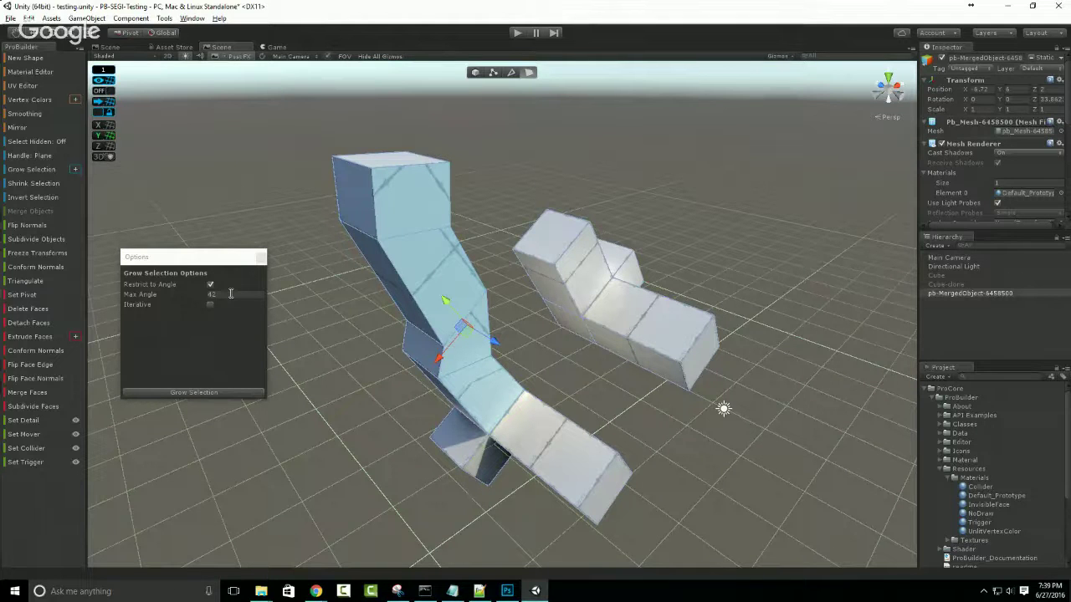
pyautogui.keyDown('alt'); pyautogui.moveTo(359, 280); pyautogui.dragTo(343, 301); pyautogui.keyUp('alt')
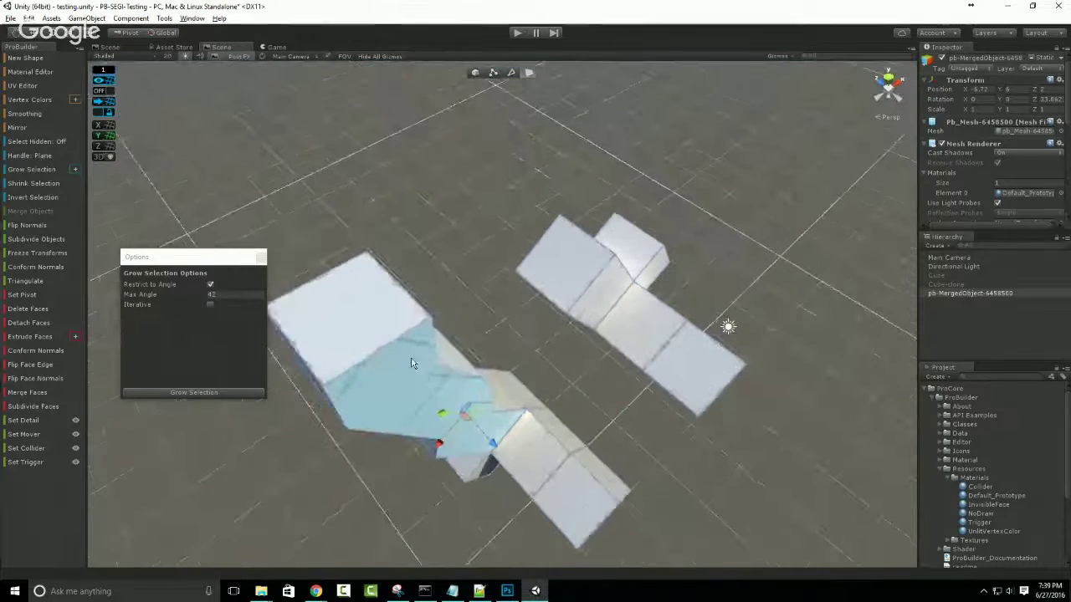
pyautogui.keyDown('alt'); pyautogui.moveTo(390, 354); pyautogui.dragTo(414, 322); pyautogui.keyUp('alt')
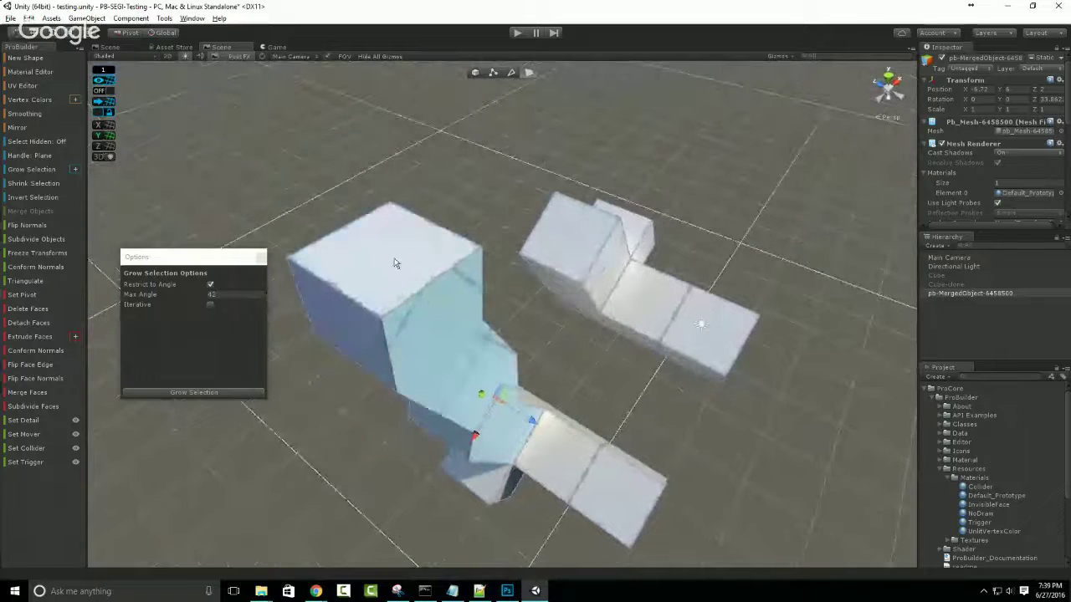
# Select the rear edge of the tower's top in edge mode, set the handle alignment to World, and raise the edge into a steep slope.
pyautogui.click(359, 242)
pyautogui.click(511, 72)
pyautogui.click(337, 230)
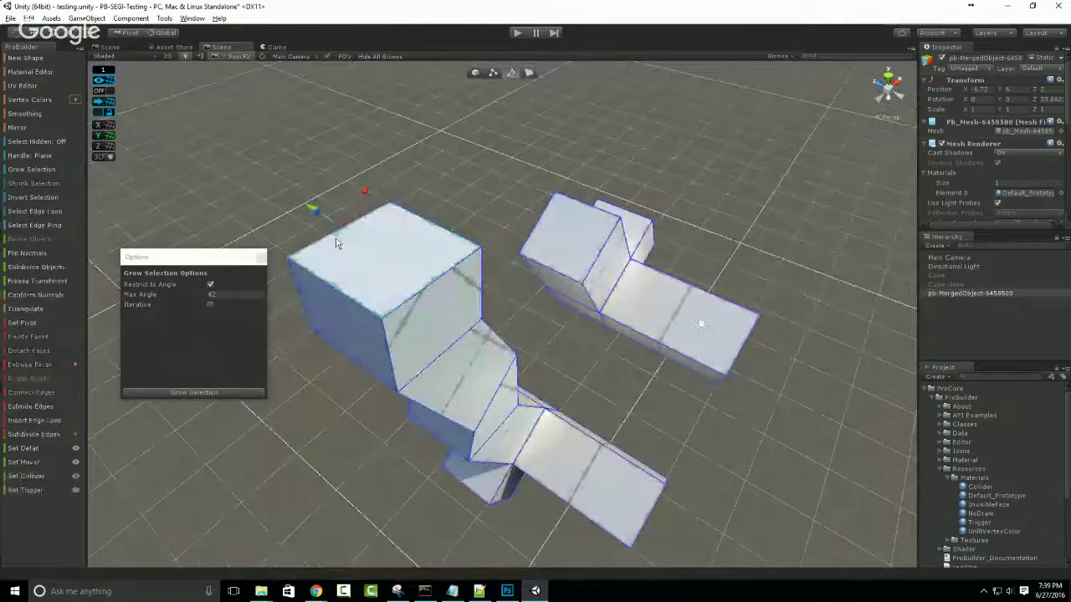
pyautogui.keyDown('alt'); pyautogui.moveTo(338, 241); pyautogui.dragTo(362, 229); pyautogui.keyUp('alt')
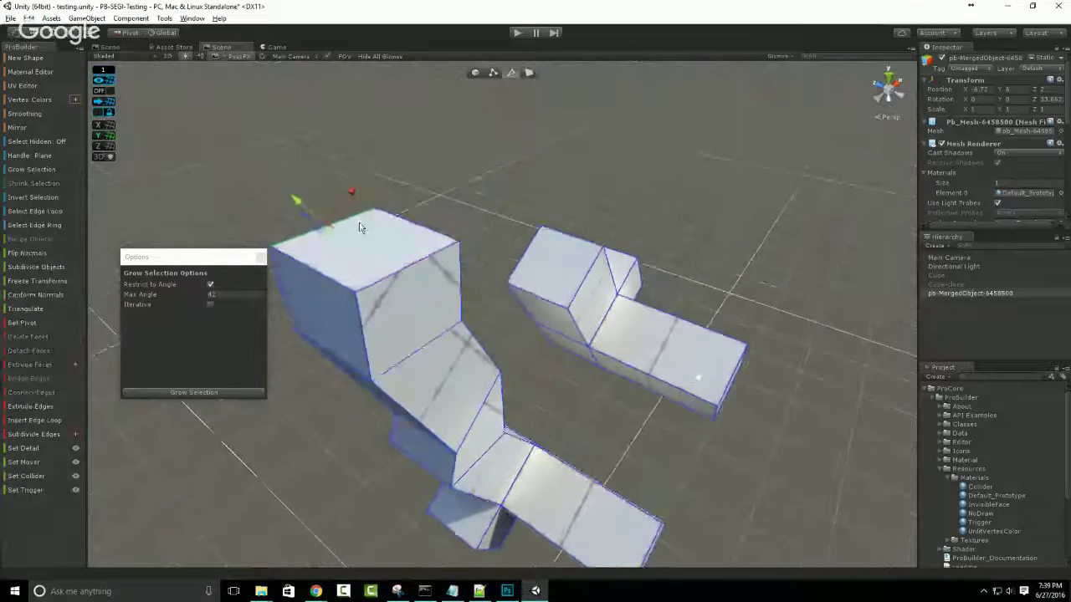
pyautogui.click(31, 156)
pyautogui.keyDown('alt'); pyautogui.moveTo(301, 167); pyautogui.dragTo(364, 179); pyautogui.keyUp('alt')
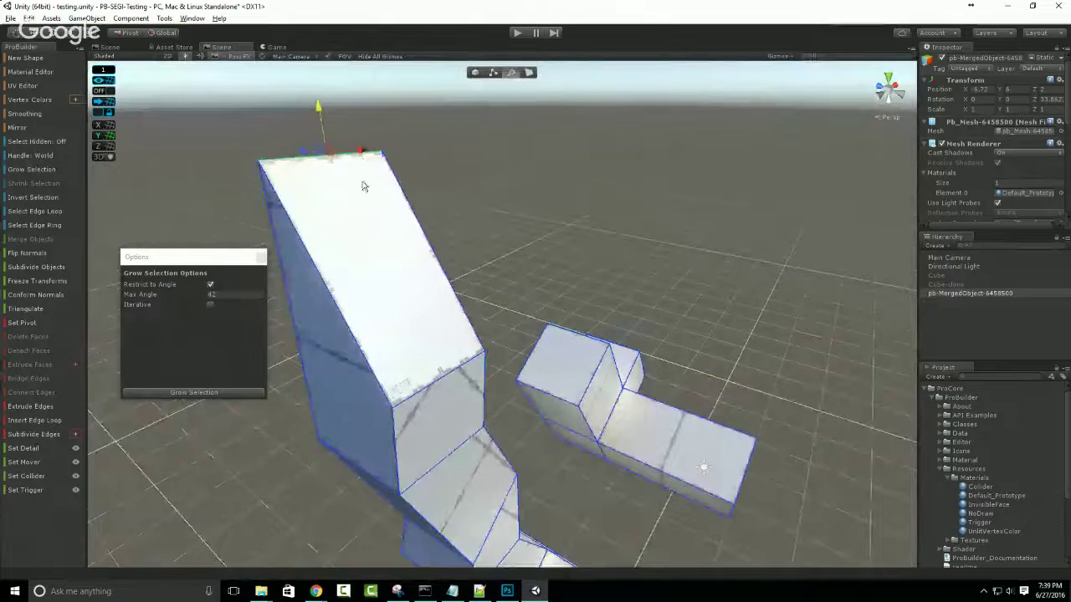
# Select the front face below the steep slope in face mode and grow the selection under the angle restriction.
pyautogui.click(528, 73)
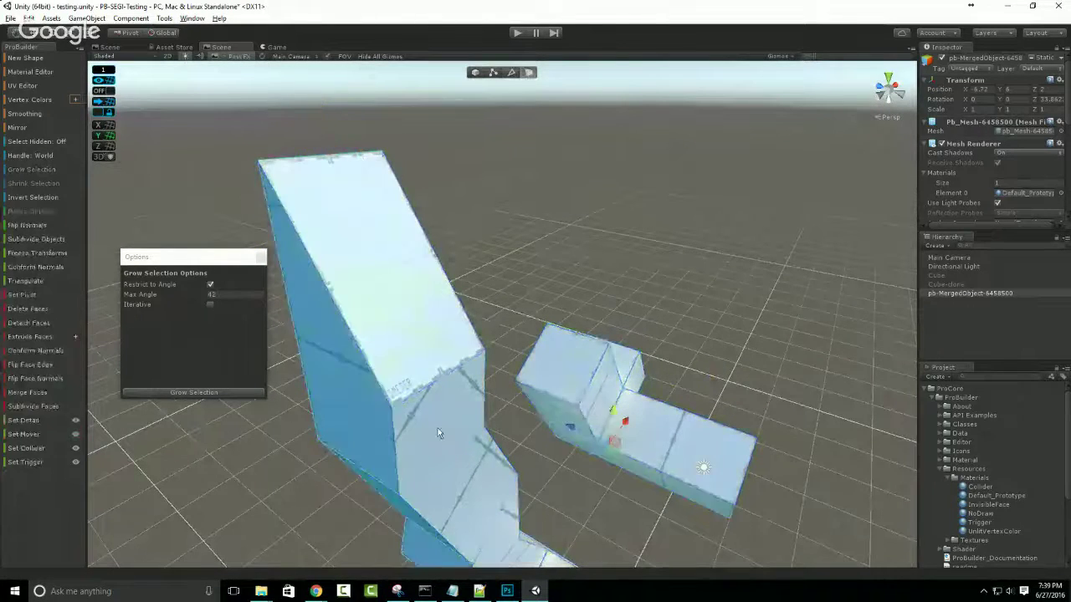
pyautogui.click(445, 424)
pyautogui.hotkey('alt', 'g')
pyautogui.keyDown('alt'); pyautogui.moveTo(442, 421); pyautogui.dragTo(492, 236); pyautogui.keyUp('alt')
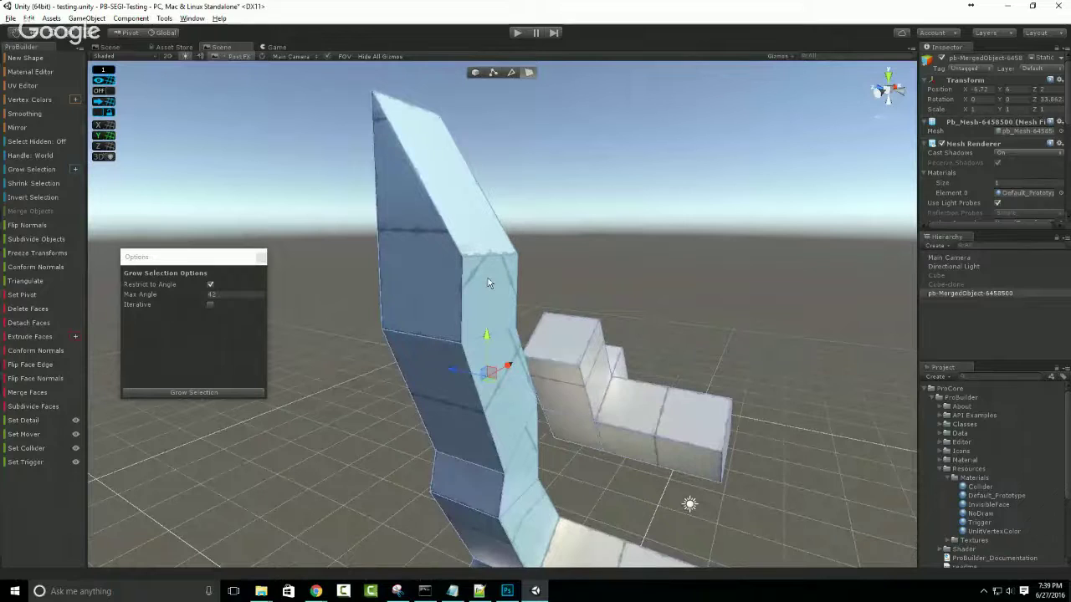
pyautogui.keyDown('alt'); pyautogui.moveTo(488, 283); pyautogui.dragTo(465, 308); pyautogui.keyUp('alt')
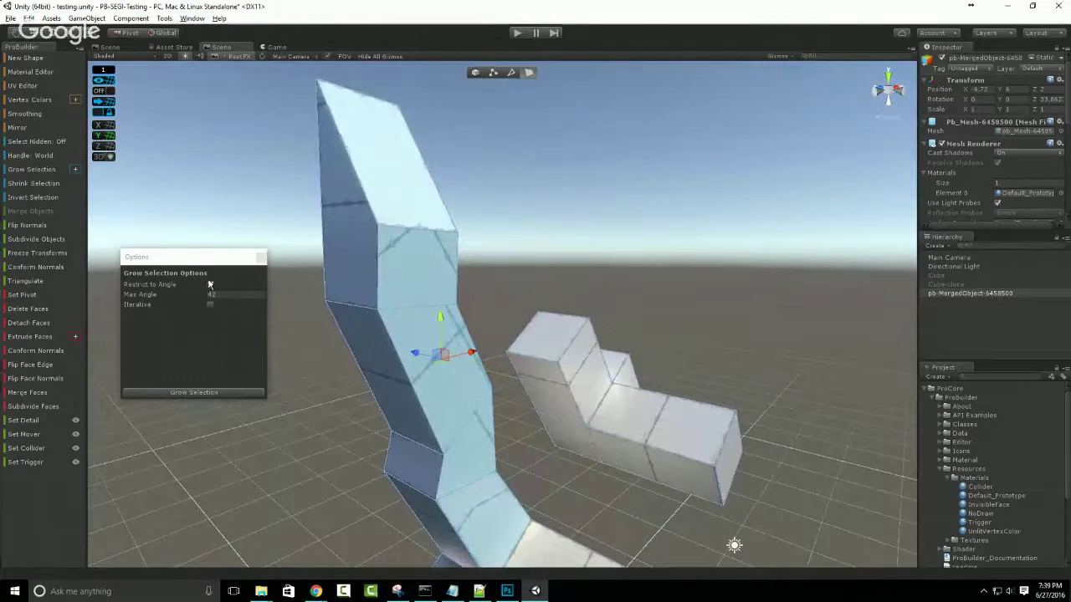
# Turn Iterative on and Restrict to Angle off, and grow the selection twice from the side face of the farther block.
pyautogui.click(210, 305)
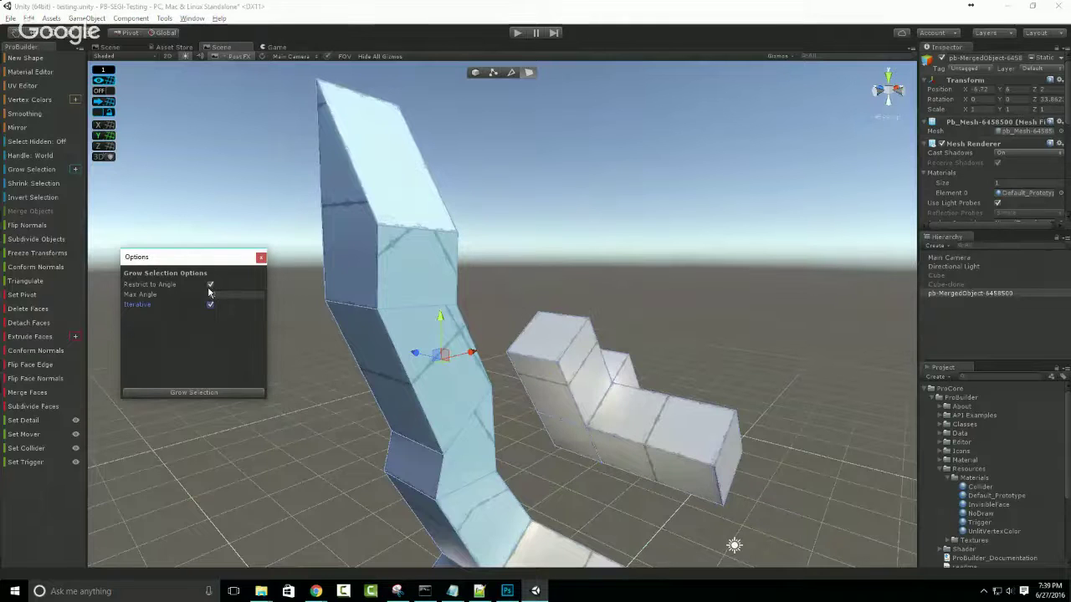
pyautogui.click(210, 287)
pyautogui.keyDown('alt'); pyautogui.moveTo(506, 465); pyautogui.dragTo(370, 482); pyautogui.keyUp('alt')
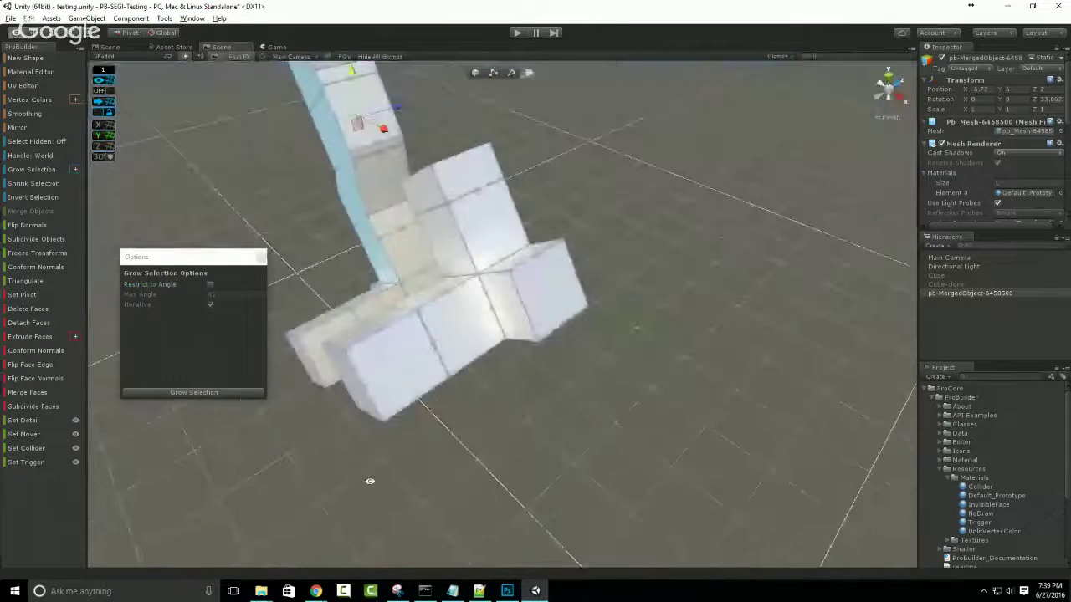
pyautogui.click(466, 323)
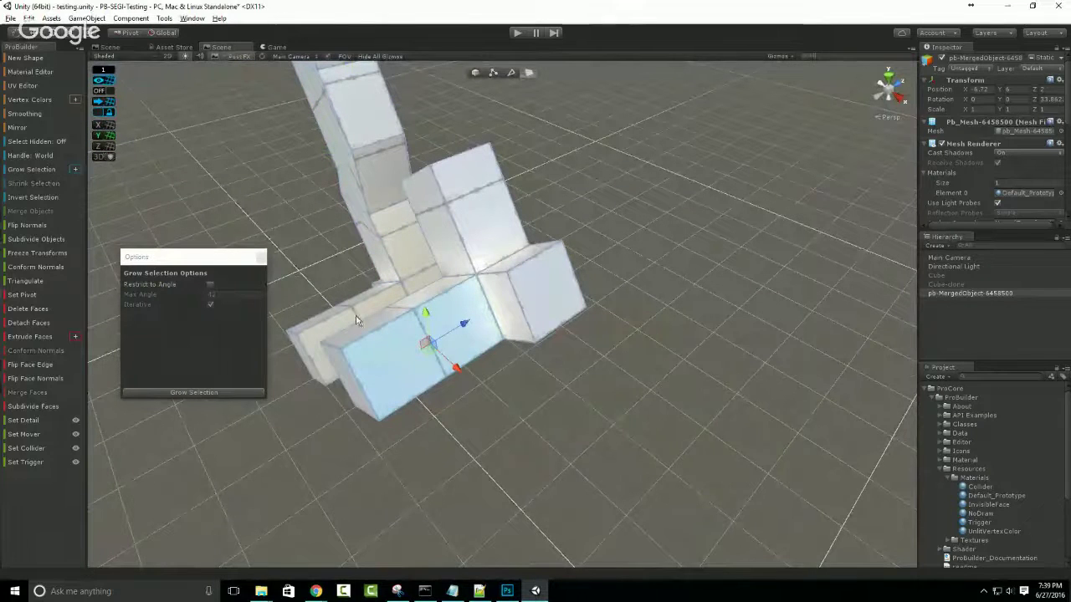
pyautogui.hotkey('alt', 'g')
pyautogui.hotkey('alt', 'g')
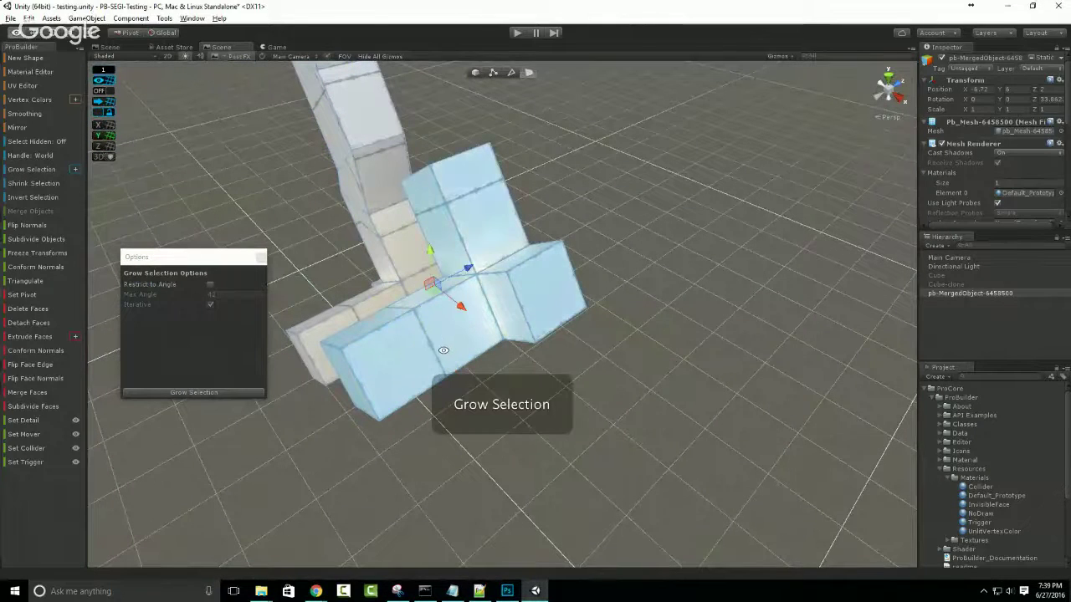
# Select the lower slanted face of the nearer tower and grow the selection three times without an angle limit.
pyautogui.keyDown('alt'); pyautogui.moveTo(415, 370); pyautogui.dragTo(435, 263); pyautogui.keyUp('alt')
pyautogui.click(435, 263)
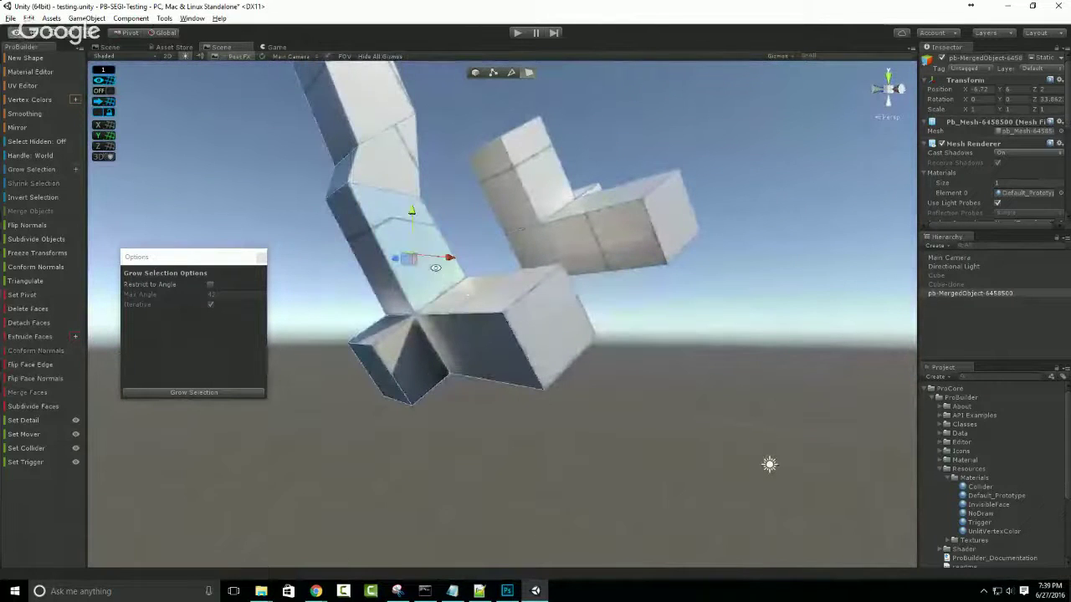
pyautogui.hotkey('alt', 'g')
pyautogui.hotkey('alt', 'g')
pyautogui.hotkey('alt', 'g')
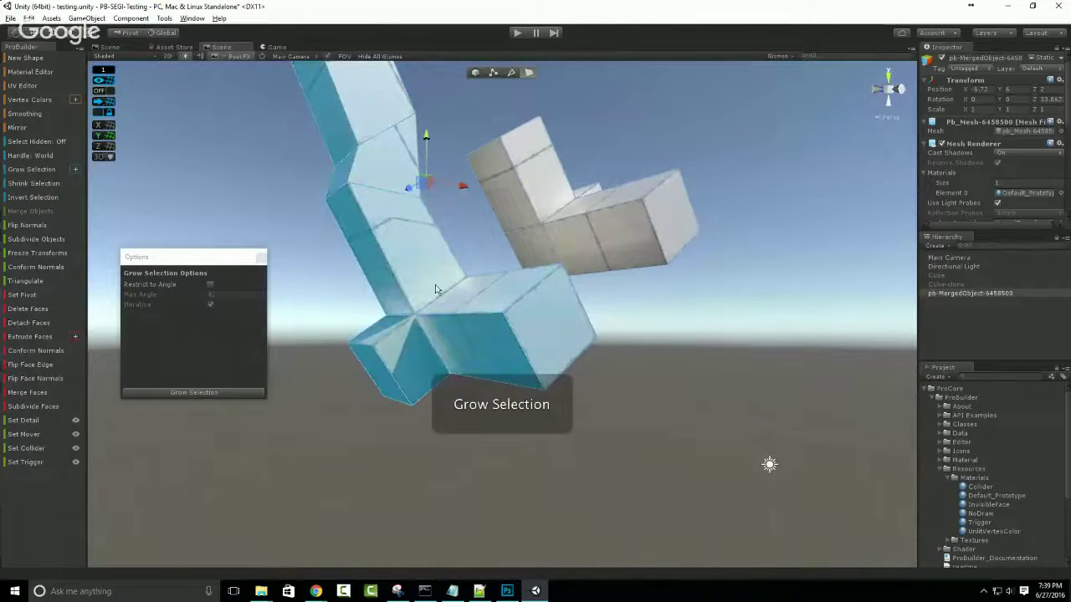
pyautogui.keyDown('alt'); pyautogui.moveTo(435, 268); pyautogui.dragTo(277, 355); pyautogui.keyUp('alt')
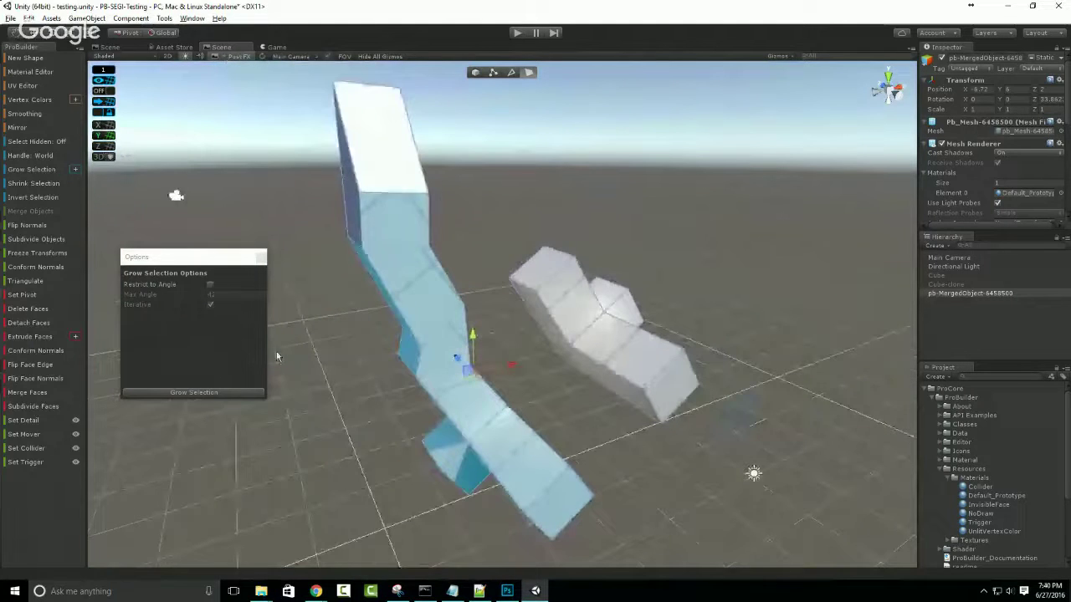
# Turn Restrict to Angle back on and grow the selection iteratively twice from the front face of the upper slanted section.
pyautogui.click(210, 284)
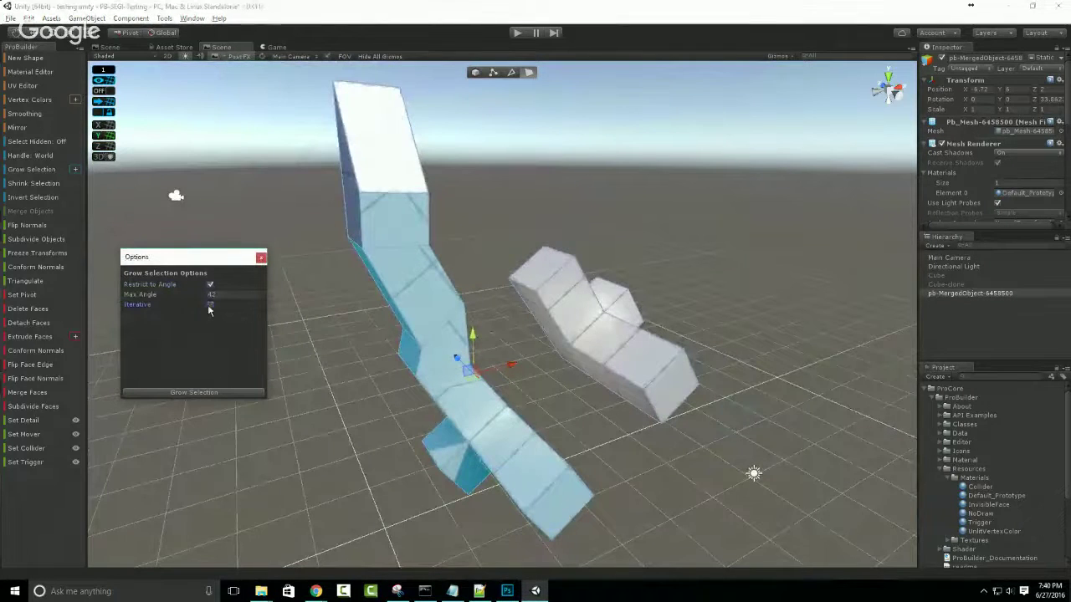
pyautogui.click(410, 293)
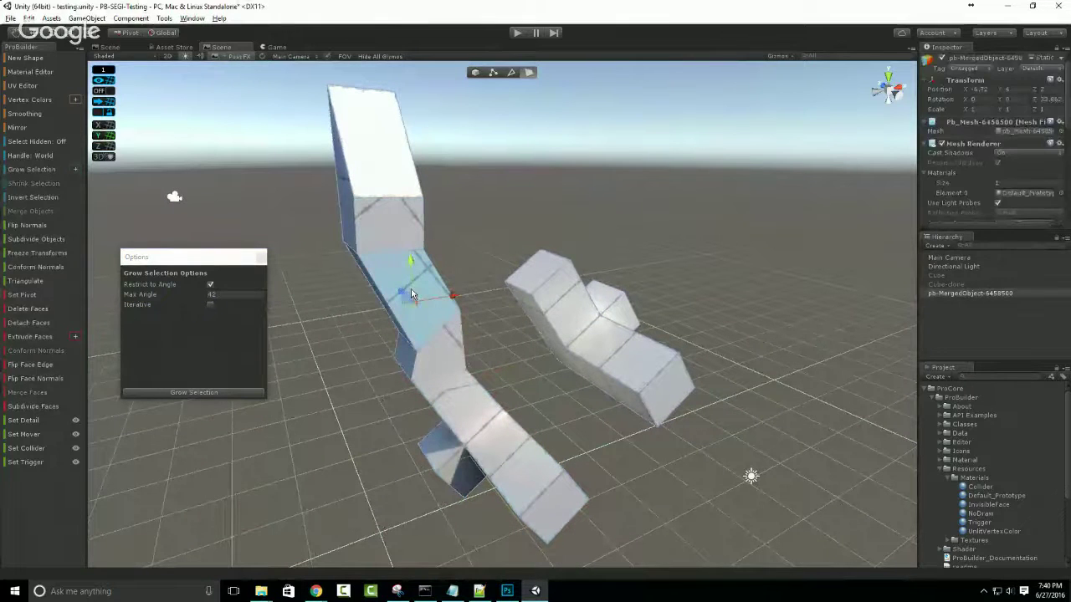
pyautogui.click(210, 304)
pyautogui.click(193, 393)
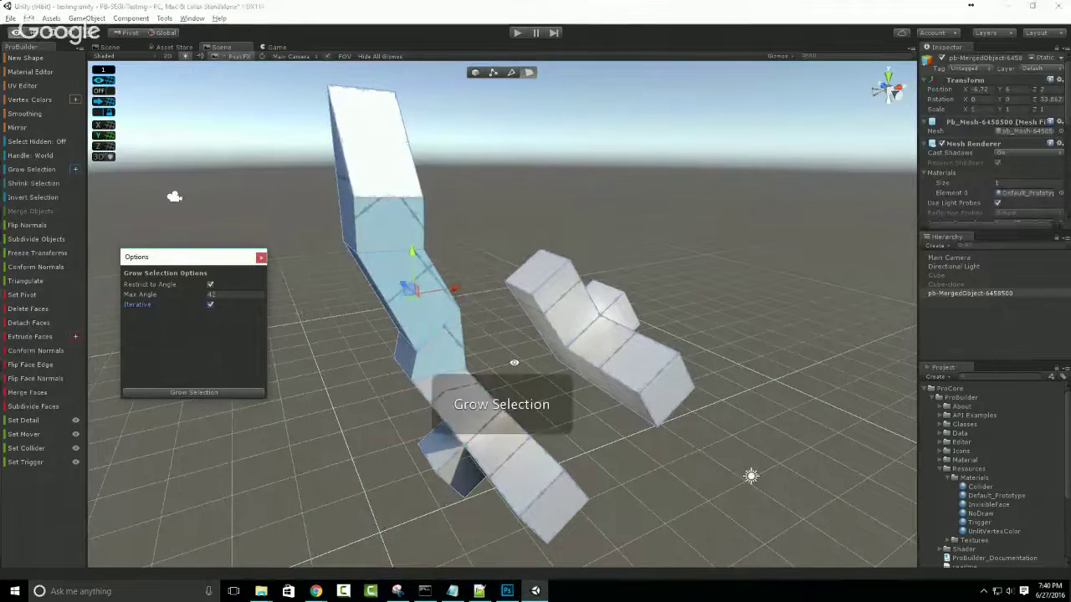
pyautogui.hotkey('alt', 'g')
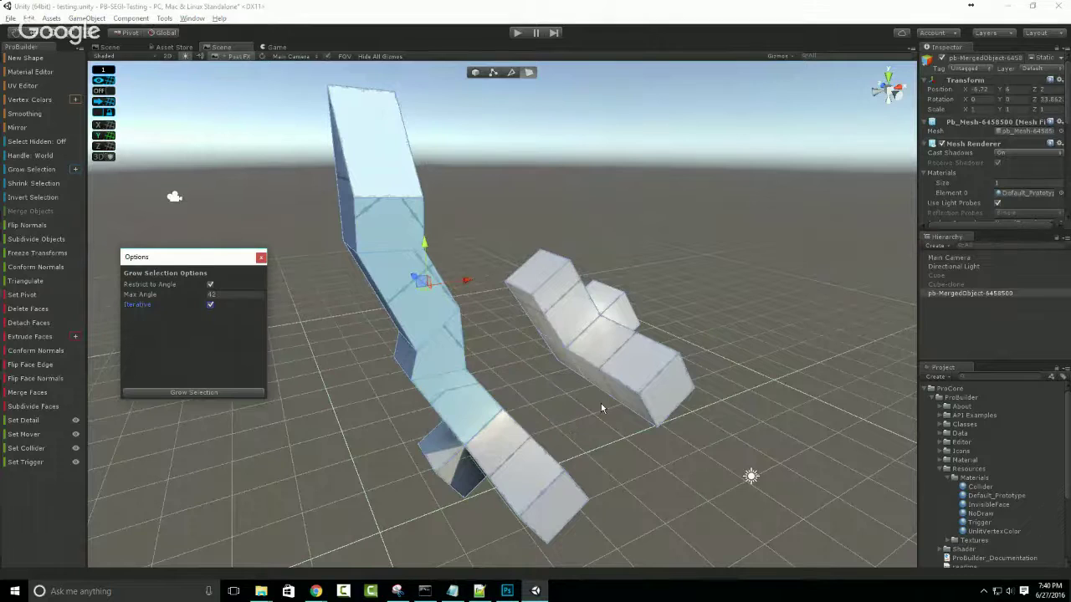
# Invert the face selection, return to object mode, and delete the merged object.
pyautogui.click(37, 198)
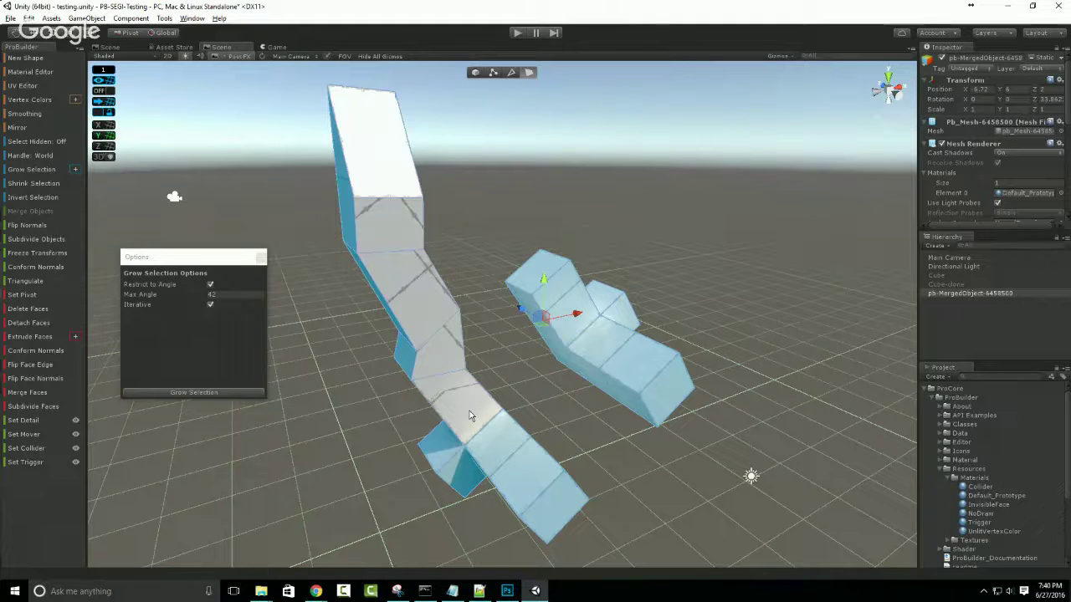
pyautogui.click(470, 416)
pyautogui.keyDown('alt'); pyautogui.moveTo(443, 359); pyautogui.dragTo(485, 362); pyautogui.keyUp('alt')
pyautogui.press('Escape')
pyautogui.press('Delete')
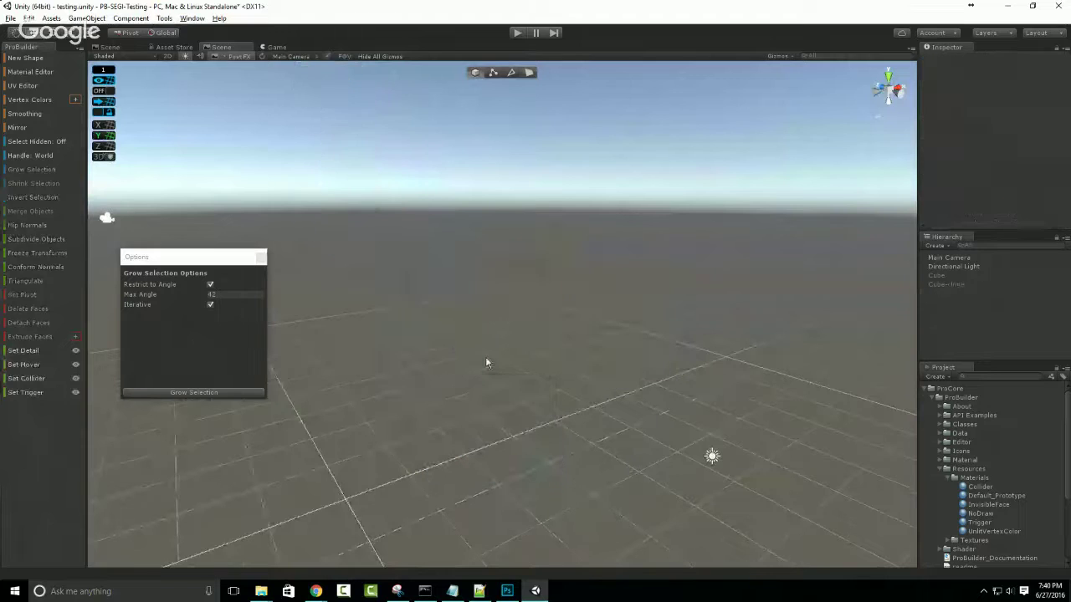
# Create a new ProBuilder cube in the empty scene.
pyautogui.hotkey('ctrl', 'k')
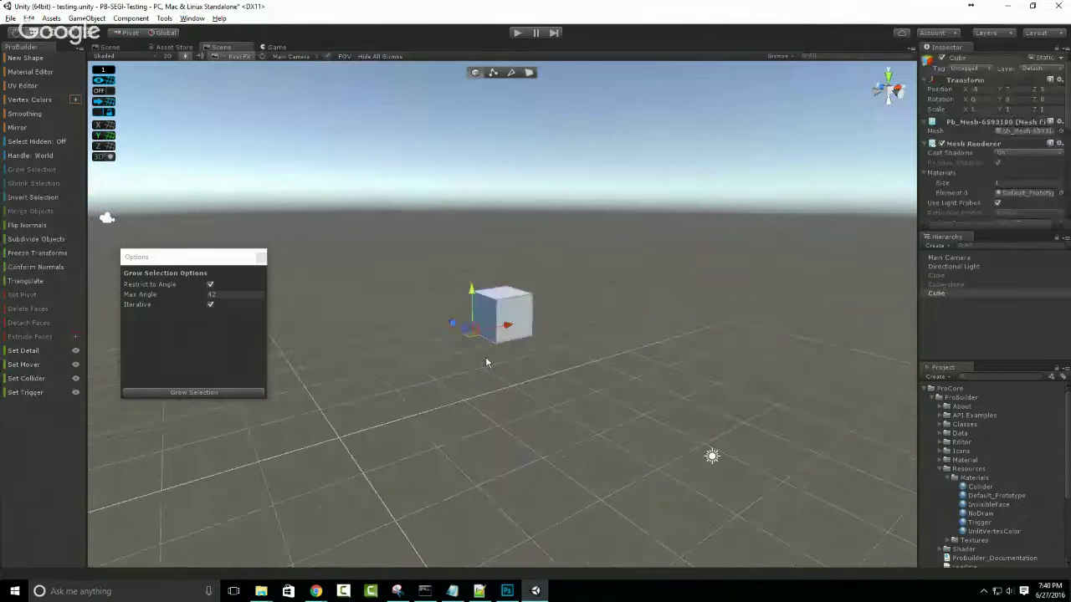
pyautogui.keyDown('alt'); pyautogui.moveTo(486, 362); pyautogui.dragTo(565, 367, button='right'); pyautogui.keyUp('alt')
pyautogui.keyDown('alt'); pyautogui.moveTo(566, 367); pyautogui.dragTo(534, 428); pyautogui.keyUp('alt')
pyautogui.keyDown('alt'); pyautogui.moveTo(534, 429); pyautogui.dragTo(502, 231, button='right'); pyautogui.keyUp('alt')
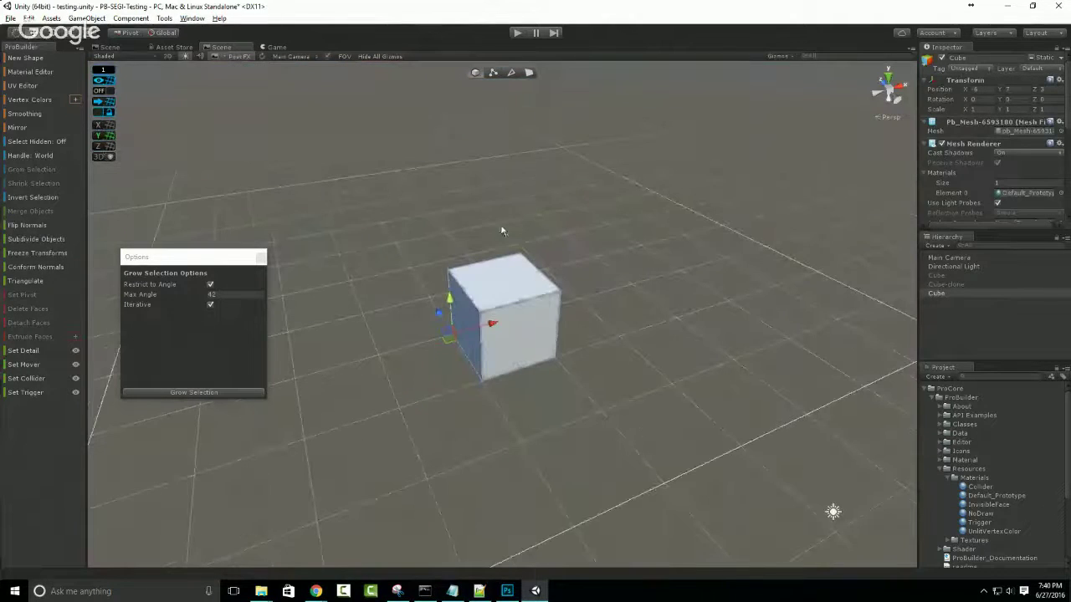
# Stretch the new cube into a long, tall block by moving its side and top faces, and return to object mode.
pyautogui.click(529, 73)
pyautogui.click(513, 337)
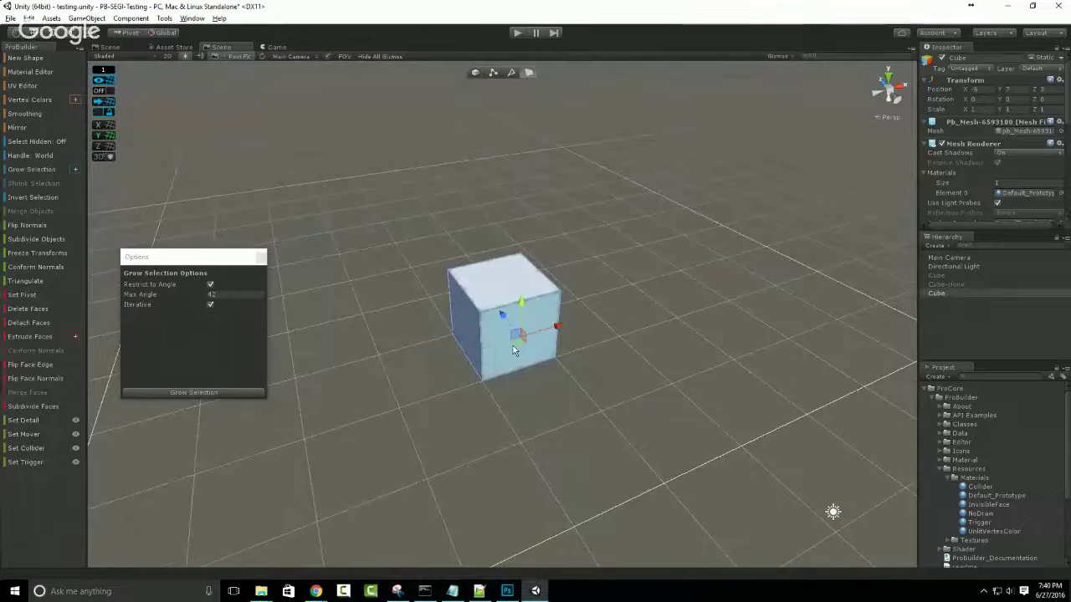
pyautogui.keyDown('alt'); pyautogui.moveTo(513, 345); pyautogui.dragTo(492, 303, button='right'); pyautogui.keyUp('alt')
pyautogui.moveTo(492, 303); pyautogui.dragTo(525, 388)
pyautogui.click(559, 410)
pyautogui.click(509, 342)
pyautogui.moveTo(531, 341); pyautogui.dragTo(531, 255)
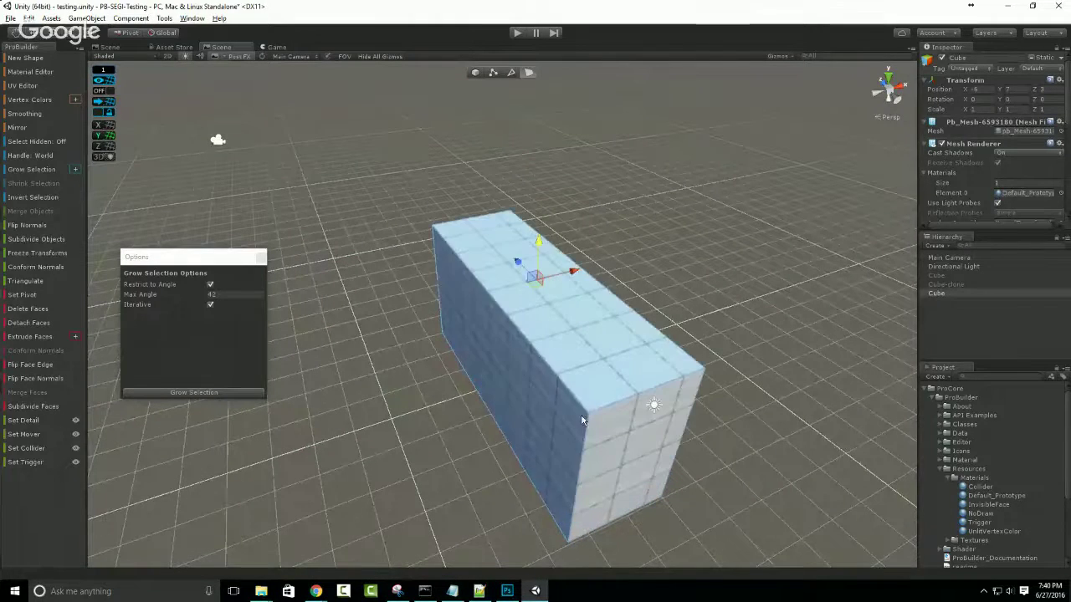
pyautogui.keyDown('alt'); pyautogui.moveTo(542, 410); pyautogui.dragTo(529, 442); pyautogui.keyUp('alt')
pyautogui.press('Escape')
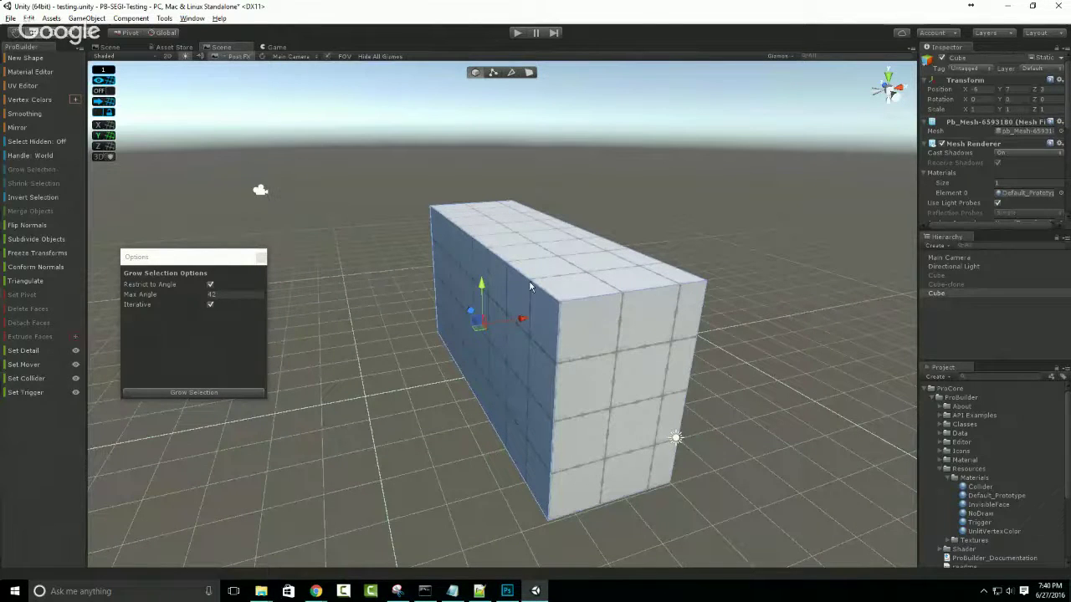
# Select all of the block's faces in face mode and switch back to object mode.
pyautogui.click(529, 73)
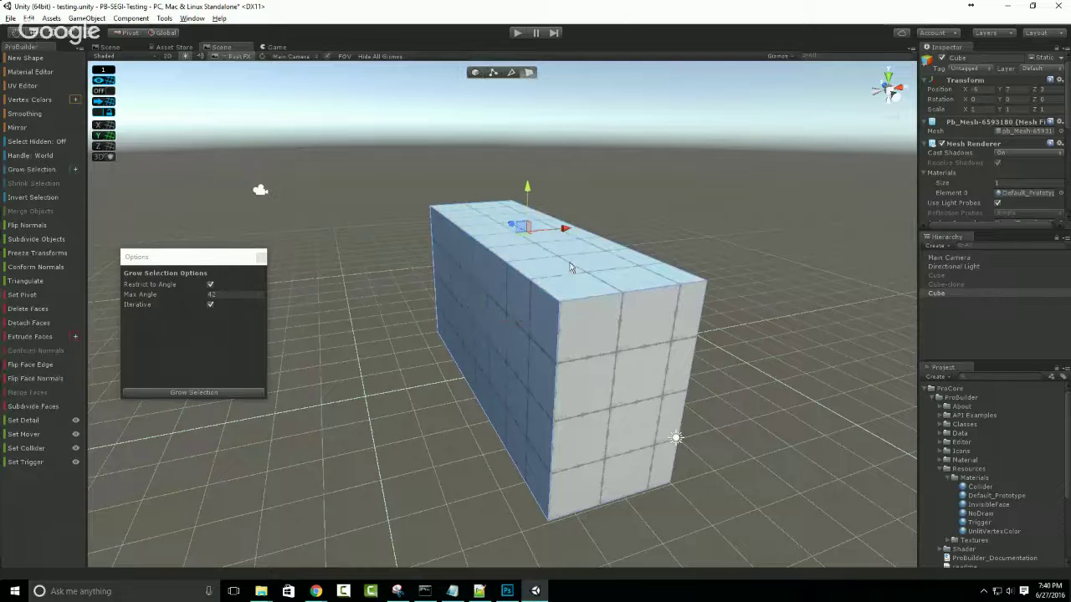
pyautogui.hotkey('ctrl', 'a')
pyautogui.keyDown('alt'); pyautogui.moveTo(579, 277); pyautogui.dragTo(450, 277); pyautogui.keyUp('alt')
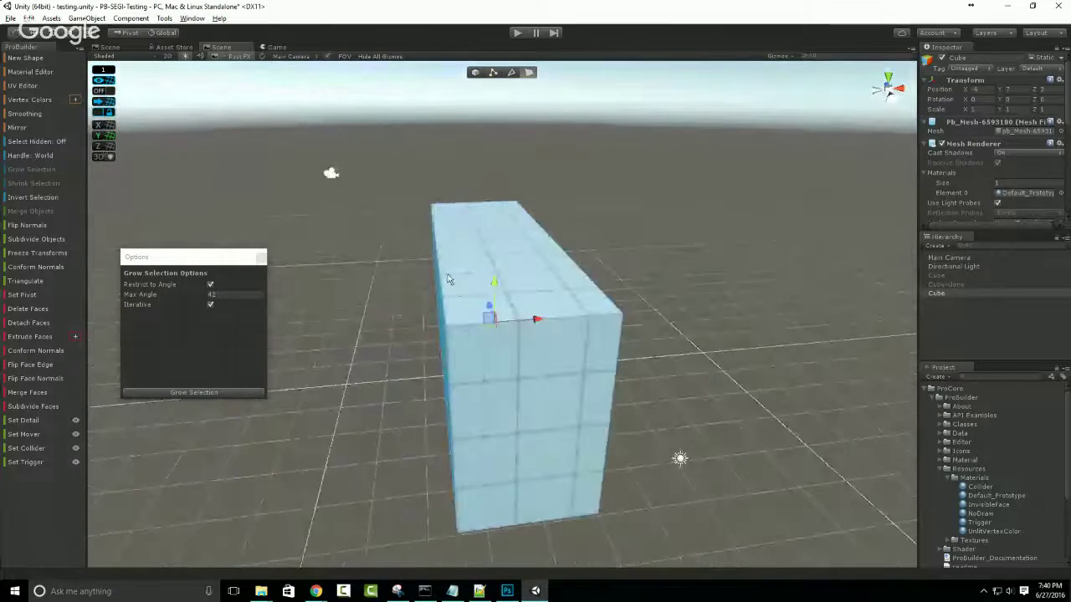
pyautogui.click(475, 73)
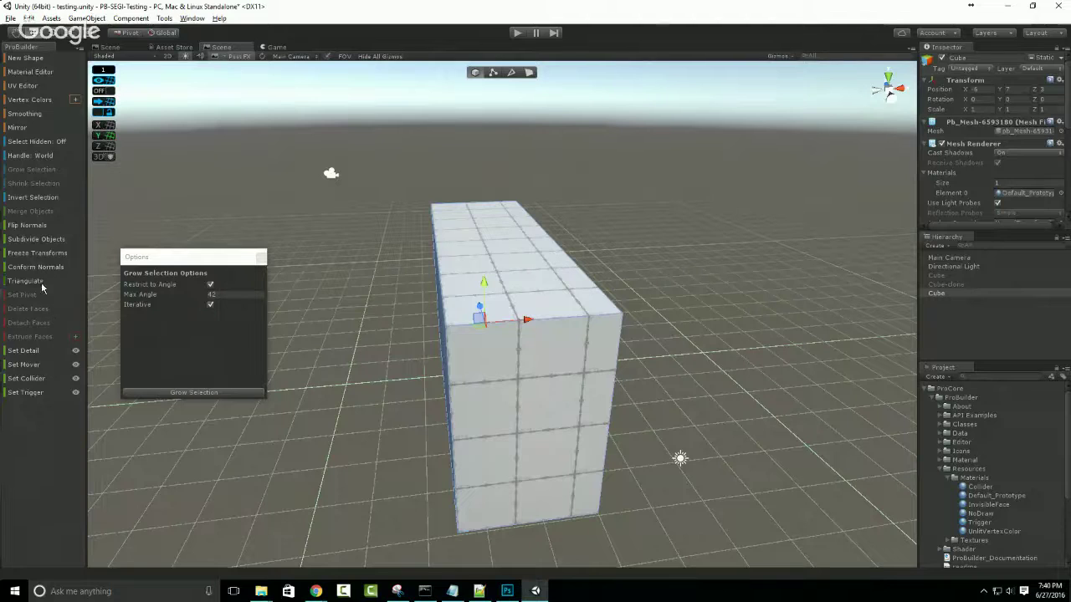
# Duplicate the block, move the copy sideways to leave a gap, and merge both blocks into one object.
pyautogui.keyDown('alt'); pyautogui.moveTo(589, 322); pyautogui.dragTo(500, 360); pyautogui.keyUp('alt')
pyautogui.hotkey('ctrl', 'd')
pyautogui.moveTo(526, 317); pyautogui.dragTo(417, 372)
pyautogui.keyDown('shift'); pyautogui.click(510, 343); pyautogui.keyUp('shift')
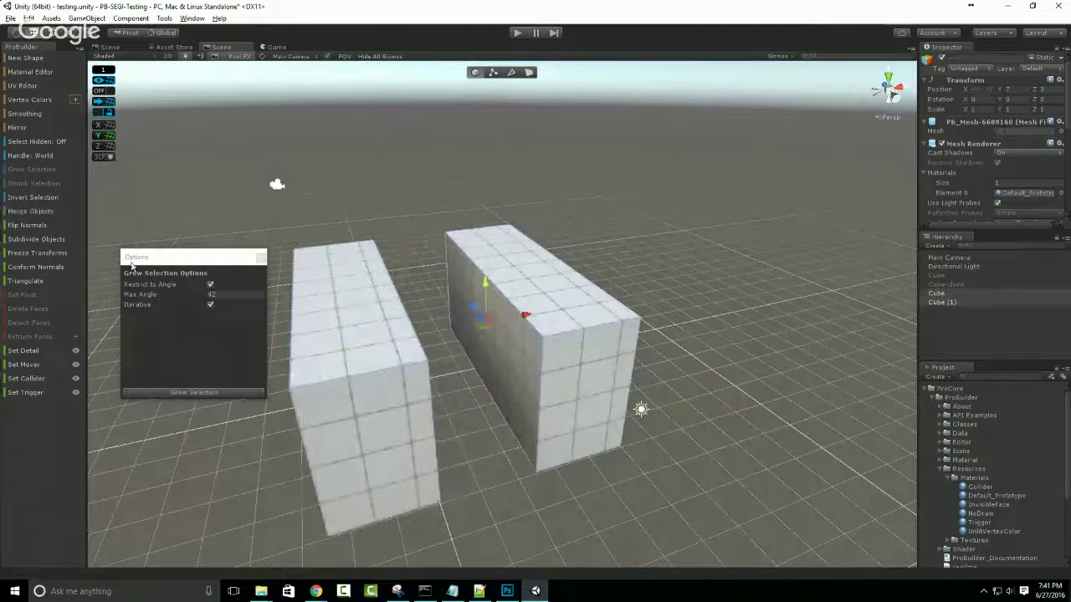
pyautogui.click(32, 211)
pyautogui.click(516, 318)
pyautogui.keyDown('alt'); pyautogui.moveTo(452, 341); pyautogui.dragTo(694, 304); pyautogui.keyUp('alt')
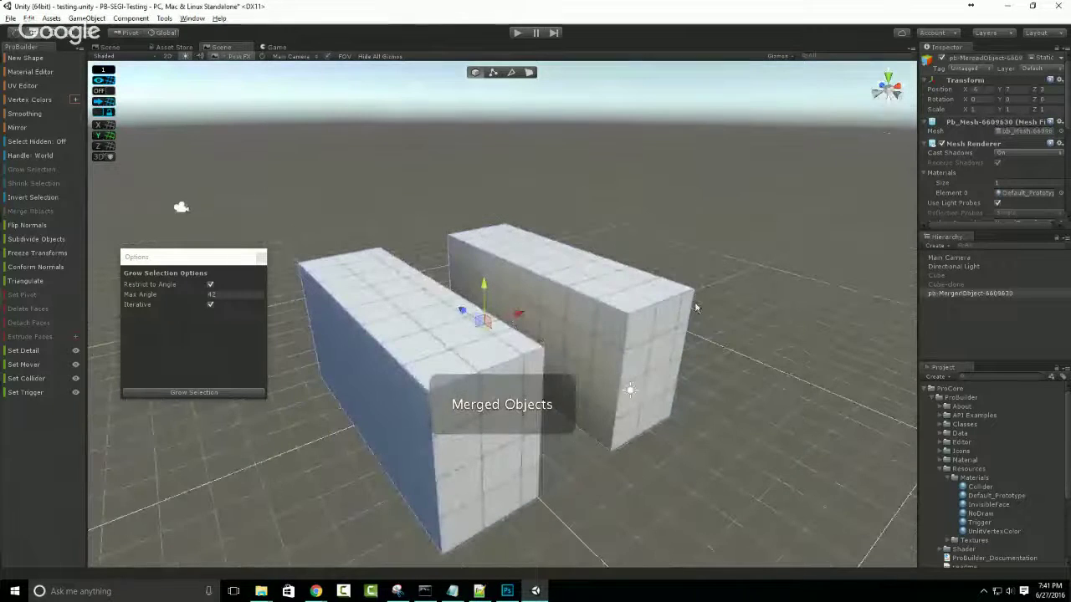
# Undo a trial raise of the merged object, toggle the grid lock, and flip the object's normals.
pyautogui.moveTo(487, 287); pyautogui.dragTo(492, 189)
pyautogui.hotkey('ctrl', 'z')
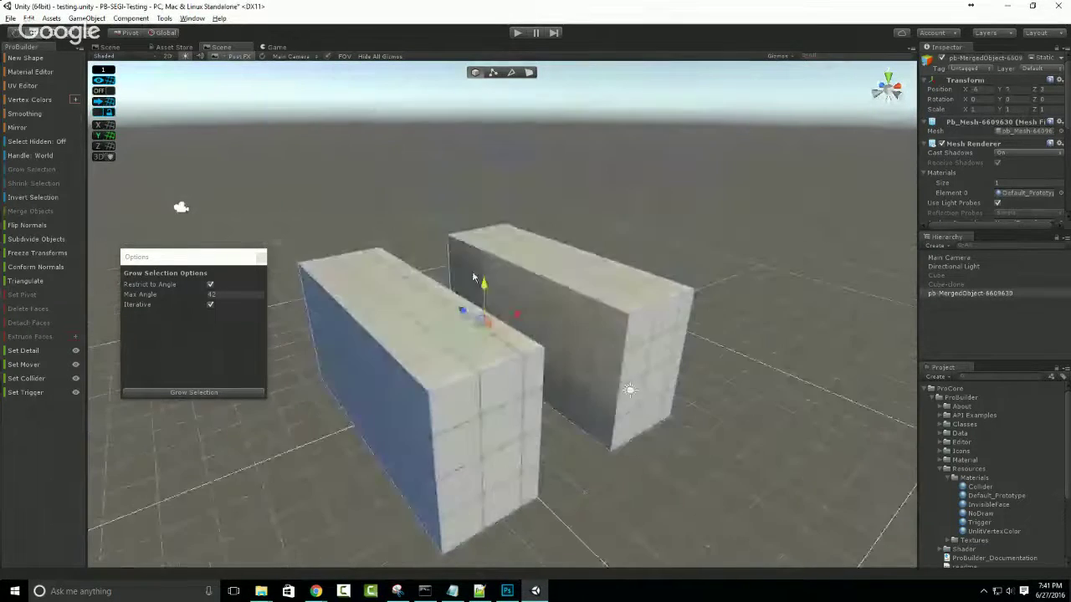
pyautogui.click(104, 113)
pyautogui.keyDown('alt'); pyautogui.moveTo(518, 281); pyautogui.dragTo(407, 306); pyautogui.keyUp('alt')
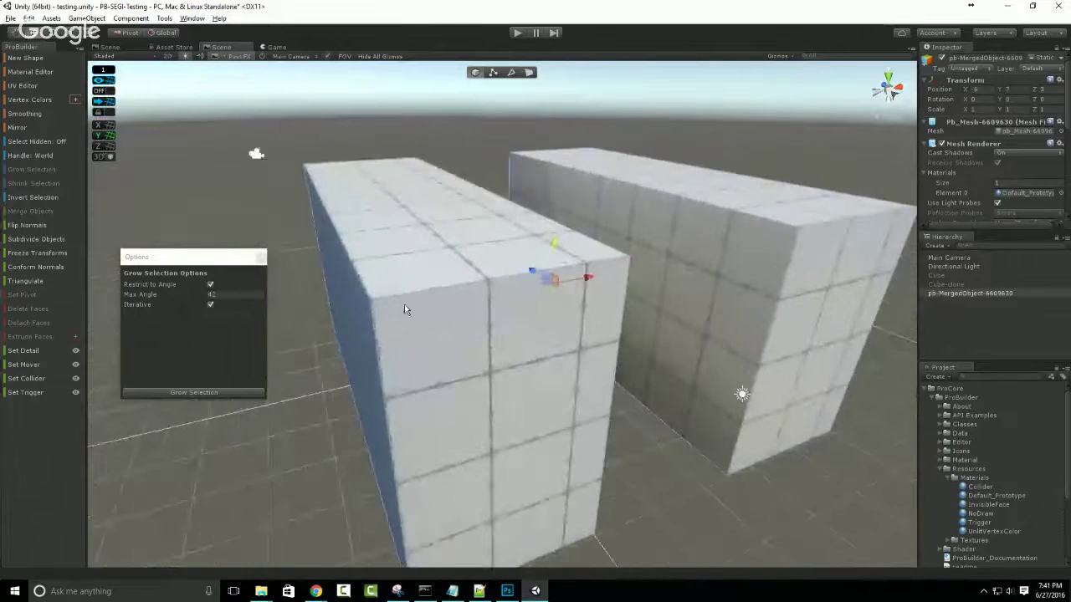
pyautogui.click(30, 225)
pyautogui.keyDown('alt'); pyautogui.moveTo(686, 254); pyautogui.dragTo(680, 307); pyautogui.keyUp('alt')
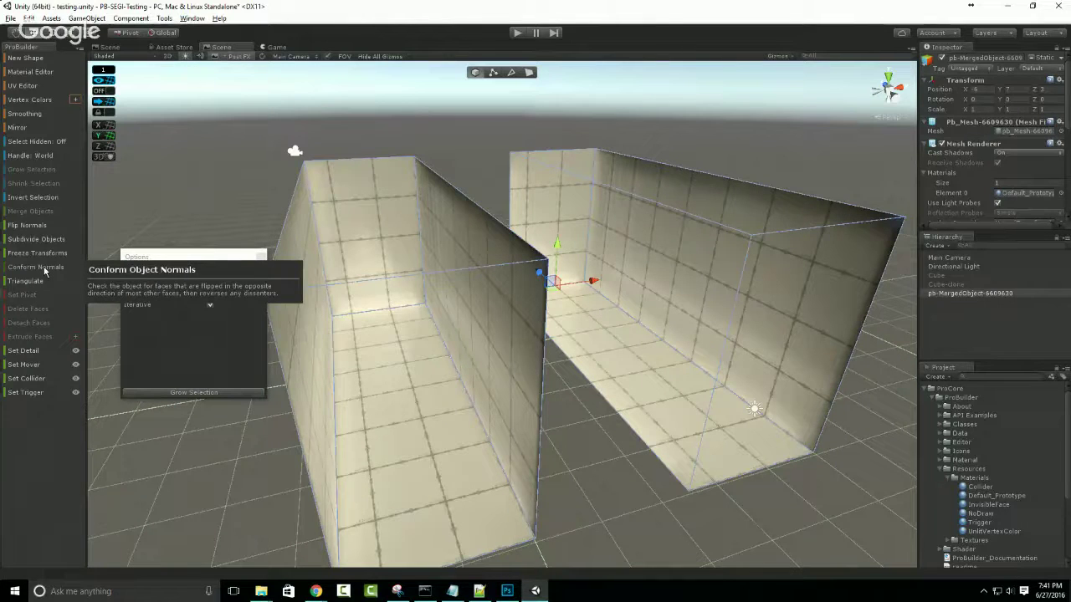
# Inspect the inside of the flipped blocks, remove the merged object, and add a fresh cube.
pyautogui.moveTo(428, 291); pyautogui.dragTo(481, 388, button='middle')
pyautogui.scroll(3, 481, 388)
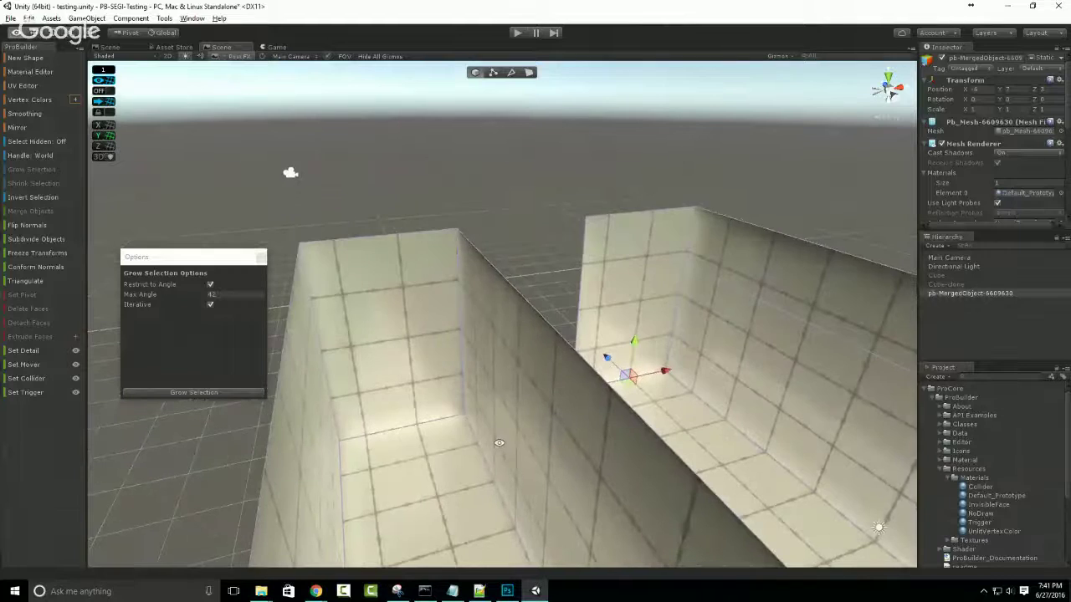
pyautogui.scroll(-3, 499, 442)
pyautogui.hotkey('ctrl', 'z')
pyautogui.hotkey('ctrl', 'z')
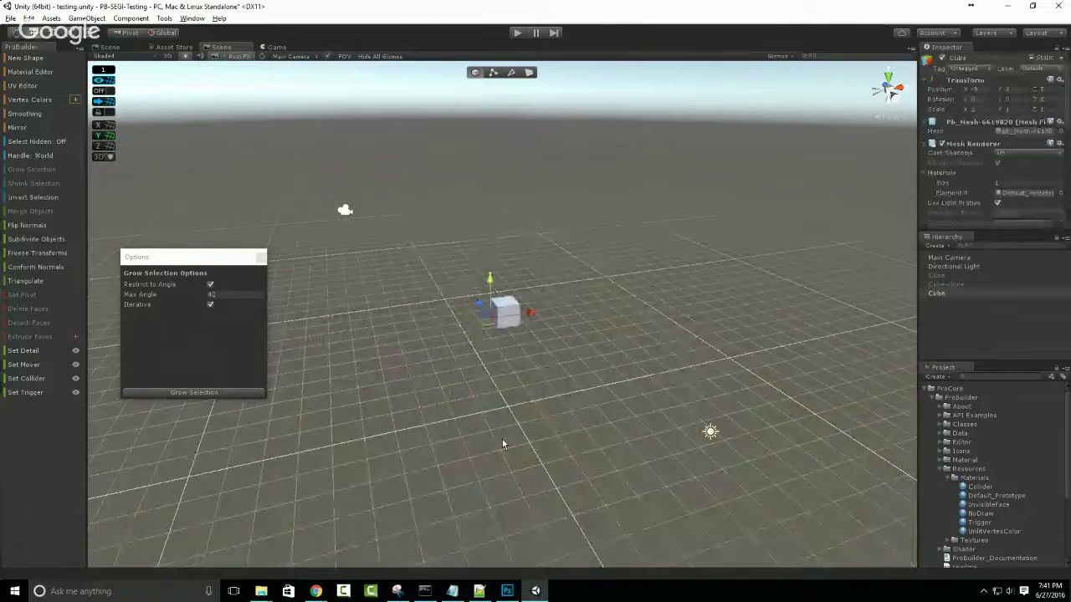
pyautogui.scroll(3, 502, 444)
# Pull the fresh cube's top and side faces outward to form a larger block.
pyautogui.click(529, 73)
pyautogui.scroll(1, 509, 286)
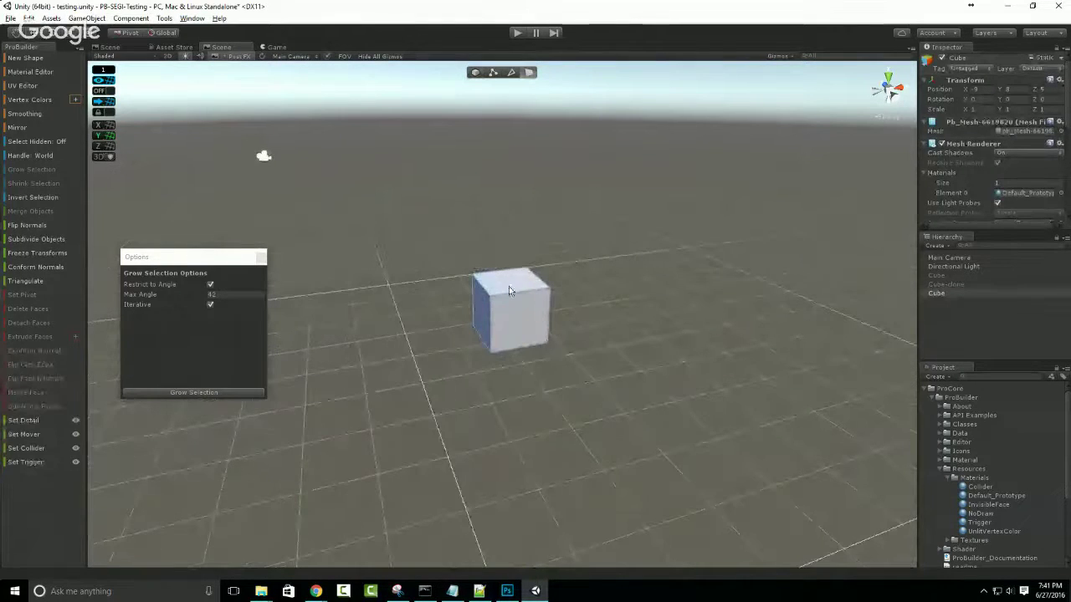
pyautogui.click(507, 283)
pyautogui.keyDown('shift'); pyautogui.moveTo(505, 248); pyautogui.dragTo(507, 165); pyautogui.keyUp('shift')
pyautogui.keyDown('alt'); pyautogui.moveTo(459, 271); pyautogui.dragTo(420, 341); pyautogui.keyUp('alt')
pyautogui.click(487, 276)
pyautogui.scroll(-2, 492, 289)
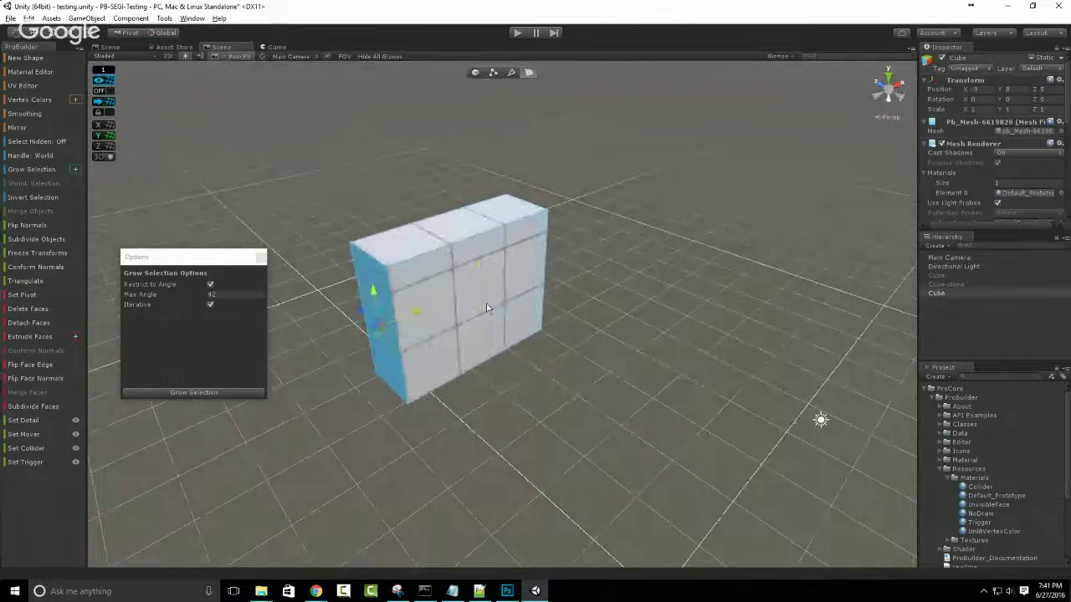
# Extrude the block's long side face outward and shape it into a slanted branch.
pyautogui.click(489, 308)
pyautogui.scroll(-3, 488, 309)
pyautogui.keyDown('shift'); pyautogui.moveTo(467, 298); pyautogui.dragTo(640, 414); pyautogui.keyUp('shift')
pyautogui.scroll(-3, 671, 449)
pyautogui.keyDown('shift'); pyautogui.moveTo(598, 377); pyautogui.dragTo(478, 316); pyautogui.keyUp('shift')
pyautogui.click(559, 306)
pyautogui.scroll(-2, 324, 286)
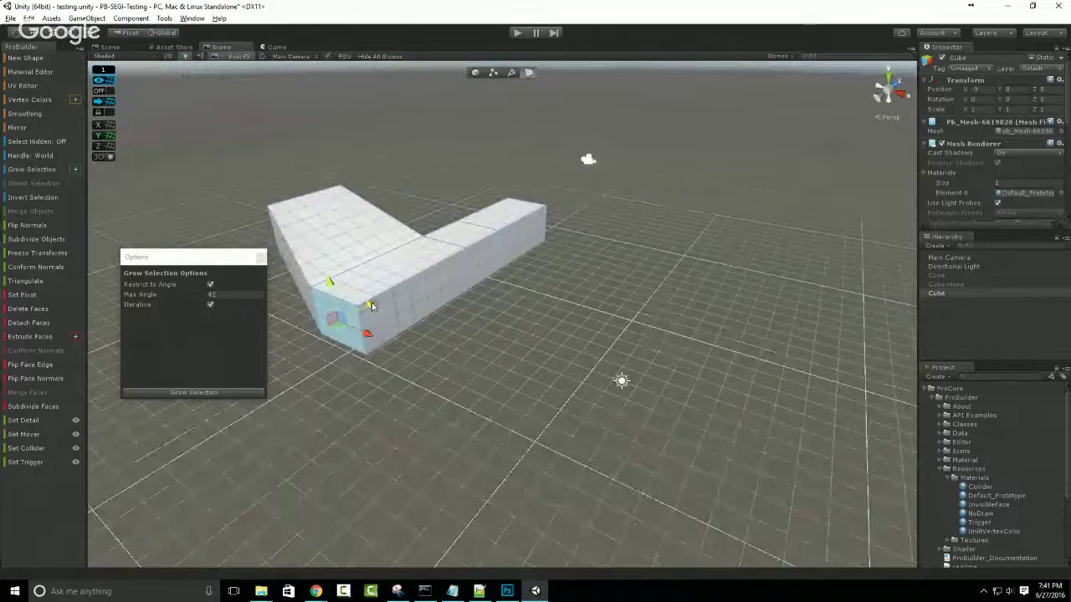
# Extrude the end face of the main bar, and extrude that section's side face into a crossing branch.
pyautogui.keyDown('shift'); pyautogui.moveTo(372, 307); pyautogui.dragTo(316, 341); pyautogui.keyUp('shift')
pyautogui.click(331, 346)
pyautogui.scroll(-3, 331, 346)
pyautogui.keyDown('shift'); pyautogui.moveTo(427, 353); pyautogui.dragTo(475, 372); pyautogui.keyUp('shift')
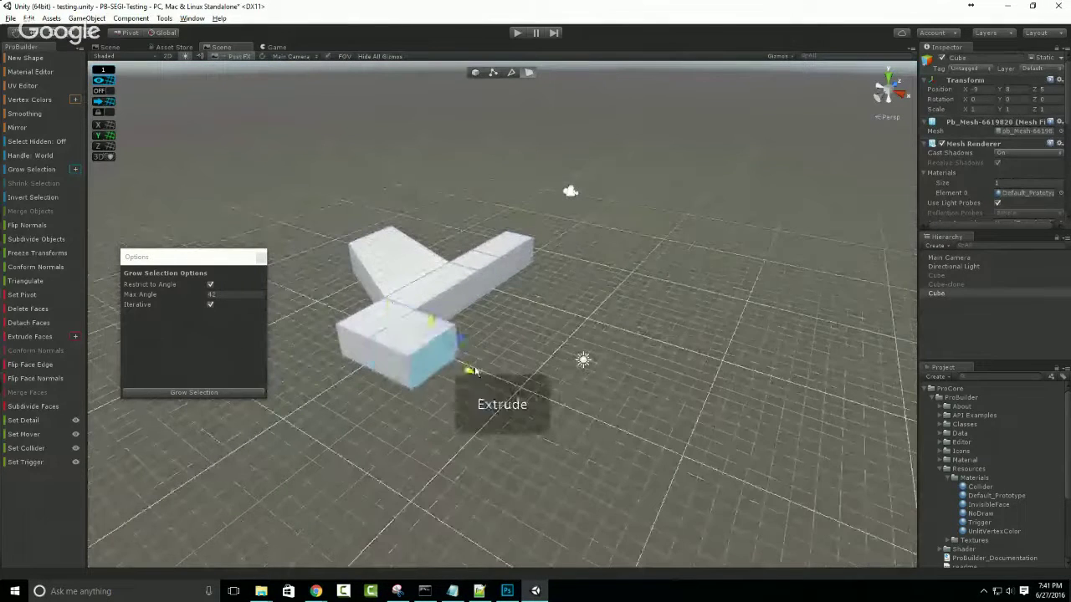
pyautogui.scroll(4, 492, 323)
# Flip the whole branching object's normals in object mode and view the corridors from inside.
pyautogui.press('g')
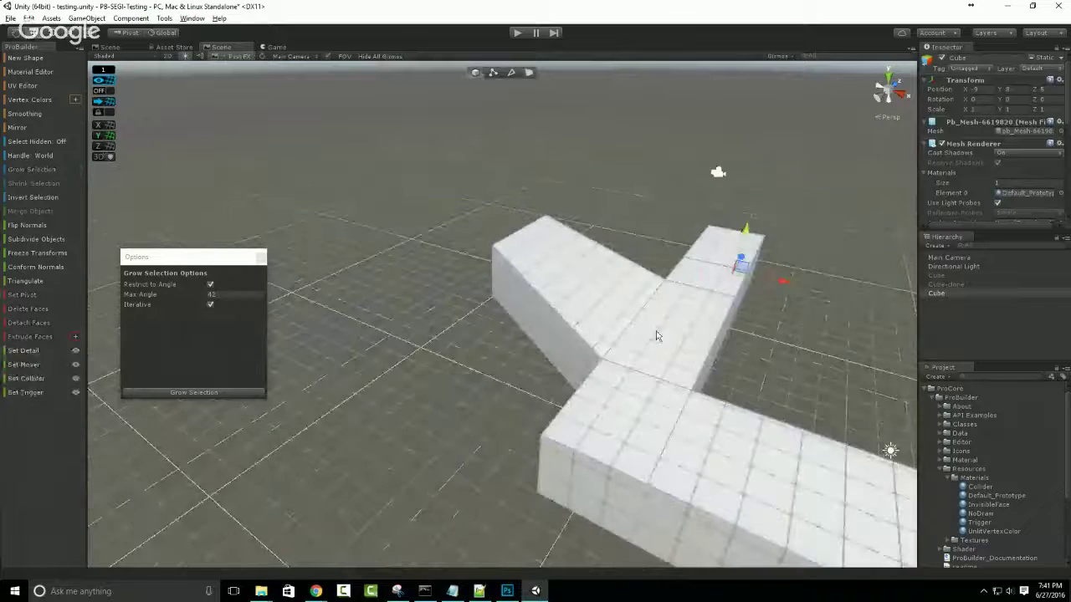
pyautogui.click(33, 226)
pyautogui.scroll(5, 688, 298)
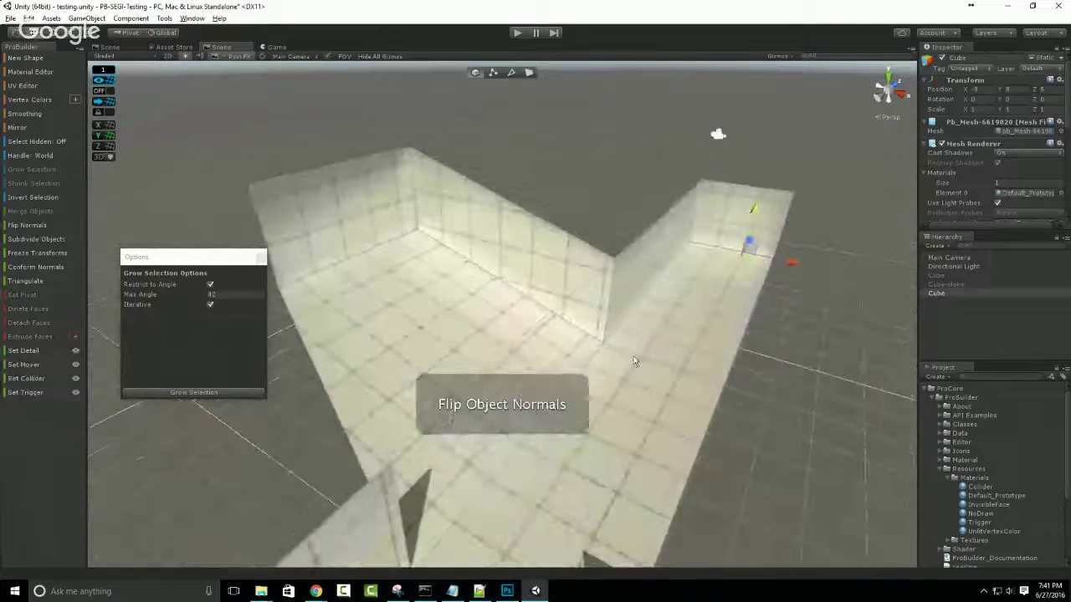
pyautogui.scroll(5, 619, 331)
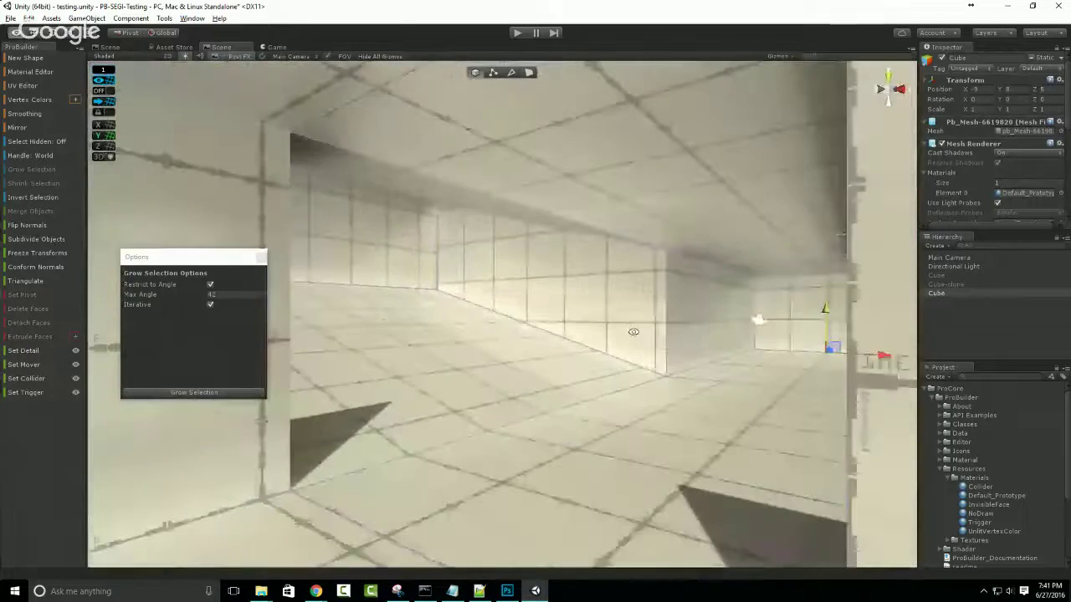
pyautogui.scroll(3, 646, 327)
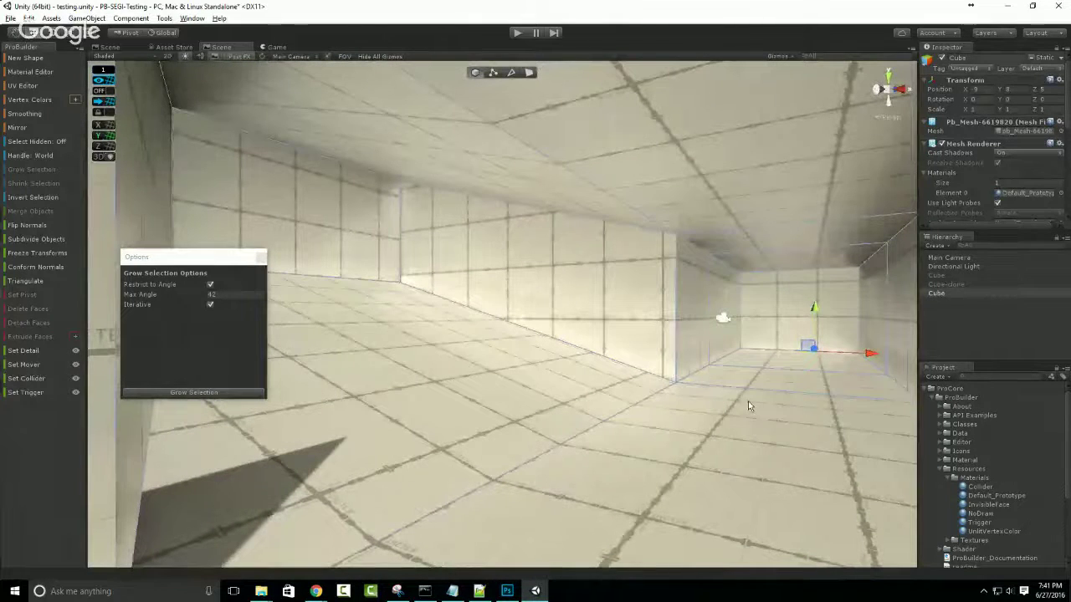
pyautogui.keyDown('alt'); pyautogui.moveTo(710, 409); pyautogui.dragTo(754, 421); pyautogui.keyUp('alt')
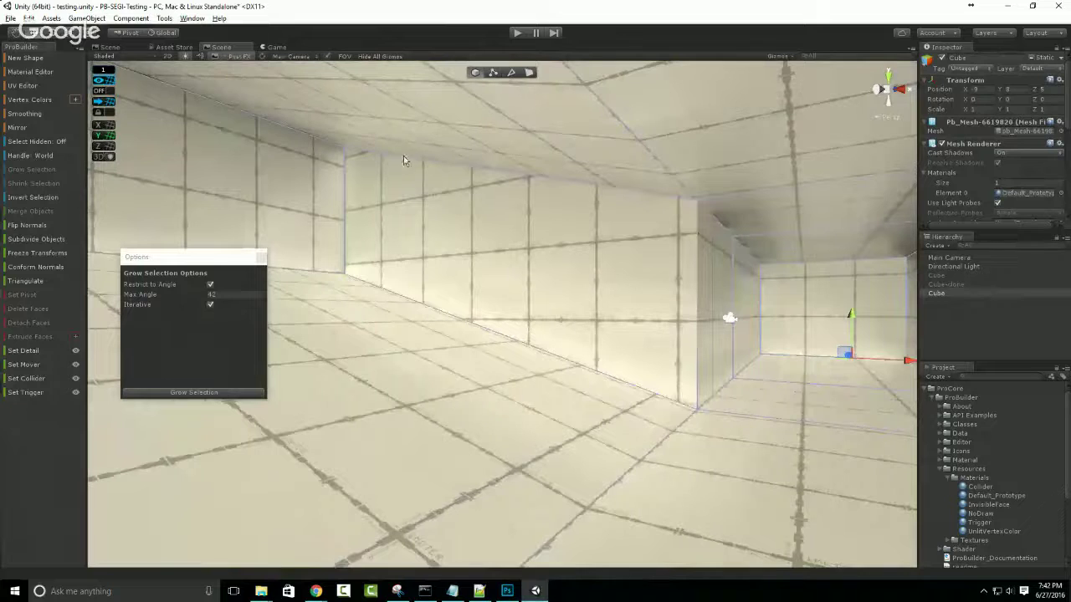
# Flip the normal of only the ceiling face above the slanted branch.
pyautogui.click(528, 73)
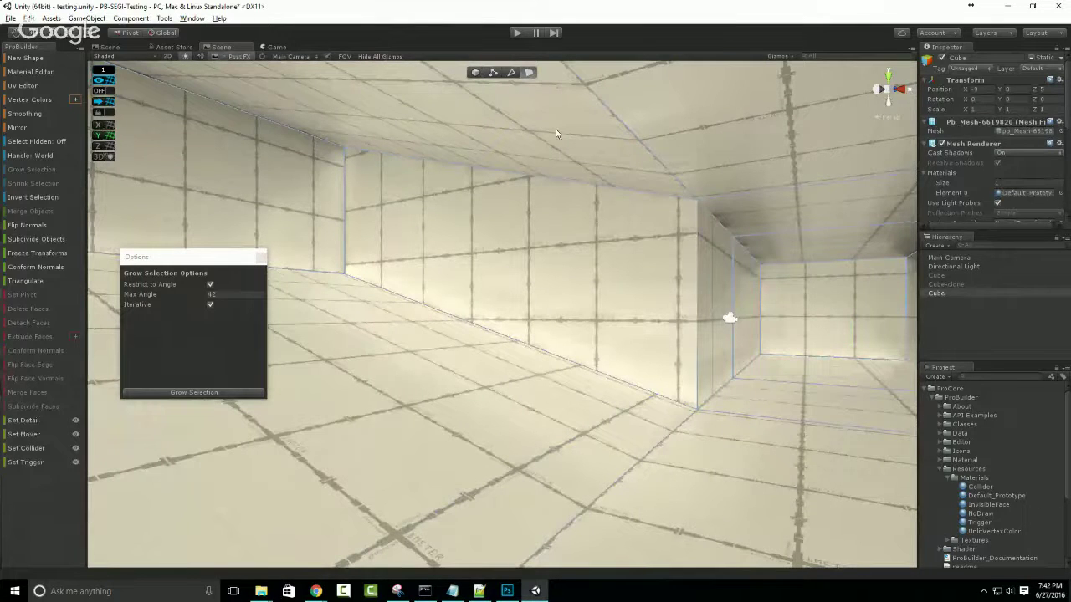
pyautogui.click(556, 132)
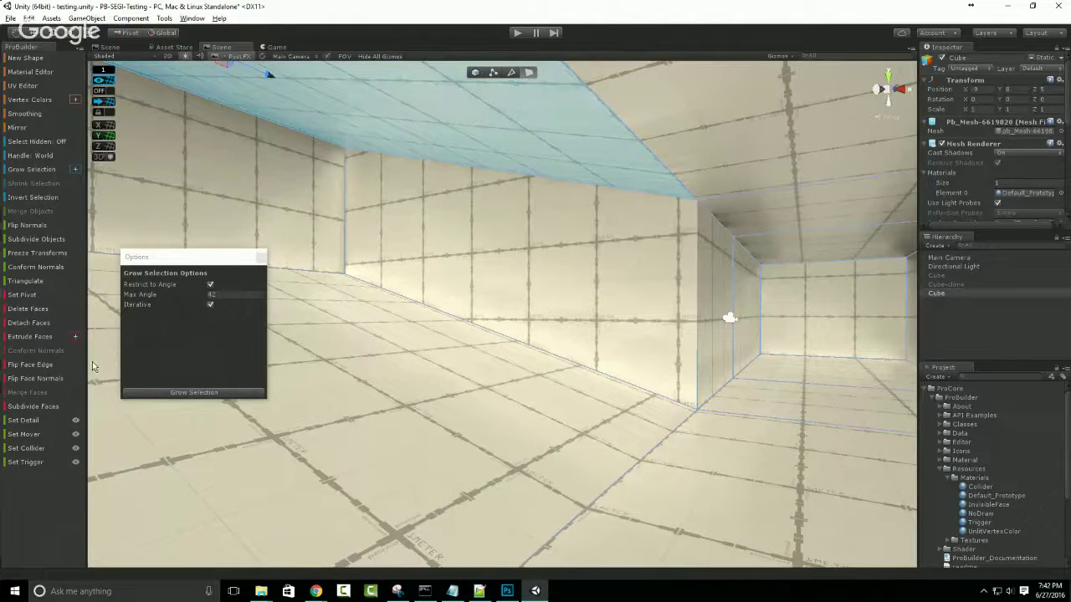
pyautogui.click(47, 380)
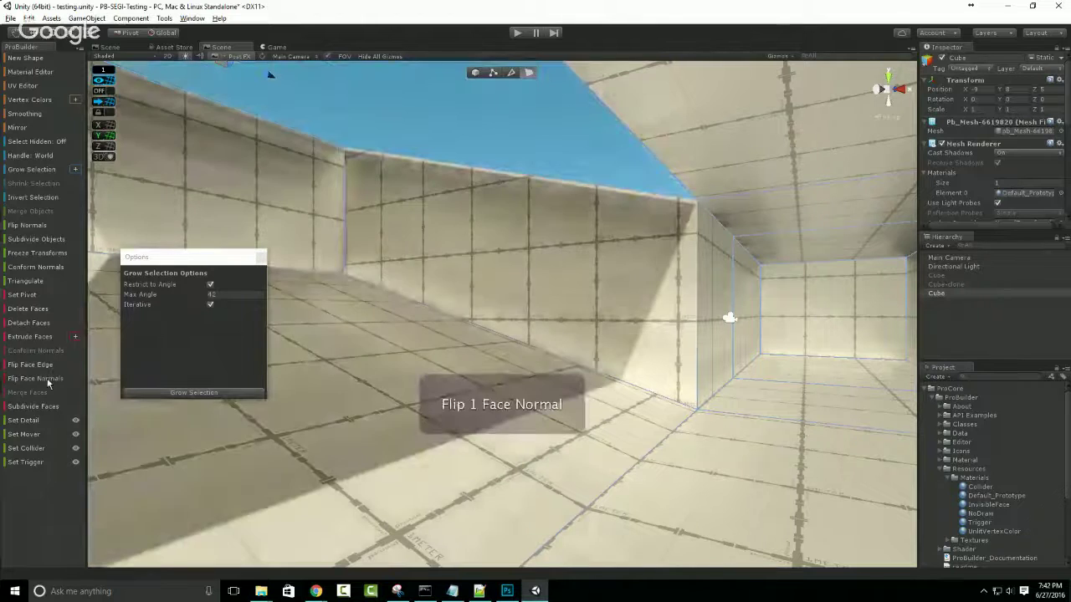
pyautogui.moveTo(566, 210); pyautogui.dragTo(627, 304, button='right')
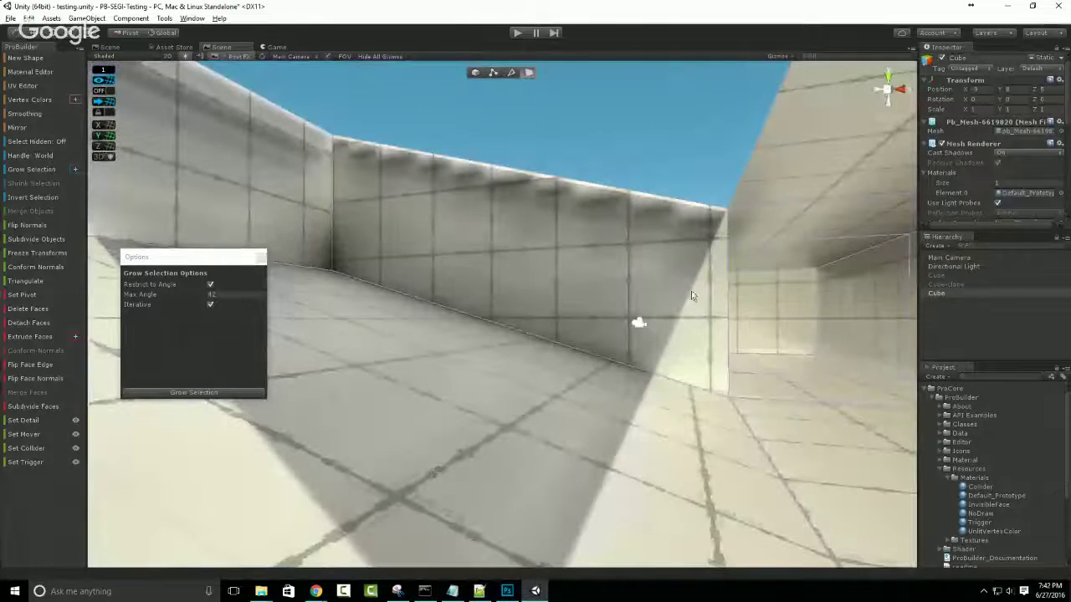
pyautogui.keyDown('alt'); pyautogui.moveTo(692, 295); pyautogui.dragTo(656, 327); pyautogui.keyUp('alt')
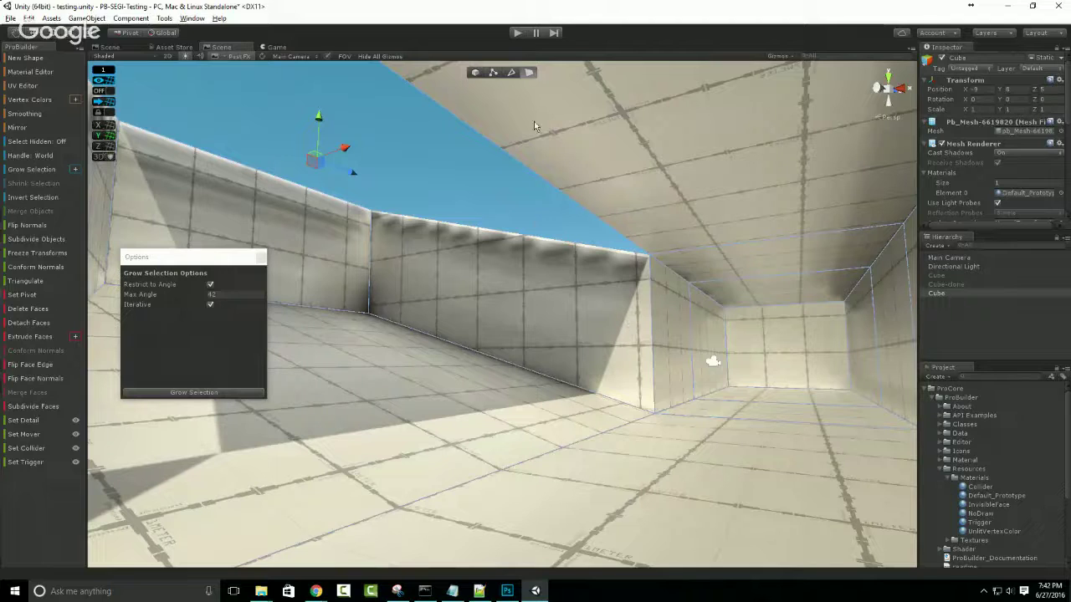
# Return to object mode, conform the object's normals, and examine the corridors from inside and above.
pyautogui.click(474, 72)
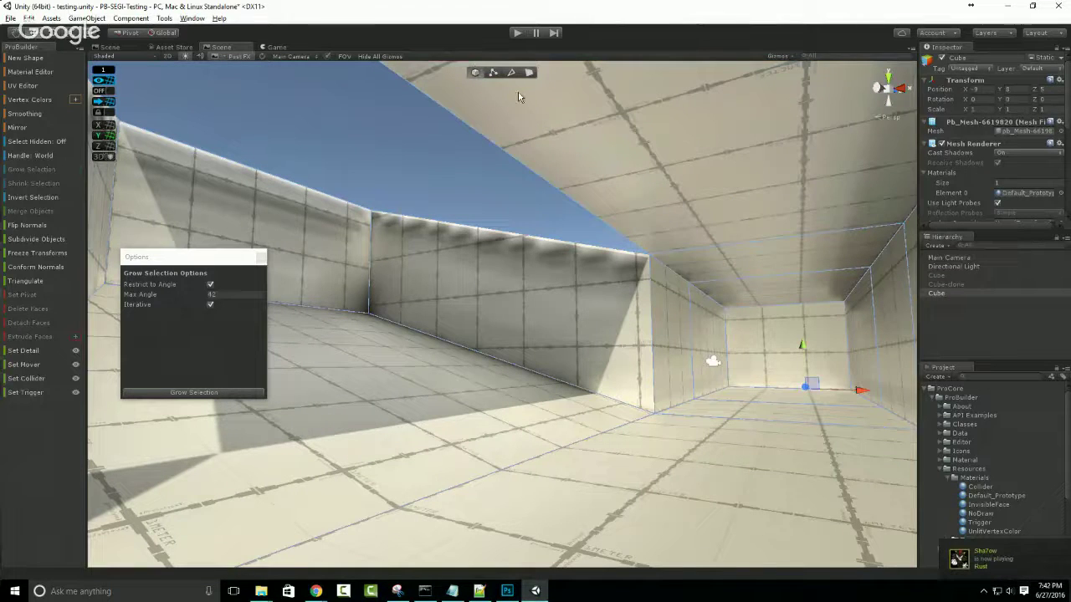
pyautogui.moveTo(558, 220); pyautogui.dragTo(335, 352, button='right')
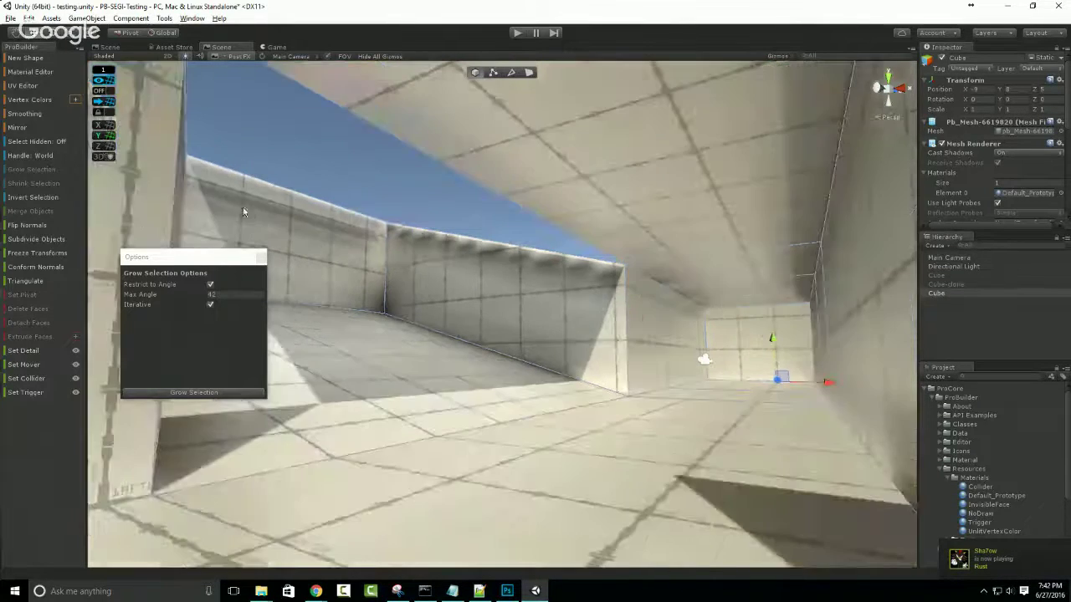
pyautogui.click(37, 268)
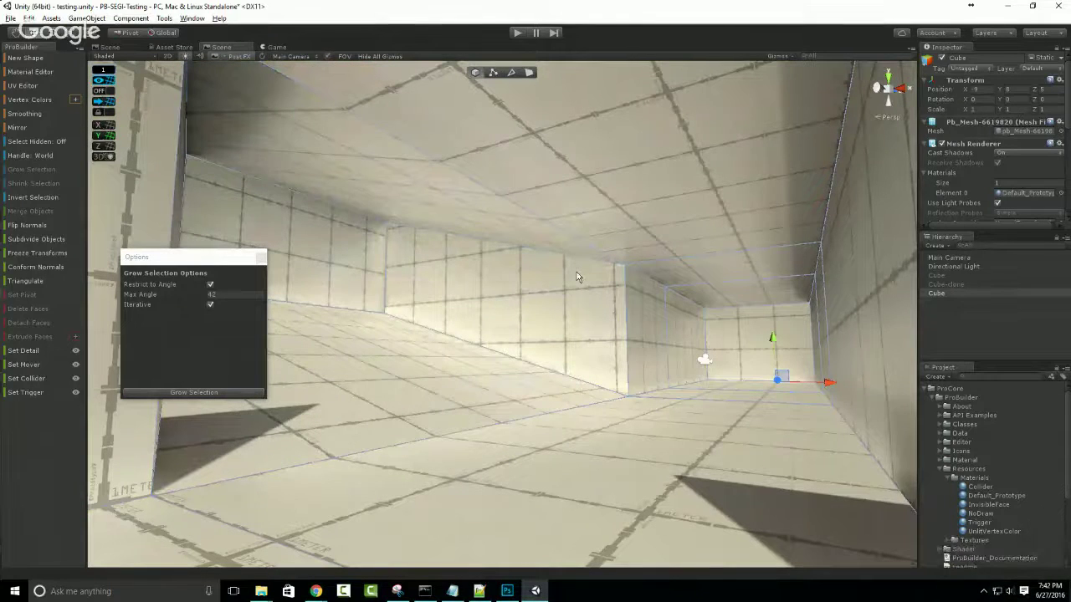
pyautogui.moveTo(547, 306); pyautogui.dragTo(667, 292, button='right')
pyautogui.scroll(-3, 668, 293)
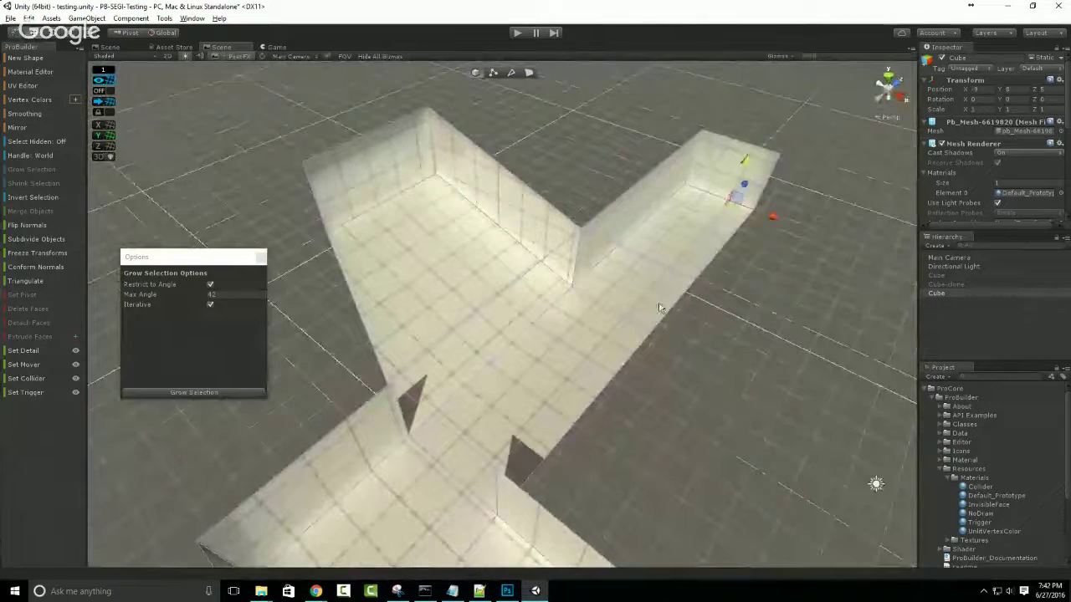
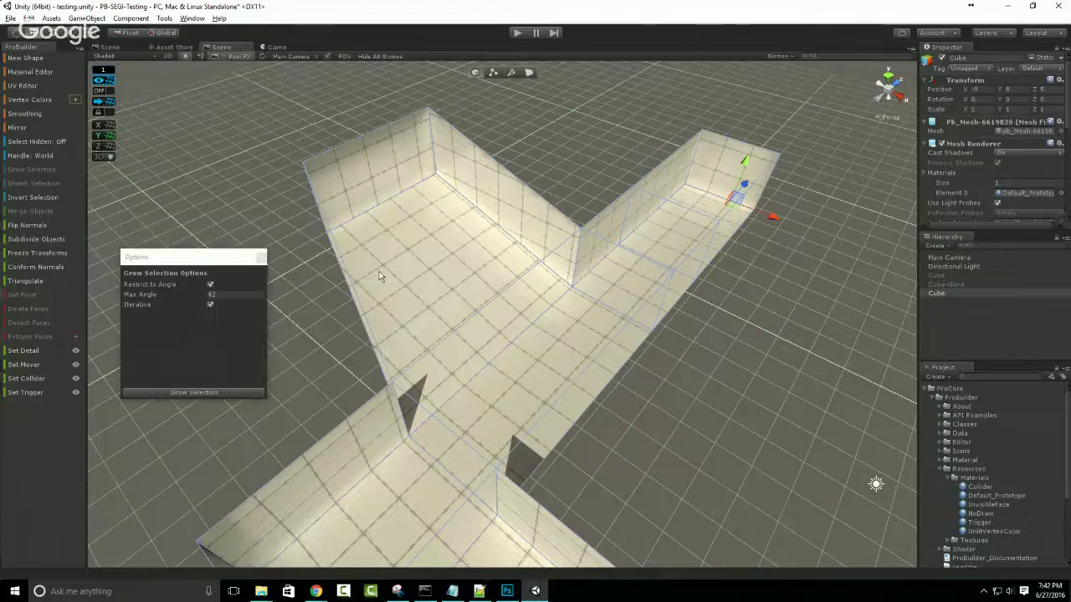
pyautogui.moveTo(379, 273); pyautogui.dragTo(371, 200, button='middle')
pyautogui.moveTo(440, 433); pyautogui.dragTo(345, 238, button='right')
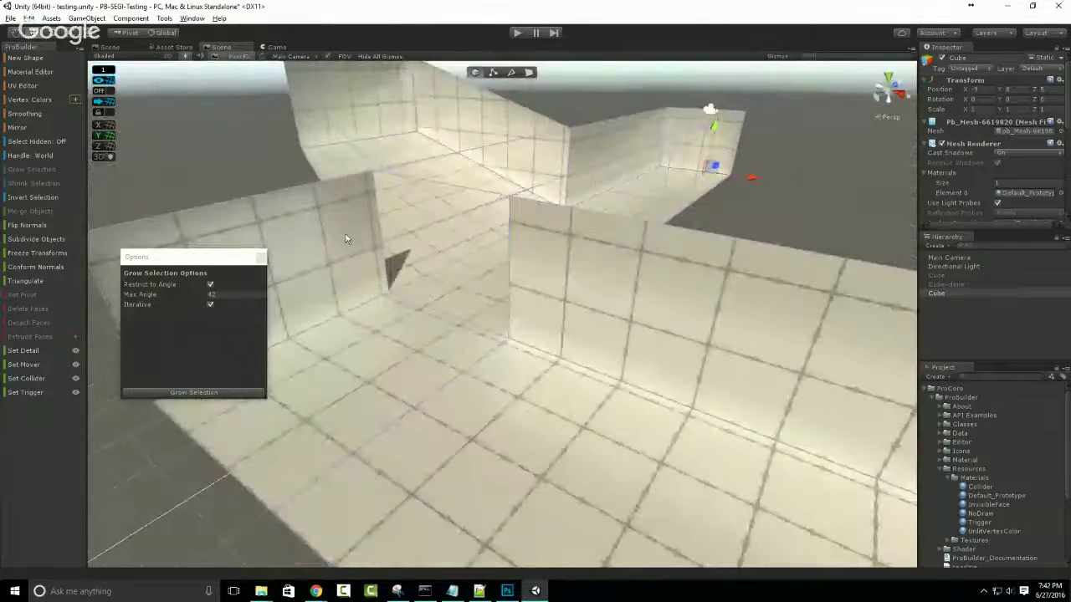
# Subdivide the whole branching corridor object and examine its subdivided walls and floor up close and from above.
pyautogui.click(36, 239)
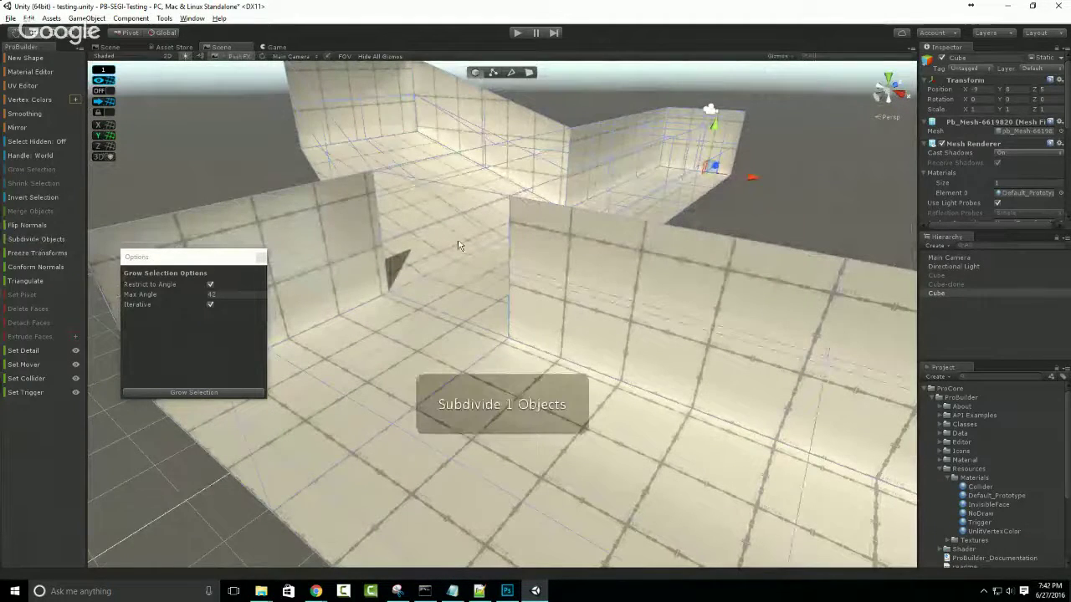
pyautogui.scroll(2, 463, 323)
pyautogui.scroll(5, 463, 318)
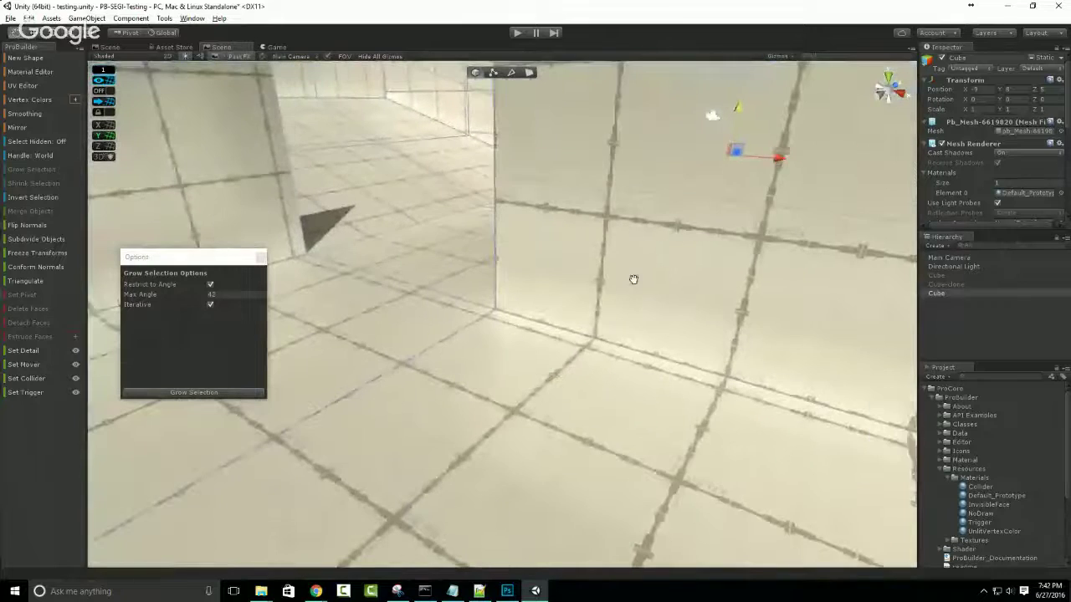
pyautogui.moveTo(634, 280); pyautogui.dragTo(565, 287, button='middle')
pyautogui.scroll(-8, 565, 287)
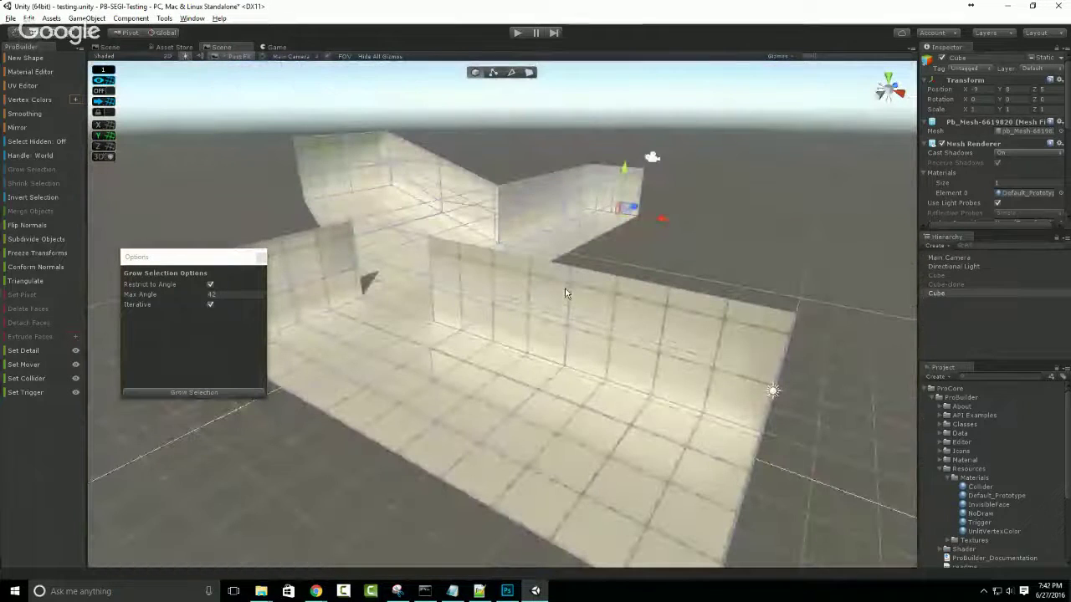
pyautogui.keyDown('alt'); pyautogui.moveTo(565, 293); pyautogui.dragTo(328, 279); pyautogui.keyUp('alt')
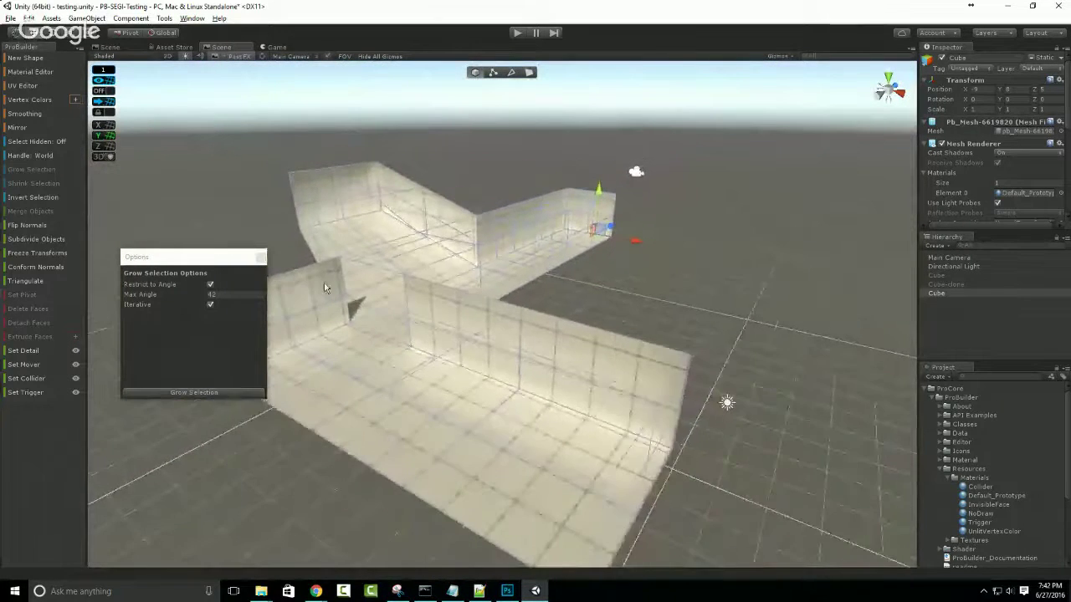
# Flip the subdivided object's normals to face outward and select individual faces along its top in face mode.
pyautogui.click(40, 228)
pyautogui.keyDown('alt'); pyautogui.moveTo(368, 310); pyautogui.dragTo(502, 285); pyautogui.keyUp('alt')
pyautogui.click(530, 73)
pyautogui.click(530, 360)
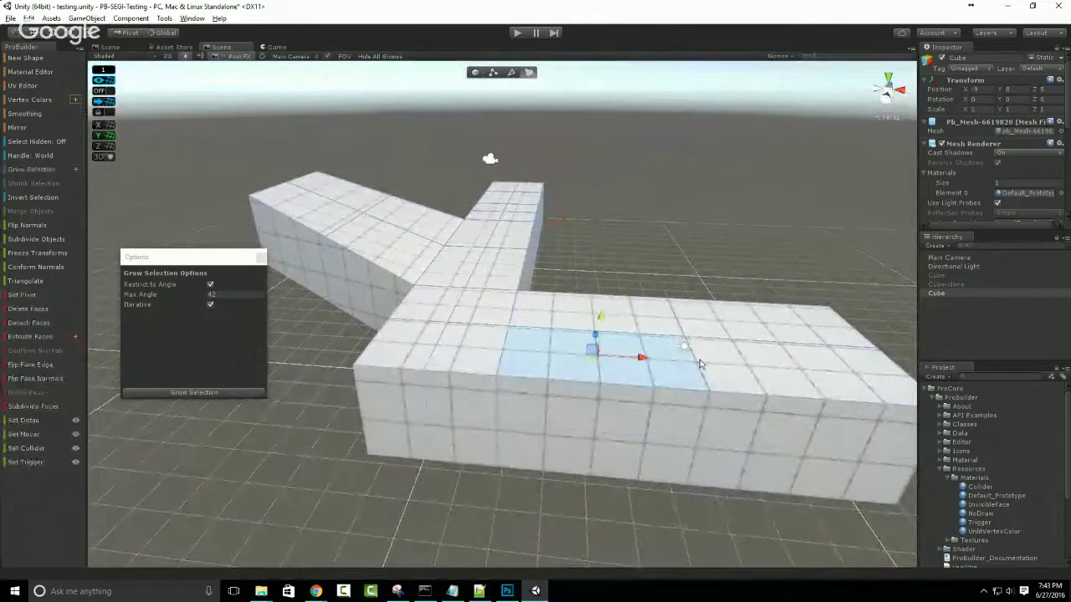
pyautogui.click(743, 375)
pyautogui.keyDown('alt'); pyautogui.moveTo(742, 376); pyautogui.dragTo(590, 385); pyautogui.keyUp('alt')
pyautogui.click(543, 356)
pyautogui.click(682, 376)
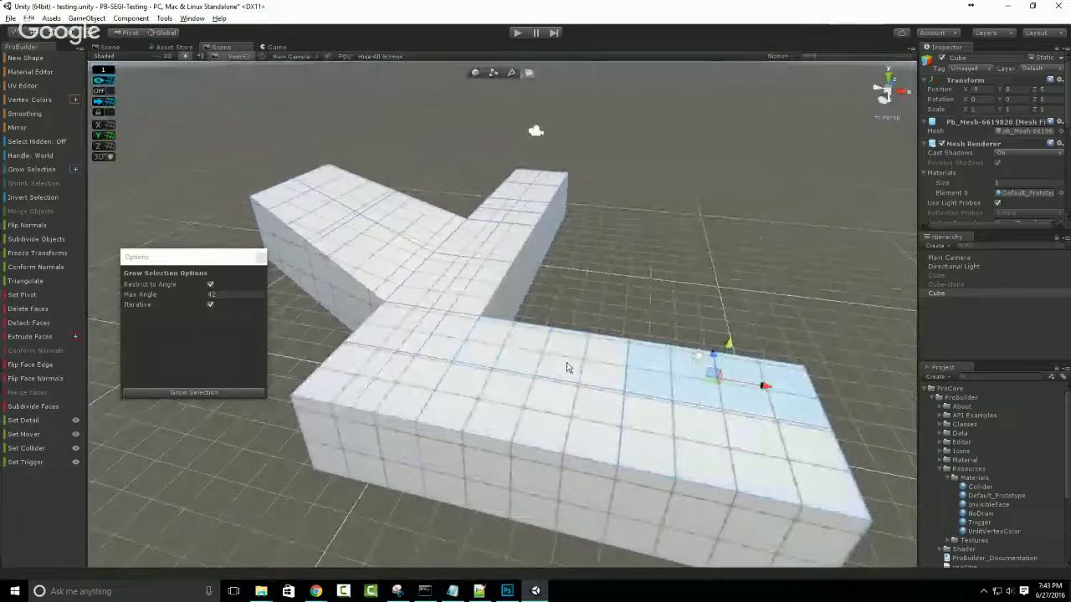
pyautogui.click(452, 339)
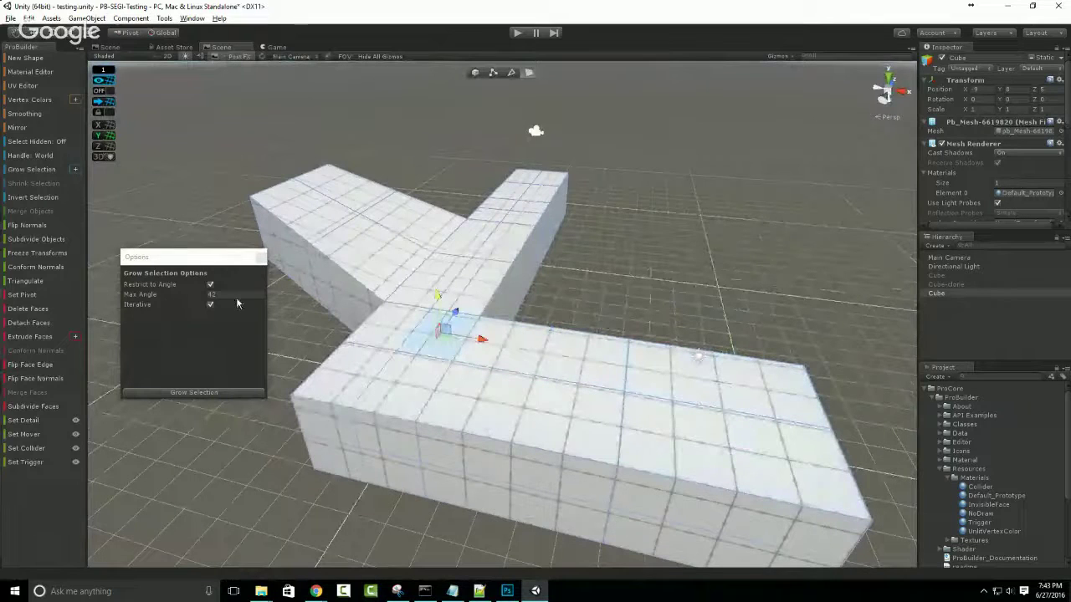
# Subdivide the whole object once more and select one of the smaller faces on top of the wide bar.
pyautogui.click(42, 239)
pyautogui.click(632, 374)
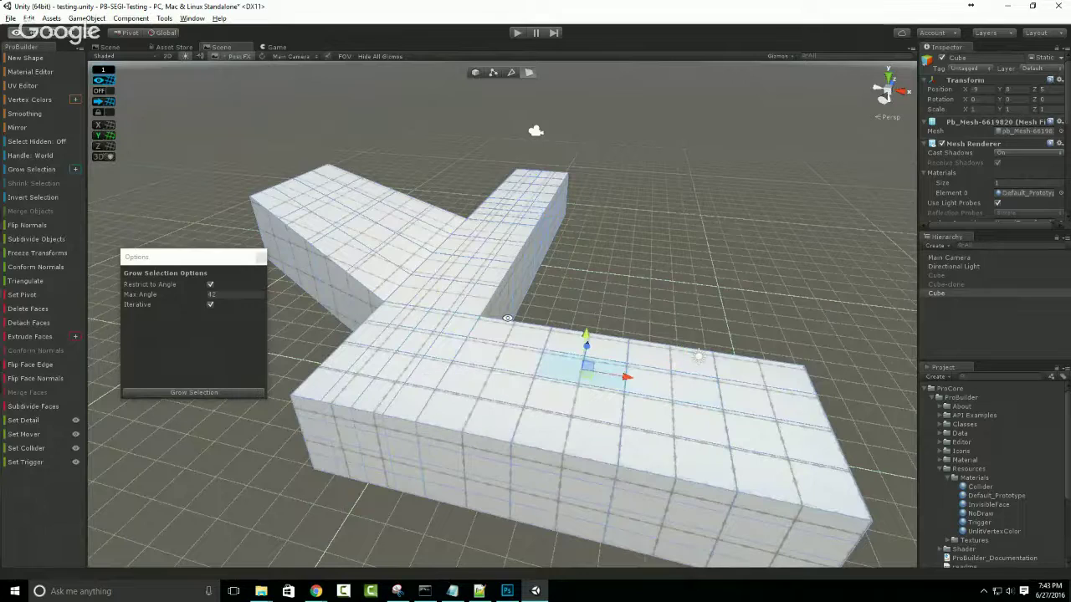
pyautogui.keyDown('alt'); pyautogui.moveTo(597, 376); pyautogui.dragTo(500, 332); pyautogui.keyUp('alt')
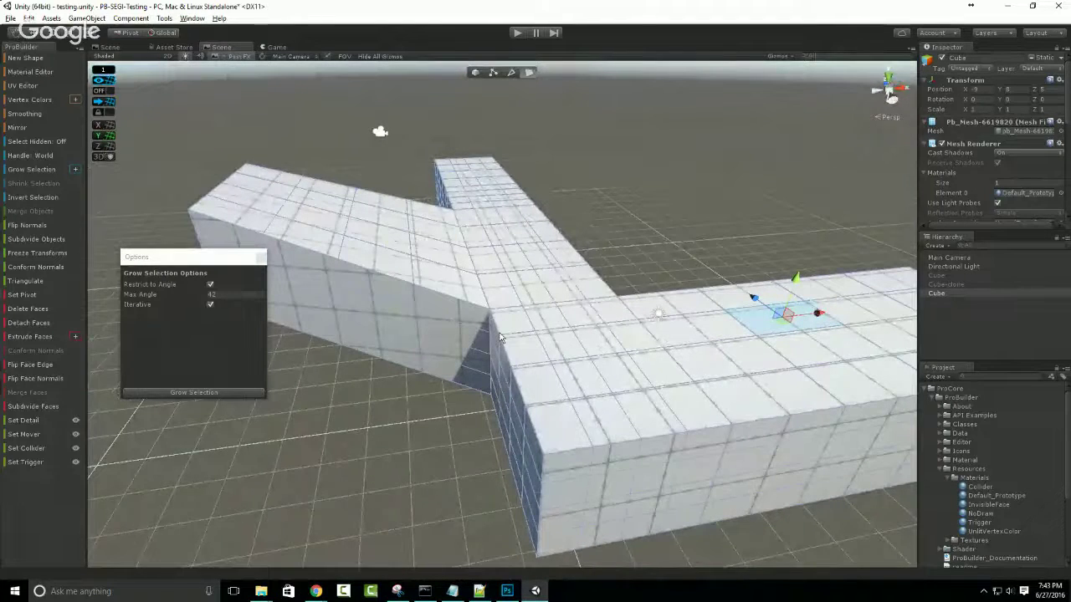
pyautogui.scroll(-3, 477, 272)
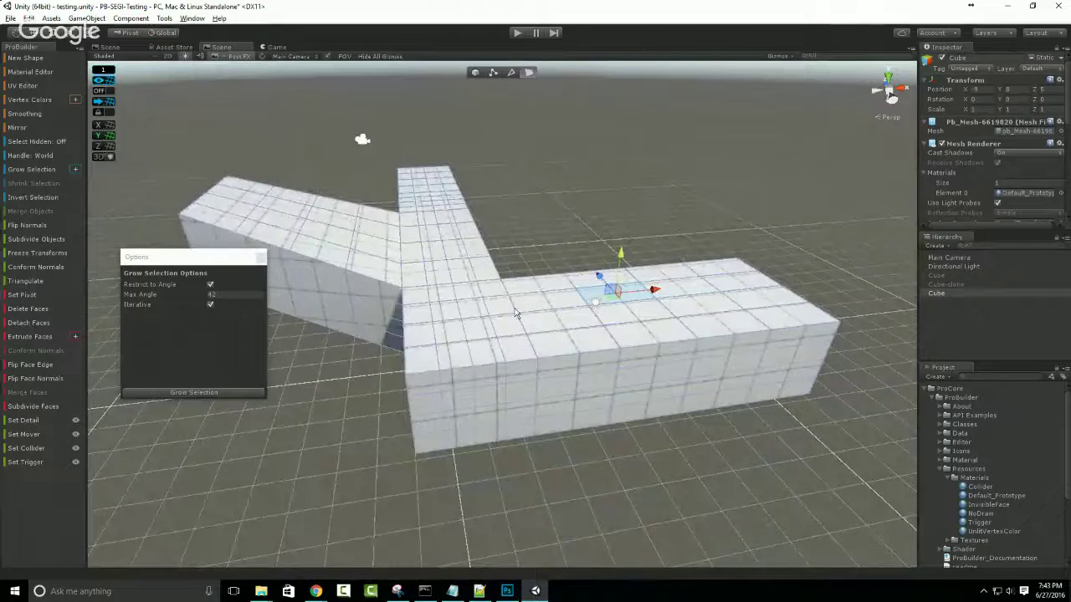
pyautogui.moveTo(520, 314); pyautogui.dragTo(505, 335, button='middle')
# Return to object mode and delete the branching object.
pyautogui.press('g')
pyautogui.press('f')
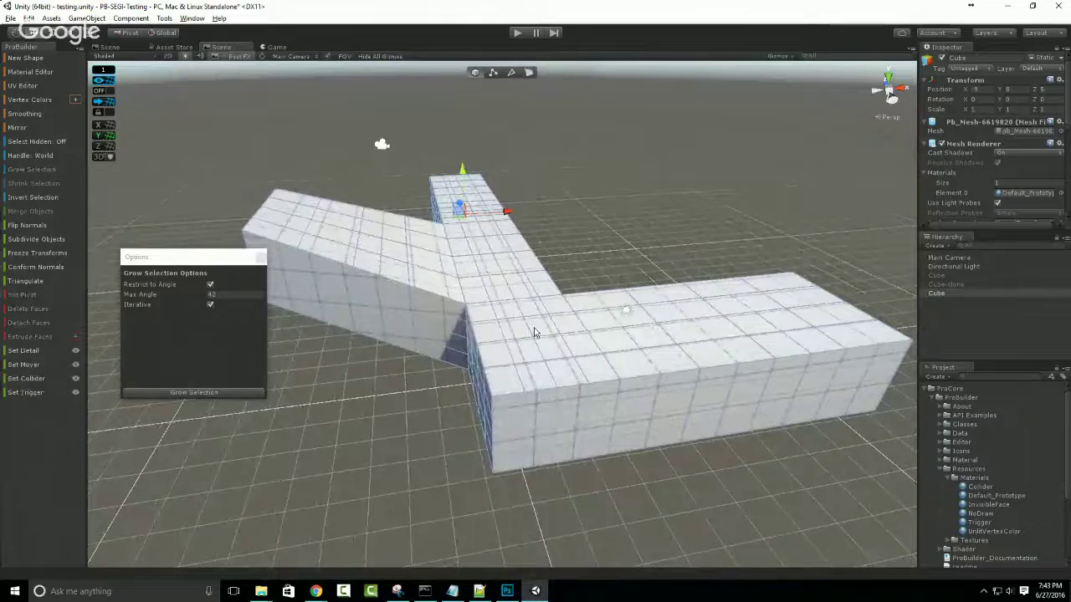
pyautogui.press('Delete')
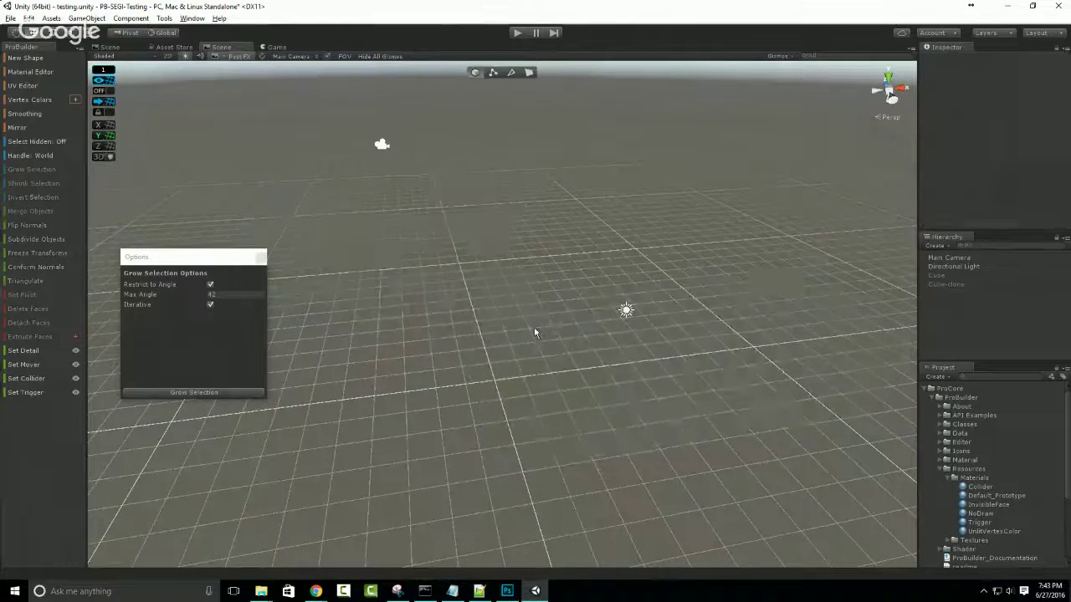
# Build a new plane facing up from the shape generator, keeping its preset dimensions and segment counts.
pyautogui.hotkey('ctrl', 'shift', 'k')
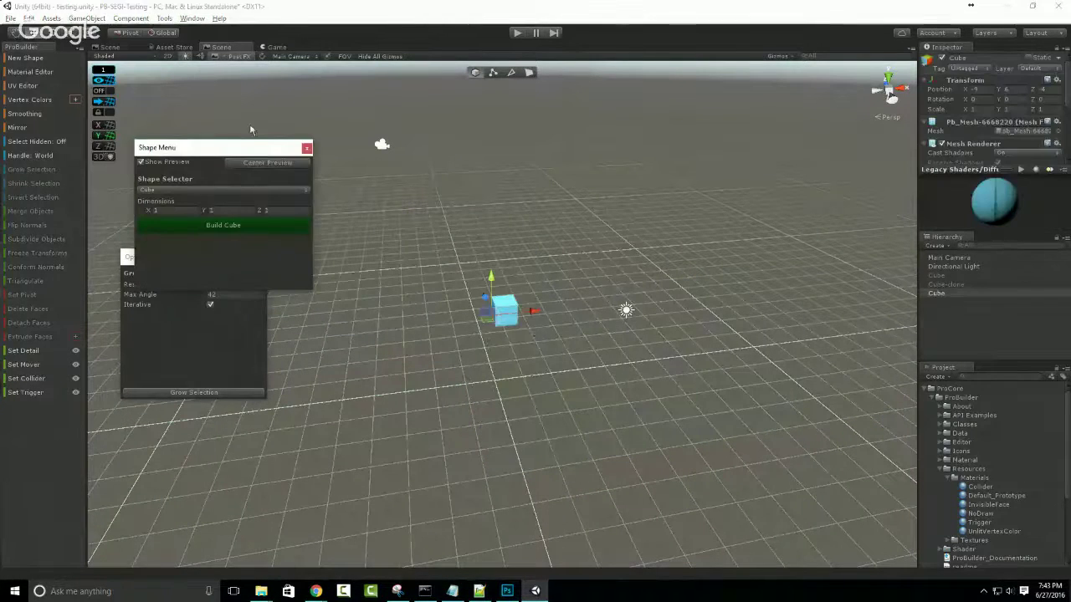
pyautogui.click(220, 191)
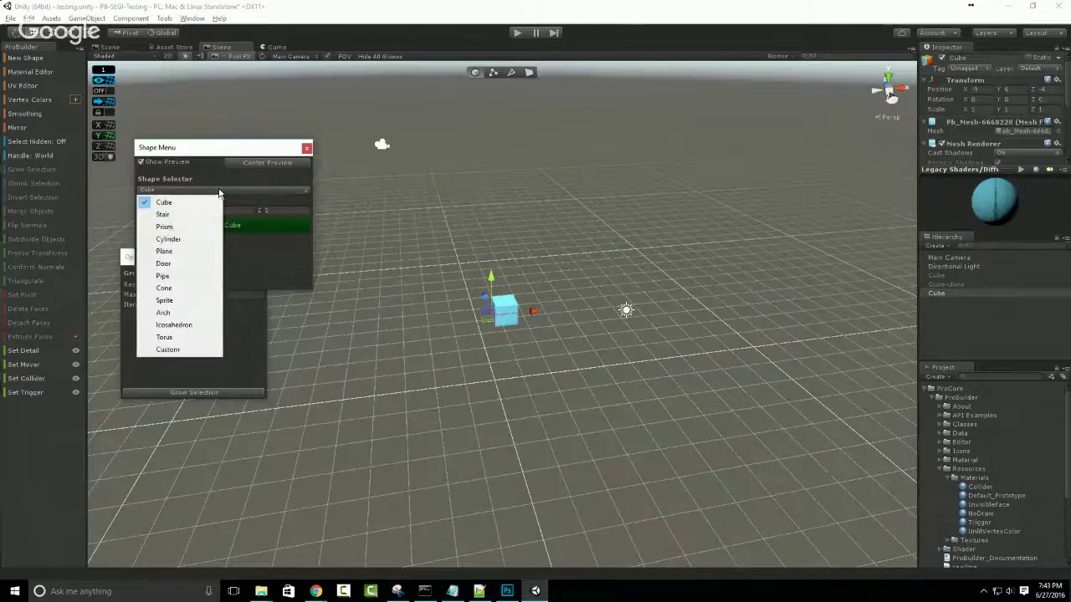
pyautogui.click(194, 251)
pyautogui.scroll(3, 569, 279)
pyautogui.moveTo(574, 275); pyautogui.dragTo(567, 335, button='middle')
pyautogui.scroll(3, 566, 334)
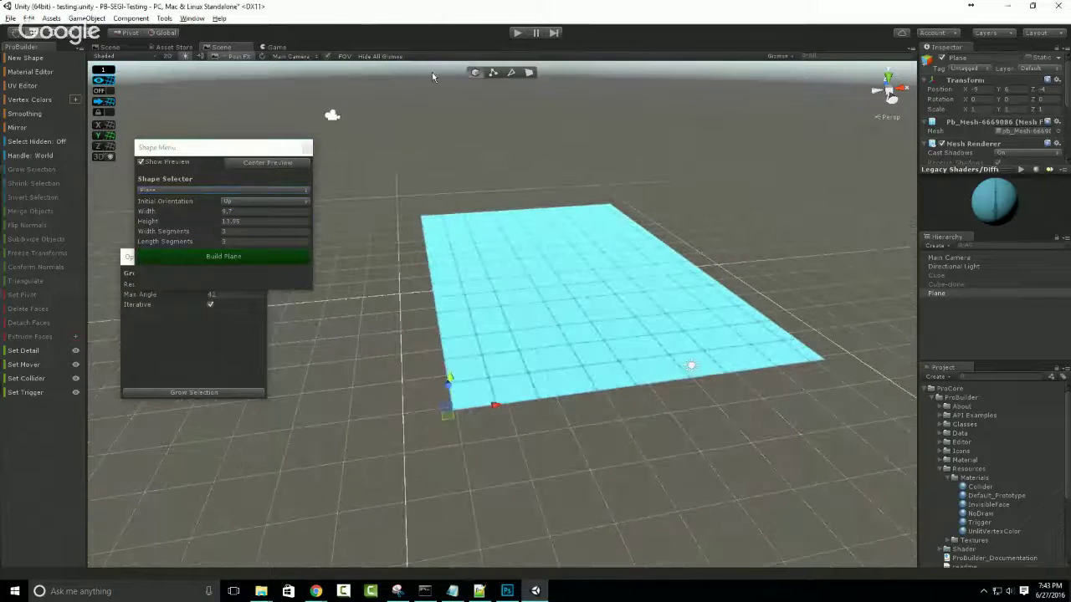
pyautogui.click(275, 257)
pyautogui.keyDown('alt'); pyautogui.moveTo(401, 261); pyautogui.dragTo(470, 256); pyautogui.keyUp('alt')
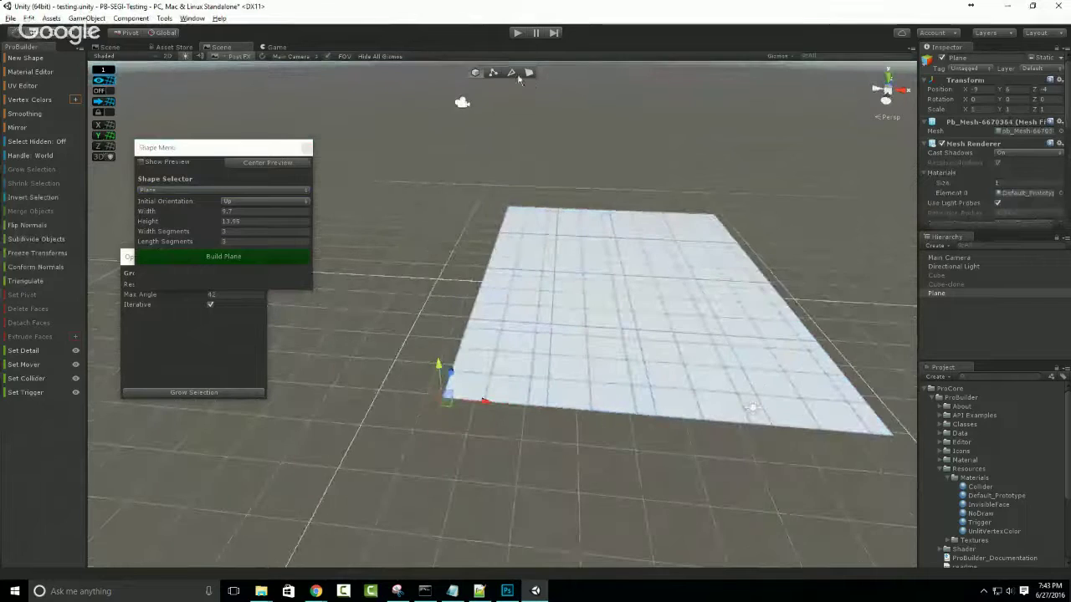
# Shape the plane into rough terrain by raising and lowering its corner faces to different heights, and return to object mode.
pyautogui.click(529, 73)
pyautogui.click(698, 234)
pyautogui.keyDown('shift'); pyautogui.moveTo(697, 234); pyautogui.dragTo(705, 171); pyautogui.keyUp('shift')
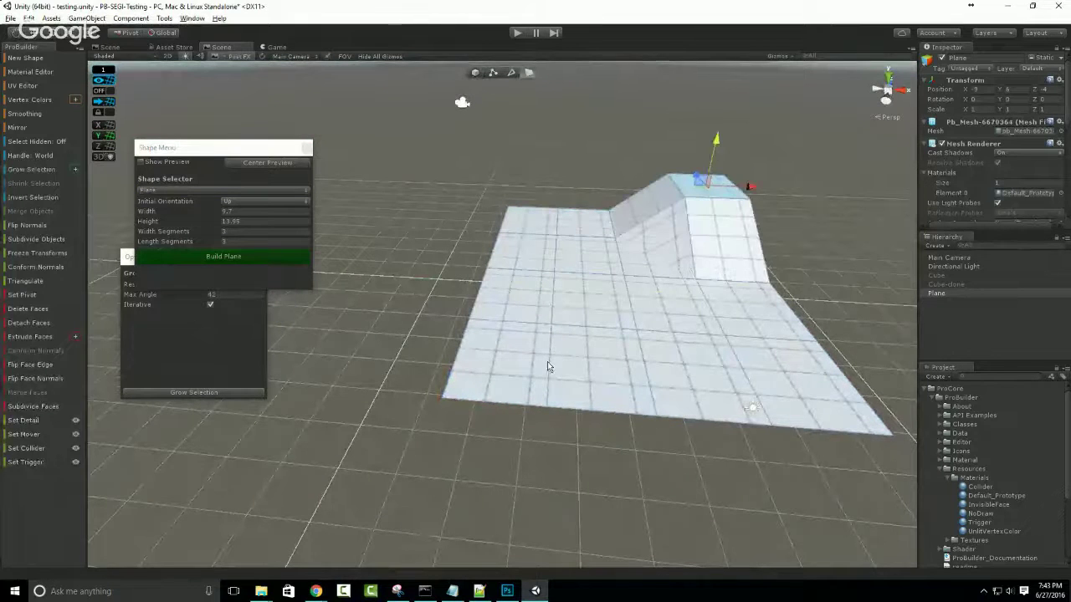
pyautogui.click(514, 358)
pyautogui.keyDown('shift'); pyautogui.moveTo(502, 322); pyautogui.dragTo(525, 123); pyautogui.keyUp('shift')
pyautogui.click(780, 353)
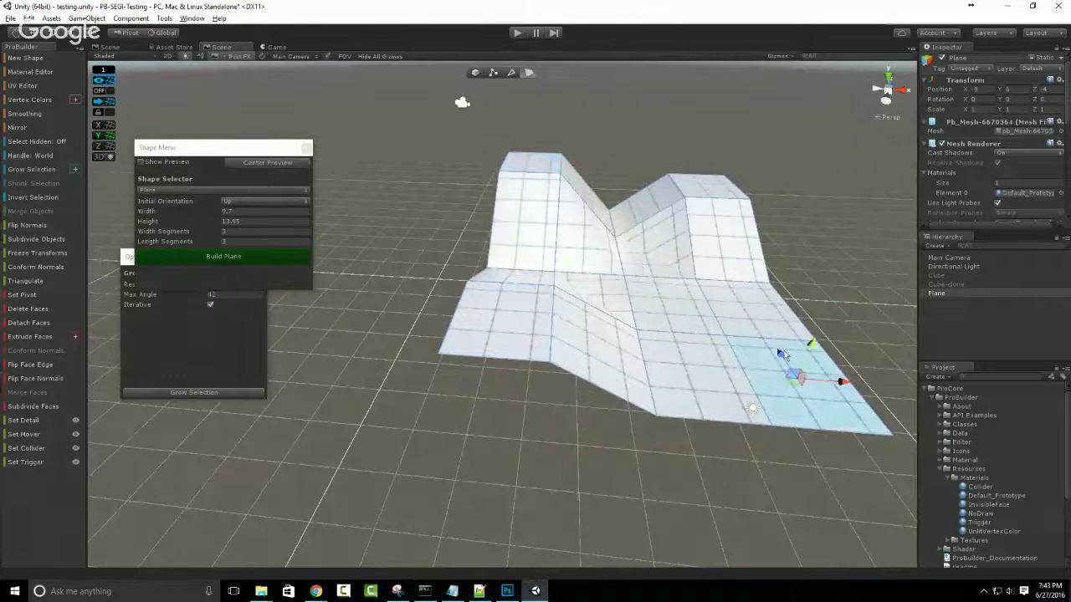
pyautogui.moveTo(811, 344); pyautogui.dragTo(793, 382)
pyautogui.keyDown('alt'); pyautogui.moveTo(773, 315); pyautogui.dragTo(658, 306); pyautogui.keyUp('alt')
pyautogui.press('g')
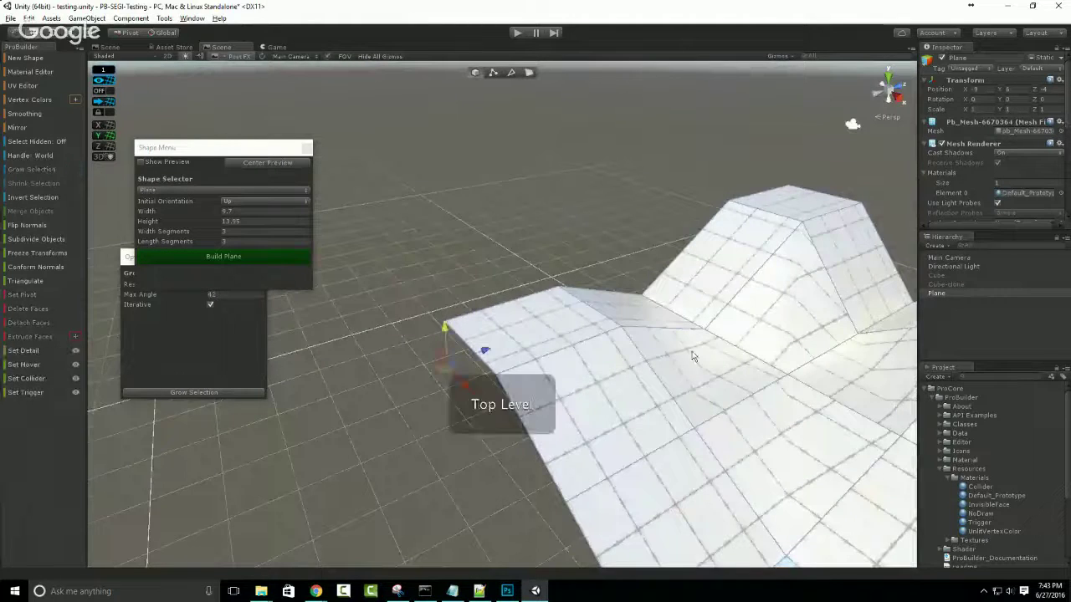
# Triangulate the whole terrain plane and inspect its faceted surface.
pyautogui.keyDown('alt'); pyautogui.moveTo(694, 357); pyautogui.dragTo(619, 310); pyautogui.keyUp('alt')
pyautogui.click(36, 282)
pyautogui.keyDown('alt'); pyautogui.moveTo(483, 341); pyautogui.dragTo(537, 371); pyautogui.keyUp('alt')
pyautogui.scroll(5, 538, 370)
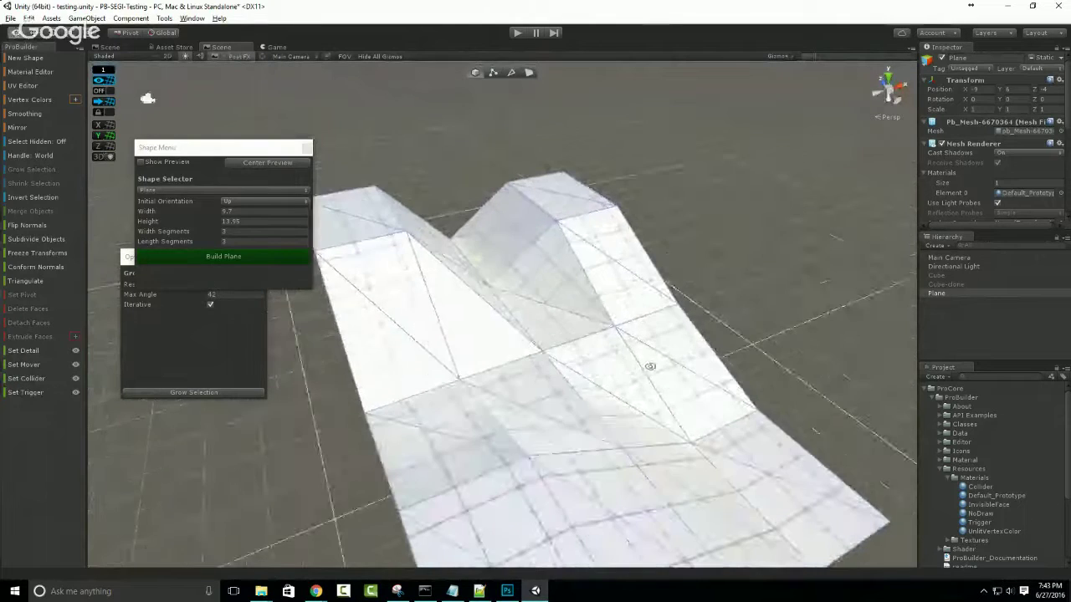
# Raise individual triangular faces on the terrain's peaks in face mode, and return to object mode.
pyautogui.click(528, 72)
pyautogui.click(537, 182)
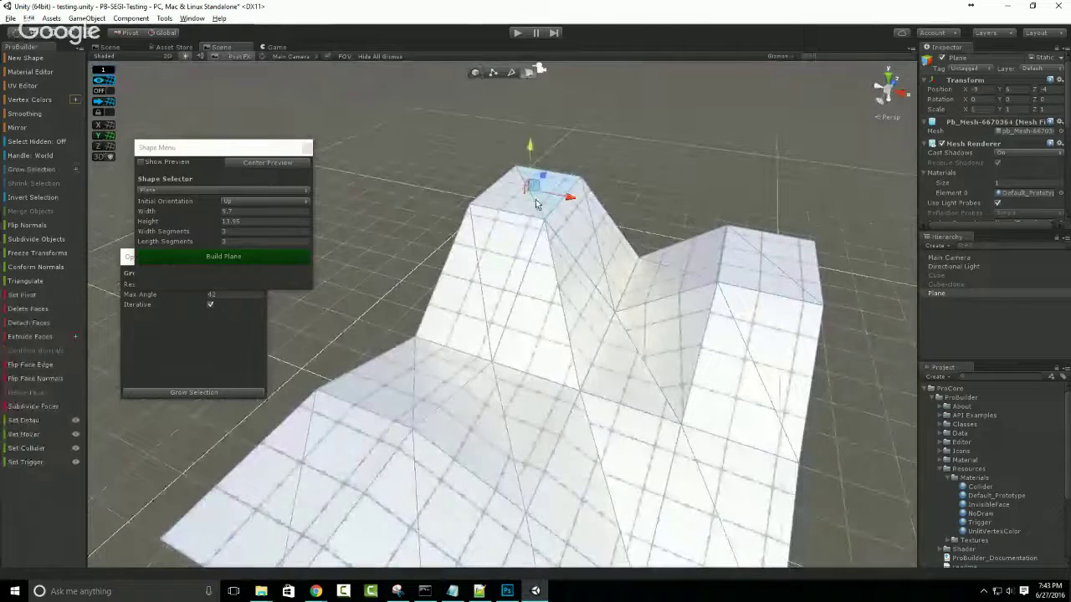
pyautogui.moveTo(531, 159); pyautogui.dragTo(530, 128)
pyautogui.keyDown('alt'); pyautogui.moveTo(573, 285); pyautogui.dragTo(641, 299); pyautogui.keyUp('alt')
pyautogui.click(698, 251)
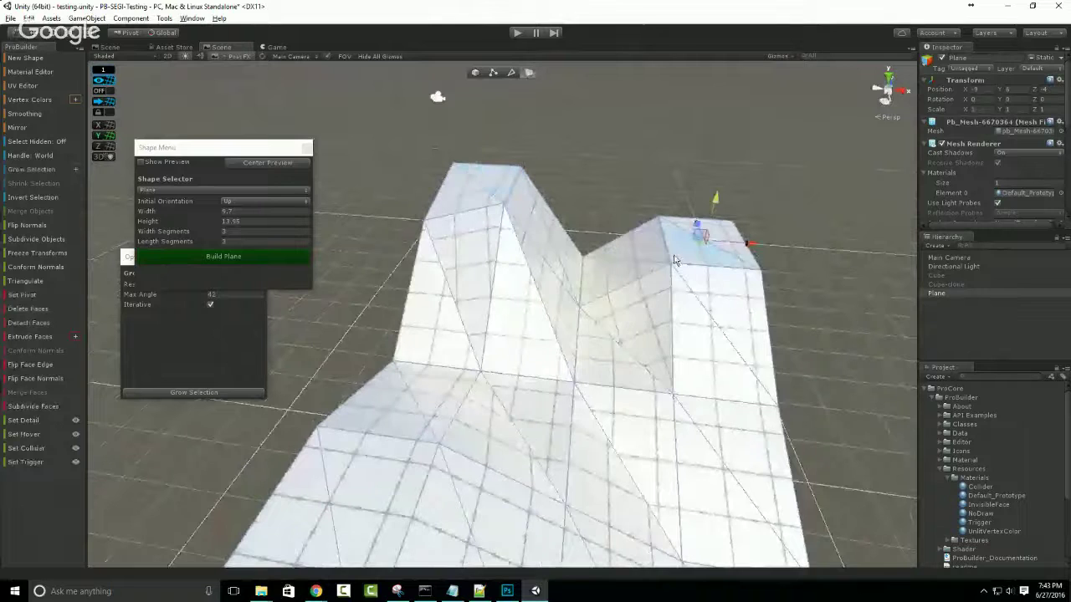
pyautogui.moveTo(715, 213); pyautogui.dragTo(407, 305)
pyautogui.click(407, 305)
pyautogui.moveTo(430, 256); pyautogui.dragTo(433, 215)
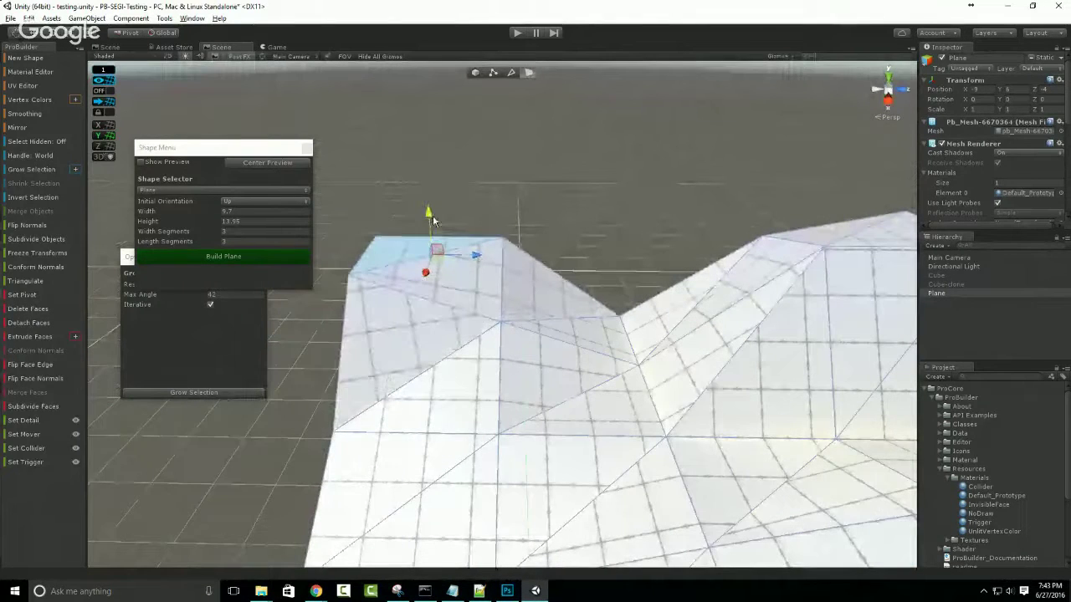
pyautogui.keyDown('alt'); pyautogui.moveTo(475, 348); pyautogui.dragTo(570, 382); pyautogui.keyUp('alt')
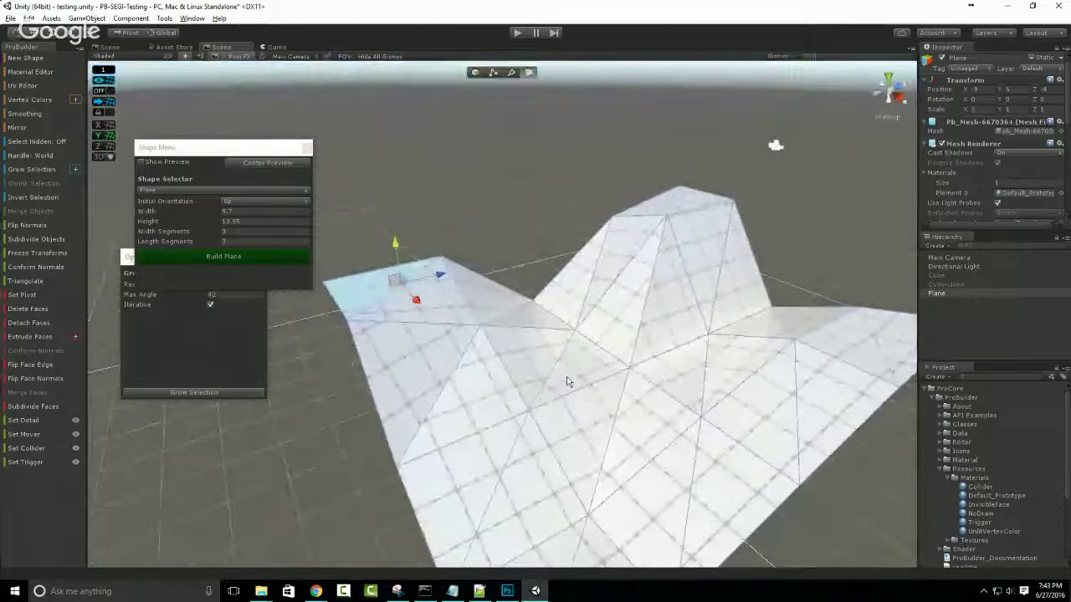
pyautogui.press('g')
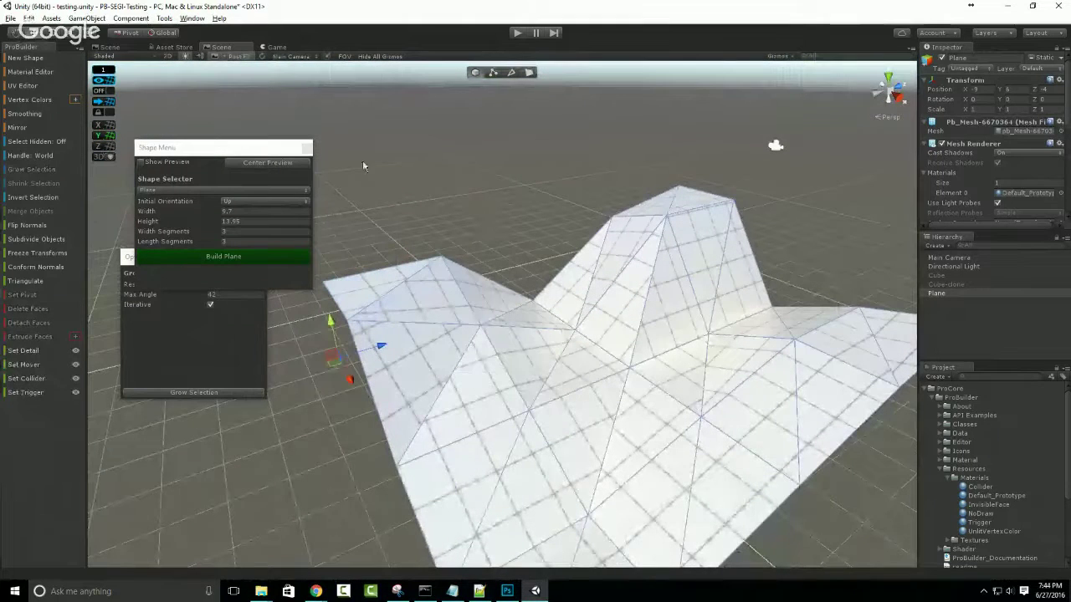
# Close the shape generator and the Grow Selection options windows.
pyautogui.click(306, 149)
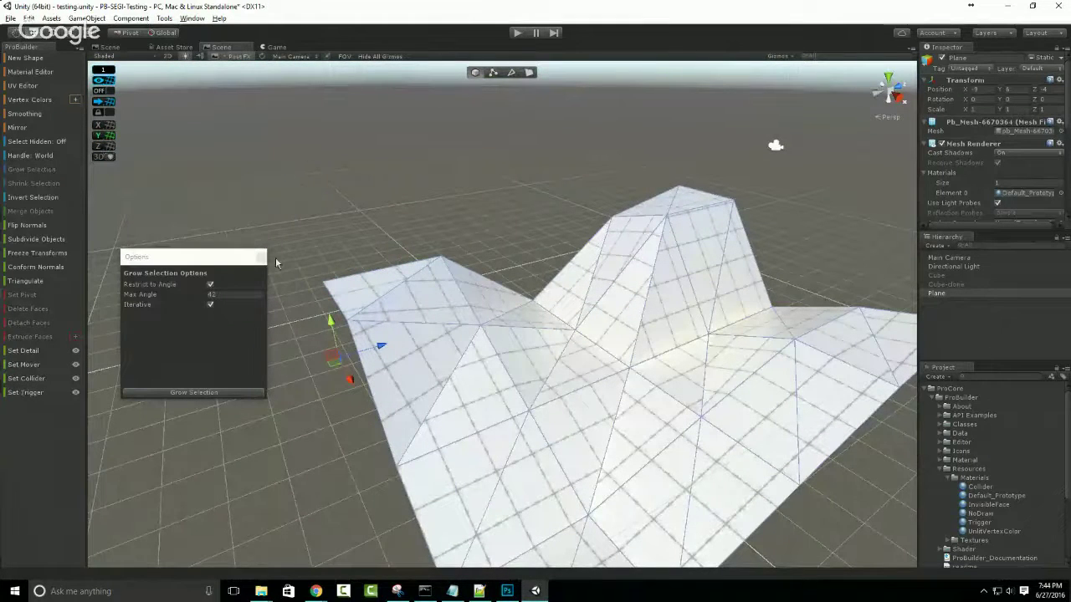
pyautogui.moveTo(234, 266); pyautogui.dragTo(229, 211)
pyautogui.click(255, 203)
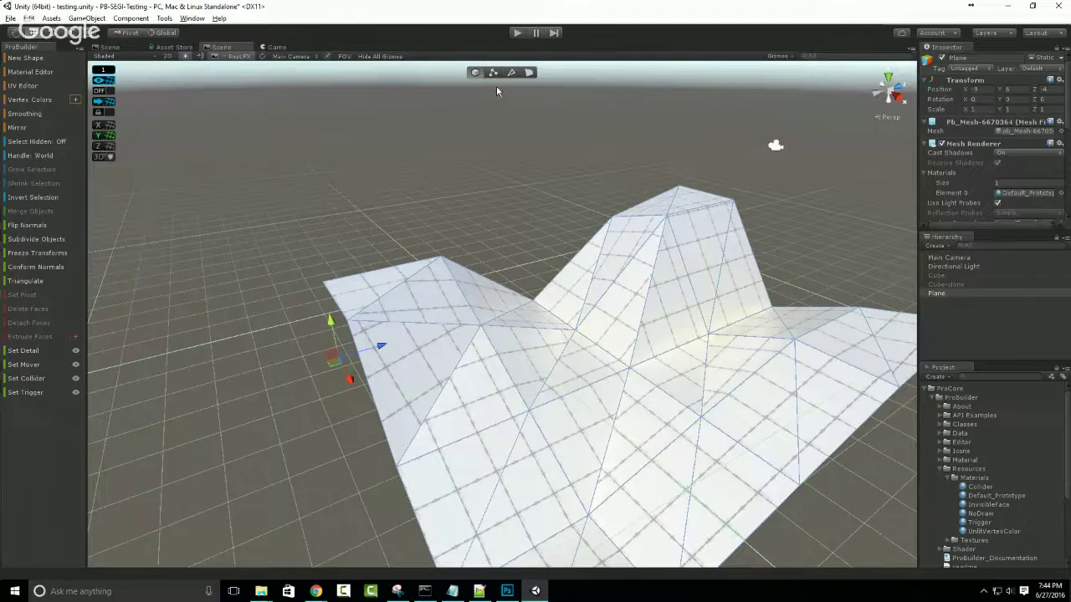
# Examine the low-poly terrain from above, below and the sides, and box-select a group of its vertices in vertex mode.
pyautogui.moveTo(575, 400); pyautogui.dragTo(499, 358, button='middle')
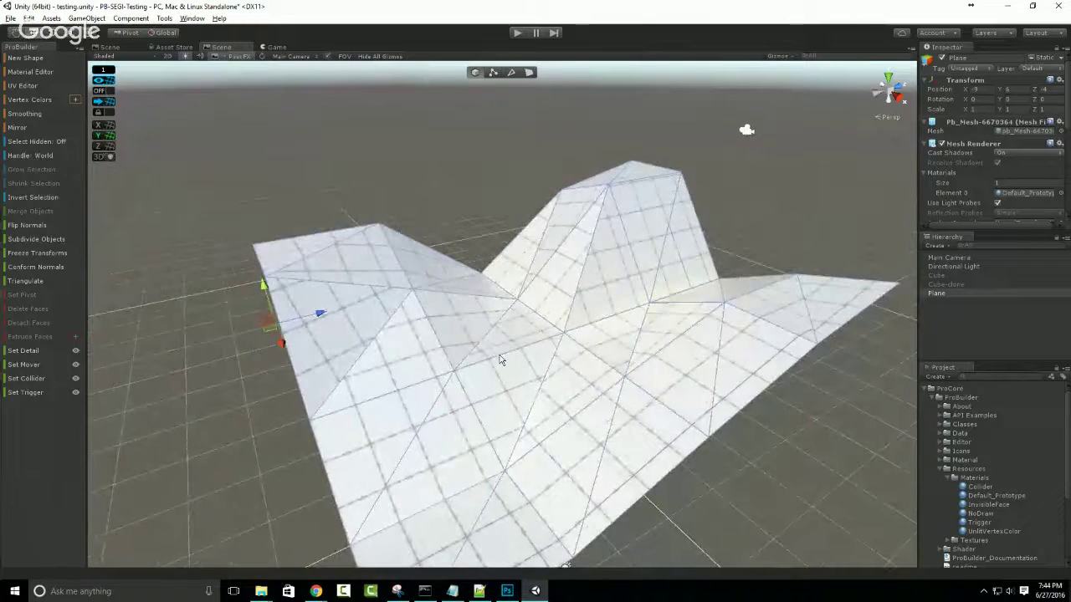
pyautogui.scroll(-2, 500, 357)
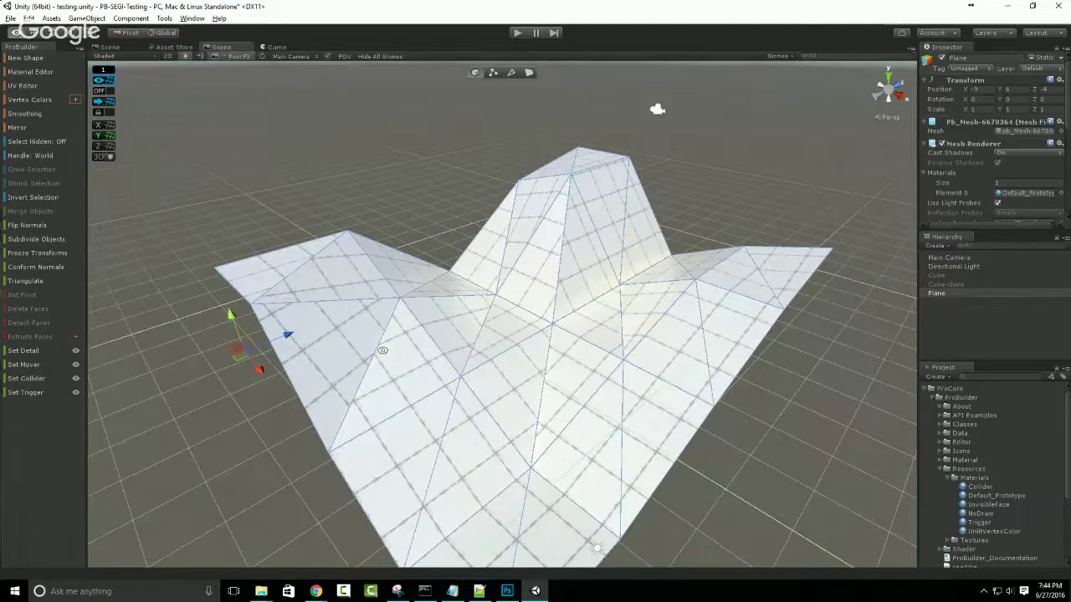
pyautogui.keyDown('alt'); pyautogui.moveTo(508, 358); pyautogui.dragTo(713, 418); pyautogui.keyUp('alt')
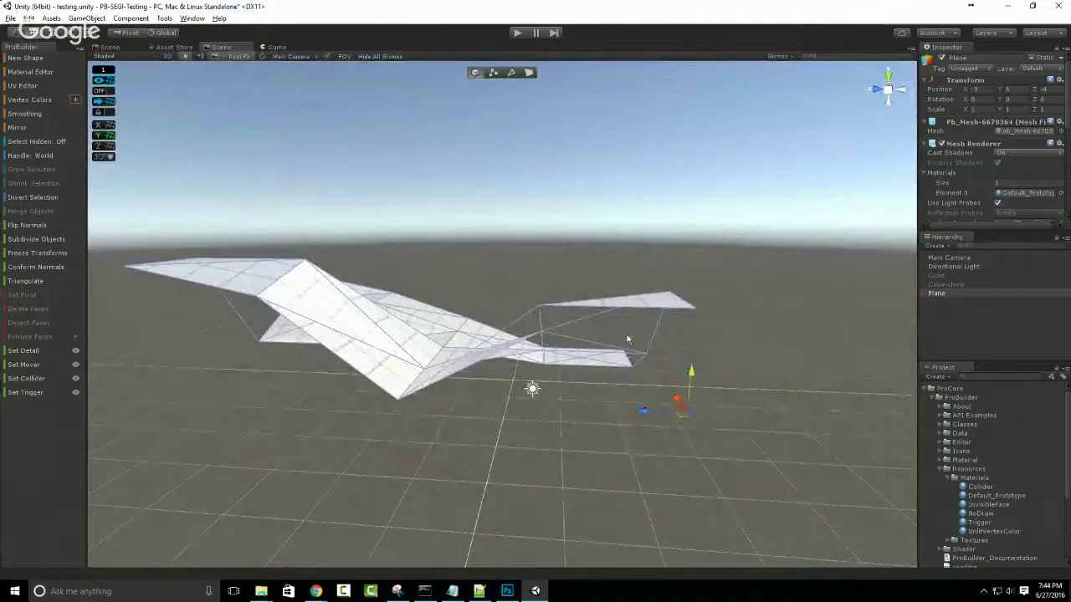
pyautogui.keyDown('alt'); pyautogui.moveTo(756, 311); pyautogui.dragTo(370, 380); pyautogui.keyUp('alt')
pyautogui.moveTo(390, 293); pyautogui.dragTo(426, 297, button='middle')
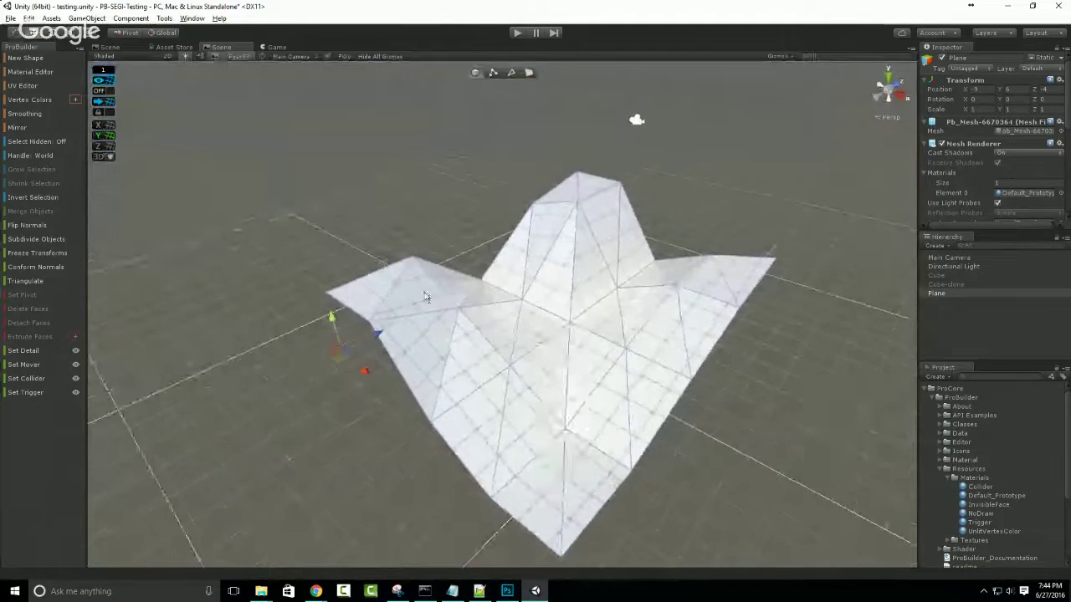
pyautogui.keyDown('alt'); pyautogui.moveTo(425, 297); pyautogui.dragTo(636, 512); pyautogui.keyUp('alt')
pyautogui.click(492, 76)
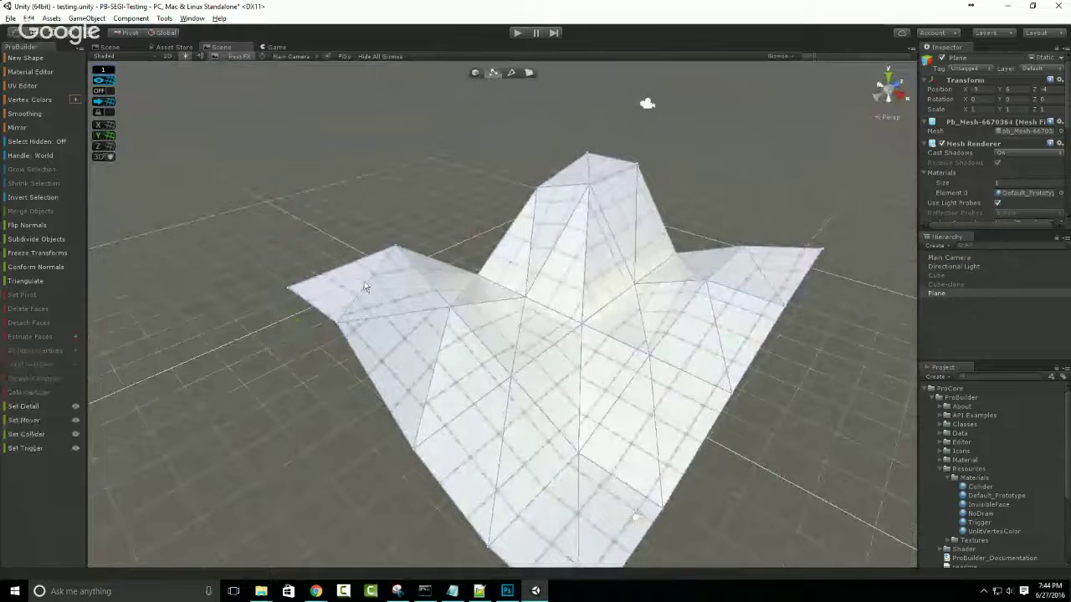
pyautogui.click(289, 291)
pyautogui.moveTo(243, 213); pyautogui.dragTo(633, 486)
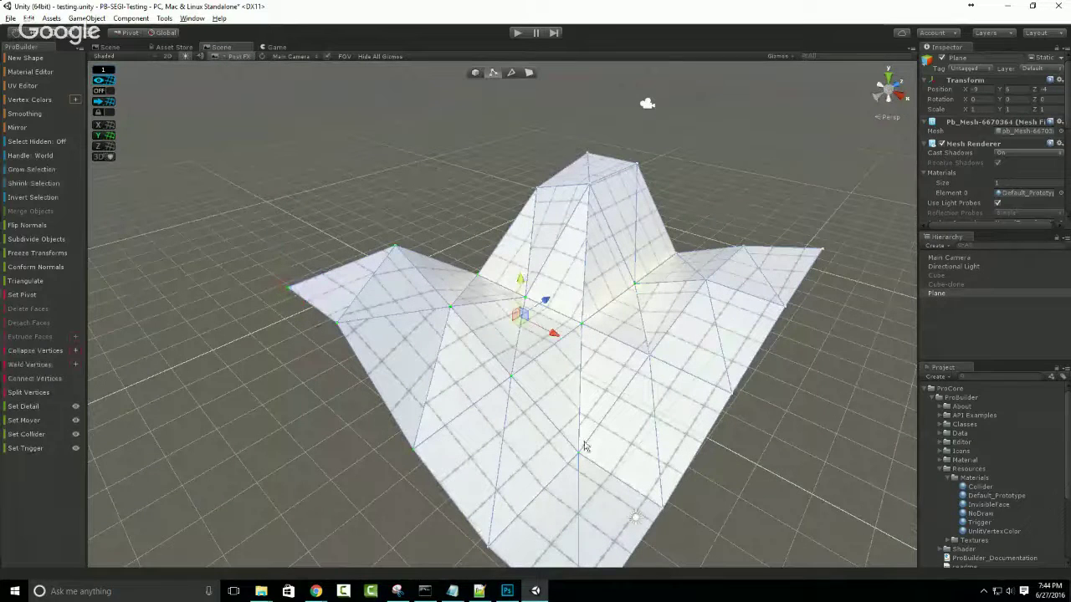
# Set the terrain plane's pivot to the outermost vertex of its raised near corner, and return to object mode.
pyautogui.click(287, 287)
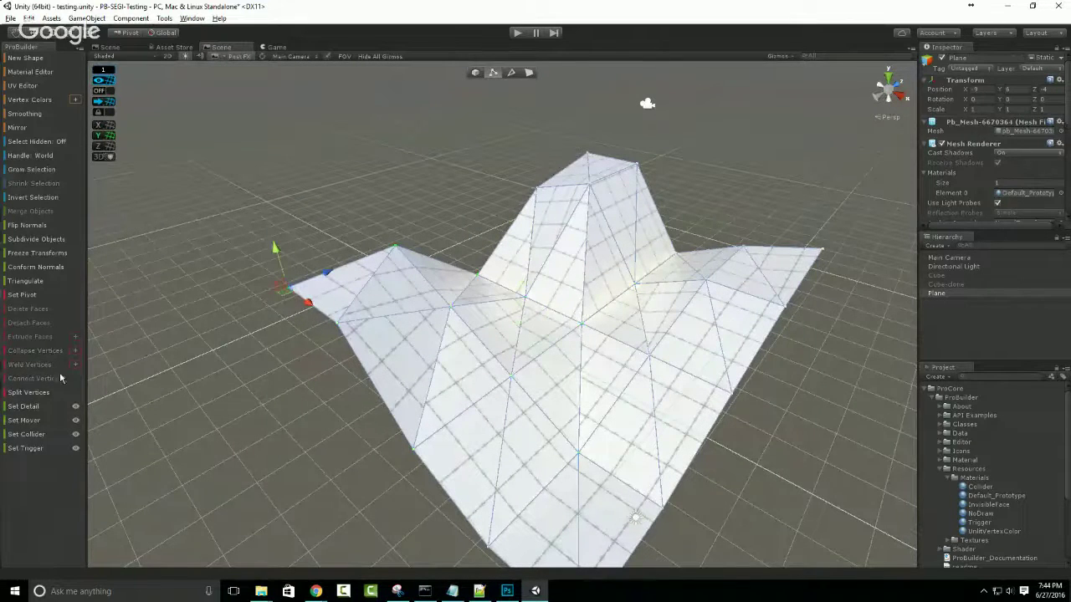
pyautogui.click(22, 297)
pyautogui.moveTo(282, 291); pyautogui.dragTo(433, 277)
pyautogui.hotkey('ctrl', 'z')
pyautogui.click(474, 73)
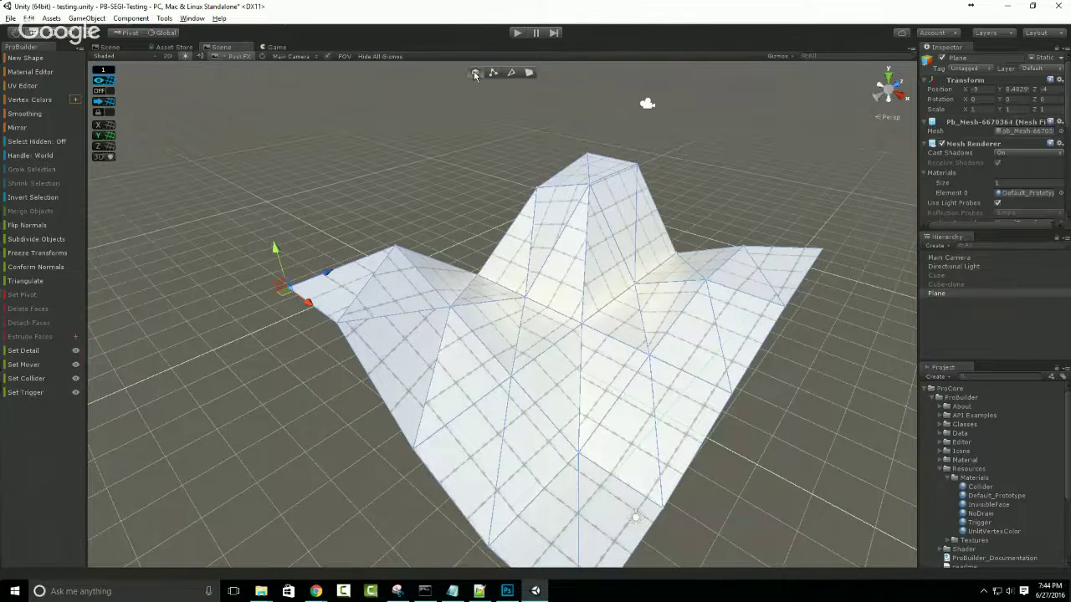
# Rotate the terrain plane around its new corner pivot, and undo the rotation.
pyautogui.keyDown('alt'); pyautogui.moveTo(485, 311); pyautogui.dragTo(462, 118); pyautogui.keyUp('alt')
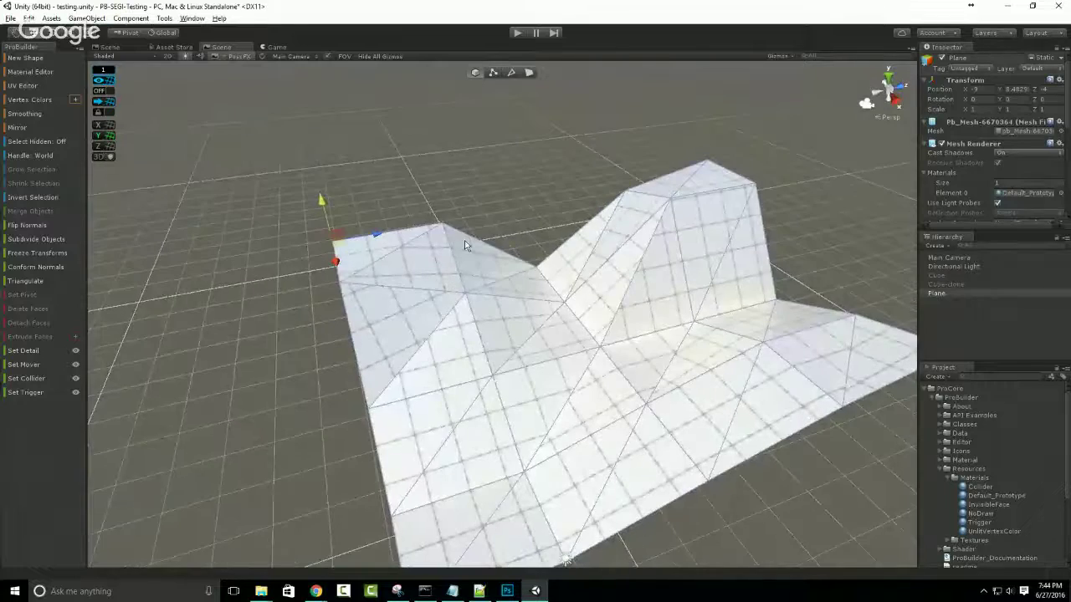
pyautogui.keyDown('alt'); pyautogui.moveTo(466, 245); pyautogui.dragTo(488, 220); pyautogui.keyUp('alt')
pyautogui.press('e')
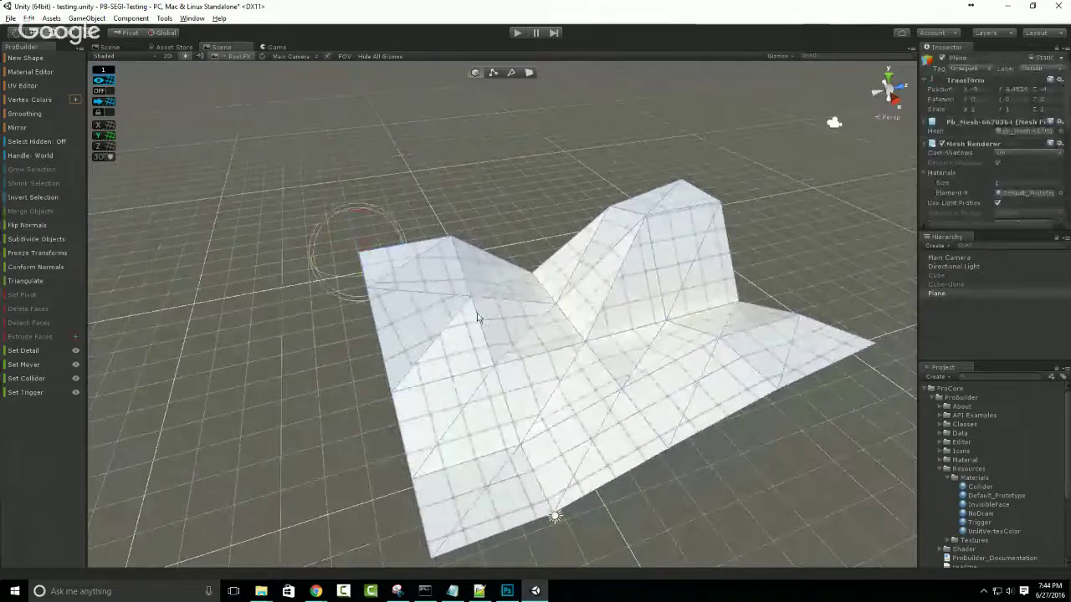
pyautogui.moveTo(372, 280); pyautogui.dragTo(485, 392)
pyautogui.hotkey('ctrl', 'z')
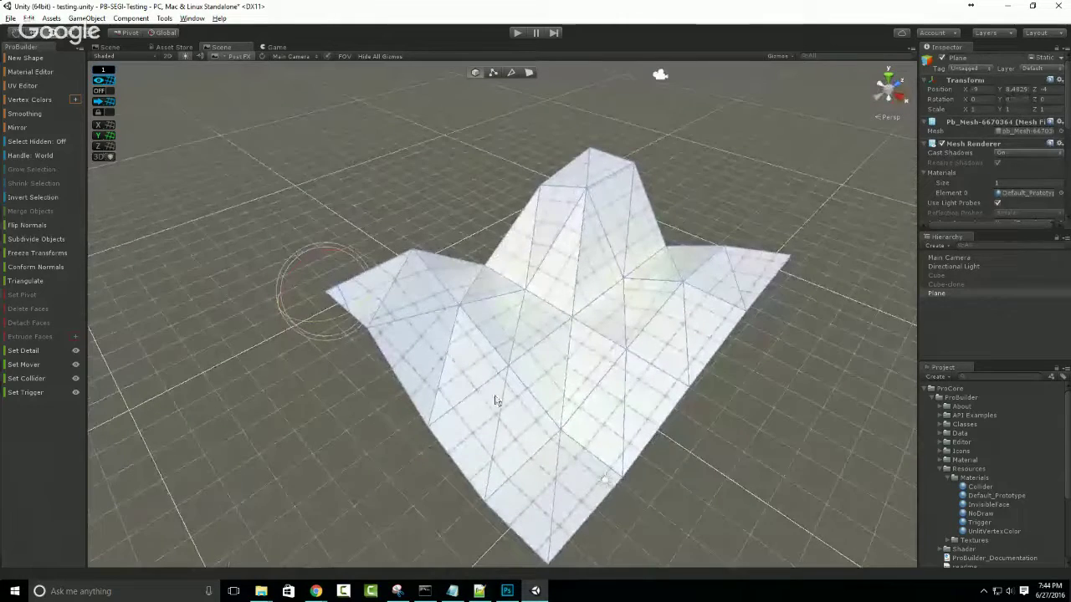
# Deselect the terrain plane, add a new cube over its middle, and activate the Move tool.
pyautogui.scroll(-4, 495, 400)
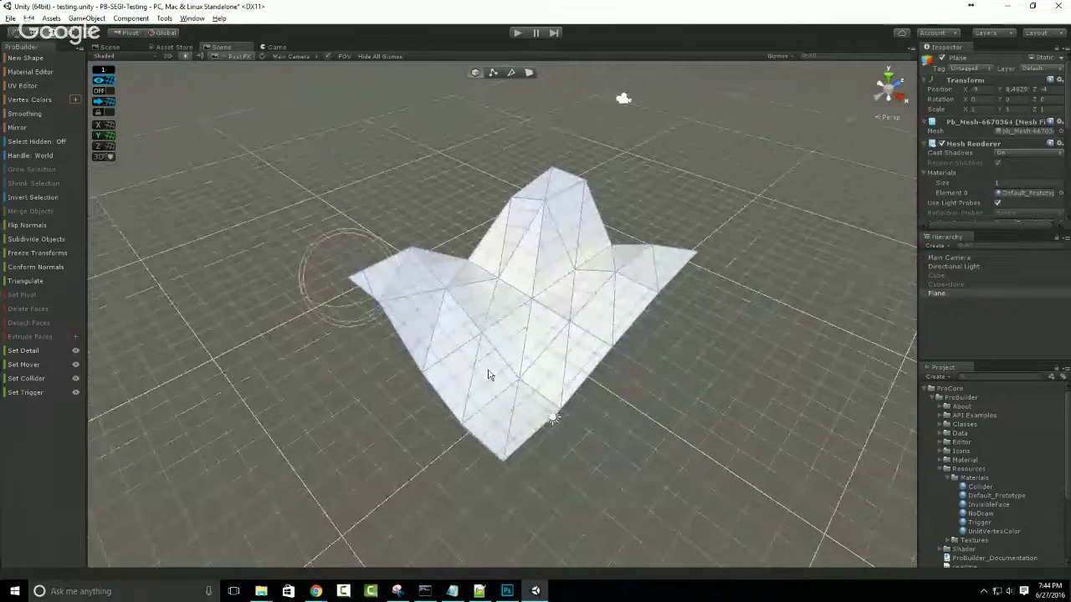
pyautogui.click(633, 399)
pyautogui.moveTo(556, 331); pyautogui.dragTo(513, 354, button='middle')
pyautogui.scroll(5, 513, 354)
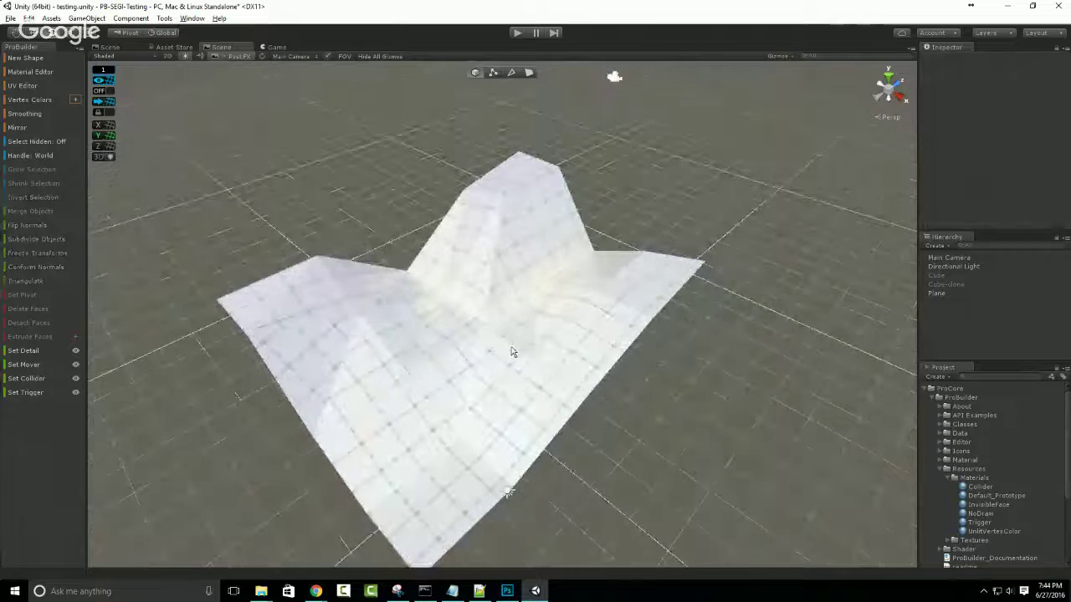
pyautogui.hotkey('ctrl', 'k')
pyautogui.press('w')
pyautogui.scroll(5, 514, 352)
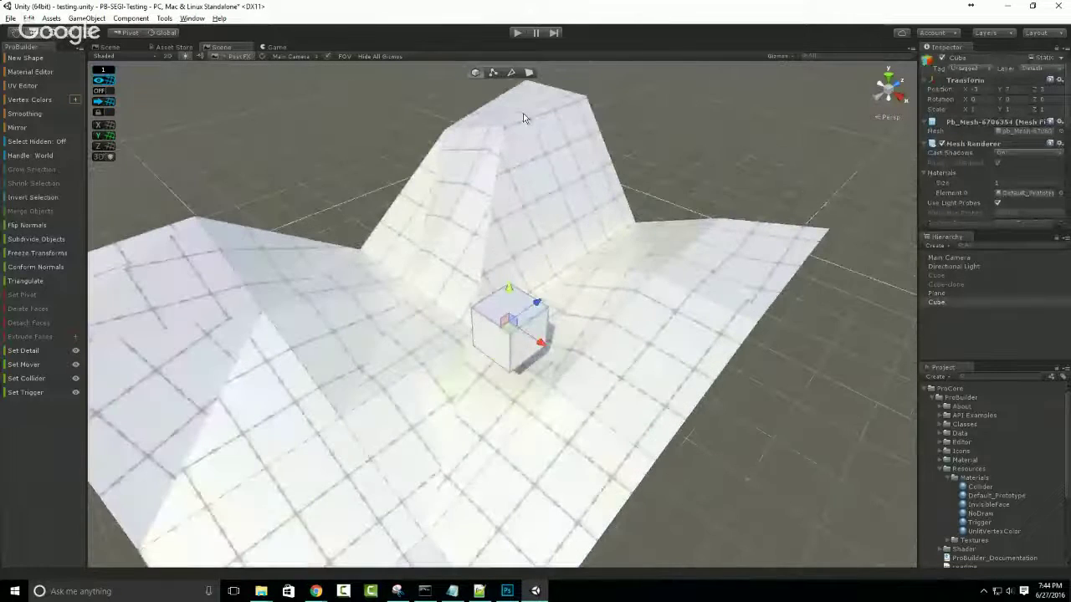
# Box-select the cube's vertices in vertex mode, try moving them along the X axis, and undo the move.
pyautogui.click(494, 74)
pyautogui.scroll(4, 464, 289)
pyautogui.moveTo(458, 276); pyautogui.dragTo(650, 445)
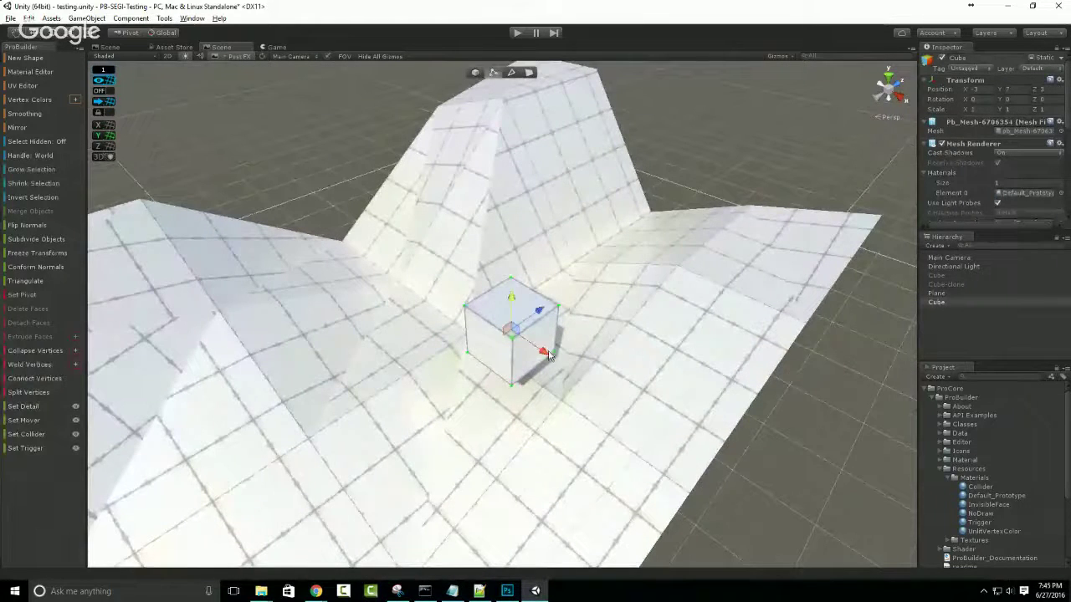
pyautogui.moveTo(546, 352); pyautogui.dragTo(761, 457)
pyautogui.hotkey('ctrl', 'z')
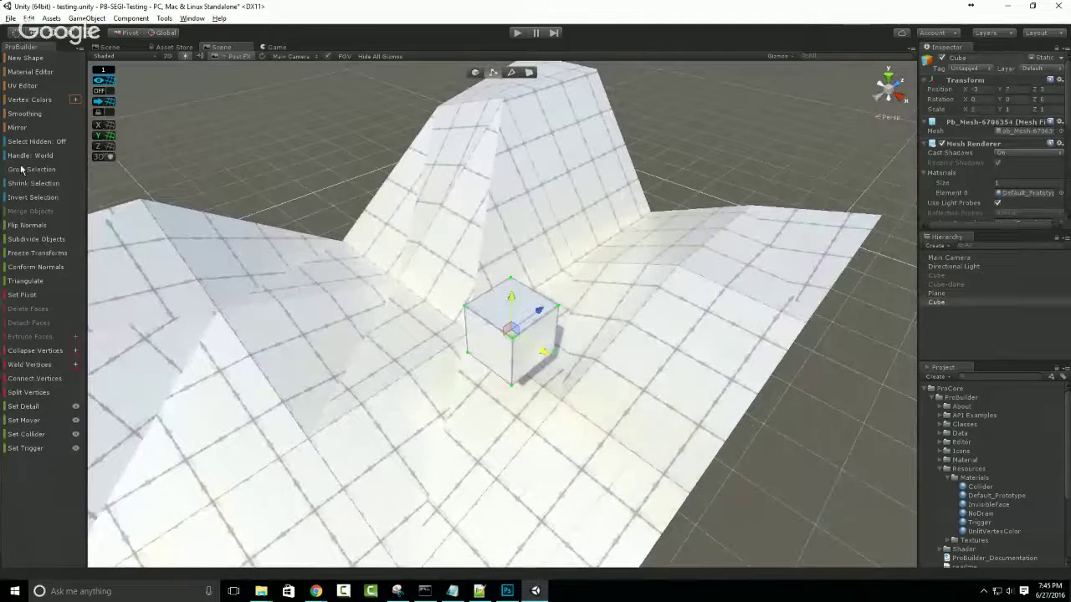
# Turn Select Hidden on, move the cube's vertices along the X axis clear of the terrain, and return to object mode.
pyautogui.click(39, 142)
pyautogui.scroll(-3, 652, 444)
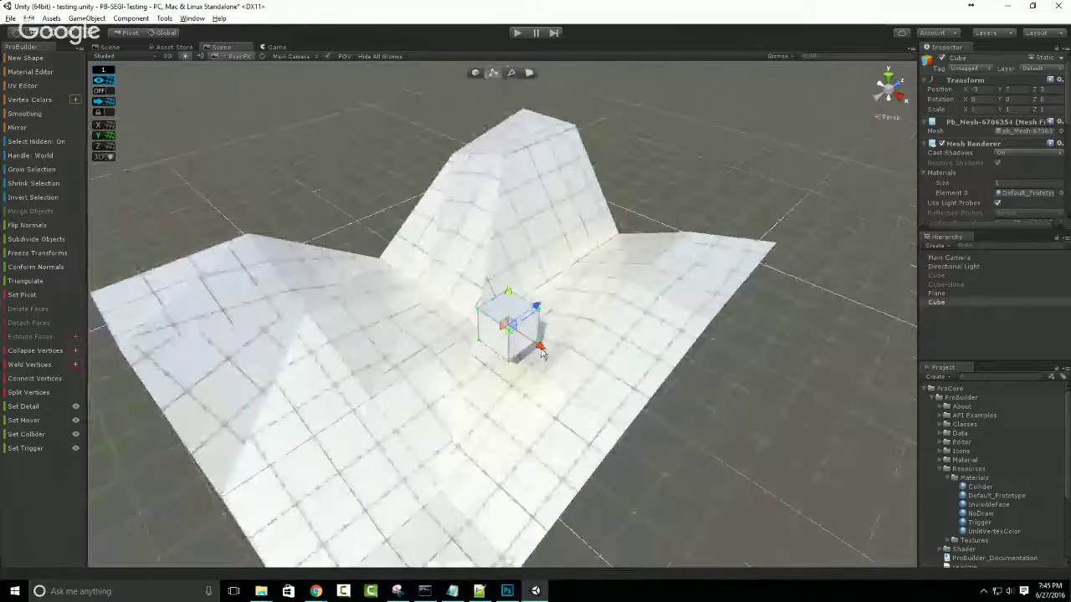
pyautogui.moveTo(542, 349); pyautogui.dragTo(673, 452)
pyautogui.scroll(-2, 554, 405)
pyautogui.press('Escape')
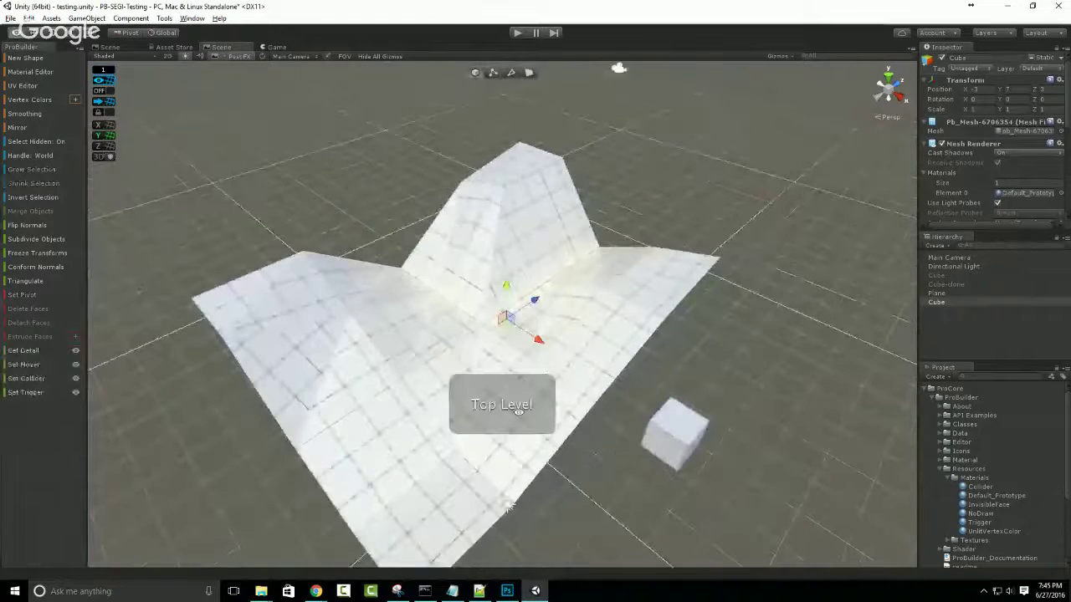
# Compare the cube's handle position in Center and Pivot modes, leaving it on Pivot.
pyautogui.keyDown('alt'); pyautogui.moveTo(550, 403); pyautogui.dragTo(531, 370); pyautogui.keyUp('alt')
pyautogui.click(128, 32)
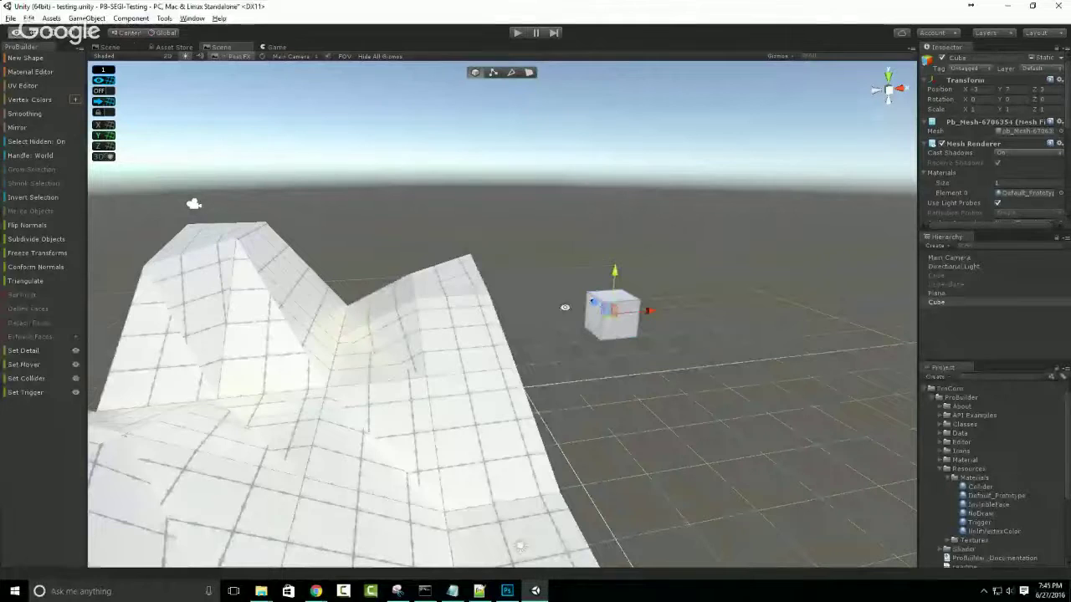
pyautogui.keyDown('alt'); pyautogui.moveTo(589, 346); pyautogui.dragTo(435, 361); pyautogui.keyUp('alt')
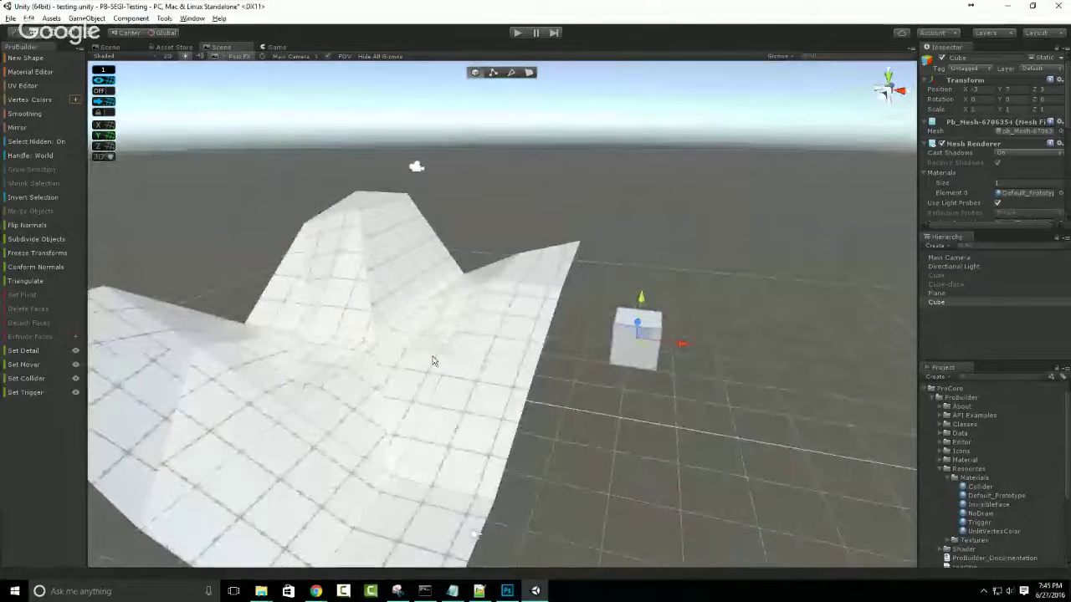
pyautogui.click(128, 33)
pyautogui.keyDown('alt'); pyautogui.moveTo(402, 502); pyautogui.dragTo(463, 512); pyautogui.keyUp('alt')
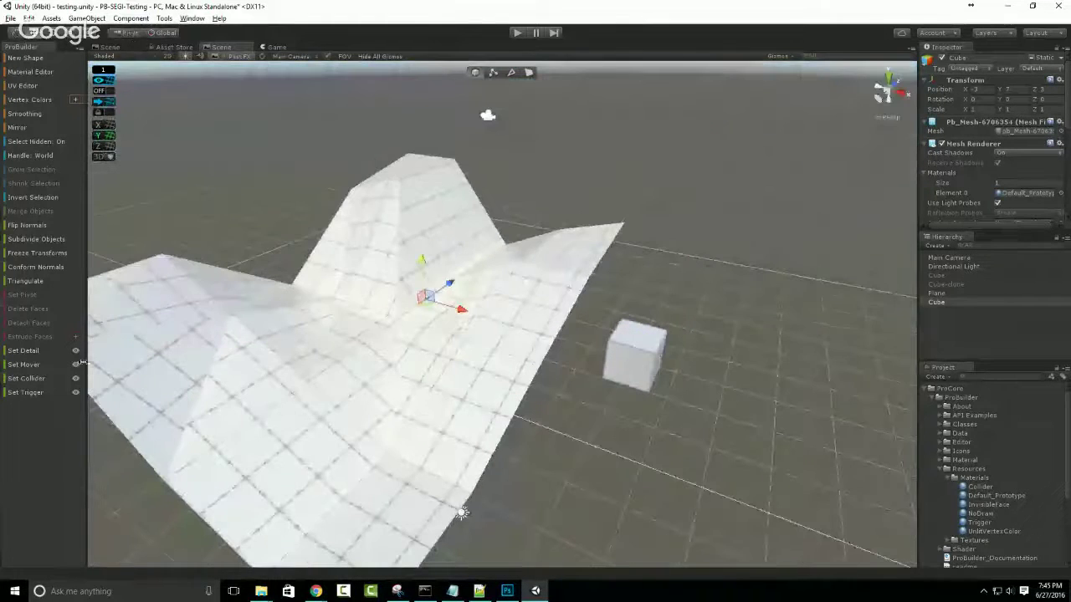
# Set the cube's pivot to the centre of its side face pointing away from the terrain, and return to object mode.
pyautogui.click(532, 93)
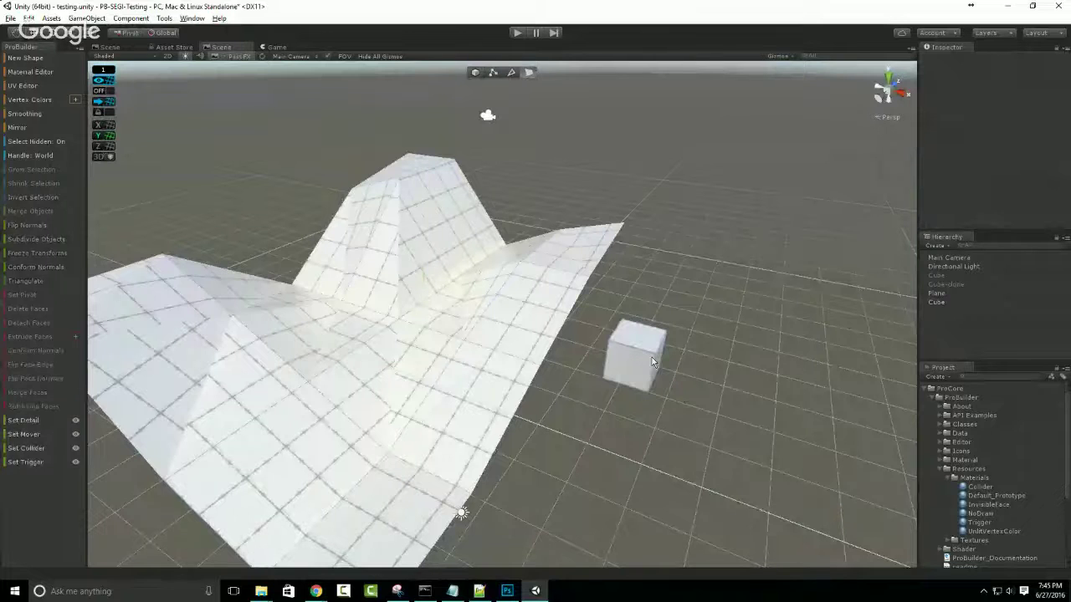
pyautogui.keyDown('alt'); pyautogui.moveTo(651, 357); pyautogui.dragTo(394, 281); pyautogui.keyUp('alt')
pyautogui.click(393, 281)
pyautogui.moveTo(420, 315); pyautogui.dragTo(497, 356, button='middle')
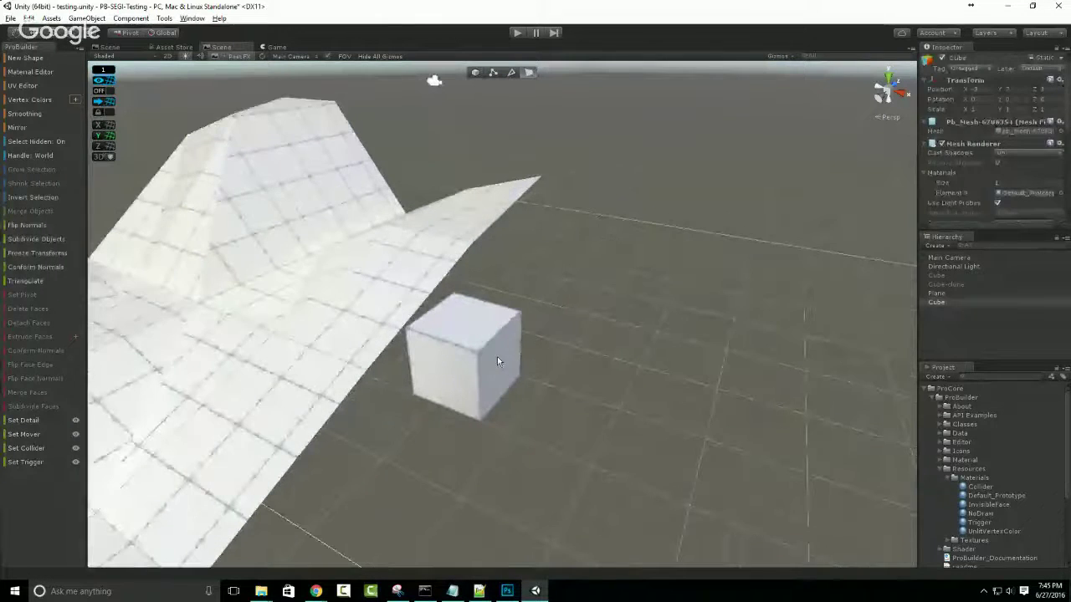
pyautogui.click(497, 356)
pyautogui.click(17, 295)
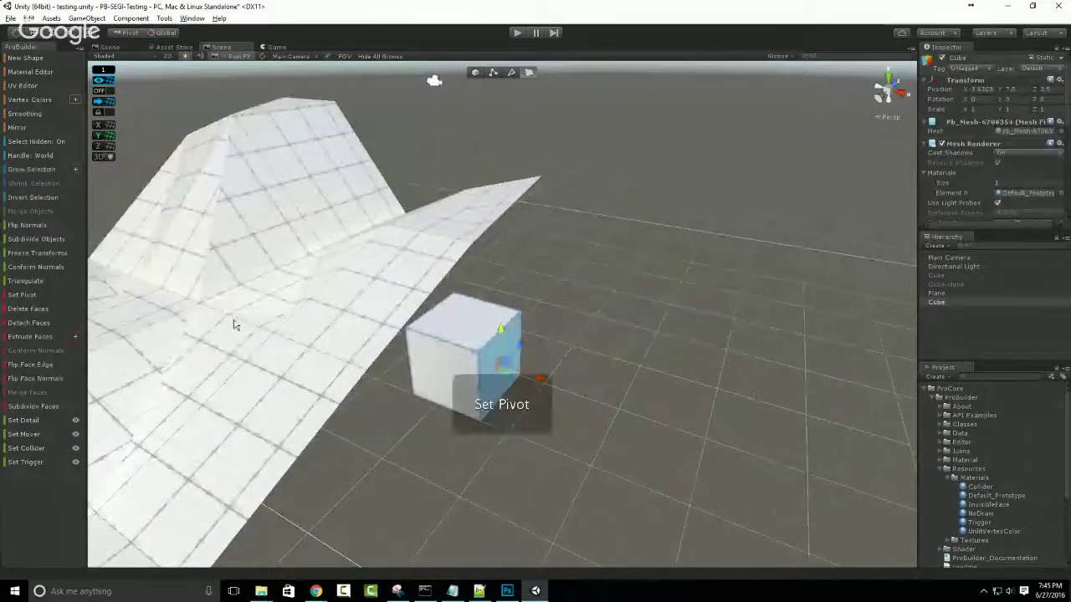
pyautogui.press('h')
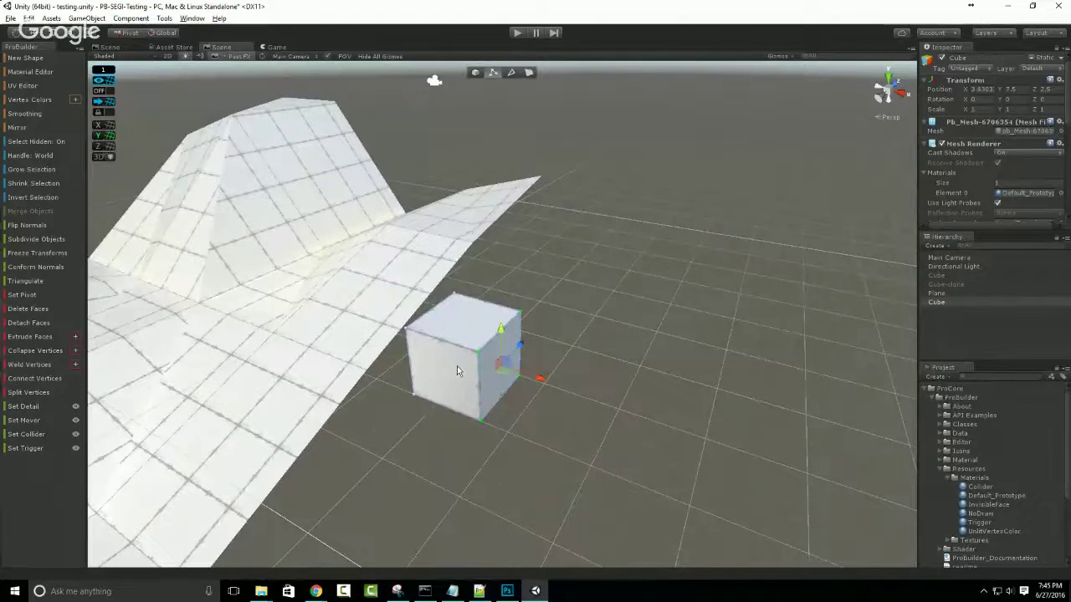
pyautogui.press('Escape')
pyautogui.keyDown('alt'); pyautogui.moveTo(456, 366); pyautogui.dragTo(487, 325); pyautogui.keyUp('alt')
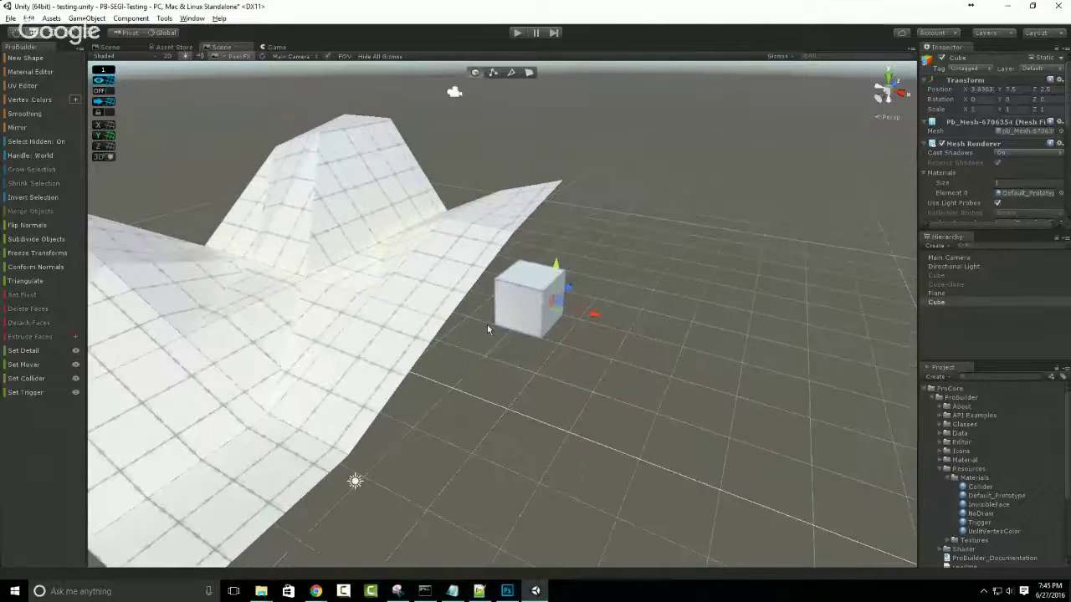
# Delete the cube, select the terrain plane and switch to face mode.
pyautogui.press('Delete')
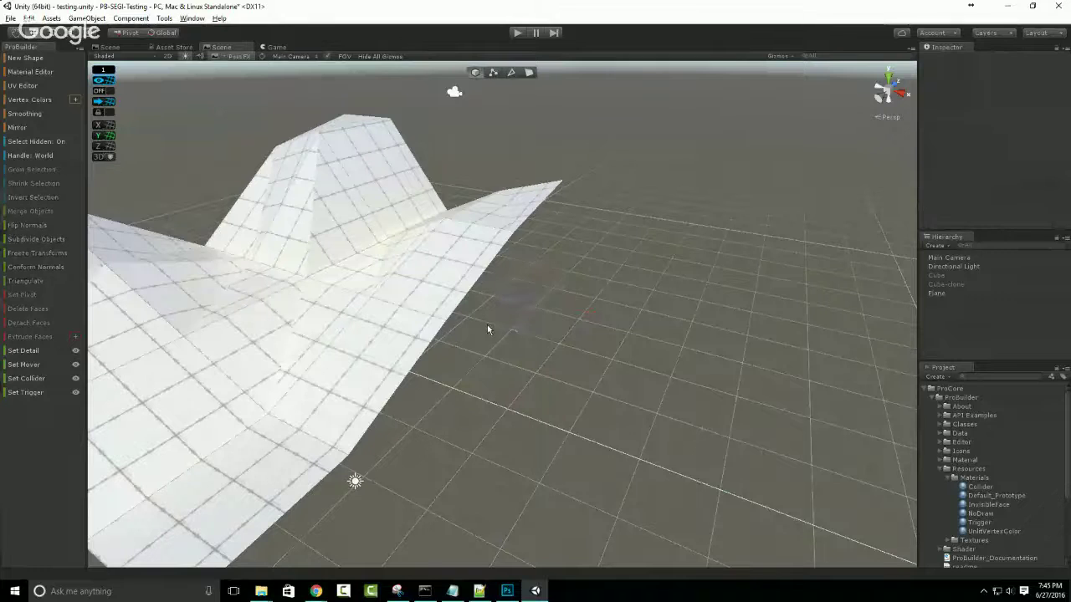
pyautogui.click(418, 299)
pyautogui.keyDown('alt'); pyautogui.moveTo(170, 369); pyautogui.dragTo(205, 358); pyautogui.keyUp('alt')
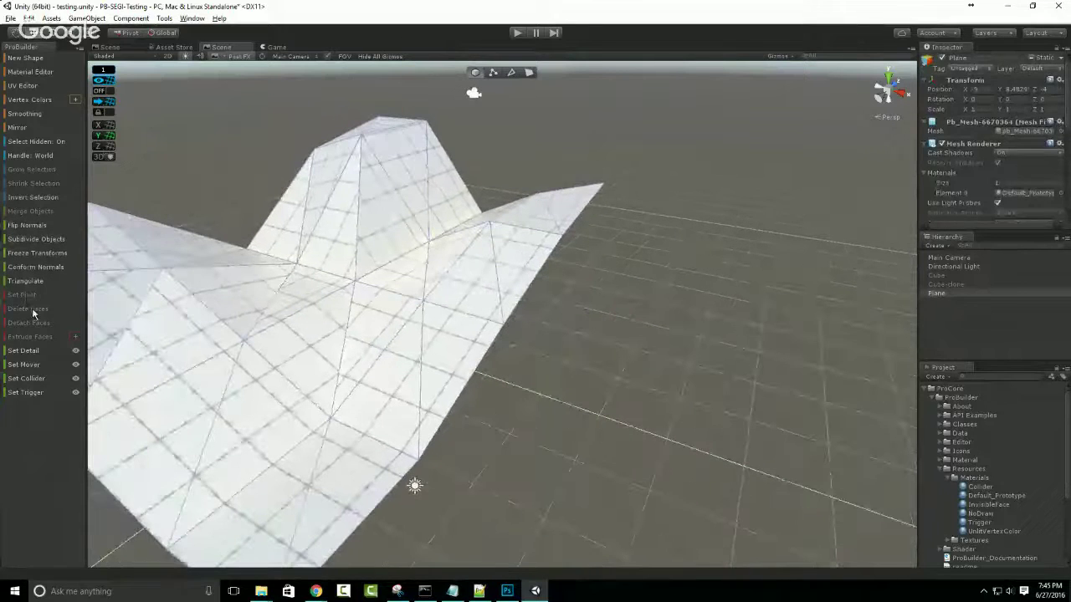
pyautogui.click(528, 73)
pyautogui.moveTo(407, 302); pyautogui.dragTo(524, 323, button='middle')
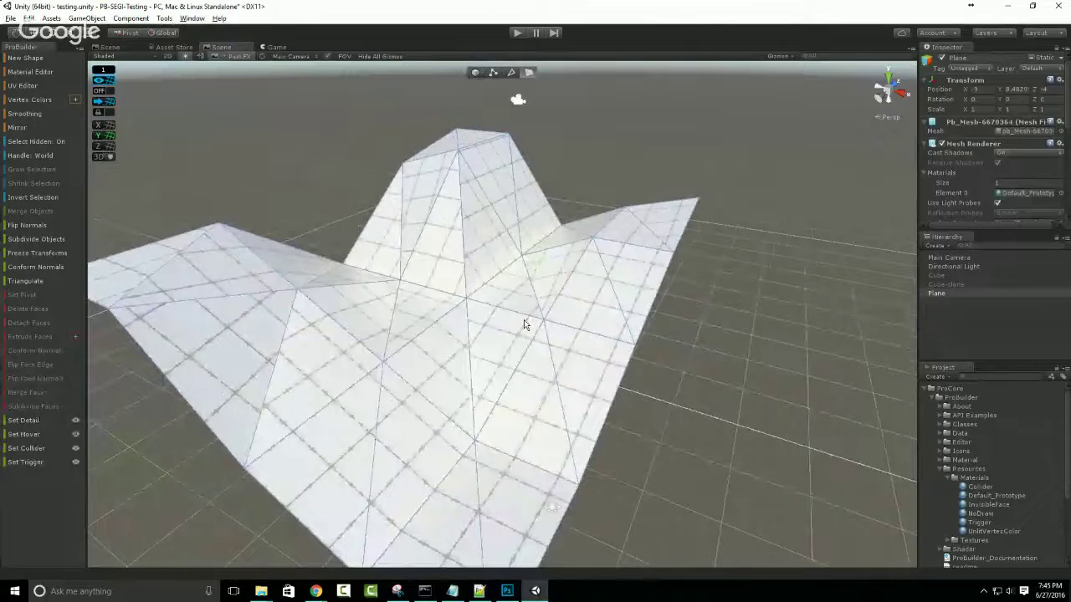
pyautogui.keyDown('alt'); pyautogui.moveTo(477, 337); pyautogui.dragTo(376, 379); pyautogui.keyUp('alt')
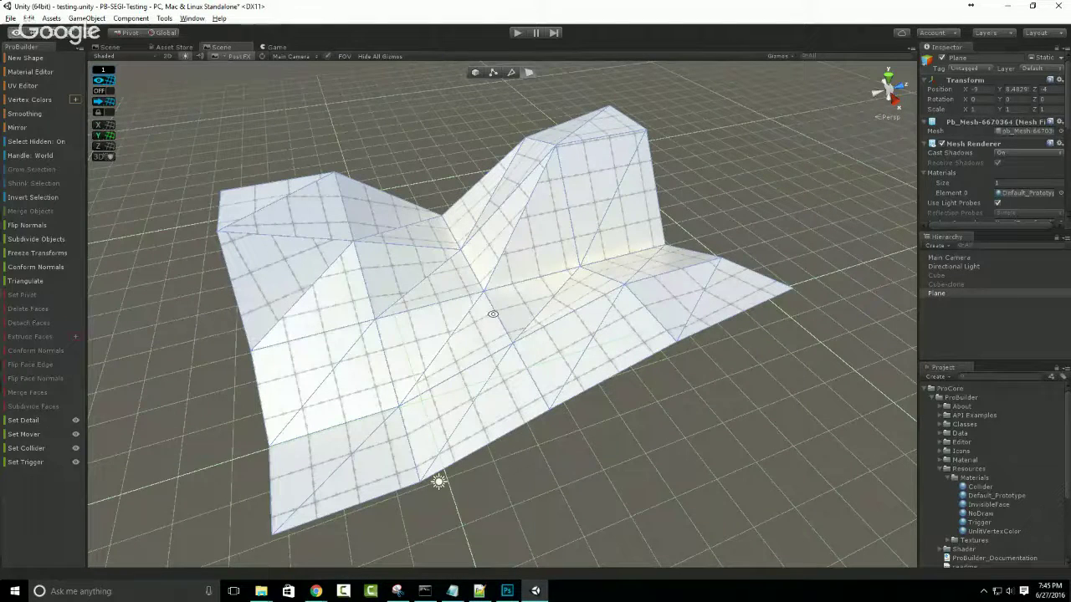
# Switch to the Google Hangouts window to check the group chat, and return to Unity.
pyautogui.keyDown('alt'); pyautogui.moveTo(491, 310); pyautogui.dragTo(418, 292); pyautogui.keyUp('alt')
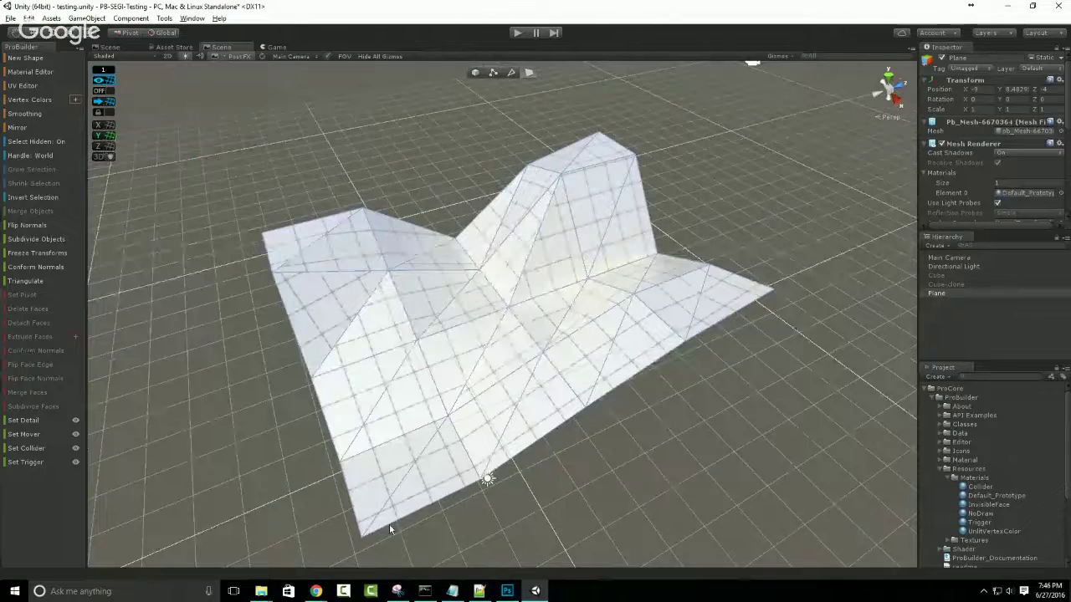
pyautogui.moveTo(317, 592)
pyautogui.click(306, 545)
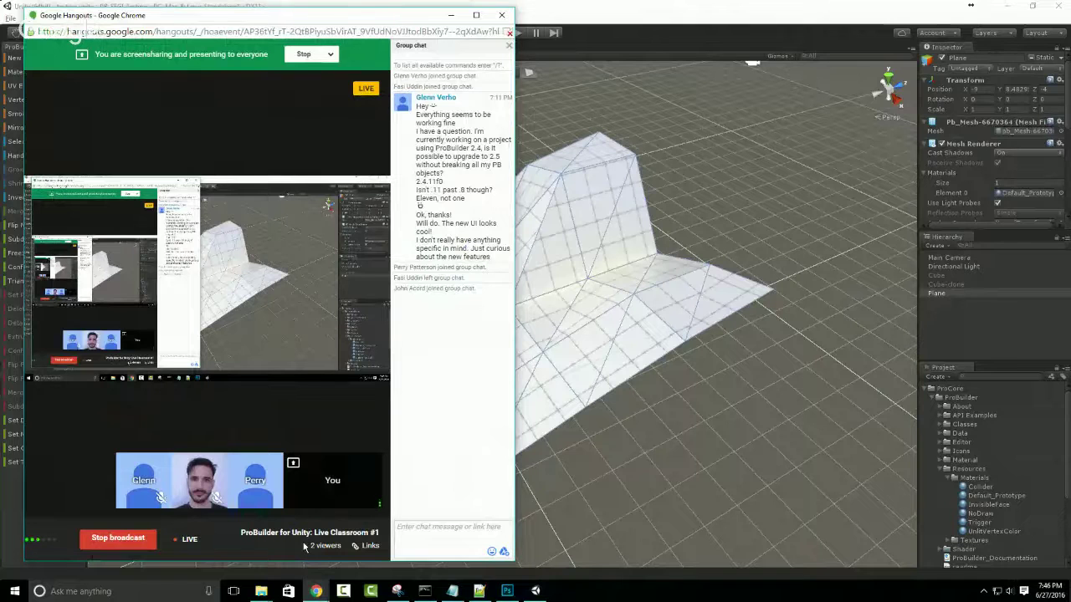
pyautogui.click(684, 20)
# Examine the terrain plane in object, vertex, edge and face modes in turn.
pyautogui.keyDown('alt'); pyautogui.moveTo(329, 356); pyautogui.dragTo(466, 348); pyautogui.keyUp('alt')
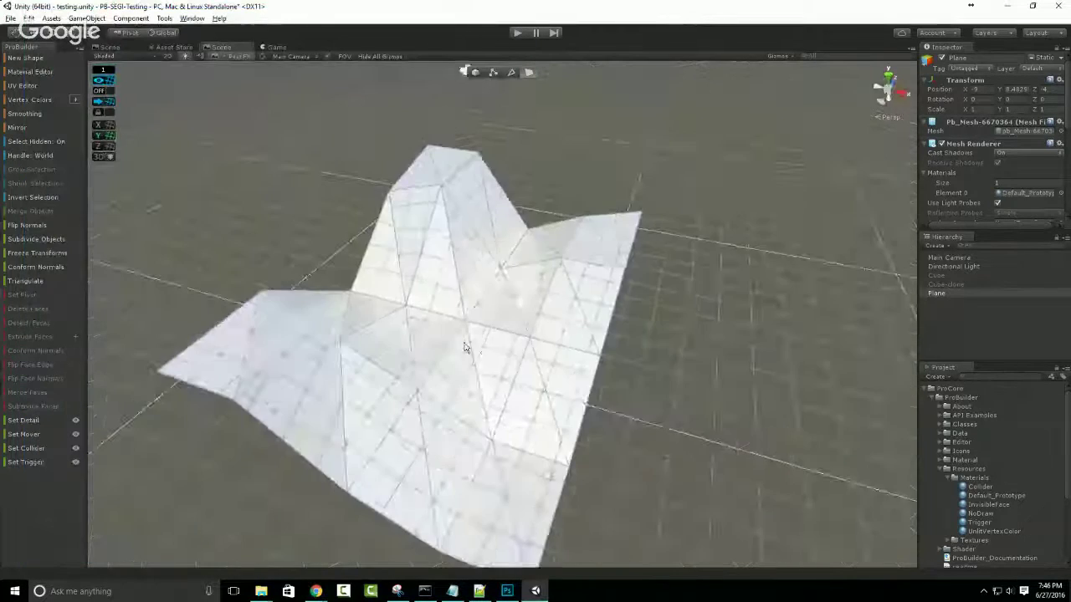
pyautogui.scroll(3, 466, 348)
pyautogui.press('Escape')
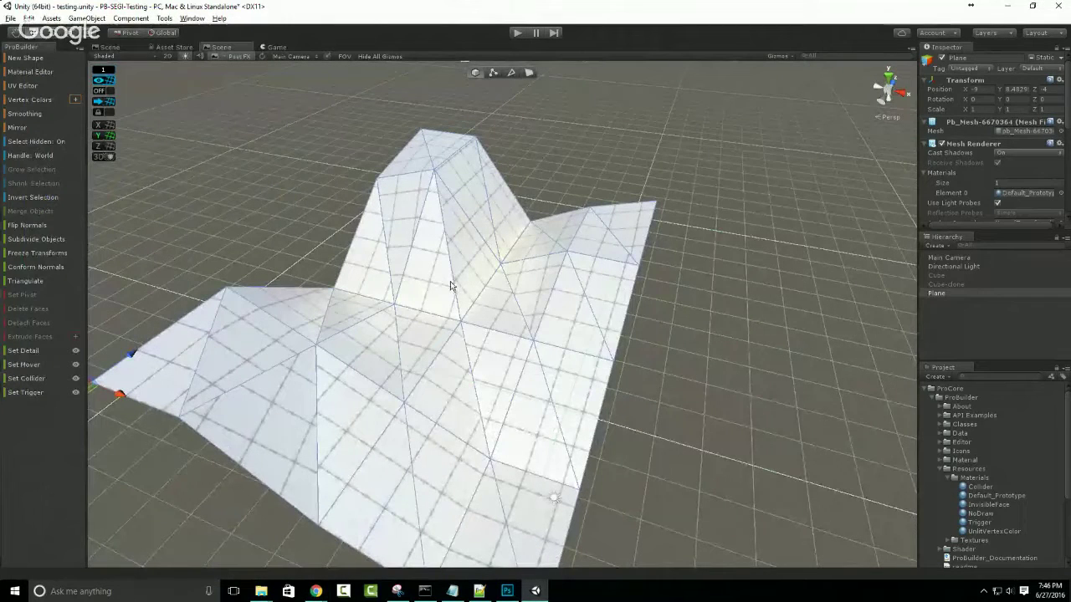
pyautogui.click(492, 73)
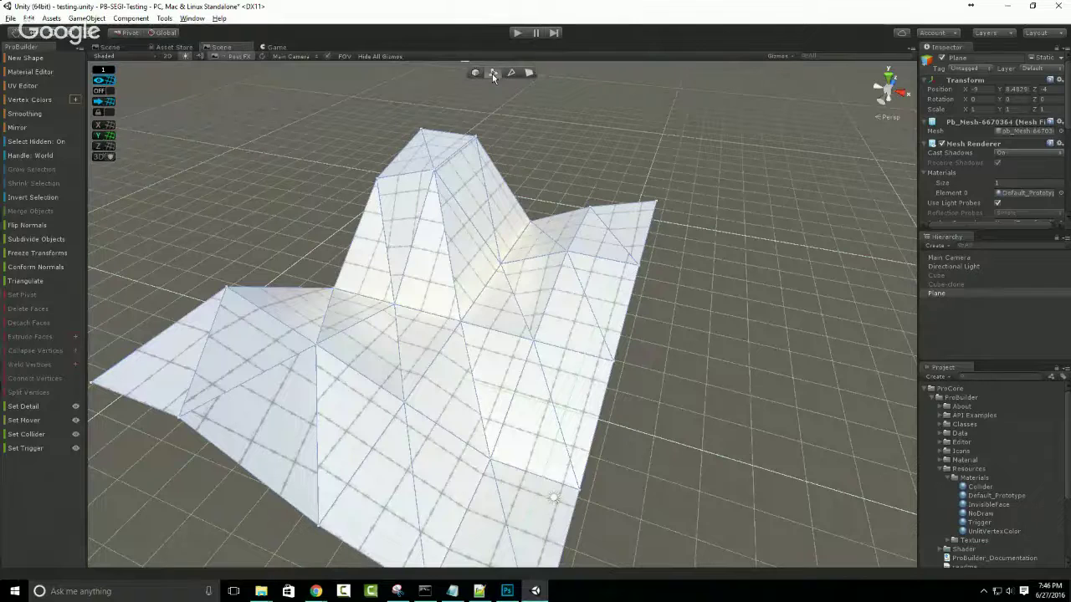
pyautogui.click(512, 72)
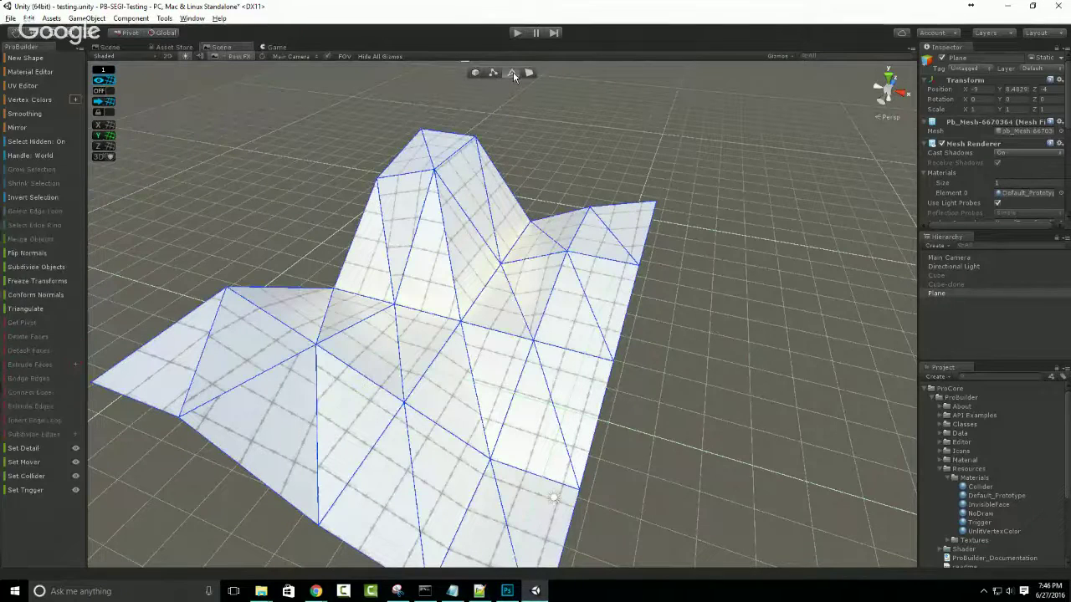
pyautogui.keyDown('alt'); pyautogui.moveTo(494, 353); pyautogui.dragTo(403, 355); pyautogui.keyUp('alt')
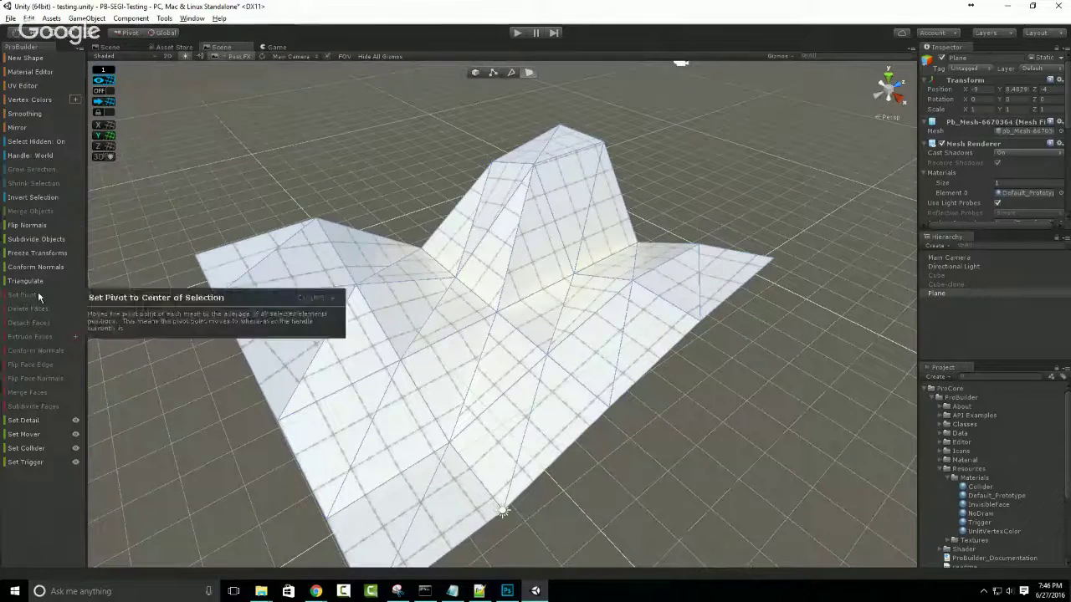
# Select several of the terrain's triangular faces one at a time, ending with the one at the raised outer corner.
pyautogui.click(322, 280)
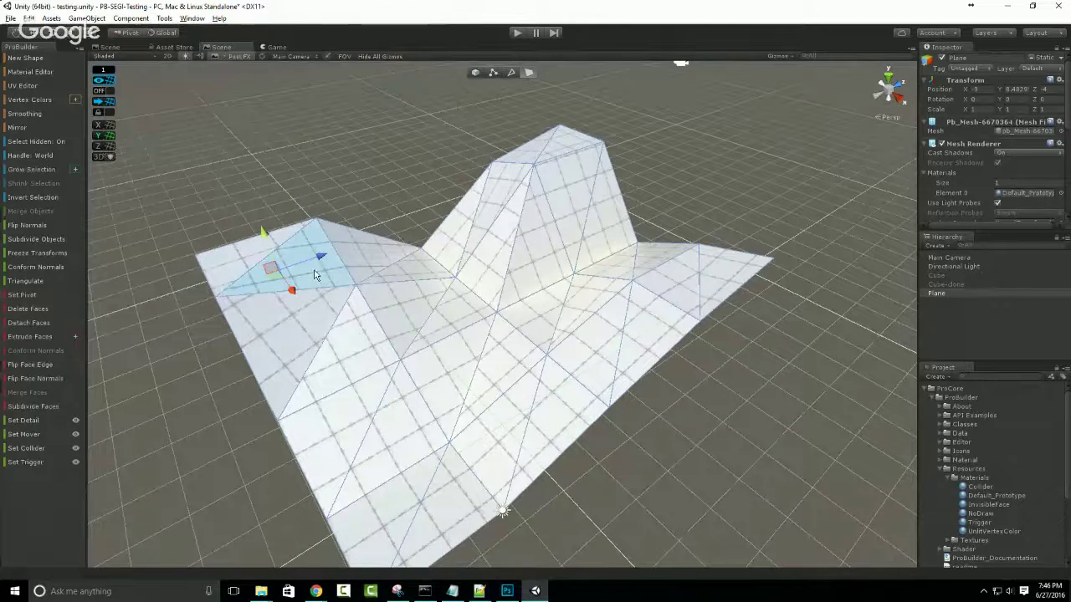
pyautogui.click(338, 360)
pyautogui.click(395, 307)
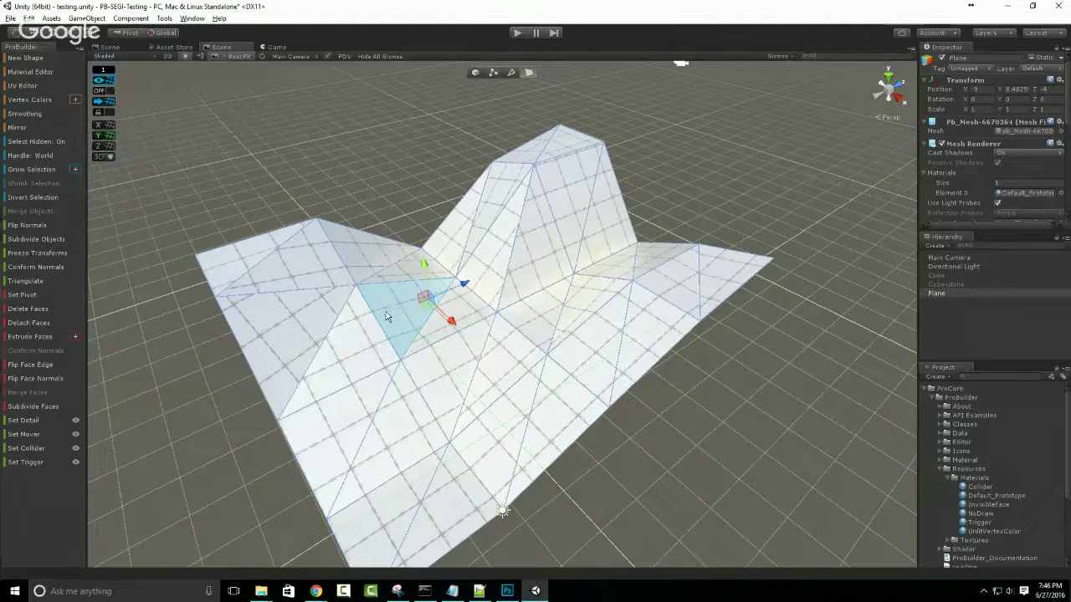
pyautogui.click(255, 266)
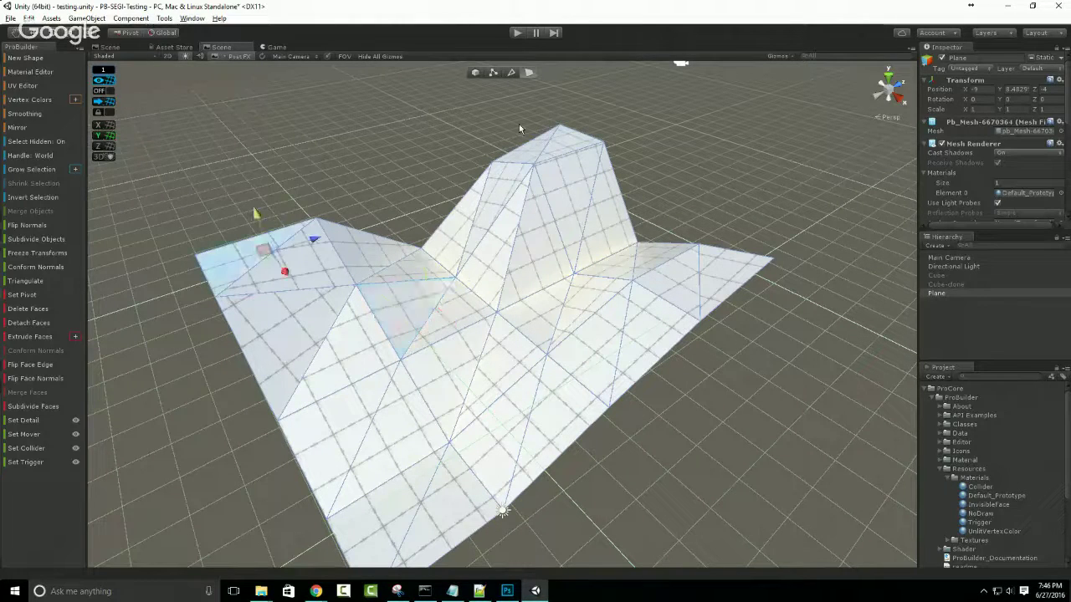
# Switch to vertex mode and select the vertices of a face on top of the terrain's tallest peak.
pyautogui.click(493, 72)
pyautogui.moveTo(368, 201); pyautogui.dragTo(411, 289, button='middle')
pyautogui.keyDown('alt'); pyautogui.moveTo(412, 289); pyautogui.dragTo(452, 320); pyautogui.keyUp('alt')
pyautogui.scroll(2, 447, 318)
pyautogui.moveTo(440, 313); pyautogui.dragTo(512, 278, button='middle')
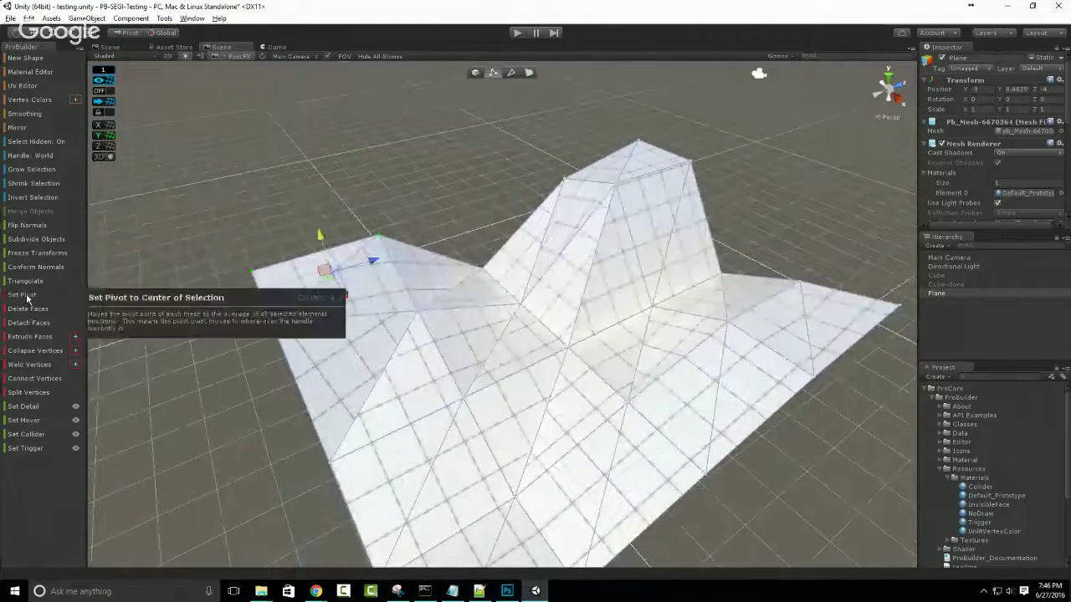
pyautogui.click(41, 326)
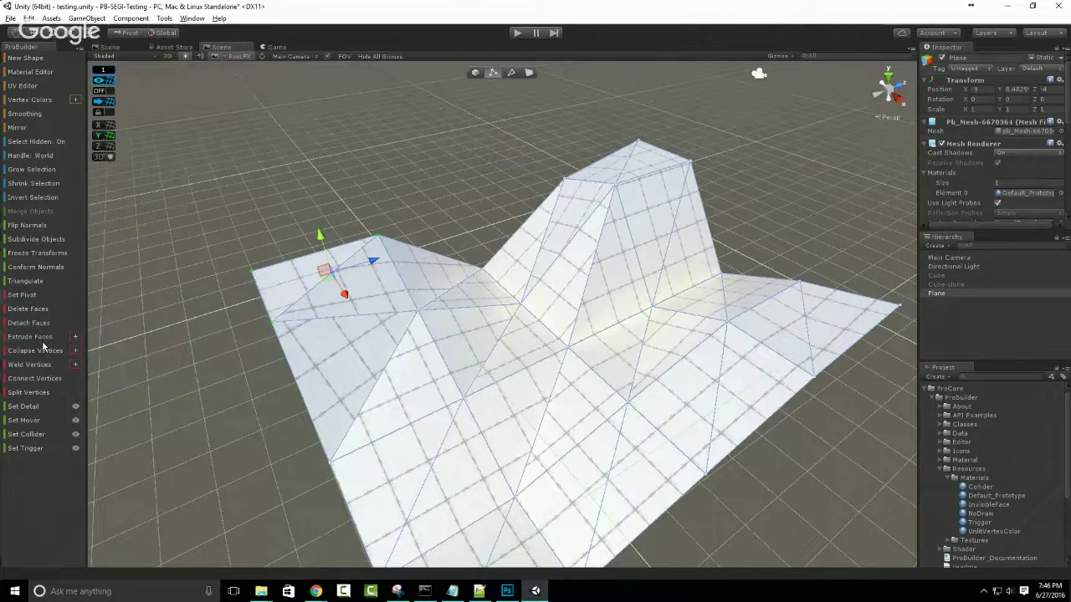
pyautogui.click(619, 166)
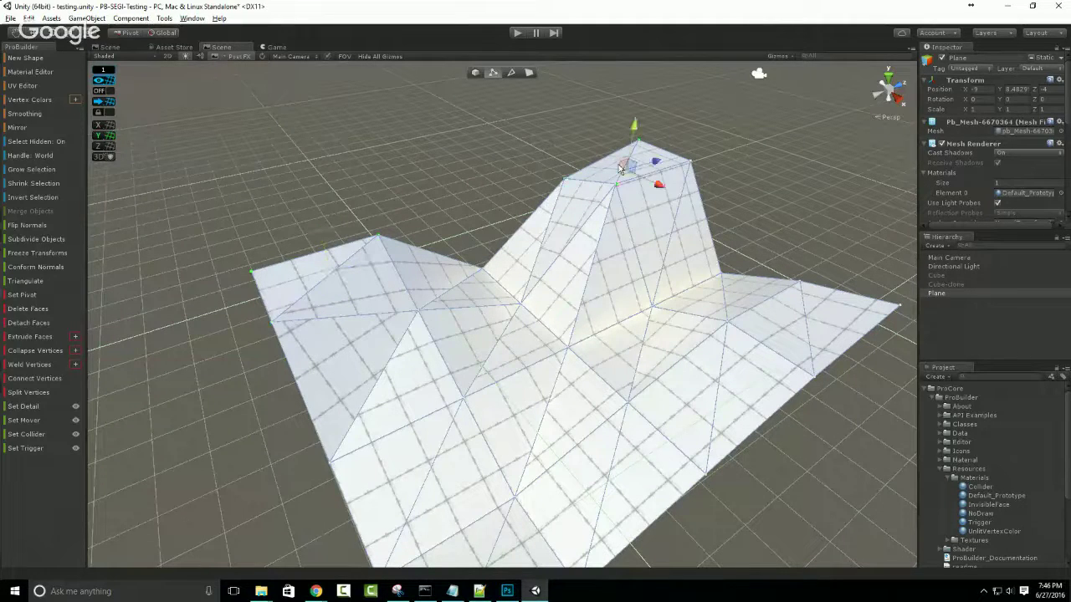
# Select the vertices of several terrain faces in turn, ending with the triangular face at the raised outer corner.
pyautogui.keyDown('shift'); pyautogui.click(556, 295); pyautogui.keyUp('shift')
pyautogui.click(491, 296)
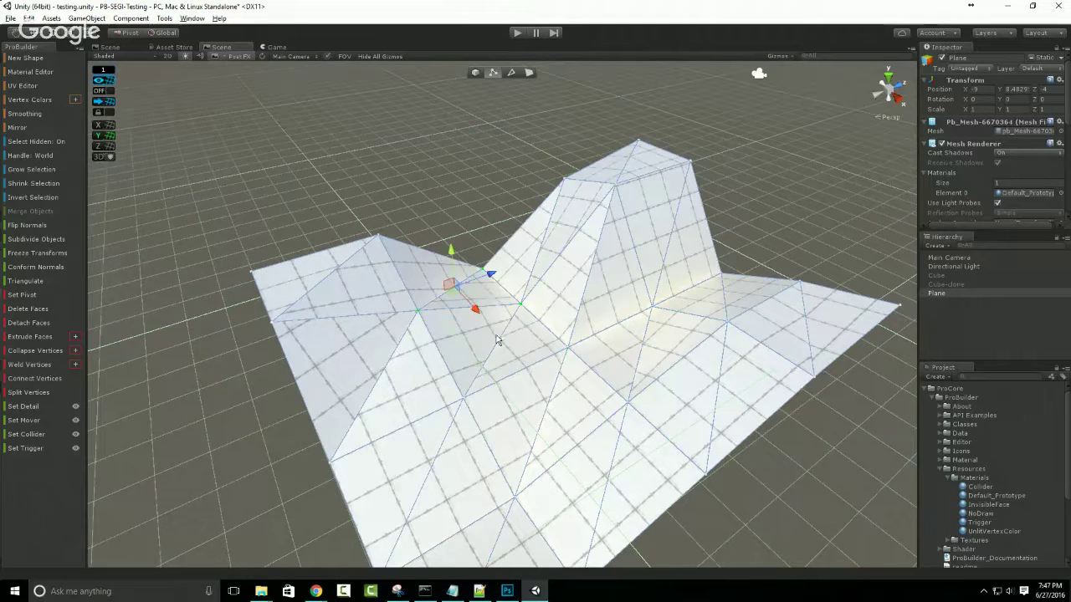
pyautogui.keyDown('alt'); pyautogui.moveTo(525, 335); pyautogui.dragTo(386, 275); pyautogui.keyUp('alt')
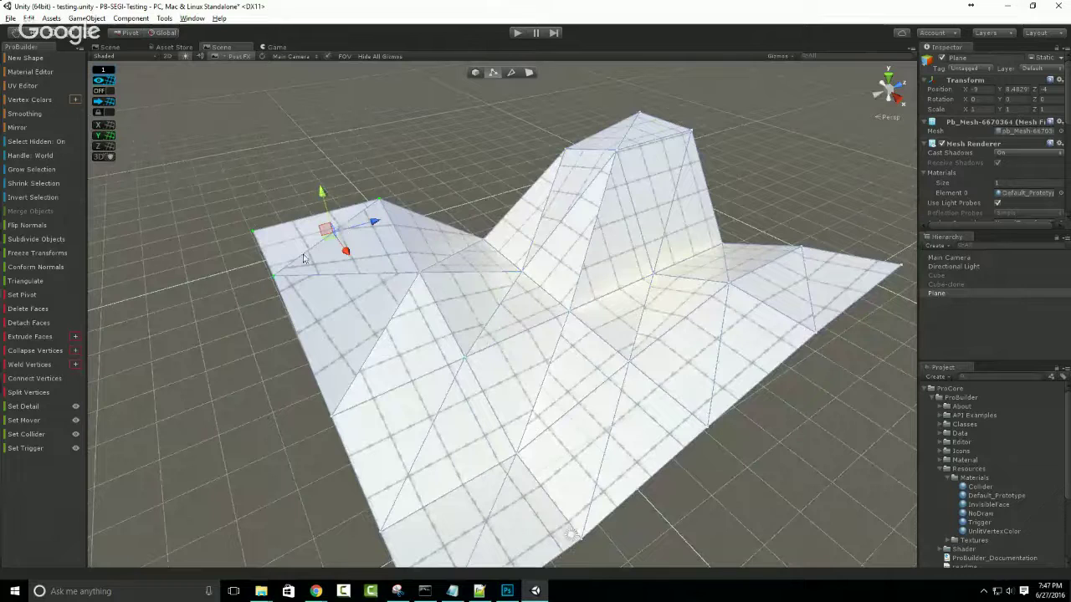
pyautogui.click(390, 267)
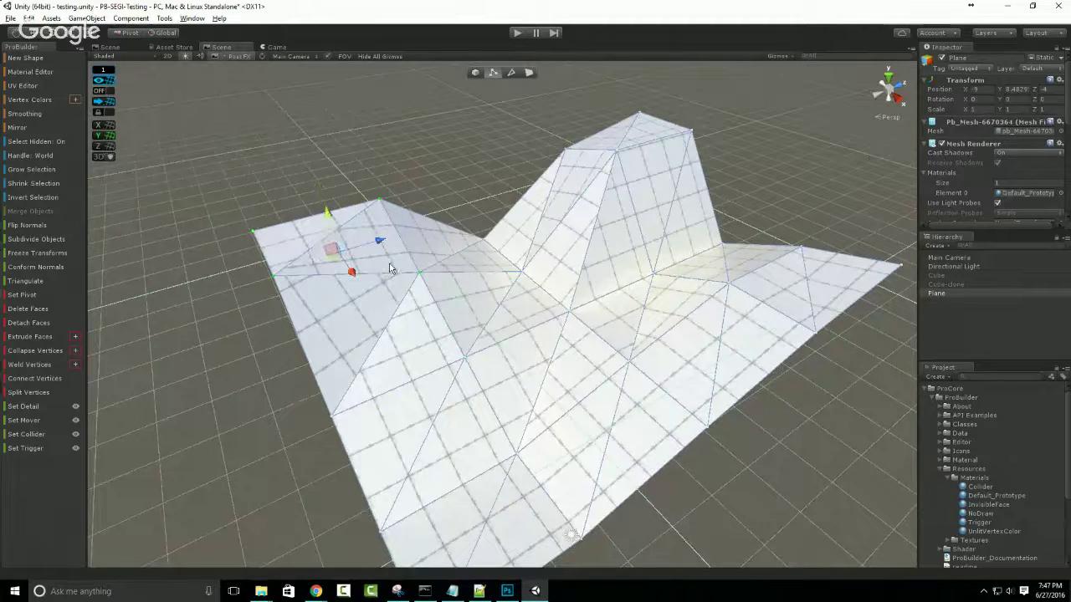
pyautogui.click(293, 249)
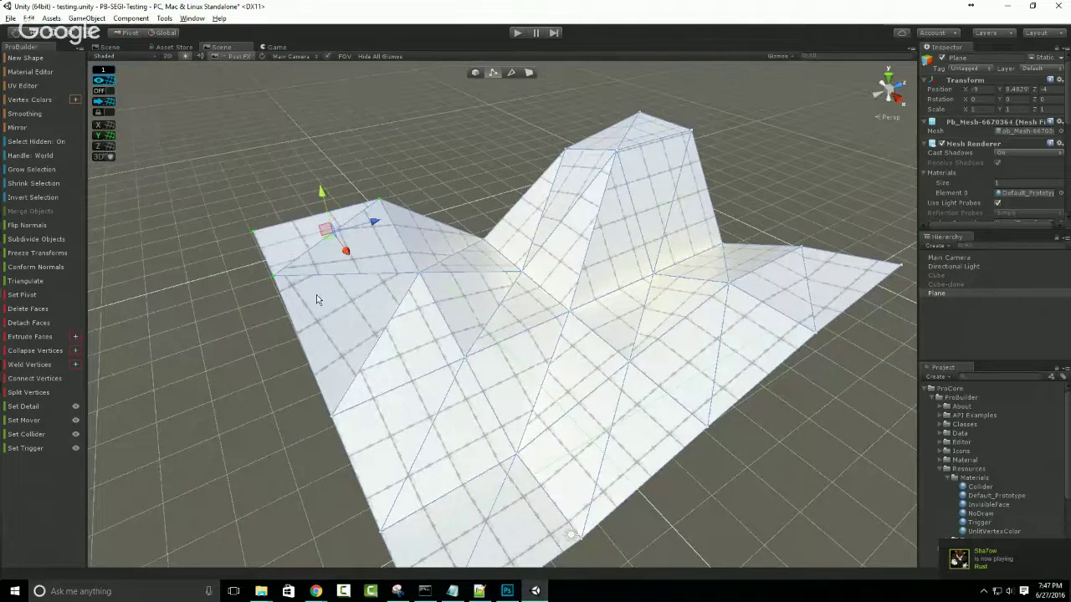
pyautogui.keyDown('alt'); pyautogui.moveTo(318, 287); pyautogui.dragTo(316, 284); pyautogui.keyUp('alt')
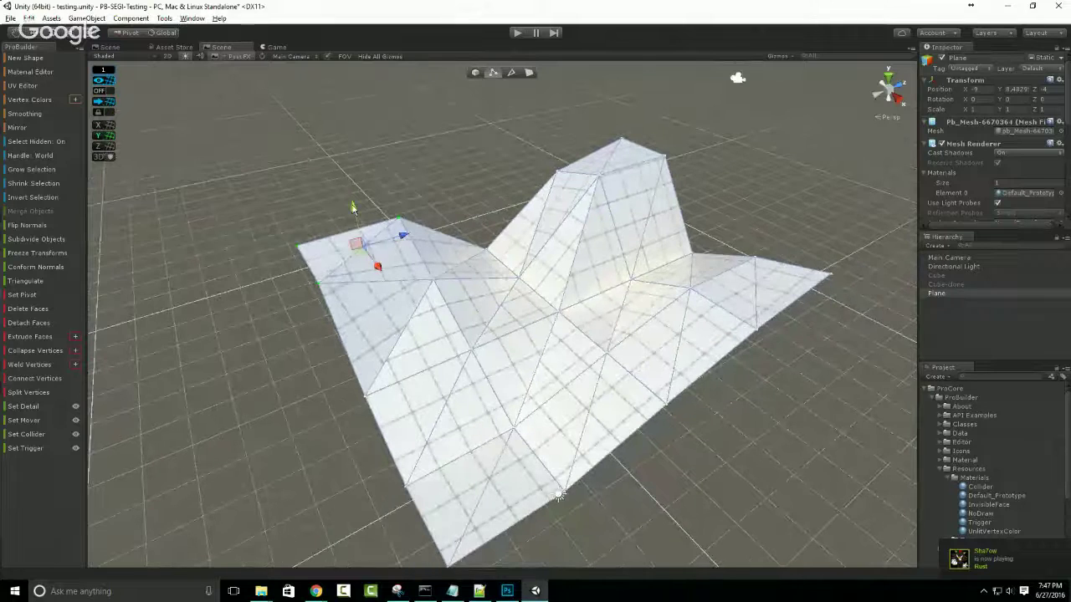
# Try extruding the raised corner face upward with the move handle, and undo the extrusion.
pyautogui.keyDown('shift'); pyautogui.moveTo(352, 208); pyautogui.dragTo(351, 132); pyautogui.keyUp('shift')
pyautogui.click(629, 164)
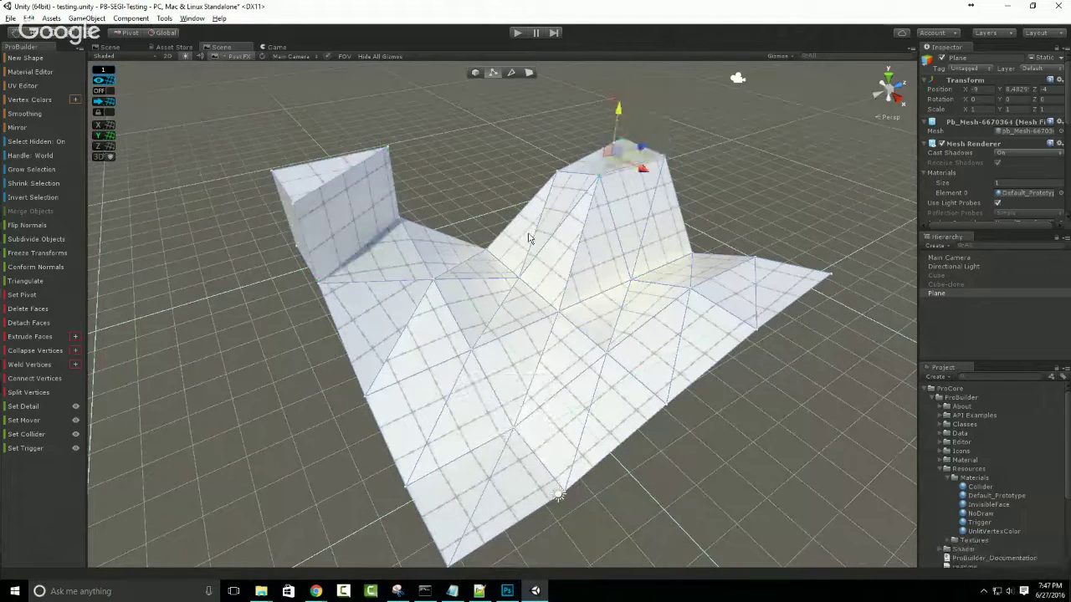
pyautogui.hotkey('ctrl', 'z')
pyautogui.hotkey('ctrl', 'z')
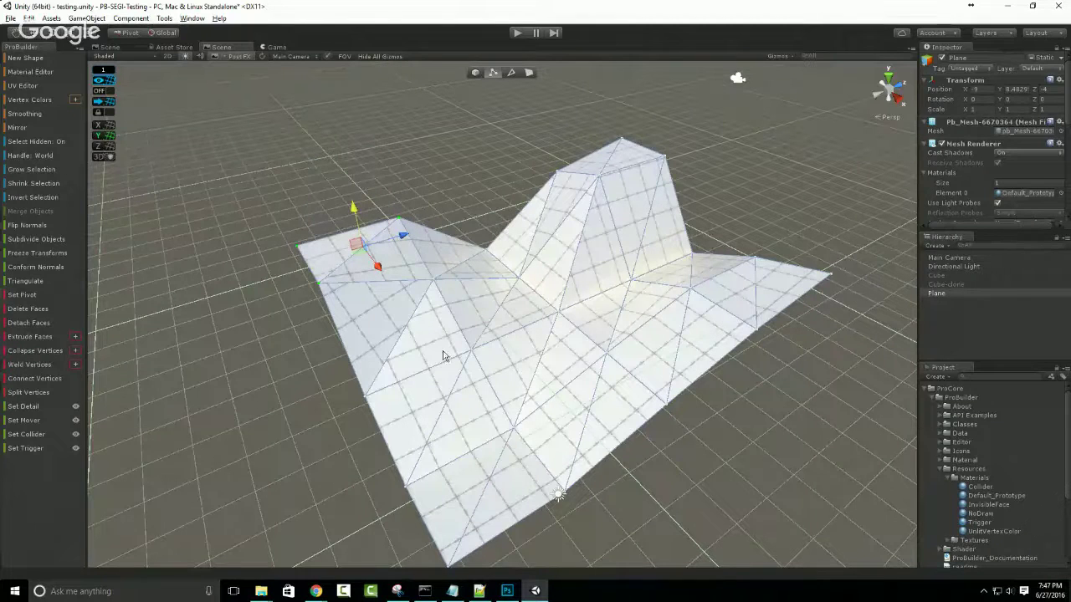
# Try the Extrude Faces command on the raised corner face, and undo it.
pyautogui.scroll(2, 424, 237)
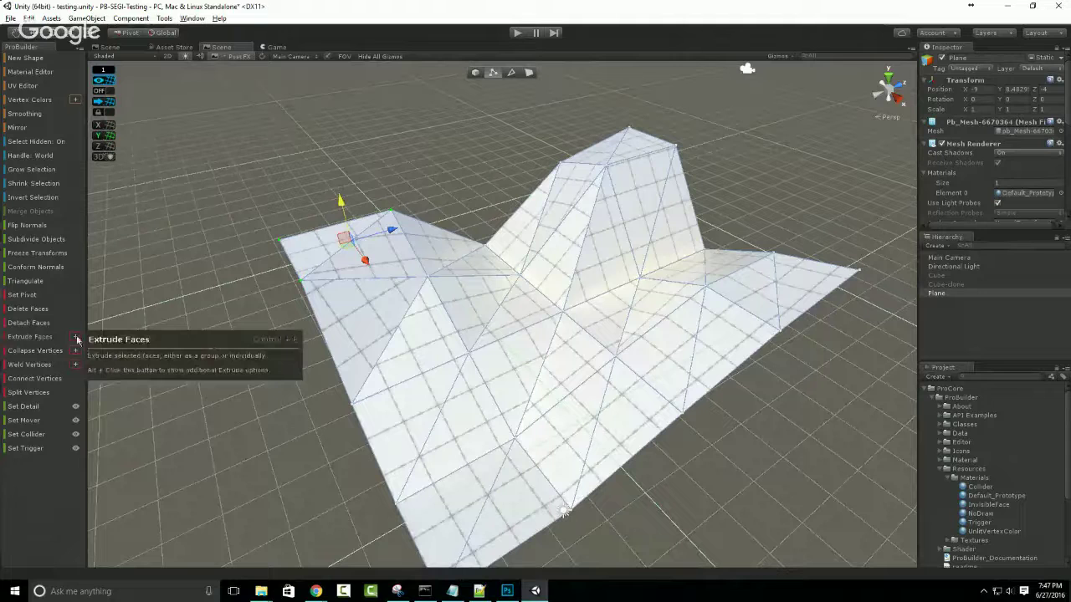
pyautogui.click(34, 338)
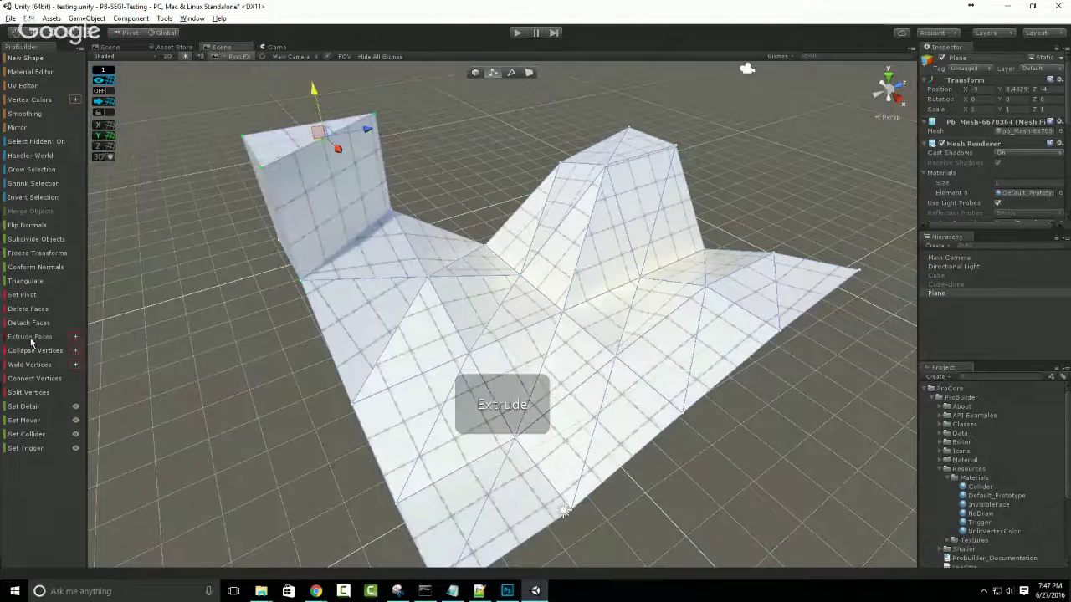
pyautogui.hotkey('ctrl', 'z')
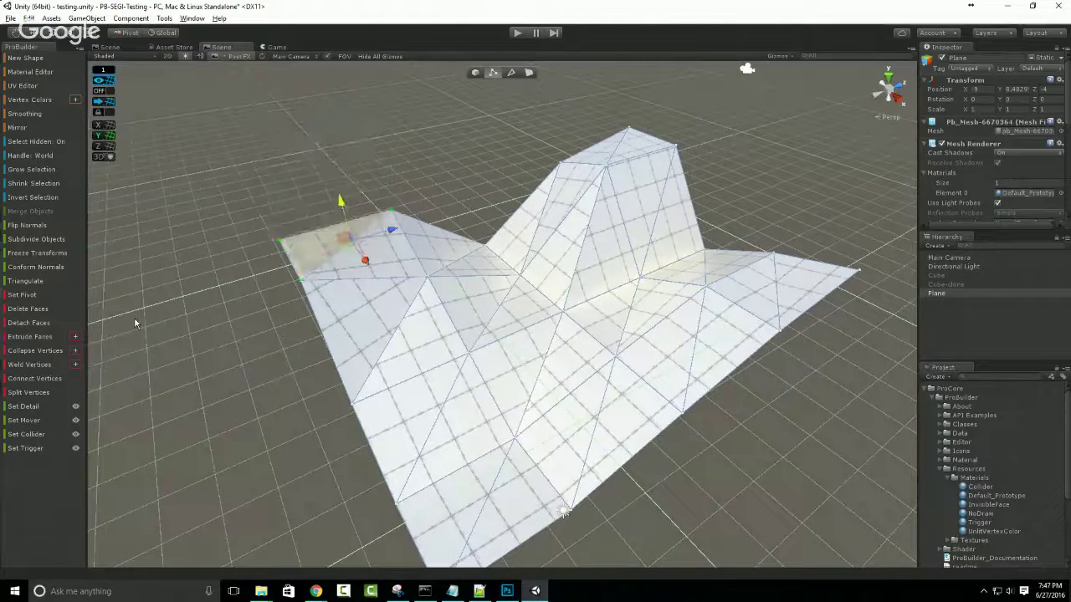
# Open the Extrude Faces settings, try extruding the raised adjacent faces with As Group on, and undo the extrusion.
pyautogui.click(75, 337)
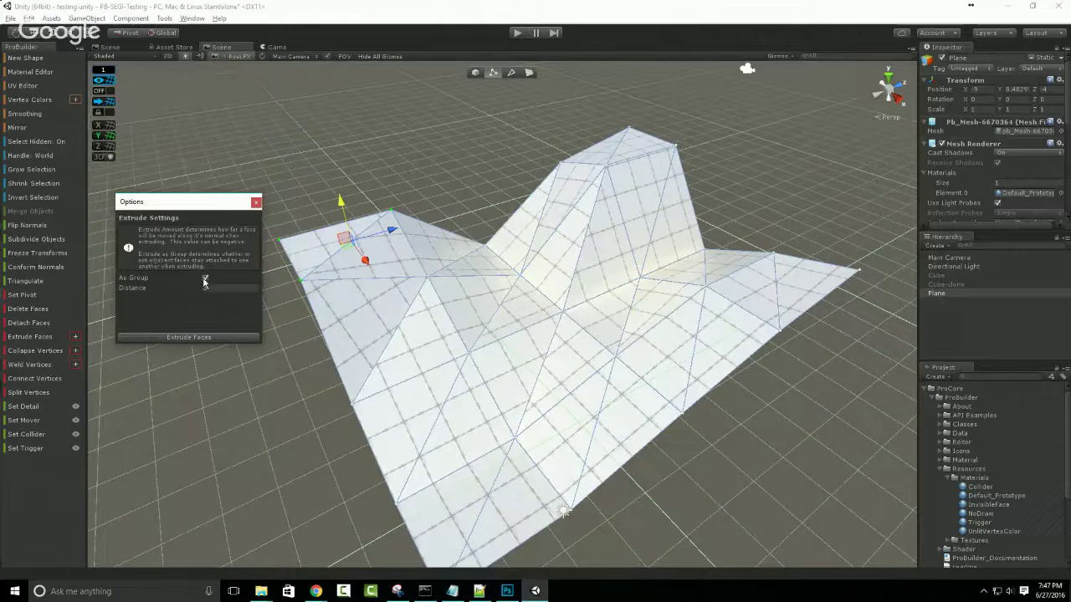
pyautogui.scroll(5, 444, 280)
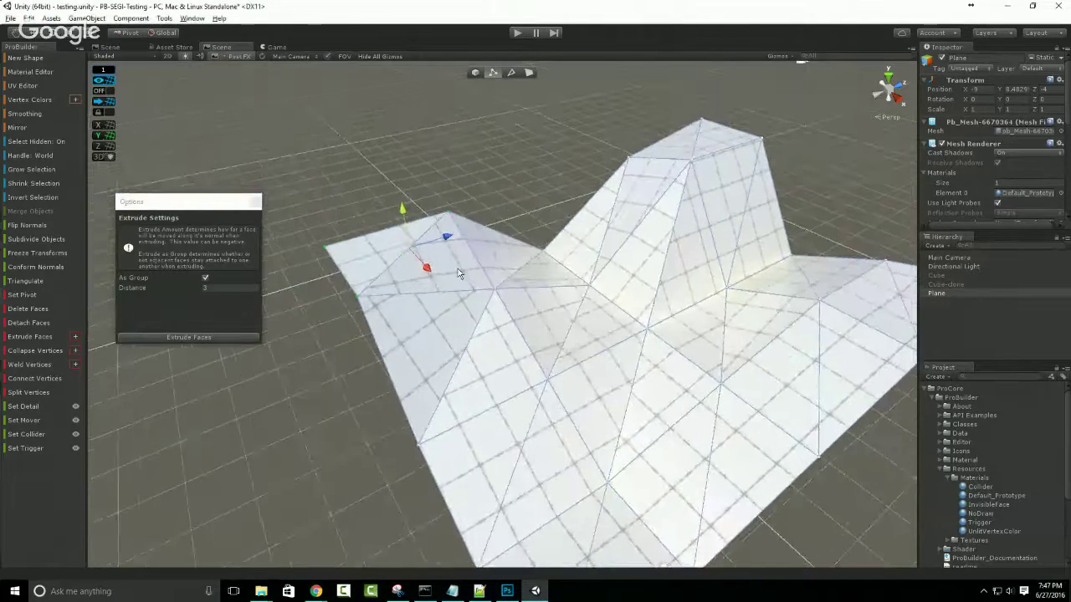
pyautogui.keyDown('alt'); pyautogui.moveTo(459, 273); pyautogui.dragTo(516, 280); pyautogui.keyUp('alt')
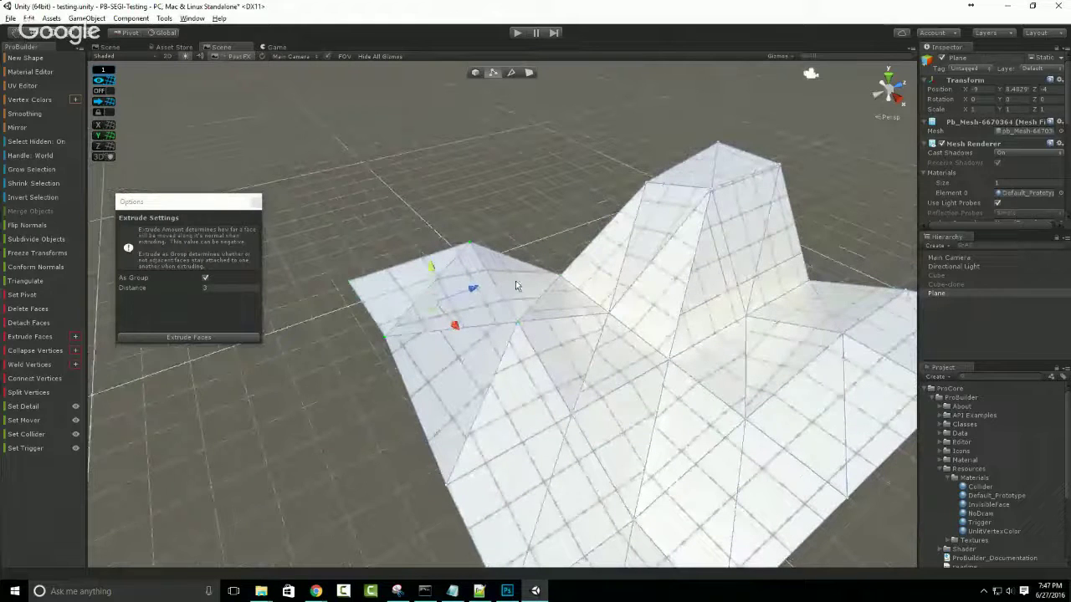
pyautogui.click(232, 338)
pyautogui.keyDown('alt'); pyautogui.moveTo(573, 359); pyautogui.dragTo(681, 250); pyautogui.keyUp('alt')
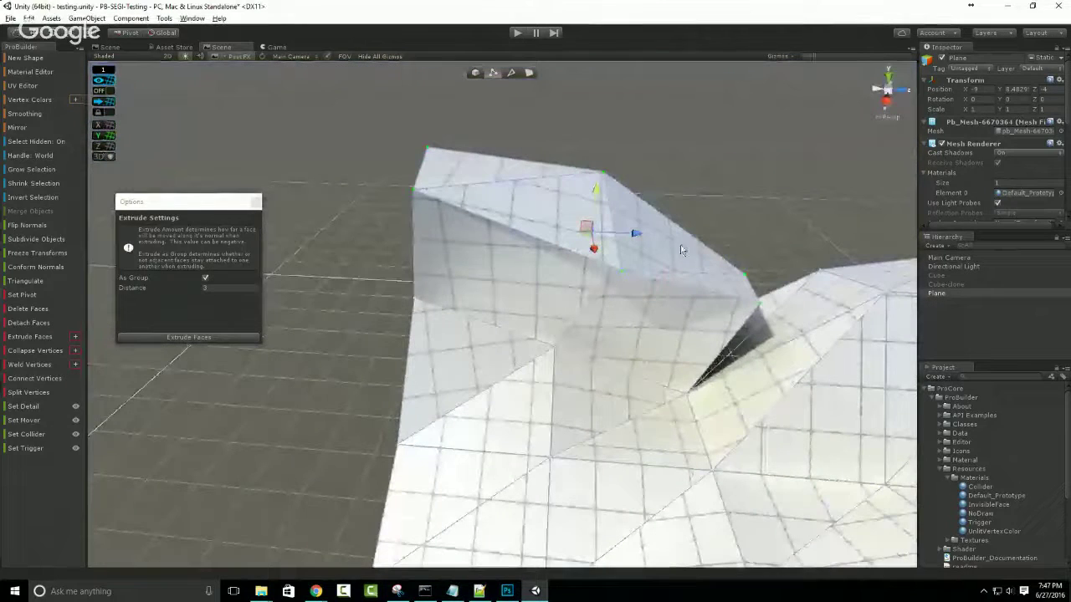
pyautogui.hotkey('ctrl', 'z')
# Extrude the selected raised faces individually with As Group off, and close the extrude settings with As Group back on.
pyautogui.click(205, 277)
pyautogui.click(219, 342)
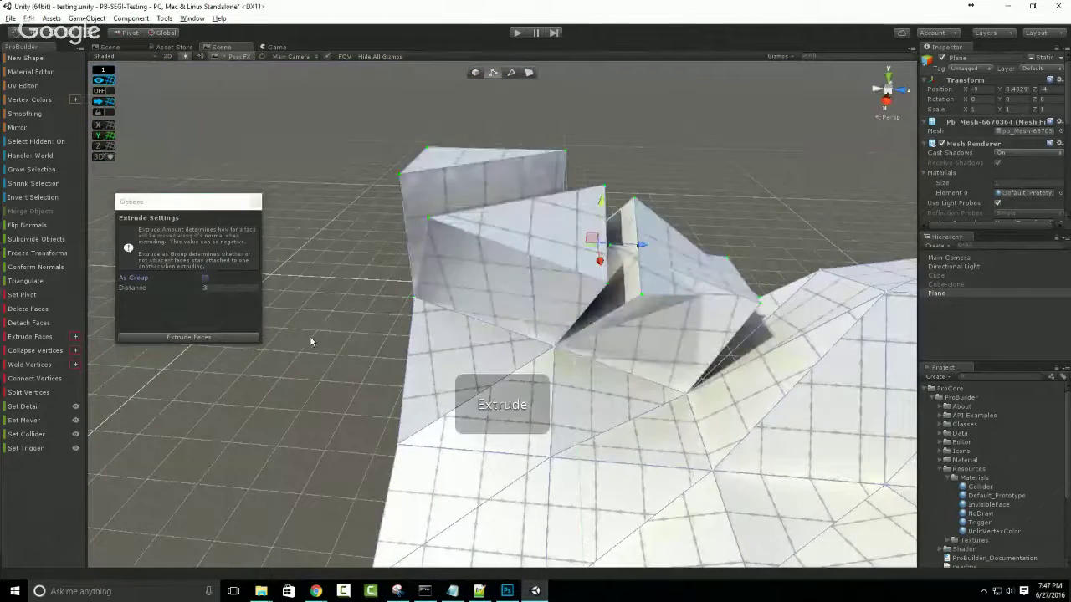
pyautogui.keyDown('alt'); pyautogui.moveTo(509, 337); pyautogui.dragTo(573, 360); pyautogui.keyUp('alt')
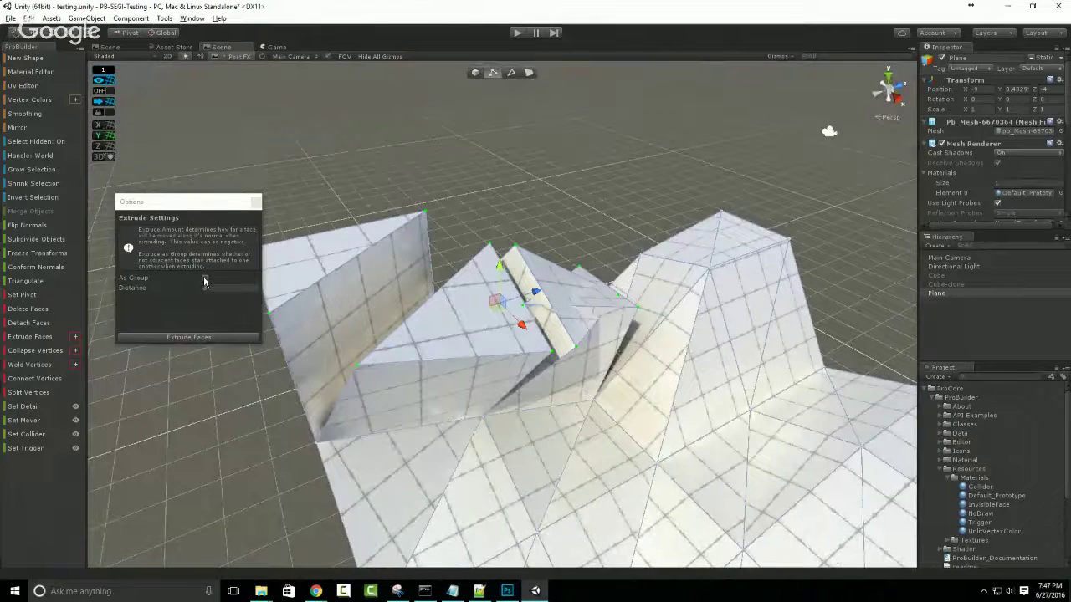
pyautogui.click(205, 279)
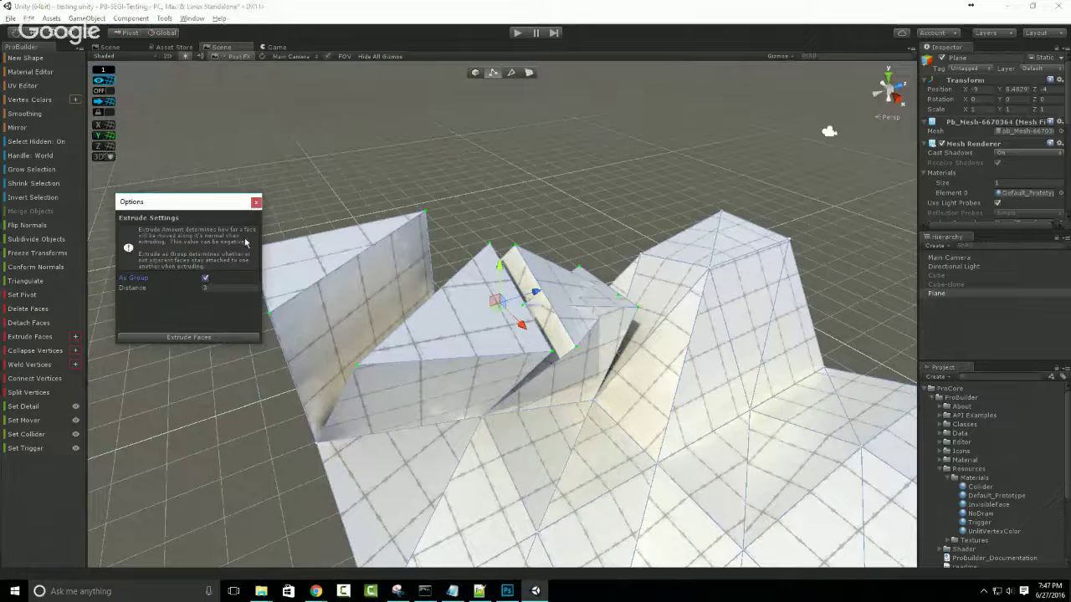
pyautogui.click(255, 203)
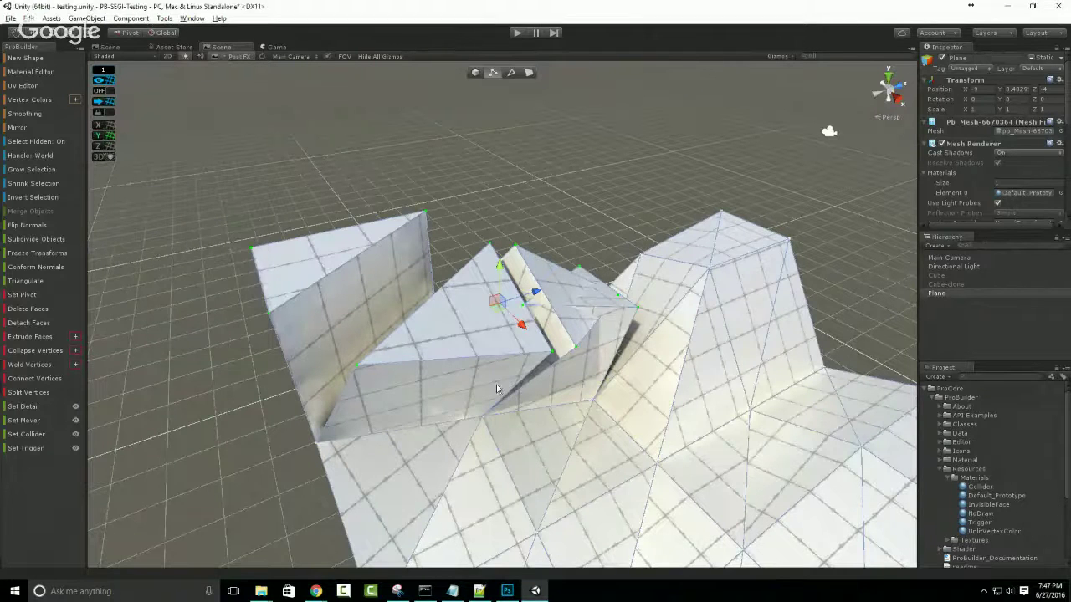
# Try extruding a single triangular face near the terrain's low outer corner, and undo the extrusion.
pyautogui.keyDown('alt'); pyautogui.moveTo(495, 387); pyautogui.dragTo(769, 387); pyautogui.keyUp('alt')
pyautogui.click(768, 388)
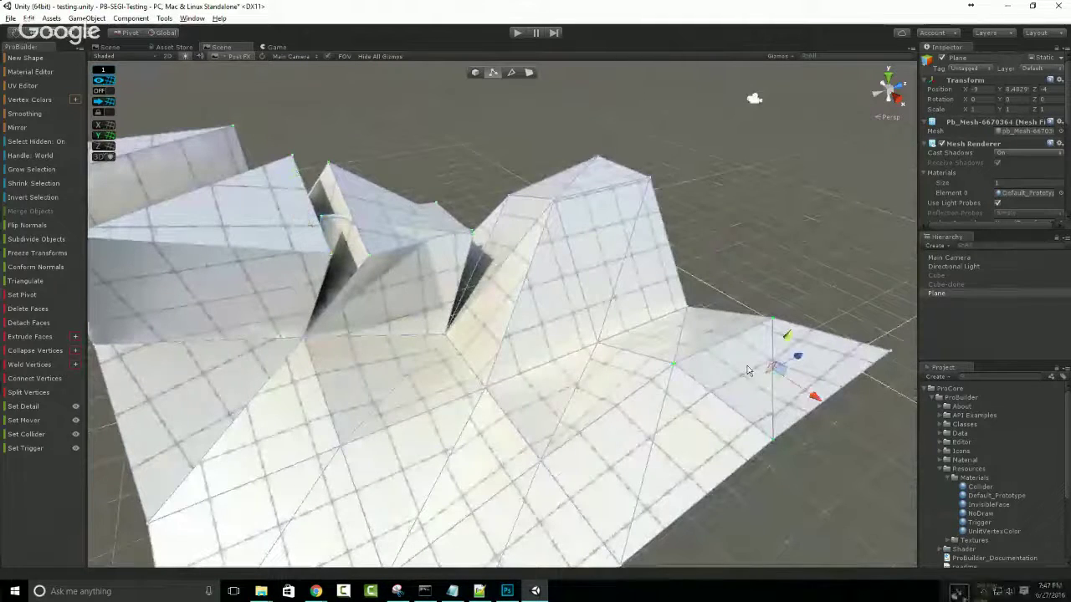
pyautogui.click(30, 337)
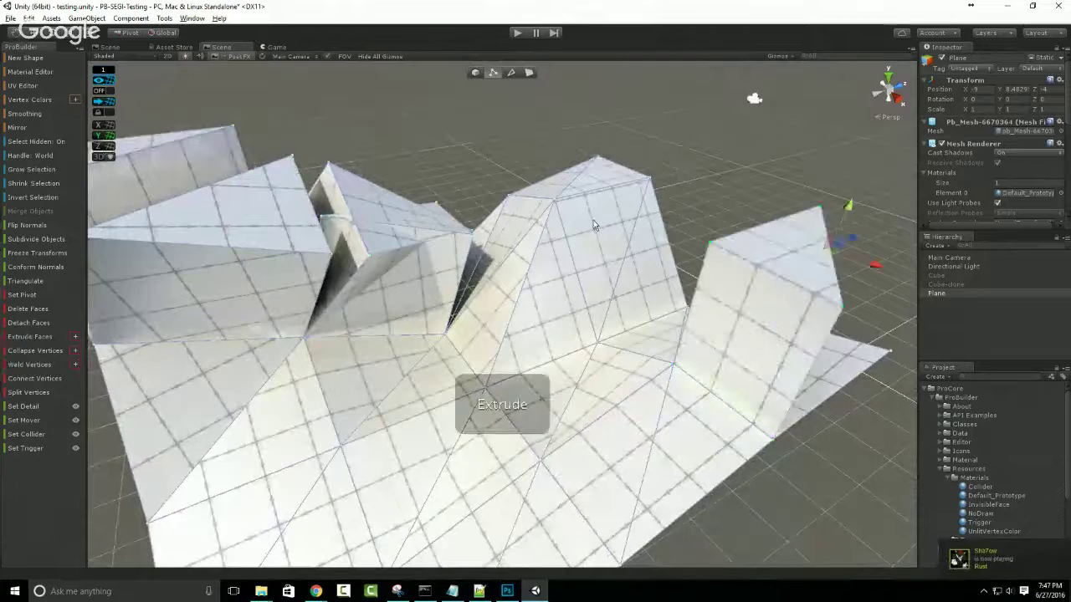
pyautogui.keyDown('alt'); pyautogui.moveTo(593, 220); pyautogui.dragTo(619, 359); pyautogui.keyUp('alt')
pyautogui.hotkey('ctrl', 'z')
# Try extruding several adjacent faces together along the terrain's low outer edge, and undo the extrusion.
pyautogui.click(583, 437)
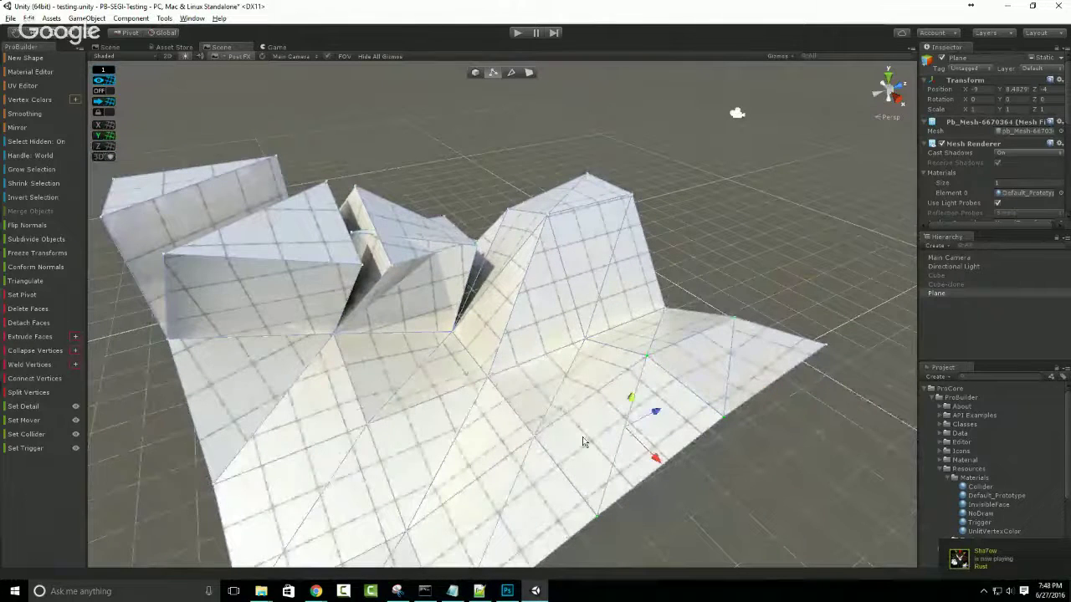
pyautogui.keyDown('shift'); pyautogui.click(692, 362); pyautogui.keyUp('shift')
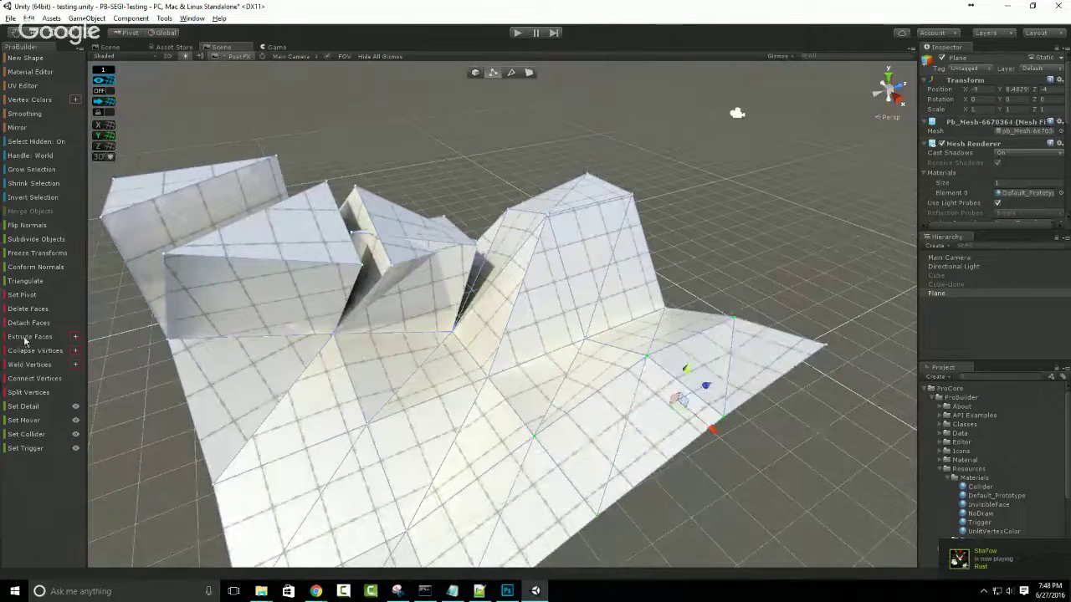
pyautogui.click(29, 336)
pyautogui.hotkey('ctrl', 'z')
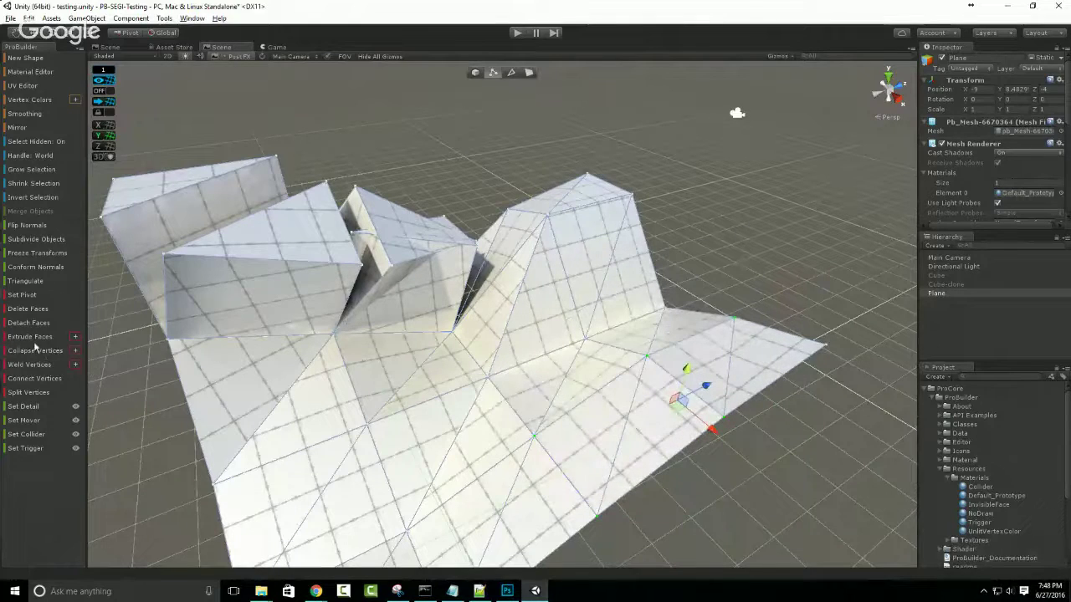
# Try collapsing the vertex at the foot of the tallest peak and its neighbour into one, and undo the collapse.
pyautogui.scroll(-5, 544, 335)
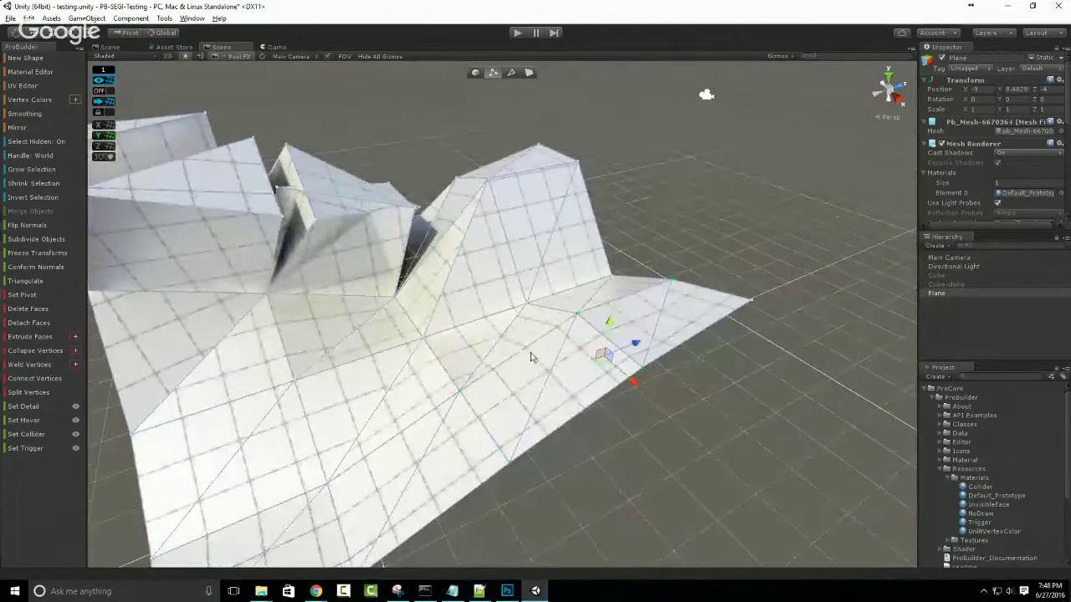
pyautogui.keyDown('alt'); pyautogui.moveTo(528, 355); pyautogui.dragTo(536, 386); pyautogui.keyUp('alt')
pyautogui.scroll(2, 819, 253)
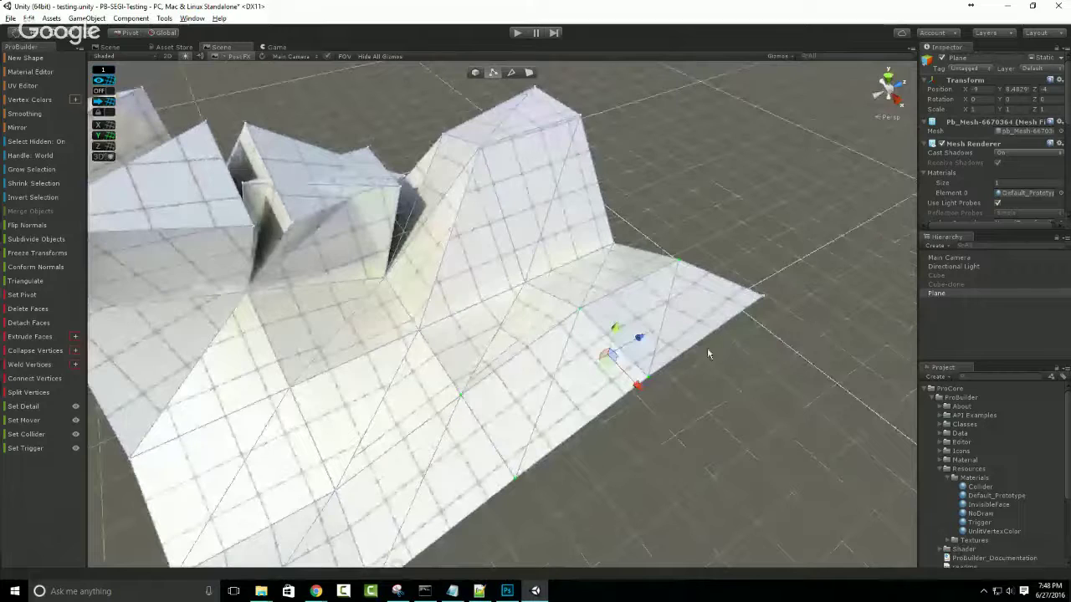
pyautogui.keyDown('alt'); pyautogui.moveTo(522, 450); pyautogui.dragTo(500, 248); pyautogui.keyUp('alt')
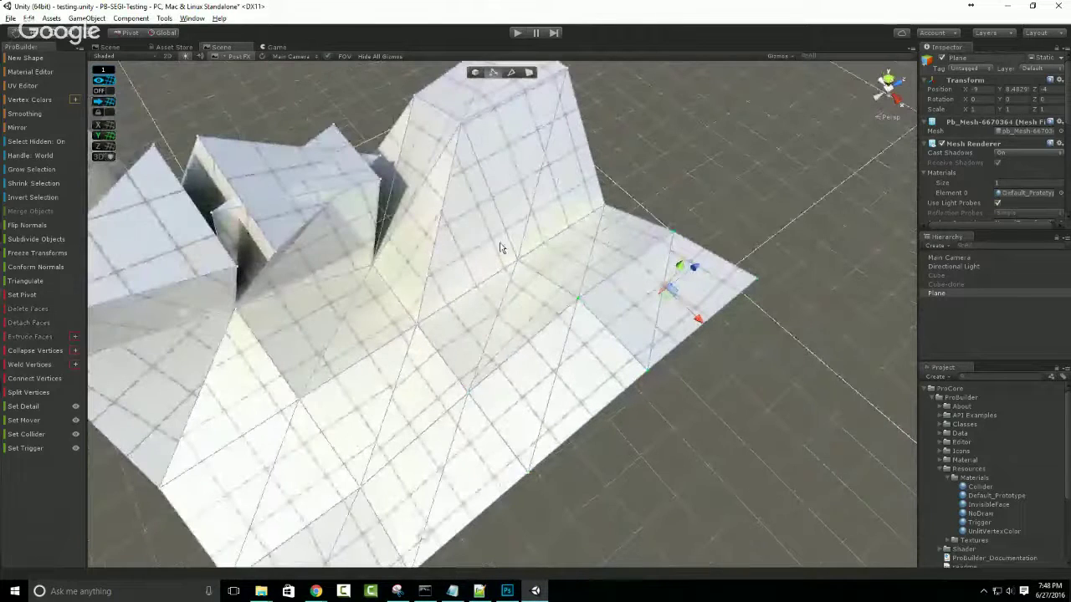
pyautogui.moveTo(558, 299); pyautogui.dragTo(588, 326)
pyautogui.scroll(3, 588, 328)
pyautogui.moveTo(588, 328); pyautogui.dragTo(567, 355, button='middle')
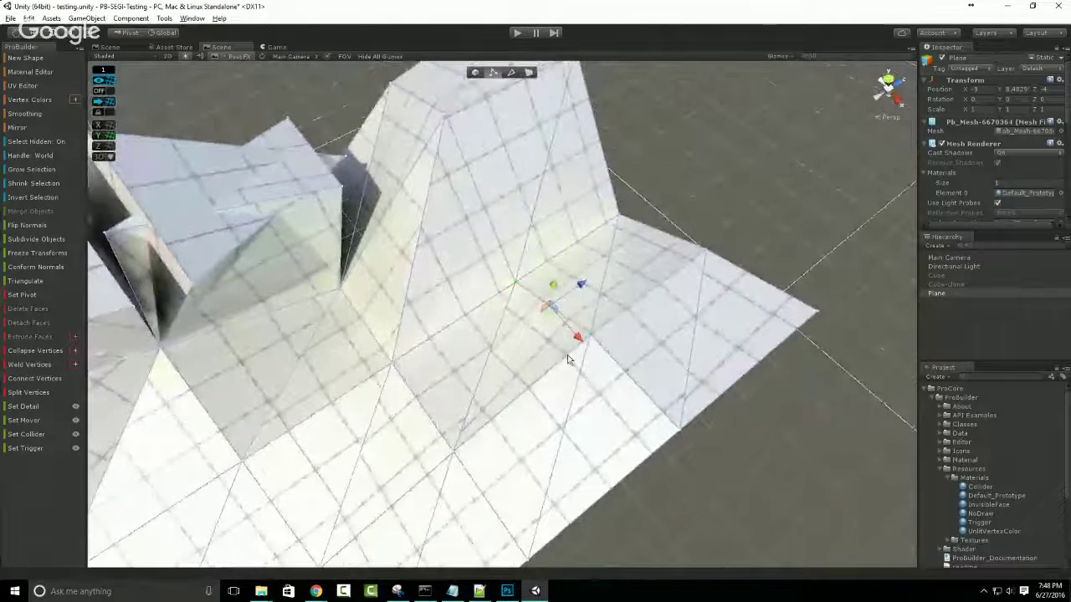
pyautogui.hotkey('alt', 'c')
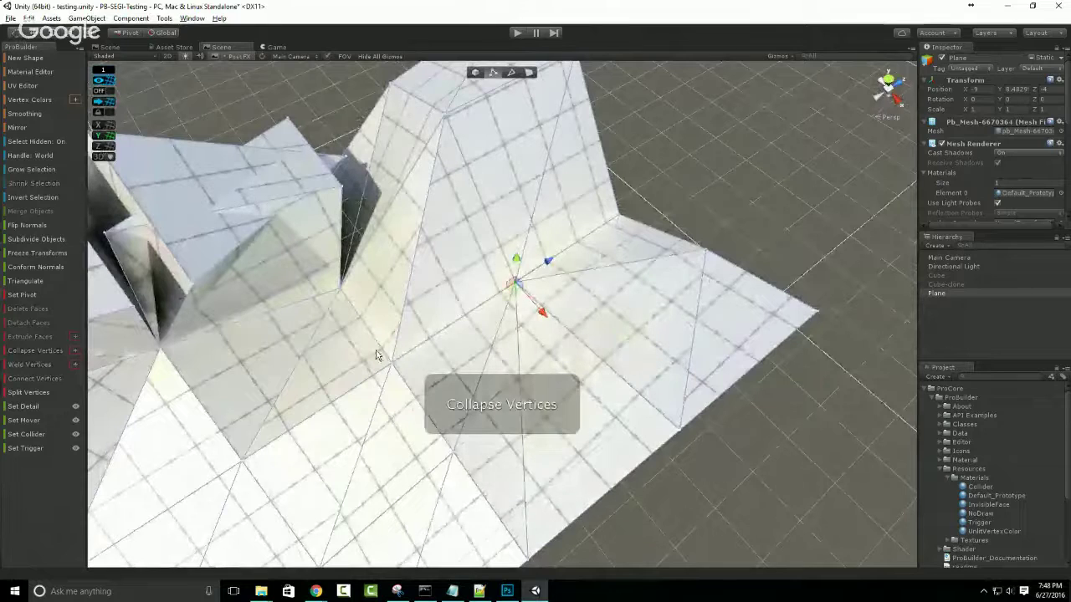
pyautogui.keyDown('shift'); pyautogui.click(544, 339); pyautogui.keyUp('shift')
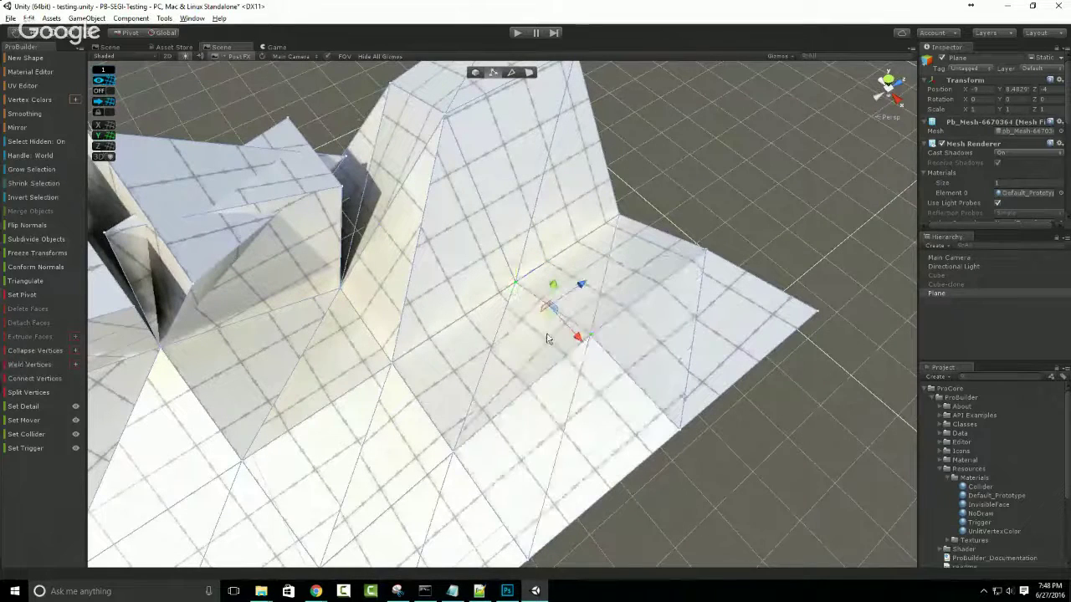
# Select the vertex at the foot of the tallest peak first, and add the neighbouring vertex toward the outer edge.
pyautogui.press('f')
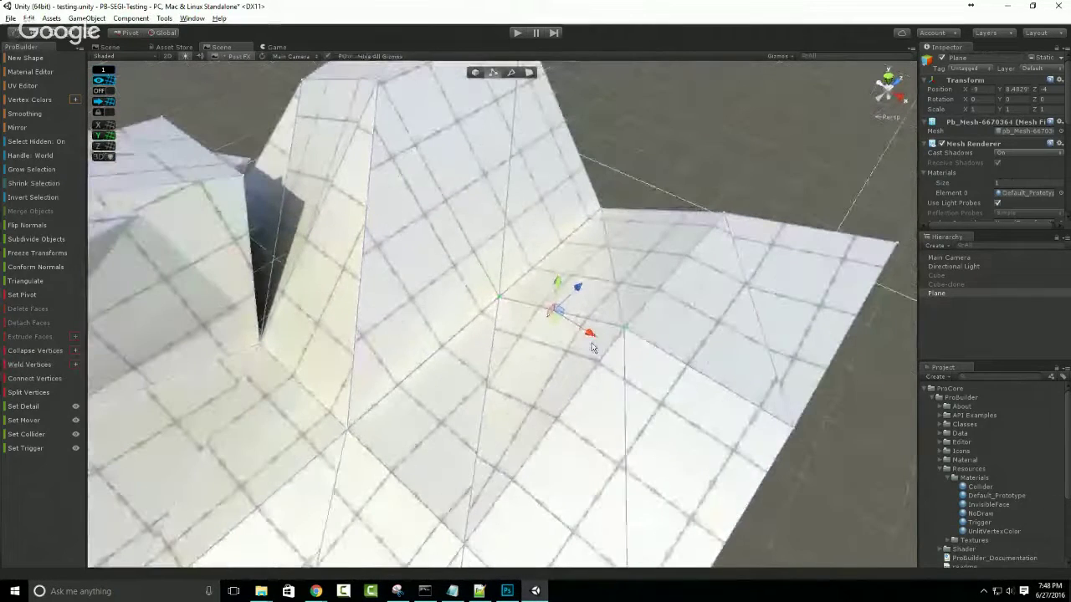
pyautogui.click(498, 297)
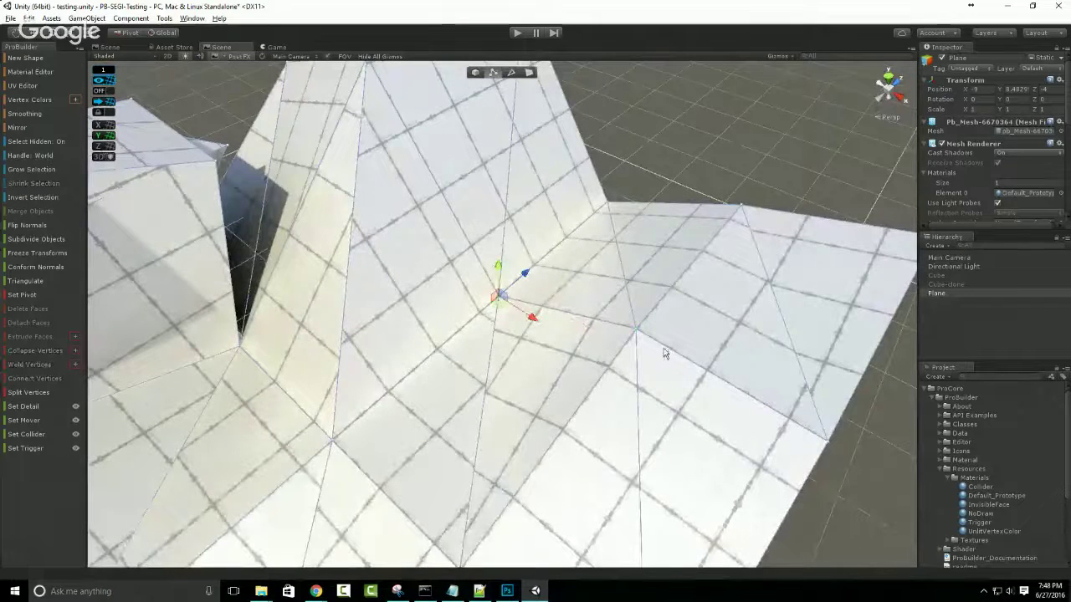
pyautogui.keyDown('shift'); pyautogui.click(635, 330); pyautogui.keyUp('shift')
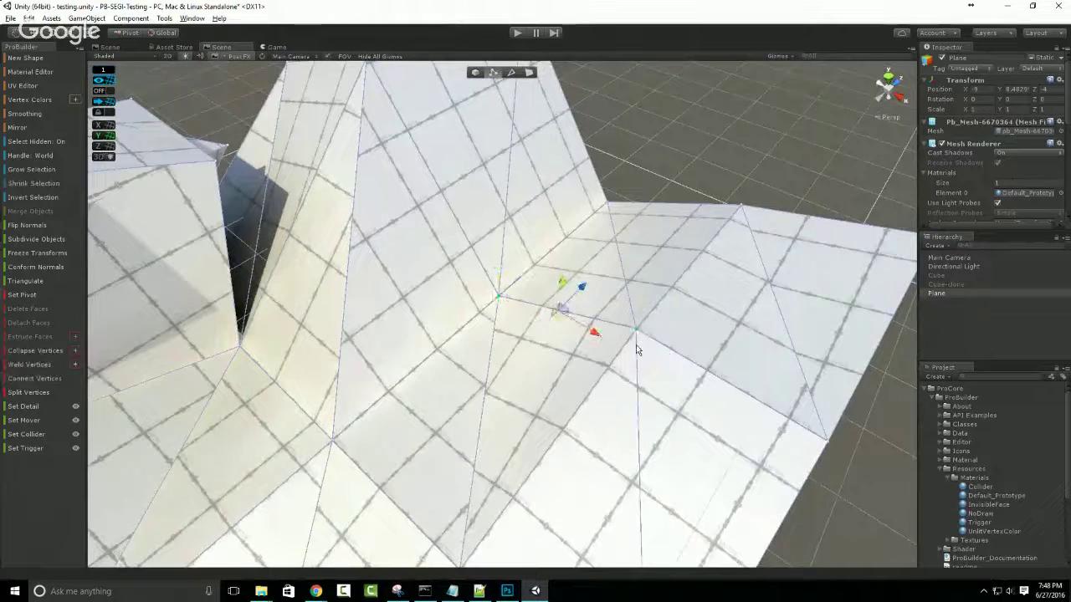
# Bring up the Collapse Vertices options with Collapse To First enabled, moving the settings window clear of the selected vertices.
pyautogui.click(74, 351)
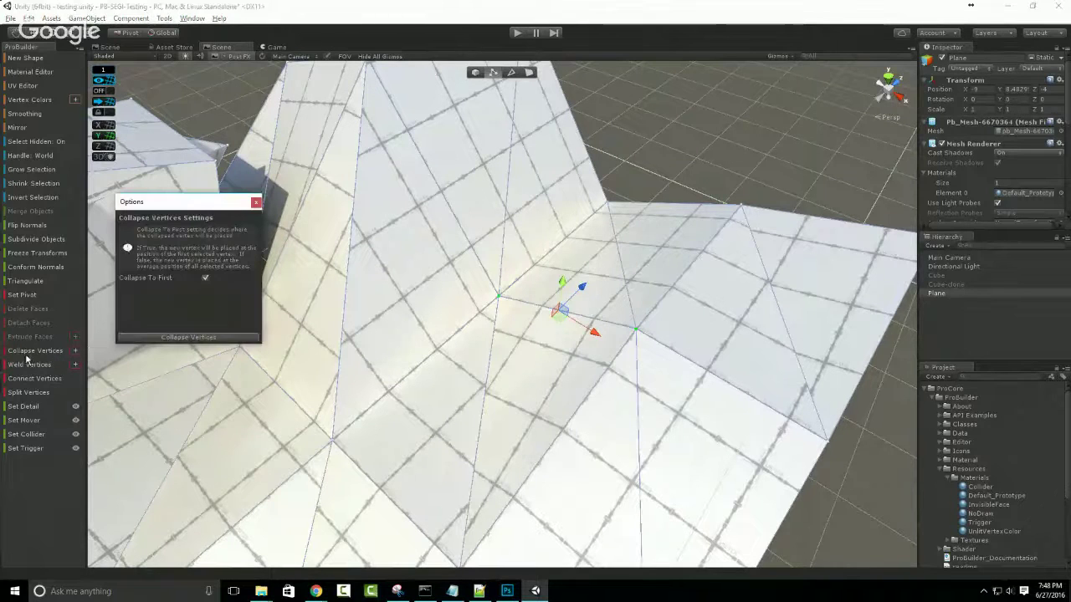
pyautogui.click(205, 279)
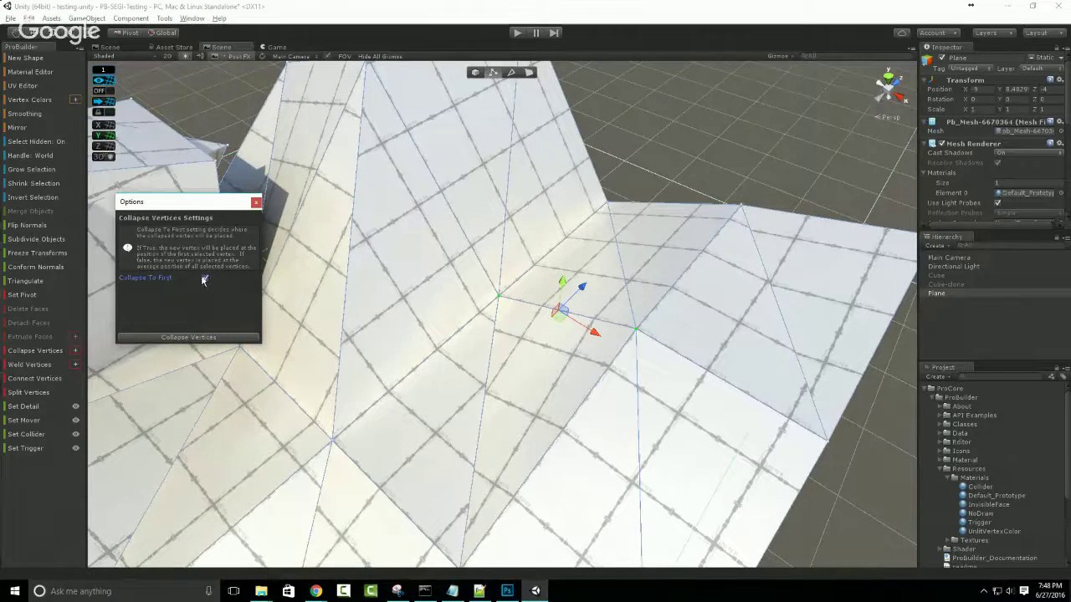
pyautogui.moveTo(229, 210); pyautogui.dragTo(217, 193)
pyautogui.moveTo(609, 401); pyautogui.dragTo(592, 412, button='middle')
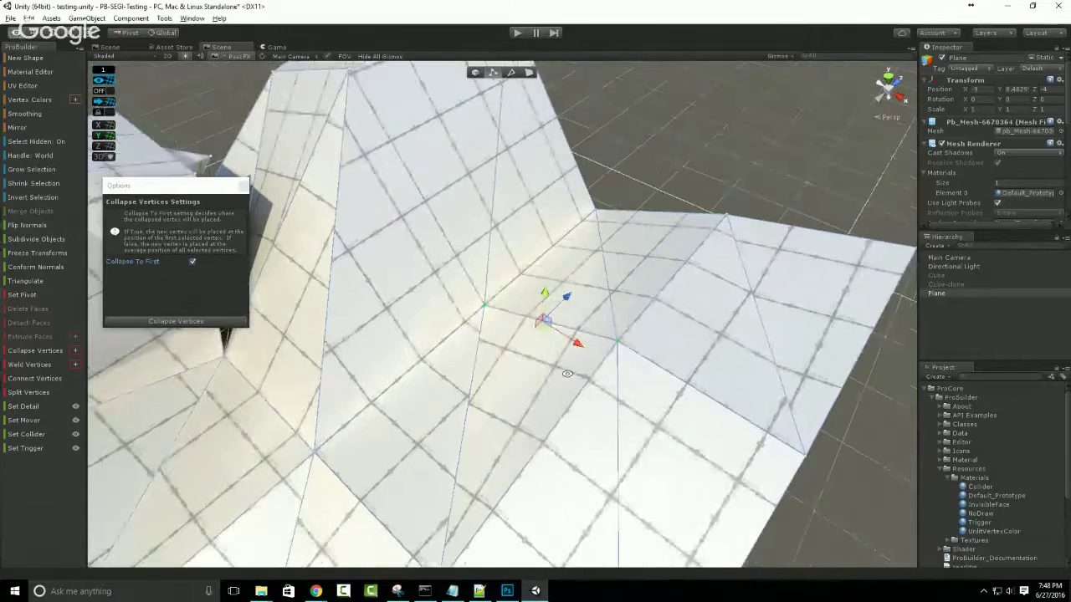
pyautogui.keyDown('alt'); pyautogui.moveTo(530, 352); pyautogui.dragTo(433, 387); pyautogui.keyUp('alt')
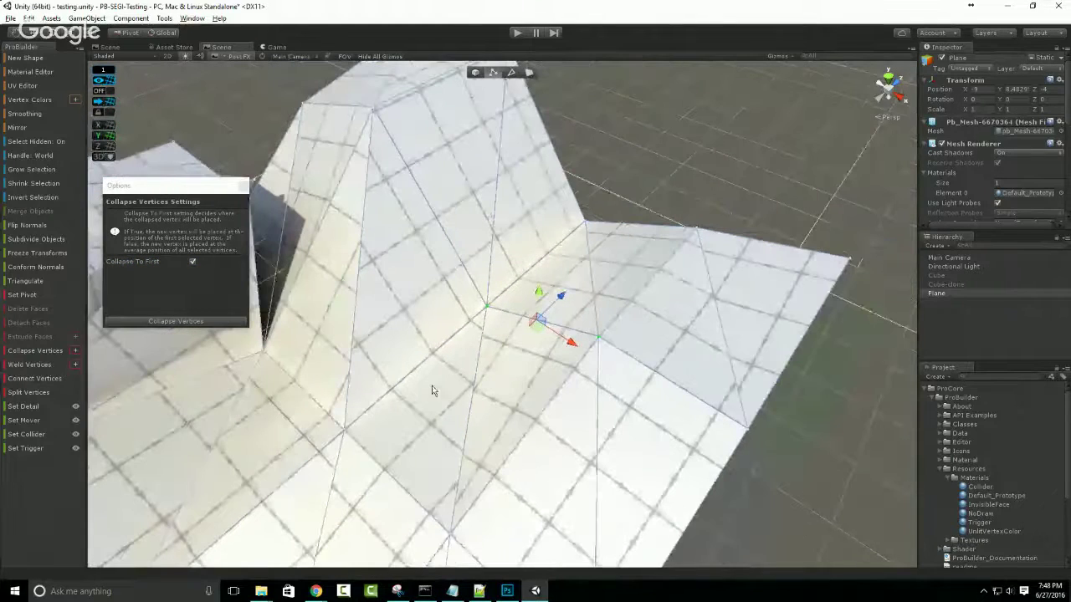
# Try collapsing three vertices, from the tallest peak's foot out to the terrain edge, into the first selected one, and undo the collapse.
pyautogui.click(485, 306)
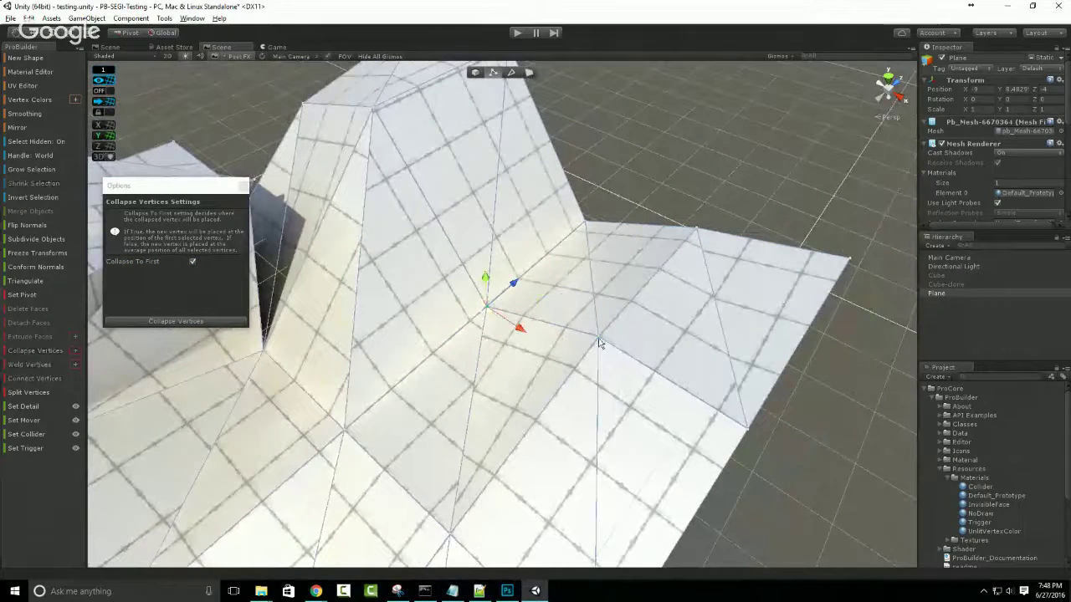
pyautogui.keyDown('shift'); pyautogui.click(598, 339); pyautogui.keyUp('shift')
pyautogui.keyDown('shift'); pyautogui.click(745, 429); pyautogui.keyUp('shift')
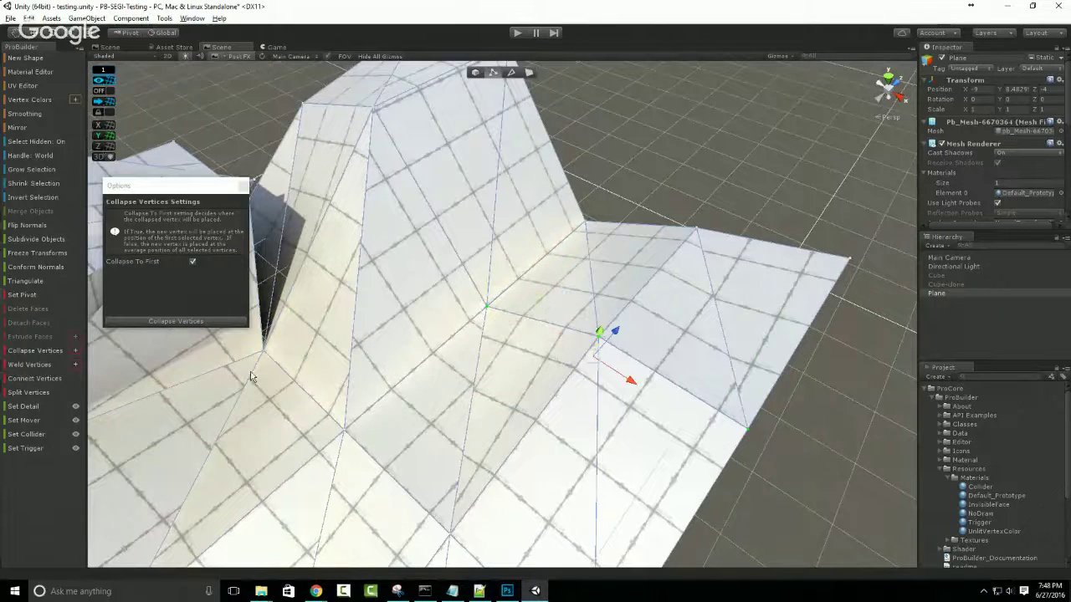
pyautogui.click(201, 321)
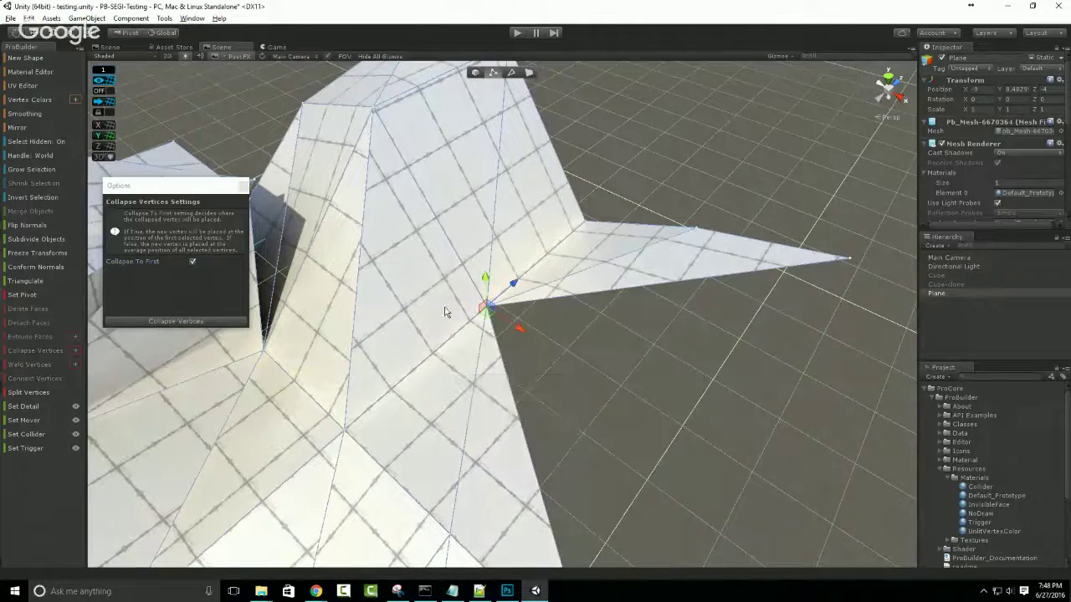
pyautogui.hotkey('ctrl', 'z')
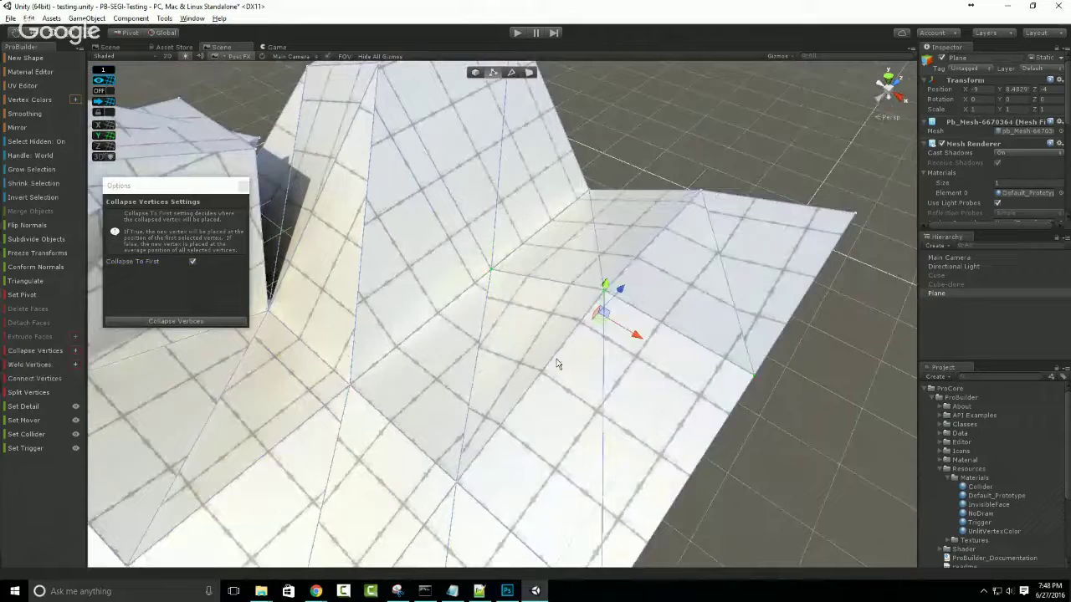
# Disable Collapse To First, try collapsing the same three vertices to their average position, and undo the collapse.
pyautogui.scroll(-2, 556, 364)
pyautogui.click(193, 261)
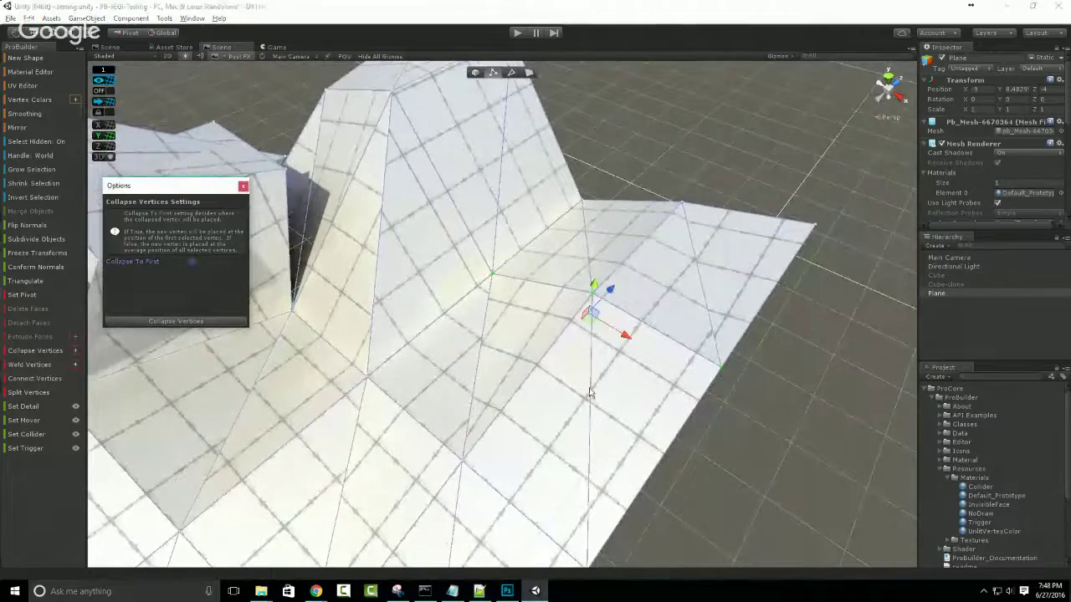
pyautogui.hotkey('alt', 'c')
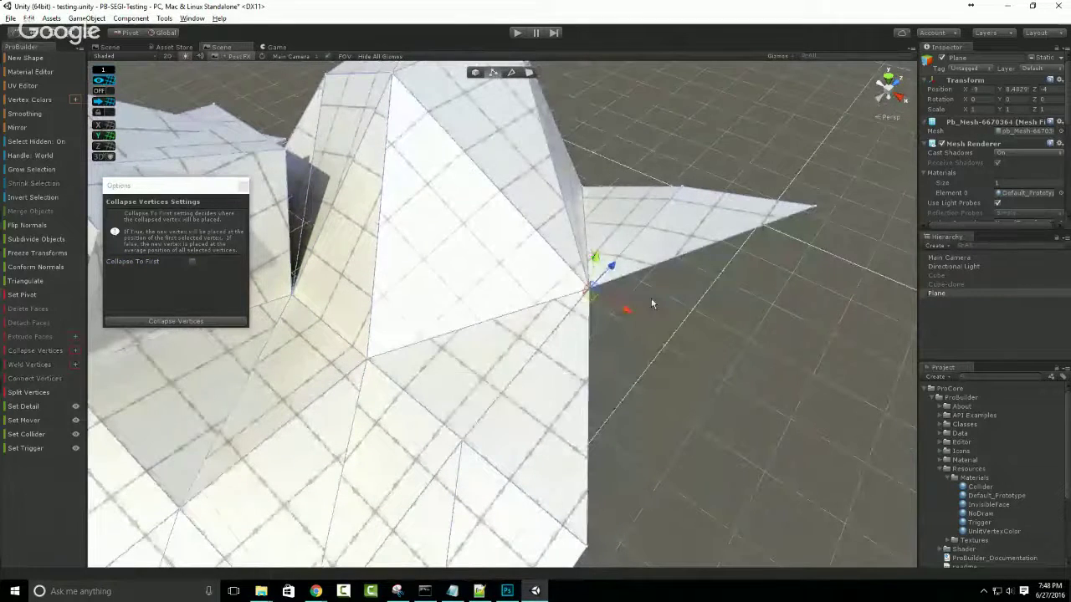
pyautogui.hotkey('ctrl', 'z')
# Try collapsing all of the terrain's vertices into one, undo the collapse, and close the Collapse Vertices options.
pyautogui.scroll(-3, 503, 453)
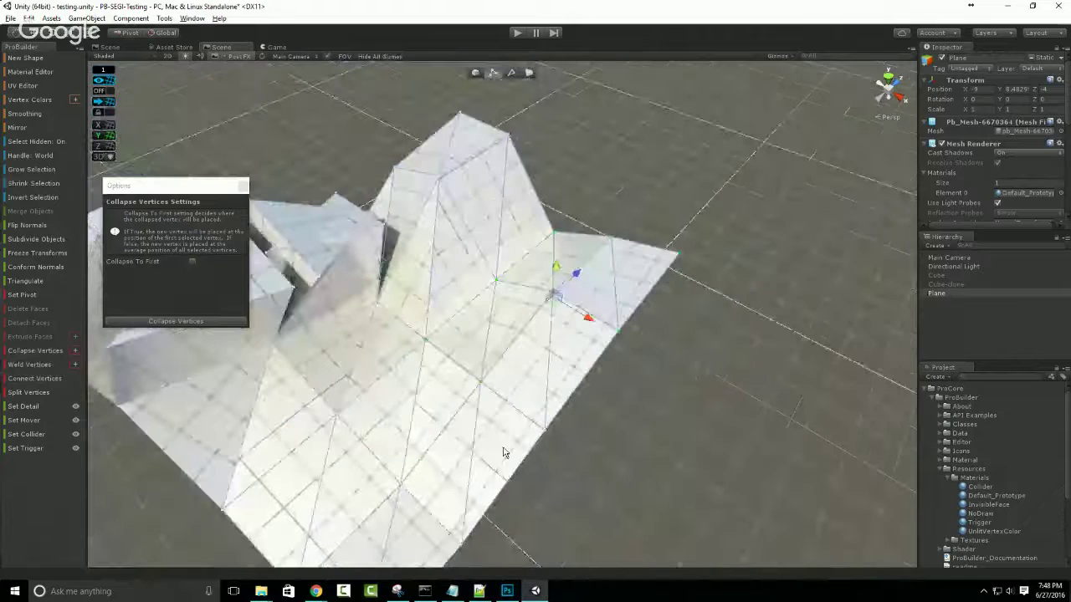
pyautogui.scroll(-3, 503, 453)
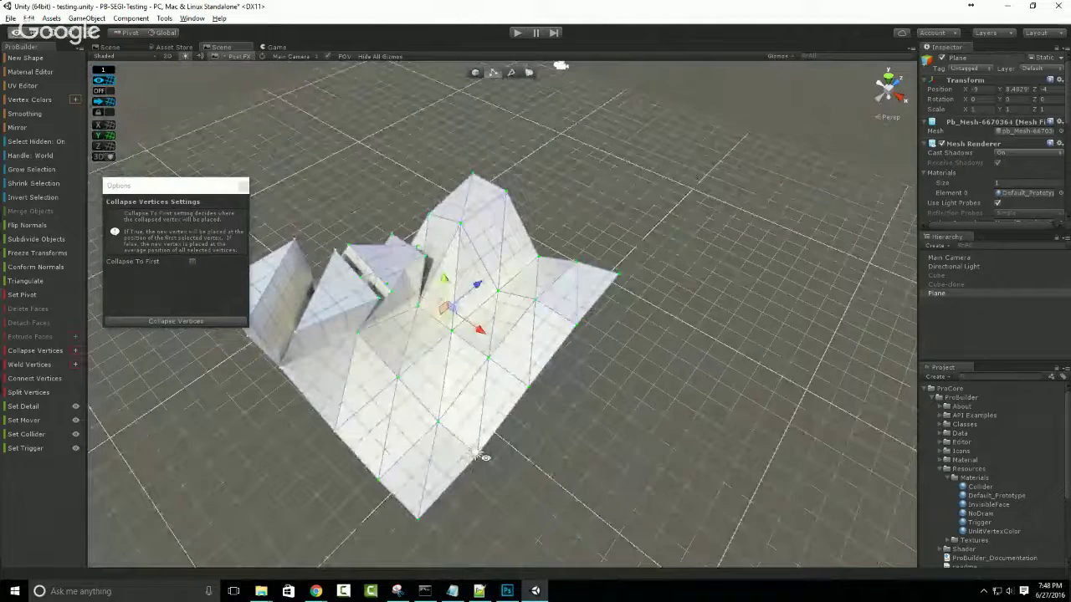
pyautogui.hotkey('alt', 'c')
pyautogui.hotkey('ctrl', 'z')
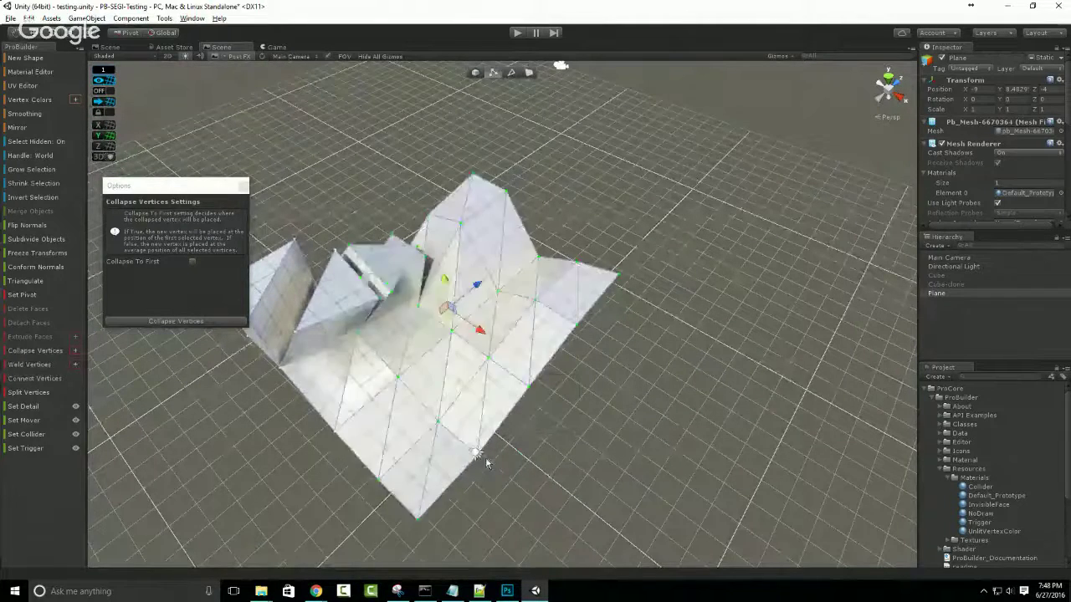
pyautogui.scroll(3, 456, 458)
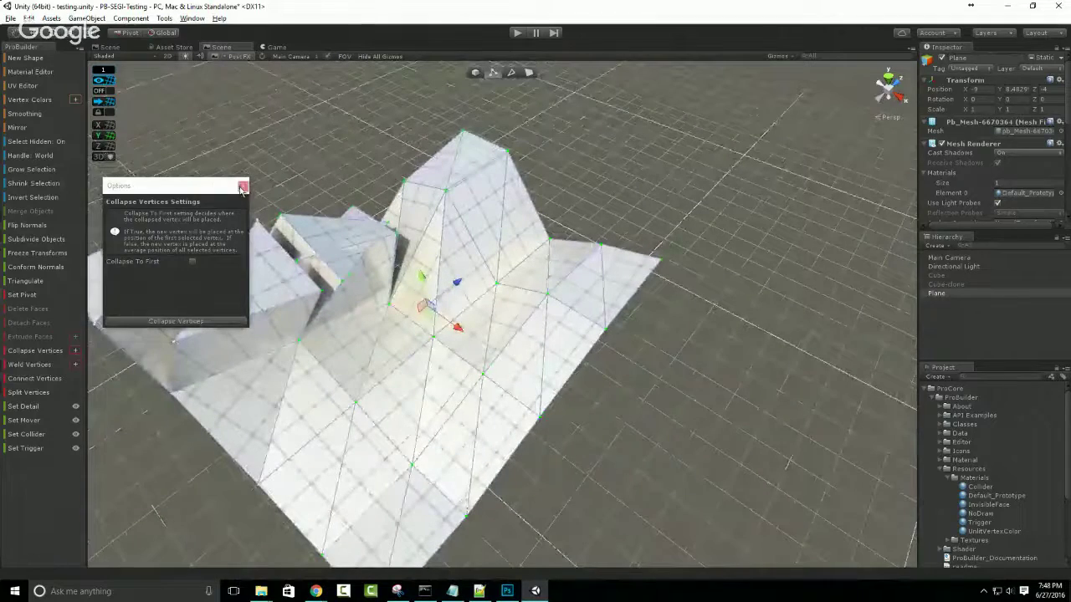
pyautogui.click(243, 184)
# Examine the Weld Distance setting in the Weld Vertices options, and close the options.
pyautogui.scroll(3, 420, 344)
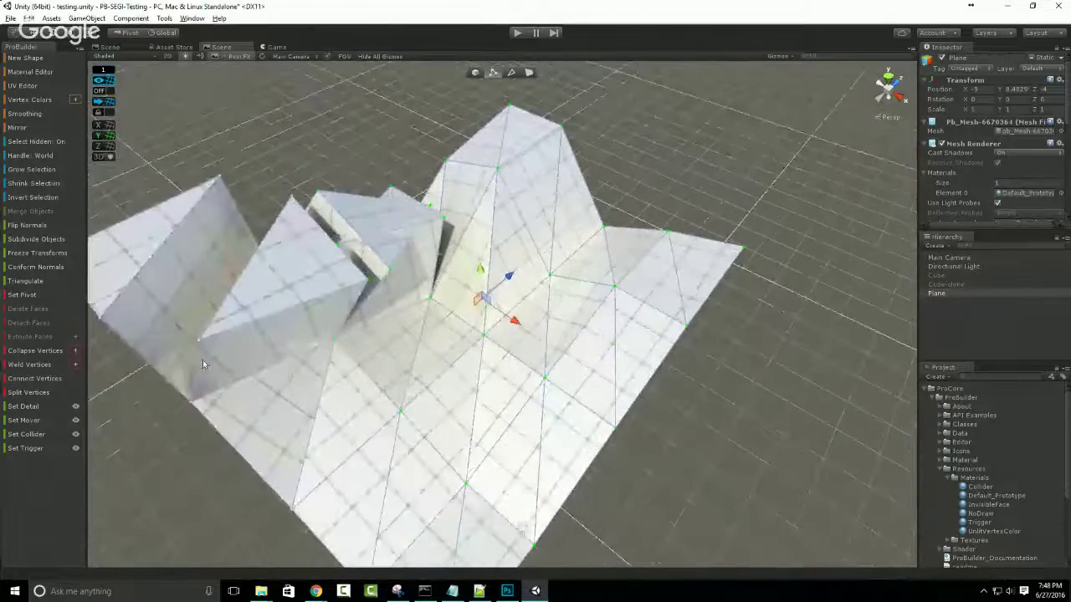
pyautogui.scroll(3, 418, 350)
pyautogui.scroll(3, 419, 350)
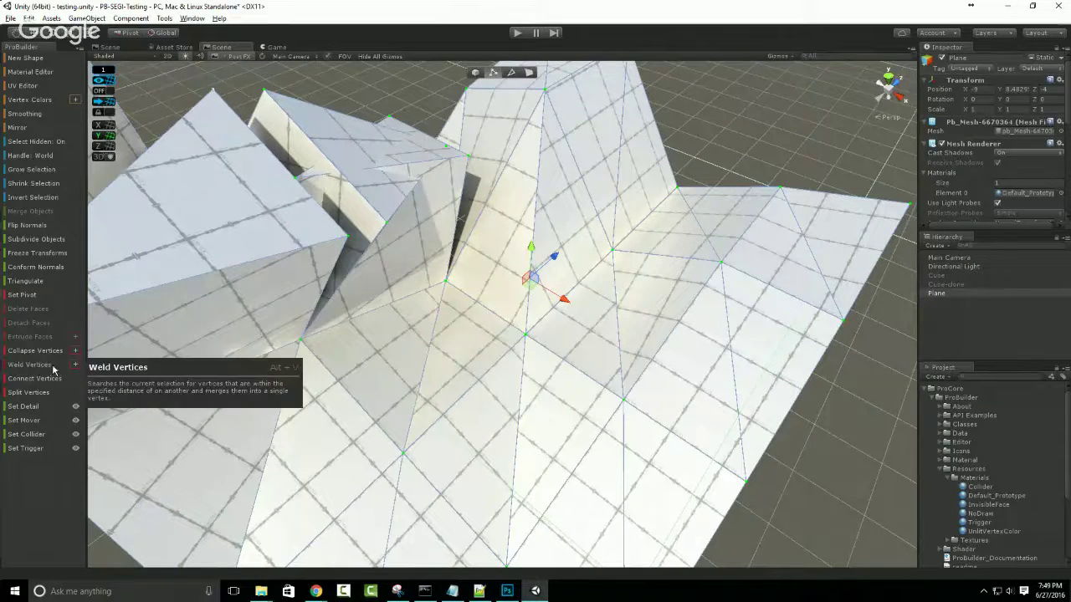
pyautogui.click(76, 367)
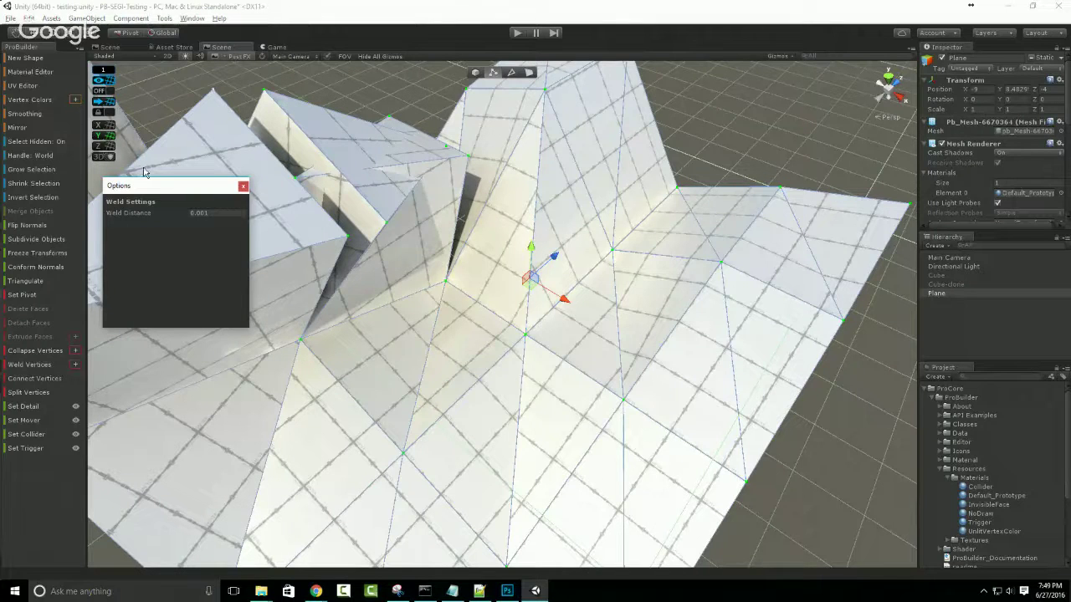
pyautogui.moveTo(151, 194); pyautogui.dragTo(207, 236)
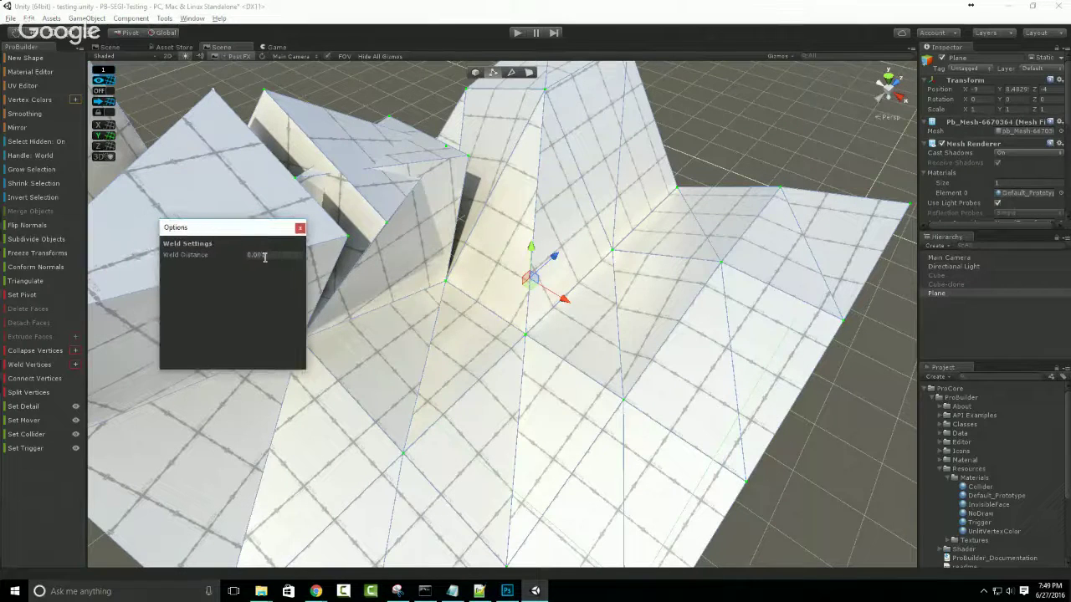
pyautogui.click(300, 228)
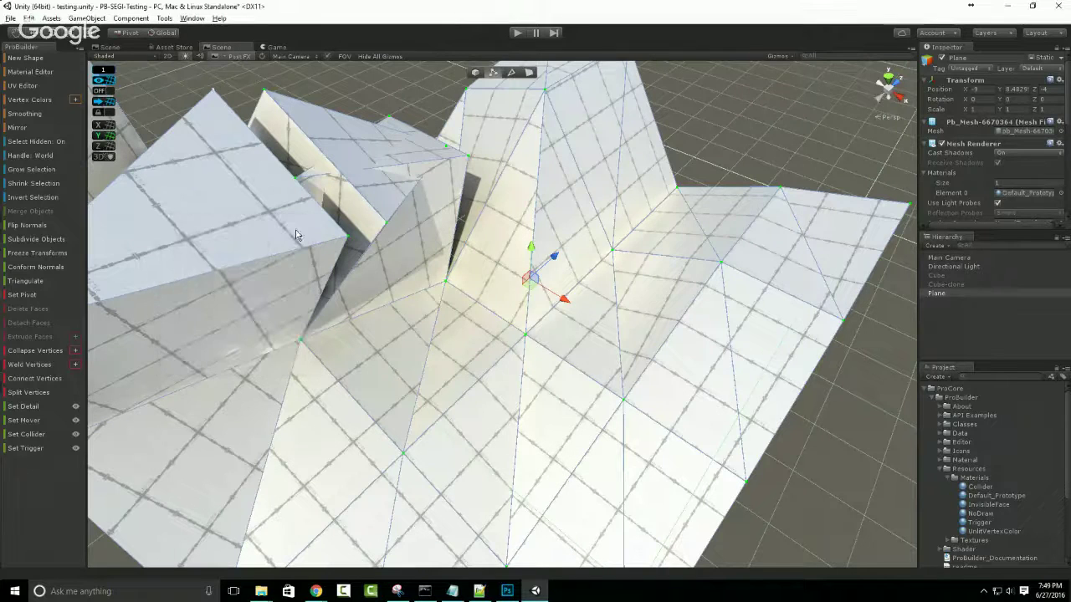
# Create a new cube in the empty area away from the terrain, and frame it in the view.
pyautogui.keyDown('alt'); pyautogui.moveTo(294, 232); pyautogui.dragTo(552, 285); pyautogui.keyUp('alt')
pyautogui.press('g')
pyautogui.scroll(3, 471, 270)
pyautogui.keyDown('alt'); pyautogui.moveTo(471, 270); pyautogui.dragTo(512, 347); pyautogui.keyUp('alt')
pyautogui.click(583, 327)
pyautogui.hotkey('ctrl', 'k')
pyautogui.press('f')
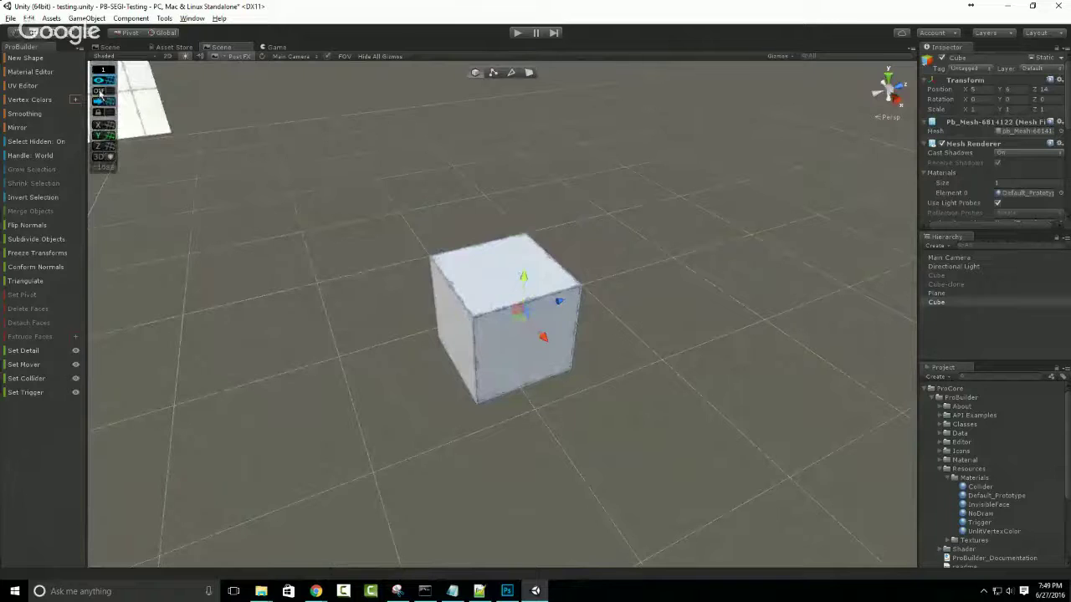
# With grid snapping on, duplicate the cube and raise the copy, leaving a gap about one cube high above the original.
pyautogui.keyDown('alt'); pyautogui.moveTo(142, 99); pyautogui.dragTo(492, 401); pyautogui.keyUp('alt')
pyautogui.hotkey('ctrl', 'd')
pyautogui.moveTo(460, 337); pyautogui.dragTo(456, 184)
pyautogui.keyDown('alt'); pyautogui.moveTo(468, 385); pyautogui.dragTo(431, 328); pyautogui.keyUp('alt')
pyautogui.scroll(3, 433, 331)
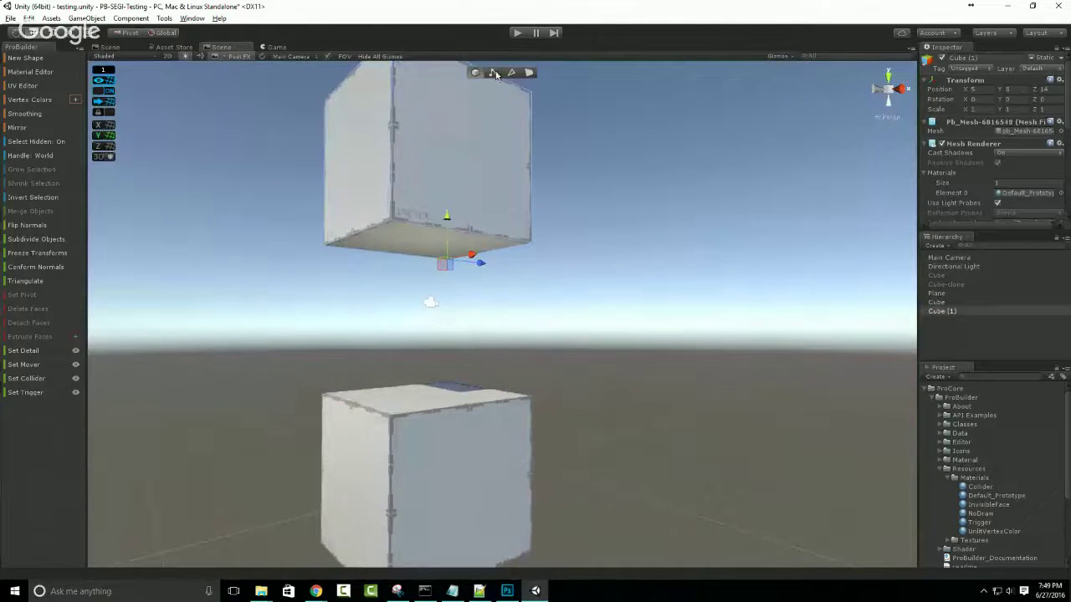
pyautogui.scroll(-3, 437, 425)
# Add the lower cube to the selection and merge the two cubes into one object.
pyautogui.click(454, 441)
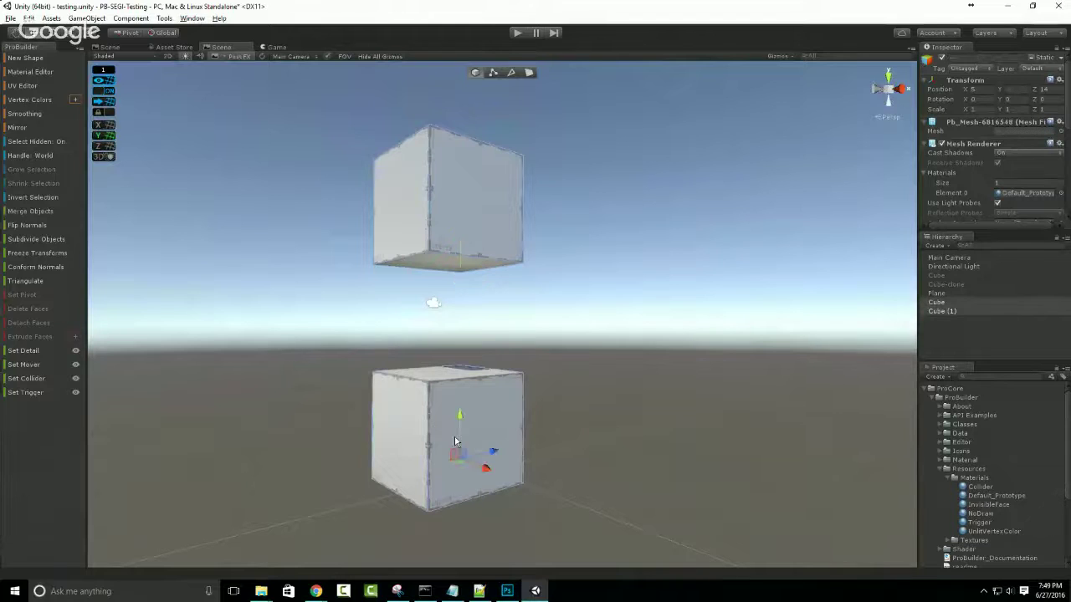
pyautogui.click(30, 211)
pyautogui.click(516, 316)
# Delete the two facing faces of the merged object: the lower cube's top and the upper cube's bottom.
pyautogui.click(523, 74)
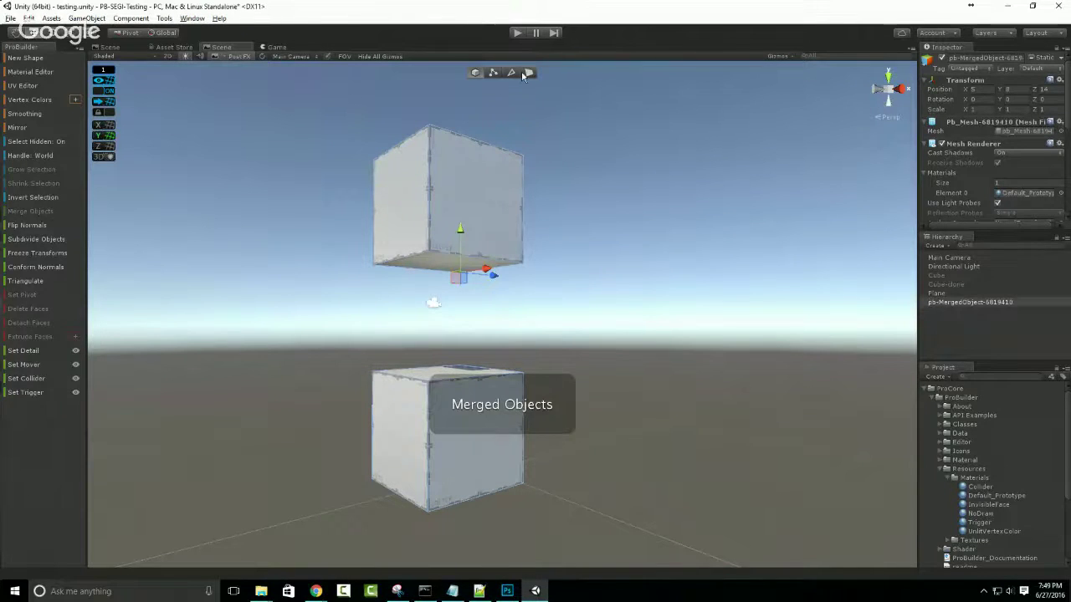
pyautogui.keyDown('alt'); pyautogui.moveTo(485, 288); pyautogui.dragTo(466, 373); pyautogui.keyUp('alt')
pyautogui.scroll(4, 464, 381)
pyautogui.click(458, 421)
pyautogui.keyDown('alt'); pyautogui.moveTo(459, 423); pyautogui.dragTo(513, 344); pyautogui.keyUp('alt')
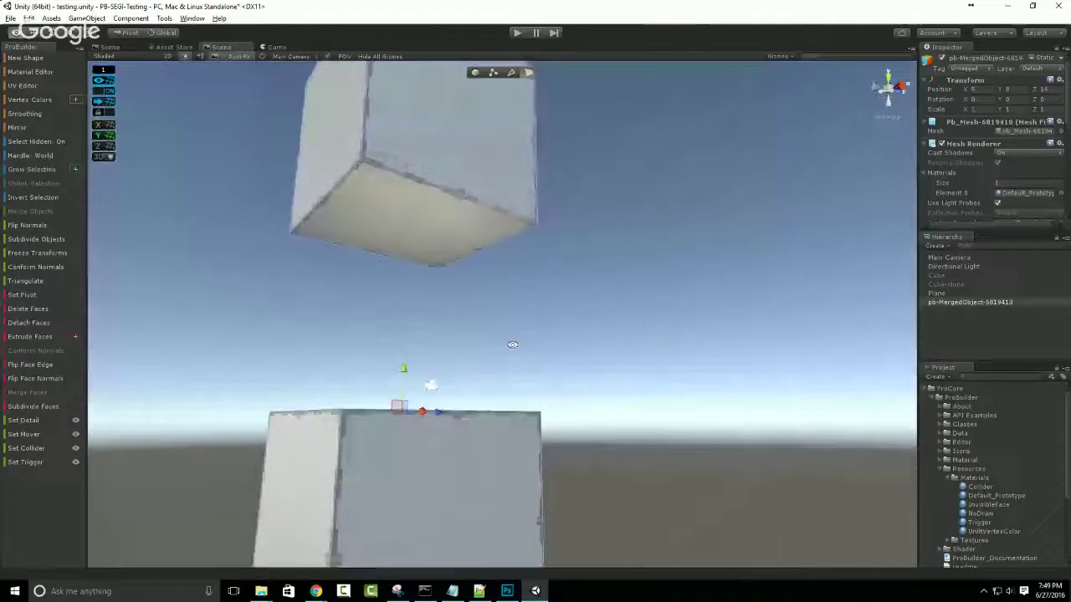
pyautogui.click(402, 222)
pyautogui.press('Delete')
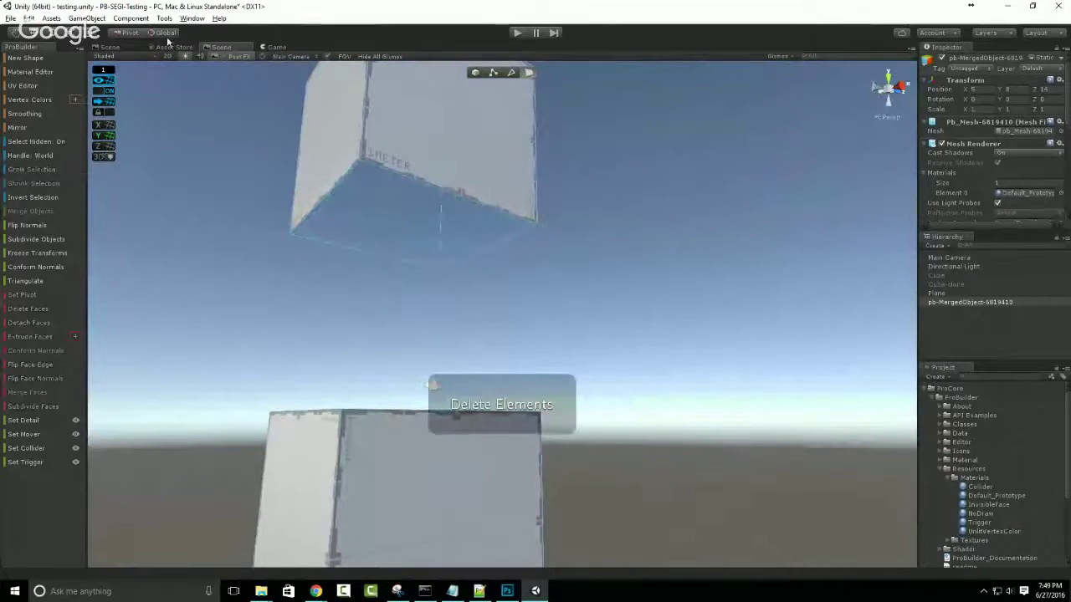
# Switch to edge editing, try selecting the lower cube's open rim, and turn grid snapping off.
pyautogui.press('g')
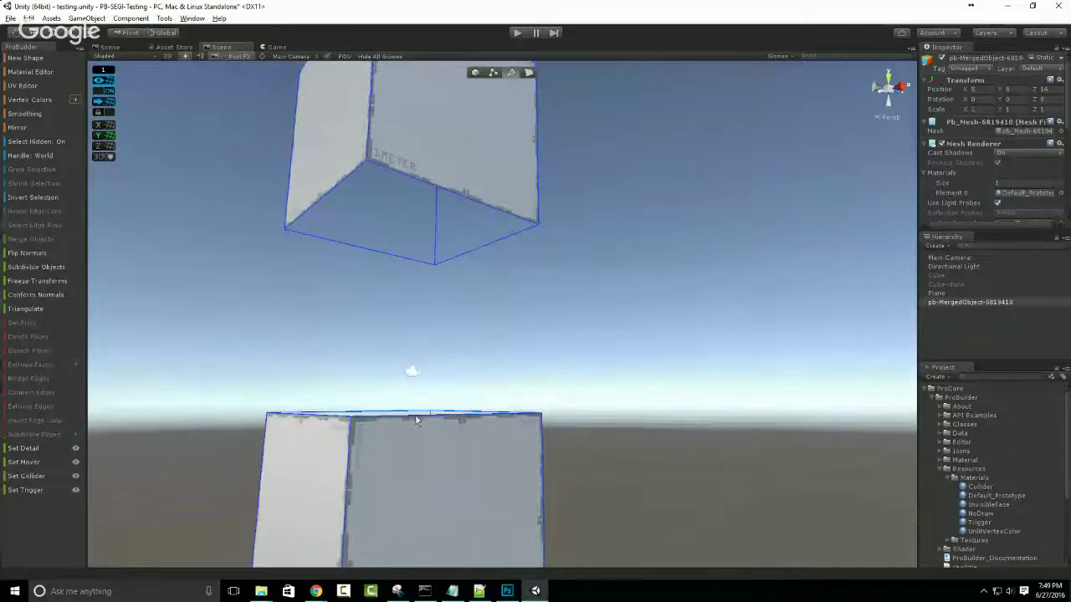
pyautogui.press('h')
pyautogui.keyDown('alt'); pyautogui.moveTo(617, 440); pyautogui.dragTo(478, 442); pyautogui.keyUp('alt')
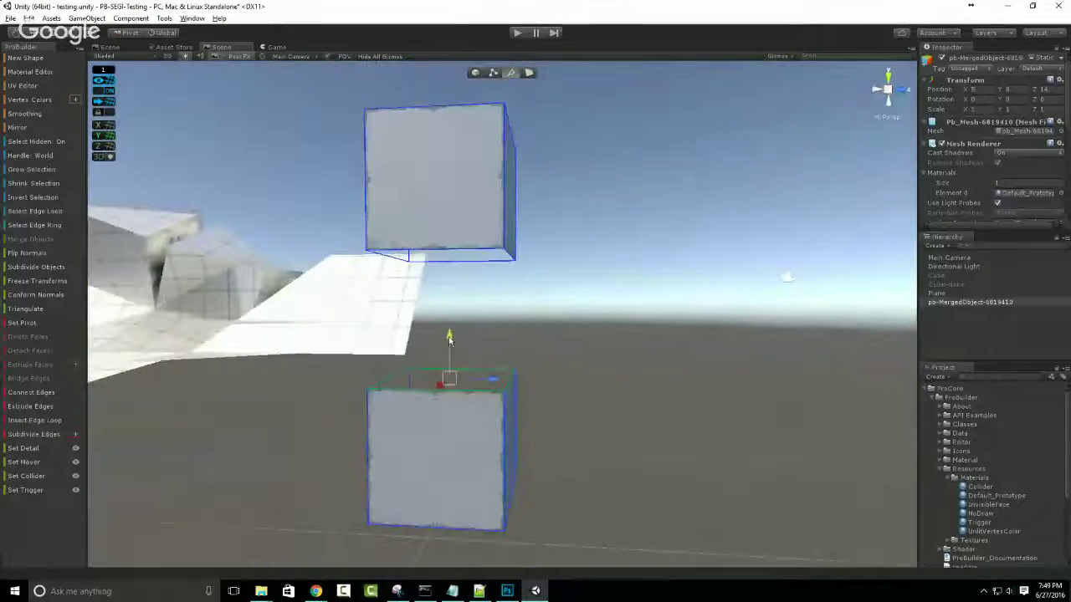
pyautogui.click(394, 358)
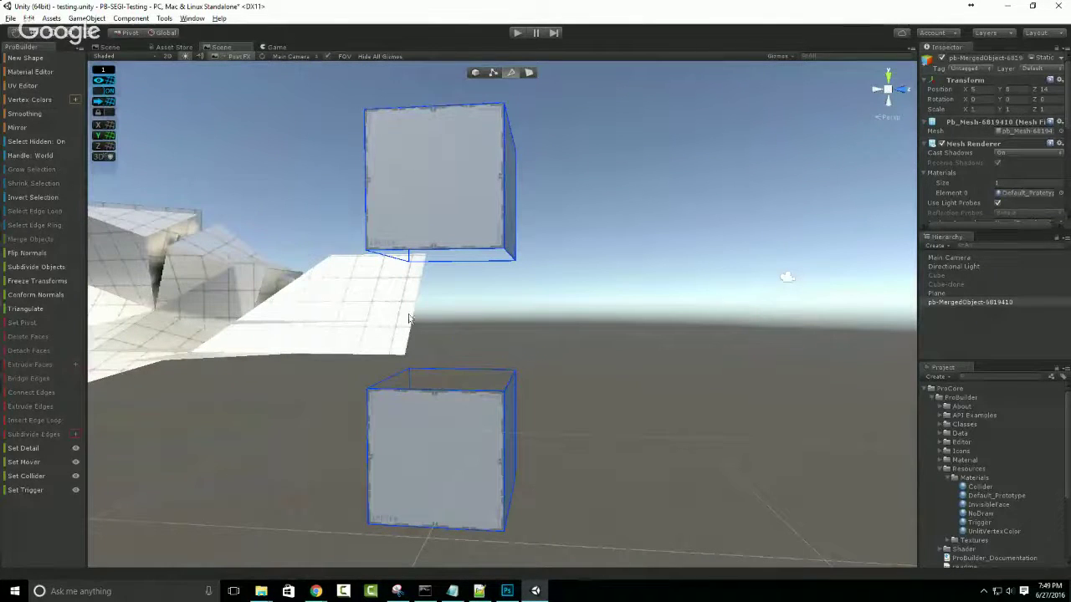
pyautogui.keyDown('alt'); pyautogui.moveTo(395, 358); pyautogui.dragTo(368, 335); pyautogui.keyUp('alt')
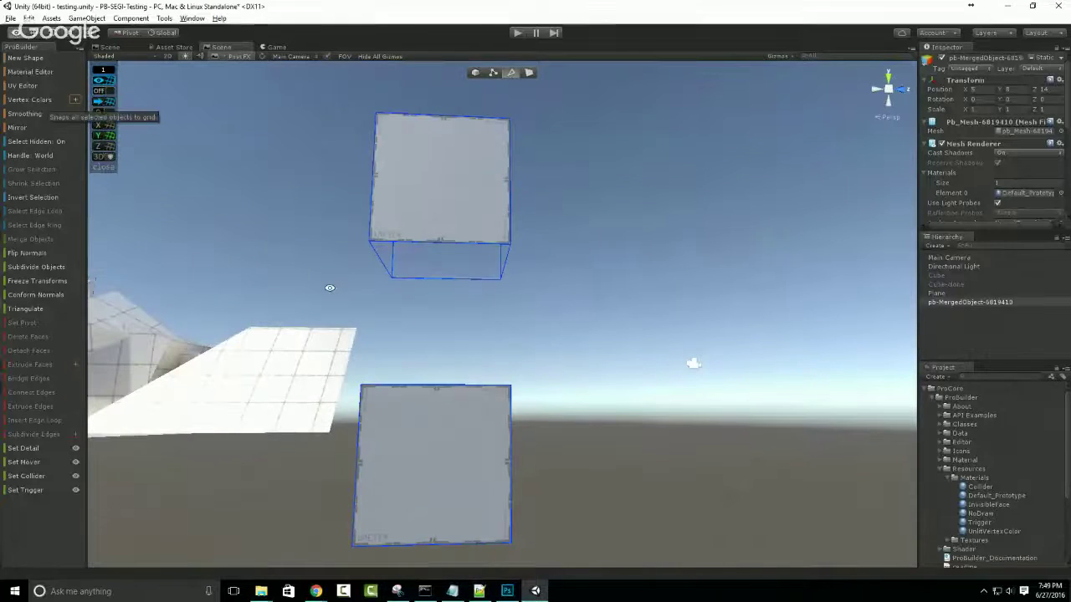
# Extrude the lower cube's open rim edges upward to meet the upper cube's open bottom rim.
pyautogui.click(435, 384)
pyautogui.keyDown('alt'); pyautogui.moveTo(435, 384); pyautogui.dragTo(439, 217); pyautogui.keyUp('alt')
pyautogui.press('f')
pyautogui.scroll(-2, 445, 406)
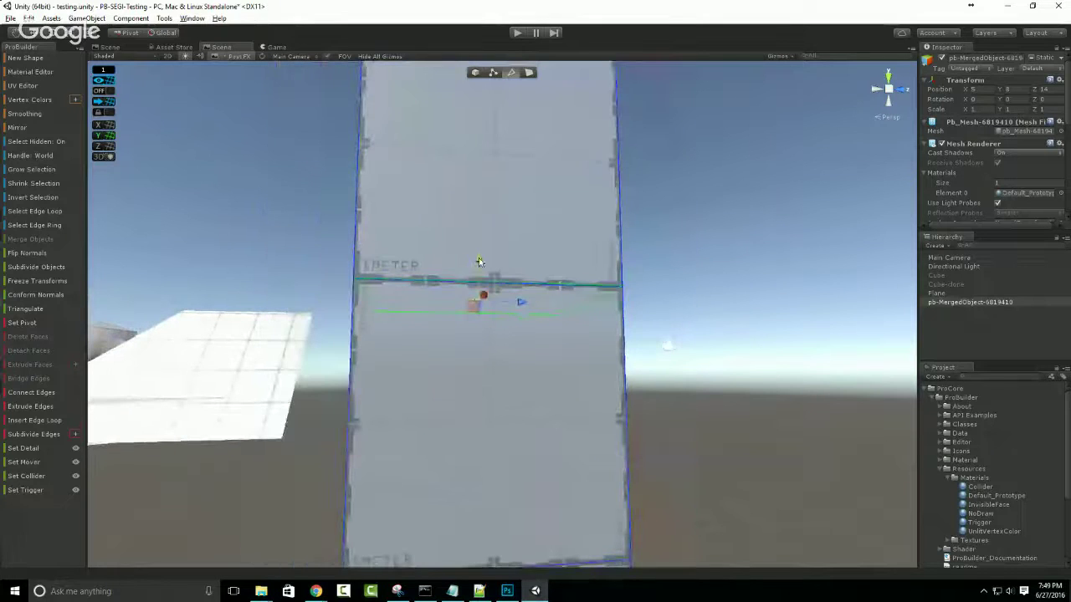
pyautogui.moveTo(482, 279); pyautogui.dragTo(479, 261)
# Switch to vertex editing with the vertices selected along the seam between the extruded rim and the upper cube, and inspect the seam.
pyautogui.keyDown('alt'); pyautogui.moveTo(368, 393); pyautogui.dragTo(465, 408); pyautogui.keyUp('alt')
pyautogui.click(494, 73)
pyautogui.scroll(-3, 403, 261)
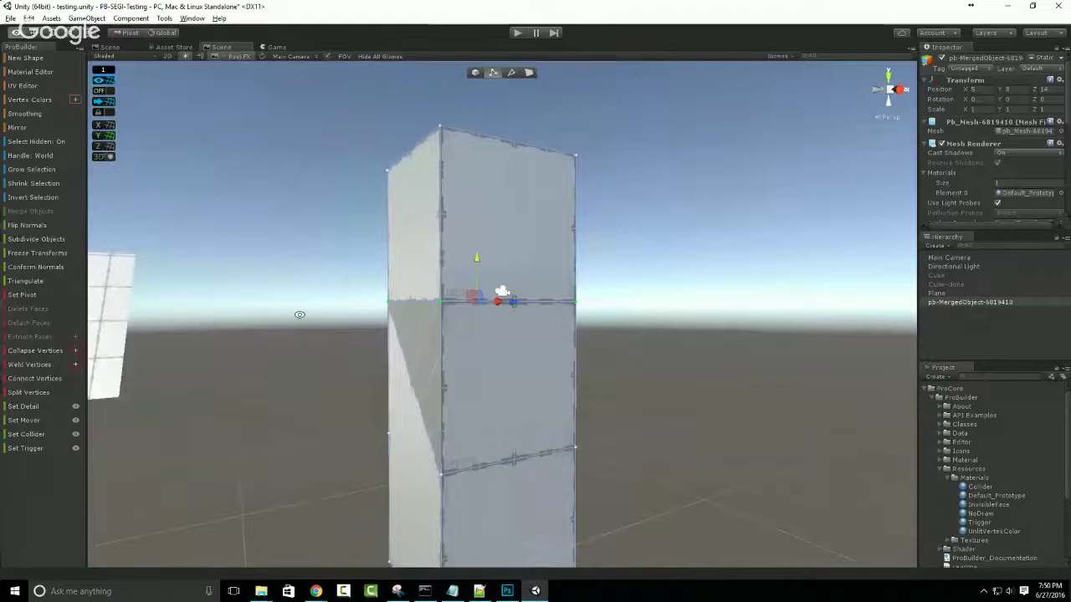
pyautogui.keyDown('alt'); pyautogui.moveTo(299, 312); pyautogui.dragTo(265, 274); pyautogui.keyUp('alt')
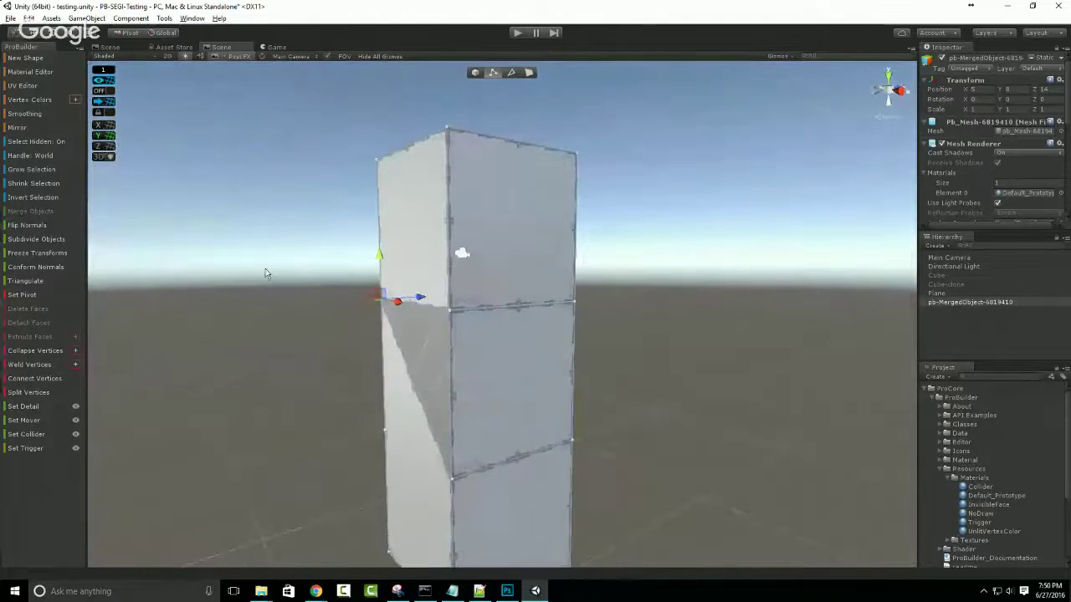
pyautogui.keyDown('alt'); pyautogui.moveTo(744, 357); pyautogui.dragTo(561, 315); pyautogui.keyUp('alt')
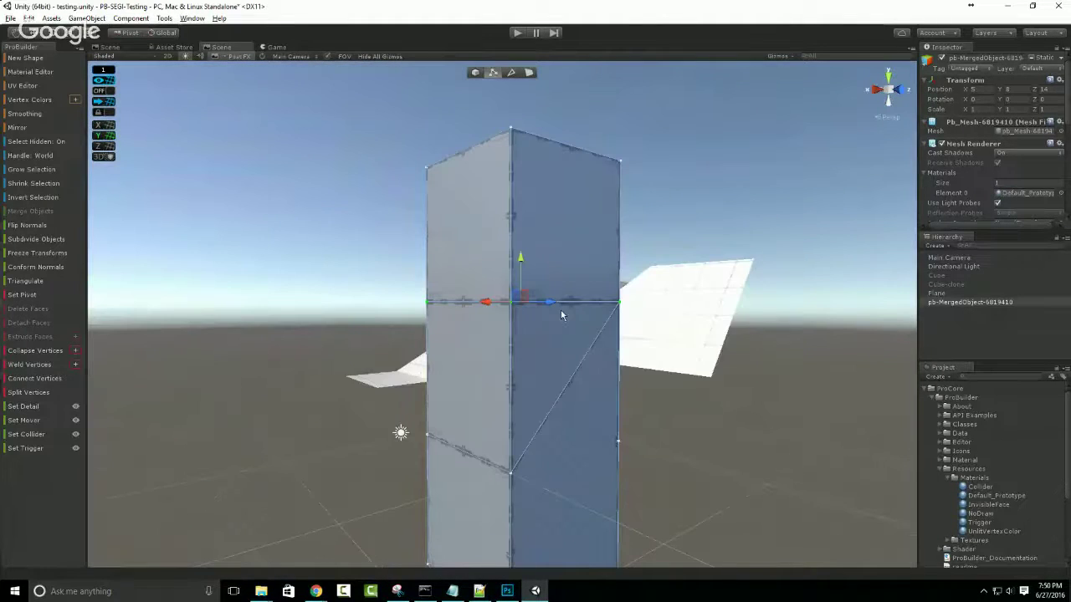
# Weld the four selected vertices along the upper seam of the merged column.
pyautogui.hotkey('alt', 'v')
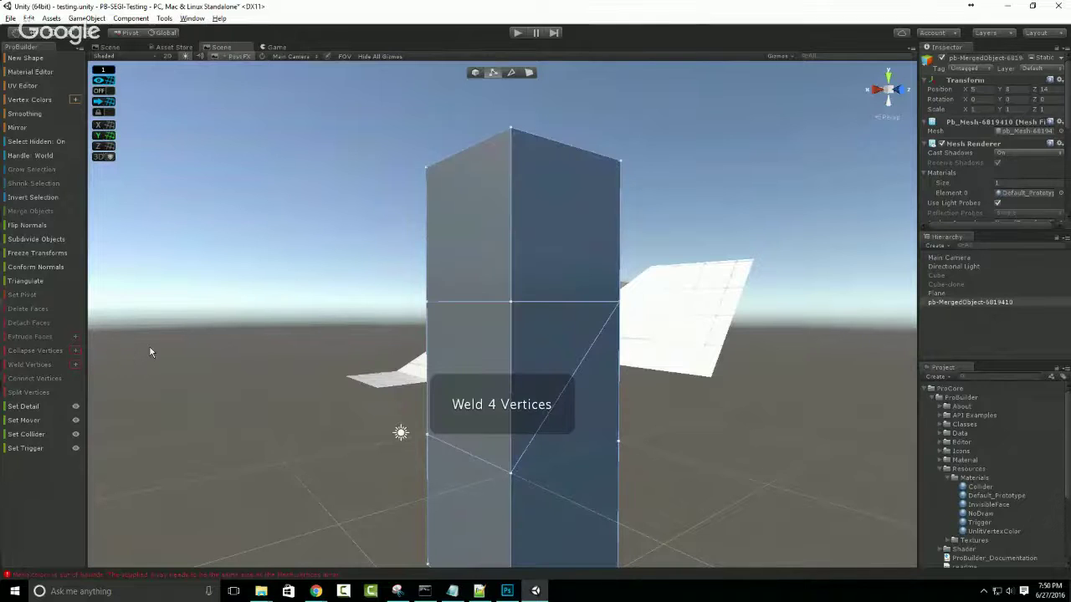
pyautogui.keyDown('alt'); pyautogui.moveTo(151, 352); pyautogui.dragTo(622, 286); pyautogui.keyUp('alt')
pyautogui.hotkey('ctrl', 'z')
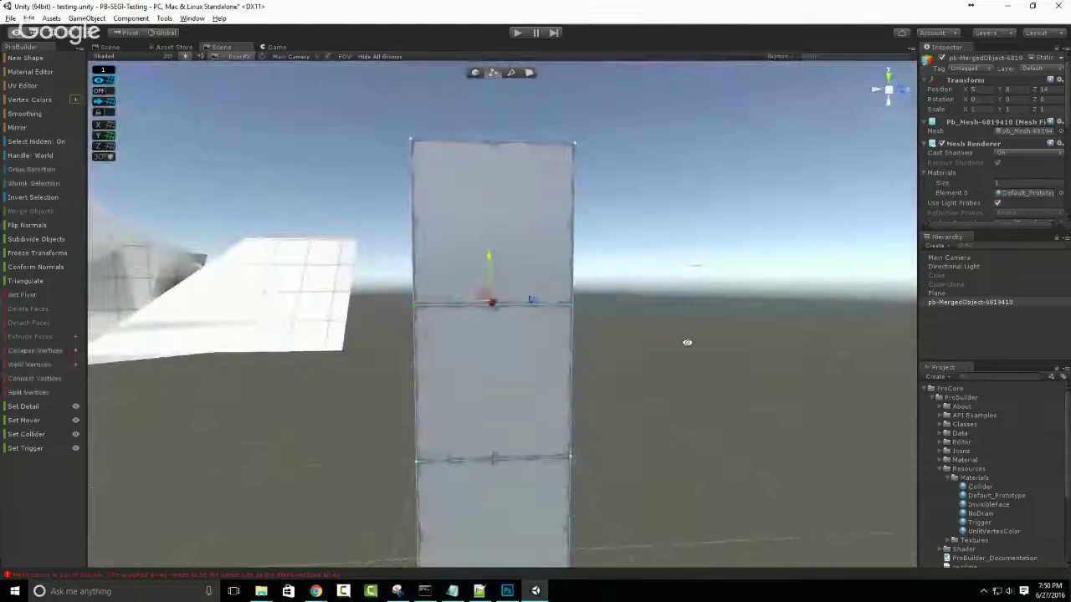
pyautogui.keyDown('alt'); pyautogui.moveTo(688, 342); pyautogui.dragTo(116, 347); pyautogui.keyUp('alt')
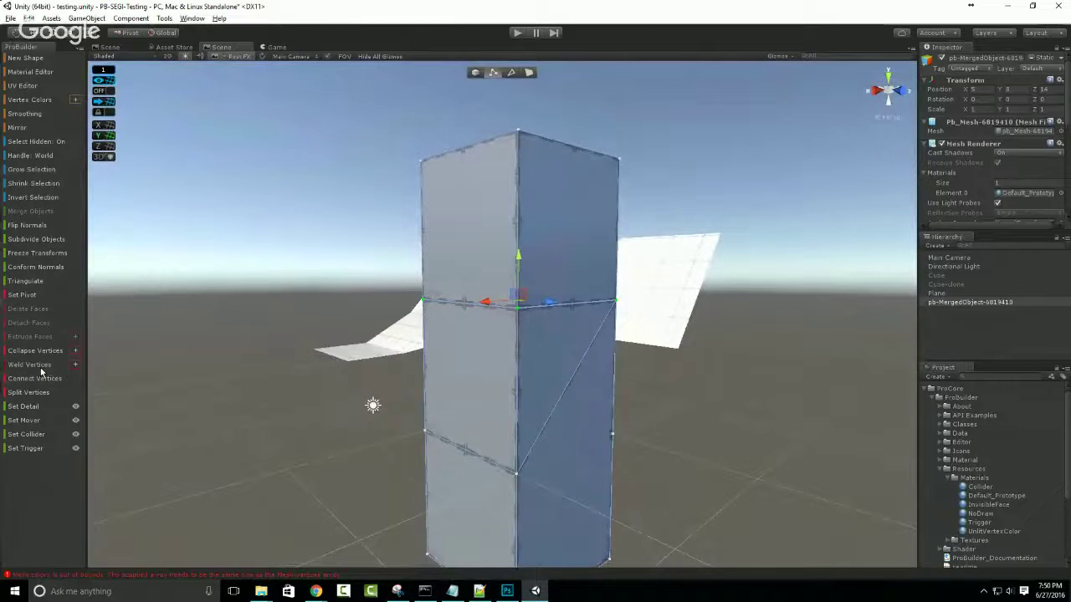
pyautogui.click(40, 366)
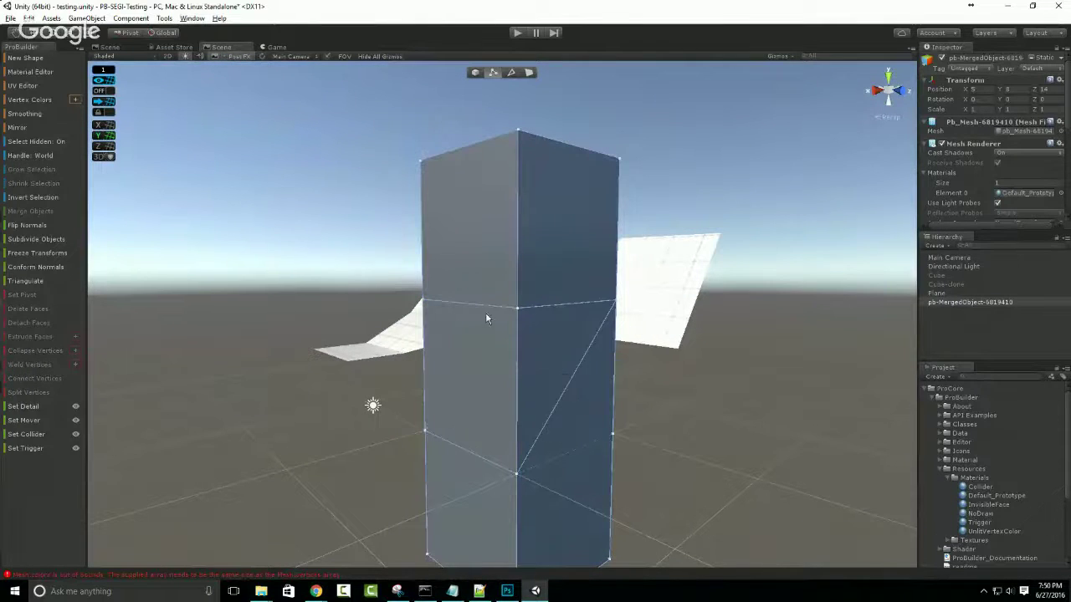
# Move two of the welded corner vertices on the column's upper seam to test the weld.
pyautogui.keyDown('alt'); pyautogui.moveTo(485, 365); pyautogui.dragTo(516, 407); pyautogui.keyUp('alt')
pyautogui.click(531, 329)
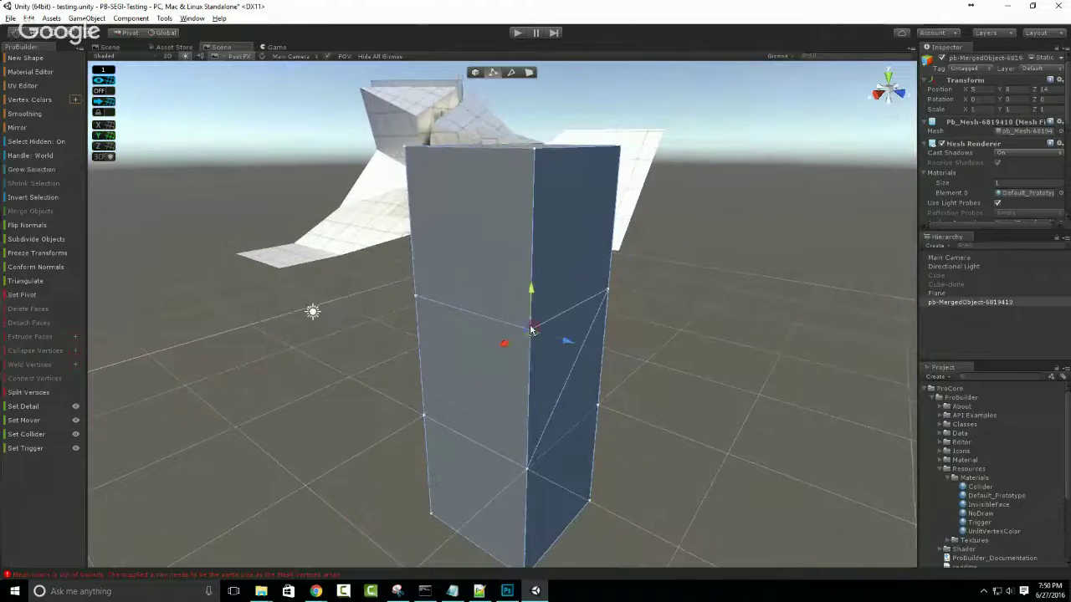
pyautogui.moveTo(532, 341); pyautogui.dragTo(549, 355)
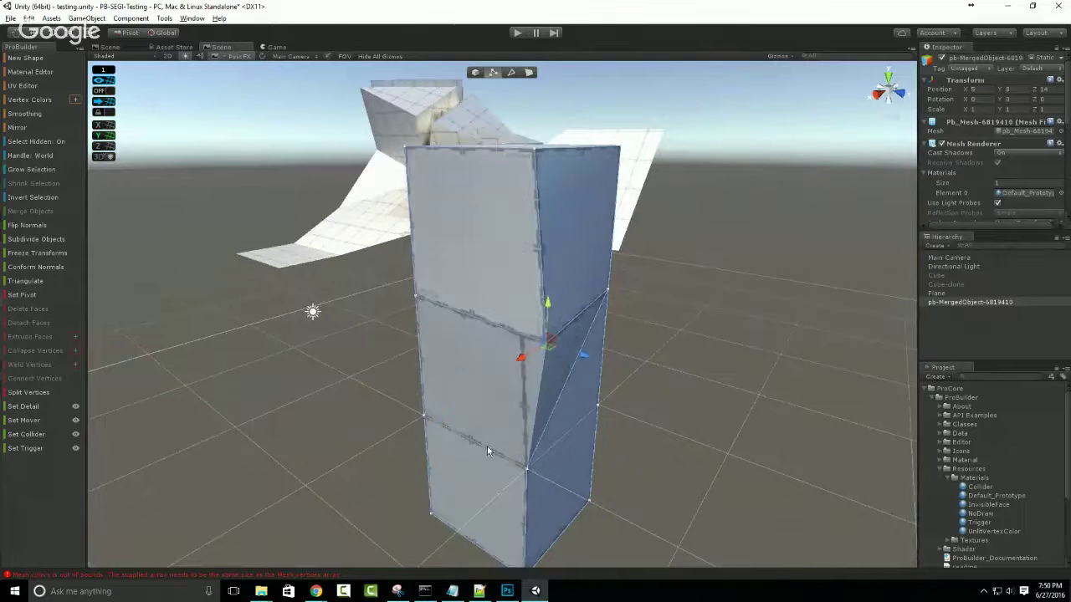
pyautogui.keyDown('alt'); pyautogui.moveTo(489, 448); pyautogui.dragTo(382, 462); pyautogui.keyUp('alt')
pyautogui.click(368, 337)
pyautogui.moveTo(376, 367); pyautogui.dragTo(318, 379)
pyautogui.keyDown('alt'); pyautogui.moveTo(456, 418); pyautogui.dragTo(599, 370); pyautogui.keyUp('alt')
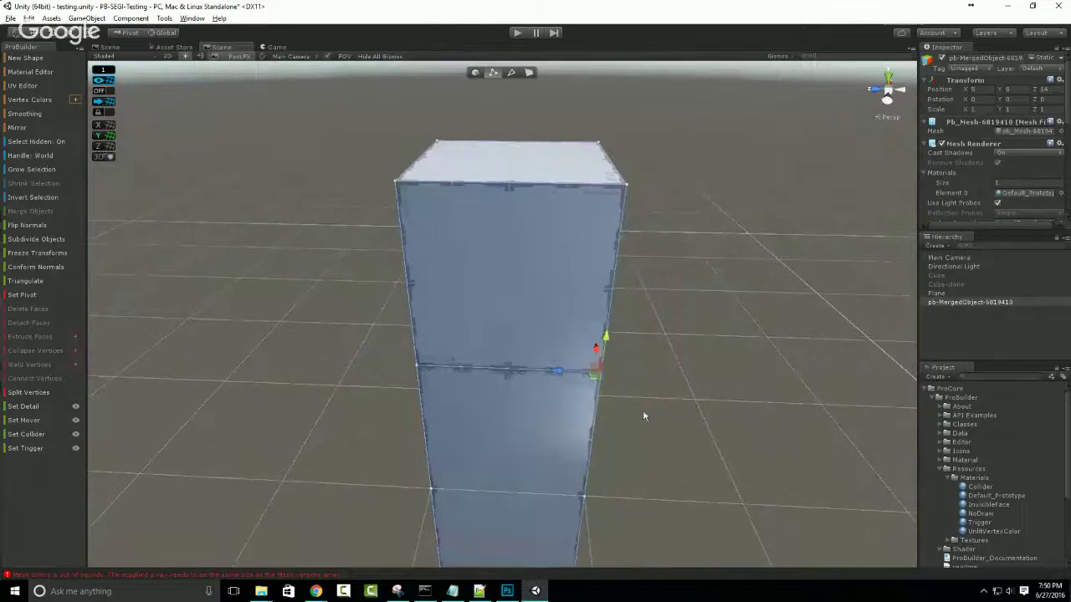
pyautogui.keyDown('alt'); pyautogui.moveTo(644, 416); pyautogui.dragTo(337, 394); pyautogui.keyUp('alt')
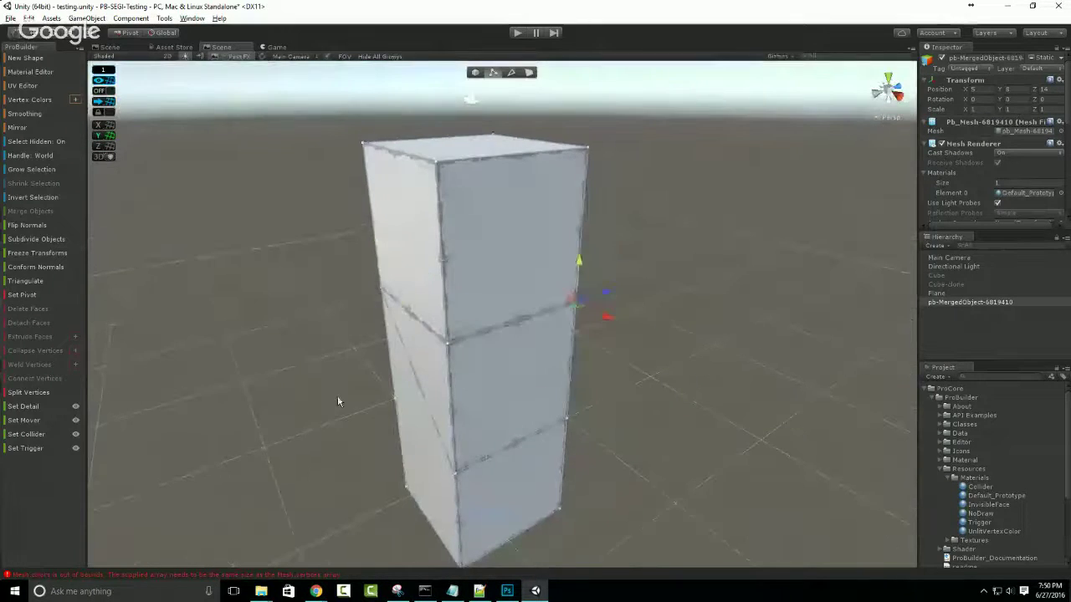
# Select all of the column's vertices and try to weld them.
pyautogui.scroll(-5, 338, 400)
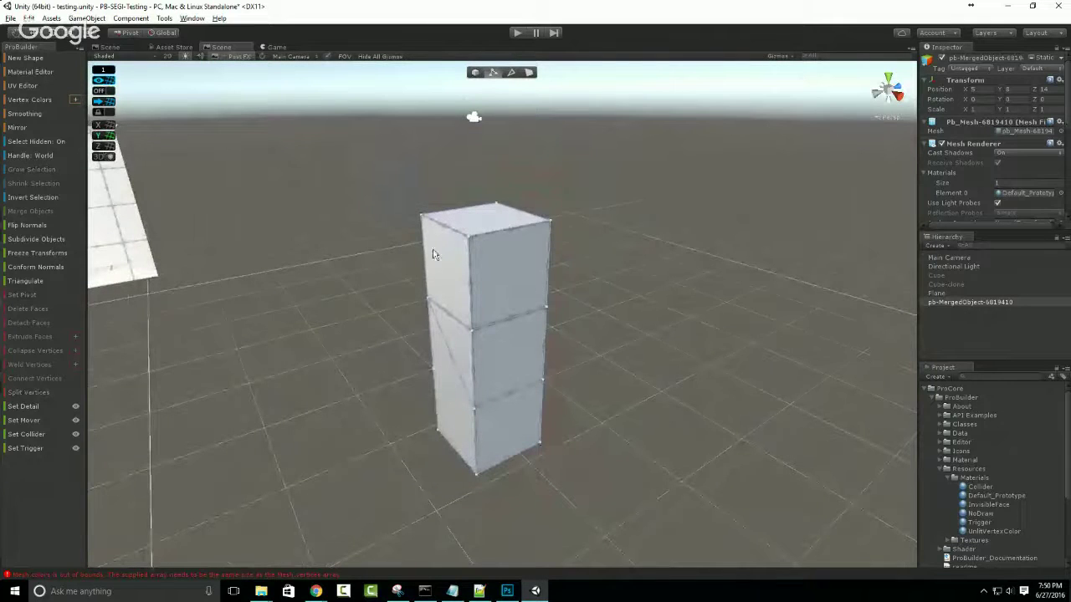
pyautogui.hotkey('alt', 'v')
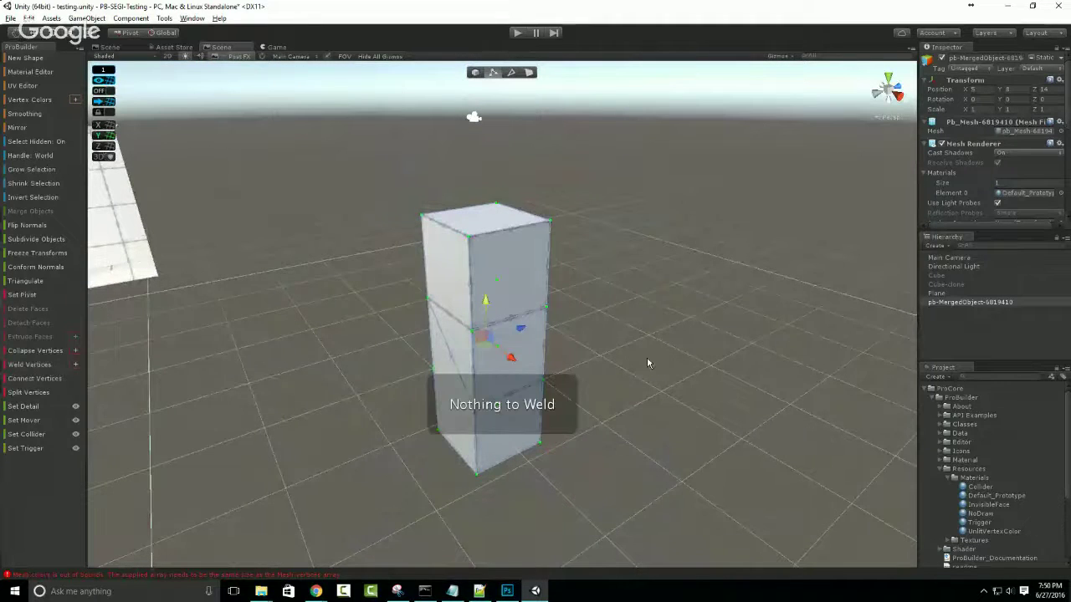
pyautogui.scroll(3, 526, 436)
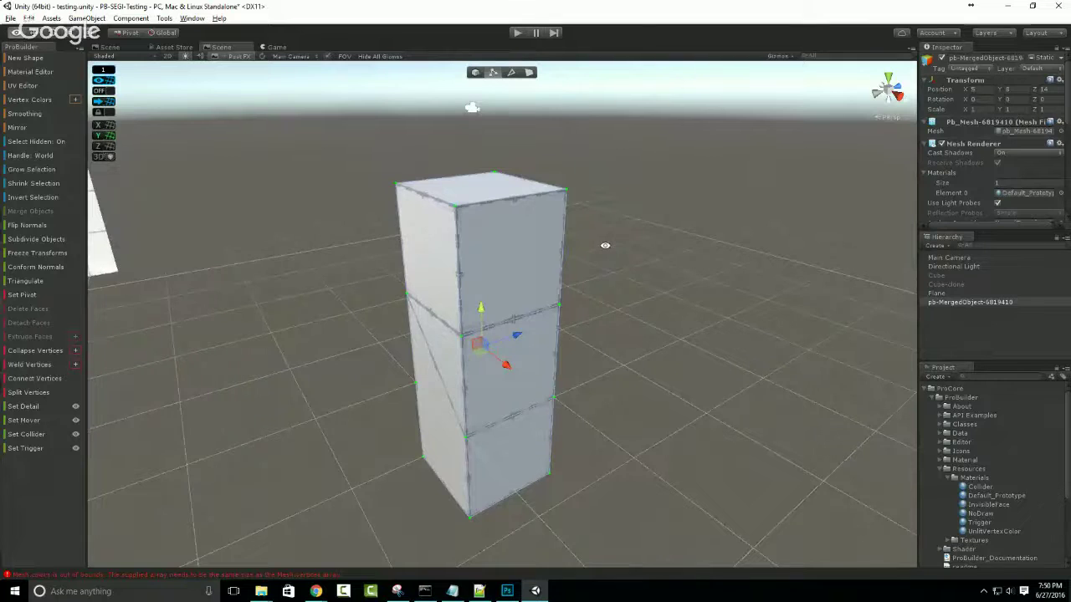
pyautogui.hotkey('ctrl', 'z')
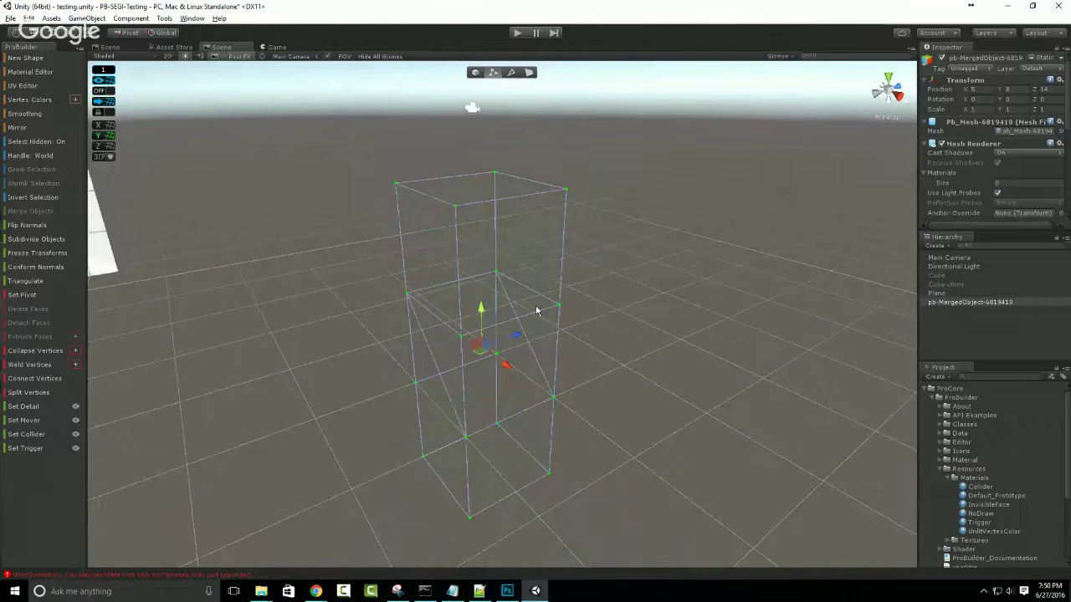
pyautogui.hotkey('ctrl', 'y')
# Return to object-level editing and delete the merged column.
pyautogui.scroll(-5, 326, 382)
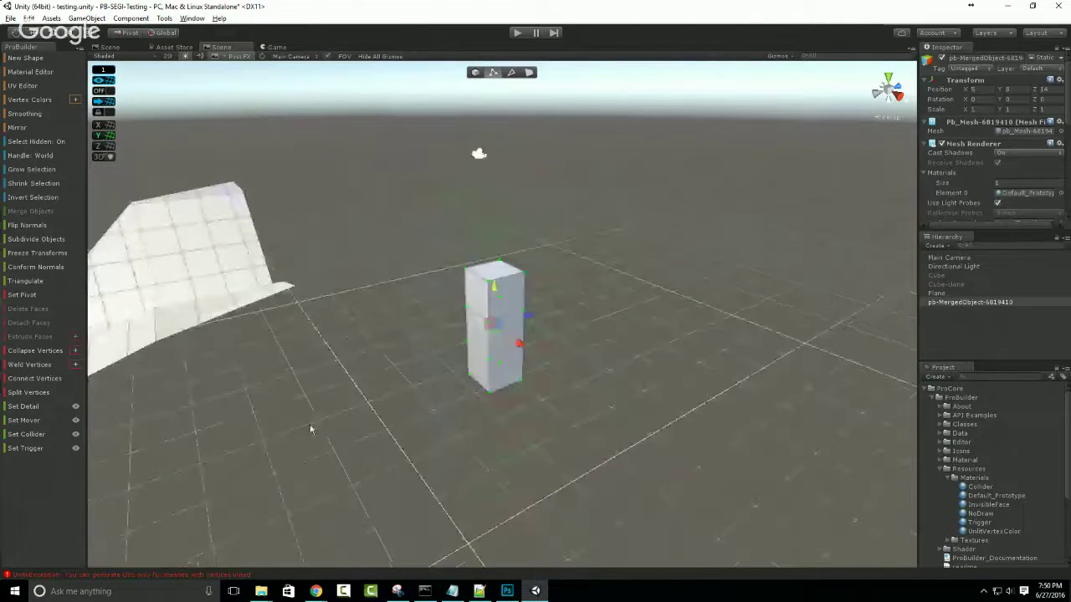
pyautogui.keyDown('alt'); pyautogui.moveTo(310, 430); pyautogui.dragTo(288, 416); pyautogui.keyUp('alt')
pyautogui.moveTo(288, 412); pyautogui.dragTo(423, 395, button='middle')
pyautogui.press('Escape')
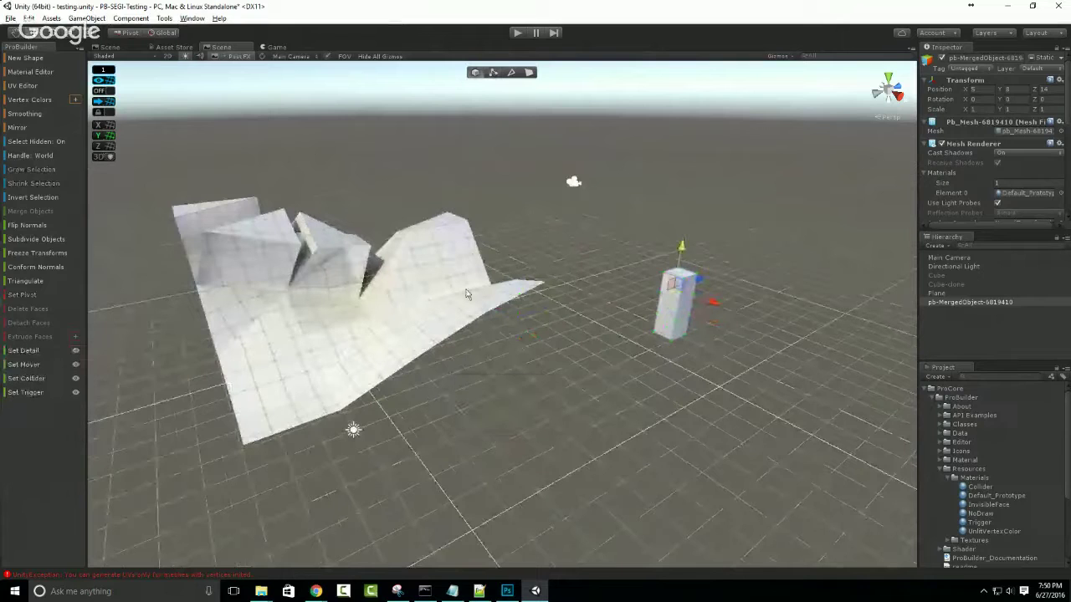
pyautogui.click(492, 74)
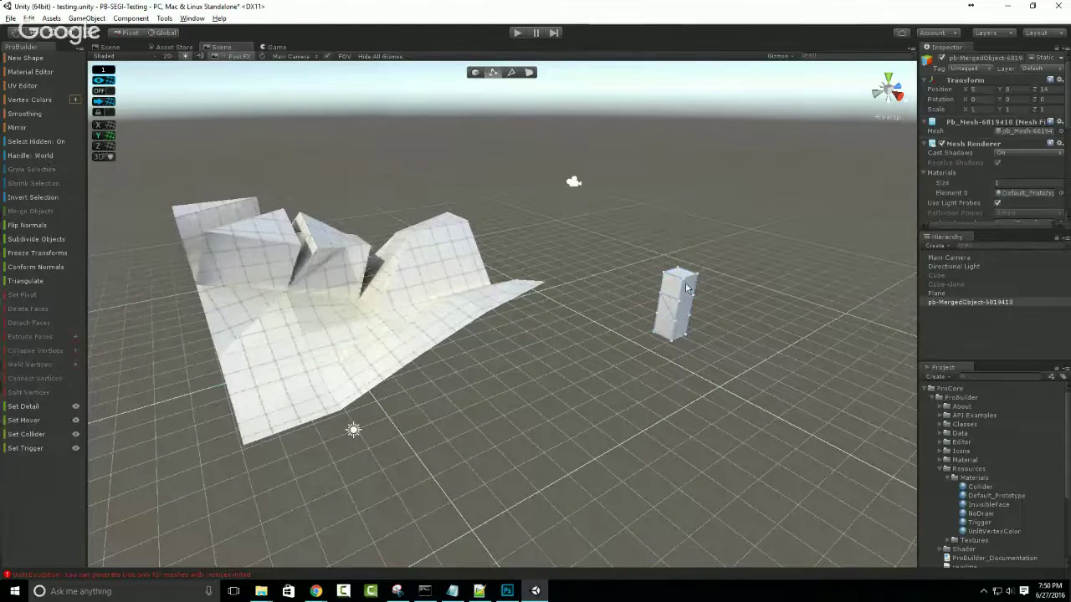
pyautogui.moveTo(669, 330); pyautogui.dragTo(590, 397, button='middle')
pyautogui.scroll(5, 444, 425)
pyautogui.press('Escape')
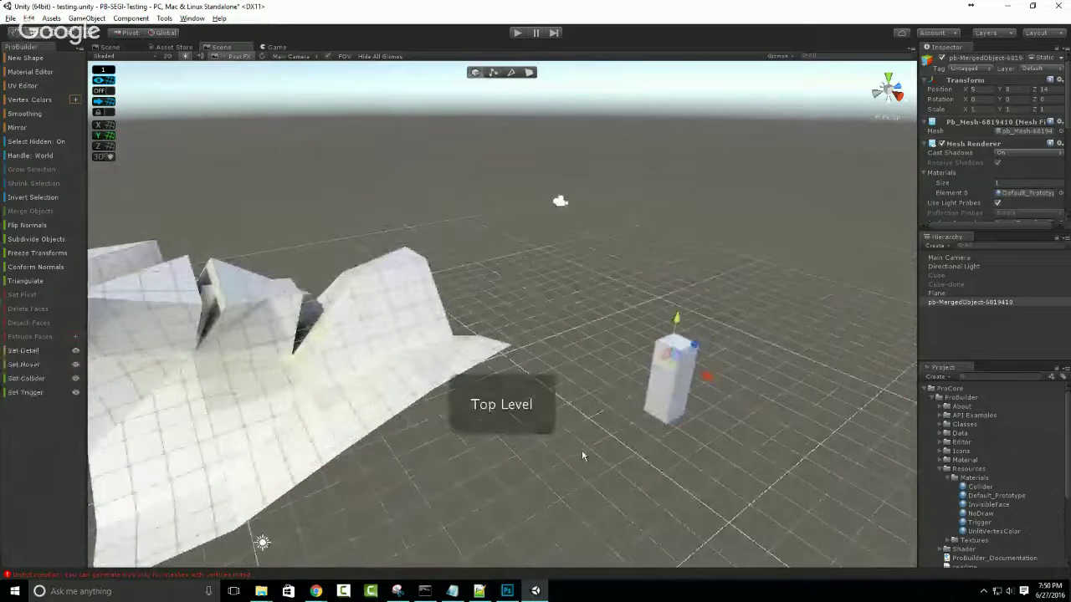
pyautogui.press('Delete')
# Examine the mesh of the sculpted plane, leaving nothing selected.
pyautogui.moveTo(422, 452); pyautogui.dragTo(571, 327, button='middle')
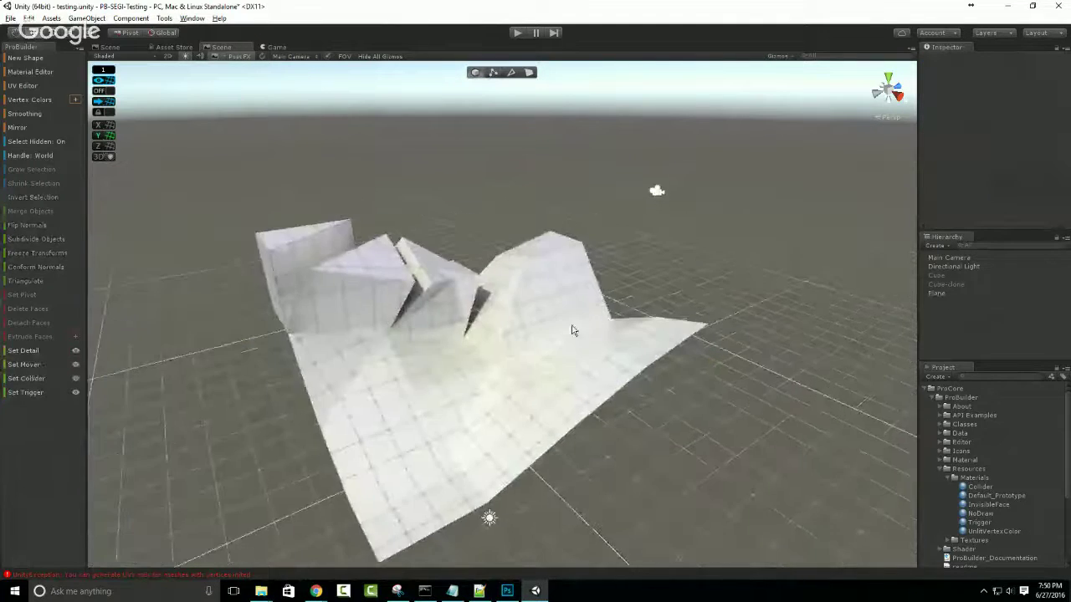
pyautogui.click(447, 376)
pyautogui.scroll(5, 446, 376)
pyautogui.keyDown('alt'); pyautogui.moveTo(432, 444); pyautogui.dragTo(641, 443); pyautogui.keyUp('alt')
pyautogui.moveTo(627, 444); pyautogui.dragTo(584, 367, button='middle')
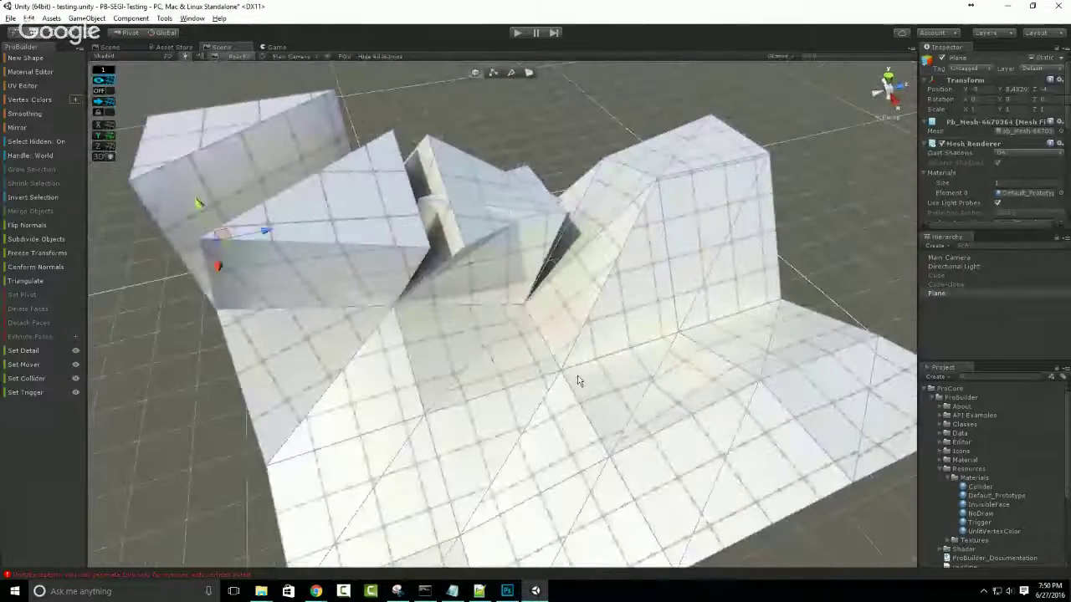
pyautogui.scroll(-5, 577, 376)
pyautogui.moveTo(897, 383); pyautogui.dragTo(672, 386, button='middle')
pyautogui.click(672, 385)
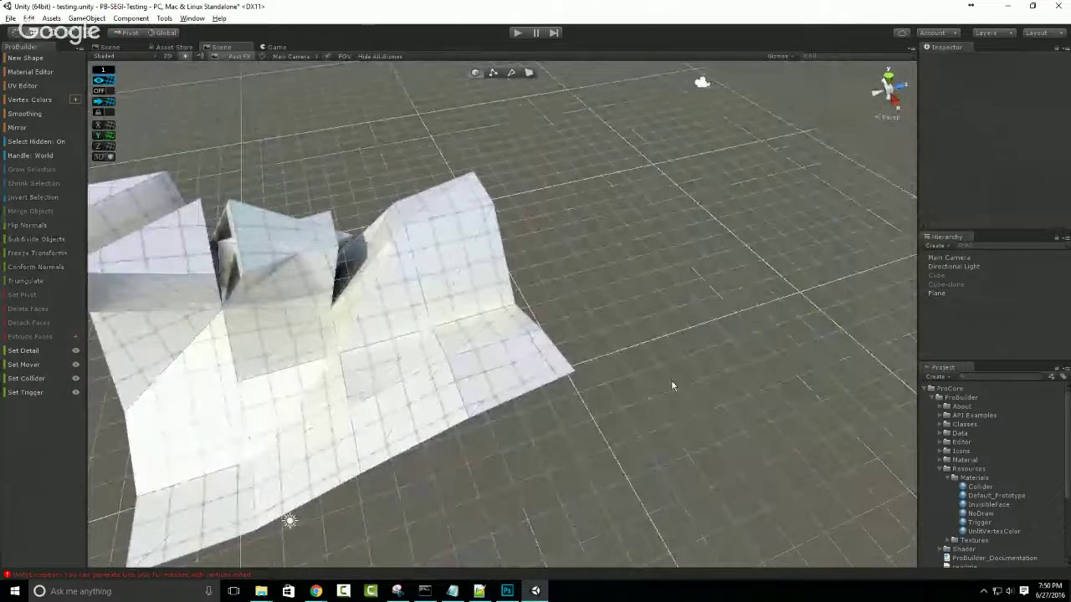
# Create a new cube and move it onto open ground away from the sculpted plane.
pyautogui.hotkey('ctrl', 'k')
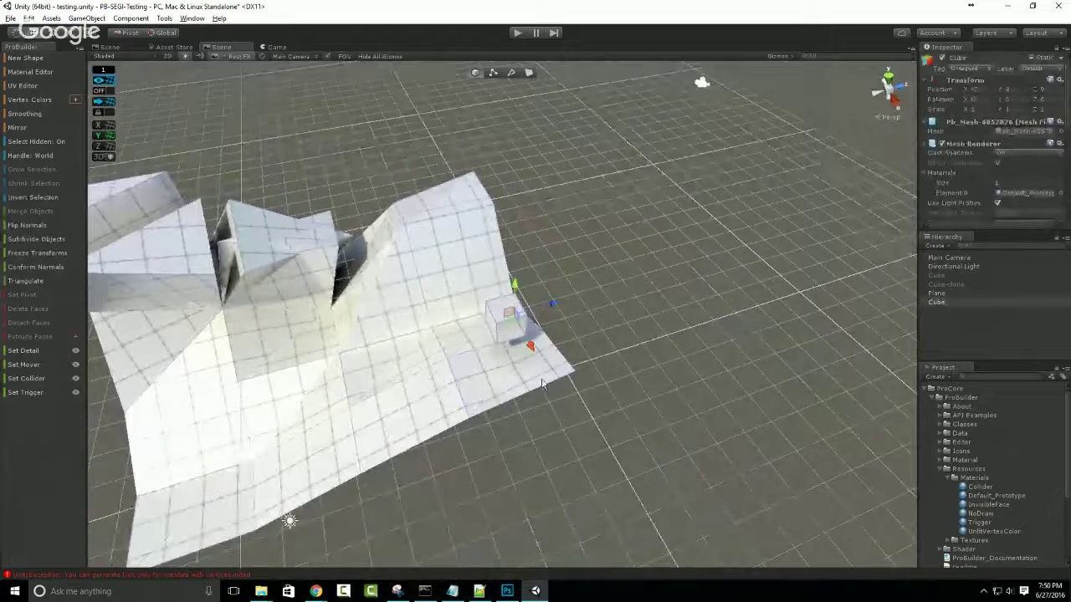
pyautogui.moveTo(510, 321); pyautogui.dragTo(650, 286)
pyautogui.press('f')
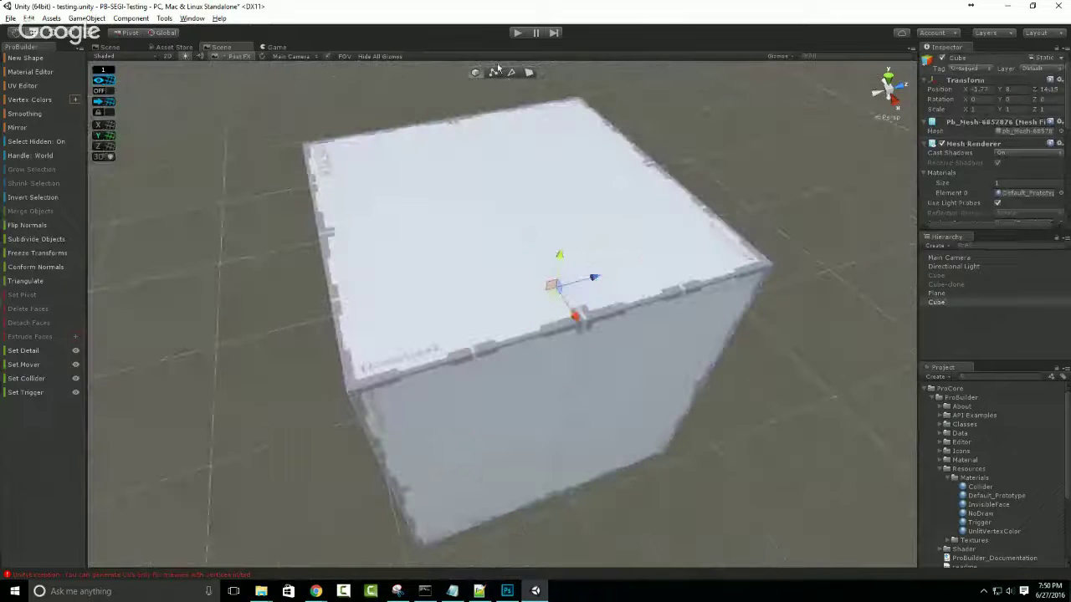
# Connect two diagonally opposite vertices on the cube's top face.
pyautogui.click(493, 73)
pyautogui.scroll(-5, 516, 227)
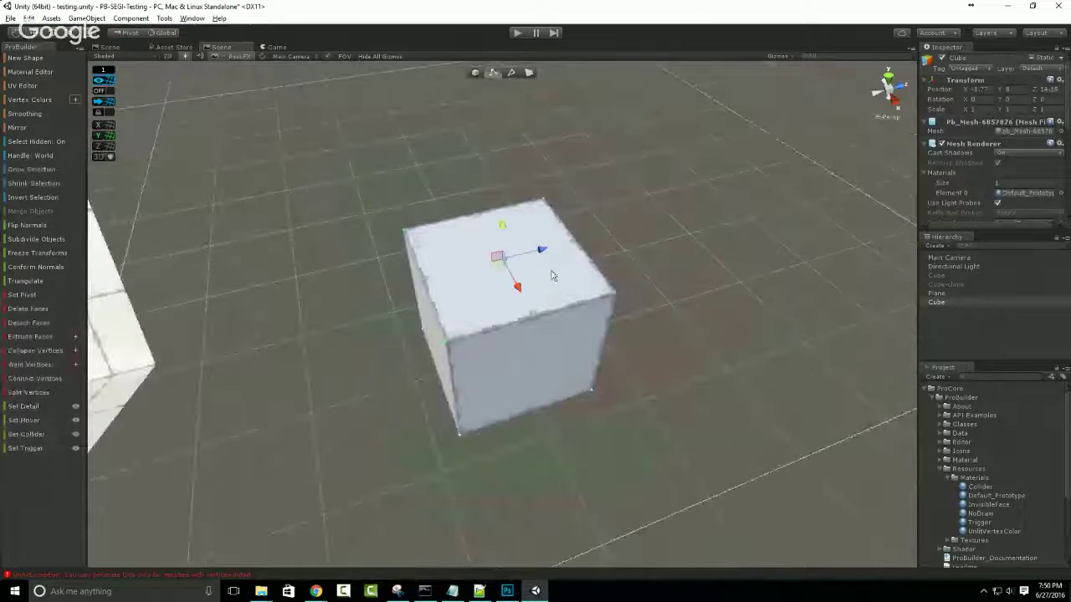
pyautogui.click(531, 202)
pyautogui.keyDown('shift'); pyautogui.click(459, 331); pyautogui.keyUp('shift')
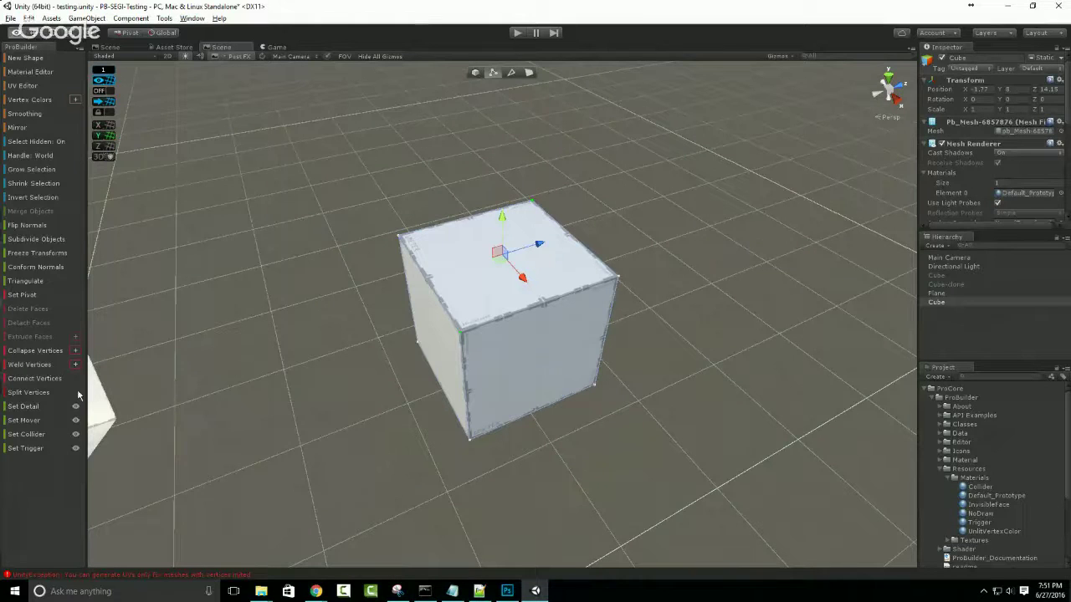
pyautogui.click(38, 377)
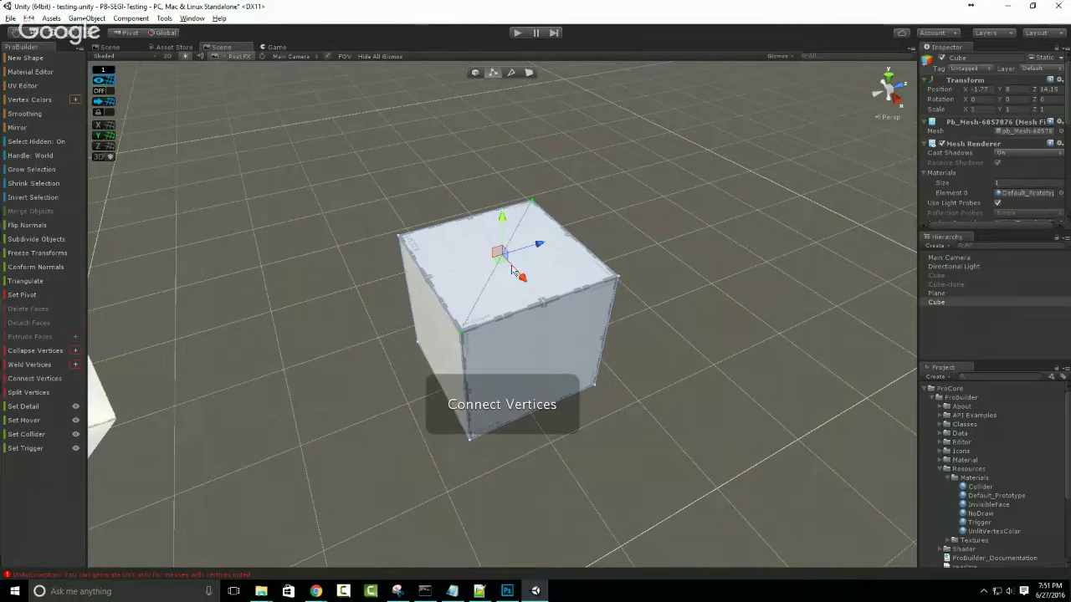
# Split the vertex at one end of the diagonal edge on the cube's top face.
pyautogui.keyDown('alt'); pyautogui.moveTo(602, 389); pyautogui.dragTo(604, 285); pyautogui.keyUp('alt')
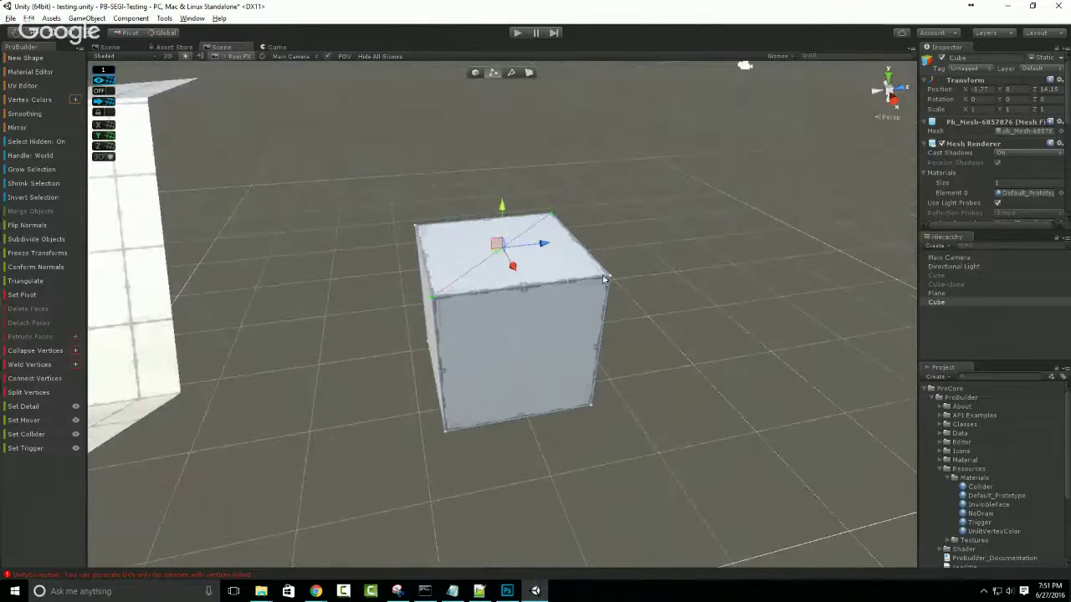
pyautogui.click(506, 404)
pyautogui.keyDown('alt'); pyautogui.moveTo(506, 404); pyautogui.dragTo(631, 339); pyautogui.keyUp('alt')
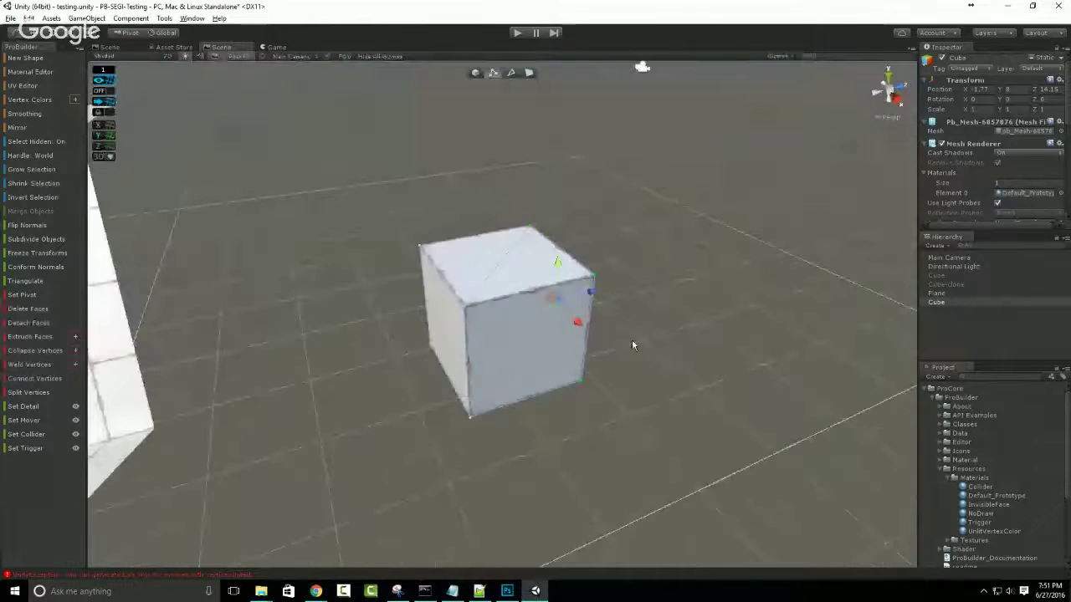
pyautogui.keyDown('alt'); pyautogui.moveTo(509, 328); pyautogui.dragTo(528, 316); pyautogui.keyUp('alt')
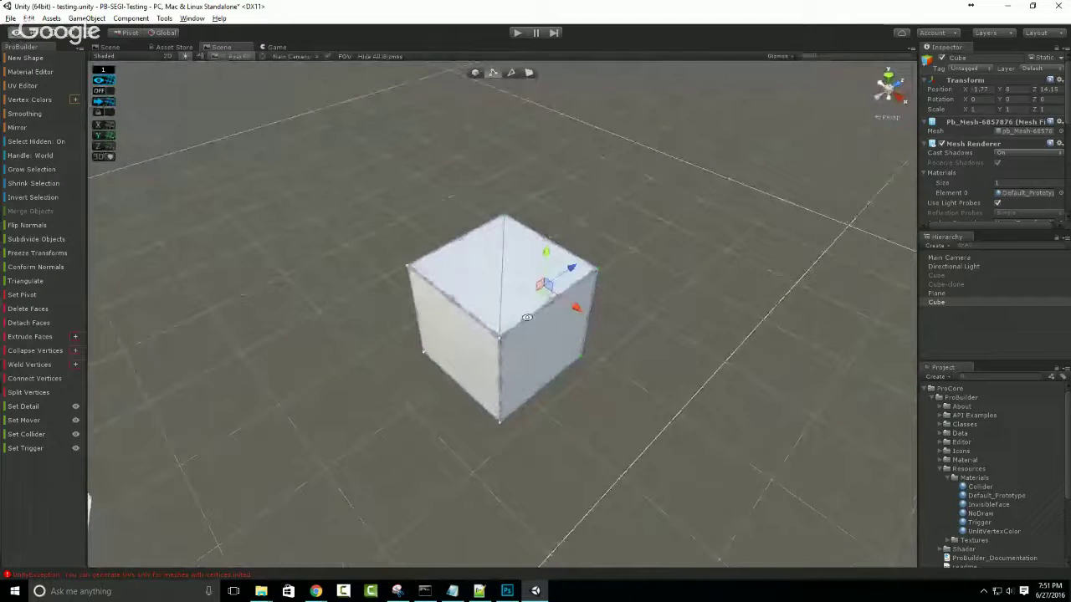
pyautogui.click(508, 216)
pyautogui.keyDown('alt'); pyautogui.moveTo(714, 293); pyautogui.dragTo(502, 360); pyautogui.keyUp('alt')
pyautogui.click(28, 393)
pyautogui.keyDown('alt'); pyautogui.moveTo(190, 407); pyautogui.dragTo(490, 375); pyautogui.keyUp('alt')
pyautogui.scroll(5, 510, 351)
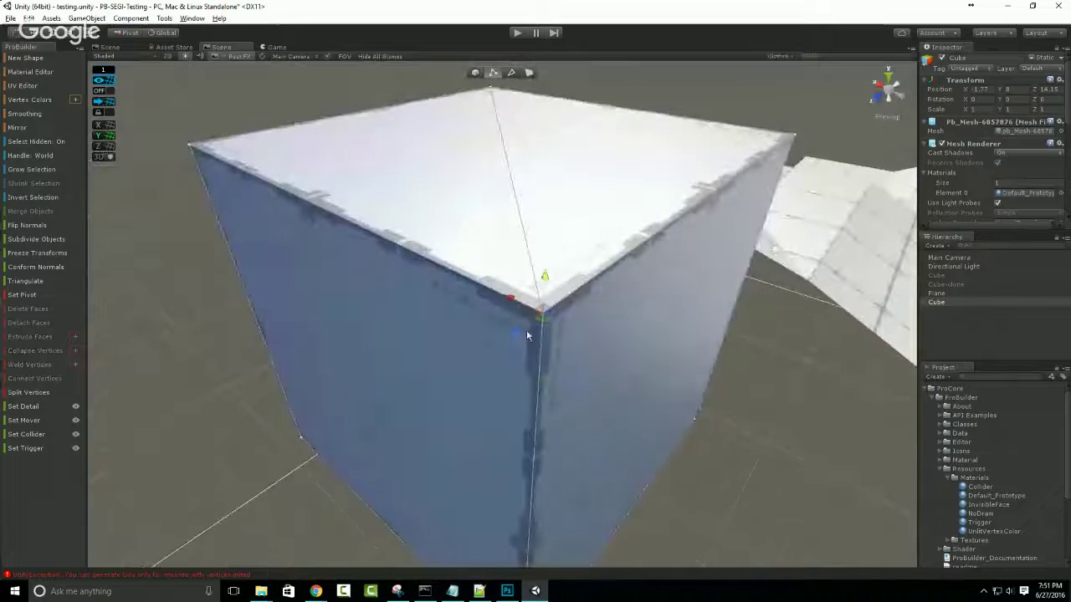
# Pull the split corner vertices apart so the adjoining faces separate at the cube's top corner.
pyautogui.click(543, 317)
pyautogui.moveTo(539, 318); pyautogui.dragTo(449, 344)
pyautogui.moveTo(543, 317); pyautogui.dragTo(490, 242)
pyautogui.click(540, 312)
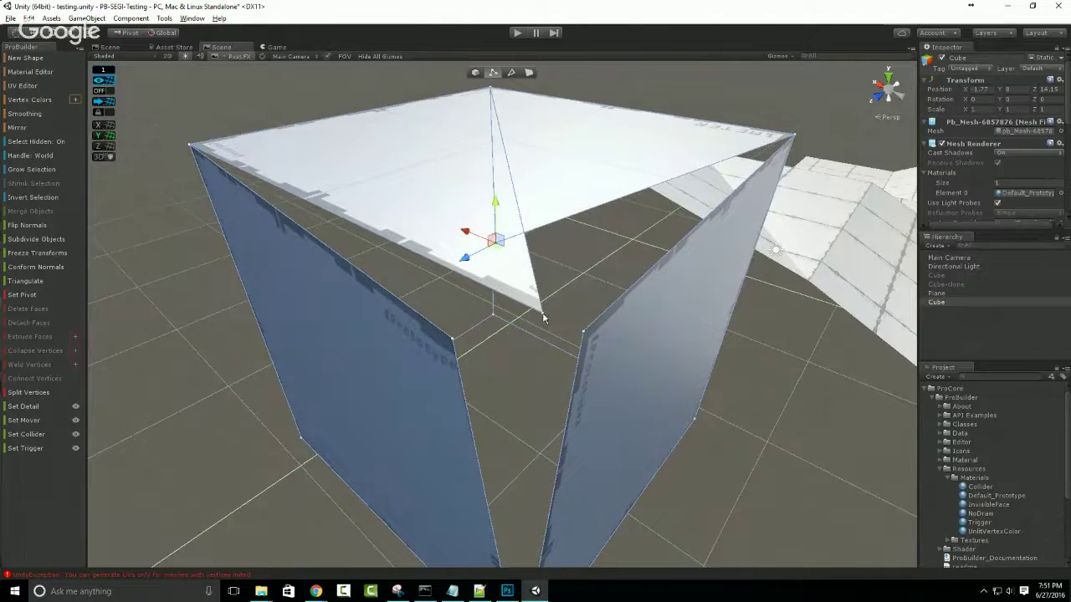
pyautogui.click(543, 316)
pyautogui.moveTo(545, 319); pyautogui.dragTo(407, 252)
# Return to object-level editing and delete the cube with the split corner.
pyautogui.scroll(-8, 408, 254)
pyautogui.keyDown('alt'); pyautogui.moveTo(443, 359); pyautogui.dragTo(520, 418); pyautogui.keyUp('alt')
pyautogui.scroll(3, 506, 395)
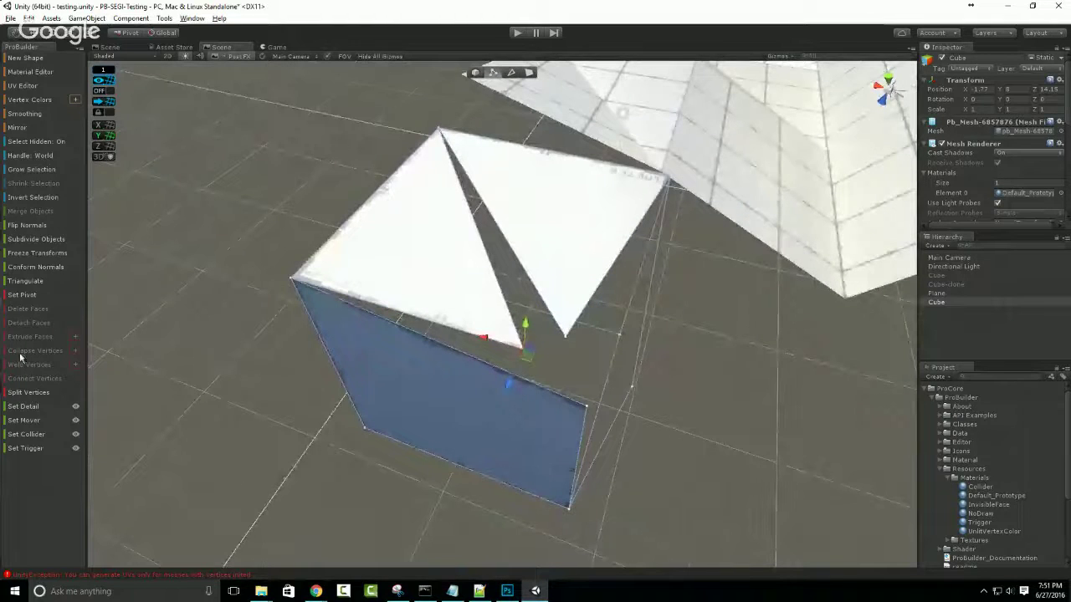
pyautogui.press('g')
pyautogui.scroll(-3, 456, 272)
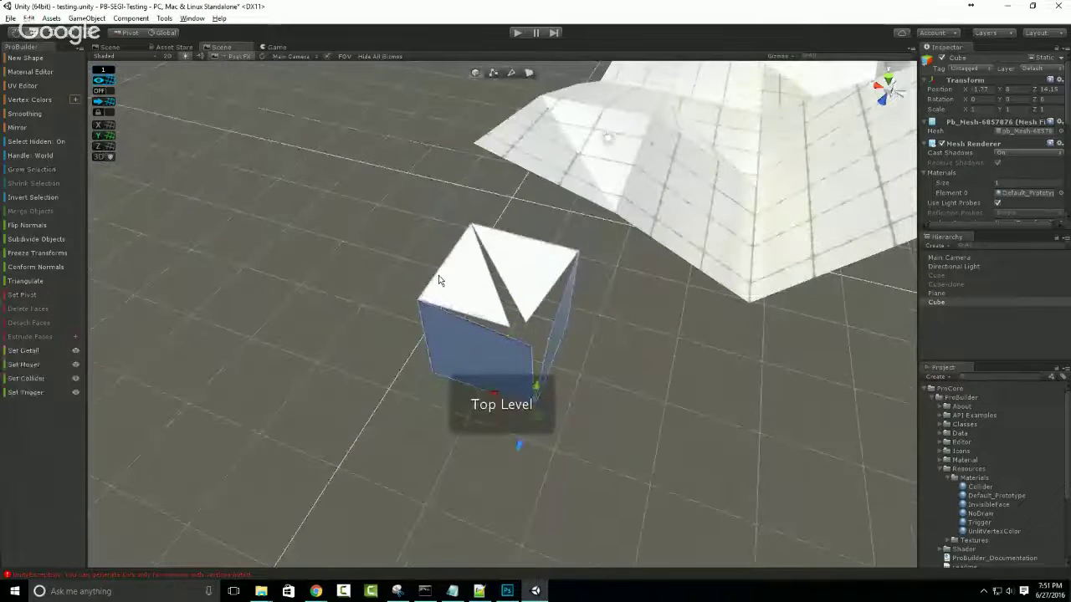
pyautogui.press('Delete')
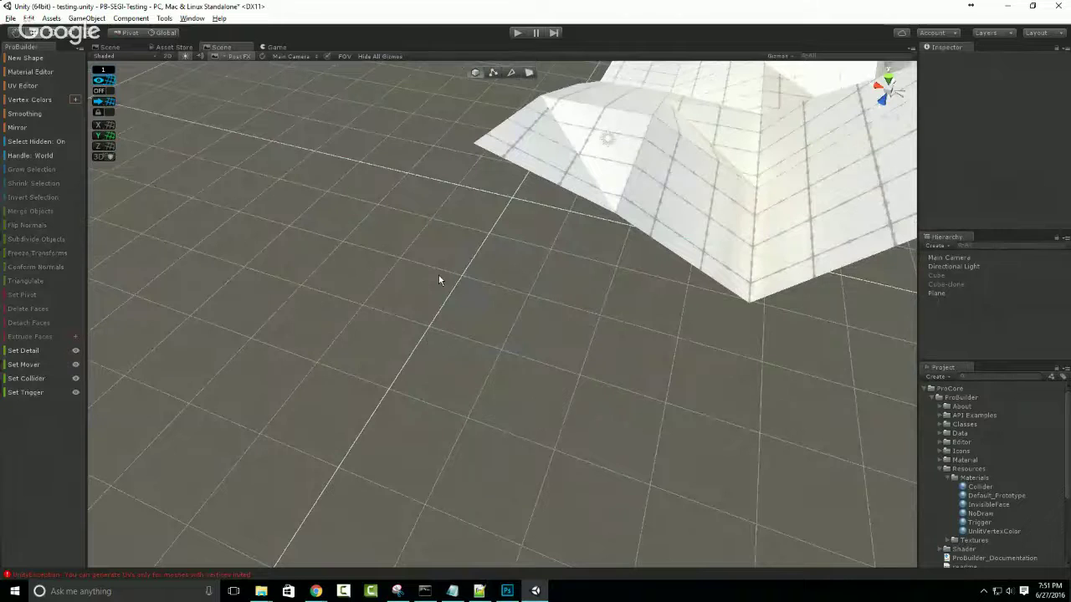
# Add a fresh cube to the scene and delete the sculpted plane.
pyautogui.hotkey('ctrl', 'z')
pyautogui.keyDown('alt'); pyautogui.moveTo(438, 275); pyautogui.dragTo(502, 251); pyautogui.keyUp('alt')
pyautogui.click(705, 189)
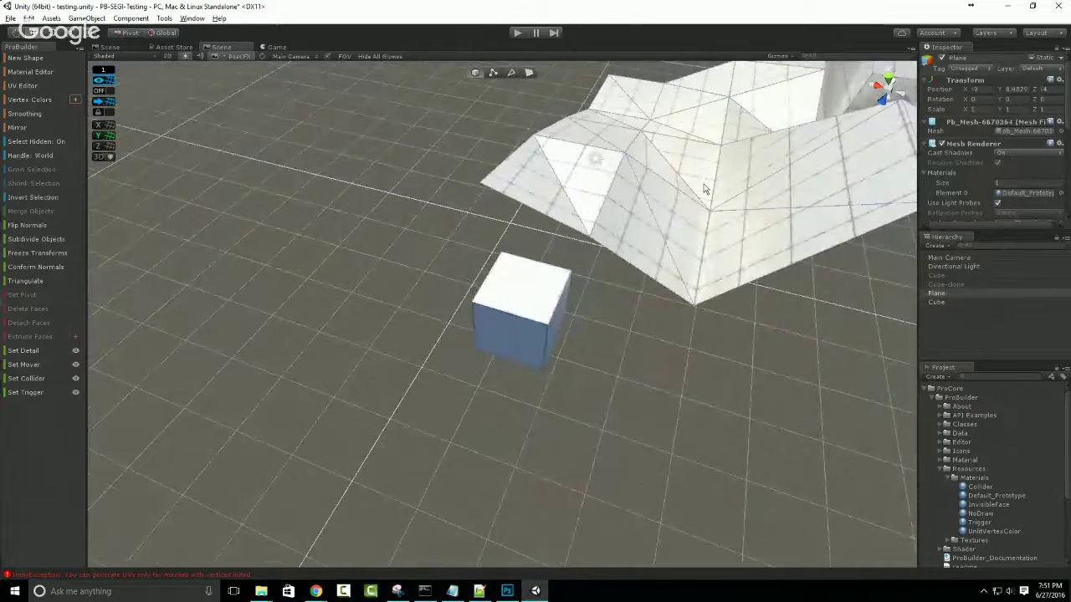
pyautogui.press('Delete')
# Extrude one side face of the fresh cube twice in the same direction to form a long bar.
pyautogui.click(523, 309)
pyautogui.press('f')
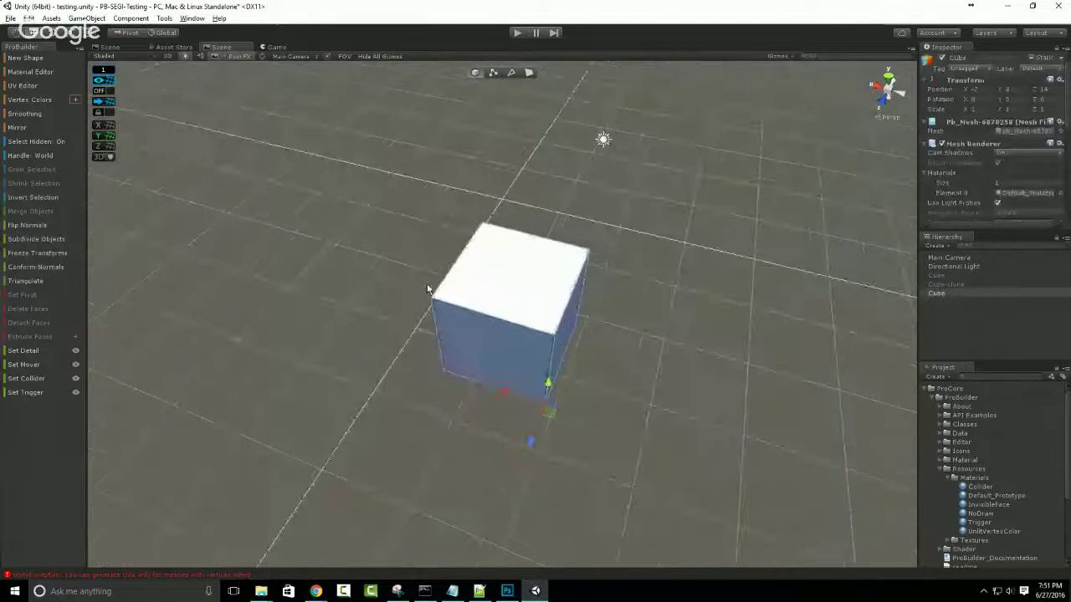
pyautogui.keyDown('alt'); pyautogui.moveTo(495, 322); pyautogui.dragTo(356, 280); pyautogui.keyUp('alt')
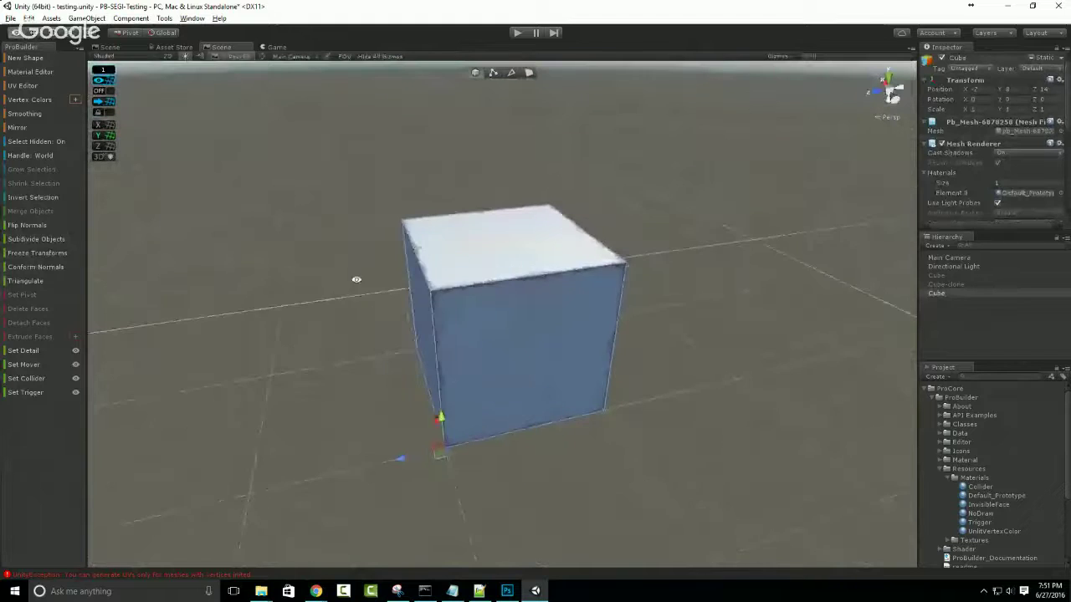
pyautogui.scroll(-5, 358, 278)
pyautogui.click(527, 78)
pyautogui.click(546, 322)
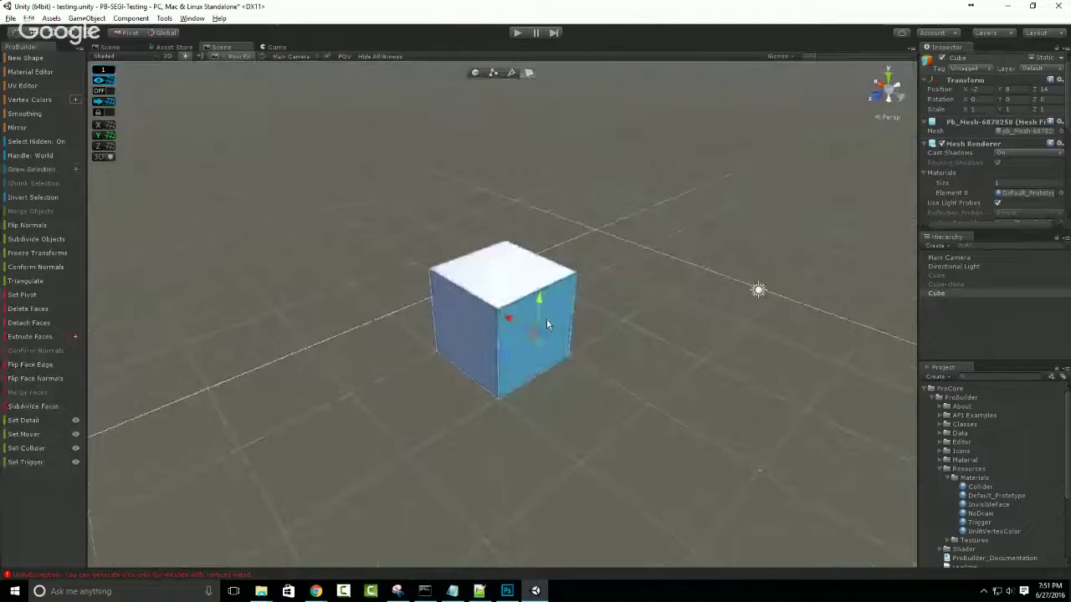
pyautogui.scroll(-3, 488, 315)
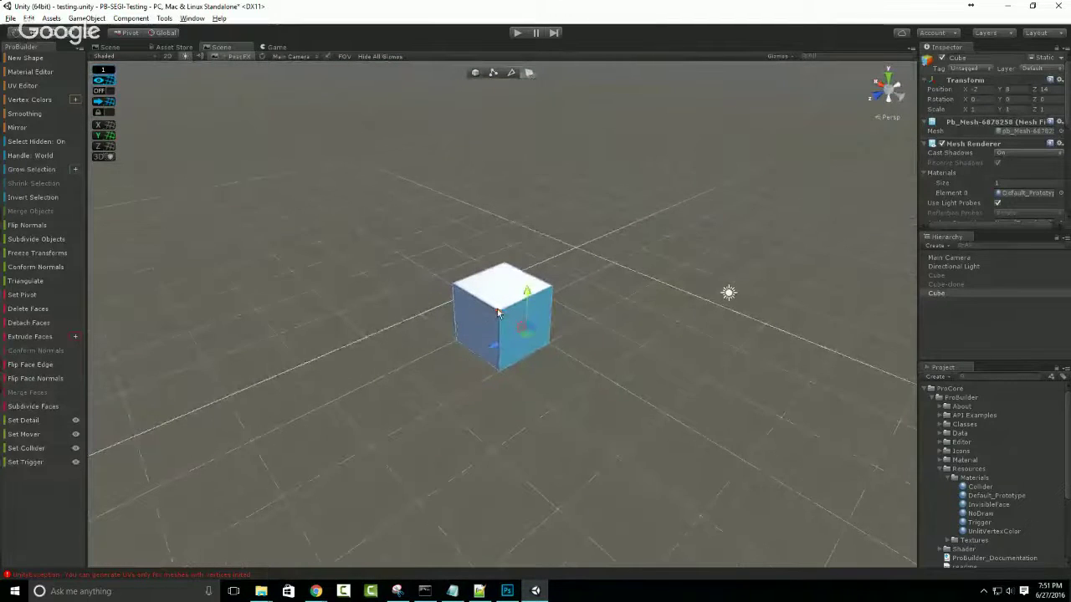
pyautogui.keyDown('shift'); pyautogui.moveTo(498, 312); pyautogui.dragTo(641, 413); pyautogui.keyUp('shift')
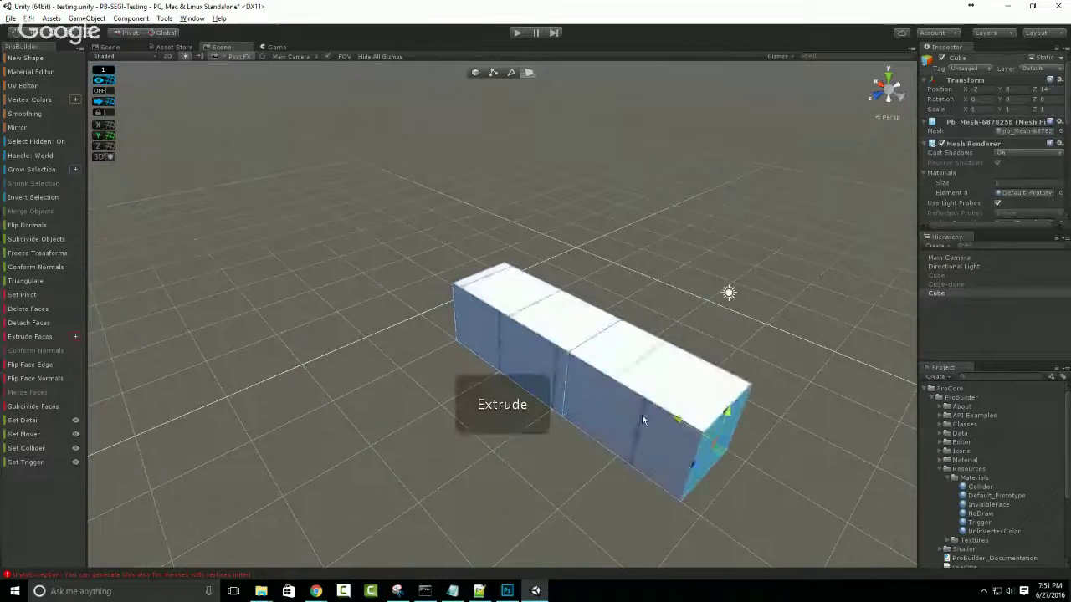
pyautogui.scroll(-3, 642, 418)
pyautogui.keyDown('shift'); pyautogui.moveTo(550, 338); pyautogui.dragTo(639, 396); pyautogui.keyUp('shift')
# Extrude the middle segment's side face outward from the bar to form a perpendicular branch.
pyautogui.click(537, 332)
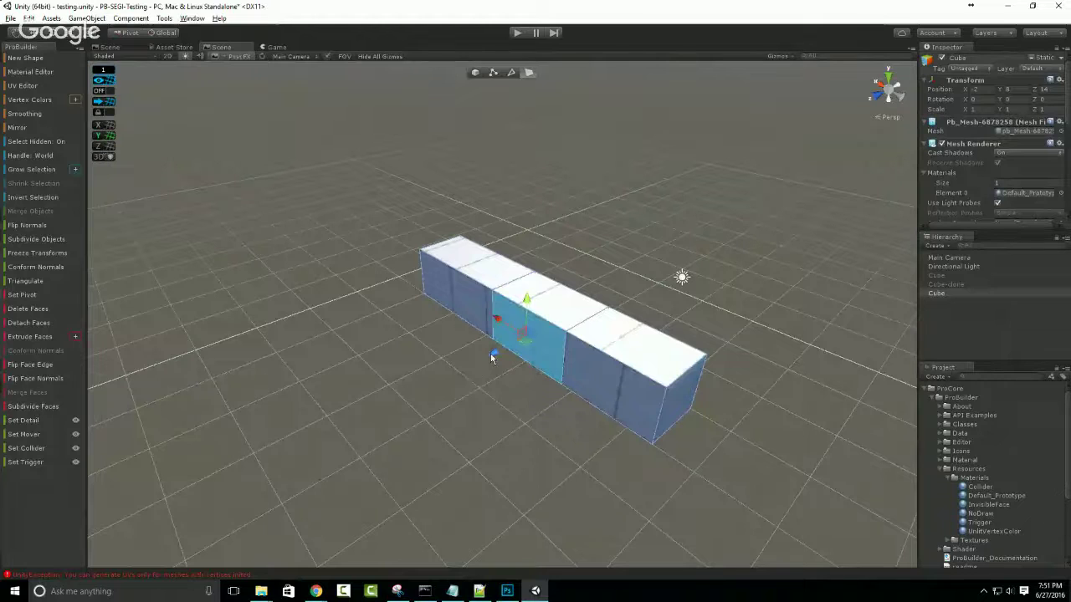
pyautogui.moveTo(493, 358); pyautogui.dragTo(276, 460)
pyautogui.scroll(-2, 360, 409)
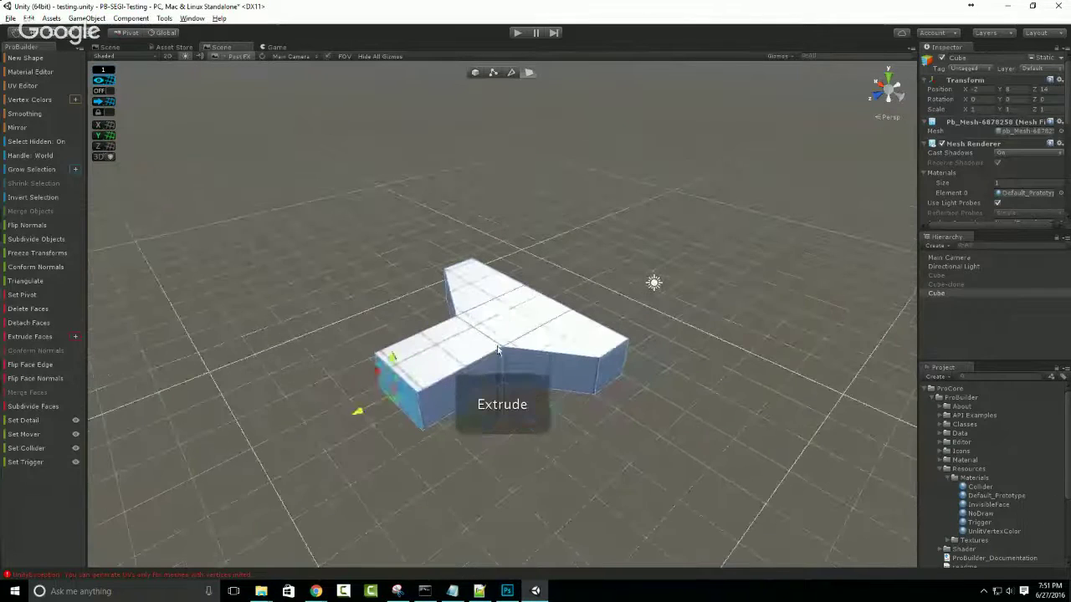
# Extrude the bar's end face to lengthen that arm by another segment.
pyautogui.click(525, 295)
pyautogui.click(618, 370)
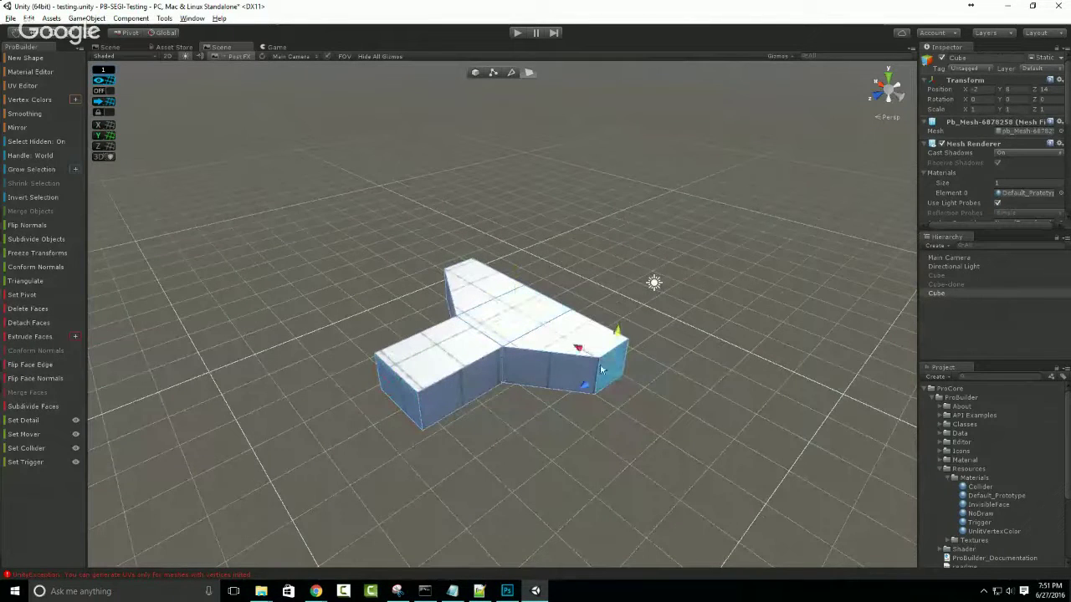
pyautogui.moveTo(620, 370)
pyautogui.keyDown('shift'); pyautogui.mouseDown()
pyautogui.moveTo(631, 400)
pyautogui.moveTo(608, 368)
pyautogui.mouseUp(); pyautogui.keyUp('shift')
pyautogui.moveTo(609, 368); pyautogui.dragTo(547, 342, button='middle')
pyautogui.scroll(3, 547, 342)
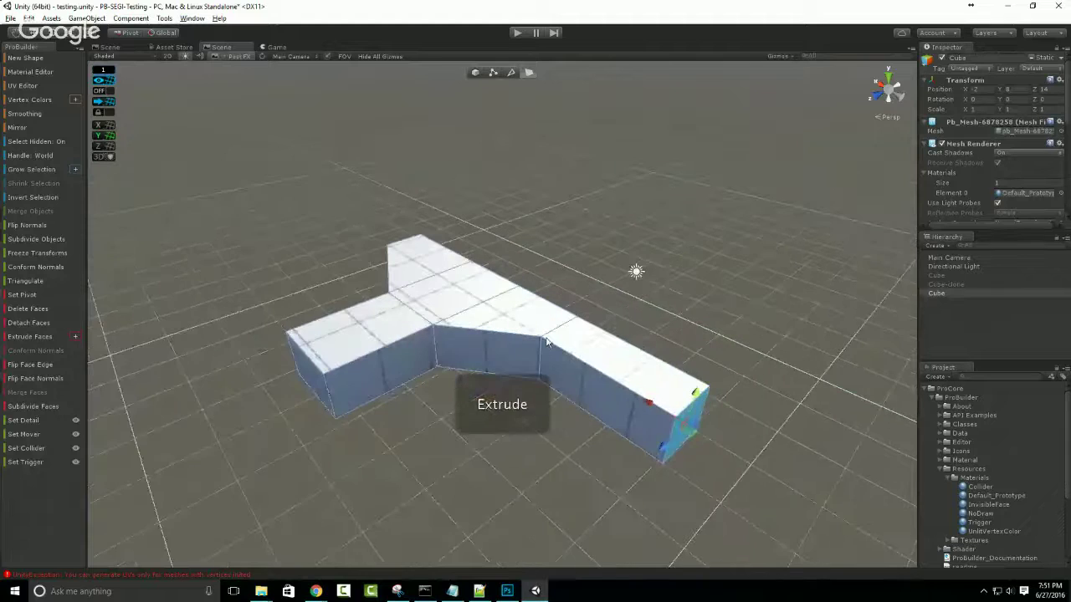
# Switch to edge editing and select the edge ring running through a crosswise edge on the bar's top.
pyautogui.click(511, 73)
pyautogui.moveTo(625, 402); pyautogui.dragTo(578, 373, button='middle')
pyautogui.click(512, 307)
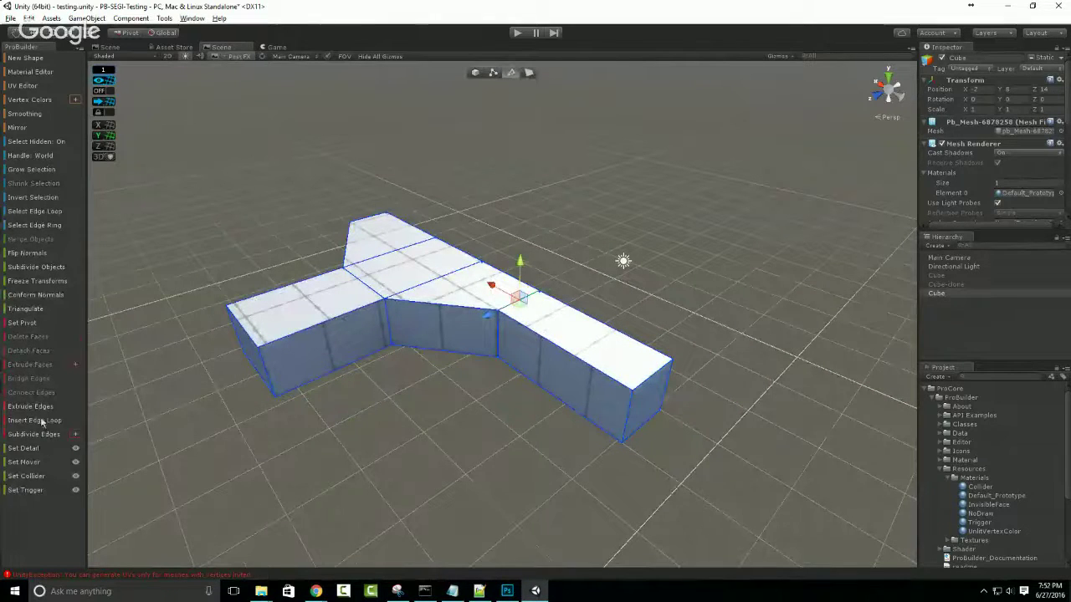
pyautogui.click(48, 224)
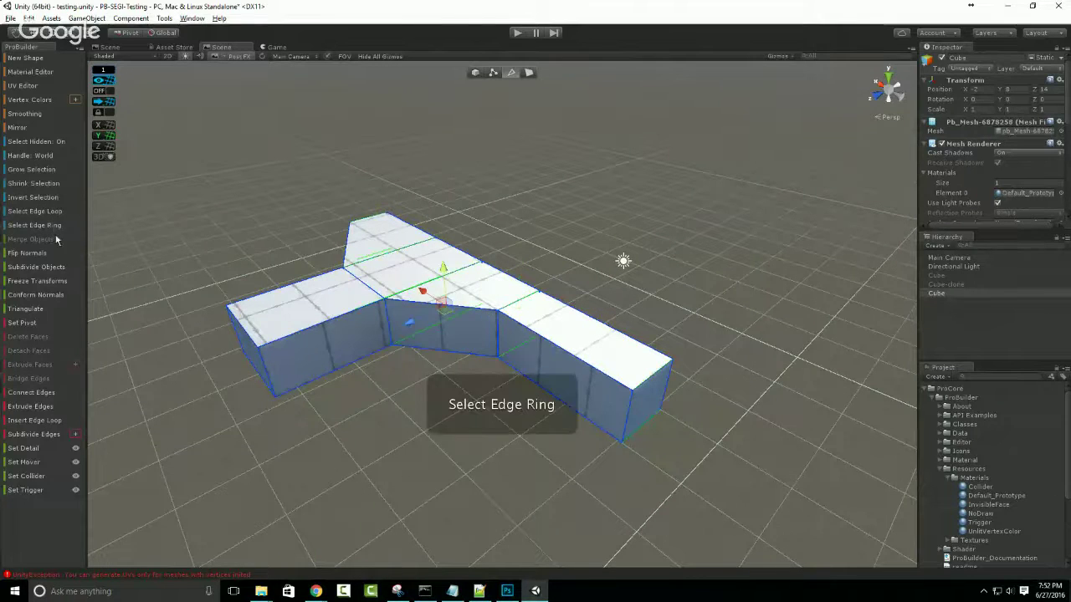
pyautogui.keyDown('alt'); pyautogui.moveTo(705, 406); pyautogui.dragTo(431, 449); pyautogui.keyUp('alt')
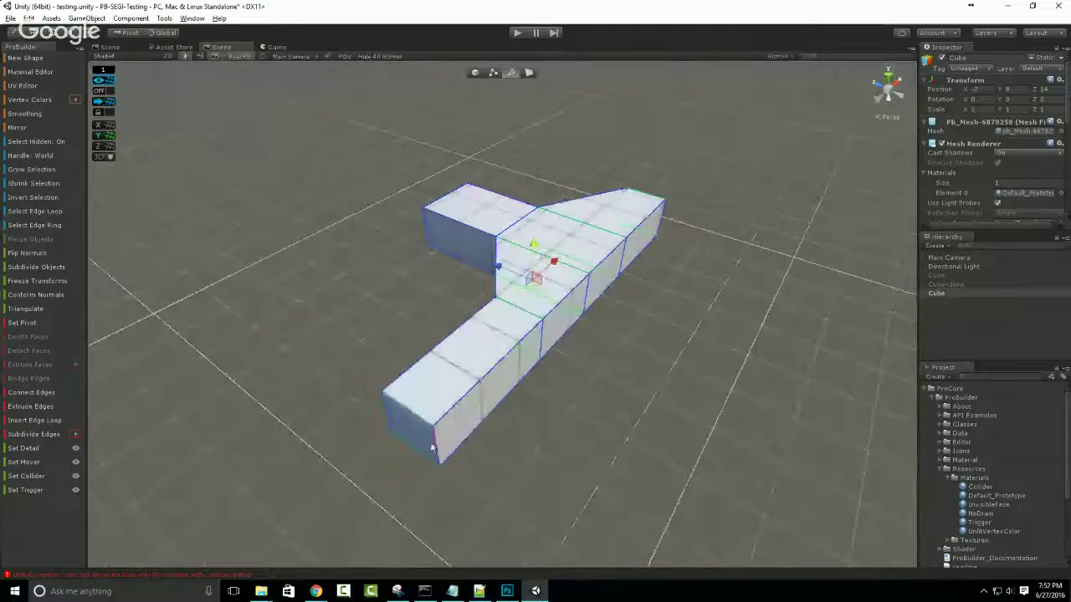
pyautogui.click(523, 311)
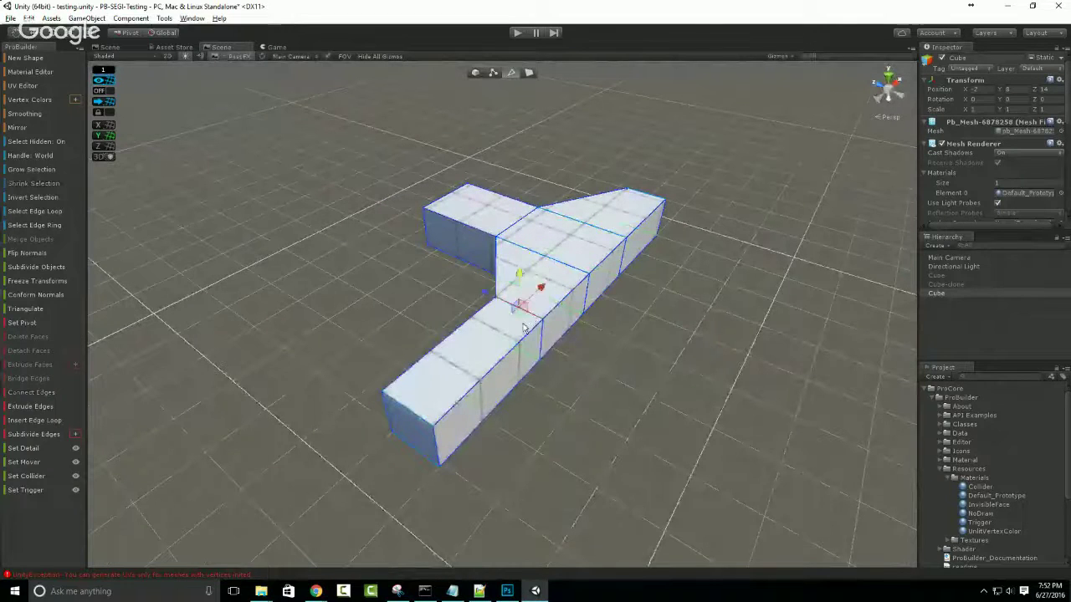
pyautogui.click(41, 226)
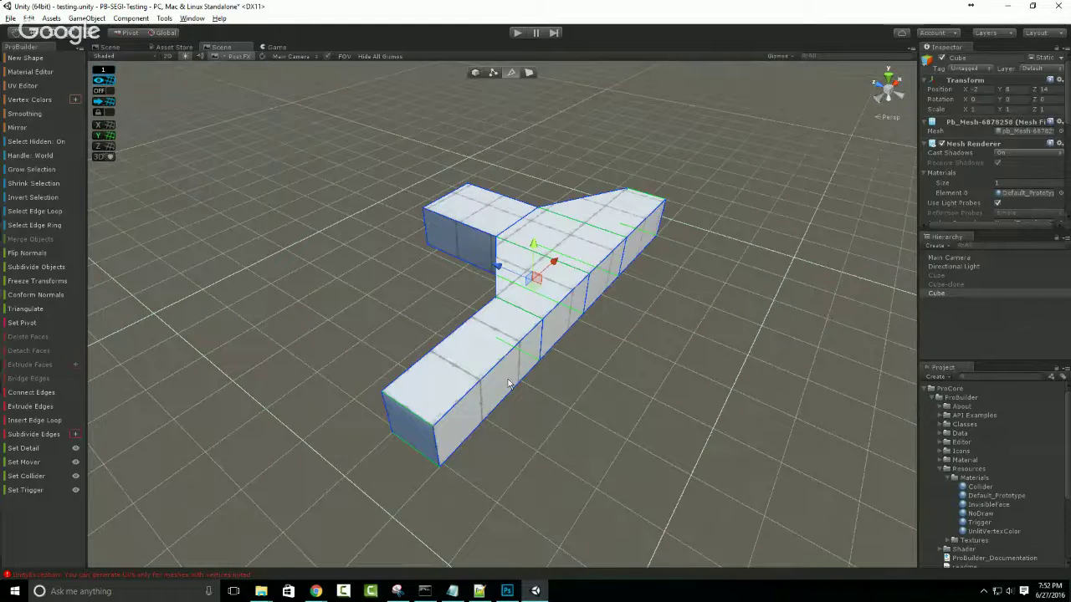
# Switch to the Google Hangouts window to check the group chat and return to the Unity scene.
pyautogui.moveTo(315, 590)
pyautogui.click(278, 536)
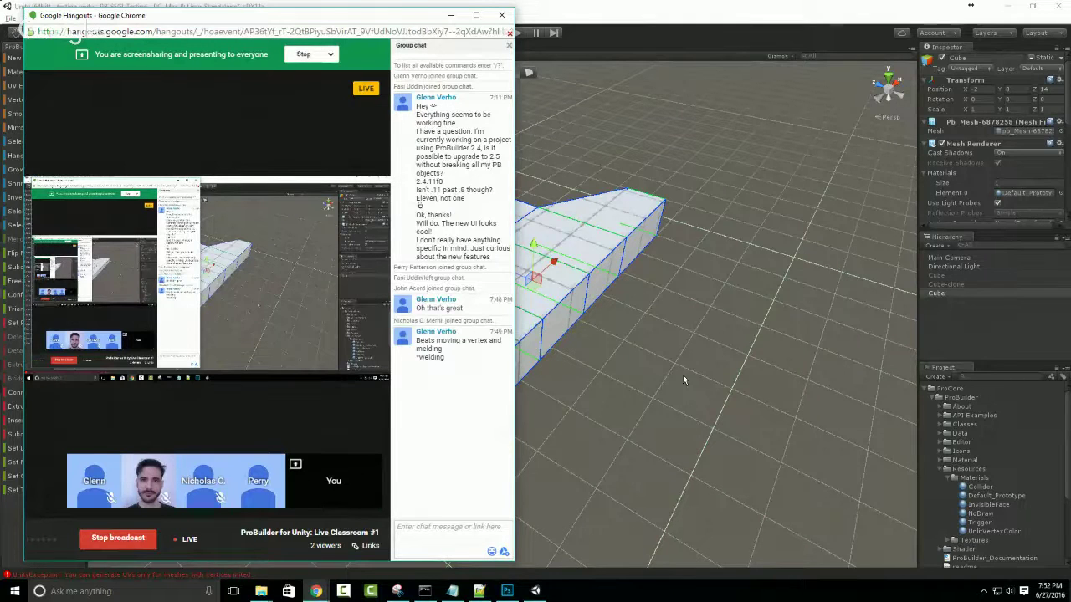
pyautogui.keyDown('alt'); pyautogui.moveTo(676, 364); pyautogui.dragTo(457, 353); pyautogui.keyUp('alt')
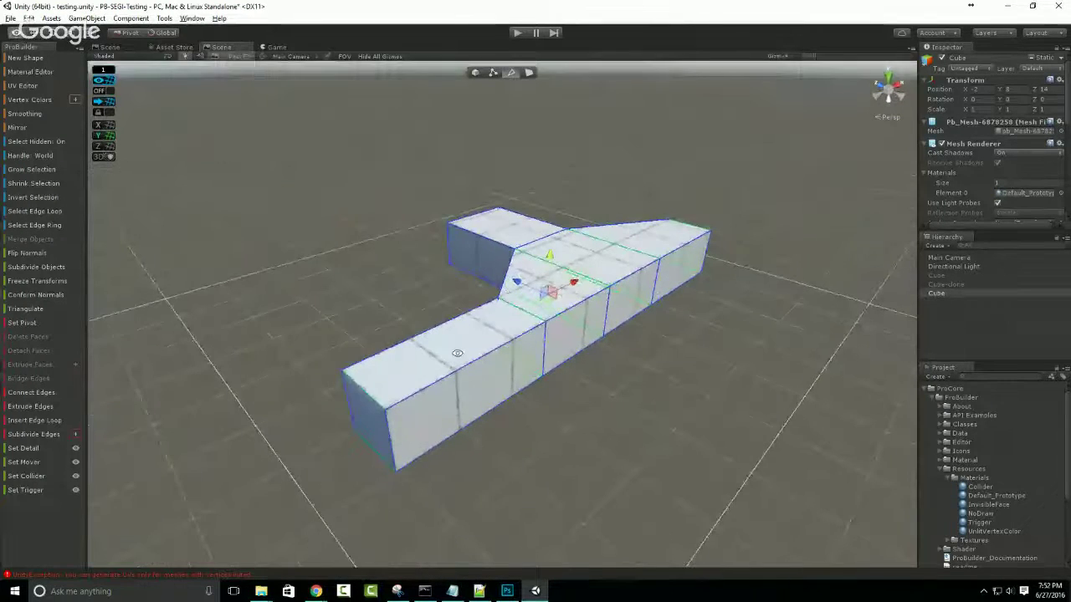
# Select individual crosswise top edges along the bar up to its tapered end, and expand the last one to its edge ring.
pyautogui.click(367, 392)
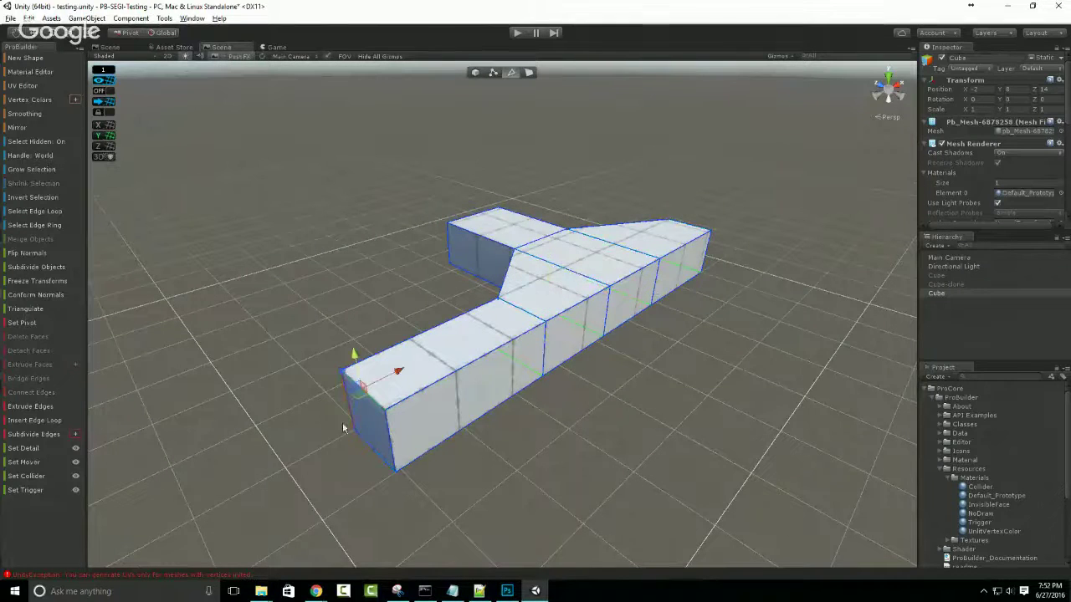
pyautogui.scroll(2, 598, 350)
pyautogui.scroll(2, 610, 307)
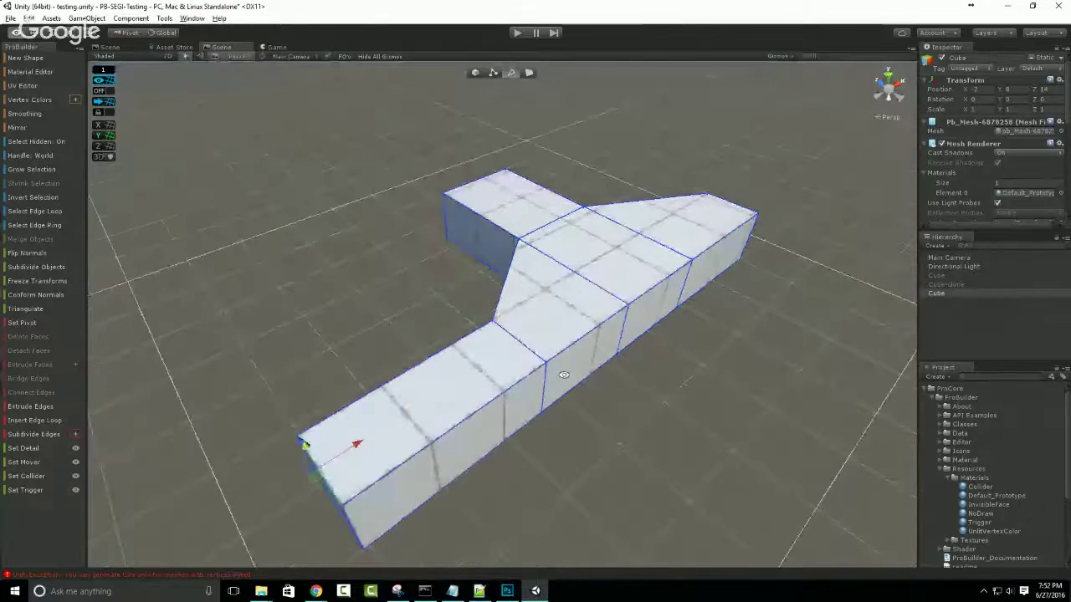
pyautogui.click(610, 307)
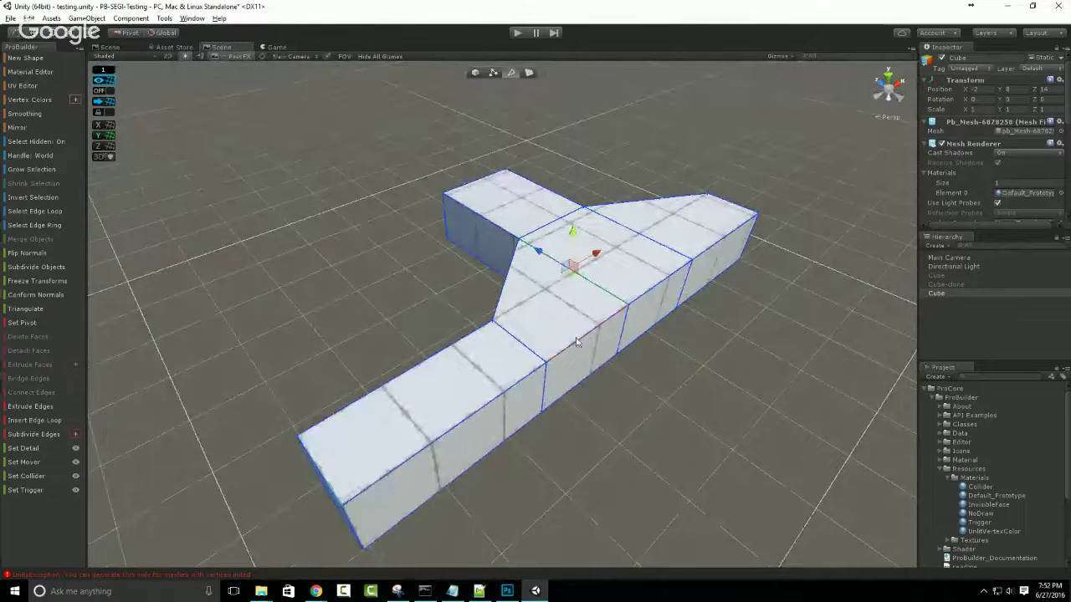
pyautogui.click(735, 210)
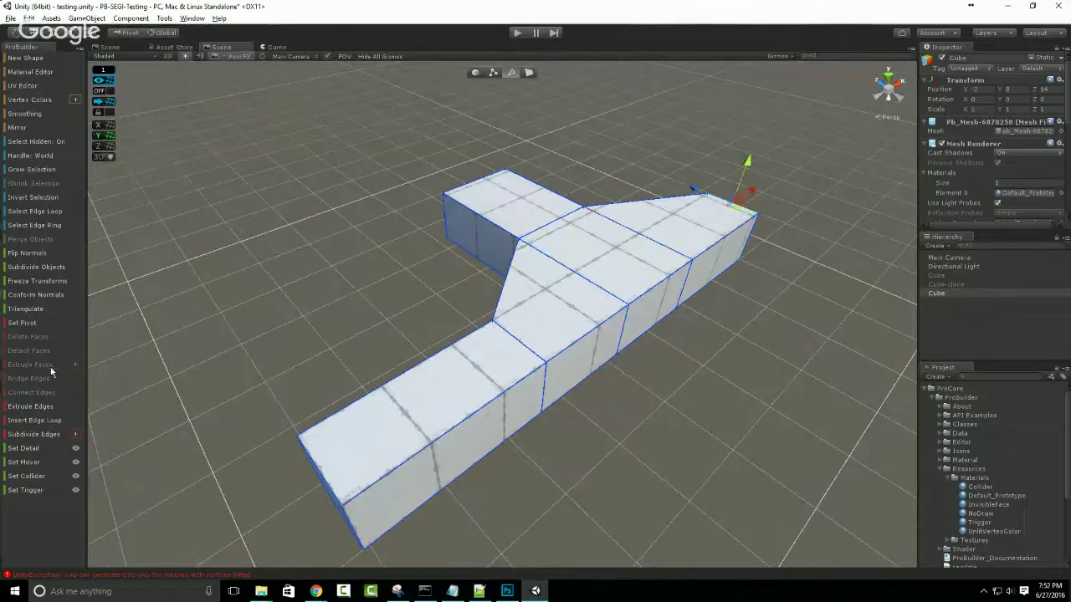
pyautogui.hotkey('alt', 'r')
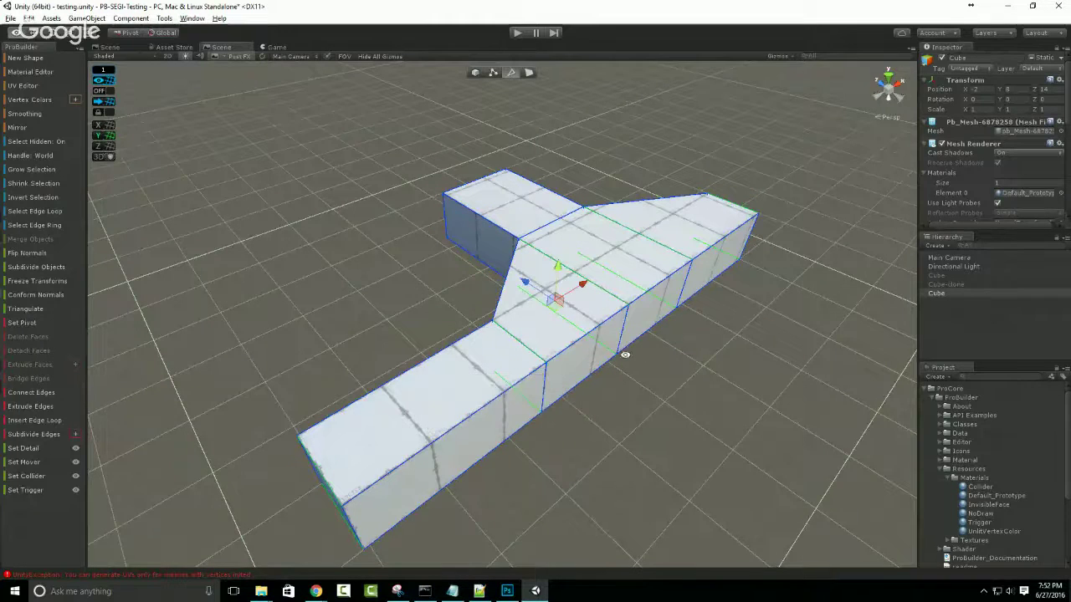
# Select the edge loop along the bar's long straight top edge opposite the branch.
pyautogui.keyDown('alt'); pyautogui.moveTo(626, 355); pyautogui.dragTo(497, 340); pyautogui.keyUp('alt')
pyautogui.click(443, 383)
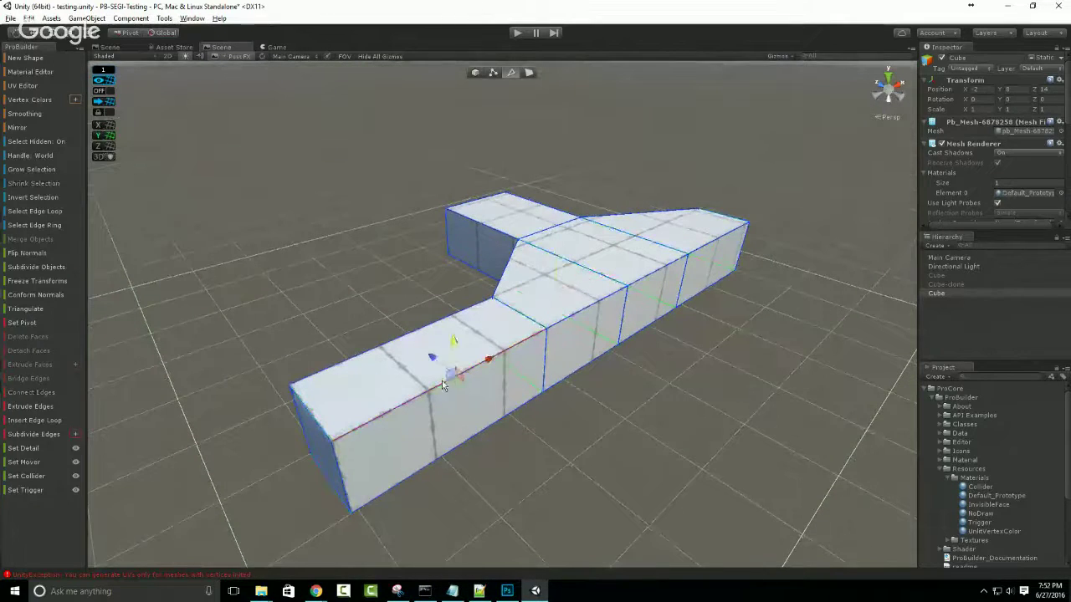
pyautogui.hotkey('alt', 'l')
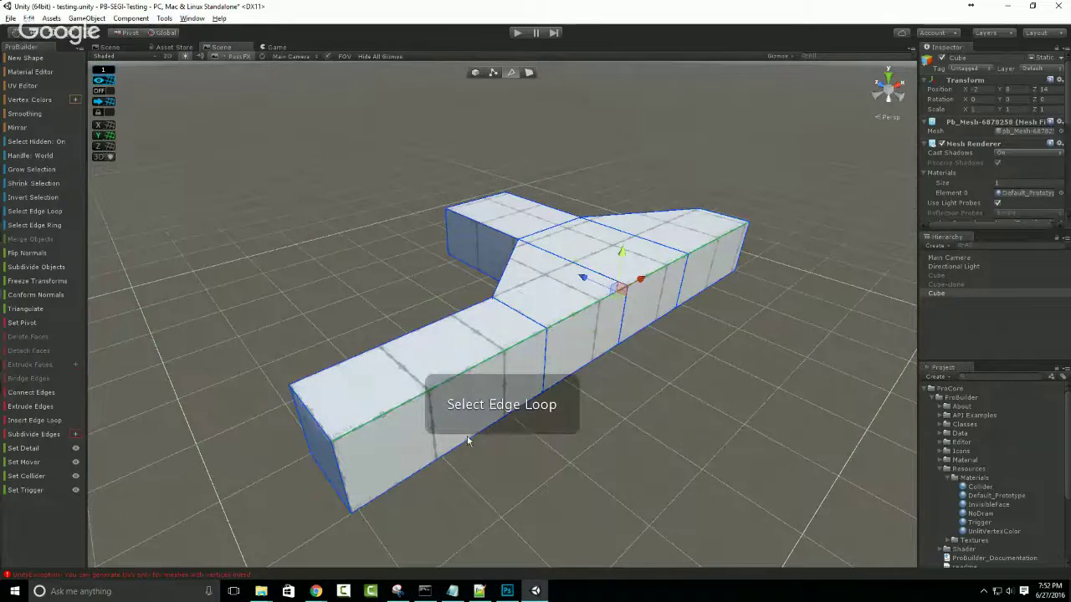
pyautogui.keyDown('alt'); pyautogui.moveTo(467, 440); pyautogui.dragTo(447, 373); pyautogui.keyUp('alt')
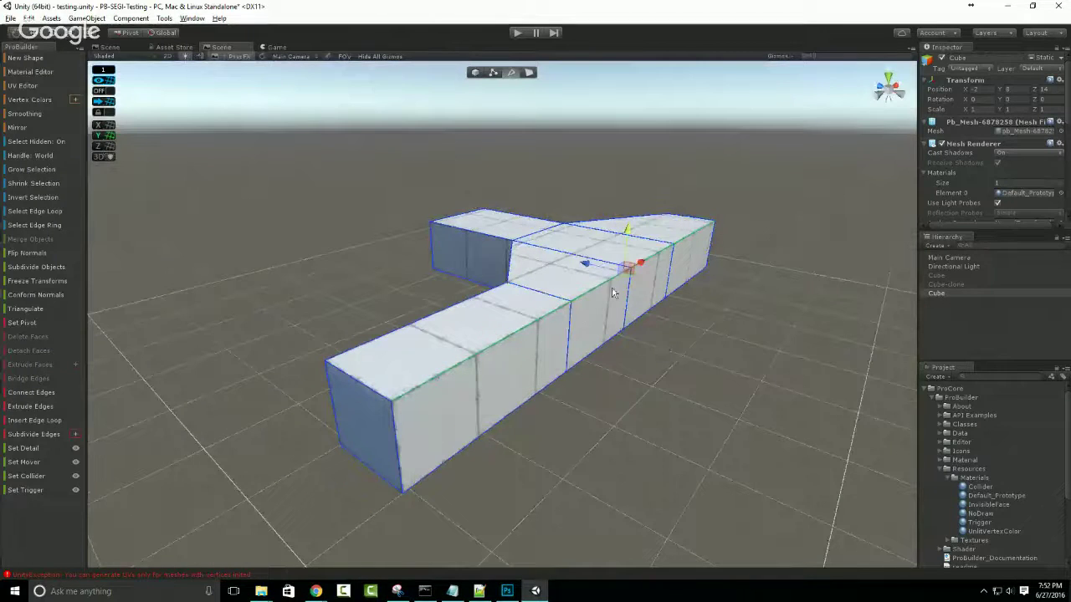
# Select the edge loop from the long arm's top edge on the branch side of the bar.
pyautogui.keyDown('alt'); pyautogui.moveTo(719, 219); pyautogui.dragTo(645, 325); pyautogui.keyUp('alt')
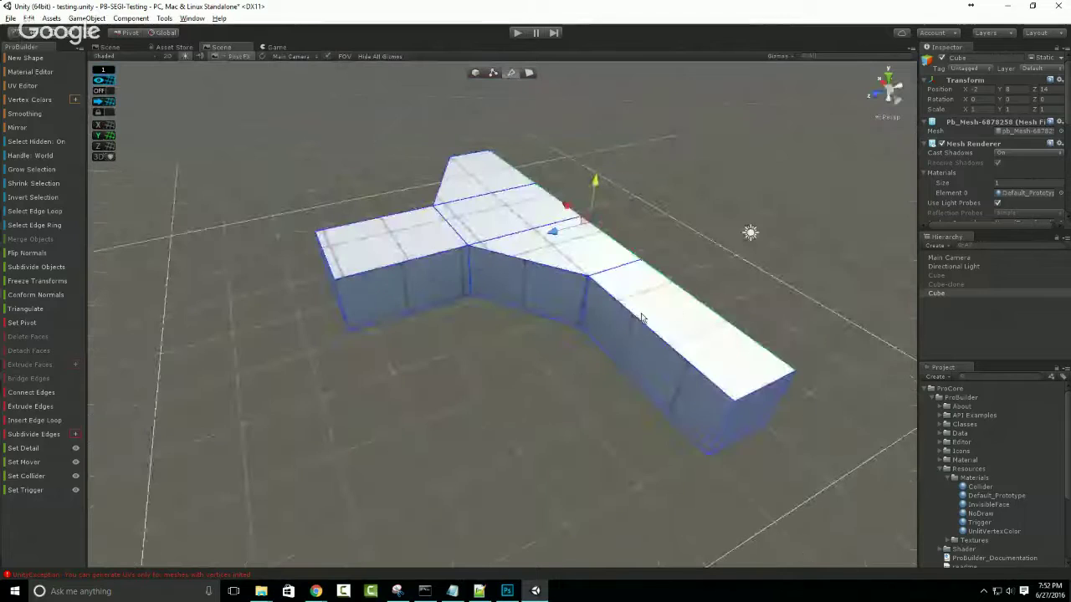
pyautogui.click(645, 324)
pyautogui.hotkey('alt', 'l')
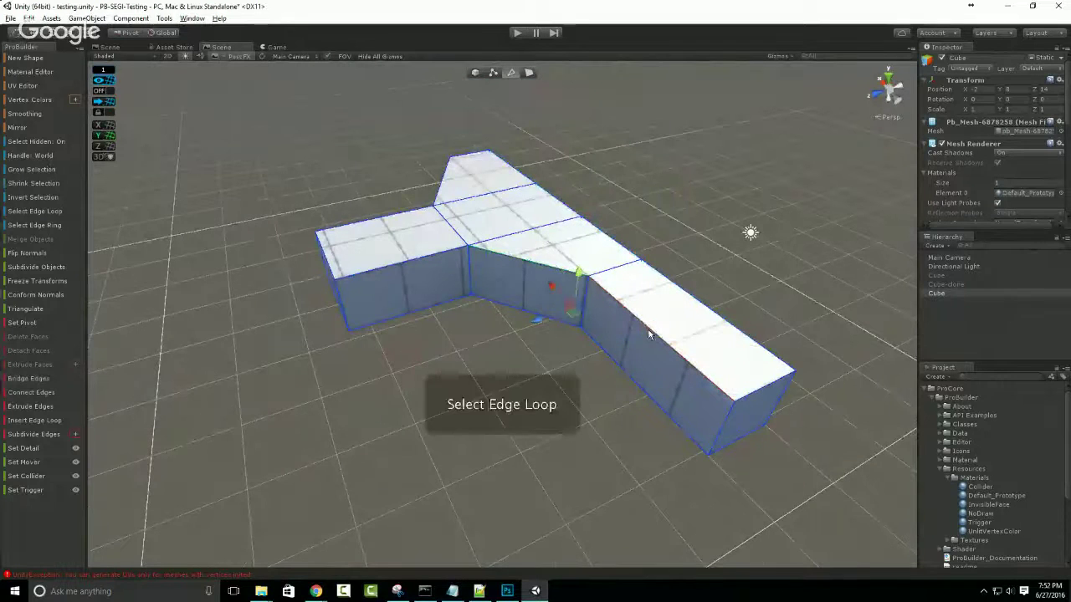
# Examine how the selected edge loop runs along the arm and meets the inner corner at the branch.
pyautogui.scroll(3, 478, 298)
pyautogui.keyDown('alt'); pyautogui.moveTo(485, 296); pyautogui.dragTo(504, 358); pyautogui.keyUp('alt')
pyautogui.scroll(2, 504, 364)
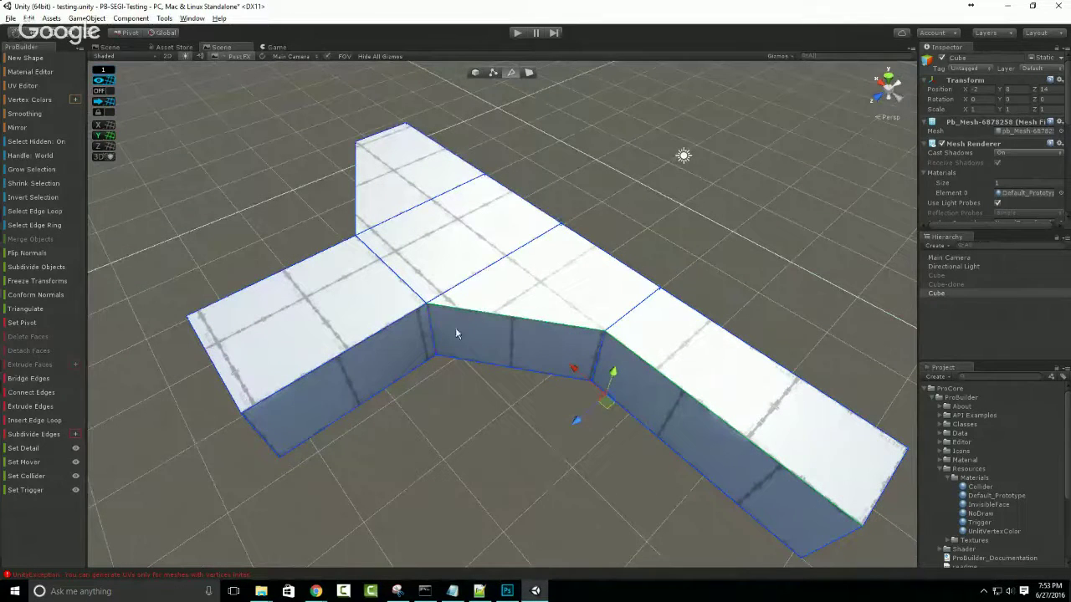
pyautogui.scroll(3, 431, 323)
pyautogui.keyDown('alt'); pyautogui.moveTo(427, 323); pyautogui.dragTo(527, 286); pyautogui.keyUp('alt')
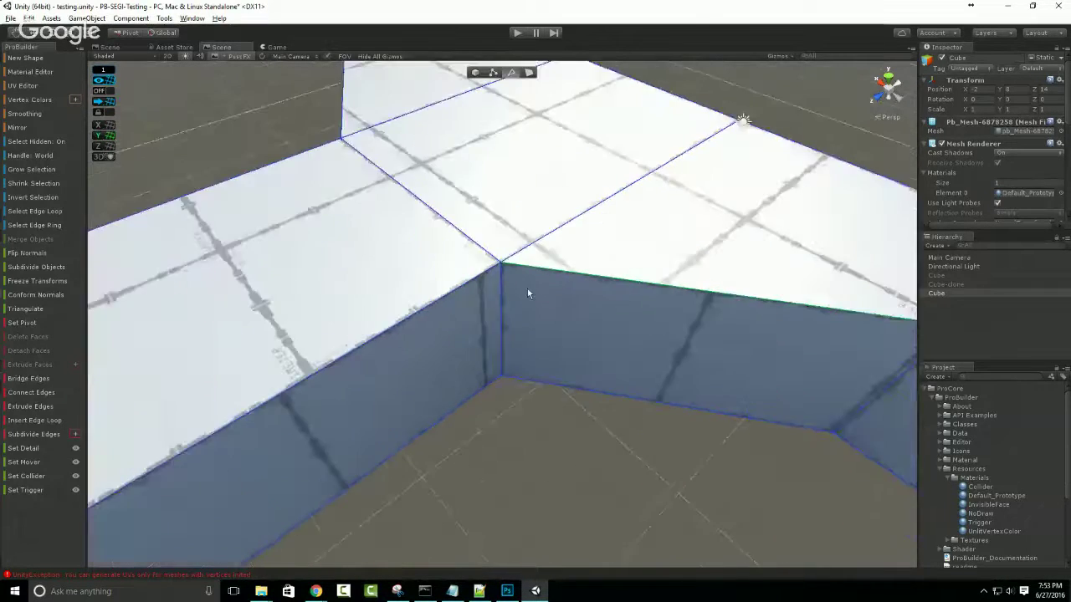
pyautogui.scroll(-2, 576, 362)
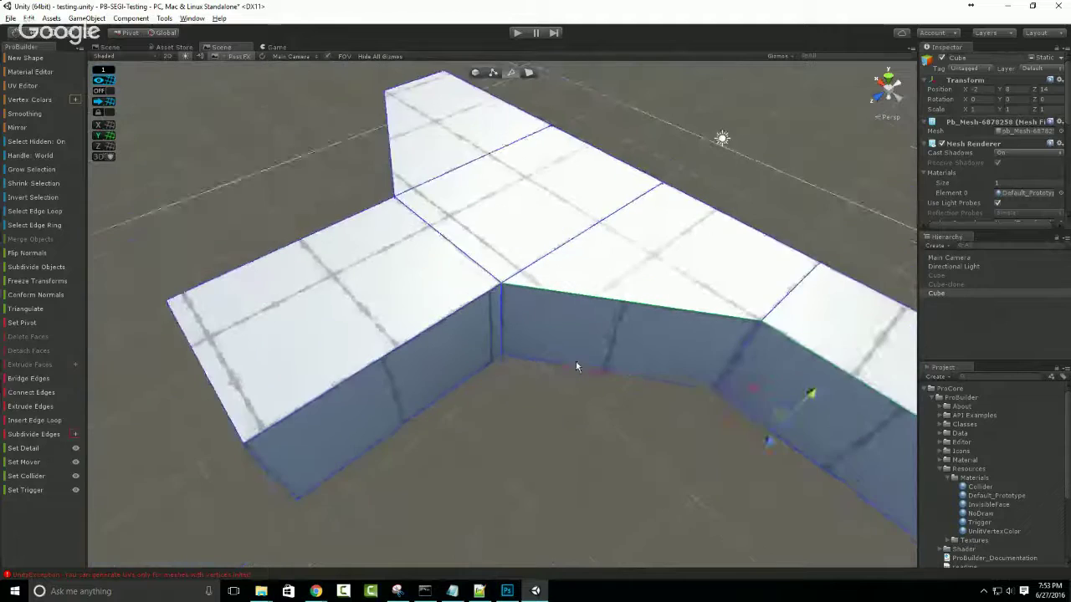
pyautogui.keyDown('alt'); pyautogui.moveTo(575, 366); pyautogui.dragTo(499, 329); pyautogui.keyUp('alt')
# Reselect the straight top edge on the side opposite the branch and expand it to its full edge loop.
pyautogui.scroll(-3, 499, 328)
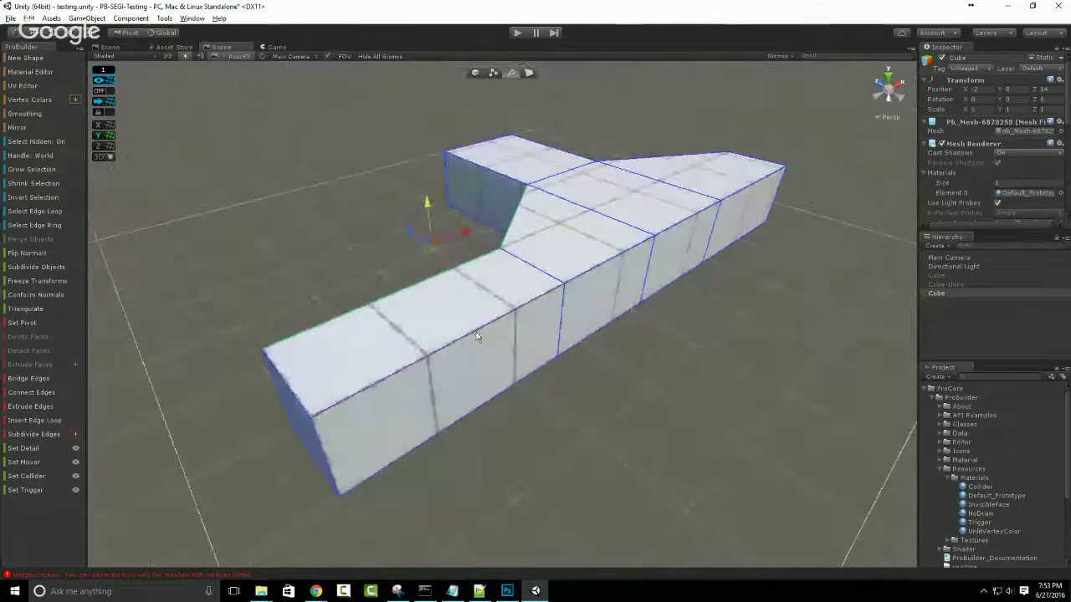
pyautogui.scroll(3, 535, 375)
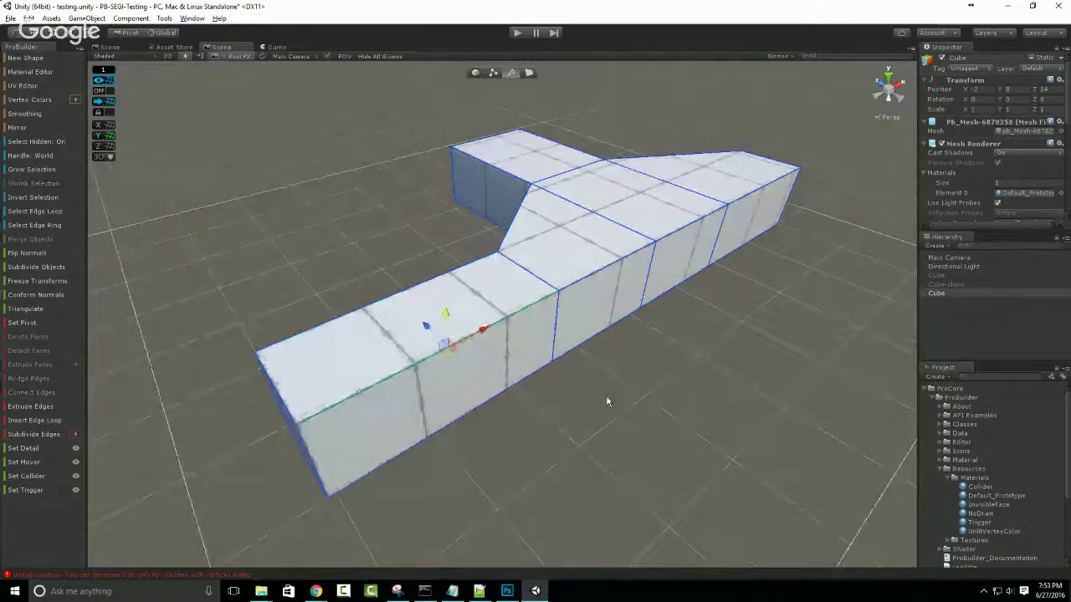
pyautogui.hotkey('alt', 'l')
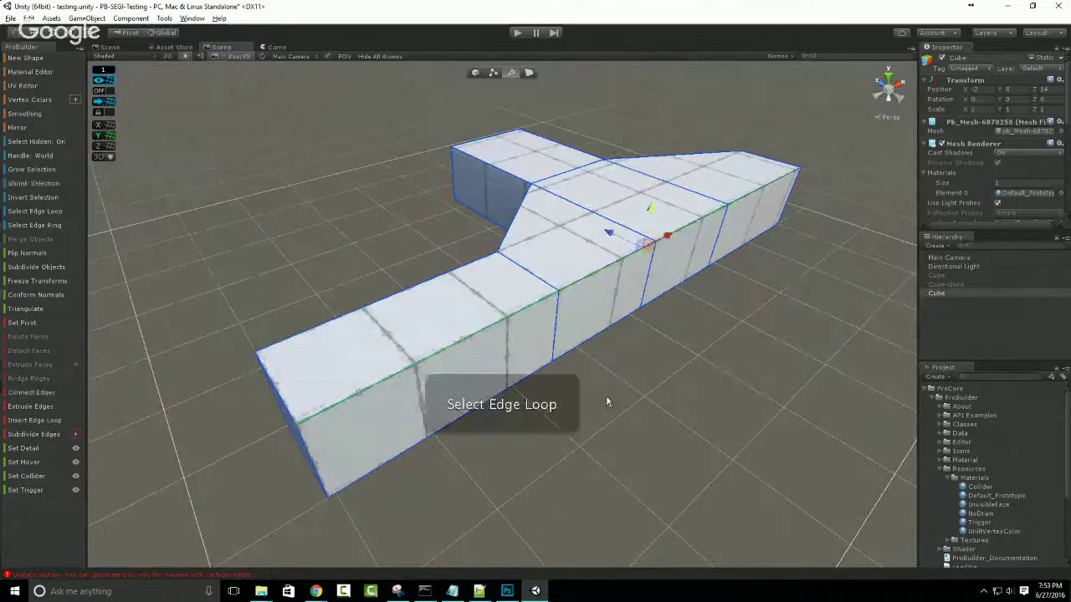
# Try moving the selected straight edge loop downward, and undo the move.
pyautogui.keyDown('alt'); pyautogui.moveTo(762, 339); pyautogui.dragTo(762, 388); pyautogui.keyUp('alt')
pyautogui.keyDown('alt'); pyautogui.moveTo(481, 368); pyautogui.dragTo(518, 278); pyautogui.keyUp('alt')
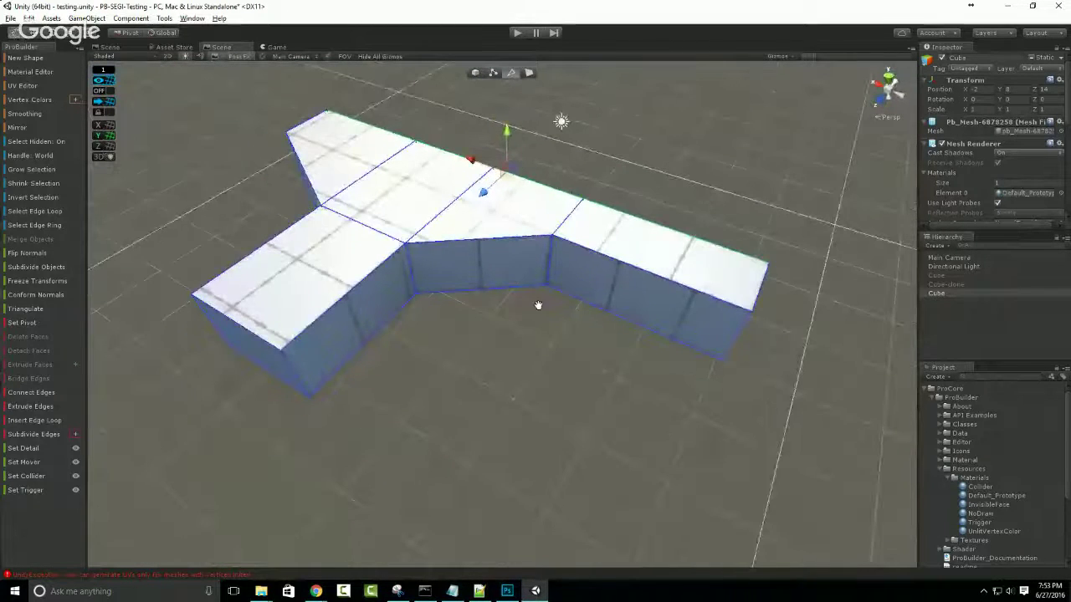
pyautogui.scroll(4, 527, 420)
pyautogui.keyDown('alt'); pyautogui.moveTo(549, 441); pyautogui.dragTo(276, 371); pyautogui.keyUp('alt')
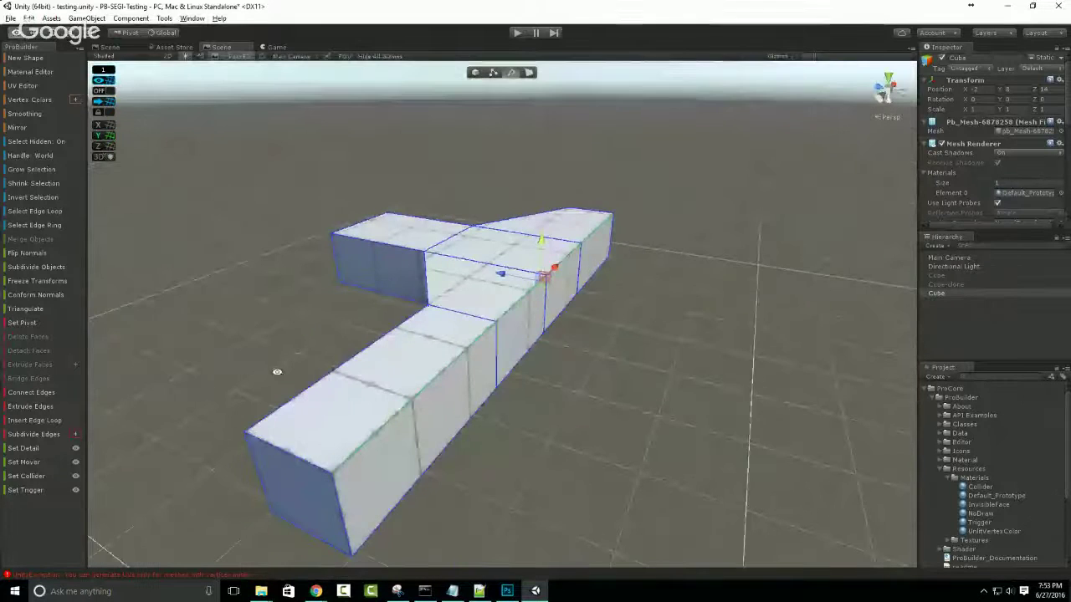
pyautogui.moveTo(541, 244); pyautogui.dragTo(546, 284)
pyautogui.hotkey('ctrl', 'z')
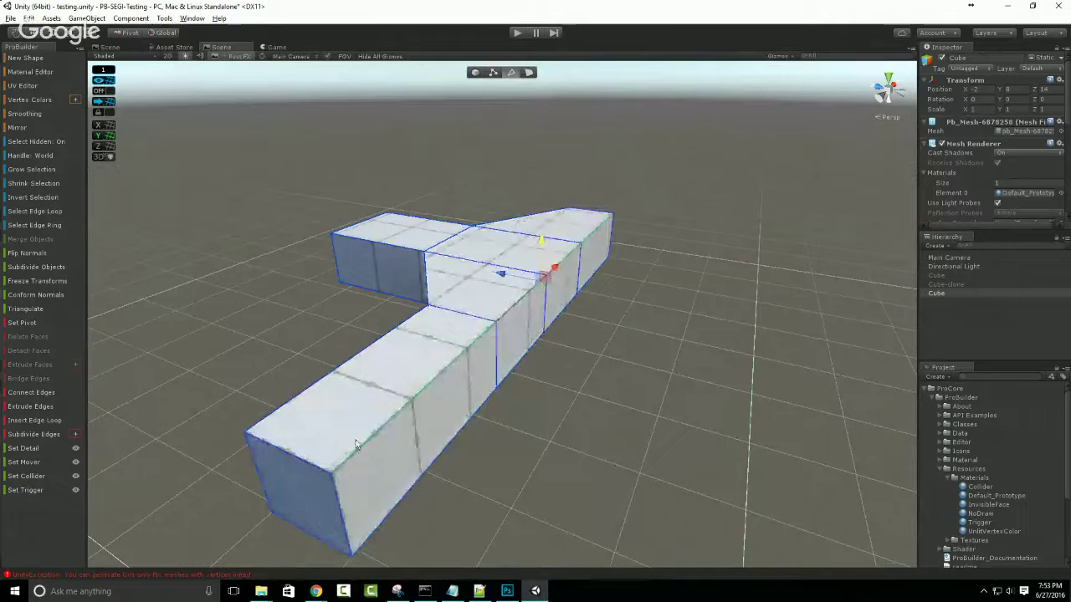
# Select the two vertical edges bounding the first section of the long arm's outer side, at its free end and near the branch.
pyautogui.keyDown('alt'); pyautogui.moveTo(318, 454); pyautogui.dragTo(447, 399); pyautogui.keyUp('alt')
pyautogui.click(453, 469)
pyautogui.click(387, 382)
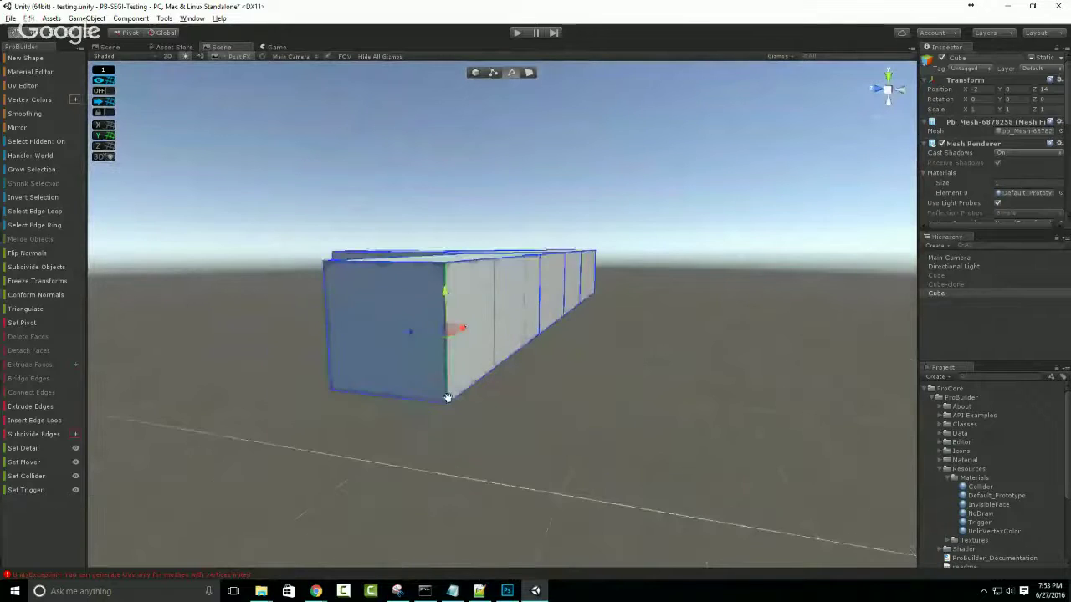
pyautogui.keyDown('alt'); pyautogui.moveTo(447, 399); pyautogui.dragTo(605, 383, button='right'); pyautogui.keyUp('alt')
pyautogui.keyDown('alt'); pyautogui.moveTo(605, 382); pyautogui.dragTo(538, 297); pyautogui.keyUp('alt')
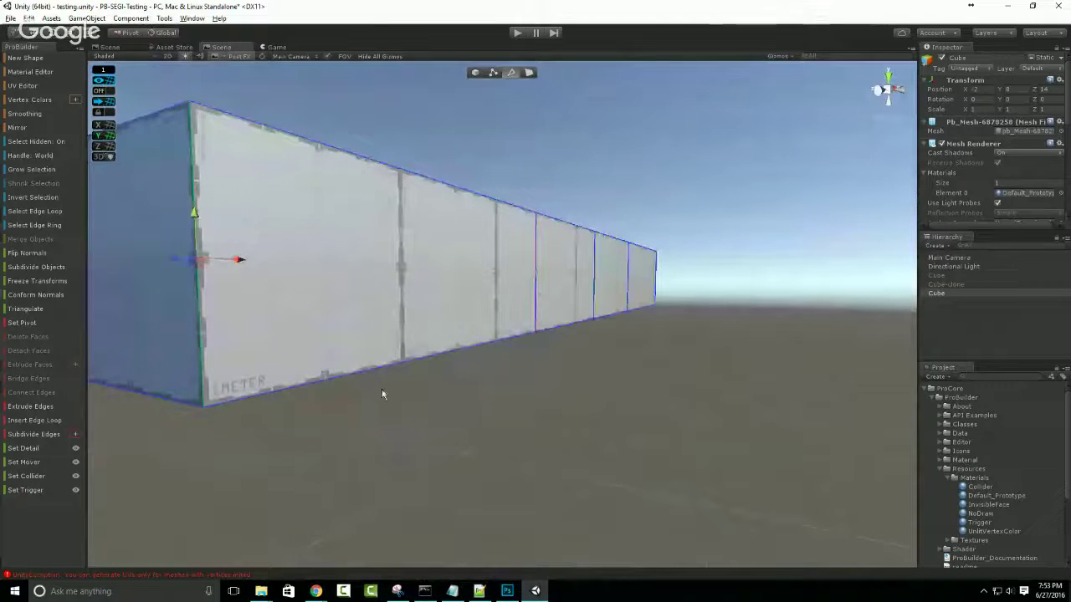
pyautogui.keyDown('alt'); pyautogui.moveTo(382, 390); pyautogui.dragTo(435, 393); pyautogui.keyUp('alt')
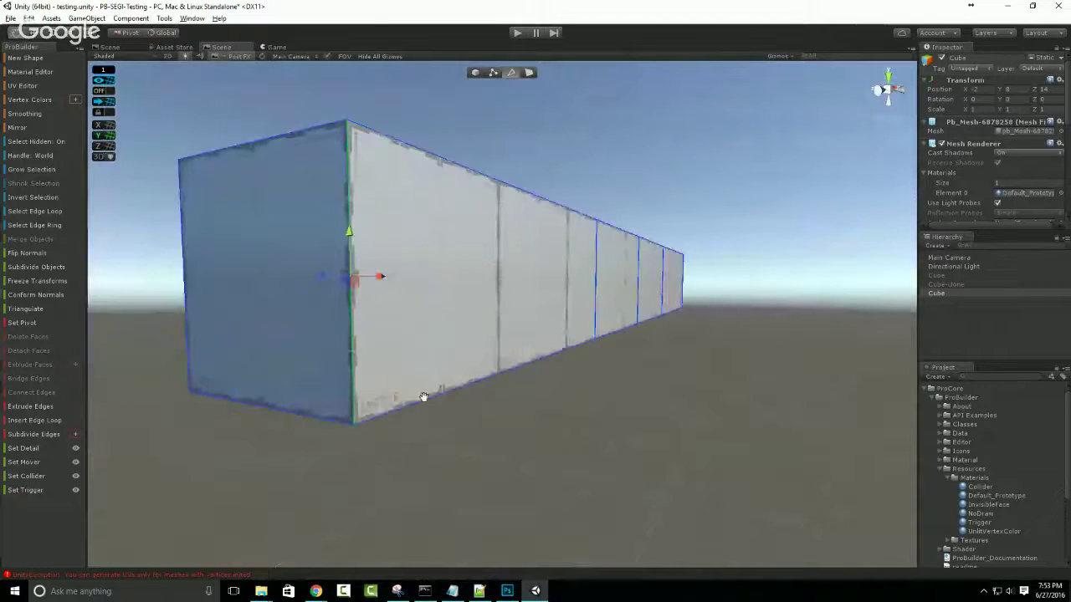
pyautogui.keyDown('shift'); pyautogui.click(593, 307); pyautogui.keyUp('shift')
# Connect the two selected vertical edges, try shifting the connecting edge downward, and undo back to the two-edge selection.
pyautogui.hotkey('alt', 'e')
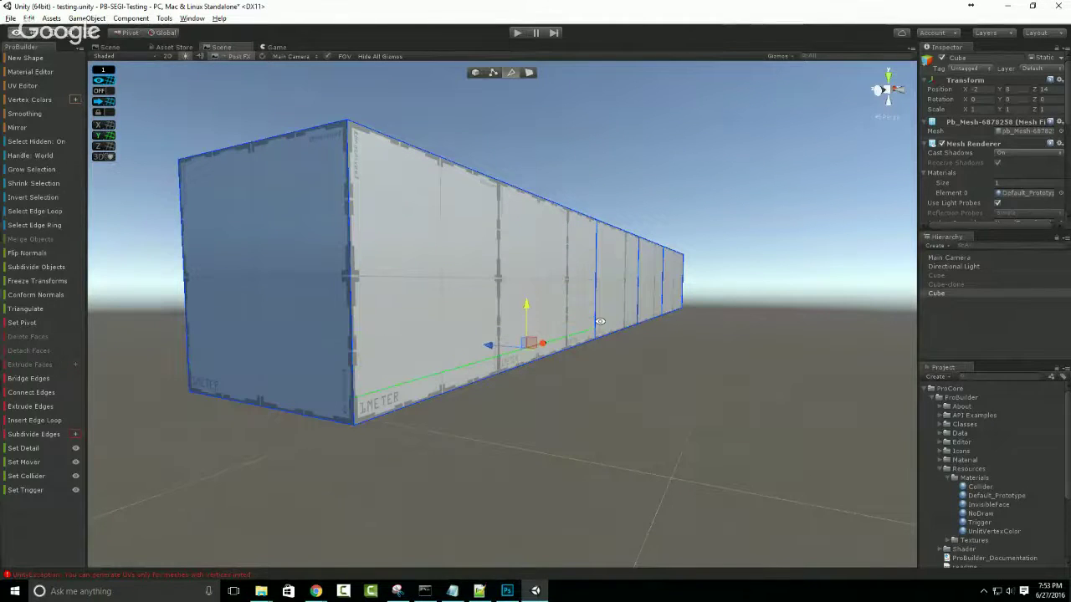
pyautogui.keyDown('alt'); pyautogui.moveTo(525, 308); pyautogui.dragTo(714, 294); pyautogui.keyUp('alt')
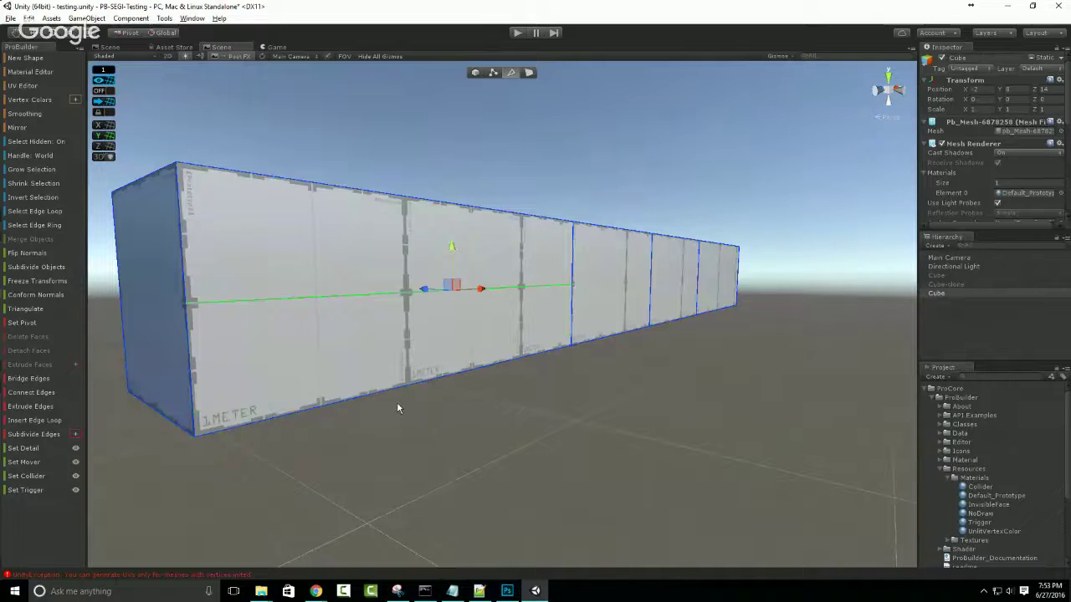
pyautogui.keyDown('alt'); pyautogui.moveTo(365, 409); pyautogui.dragTo(412, 420); pyautogui.keyUp('alt')
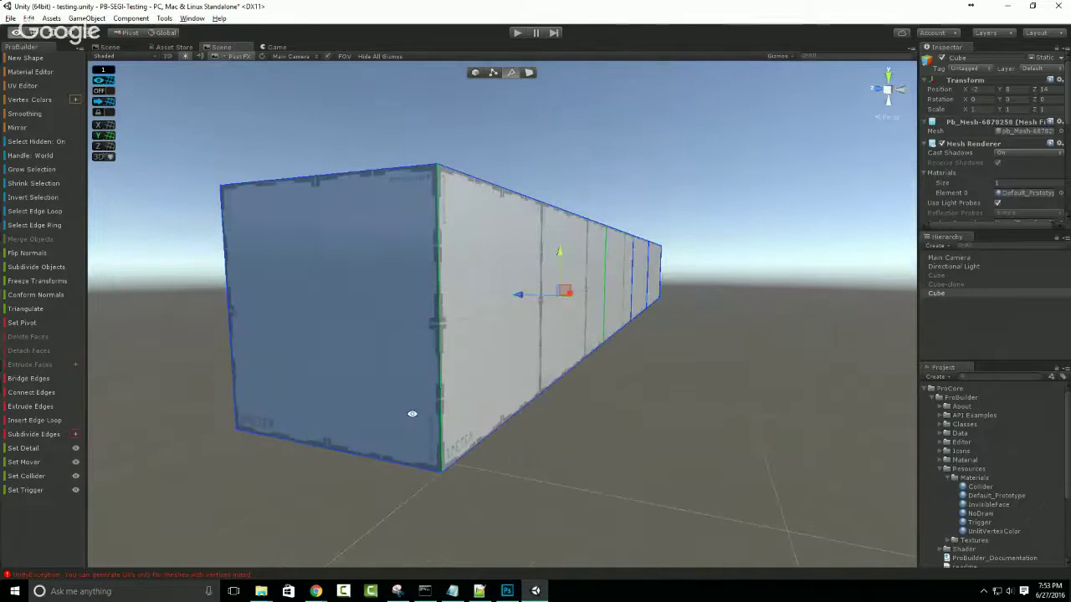
# Insert an edge loop through the selected vertical edges around the whole shape and lower it toward the bottom.
pyautogui.hotkey('alt', 'u')
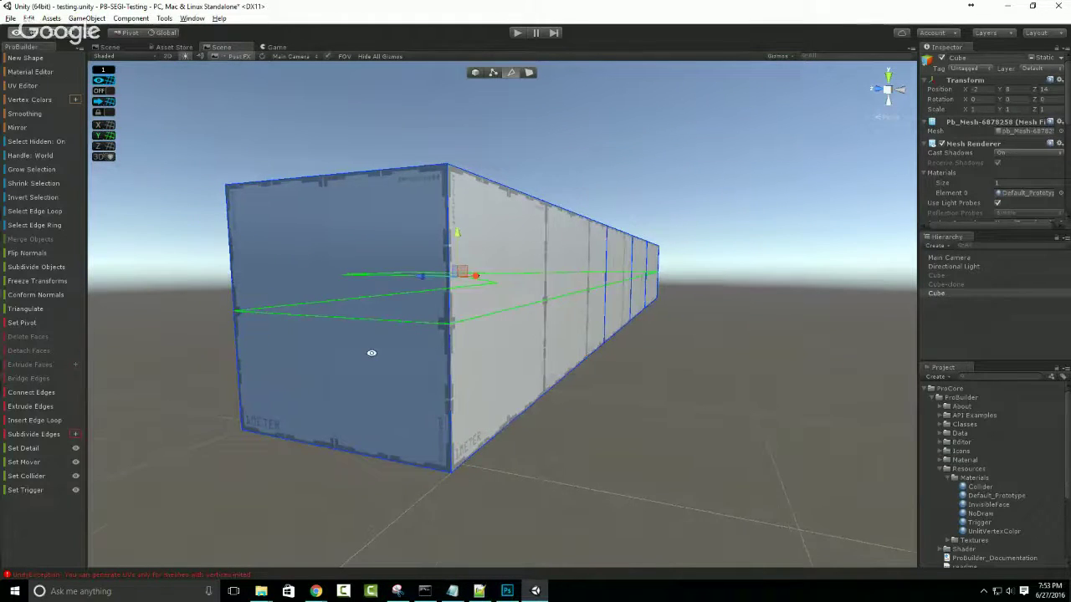
pyautogui.keyDown('alt'); pyautogui.moveTo(370, 351); pyautogui.dragTo(411, 256); pyautogui.keyUp('alt')
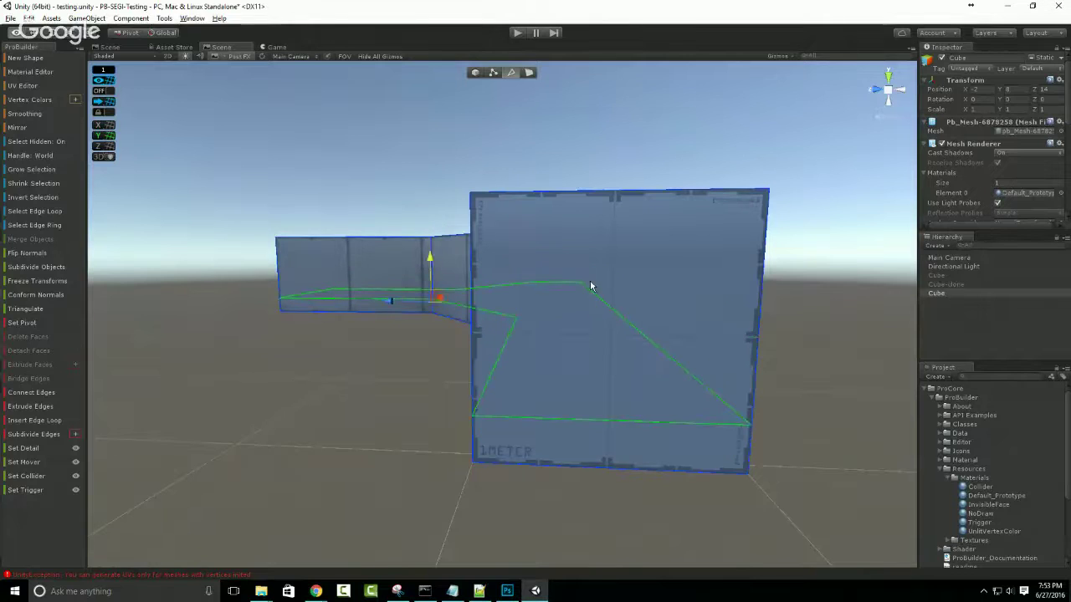
pyautogui.keyDown('alt'); pyautogui.moveTo(590, 283); pyautogui.dragTo(503, 336); pyautogui.keyUp('alt')
# Try scaling the inserted edge loop, and undo the scaling.
pyautogui.press('r')
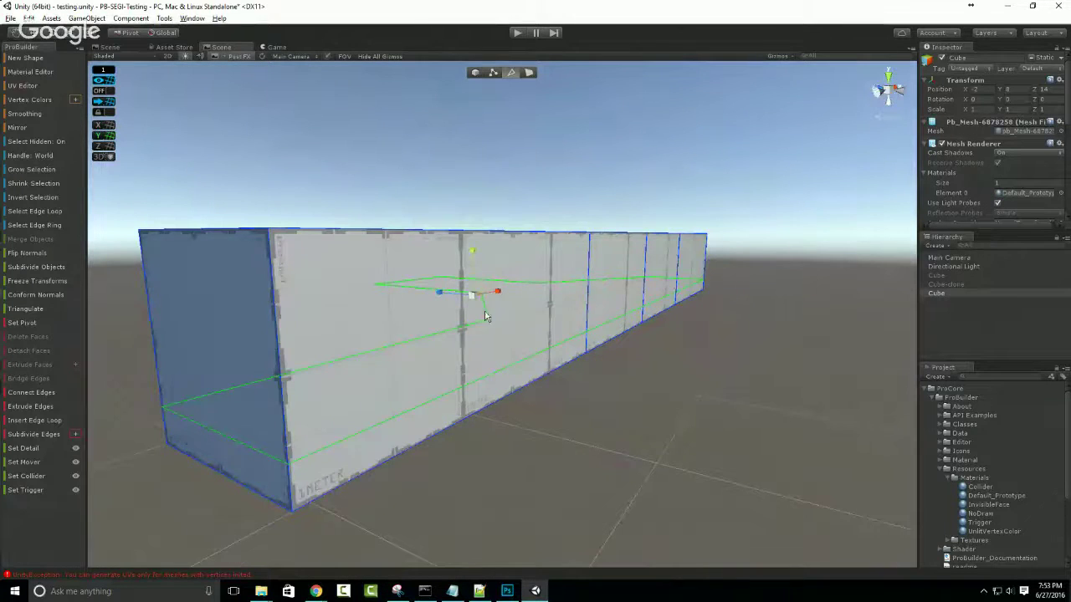
pyautogui.moveTo(473, 295); pyautogui.dragTo(473, 298)
pyautogui.hotkey('ctrl', 'z')
# Expand the inserted loop's outer side edge to its edge ring, try moving the ring upward, and undo the move.
pyautogui.click(418, 412)
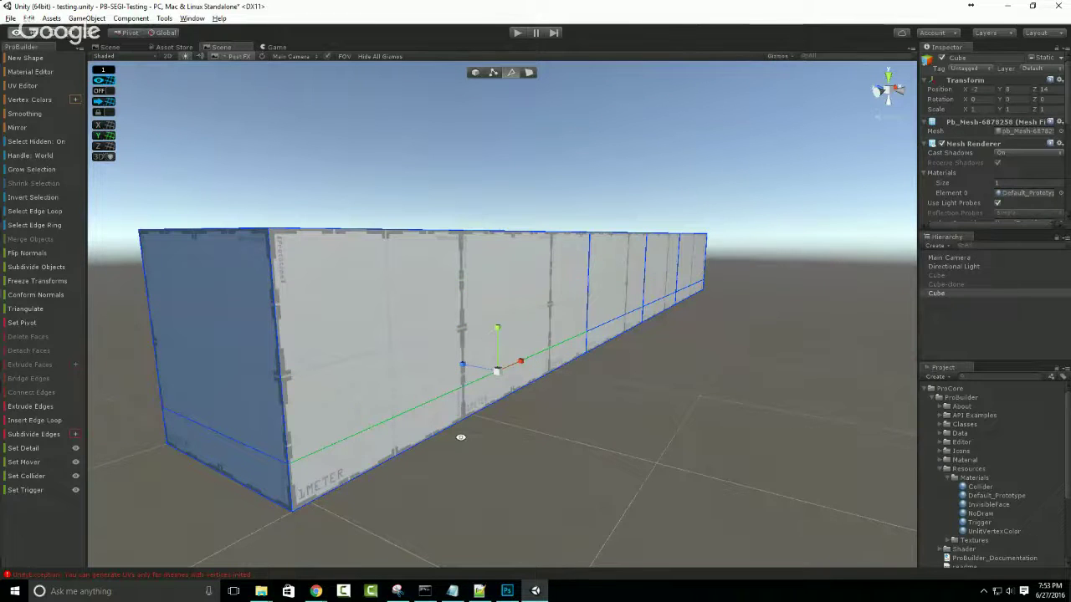
pyautogui.hotkey('alt', 'r')
pyautogui.keyDown('alt'); pyautogui.moveTo(500, 460); pyautogui.dragTo(409, 362); pyautogui.keyUp('alt')
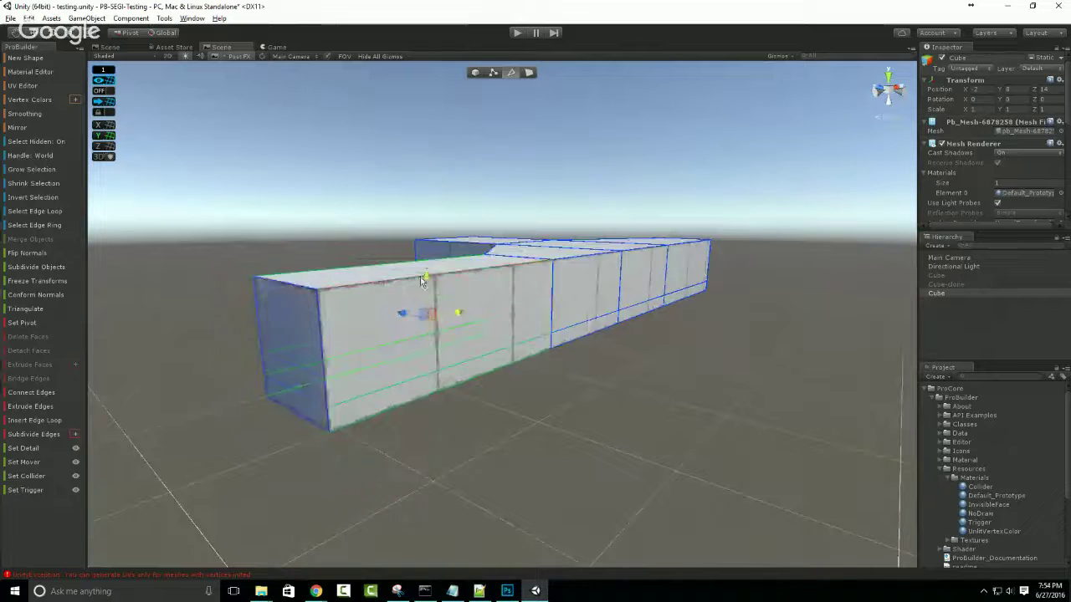
pyautogui.moveTo(425, 277); pyautogui.dragTo(426, 223)
pyautogui.hotkey('ctrl', 'z')
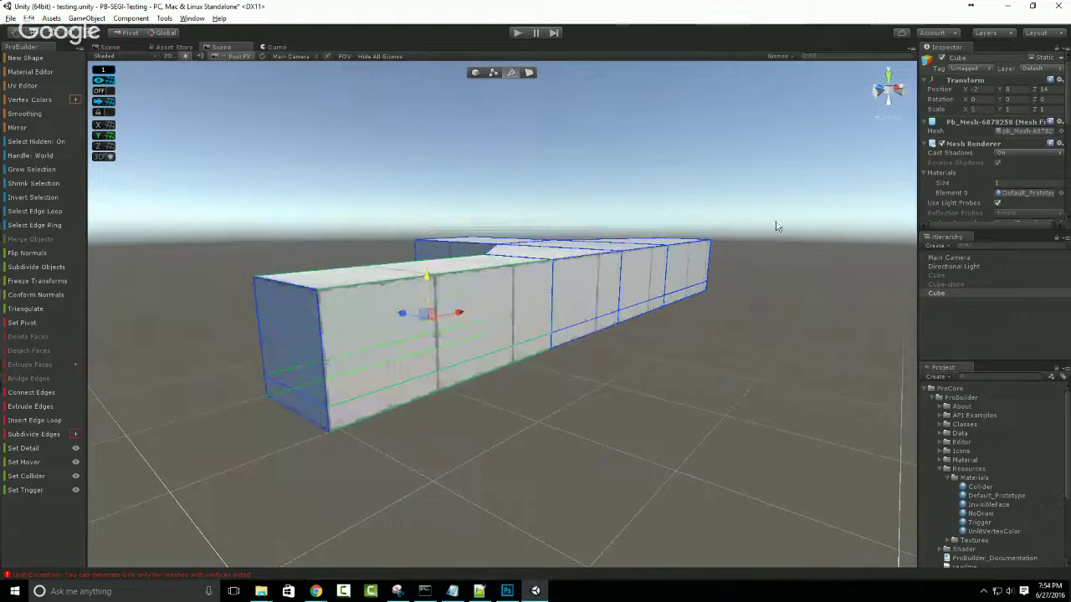
# Reselect the inserted loop's edge on the arm's outer side and examine how it divides that side.
pyautogui.click(457, 363)
pyautogui.scroll(4, 436, 411)
pyautogui.keyDown('alt'); pyautogui.moveTo(469, 424); pyautogui.dragTo(411, 363); pyautogui.keyUp('alt')
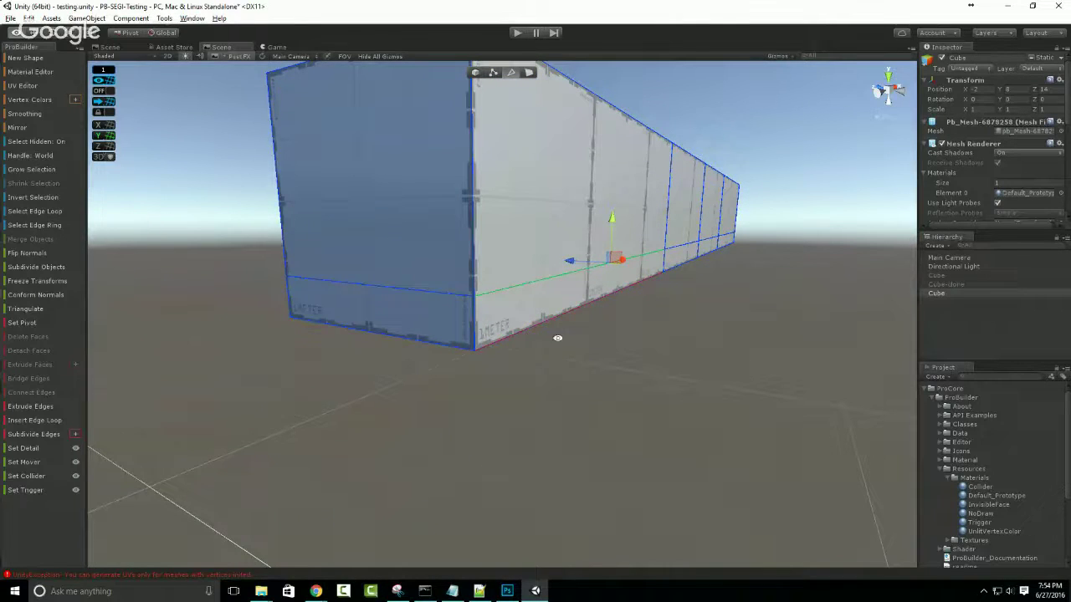
pyautogui.keyDown('alt'); pyautogui.moveTo(557, 337); pyautogui.dragTo(391, 408); pyautogui.keyUp('alt')
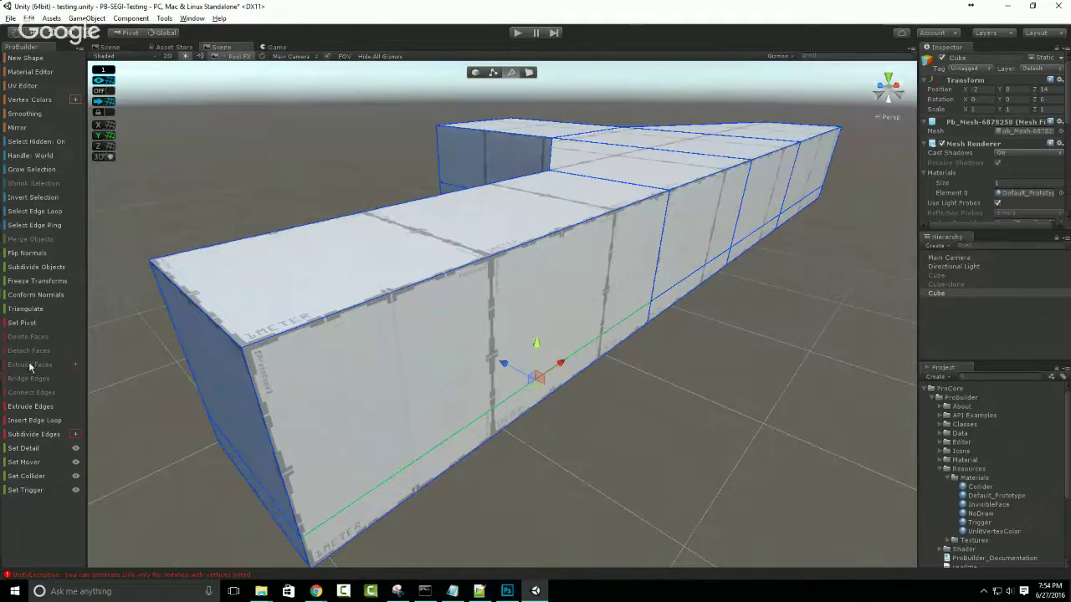
# Try deleting the large outer side face above the inserted loop, and undo the deletion.
pyautogui.click(427, 380)
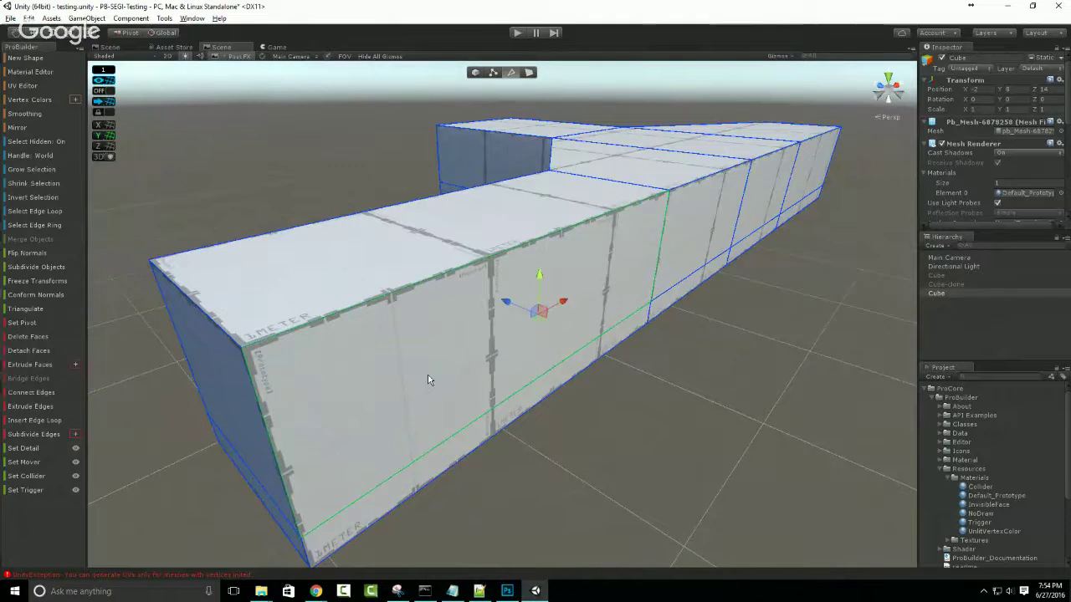
pyautogui.click(37, 337)
pyautogui.hotkey('ctrl', 'z')
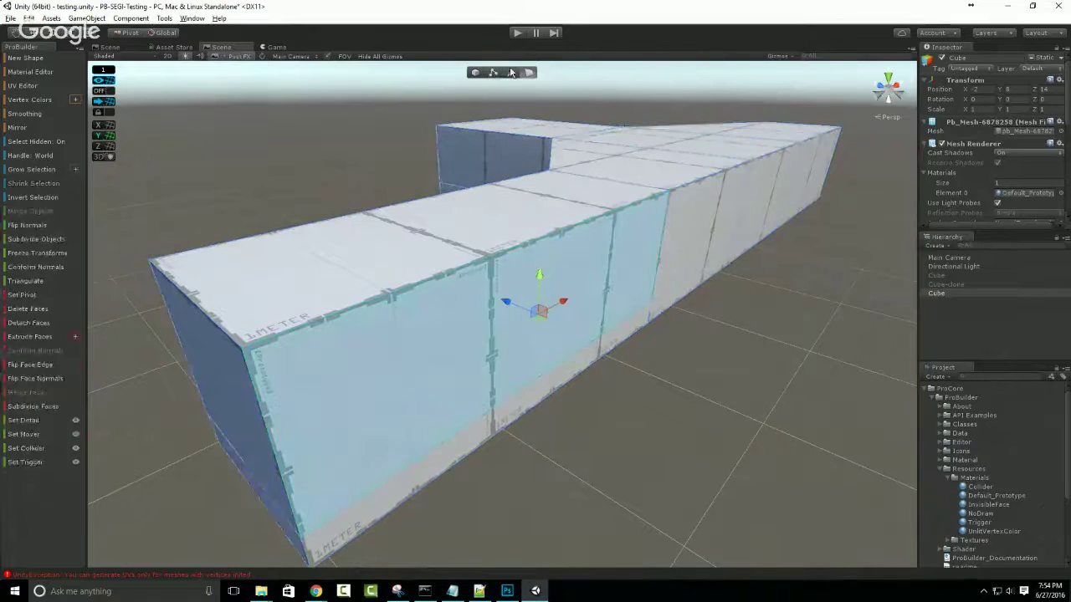
pyautogui.press('h')
pyautogui.press('Delete')
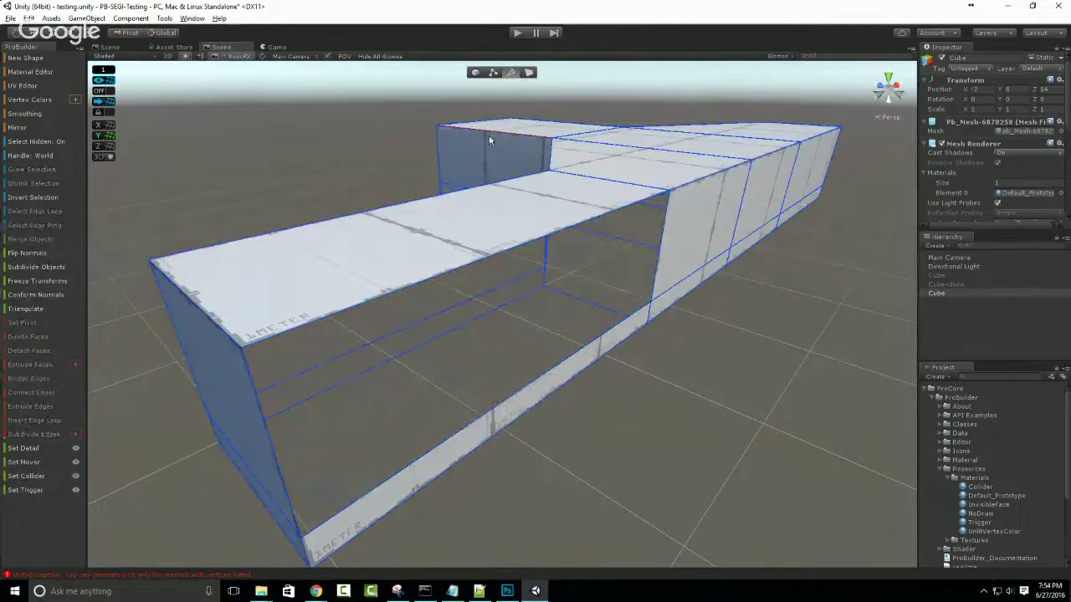
pyautogui.hotkey('ctrl', 'z')
pyautogui.hotkey('ctrl', 'z')
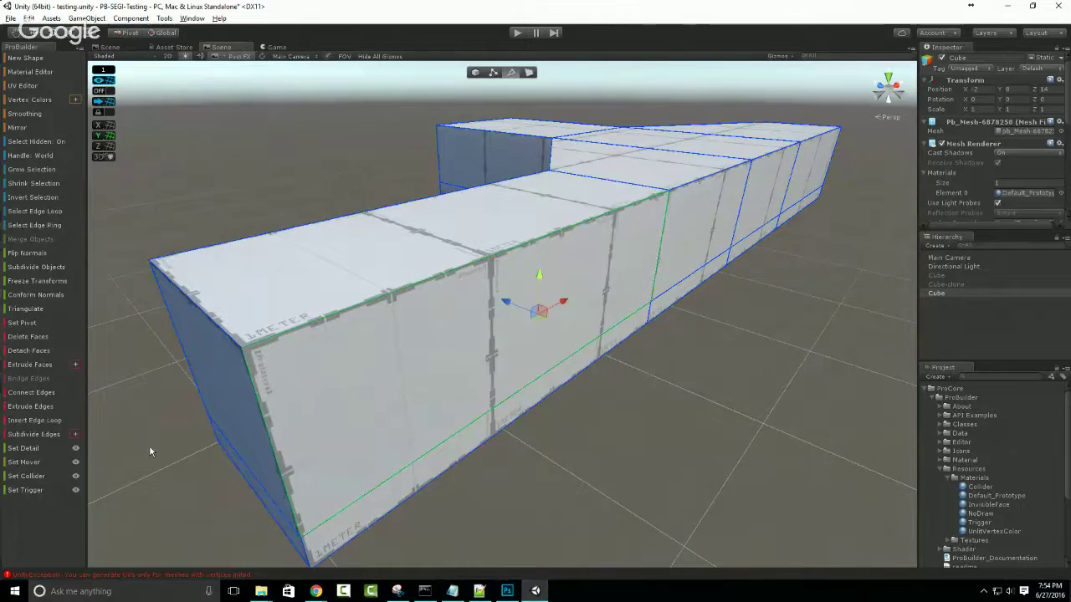
# Connect the arm's top outer edge to the inserted loop's edge below it with a vertical edge.
pyautogui.click(443, 276)
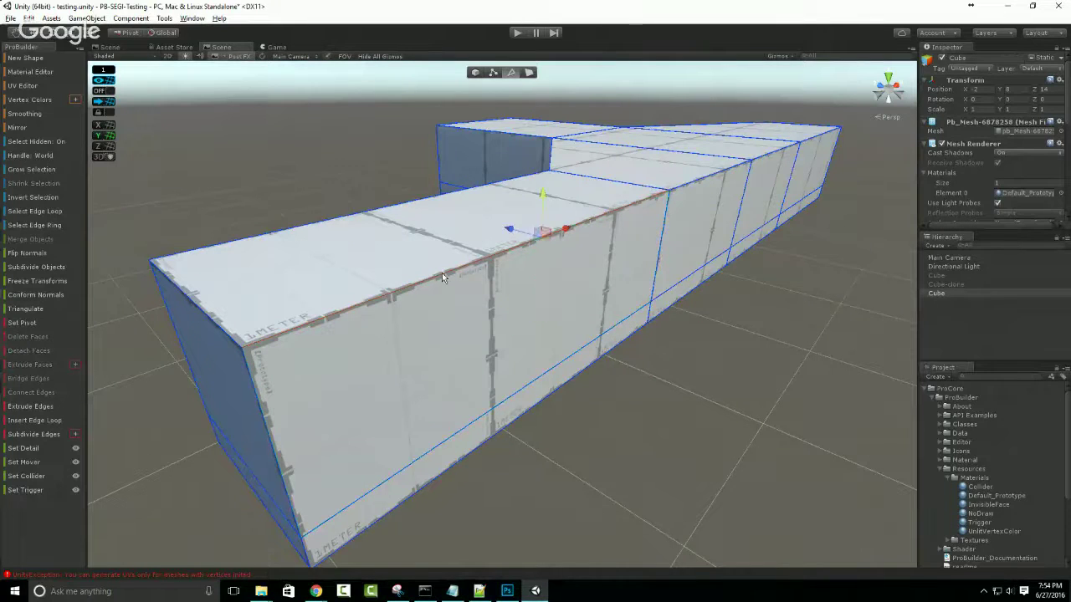
pyautogui.keyDown('shift'); pyautogui.click(487, 411); pyautogui.keyUp('shift')
pyautogui.hotkey('alt', 'e')
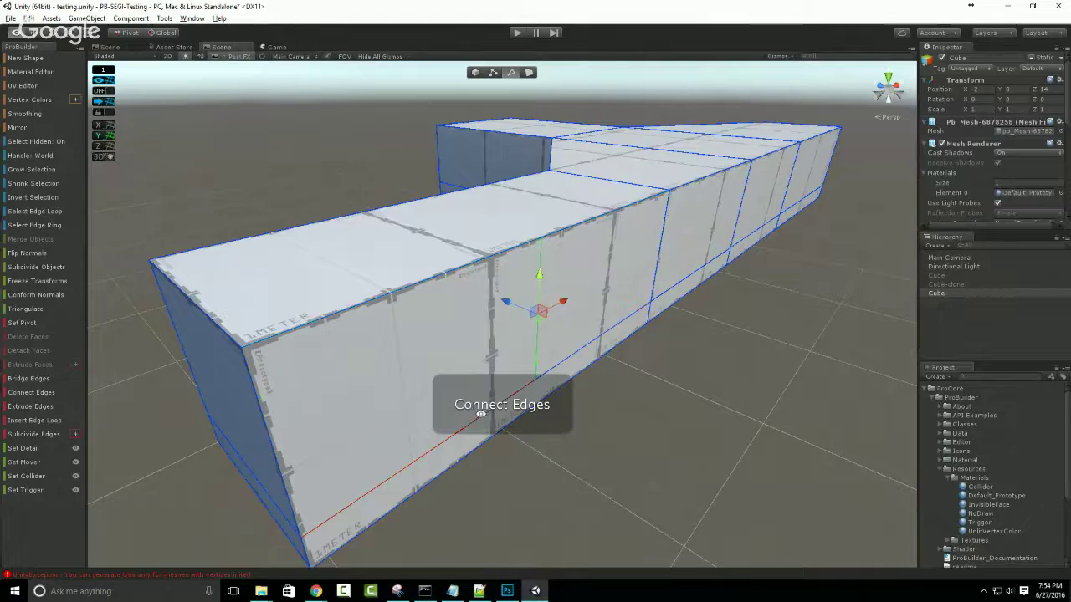
pyautogui.keyDown('alt'); pyautogui.moveTo(549, 229); pyautogui.dragTo(527, 294); pyautogui.keyUp('alt')
pyautogui.click(483, 268)
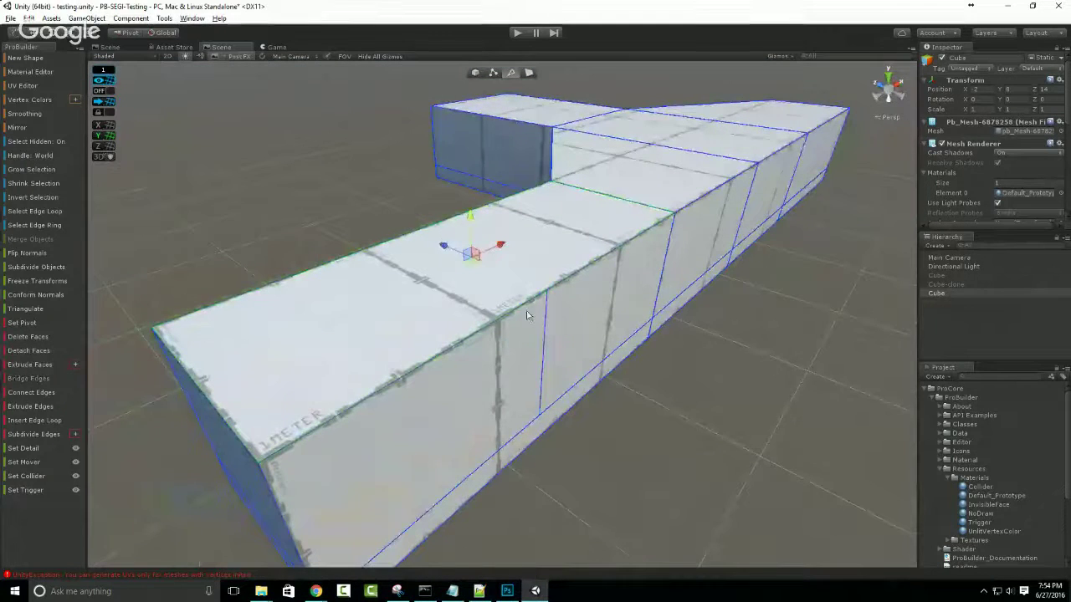
pyautogui.scroll(2, 535, 326)
pyautogui.keyDown('alt'); pyautogui.moveTo(541, 339); pyautogui.dragTo(605, 340); pyautogui.keyUp('alt')
pyautogui.click(605, 341)
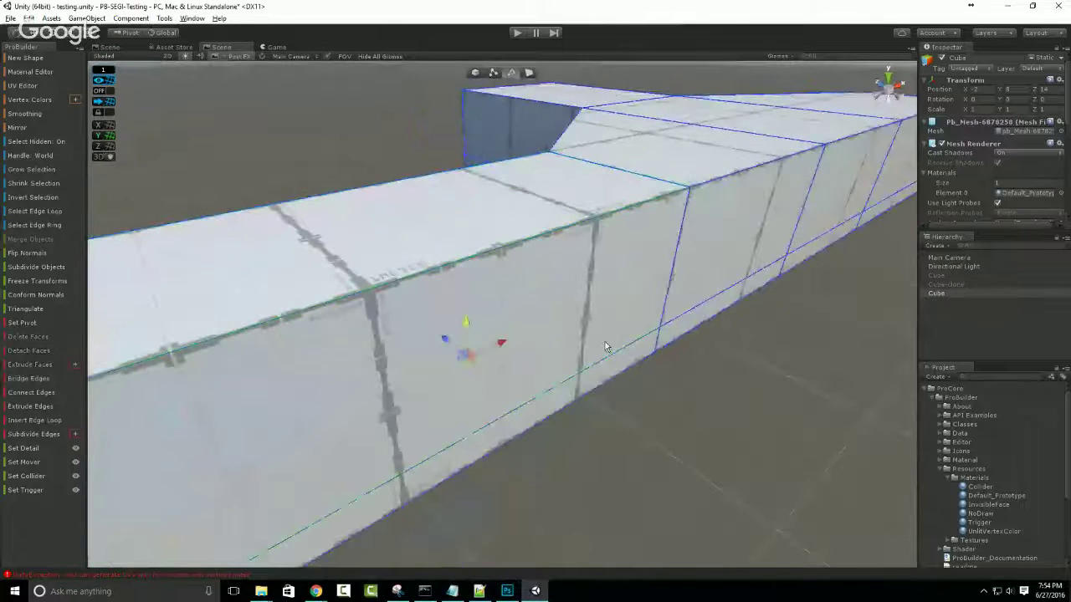
pyautogui.hotkey('alt', 'e')
pyautogui.keyDown('alt'); pyautogui.moveTo(528, 391); pyautogui.dragTo(586, 373); pyautogui.keyUp('alt')
# Try moving the arm's bottom outer edge, and try pulling the end-side half of the split loop edge outward.
pyautogui.click(591, 260)
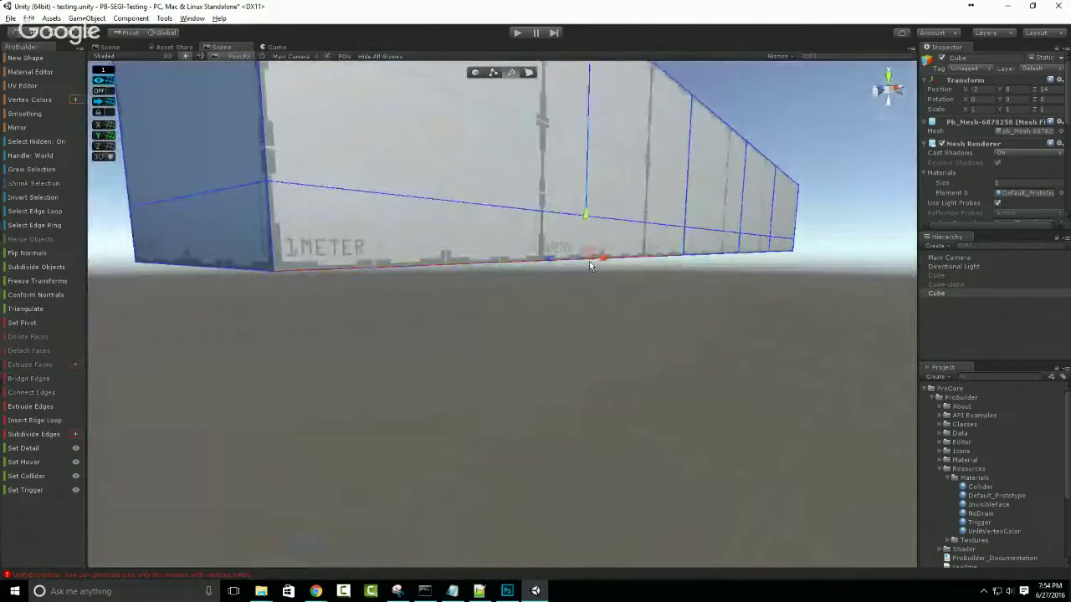
pyautogui.moveTo(548, 258); pyautogui.dragTo(497, 353)
pyautogui.hotkey('ctrl', 'z')
pyautogui.click(501, 252)
pyautogui.moveTo(399, 343); pyautogui.dragTo(456, 363)
pyautogui.keyDown('alt'); pyautogui.moveTo(594, 405); pyautogui.dragTo(531, 145); pyautogui.keyUp('alt')
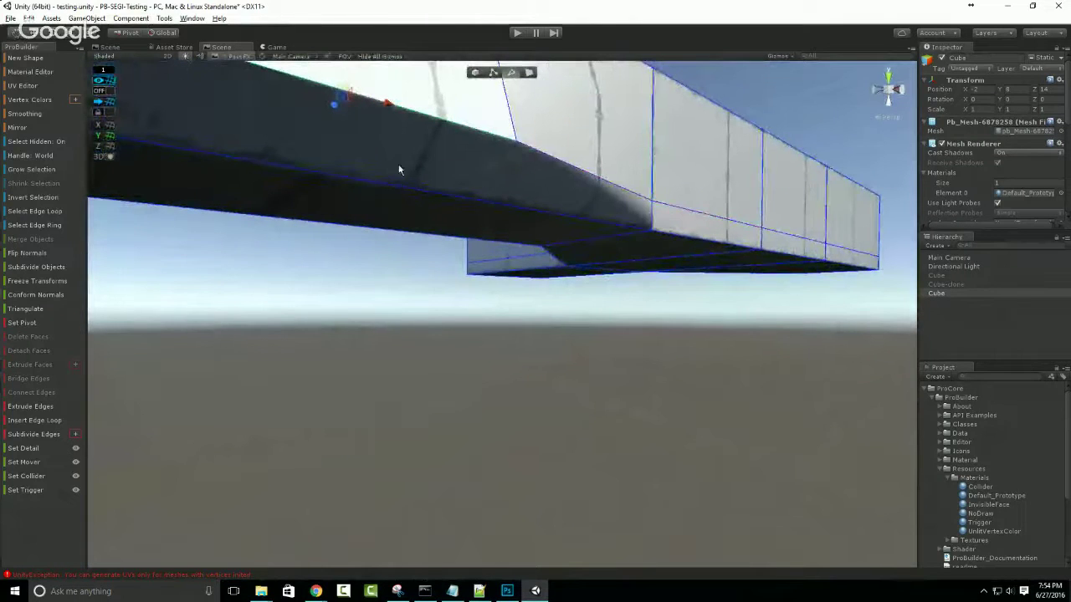
pyautogui.keyDown('alt'); pyautogui.moveTo(399, 170); pyautogui.dragTo(543, 255); pyautogui.keyUp('alt')
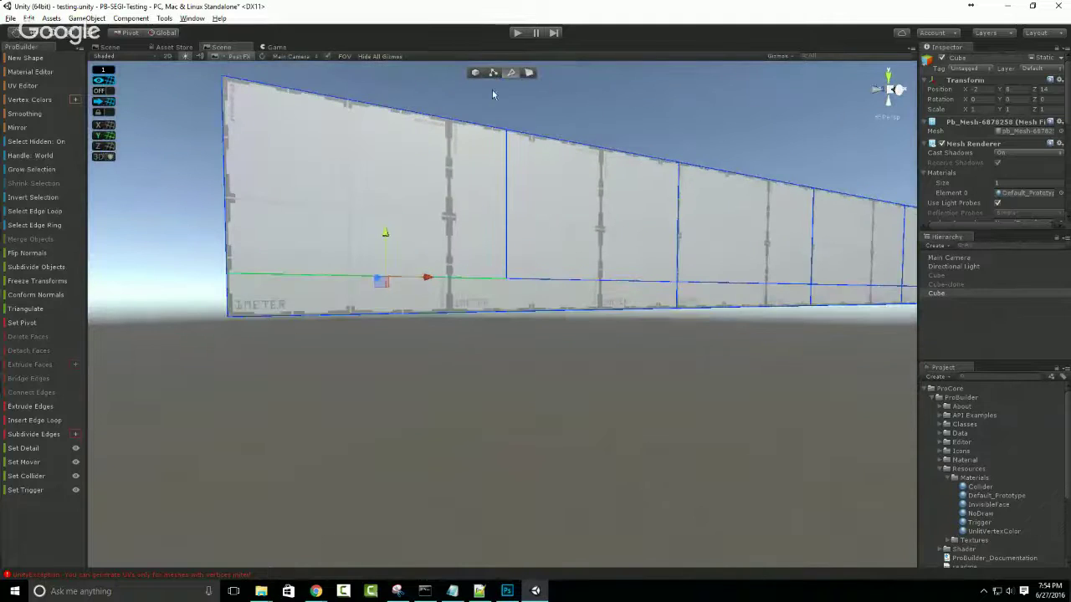
# Connect the vertex at the new vertical edge's lower end to the bottom corner vertices on both sides of it.
pyautogui.click(492, 73)
pyautogui.click(506, 285)
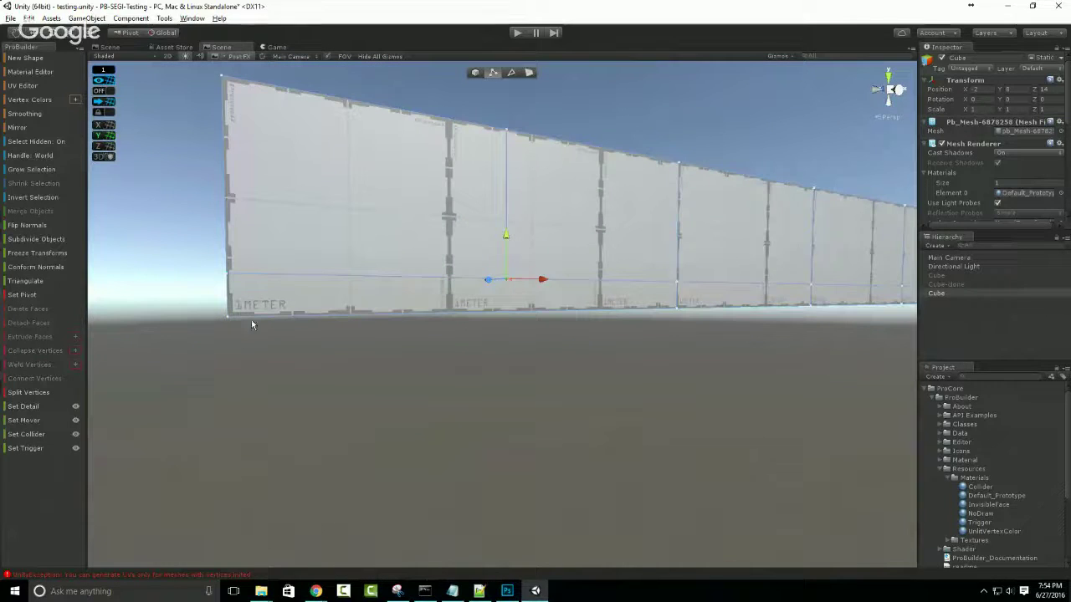
pyautogui.keyDown('shift'); pyautogui.click(227, 315); pyautogui.keyUp('shift')
pyautogui.hotkey('alt', 'e')
pyautogui.click(504, 278)
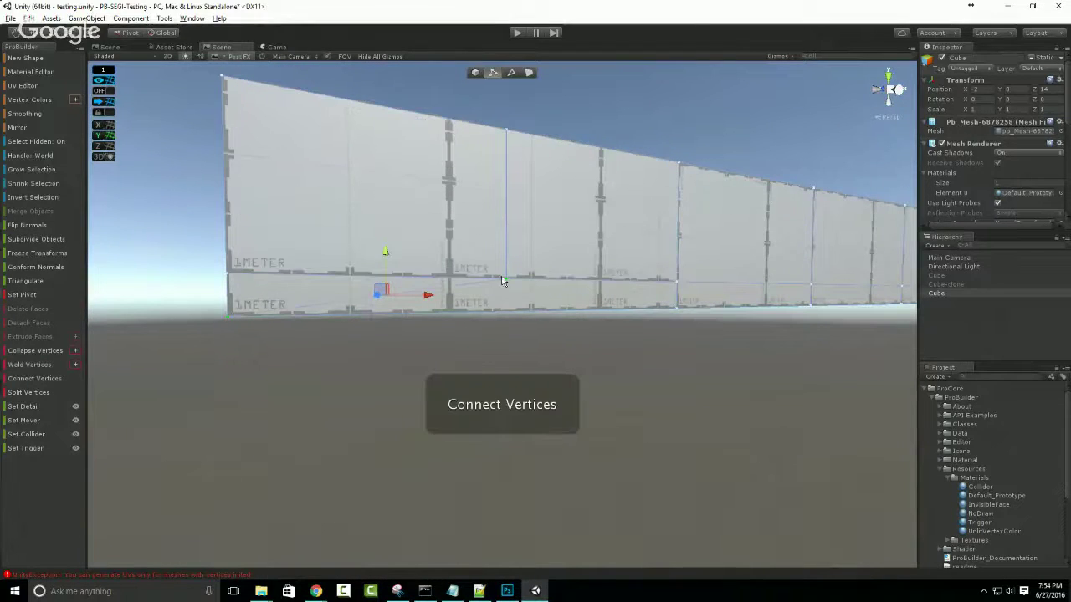
pyautogui.keyDown('shift'); pyautogui.click(676, 308); pyautogui.keyUp('shift')
pyautogui.hotkey('alt', 'e')
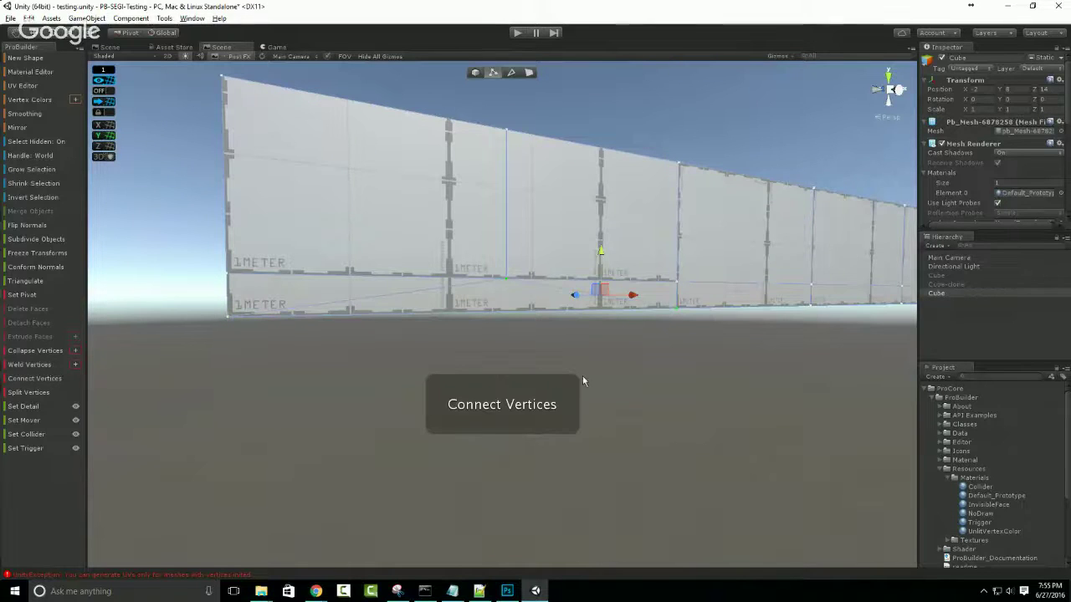
# Try pulling the shared vertex outward, and undo it together with the vertex connections and the vertical edge.
pyautogui.keyDown('alt'); pyautogui.moveTo(583, 376); pyautogui.dragTo(622, 235); pyautogui.keyUp('alt')
pyautogui.keyDown('alt'); pyautogui.moveTo(544, 336); pyautogui.dragTo(622, 395); pyautogui.keyUp('alt')
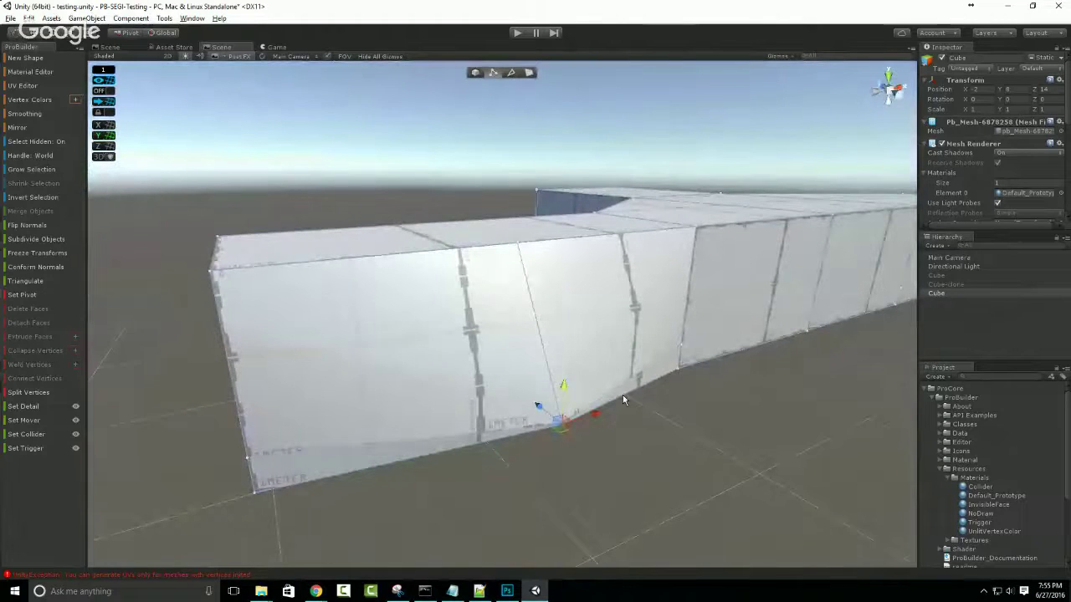
pyautogui.hotkey('ctrl', 'z')
pyautogui.hotkey('ctrl', 'z')
pyautogui.hotkey('ctrl', 'z')
pyautogui.hotkey('ctrl', 'z')
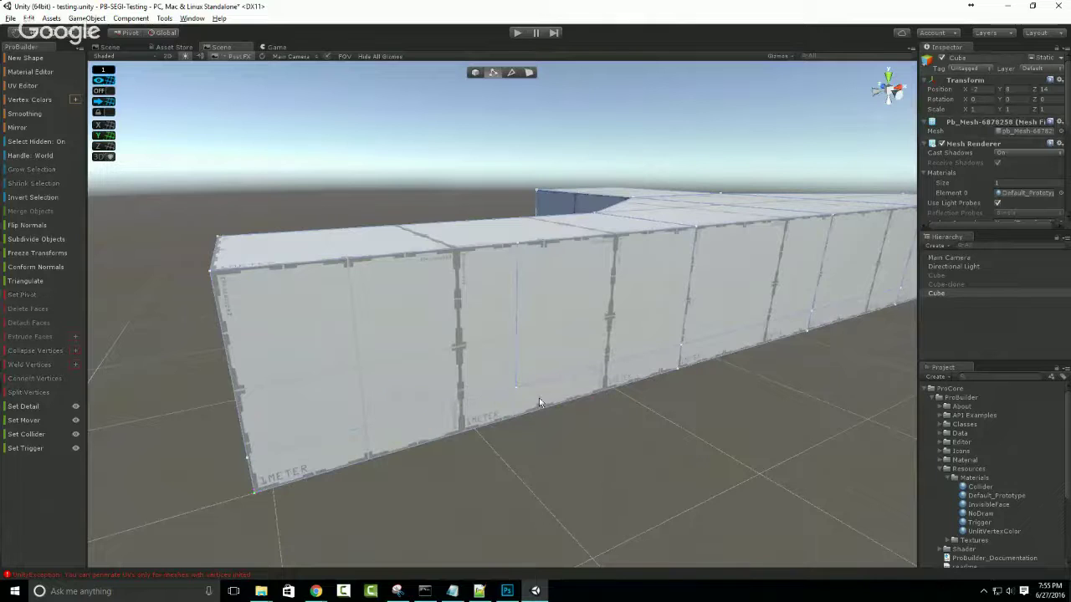
pyautogui.hotkey('ctrl', 'z')
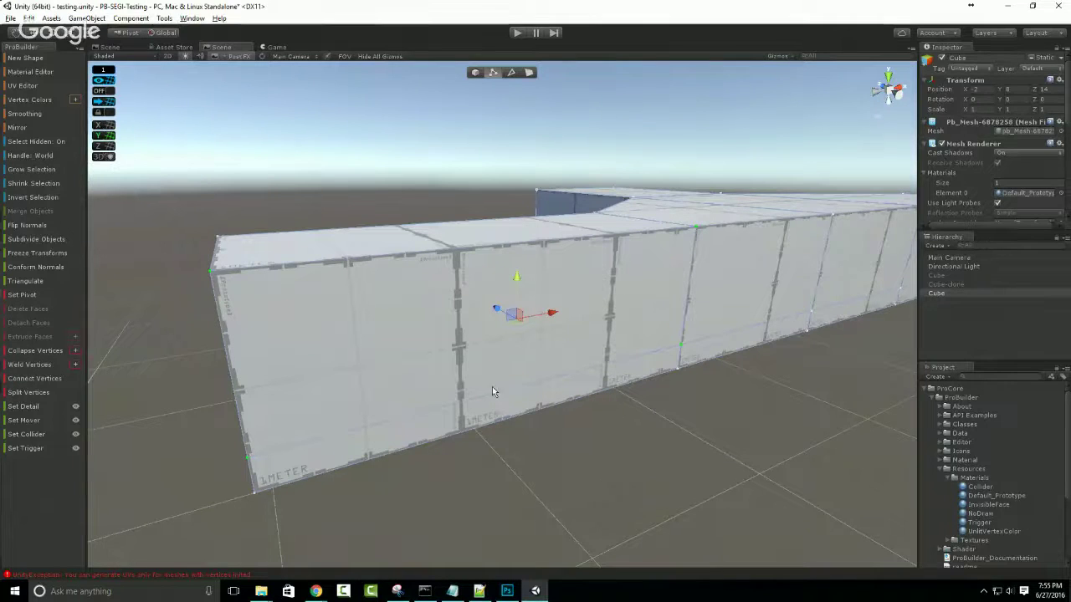
# Insert an edge loop crosswise around the arm from its selected outer side edge and slide it along the arm's length.
pyautogui.press('h')
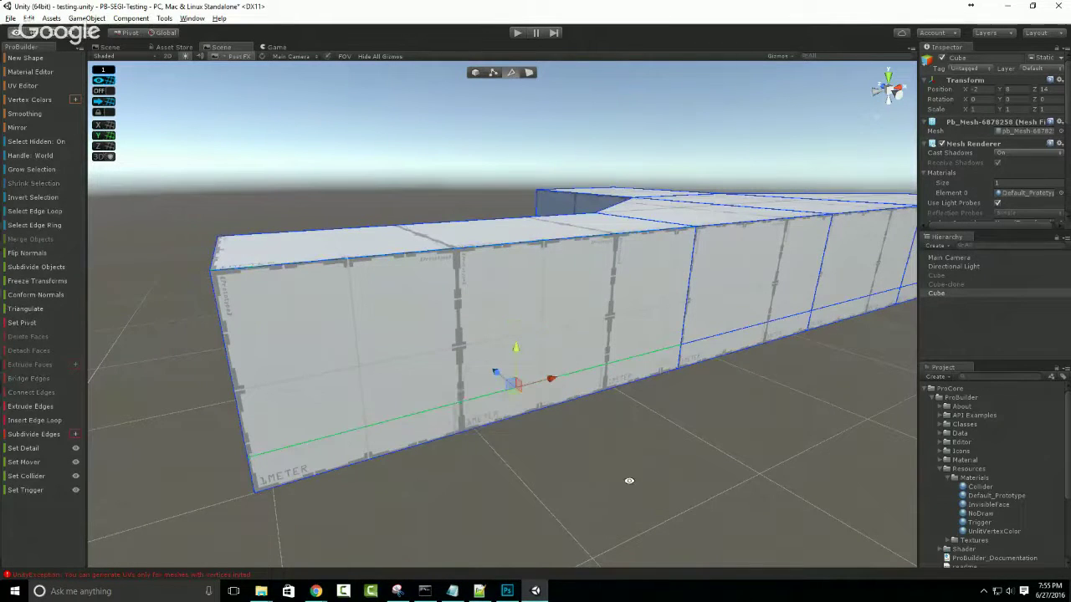
pyautogui.hotkey('alt', 'u')
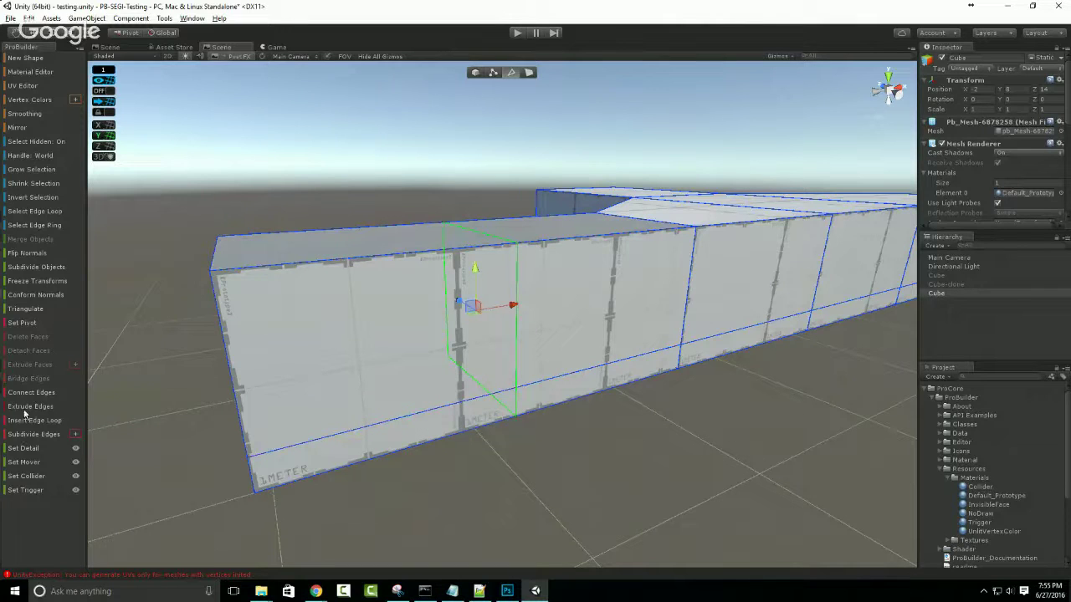
pyautogui.moveTo(523, 311); pyautogui.dragTo(492, 425)
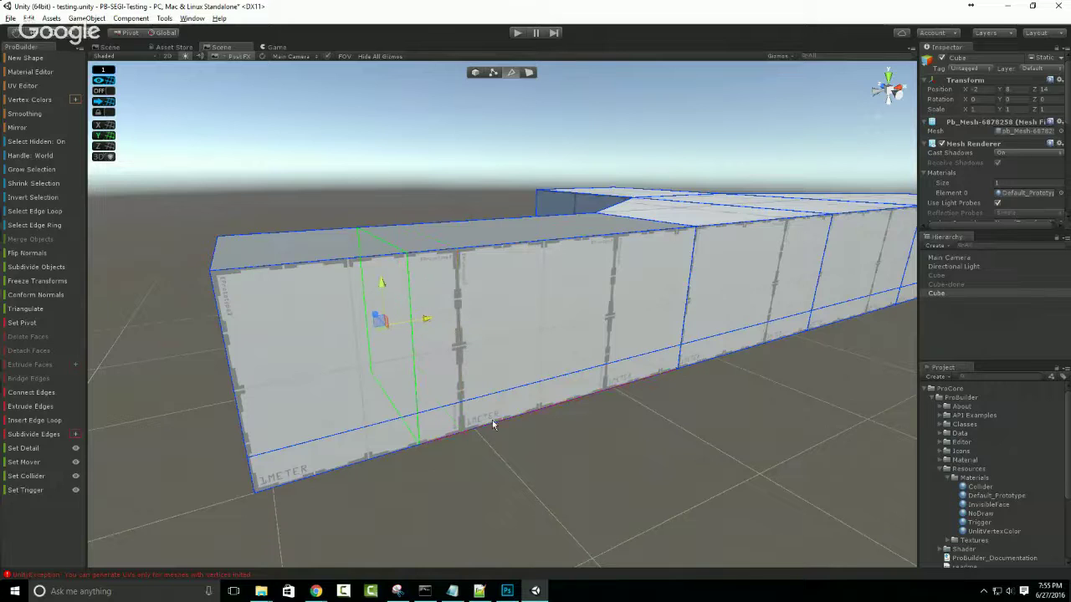
# Select both faces at the arm's end, including the narrow lower strip, and delete them to open the end.
pyautogui.keyDown('alt'); pyautogui.moveTo(514, 333); pyautogui.dragTo(387, 361); pyautogui.keyUp('alt')
pyautogui.click(528, 73)
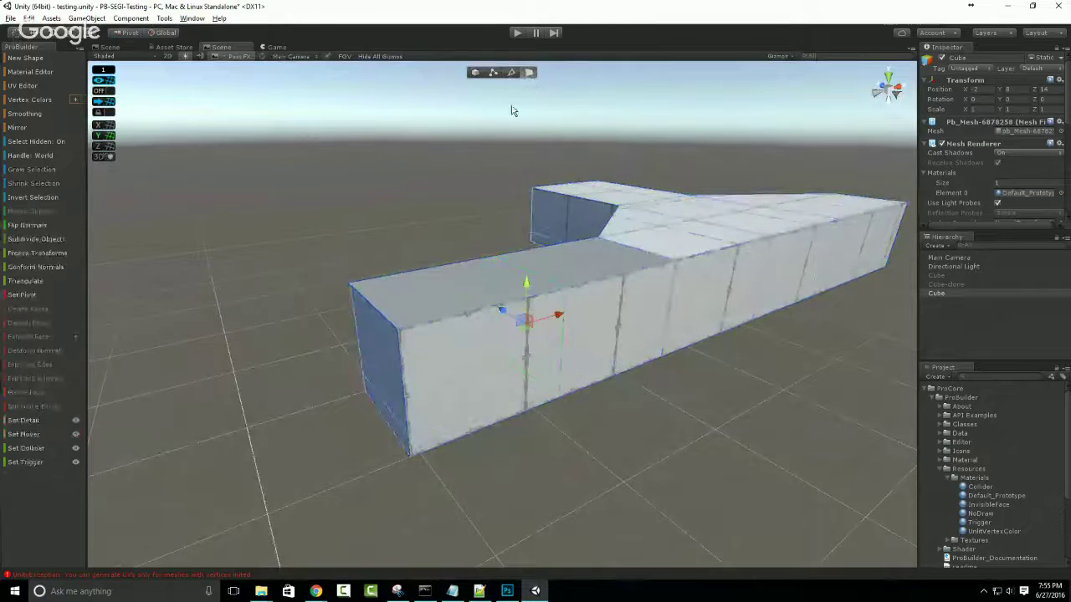
pyautogui.click(381, 424)
pyautogui.keyDown('shift'); pyautogui.click(393, 428); pyautogui.keyUp('shift')
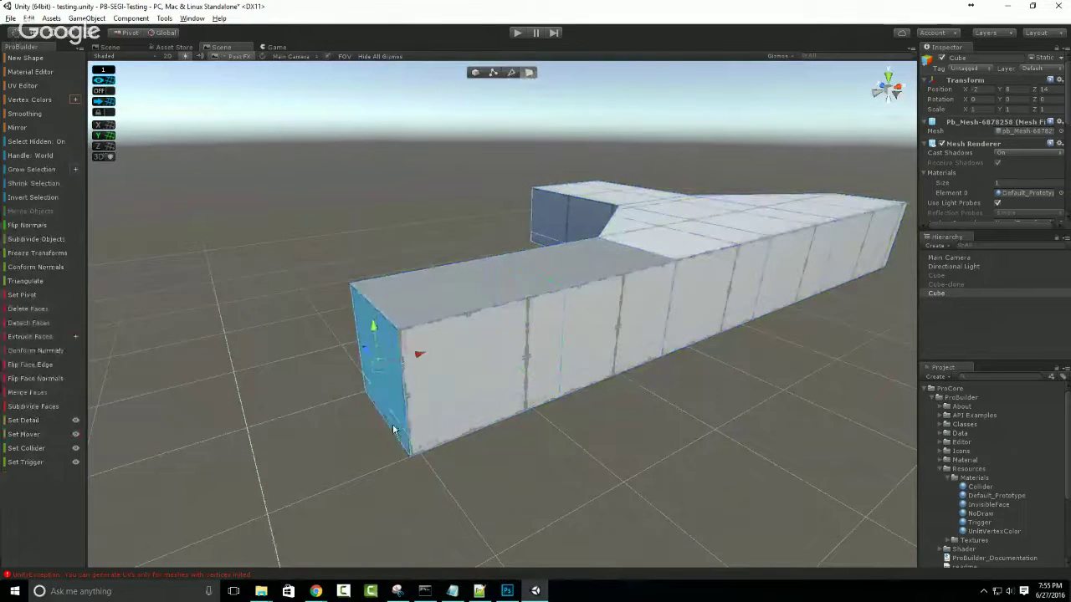
pyautogui.press('BackSpace')
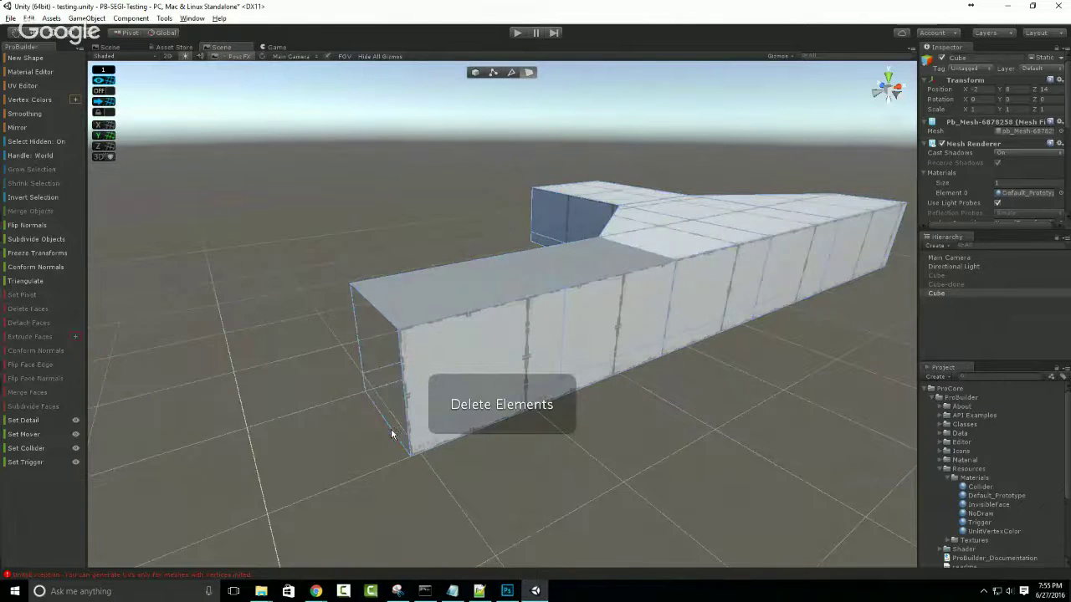
# Extrude the open end's top edge and adjoining vertical side edge together outward in several successive segments.
pyautogui.scroll(4, 385, 410)
pyautogui.click(511, 73)
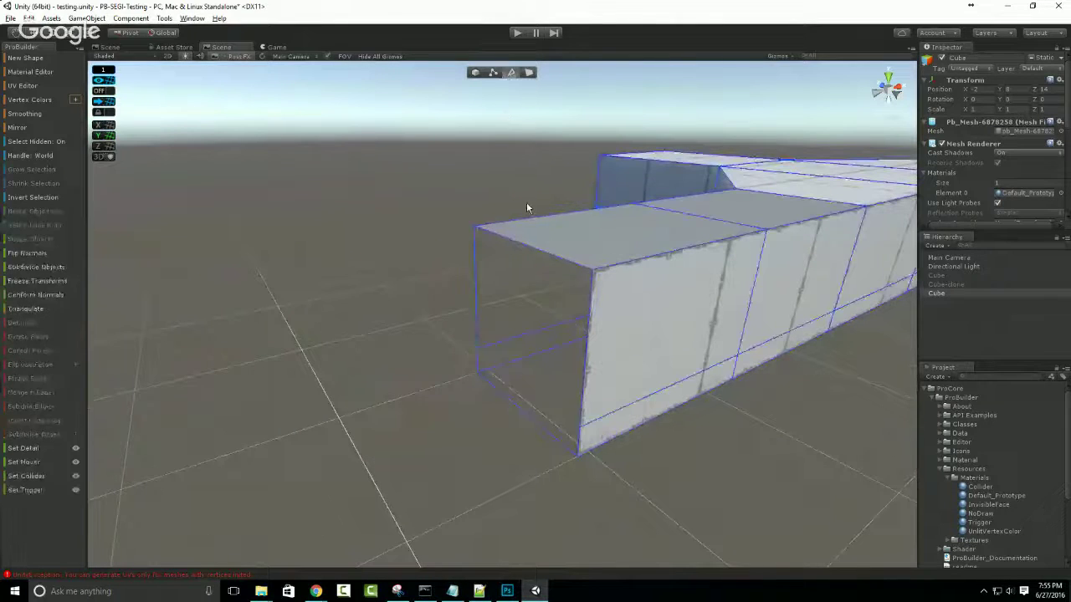
pyautogui.click(542, 256)
pyautogui.keyDown('shift'); pyautogui.click(591, 326); pyautogui.keyUp('shift')
pyautogui.scroll(-2, 545, 322)
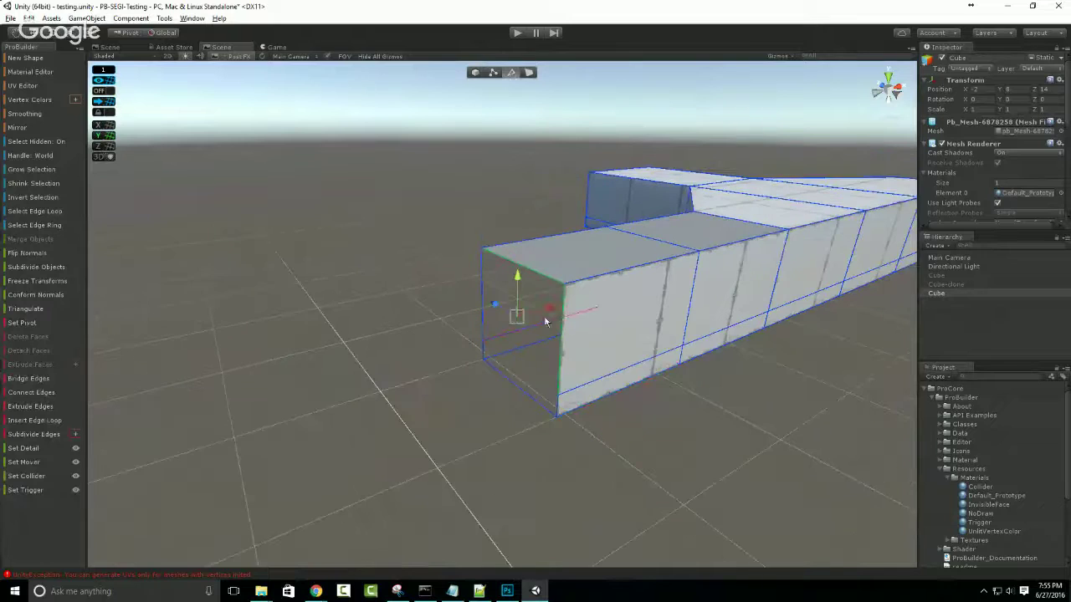
pyautogui.keyDown('shift'); pyautogui.moveTo(544, 322); pyautogui.dragTo(363, 374); pyautogui.keyUp('shift')
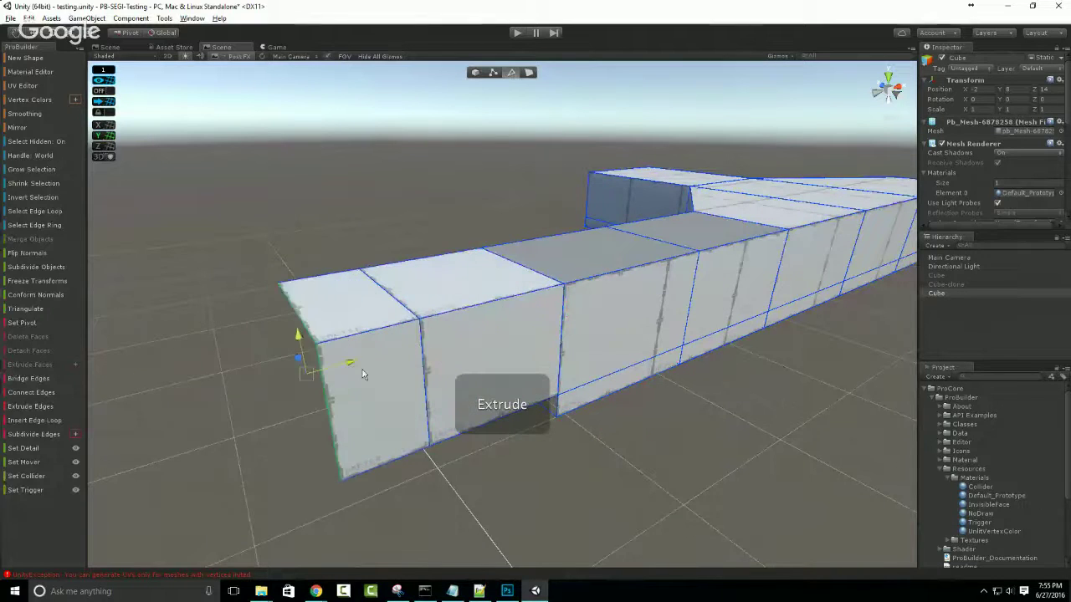
pyautogui.scroll(-3, 351, 356)
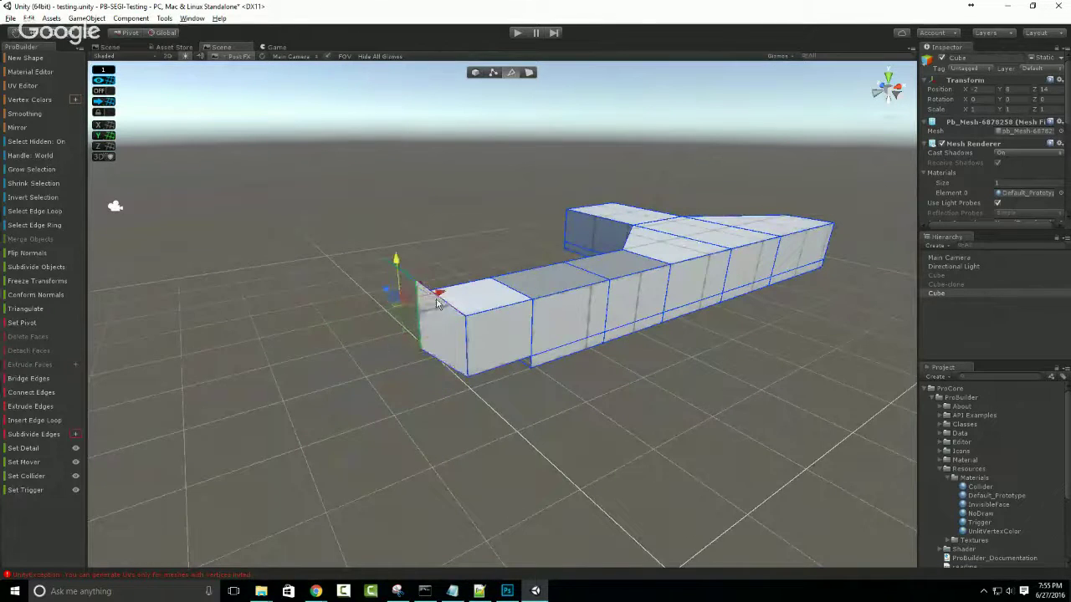
pyautogui.keyDown('shift'); pyautogui.moveTo(436, 303); pyautogui.dragTo(298, 350); pyautogui.keyUp('shift')
# Extrude only the outermost vertical edge repeatedly, forming a zigzag wall strip that changes direction at each segment.
pyautogui.keyDown('alt'); pyautogui.moveTo(394, 411); pyautogui.dragTo(282, 454); pyautogui.keyUp('alt')
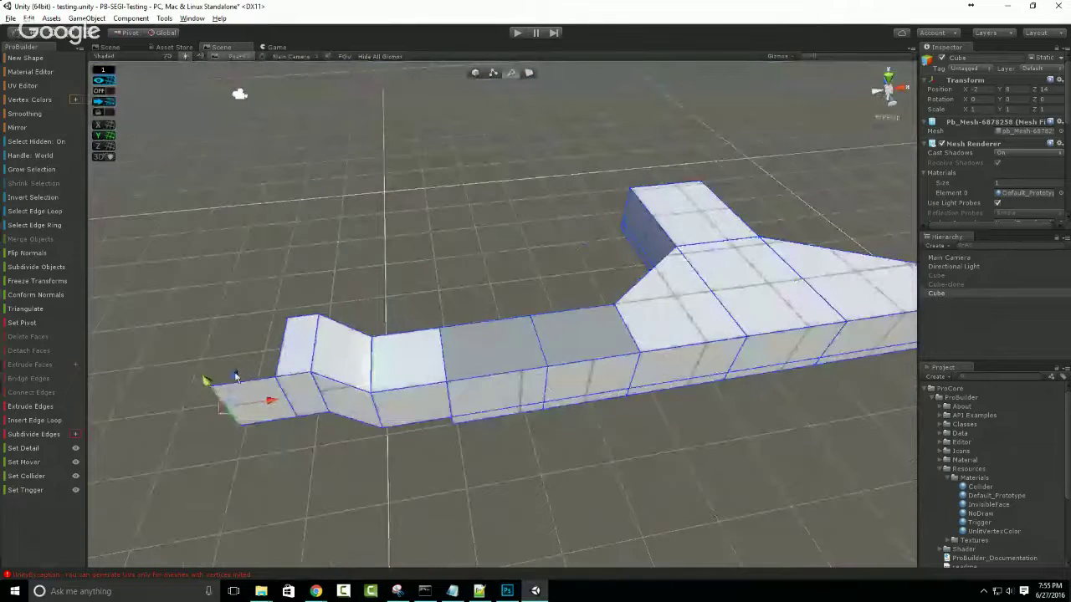
pyautogui.keyDown('shift'); pyautogui.moveTo(236, 376); pyautogui.dragTo(213, 458); pyautogui.keyUp('shift')
pyautogui.moveTo(225, 493); pyautogui.dragTo(297, 380, button='middle')
pyautogui.keyDown('shift'); pyautogui.moveTo(336, 350); pyautogui.dragTo(237, 362); pyautogui.keyUp('shift')
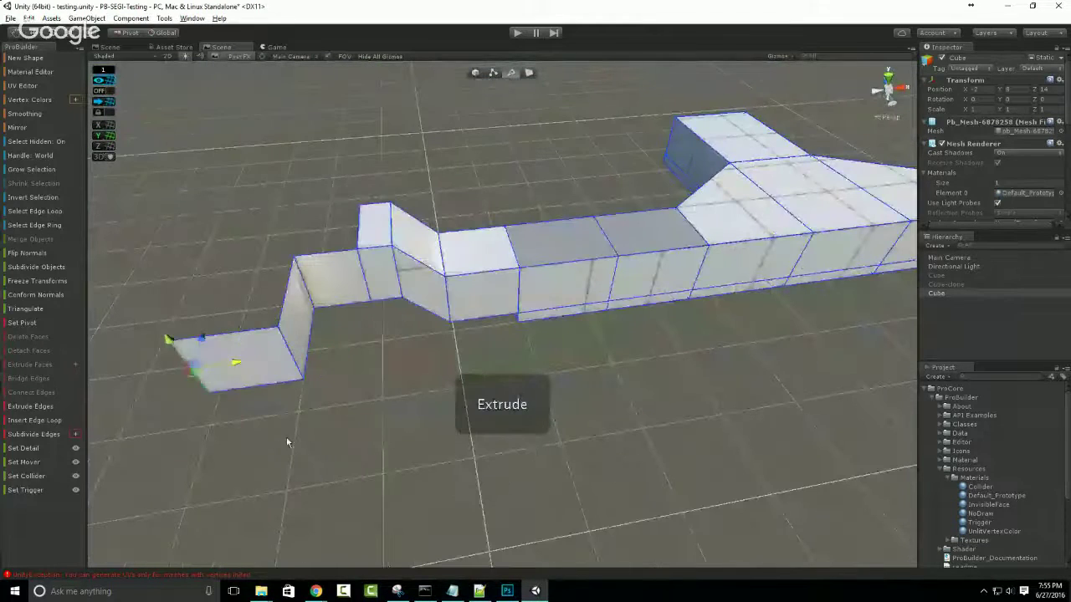
pyautogui.keyDown('alt'); pyautogui.moveTo(280, 418); pyautogui.dragTo(423, 410); pyautogui.keyUp('alt')
pyautogui.keyDown('shift'); pyautogui.moveTo(430, 460); pyautogui.dragTo(466, 377); pyautogui.keyUp('shift')
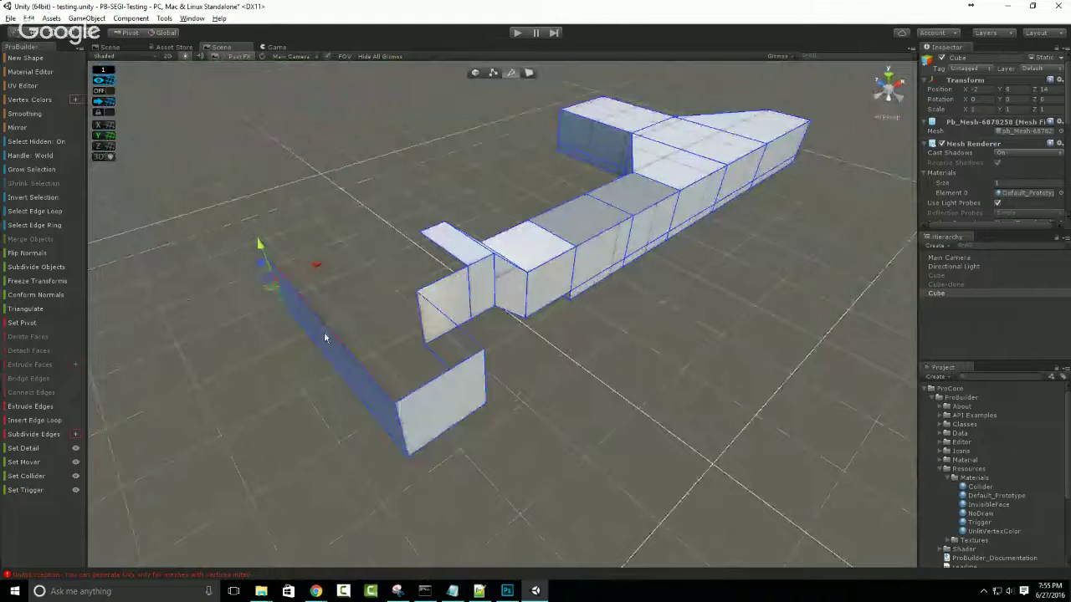
# Add the adjoining wall's top edge to the selection and extrude both edges inward and upward into a stepped corner block.
pyautogui.keyDown('shift'); pyautogui.click(421, 387); pyautogui.keyUp('shift')
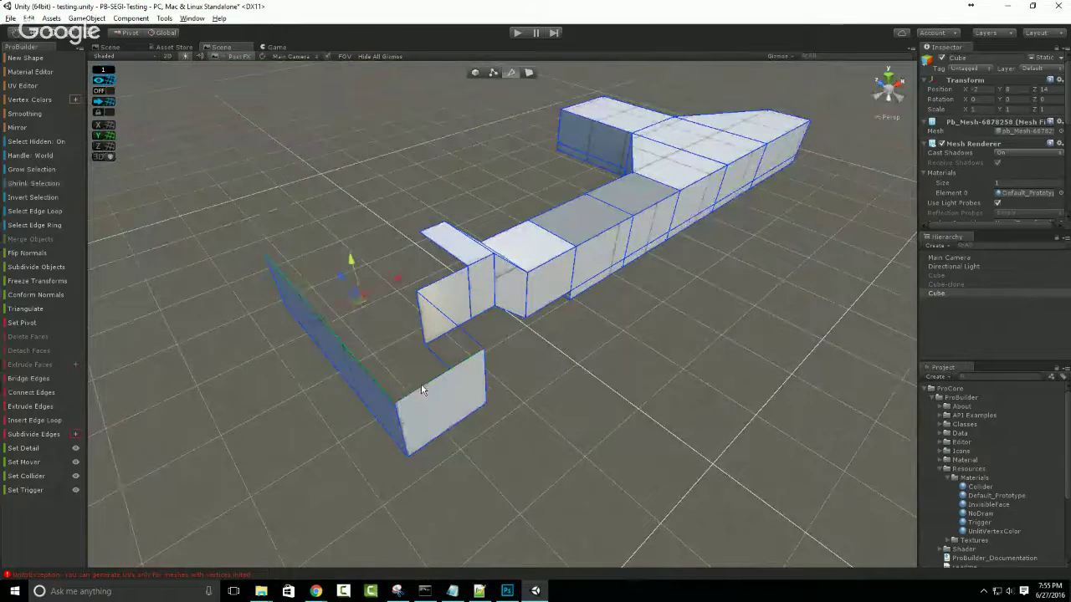
pyautogui.keyDown('shift'); pyautogui.moveTo(363, 295); pyautogui.dragTo(350, 291); pyautogui.keyUp('shift')
pyautogui.keyDown('alt'); pyautogui.moveTo(490, 368); pyautogui.dragTo(359, 192); pyautogui.keyUp('alt')
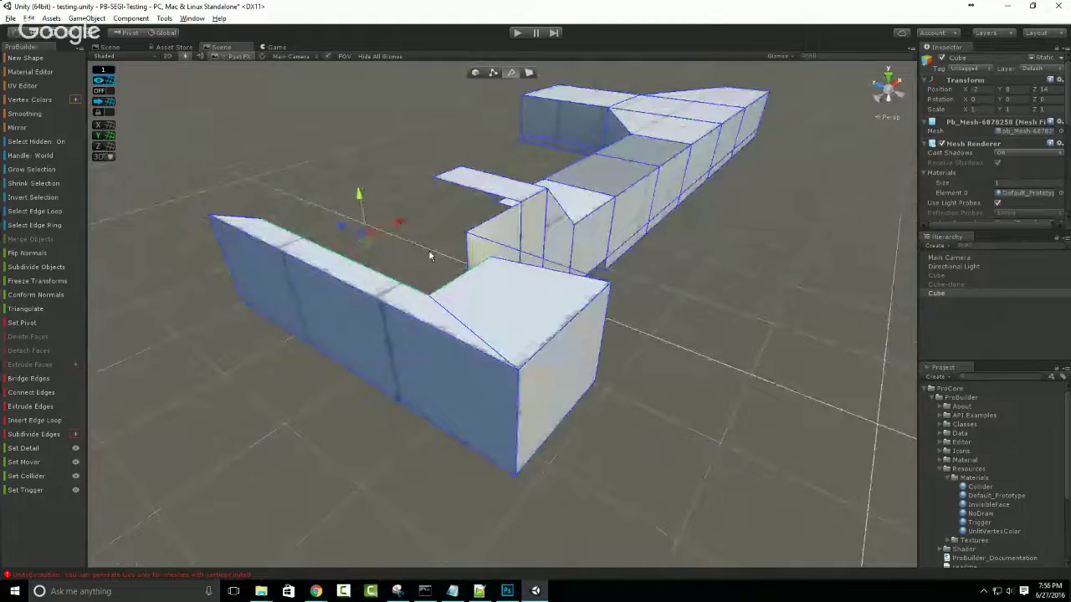
pyautogui.moveTo(430, 256); pyautogui.dragTo(452, 336, button='middle')
pyautogui.keyDown('shift'); pyautogui.moveTo(389, 303); pyautogui.dragTo(391, 251); pyautogui.keyUp('shift')
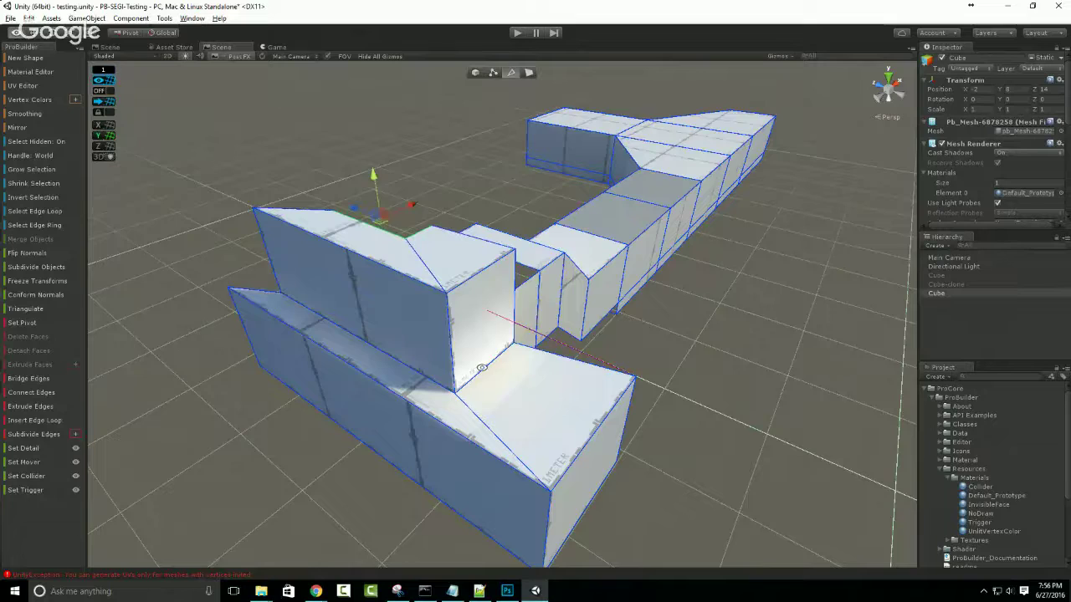
# Try extruding the stepped block's inner top edges straight up into a tall column, and undo it.
pyautogui.keyDown('alt'); pyautogui.moveTo(482, 367); pyautogui.dragTo(498, 348); pyautogui.keyUp('alt')
pyautogui.scroll(5, 498, 348)
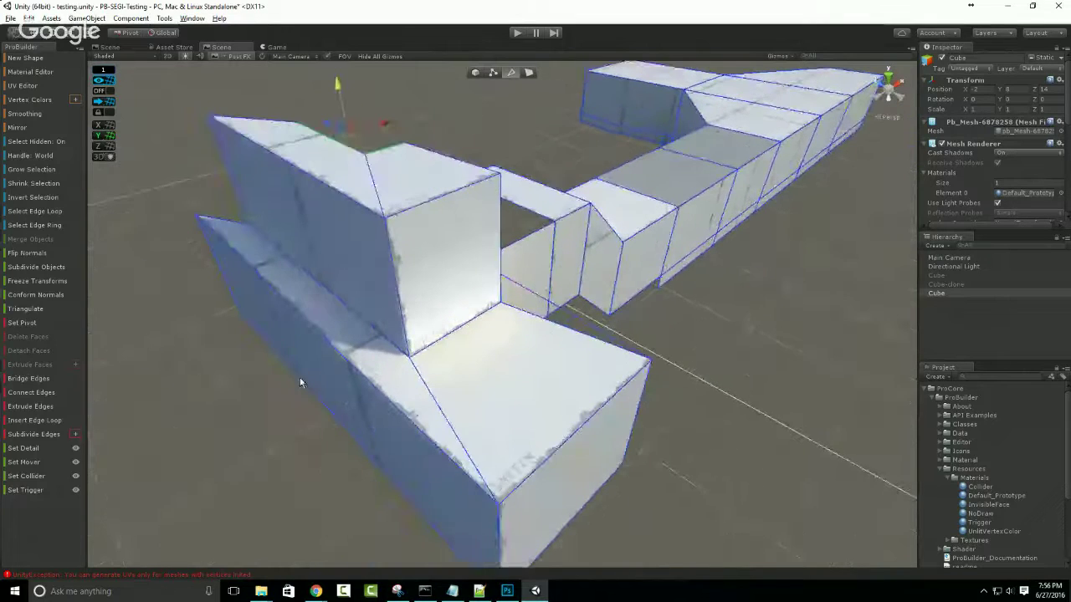
pyautogui.keyDown('alt'); pyautogui.moveTo(331, 219); pyautogui.dragTo(348, 235); pyautogui.keyUp('alt')
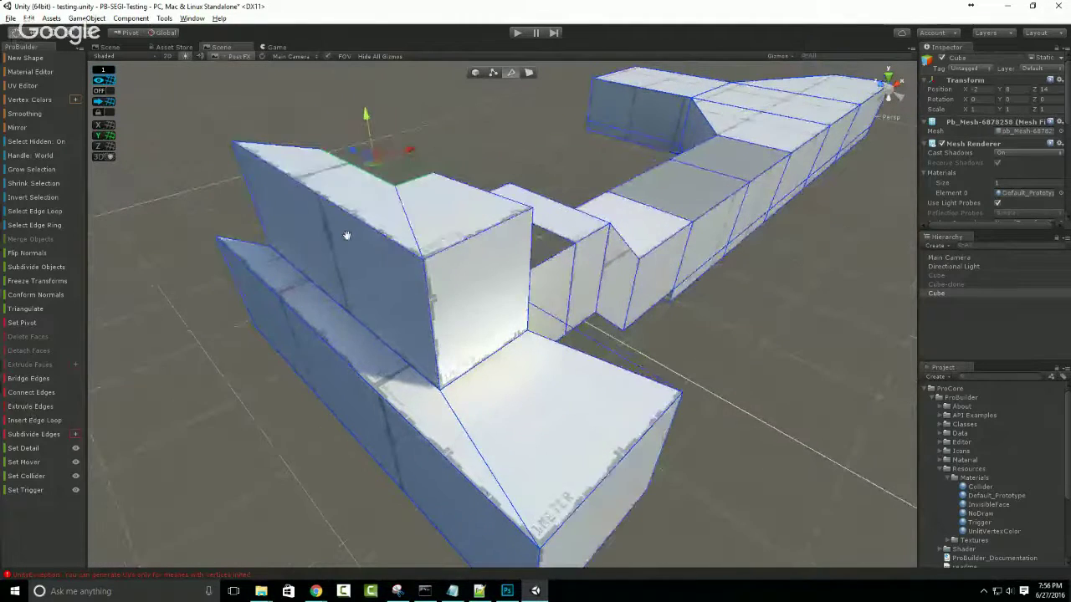
pyautogui.click(30, 407)
pyautogui.keyDown('alt'); pyautogui.moveTo(393, 301); pyautogui.dragTo(418, 337); pyautogui.keyUp('alt')
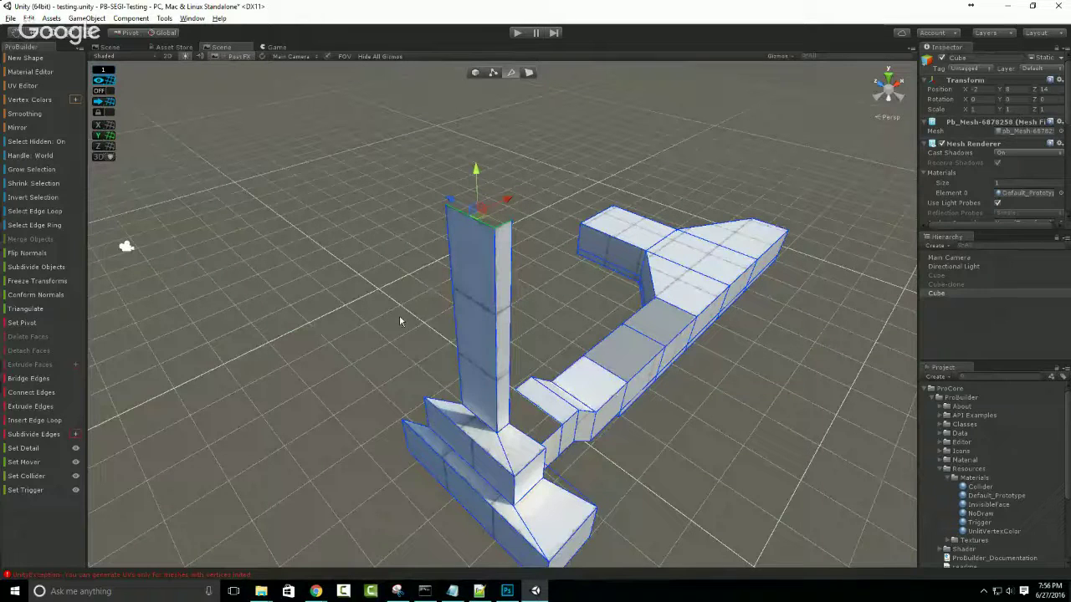
pyautogui.hotkey('ctrl', 'z')
# Subdivide the top edge of the short wall segment beside the arm's raised strip, and switch to vertex editing.
pyautogui.scroll(5, 478, 342)
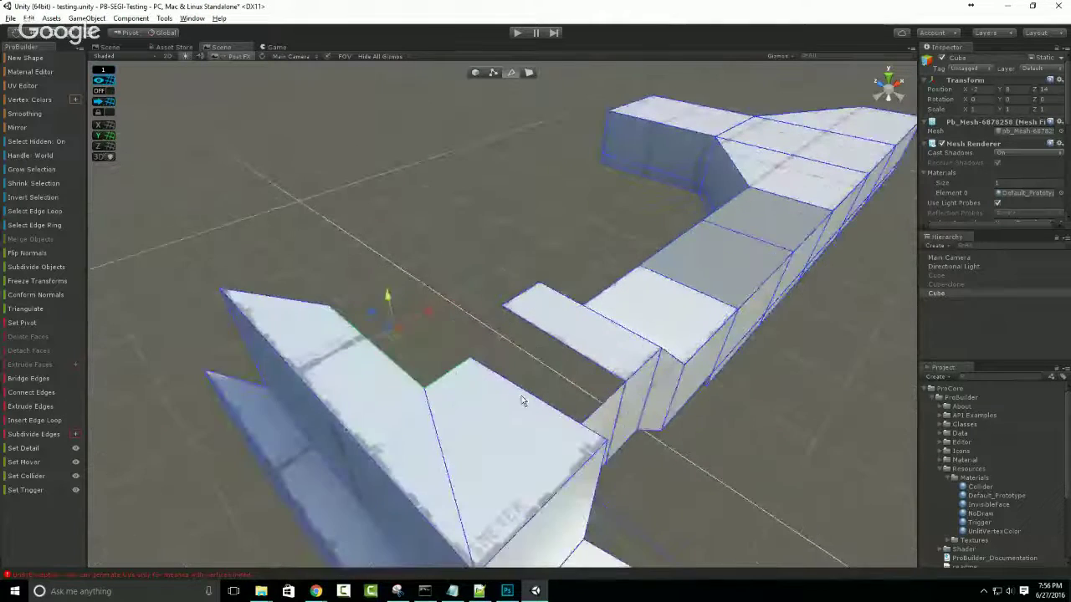
pyautogui.keyDown('alt'); pyautogui.moveTo(523, 400); pyautogui.dragTo(524, 356); pyautogui.keyUp('alt')
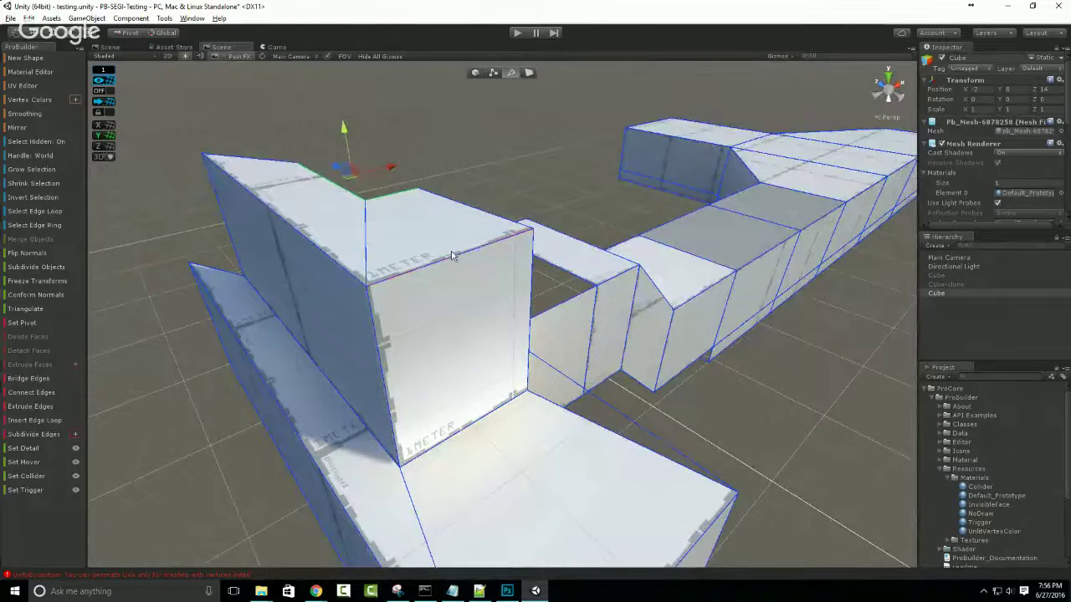
pyautogui.keyDown('alt'); pyautogui.moveTo(451, 256); pyautogui.dragTo(315, 360); pyautogui.keyUp('alt')
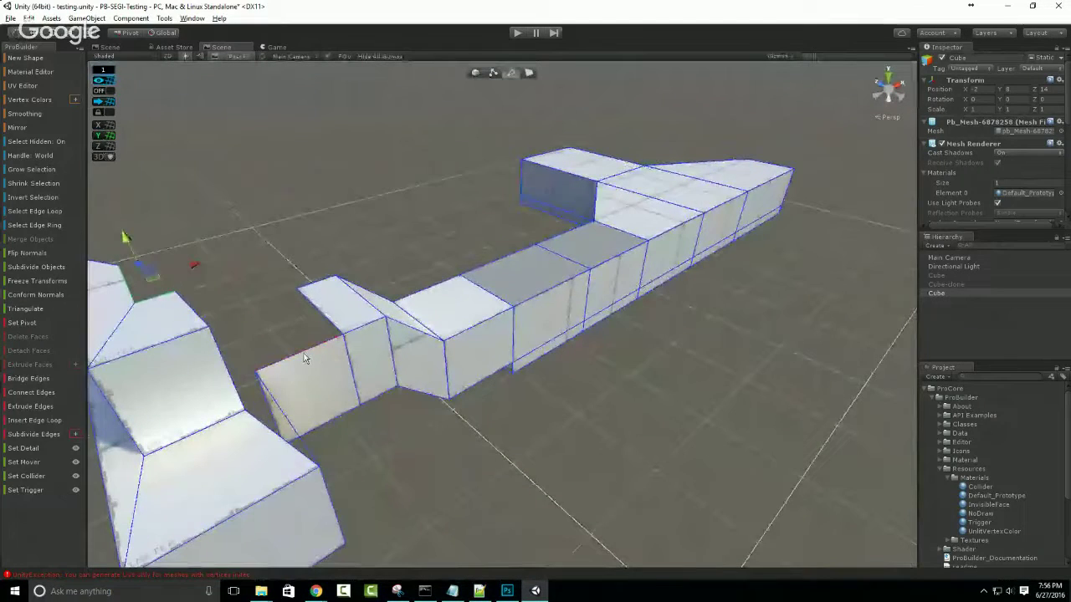
pyautogui.click(303, 353)
pyautogui.press('f')
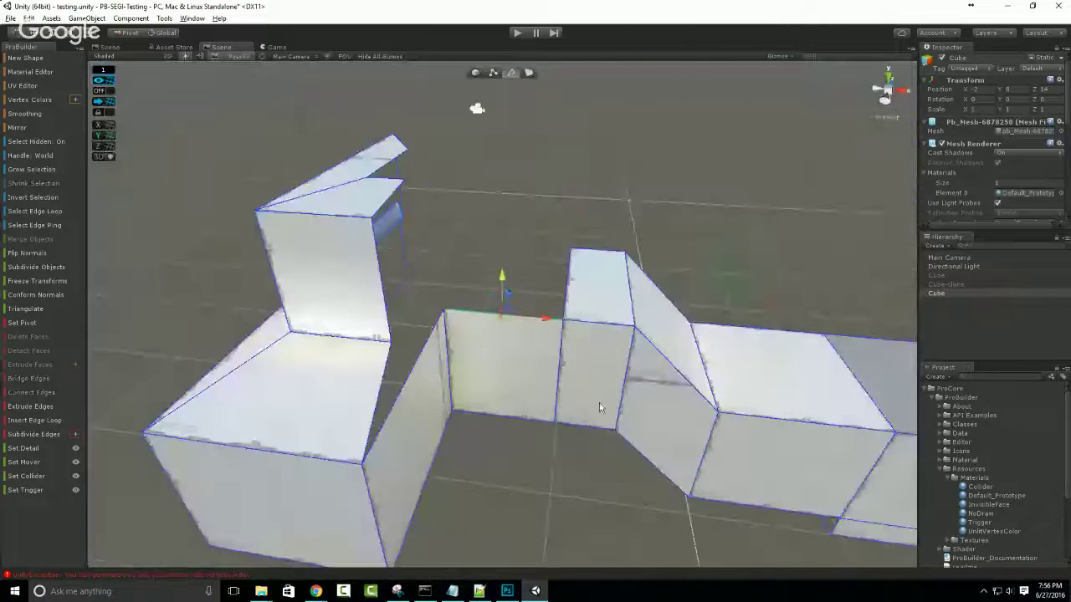
pyautogui.scroll(2, 599, 407)
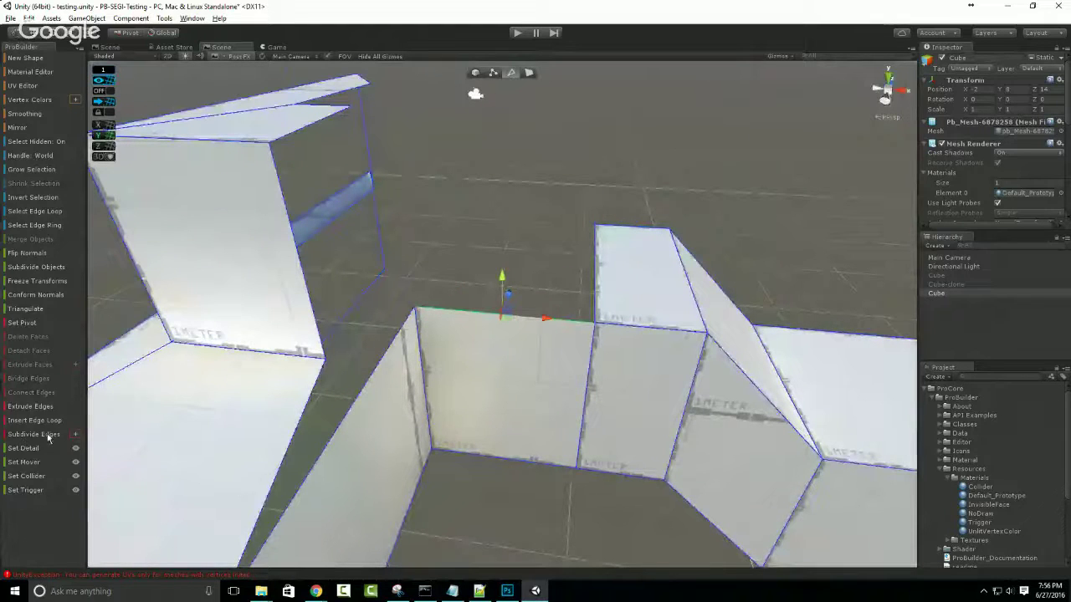
pyautogui.click(48, 435)
pyautogui.scroll(3, 541, 369)
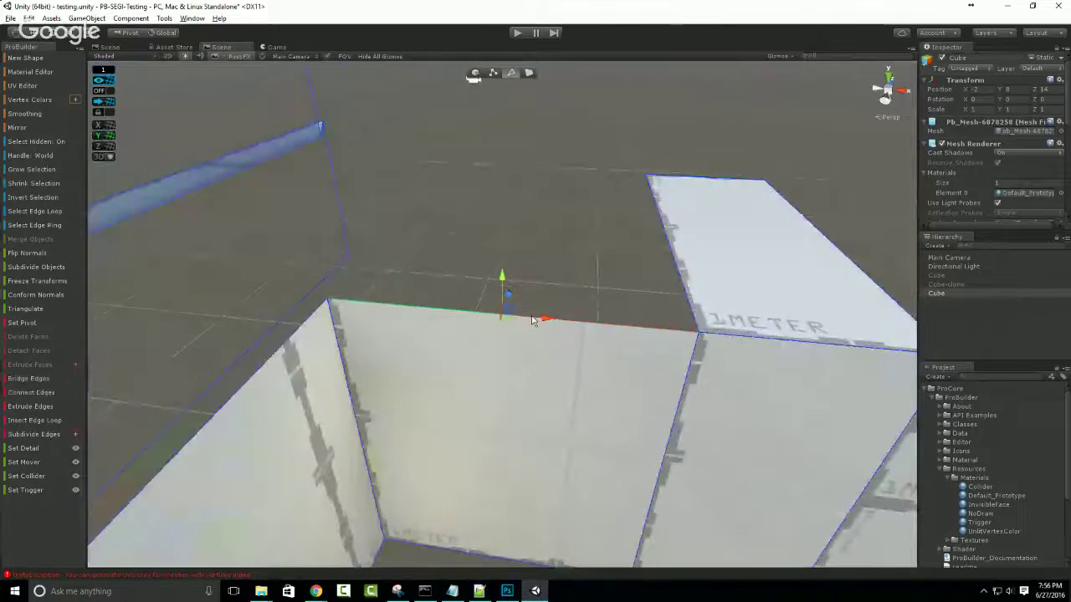
pyautogui.click(493, 74)
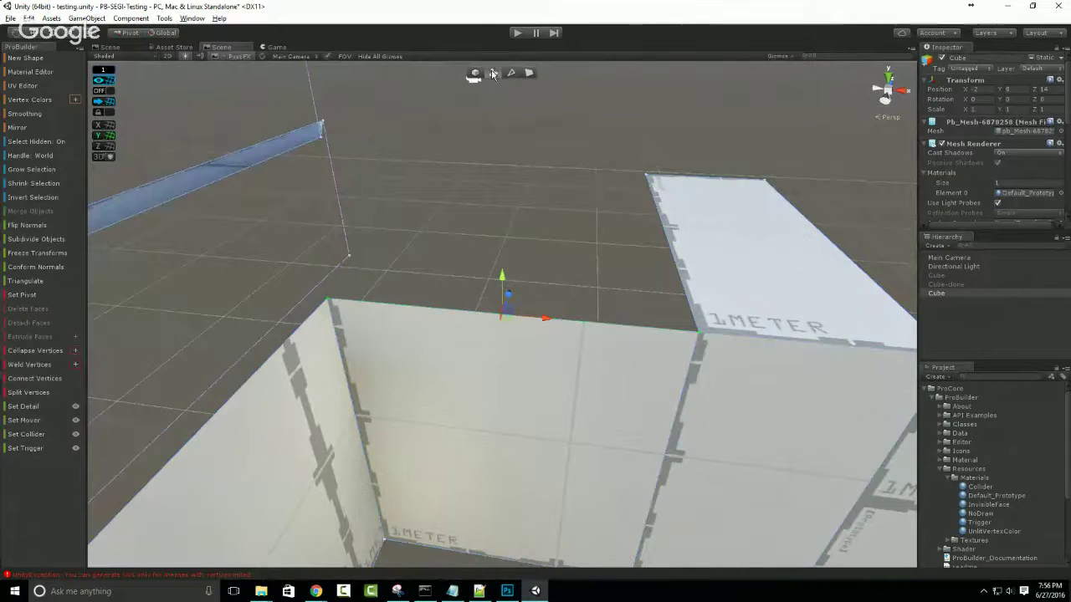
# Try raising the new middle vertex into a peak and shifting it, and undo the moves together with the edge subdivision.
pyautogui.click(490, 310)
pyautogui.moveTo(502, 299); pyautogui.dragTo(507, 210)
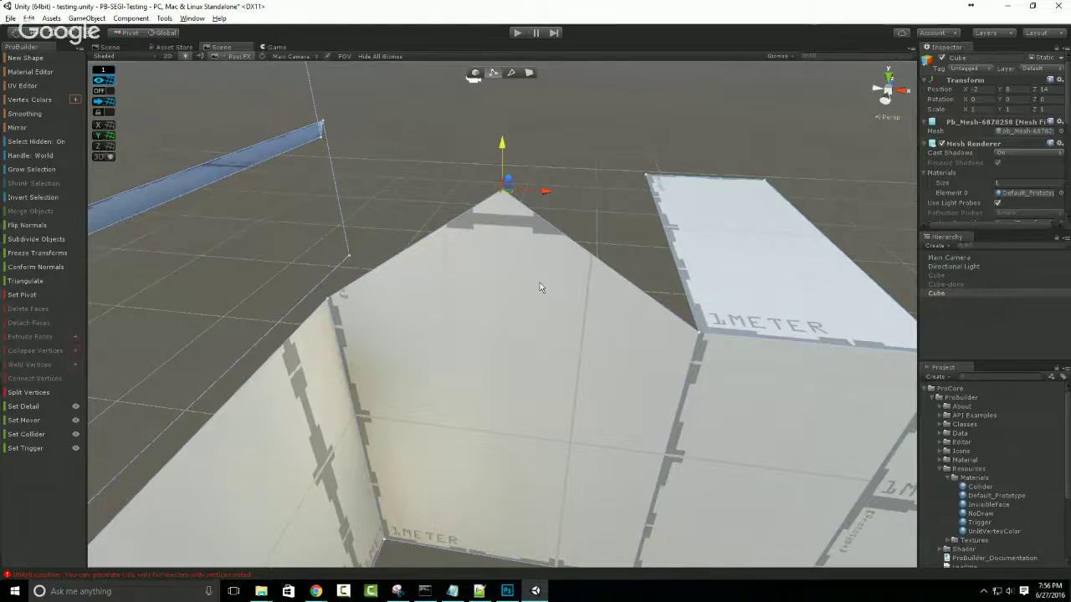
pyautogui.keyDown('alt'); pyautogui.moveTo(541, 287); pyautogui.dragTo(710, 196); pyautogui.keyUp('alt')
pyautogui.keyDown('alt'); pyautogui.moveTo(541, 323); pyautogui.dragTo(589, 385); pyautogui.keyUp('alt')
pyautogui.scroll(-5, 589, 385)
pyautogui.moveTo(430, 215)
pyautogui.mouseDown()
pyautogui.moveTo(421, 204)
pyautogui.moveTo(372, 295)
pyautogui.moveTo(505, 308)
pyautogui.moveTo(525, 375)
pyautogui.moveTo(452, 243)
pyautogui.moveTo(413, 216)
pyautogui.mouseUp()
pyautogui.scroll(5, 413, 217)
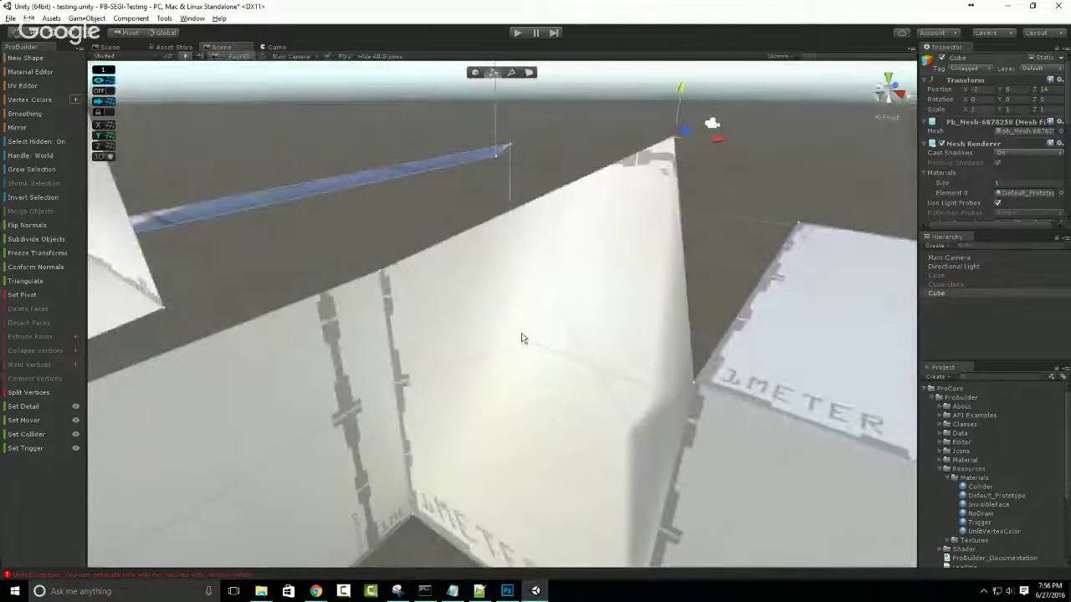
pyautogui.hotkey('ctrl', 'z')
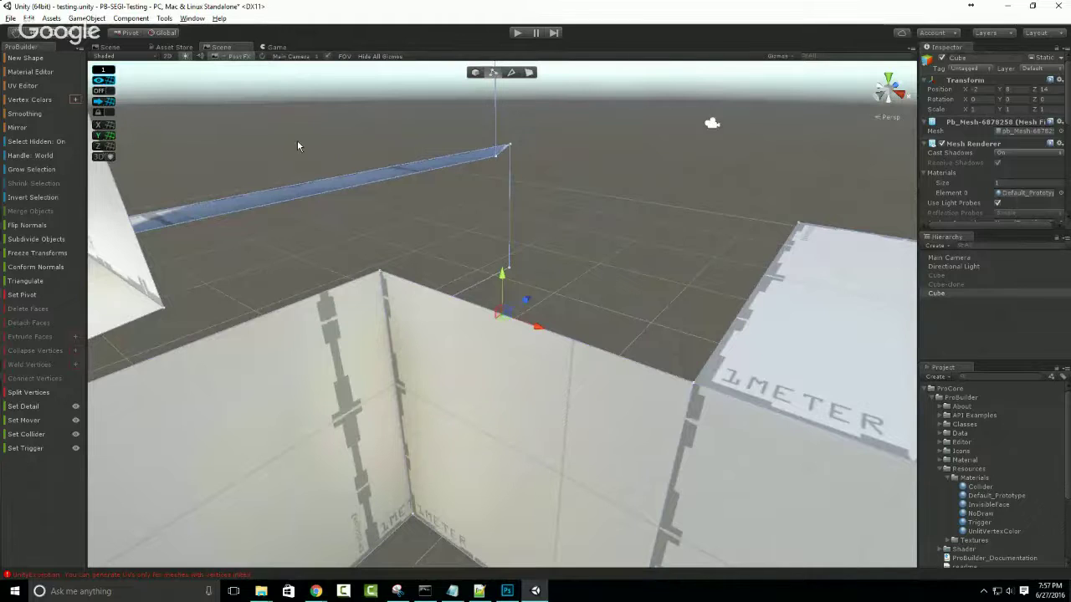
pyautogui.hotkey('ctrl', 'z')
pyautogui.hotkey('ctrl', 'z')
pyautogui.hotkey('ctrl', 'z')
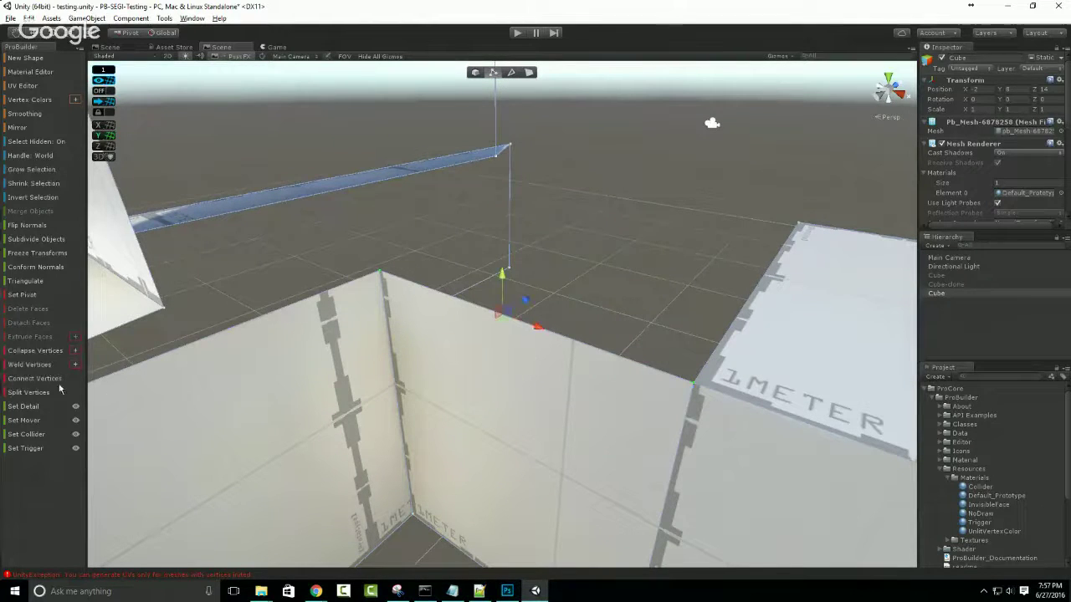
# Subdivide the short wall segment's top edge with 6 subdivisions.
pyautogui.click(511, 73)
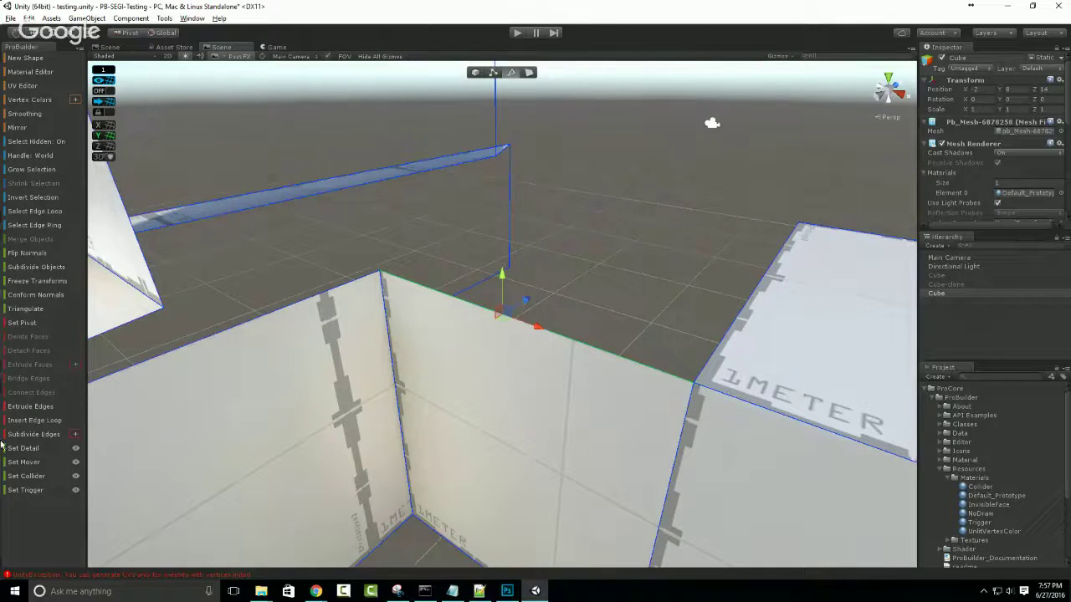
pyautogui.click(75, 434)
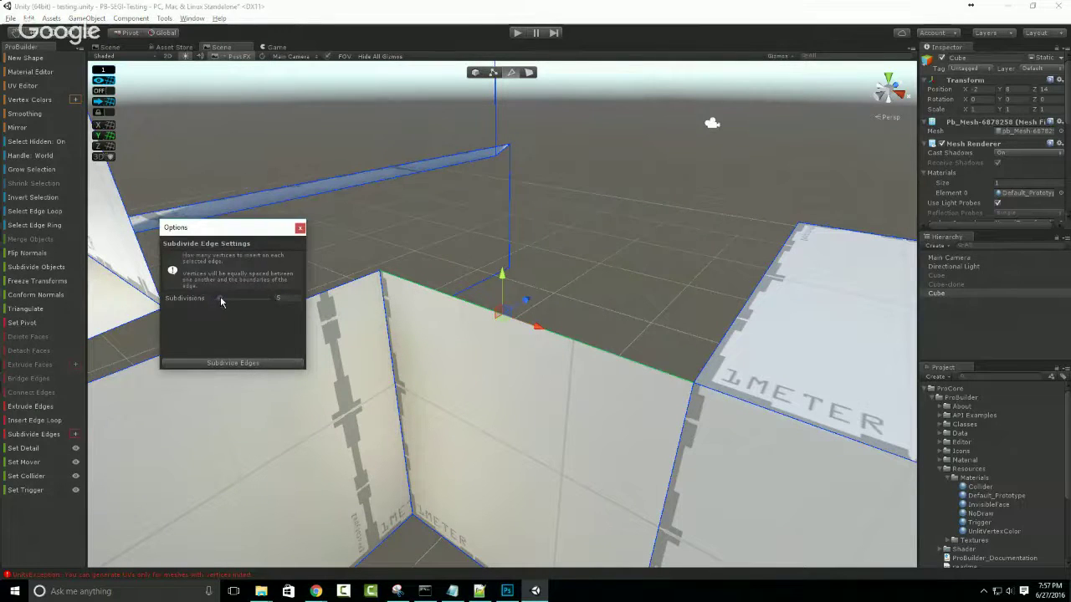
pyautogui.moveTo(220, 298)
pyautogui.mouseDown()
pyautogui.moveTo(274, 299)
pyautogui.moveTo(221, 303)
pyautogui.mouseUp()
pyautogui.click(231, 366)
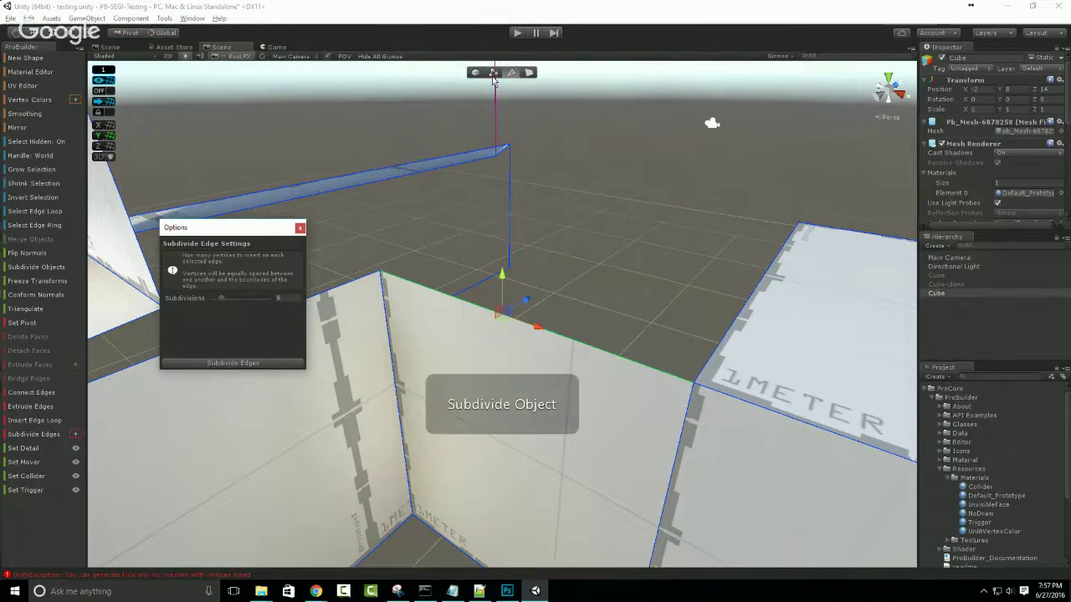
# Move several of the new top-edge vertices up and down to give the wall a jagged upper profile.
pyautogui.keyDown('alt'); pyautogui.moveTo(443, 256); pyautogui.dragTo(461, 274); pyautogui.keyUp('alt')
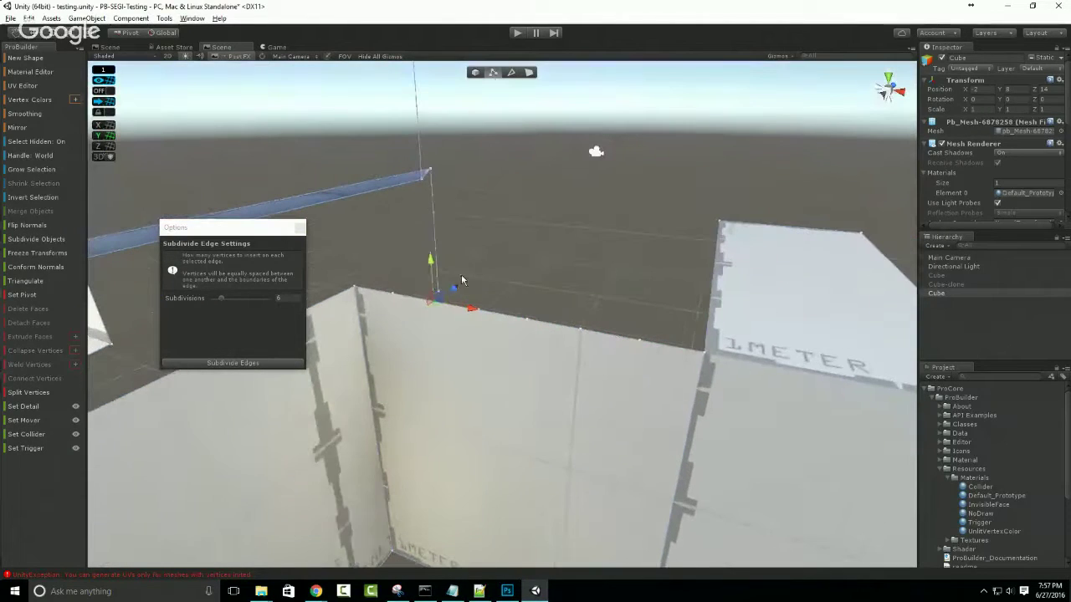
pyautogui.click(586, 333)
pyautogui.moveTo(583, 305); pyautogui.dragTo(577, 368)
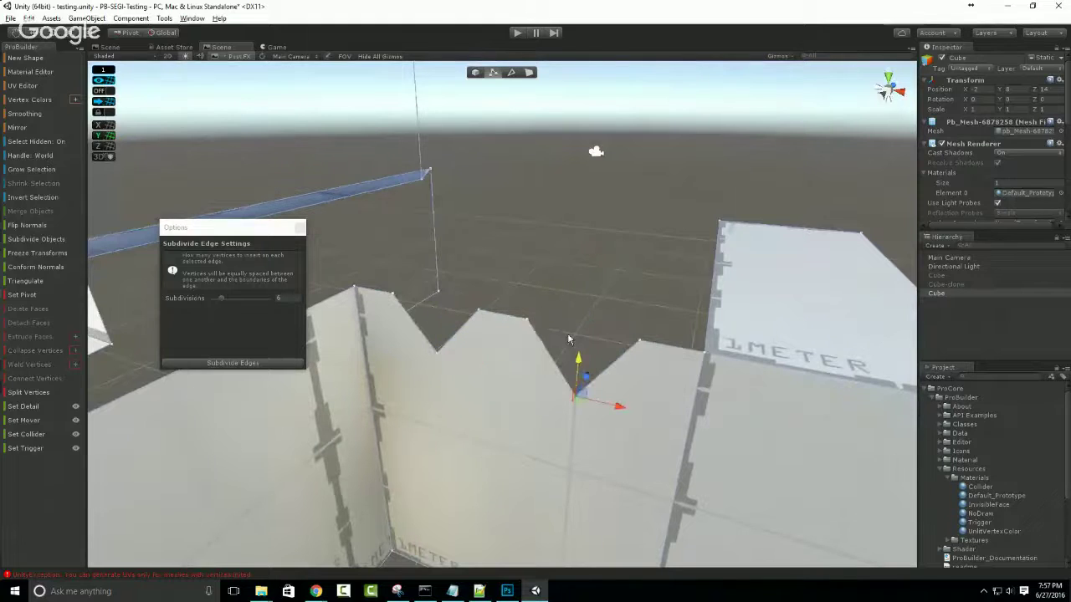
pyautogui.click(527, 323)
pyautogui.moveTo(525, 283); pyautogui.dragTo(528, 247)
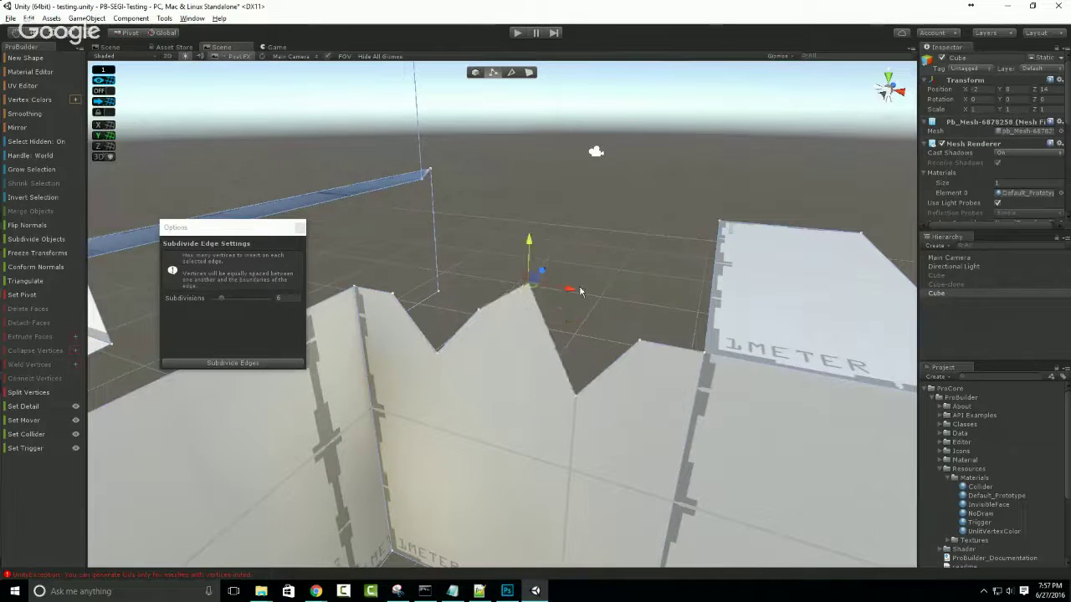
pyautogui.click(642, 343)
pyautogui.moveTo(645, 303); pyautogui.dragTo(650, 328)
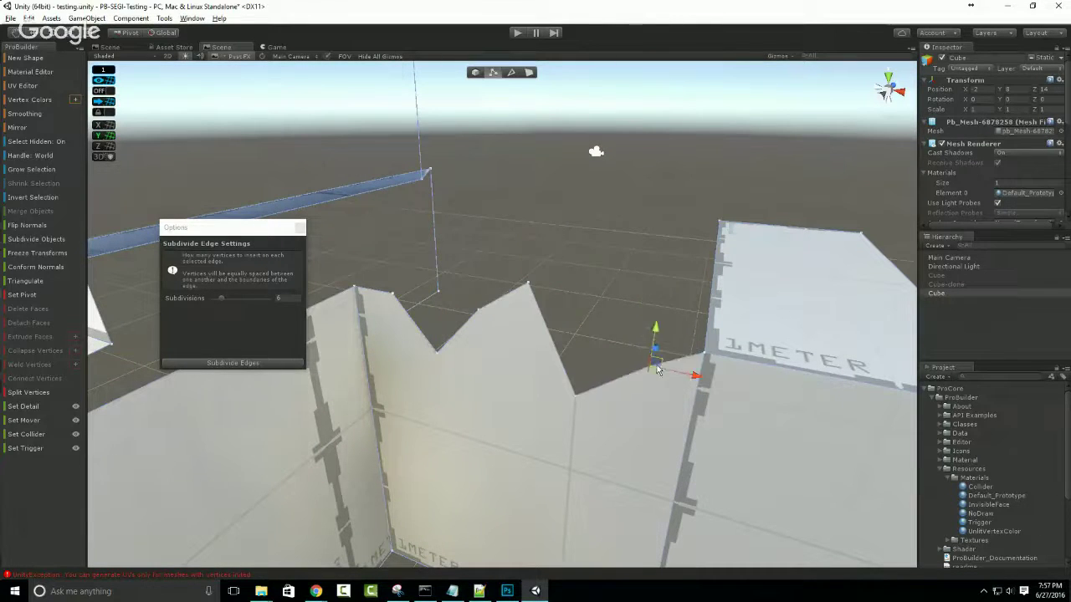
pyautogui.moveTo(505, 381)
pyautogui.keyDown('alt'); pyautogui.mouseDown()
pyautogui.moveTo(505, 392)
pyautogui.moveTo(487, 390)
pyautogui.mouseUp(); pyautogui.keyUp('alt')
pyautogui.scroll(-5, 469, 375)
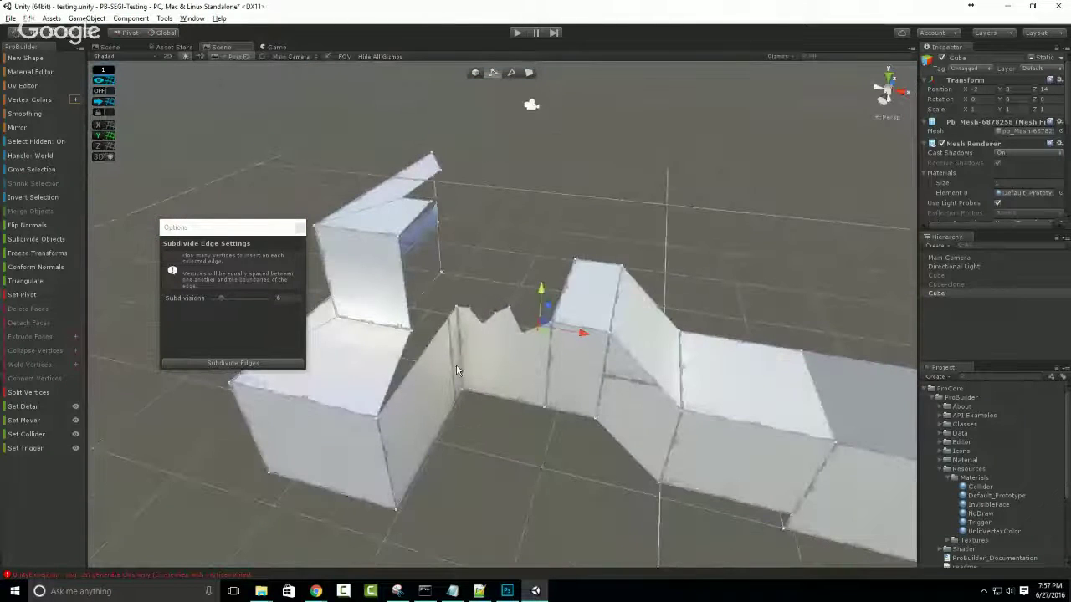
# Close the Subdivide Edge Settings options window.
pyautogui.moveTo(455, 364); pyautogui.dragTo(450, 347, button='middle')
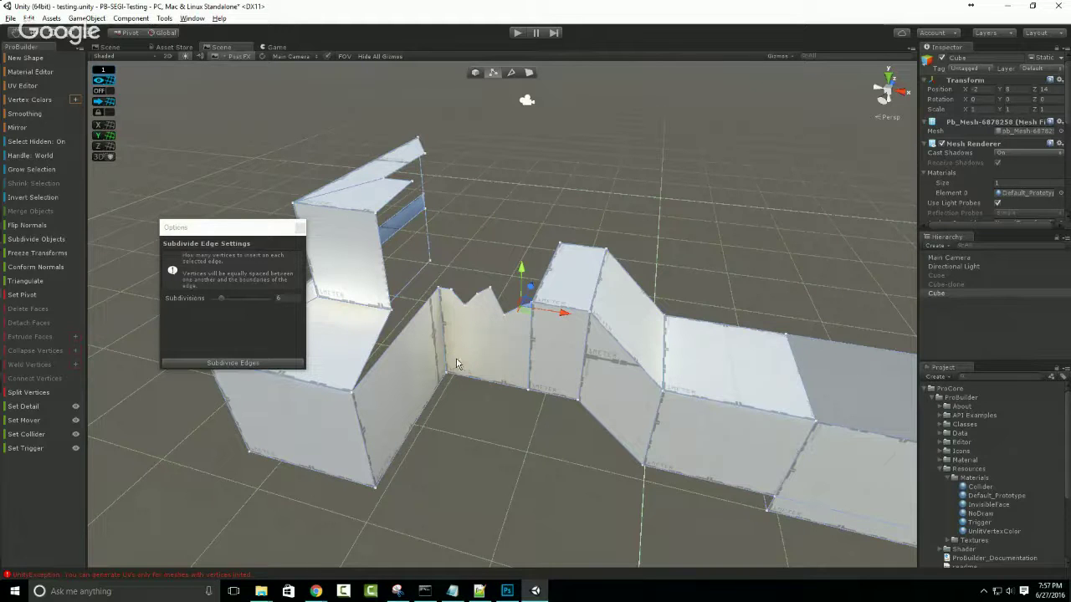
pyautogui.moveTo(578, 372); pyautogui.dragTo(615, 346, button='middle')
pyautogui.click(300, 228)
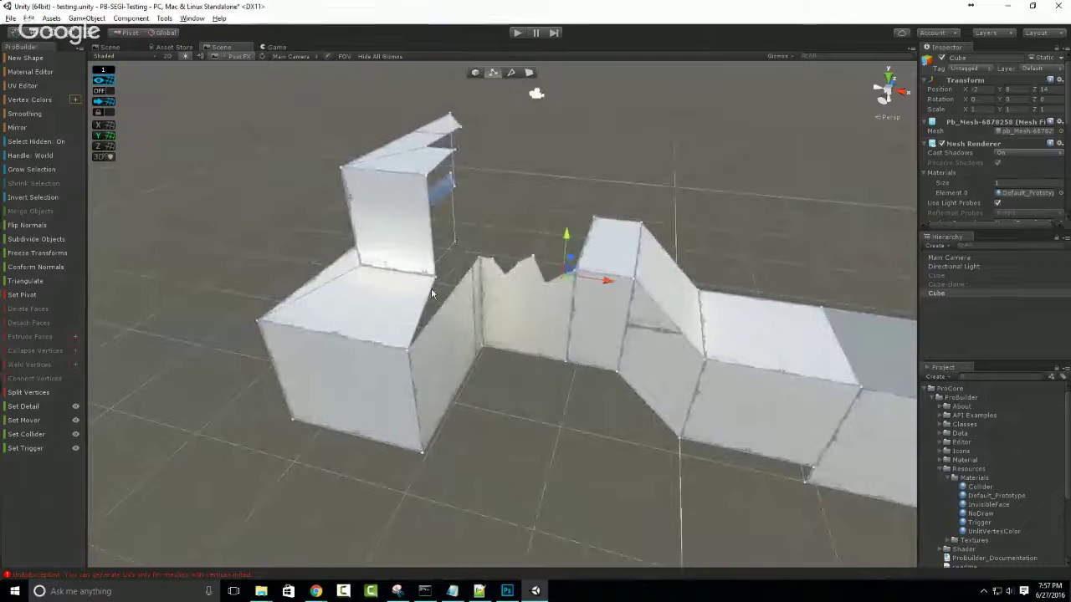
pyautogui.moveTo(502, 316); pyautogui.dragTo(353, 317, button='middle')
pyautogui.moveTo(686, 372); pyautogui.dragTo(399, 308, button='middle')
# Switch to edge editing and select the lower horizontal edges along the long arm's side wall.
pyautogui.click(644, 428)
pyautogui.keyDown('alt'); pyautogui.moveTo(644, 429); pyautogui.dragTo(597, 444); pyautogui.keyUp('alt')
pyautogui.click(597, 444)
pyautogui.keyDown('alt'); pyautogui.moveTo(646, 475); pyautogui.dragTo(640, 401); pyautogui.keyUp('alt')
pyautogui.click(514, 416)
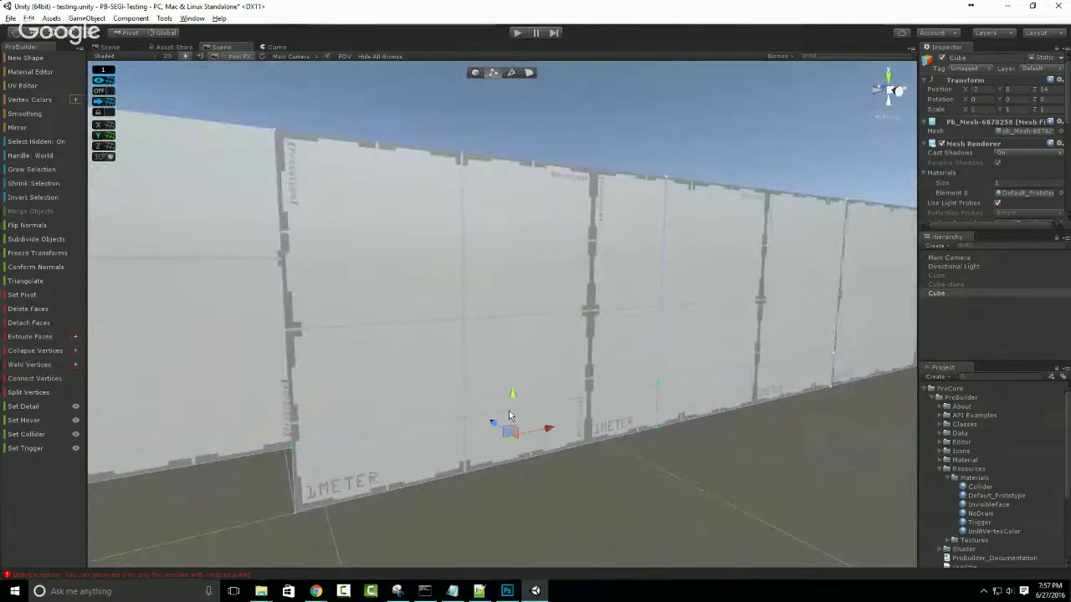
pyautogui.click(510, 72)
pyautogui.click(625, 400)
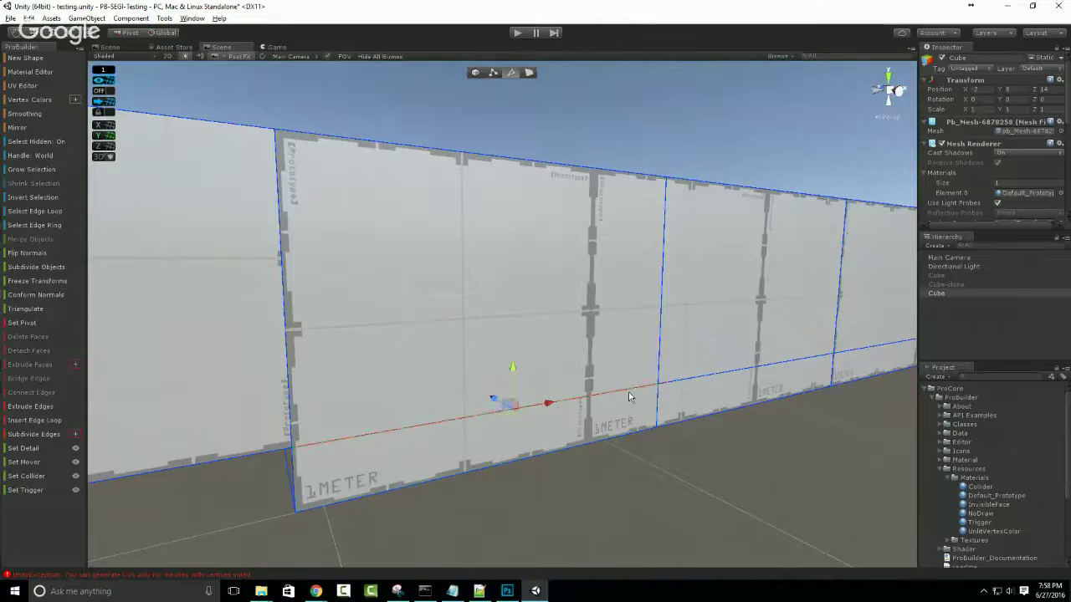
pyautogui.keyDown('shift'); pyautogui.click(693, 379); pyautogui.keyUp('shift')
pyautogui.keyDown('alt'); pyautogui.moveTo(683, 465); pyautogui.dragTo(522, 408); pyautogui.keyUp('alt')
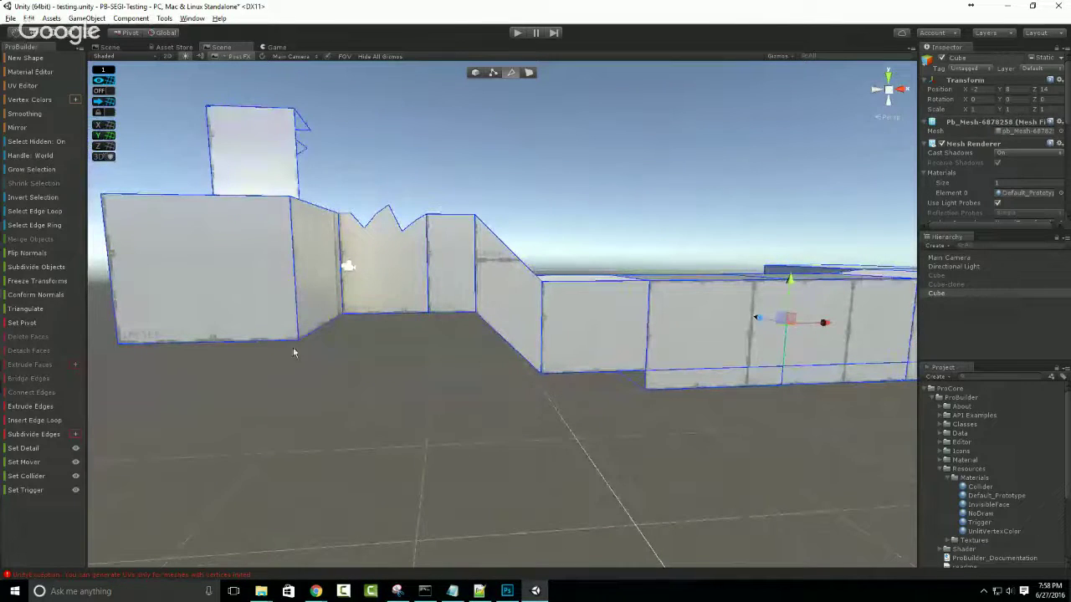
# Switch to face editing and select the upper and lower faces capping the end of the long arm.
pyautogui.keyDown('alt'); pyautogui.moveTo(348, 266); pyautogui.dragTo(291, 185); pyautogui.keyUp('alt')
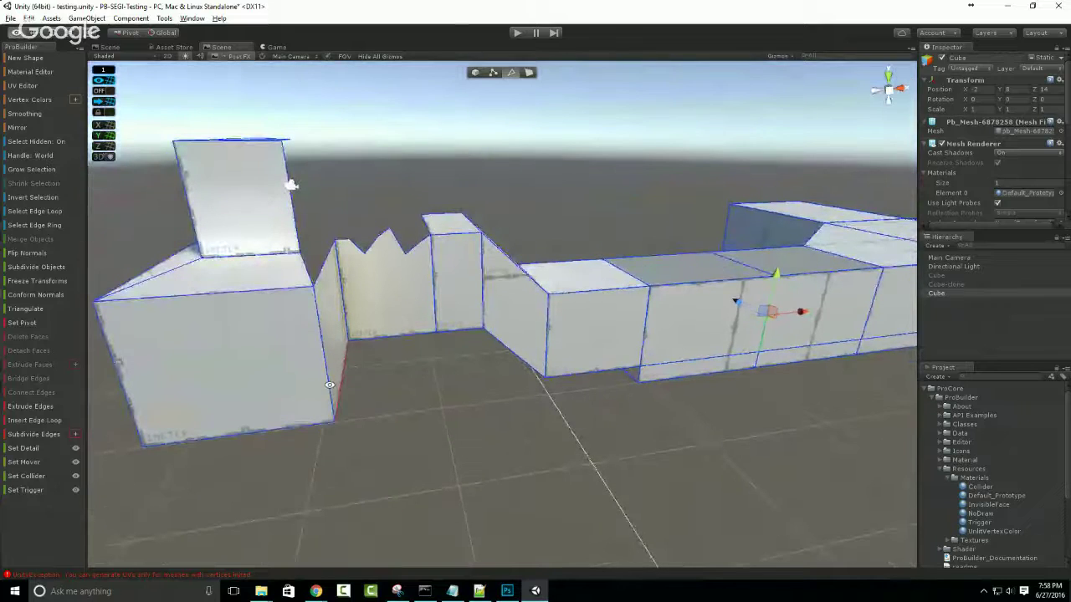
pyautogui.scroll(-5, 498, 375)
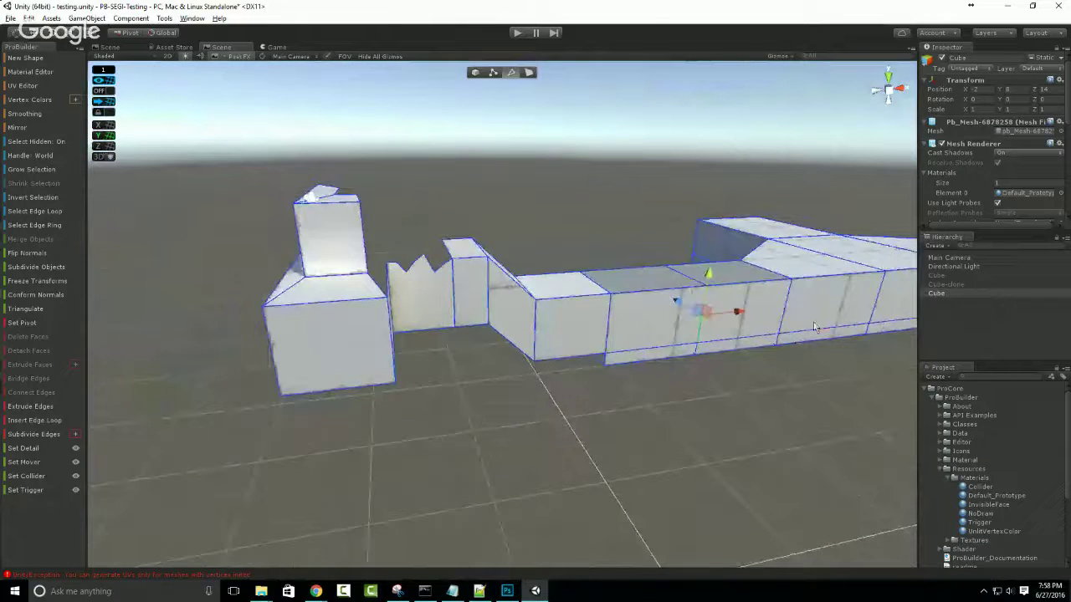
pyautogui.moveTo(816, 327); pyautogui.dragTo(395, 376, button='middle')
pyautogui.keyDown('alt'); pyautogui.moveTo(266, 368); pyautogui.dragTo(440, 359); pyautogui.keyUp('alt')
pyautogui.moveTo(611, 377); pyautogui.dragTo(368, 325, button='middle')
pyautogui.scroll(3, 368, 325)
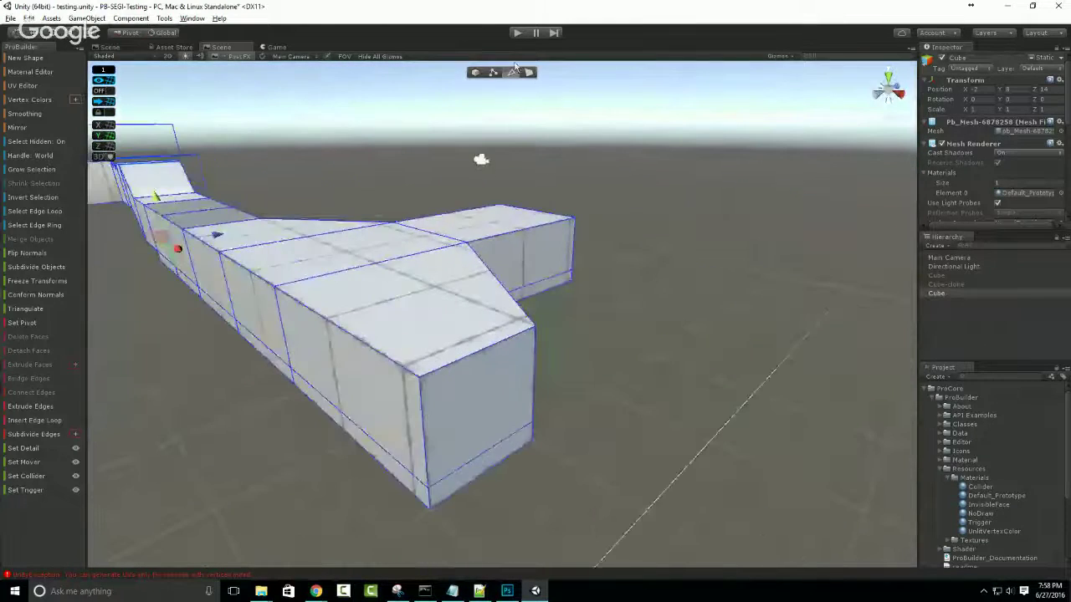
pyautogui.click(528, 72)
pyautogui.click(498, 404)
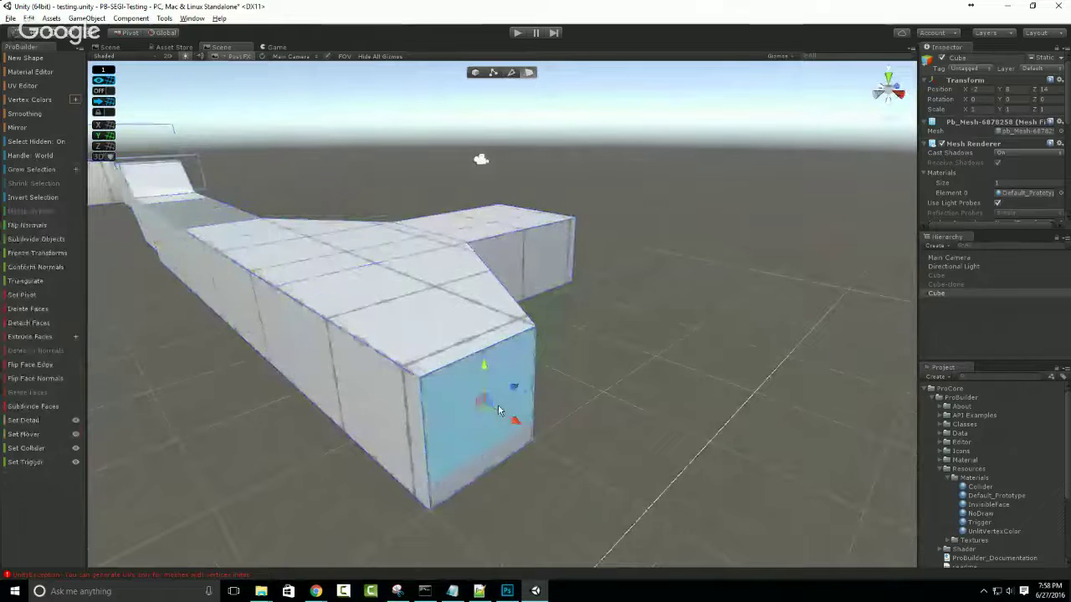
pyautogui.keyDown('shift'); pyautogui.click(474, 476); pyautogui.keyUp('shift')
pyautogui.keyDown('alt'); pyautogui.moveTo(376, 422); pyautogui.dragTo(557, 456); pyautogui.keyUp('alt')
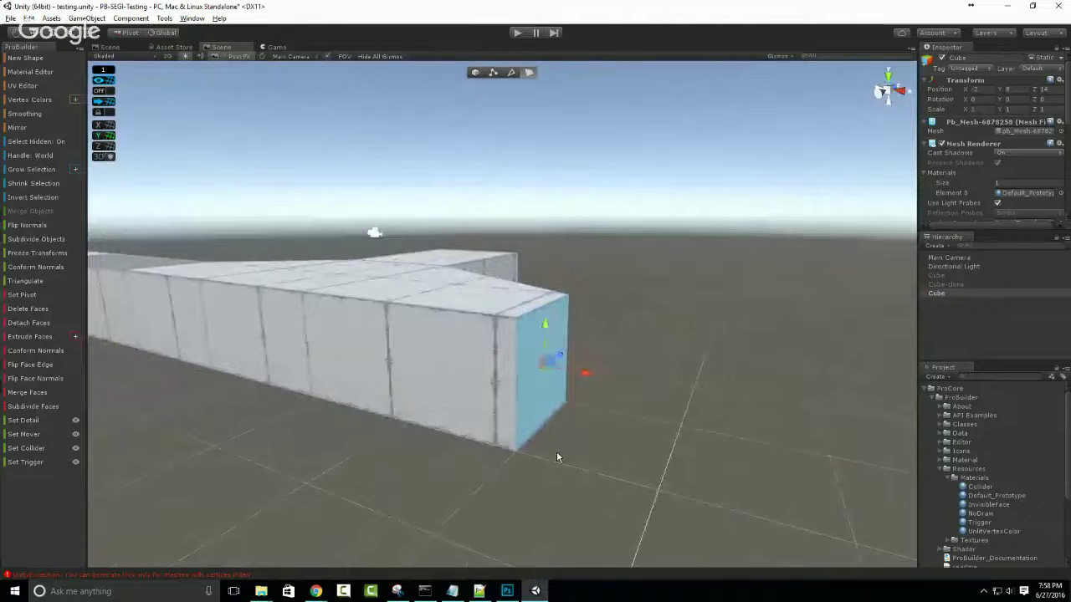
pyautogui.scroll(3, 524, 446)
# Select the edge dividing the arm's end cap in edge editing, return to face editing, and delete both cap faces.
pyautogui.click(512, 73)
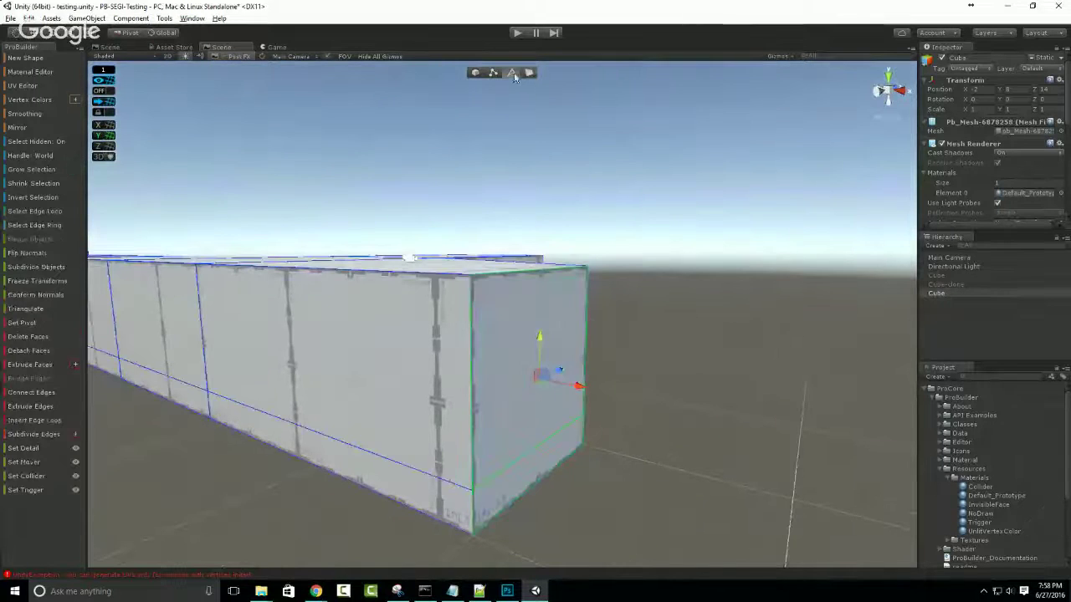
pyautogui.click(539, 462)
pyautogui.click(529, 73)
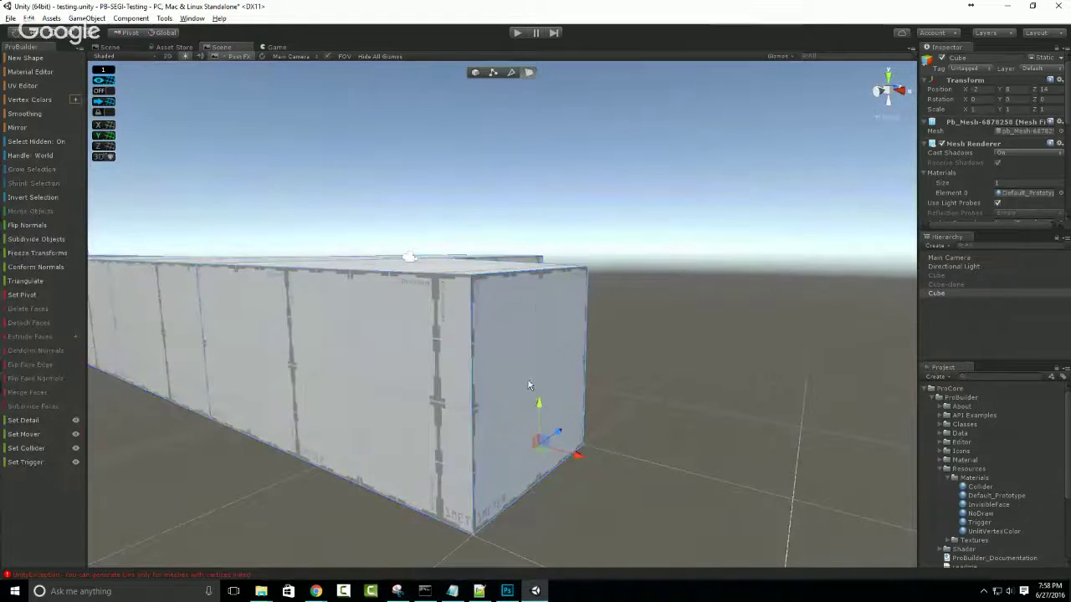
pyautogui.click(509, 475)
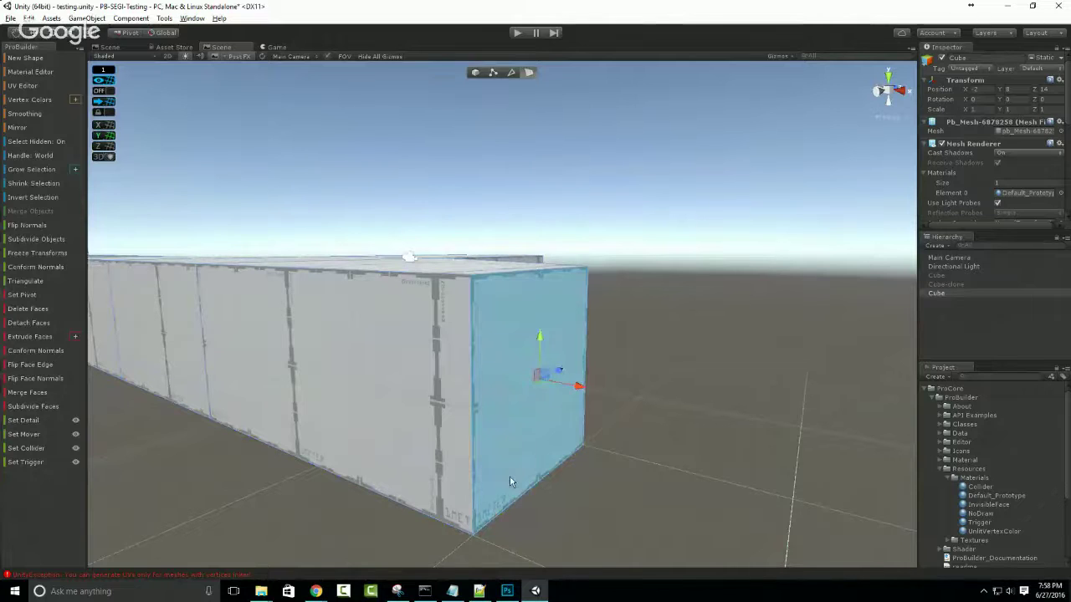
pyautogui.press('Delete')
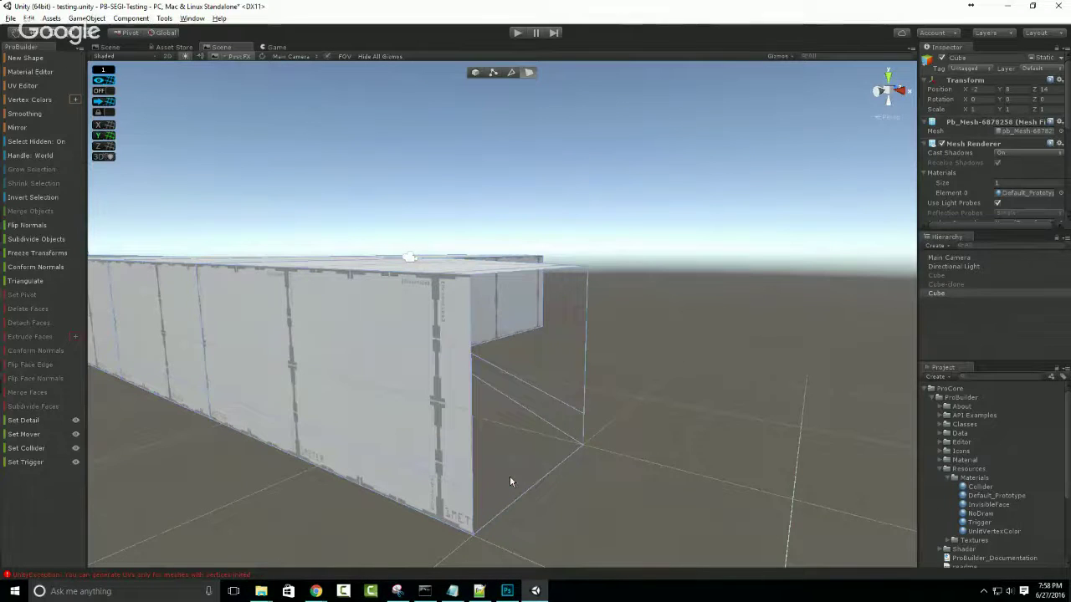
# Delete the remaining faces of the tapered section beyond the side branch and switch to vertex editing.
pyautogui.keyDown('alt'); pyautogui.moveTo(509, 475); pyautogui.dragTo(483, 504); pyautogui.keyUp('alt')
pyautogui.click(398, 468)
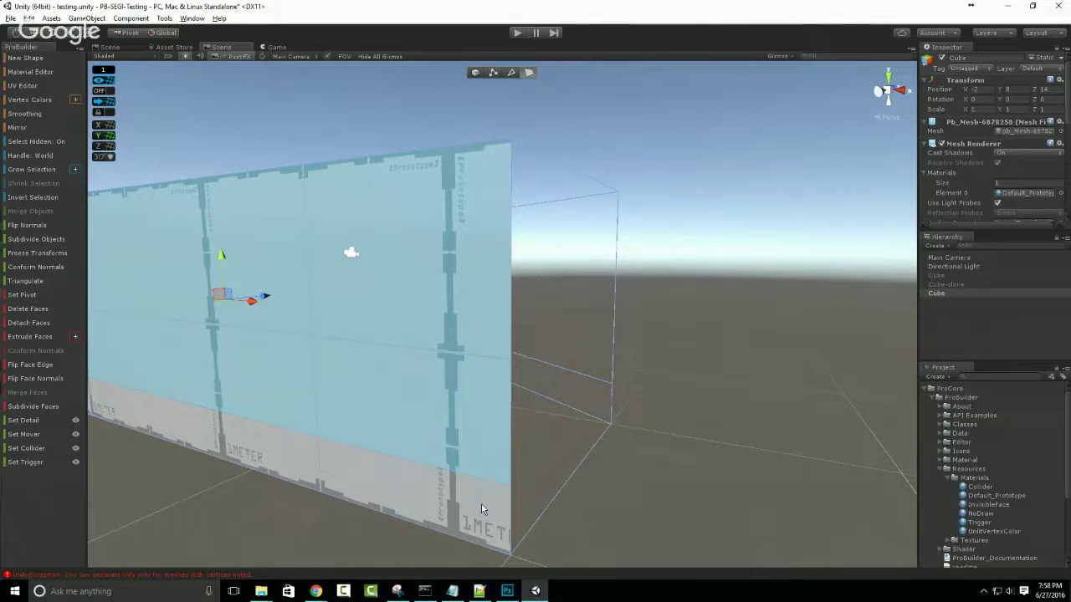
pyautogui.scroll(-3, 481, 503)
pyautogui.keyDown('alt'); pyautogui.moveTo(481, 502); pyautogui.dragTo(603, 234); pyautogui.keyUp('alt')
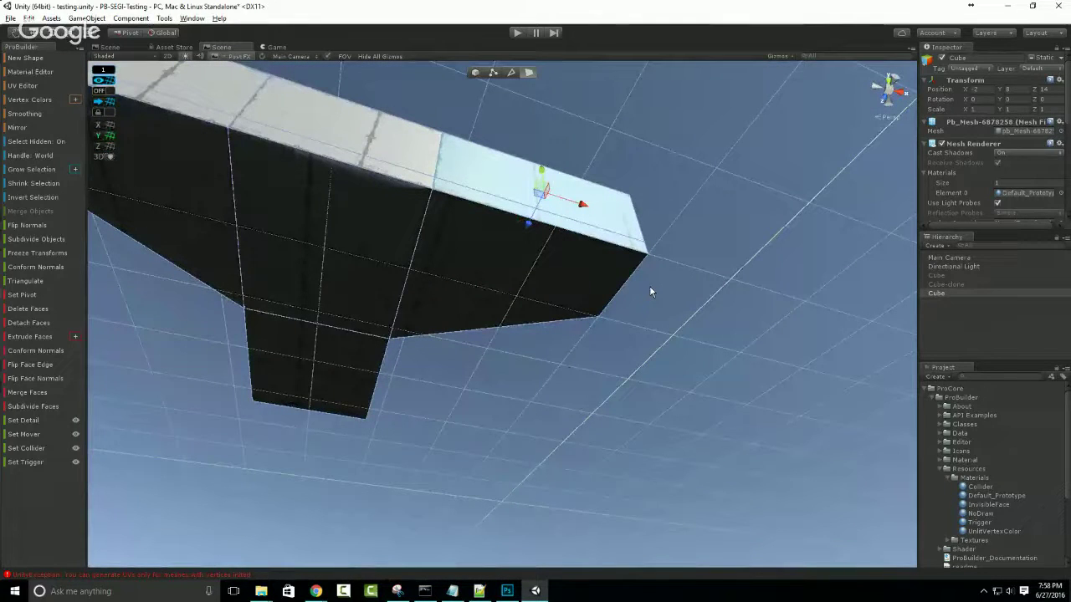
pyautogui.keyDown('alt'); pyautogui.moveTo(650, 287); pyautogui.dragTo(632, 482); pyautogui.keyUp('alt')
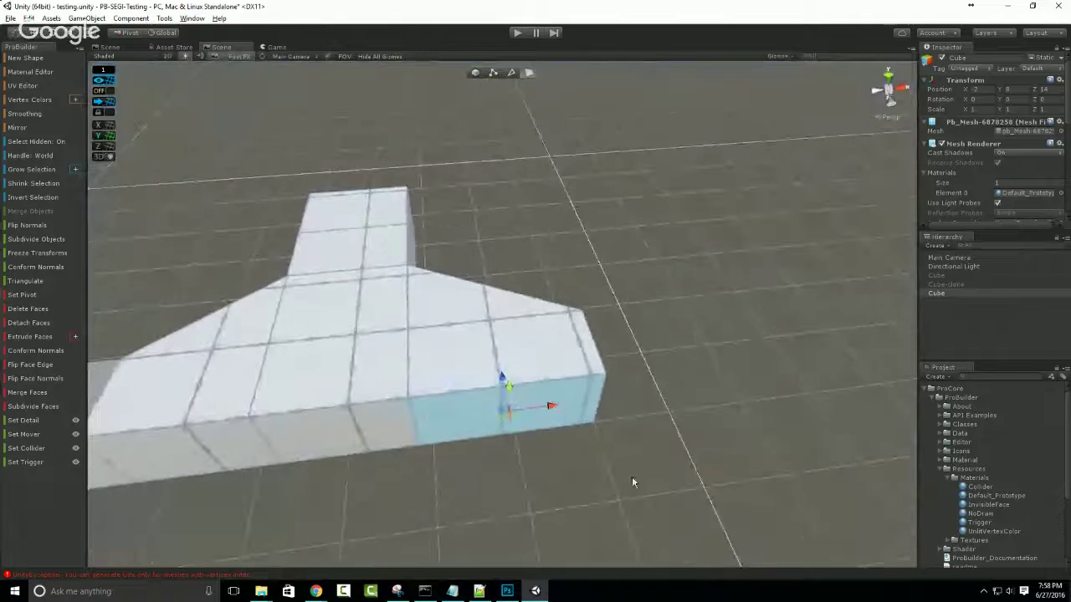
pyautogui.keyDown('alt'); pyautogui.moveTo(410, 304); pyautogui.dragTo(394, 403); pyautogui.keyUp('alt')
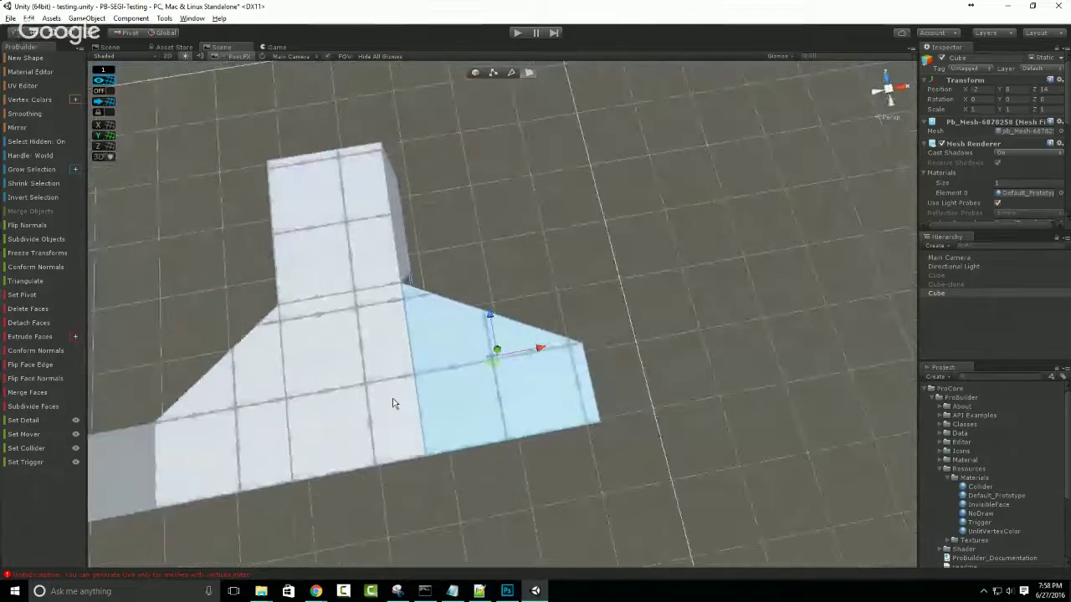
pyautogui.press('Delete')
pyautogui.keyDown('alt'); pyautogui.moveTo(430, 361); pyautogui.dragTo(504, 411); pyautogui.keyUp('alt')
pyautogui.press('h')
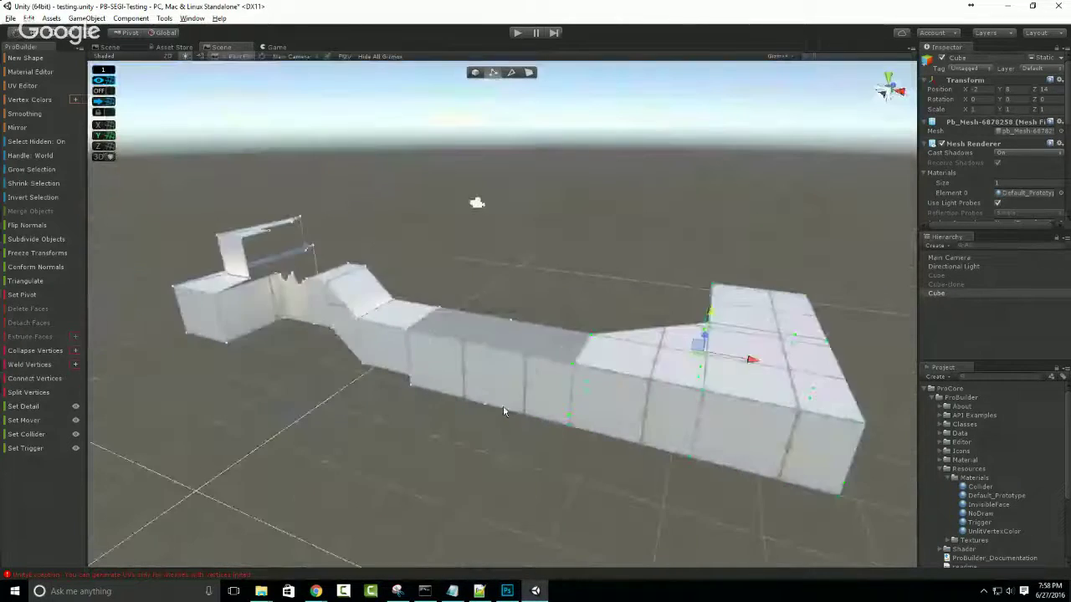
# Return to face editing and select the top face where the side branch meets the long arm.
pyautogui.keyDown('alt'); pyautogui.moveTo(348, 390); pyautogui.dragTo(466, 373); pyautogui.keyUp('alt')
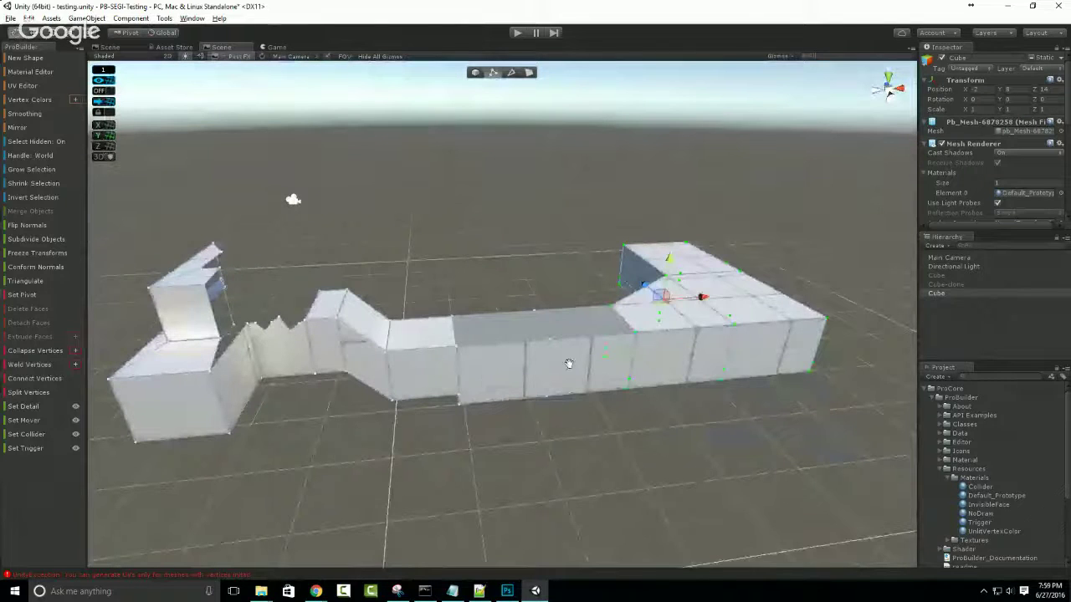
pyautogui.keyDown('alt'); pyautogui.moveTo(569, 363); pyautogui.dragTo(450, 410); pyautogui.keyUp('alt')
pyautogui.scroll(1, 449, 410)
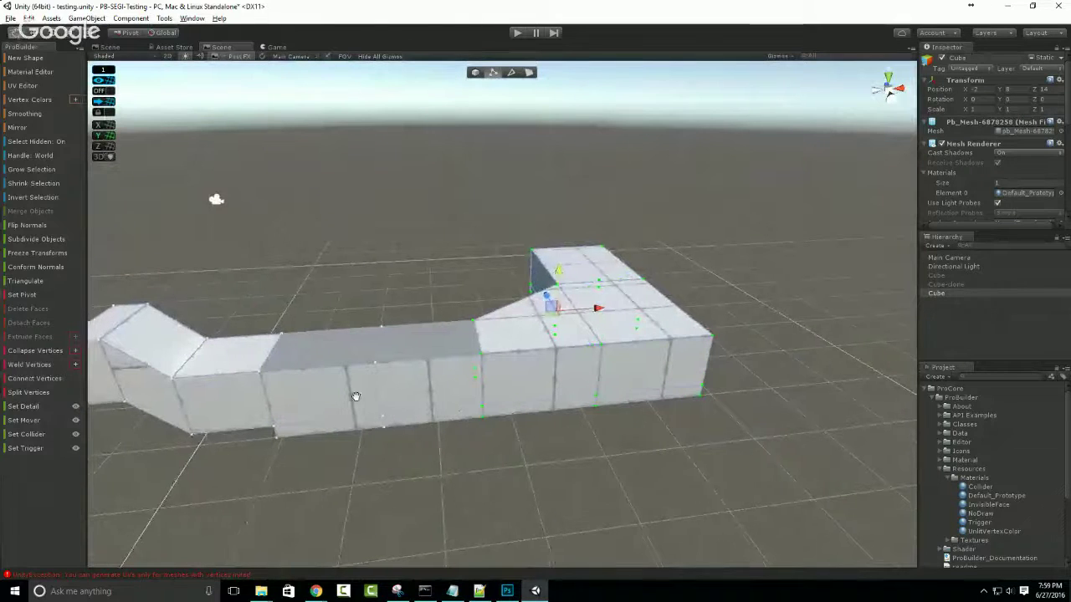
pyautogui.scroll(-2, 520, 384)
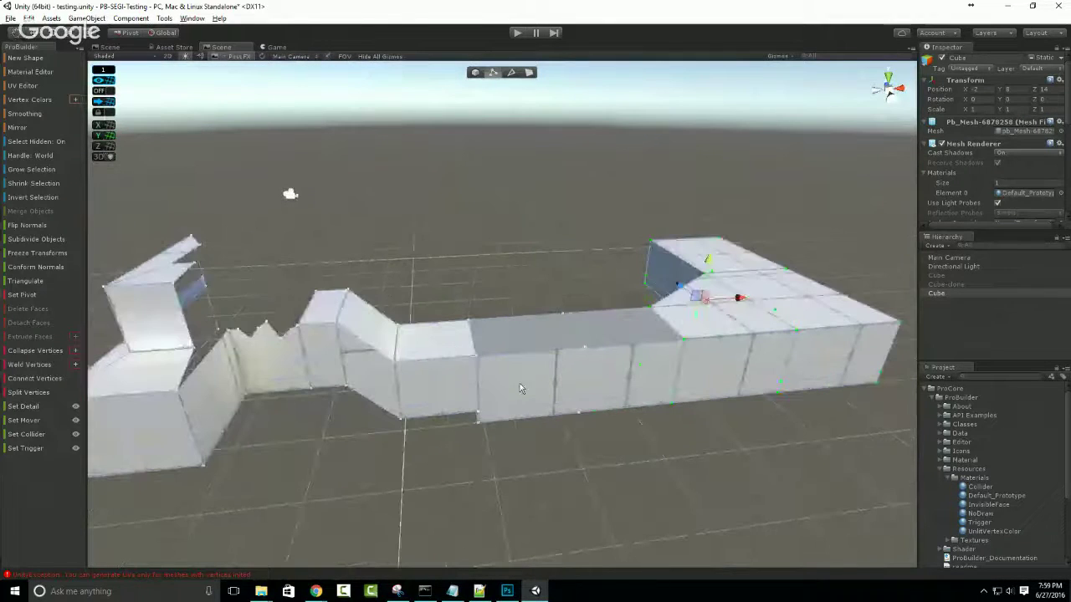
pyautogui.click(529, 73)
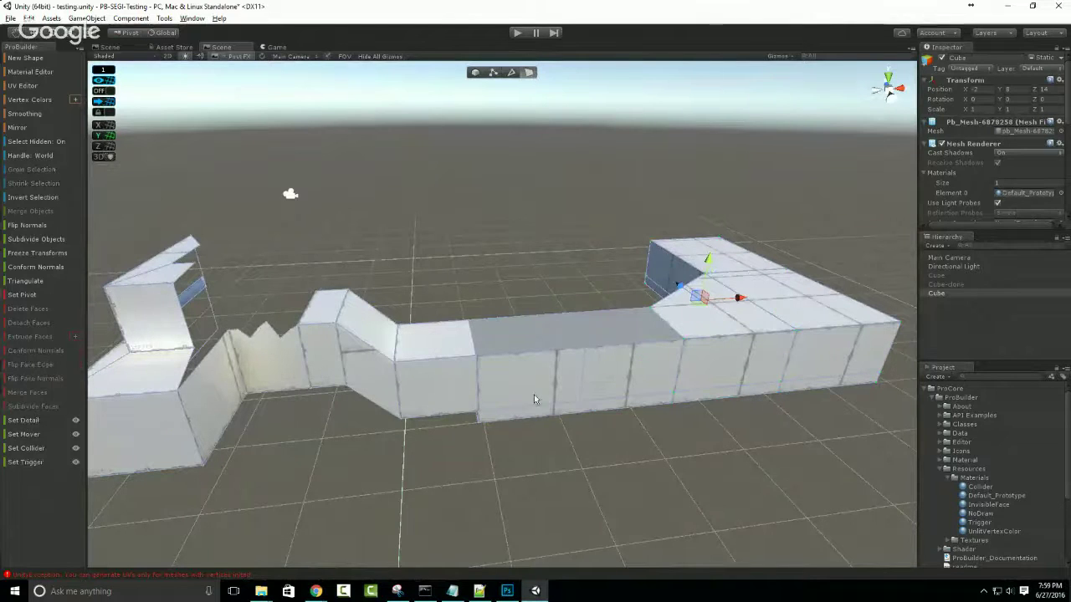
pyautogui.press('f')
pyautogui.click(545, 343)
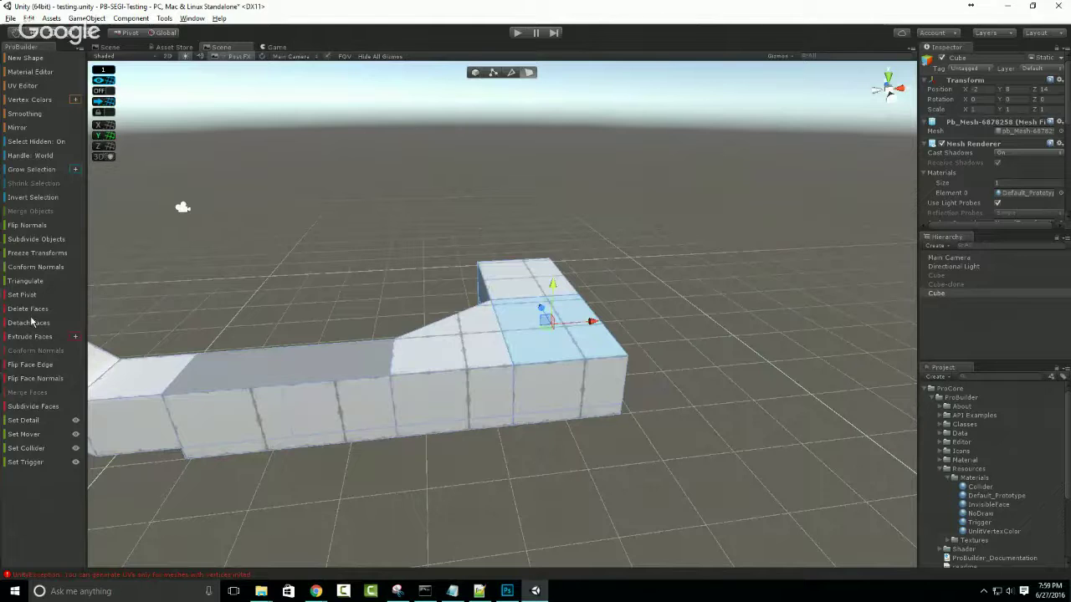
# Extend the selection to the side branch's top and side faces and detach them as a submesh.
pyautogui.keyDown('alt'); pyautogui.moveTo(98, 339); pyautogui.dragTo(276, 361); pyautogui.keyUp('alt')
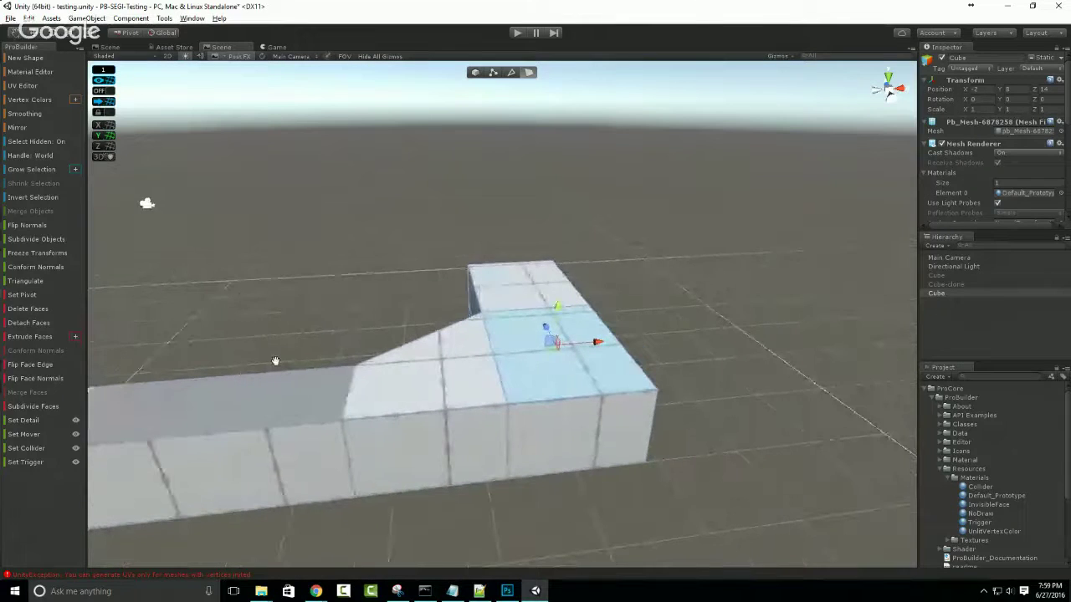
pyautogui.scroll(-3, 480, 406)
pyautogui.keyDown('alt'); pyautogui.moveTo(462, 423); pyautogui.dragTo(429, 449); pyautogui.keyUp('alt')
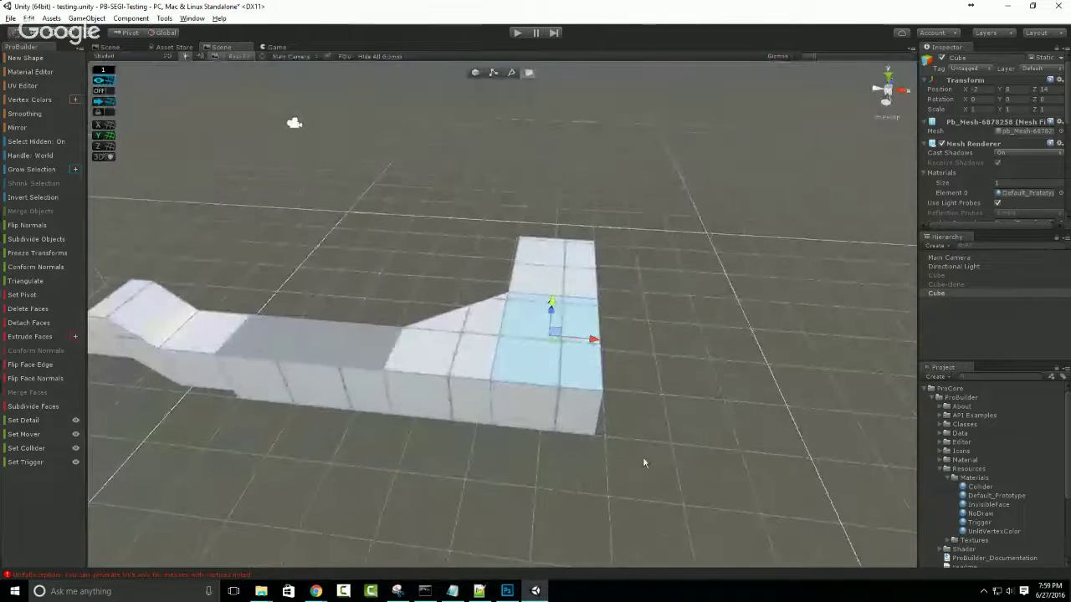
pyautogui.keyDown('alt'); pyautogui.moveTo(408, 336); pyautogui.dragTo(634, 430); pyautogui.keyUp('alt')
pyautogui.keyDown('alt'); pyautogui.moveTo(458, 157); pyautogui.dragTo(506, 345); pyautogui.keyUp('alt')
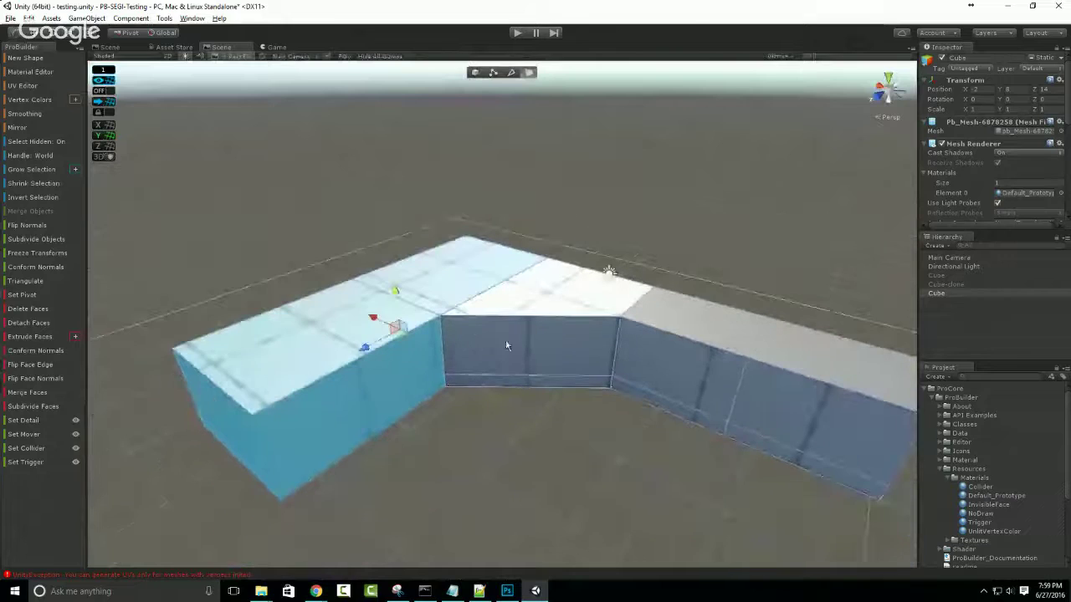
pyautogui.click(28, 322)
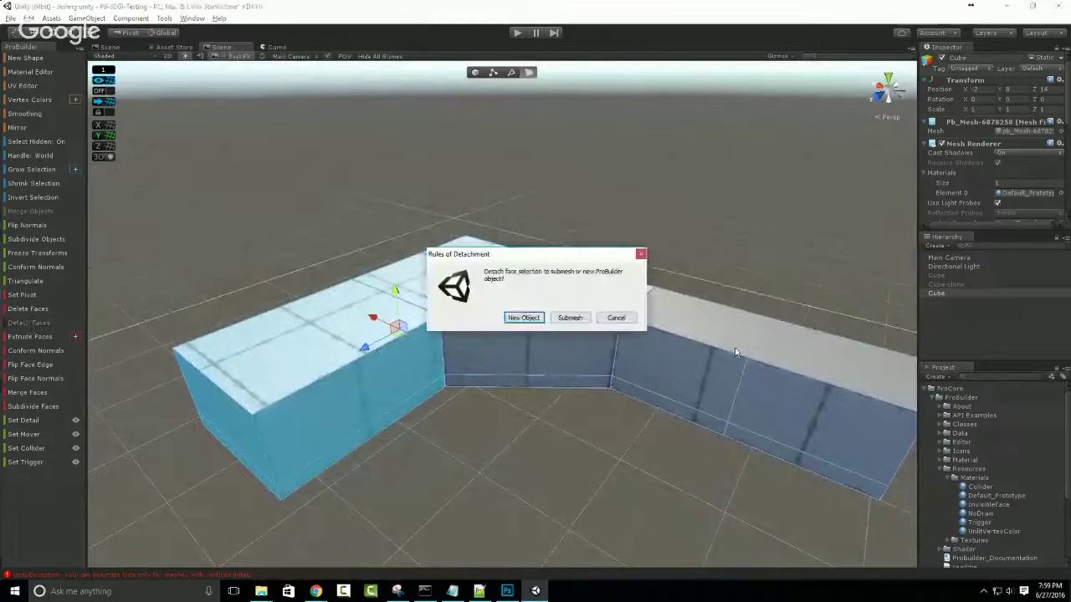
pyautogui.click(570, 319)
# Move the detached branch faces away from the rest of the arm.
pyautogui.moveTo(389, 338); pyautogui.dragTo(299, 317)
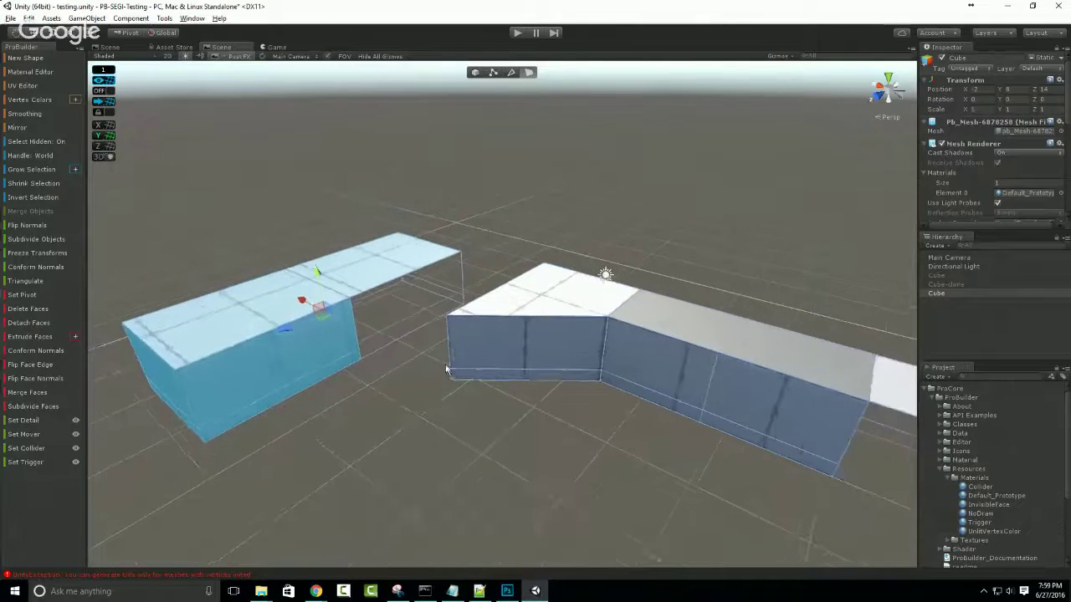
pyautogui.click(548, 293)
pyautogui.moveTo(365, 356); pyautogui.dragTo(437, 355, button='middle')
pyautogui.moveTo(437, 355); pyautogui.dragTo(350, 304, button='right')
pyautogui.hotkey('ctrl', 'z')
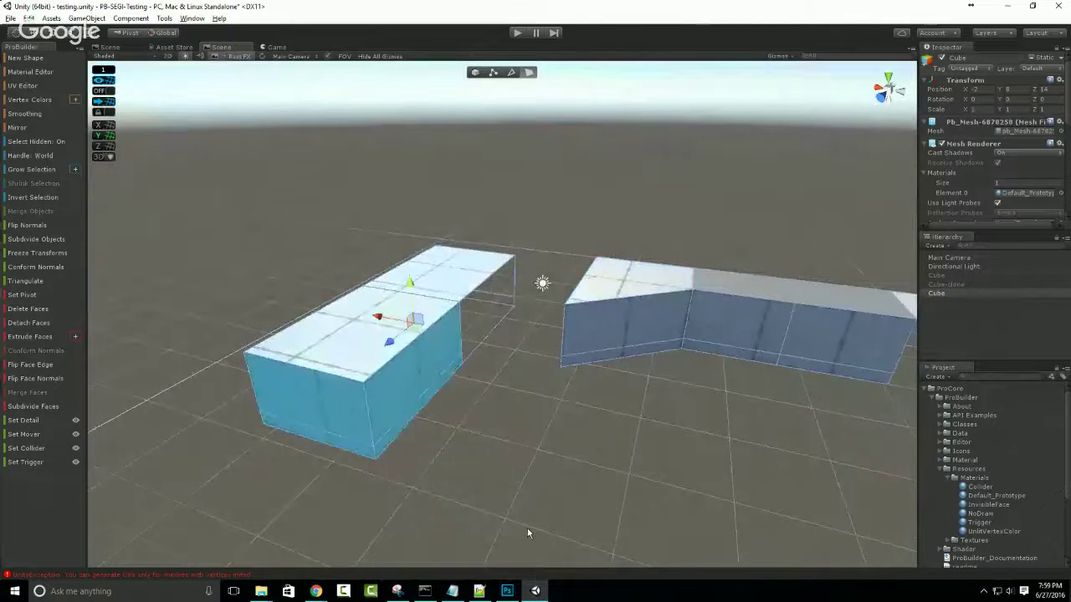
# Move the detached branch faces back close to the arm, keeping face editing active.
pyautogui.scroll(1, 527, 528)
pyautogui.moveTo(407, 326); pyautogui.dragTo(491, 339)
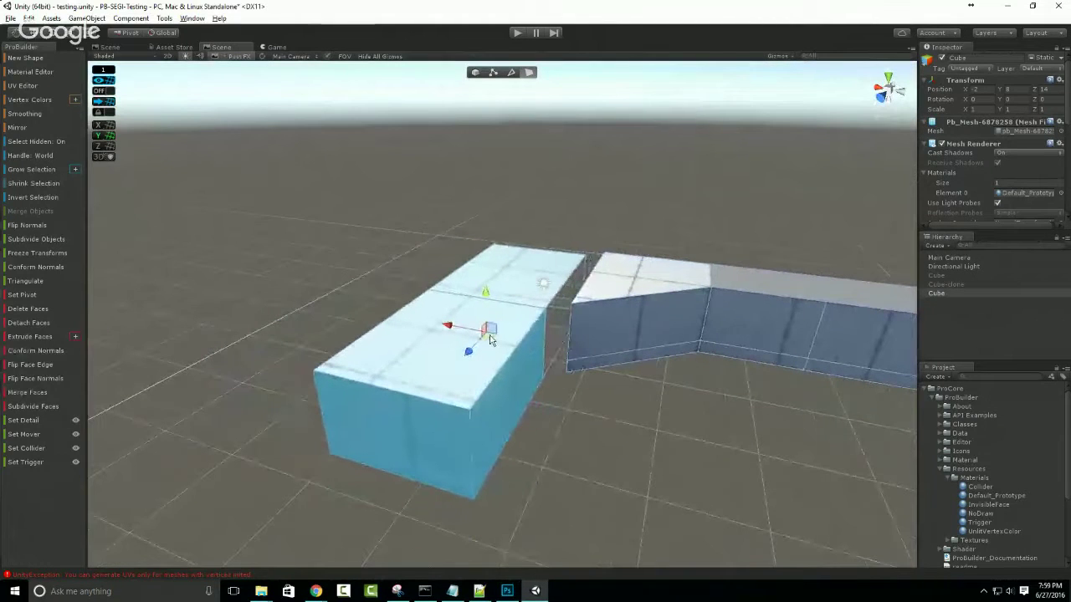
pyautogui.keyDown('alt'); pyautogui.moveTo(576, 385); pyautogui.dragTo(536, 382); pyautogui.keyUp('alt')
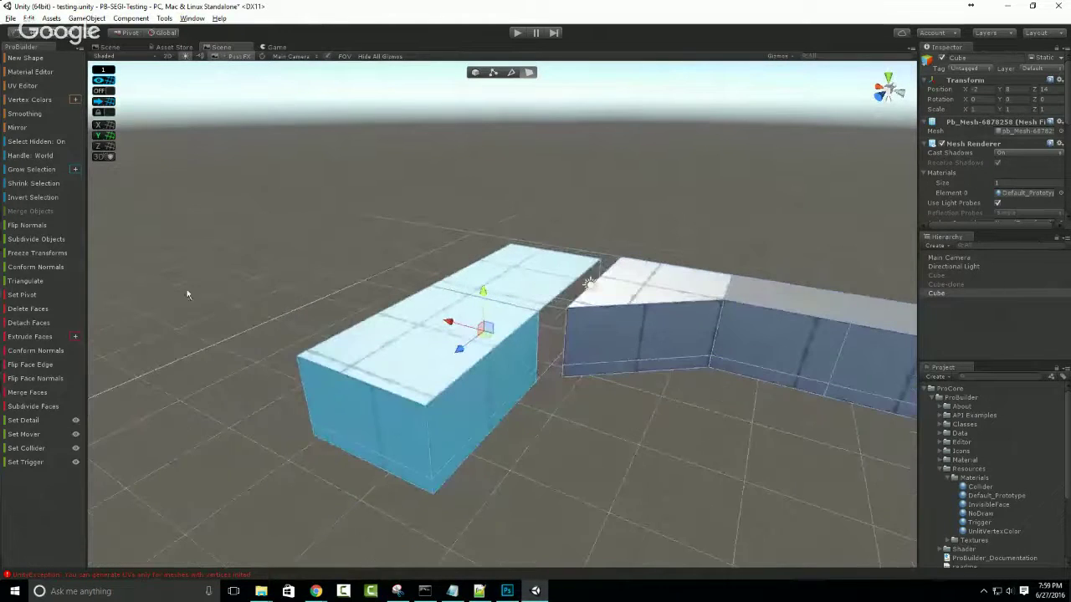
pyautogui.click(493, 73)
pyautogui.click(529, 73)
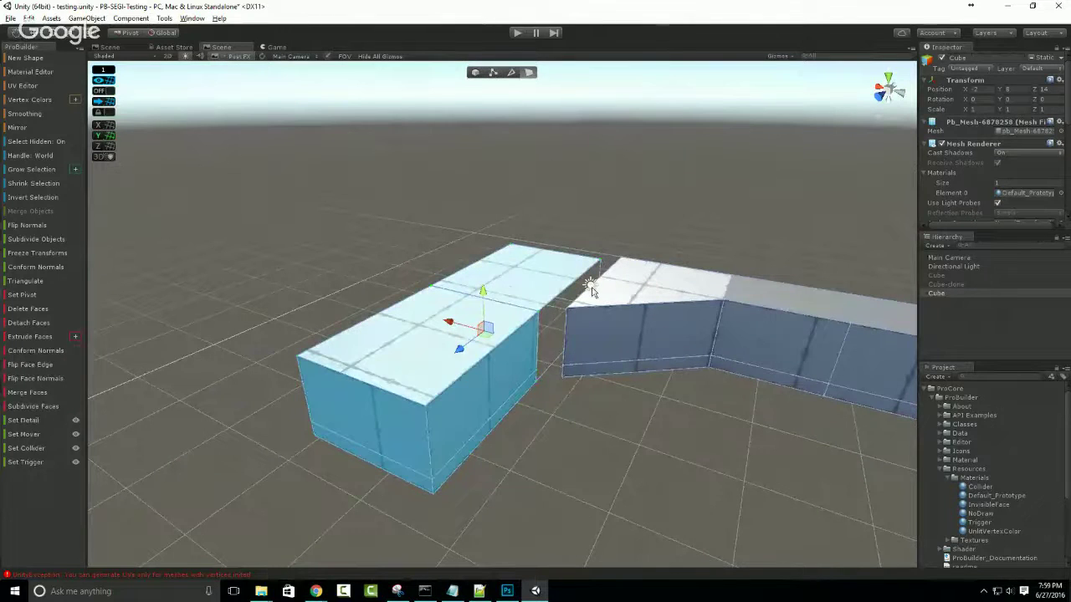
# Move the branch faces away from the arm again and detach them as a new object.
pyautogui.keyDown('alt'); pyautogui.moveTo(595, 293); pyautogui.dragTo(423, 297); pyautogui.keyUp('alt')
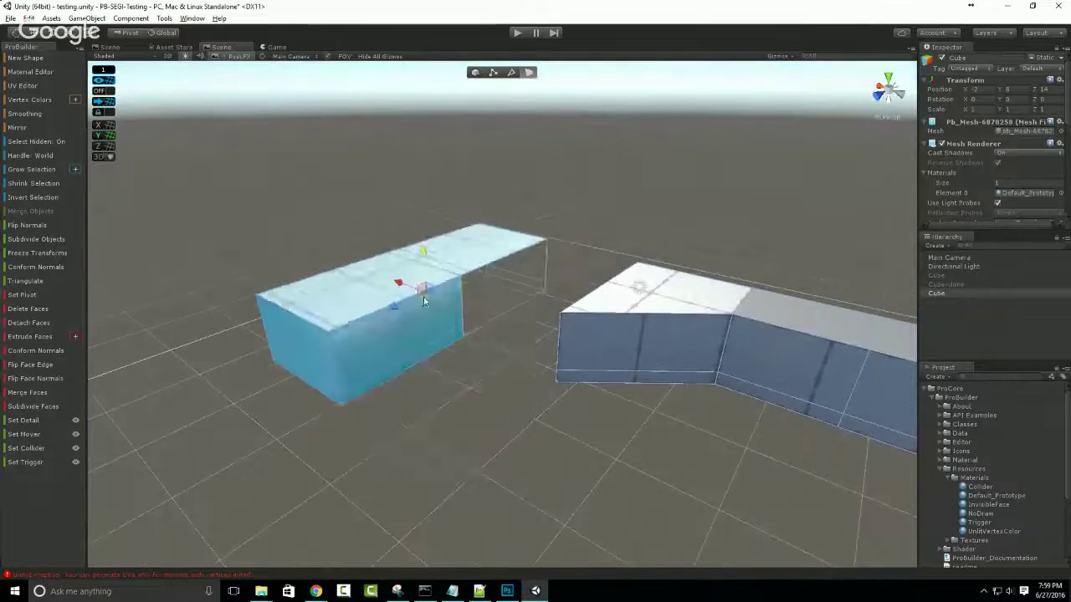
pyautogui.click(36, 325)
pyautogui.click(515, 316)
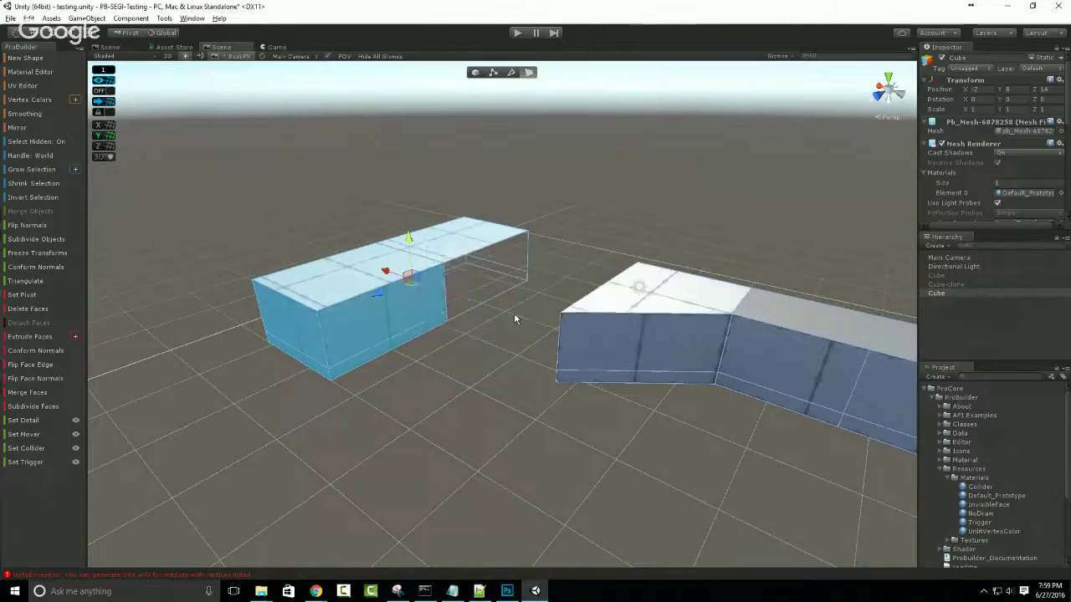
# Select the detached branch and the remaining arm in turn, as objects and by face, to check that they are separate.
pyautogui.click(555, 172)
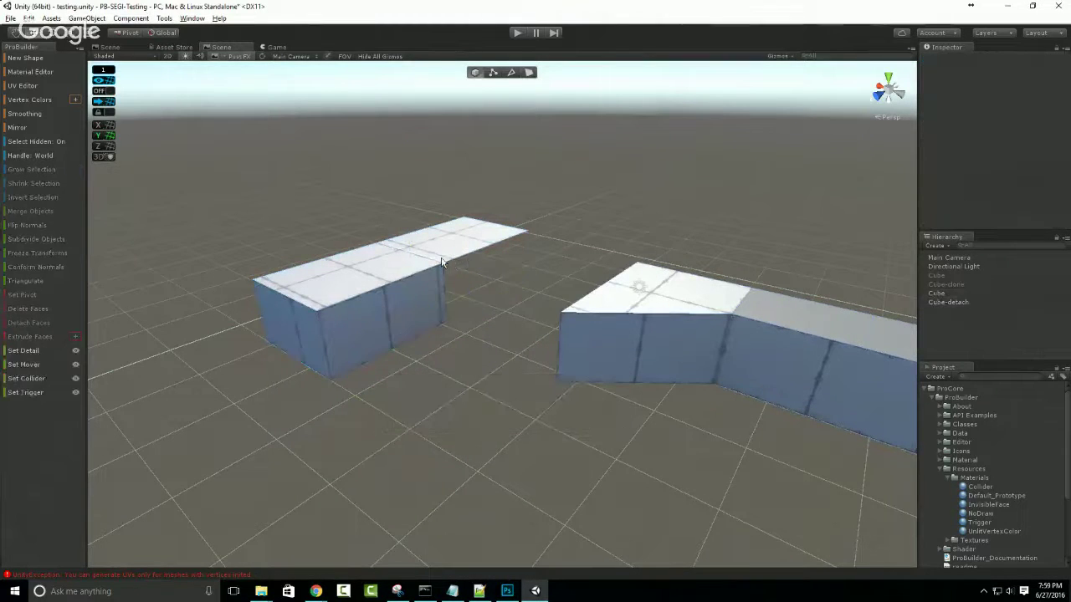
pyautogui.click(467, 257)
pyautogui.scroll(-3, 471, 294)
pyautogui.moveTo(471, 297); pyautogui.dragTo(590, 358)
pyautogui.click(612, 312)
pyautogui.click(306, 323)
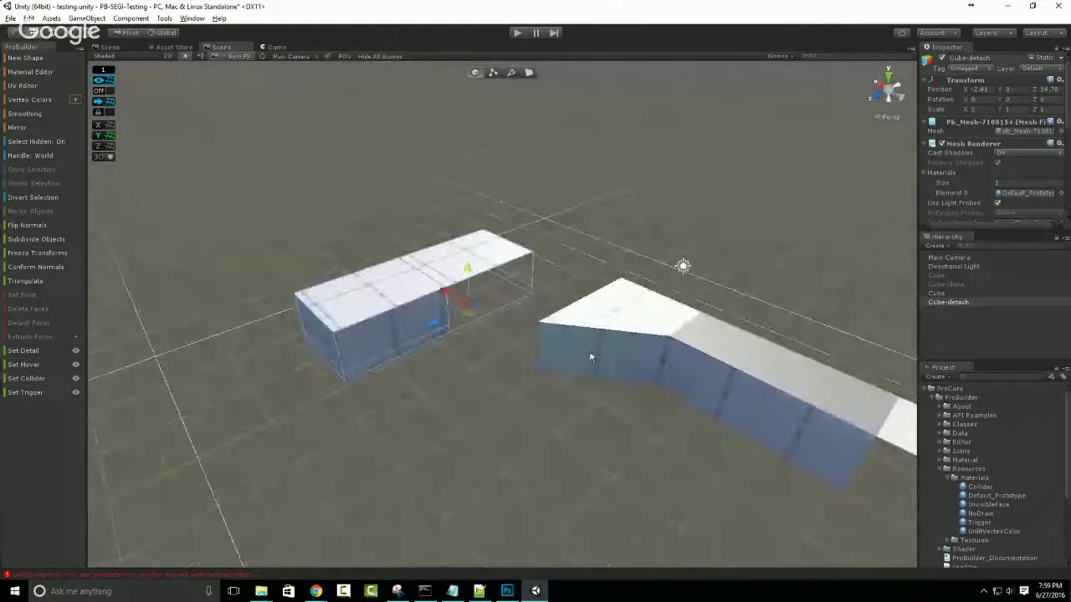
pyautogui.keyDown('alt'); pyautogui.moveTo(531, 340); pyautogui.dragTo(391, 358); pyautogui.keyUp('alt')
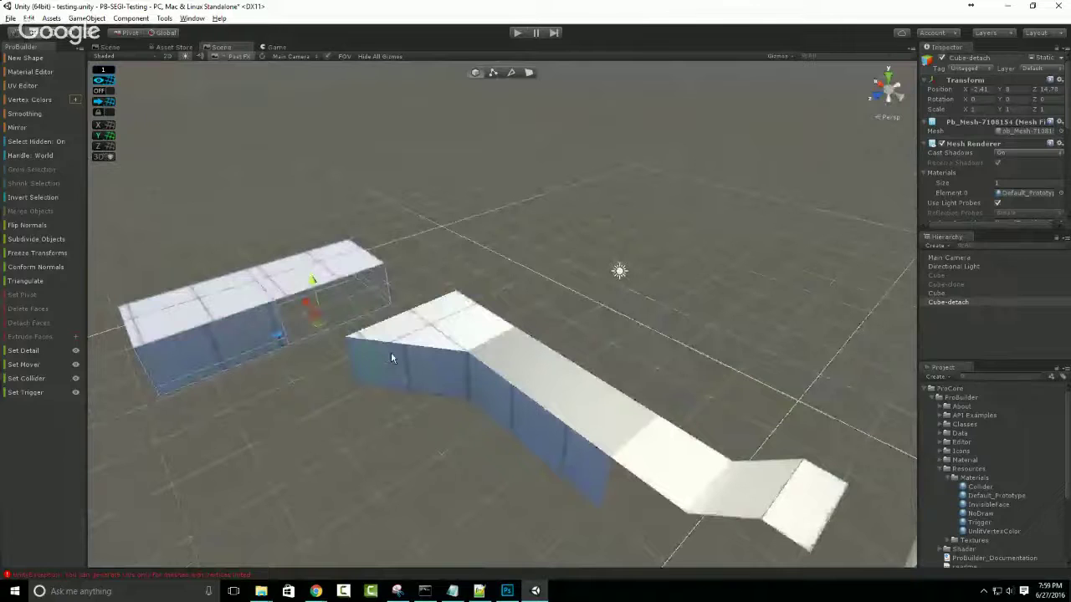
pyautogui.click(457, 324)
pyautogui.keyDown('alt'); pyautogui.moveTo(366, 427); pyautogui.dragTo(424, 411); pyautogui.keyUp('alt')
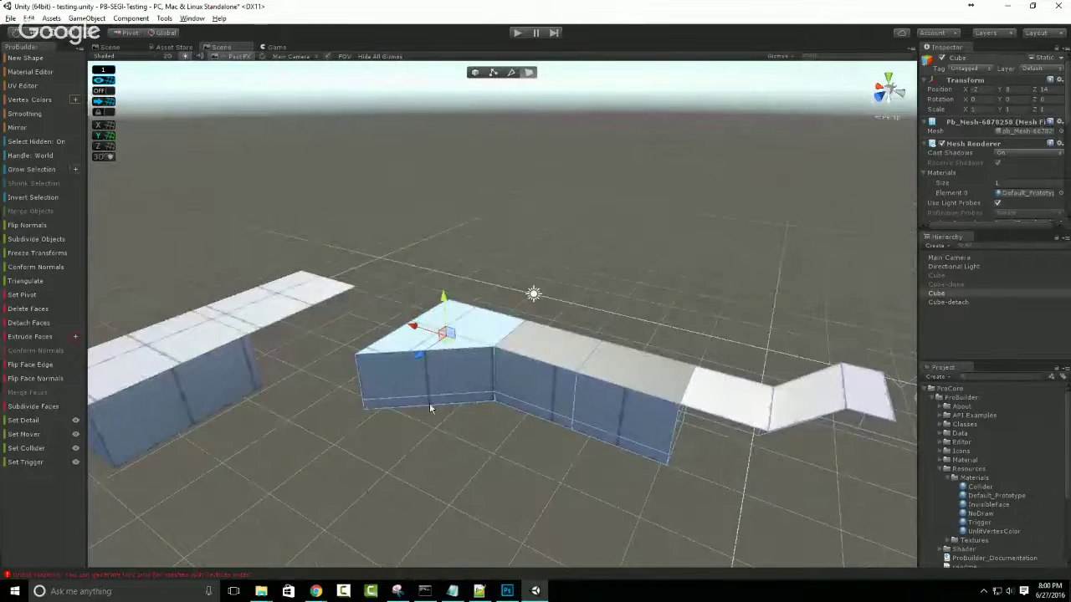
pyautogui.moveTo(368, 373); pyautogui.dragTo(598, 349, button='middle')
pyautogui.click(420, 356)
pyautogui.moveTo(390, 392); pyautogui.dragTo(443, 385, button='middle')
pyautogui.scroll(2, 443, 385)
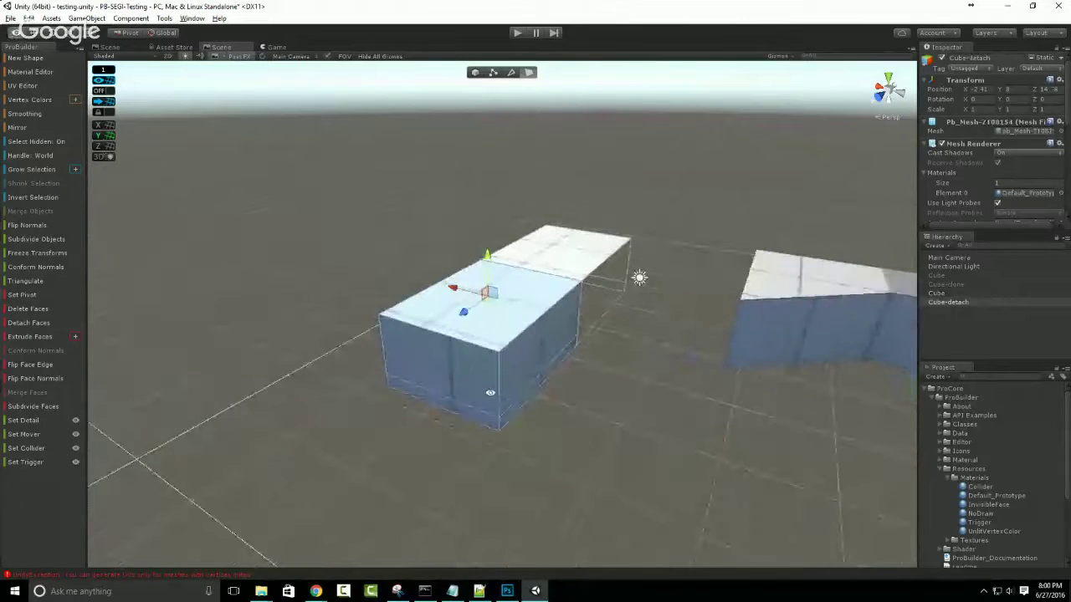
pyautogui.keyDown('alt'); pyautogui.moveTo(461, 388); pyautogui.dragTo(412, 361); pyautogui.keyUp('alt')
# Extrude the detached branch's end face outward and tilt the new end face by rotating it.
pyautogui.click(413, 355)
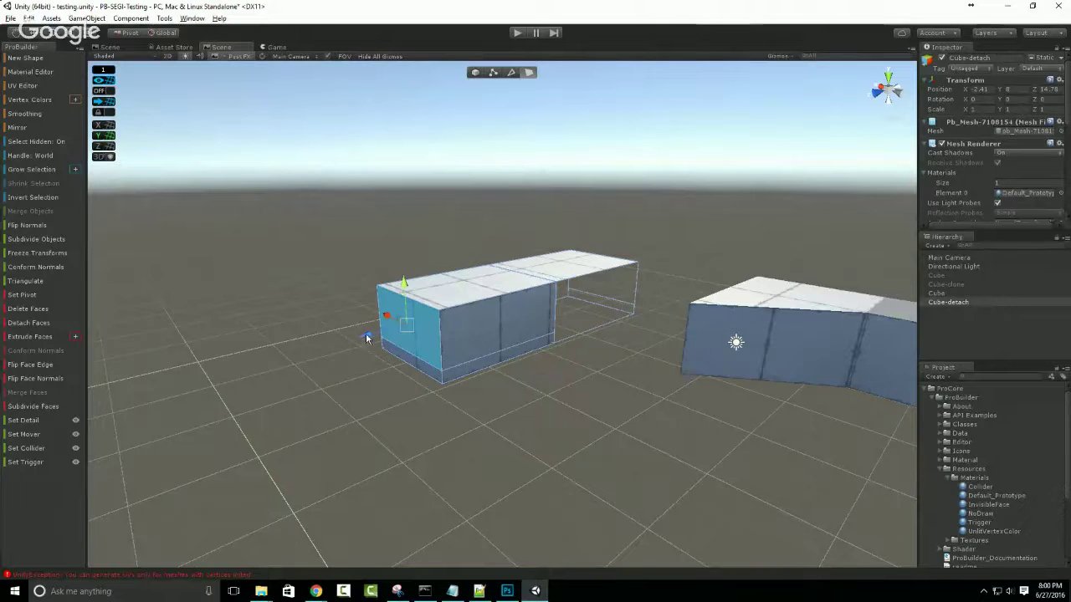
pyautogui.keyDown('shift'); pyautogui.moveTo(368, 339); pyautogui.dragTo(259, 382); pyautogui.keyUp('shift')
pyautogui.scroll(-3, 259, 382)
pyautogui.press('e')
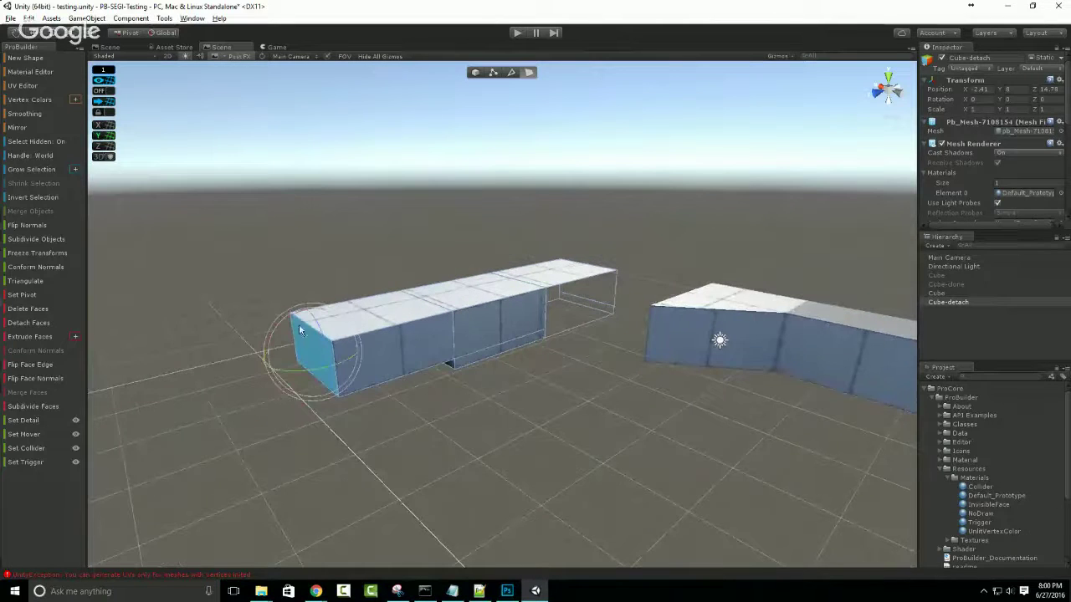
pyautogui.moveTo(282, 326); pyautogui.dragTo(311, 330)
pyautogui.press('w')
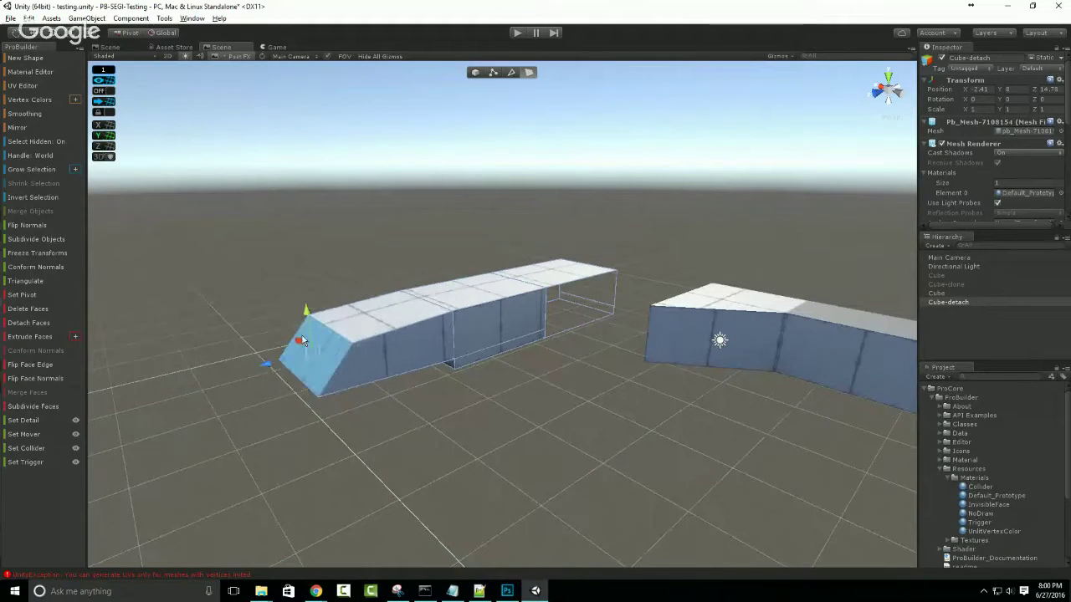
# Extrude the tilted end face with a rotation, move the new face up and away, and rotate it again.
pyautogui.press('e')
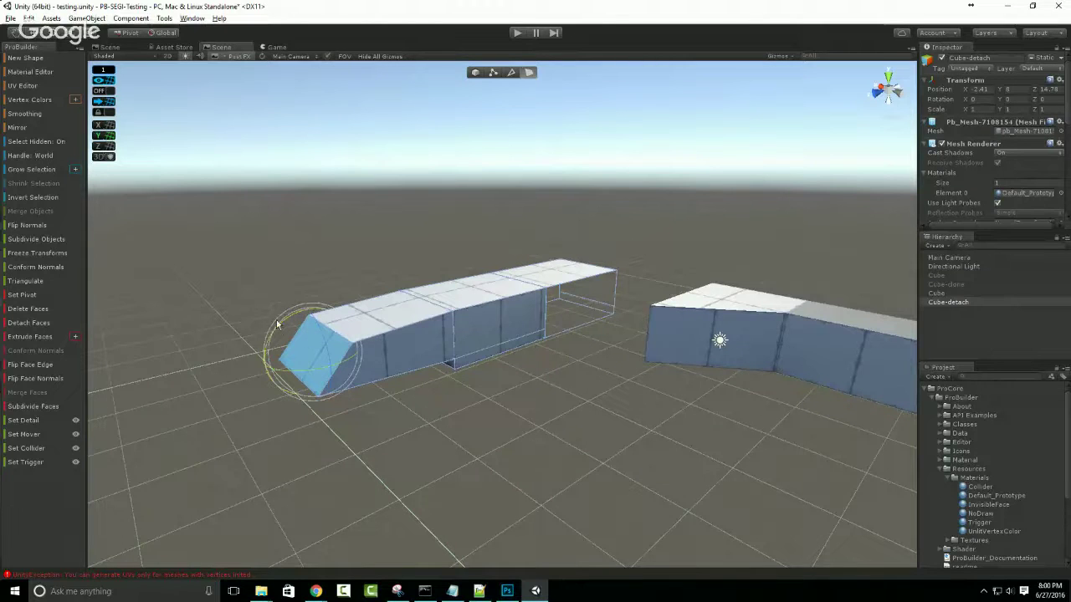
pyautogui.keyDown('shift'); pyautogui.moveTo(277, 327); pyautogui.dragTo(228, 460); pyautogui.keyUp('shift')
pyautogui.press('w')
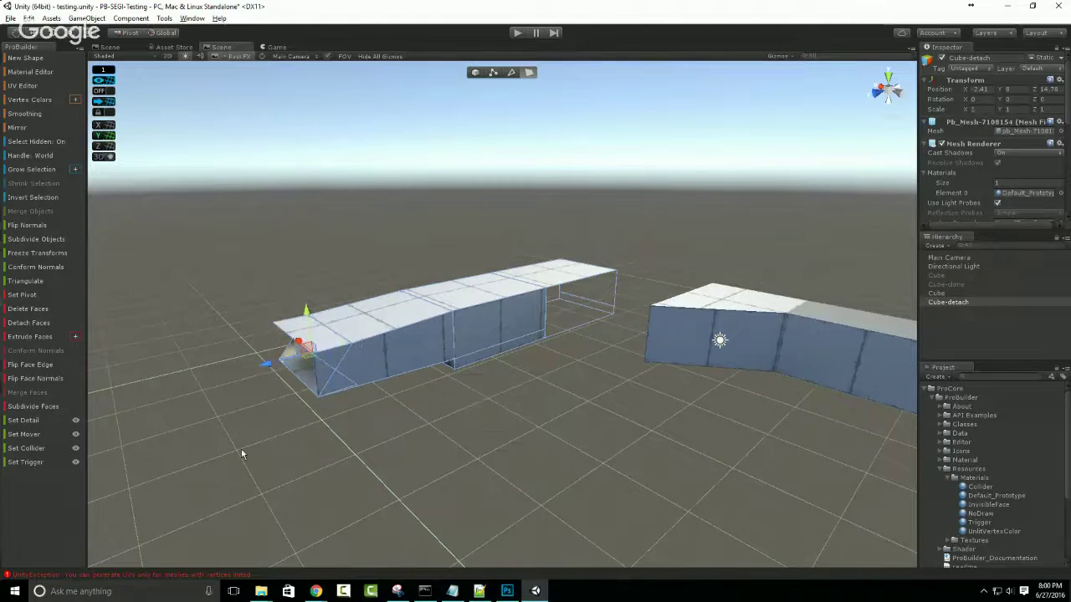
pyautogui.moveTo(309, 360); pyautogui.dragTo(223, 318)
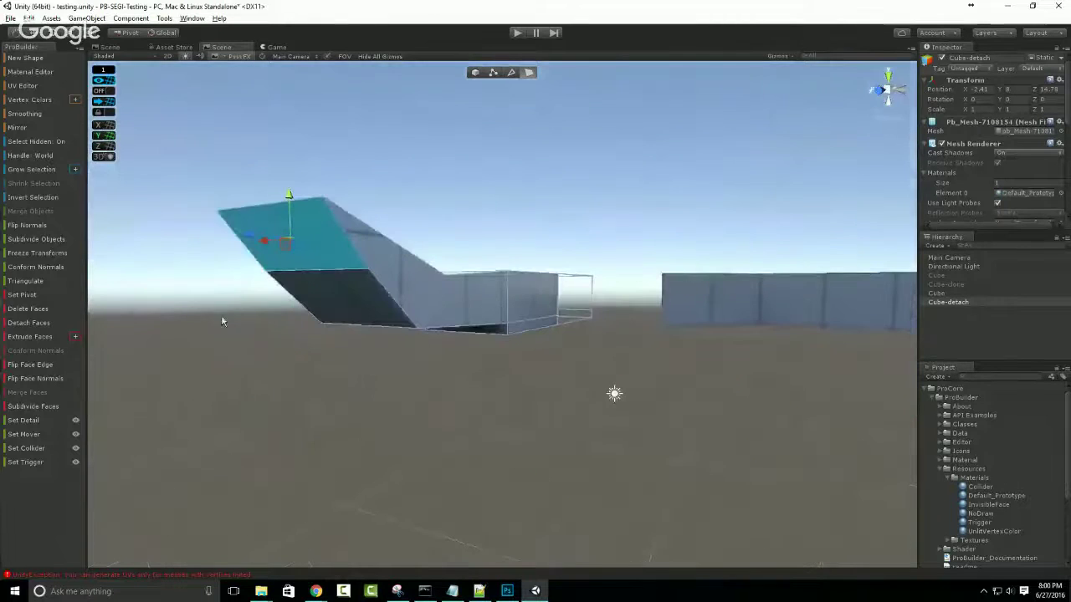
pyautogui.press('e')
pyautogui.keyDown('alt'); pyautogui.moveTo(300, 292); pyautogui.dragTo(260, 312); pyautogui.keyUp('alt')
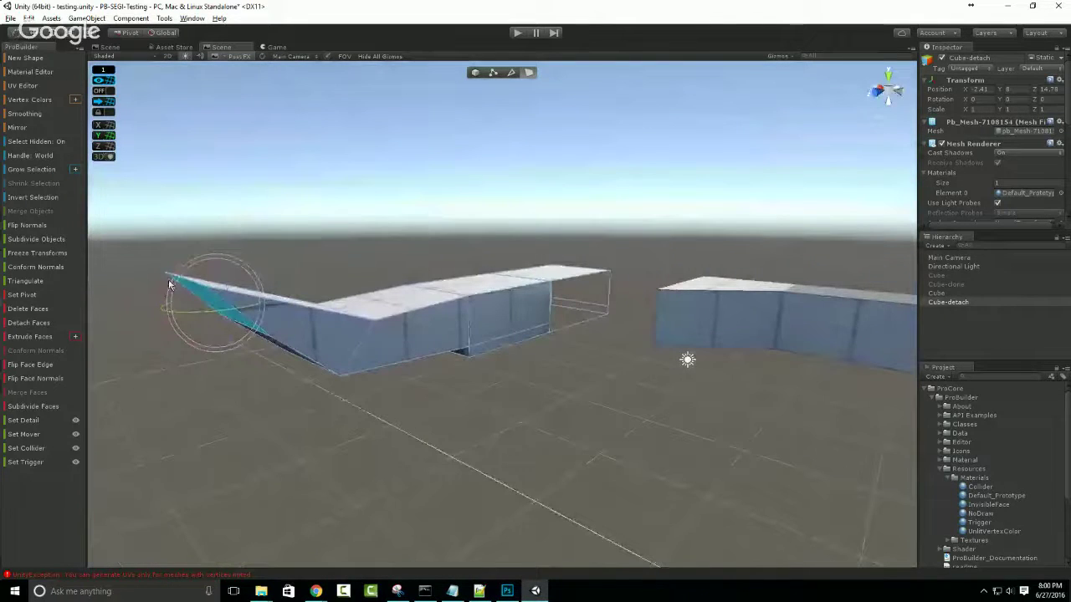
pyautogui.moveTo(169, 278); pyautogui.dragTo(285, 219)
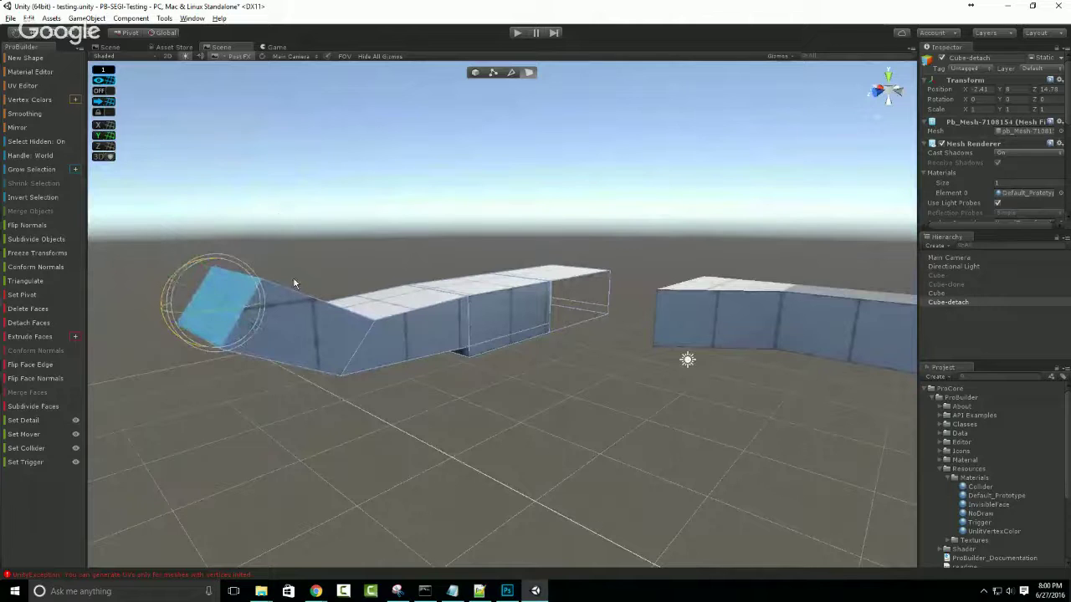
# Set the handle alignment to Plane, inset the branch's end face with a scaled extrusion, and extrude the inset face.
pyautogui.press('w')
pyautogui.keyDown('alt'); pyautogui.moveTo(293, 283); pyautogui.dragTo(385, 364); pyautogui.keyUp('alt')
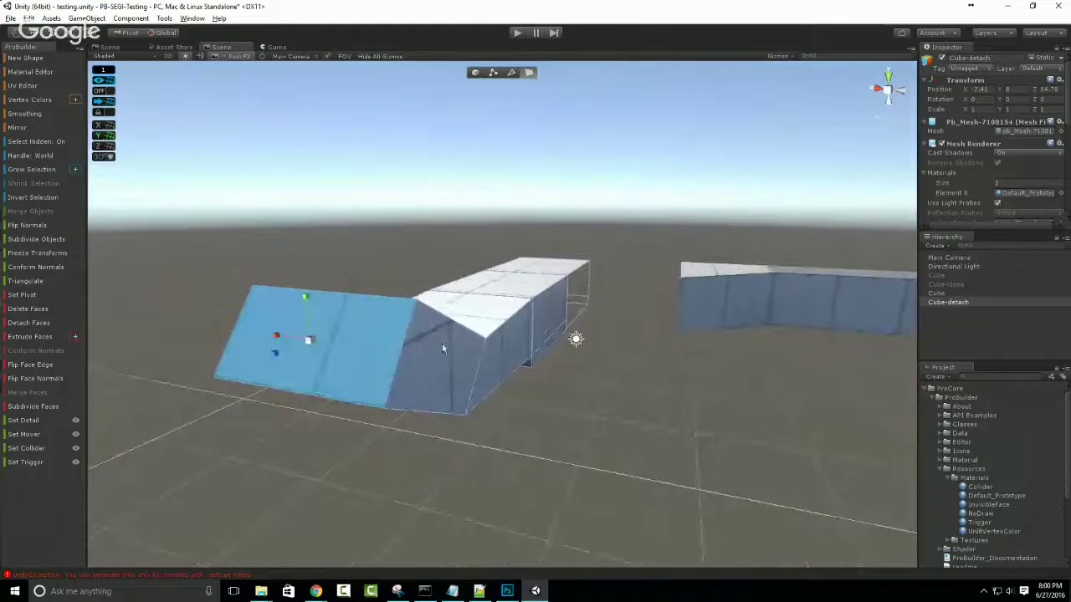
pyautogui.keyDown('alt'); pyautogui.moveTo(442, 345); pyautogui.dragTo(448, 379); pyautogui.keyUp('alt')
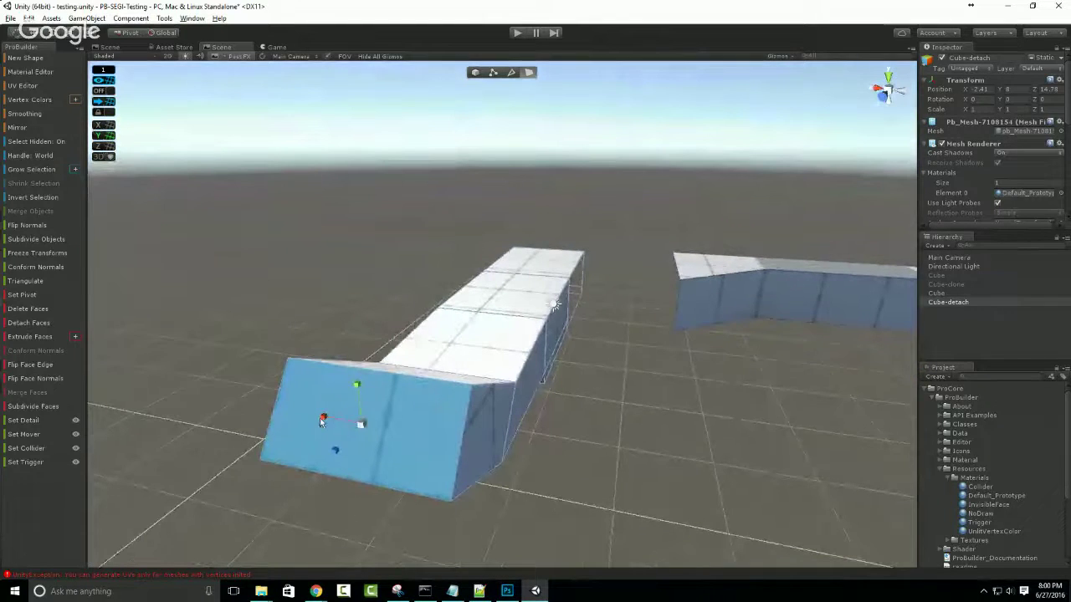
pyautogui.keyDown('alt'); pyautogui.moveTo(394, 400); pyautogui.dragTo(394, 393); pyautogui.keyUp('alt')
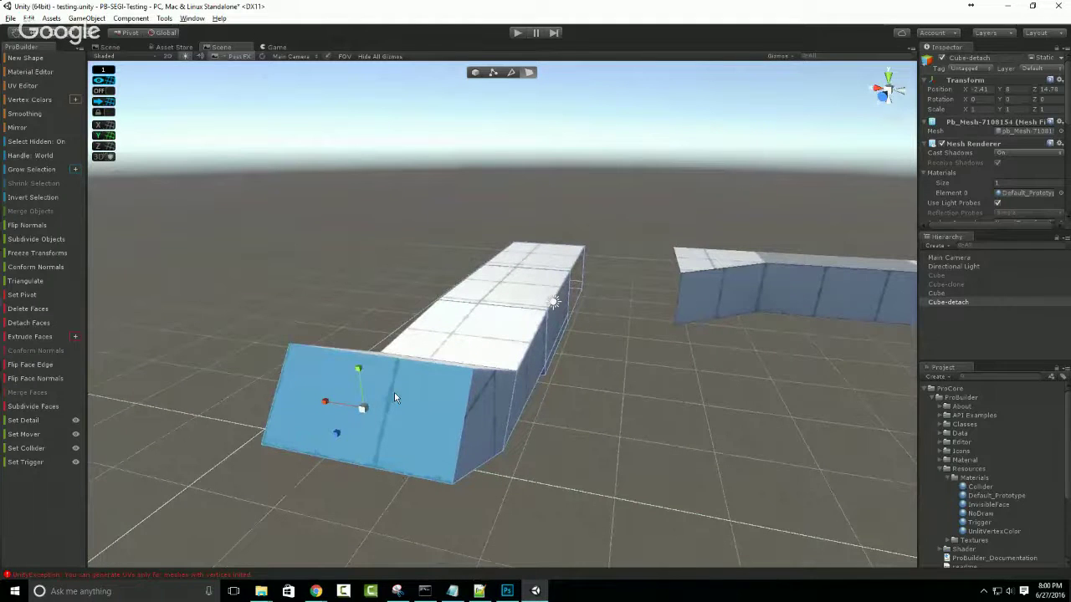
pyautogui.click(42, 156)
pyautogui.click(40, 158)
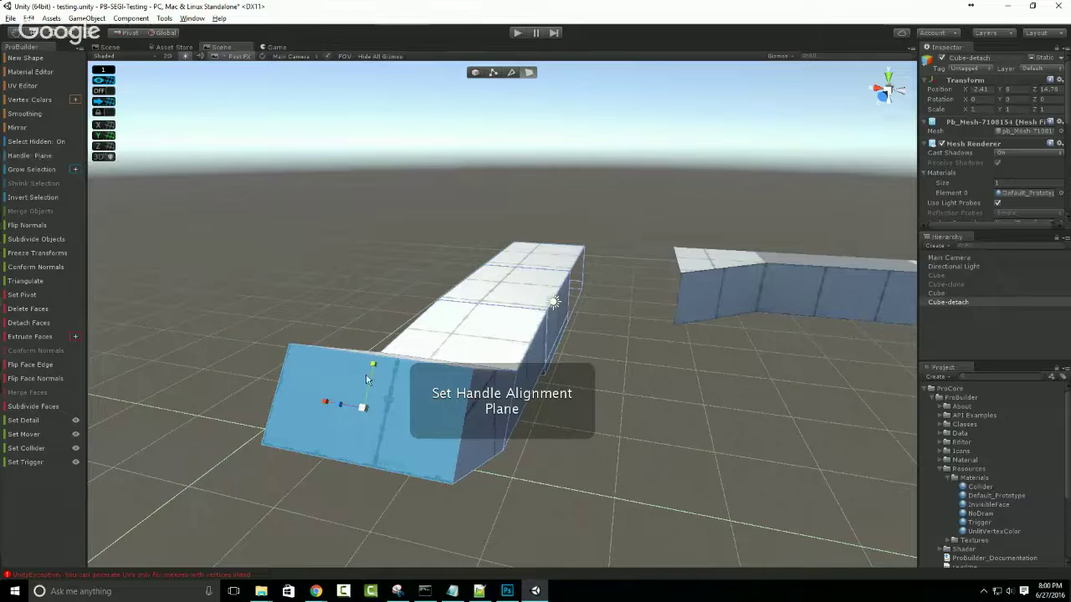
pyautogui.keyDown('shift'); pyautogui.moveTo(362, 410); pyautogui.dragTo(330, 449); pyautogui.keyUp('shift')
pyautogui.press('w')
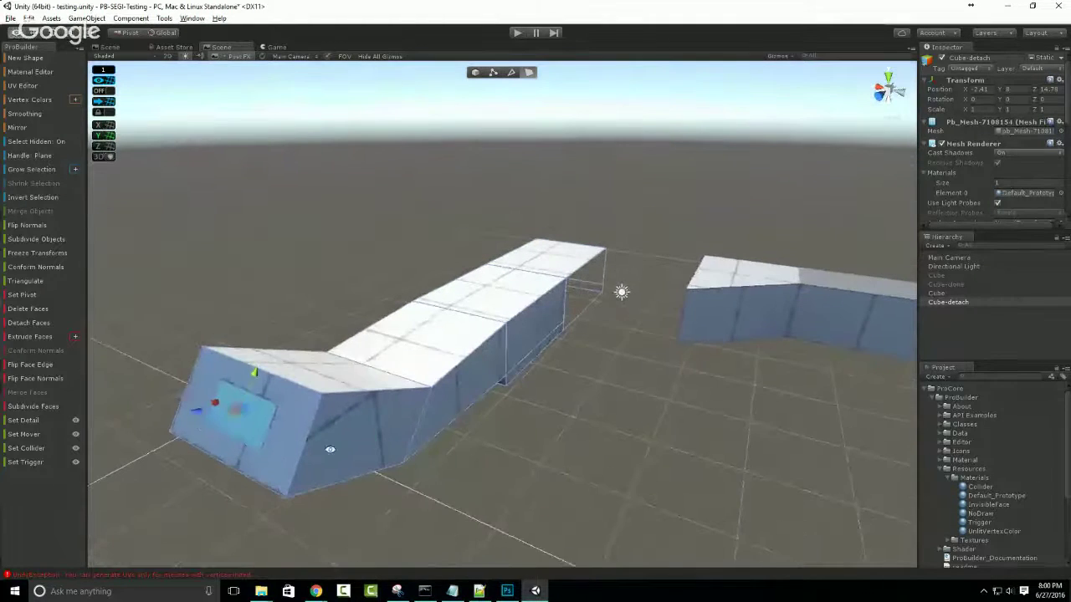
pyautogui.keyDown('shift'); pyautogui.moveTo(191, 413); pyautogui.dragTo(290, 471); pyautogui.keyUp('shift')
# Show the face extrusion settings and inset the top face of the branch's middle segment with a scaled extrusion.
pyautogui.click(512, 290)
pyautogui.press('f')
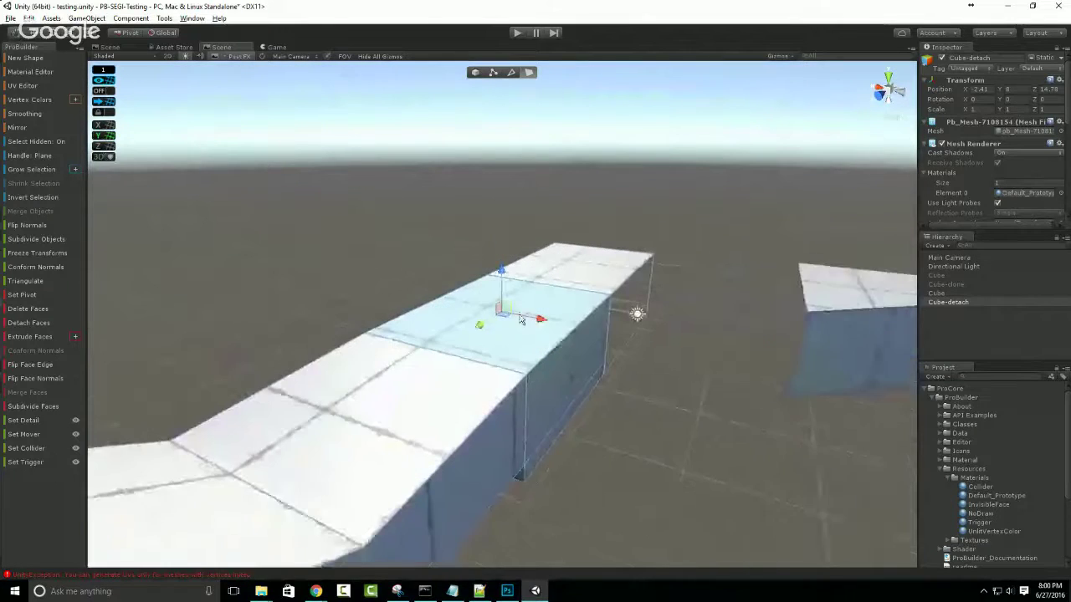
pyautogui.keyDown('alt'); pyautogui.moveTo(520, 319); pyautogui.dragTo(492, 372); pyautogui.keyUp('alt')
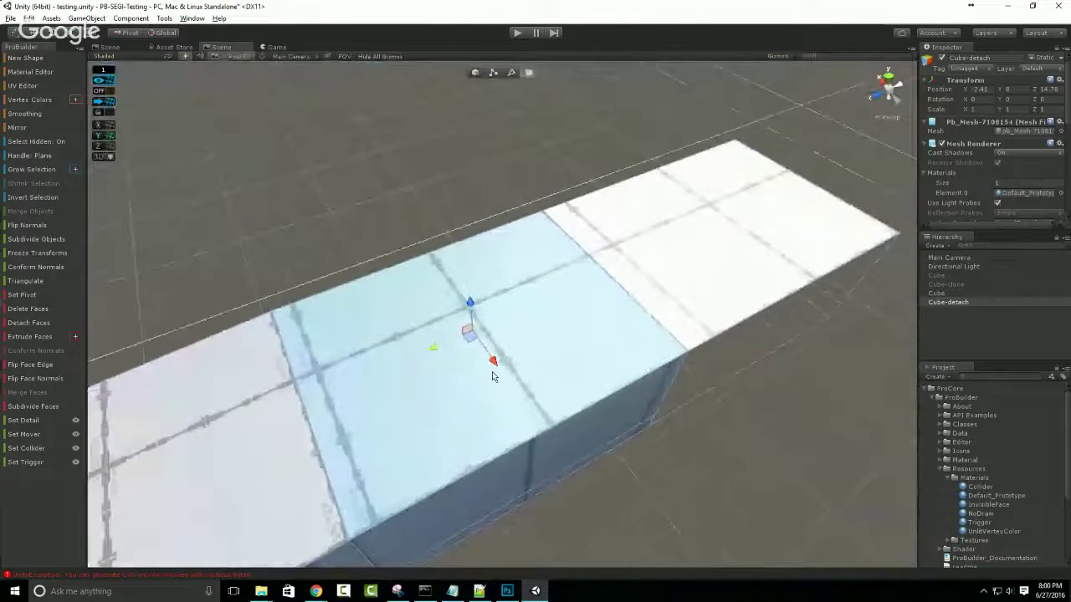
pyautogui.click(75, 337)
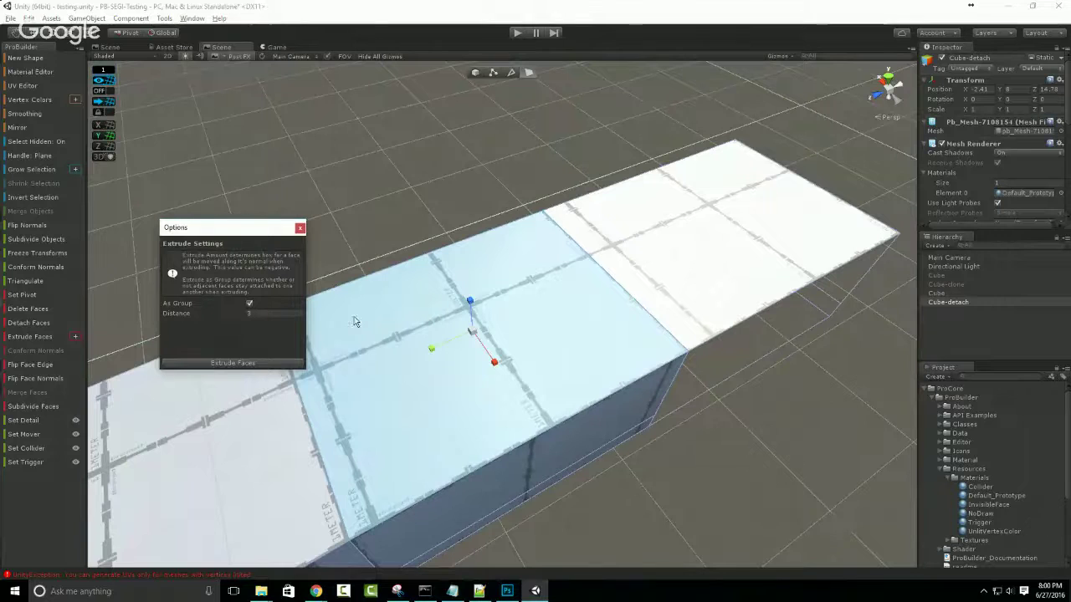
pyautogui.keyDown('shift'); pyautogui.moveTo(475, 336); pyautogui.dragTo(469, 333); pyautogui.keyUp('shift')
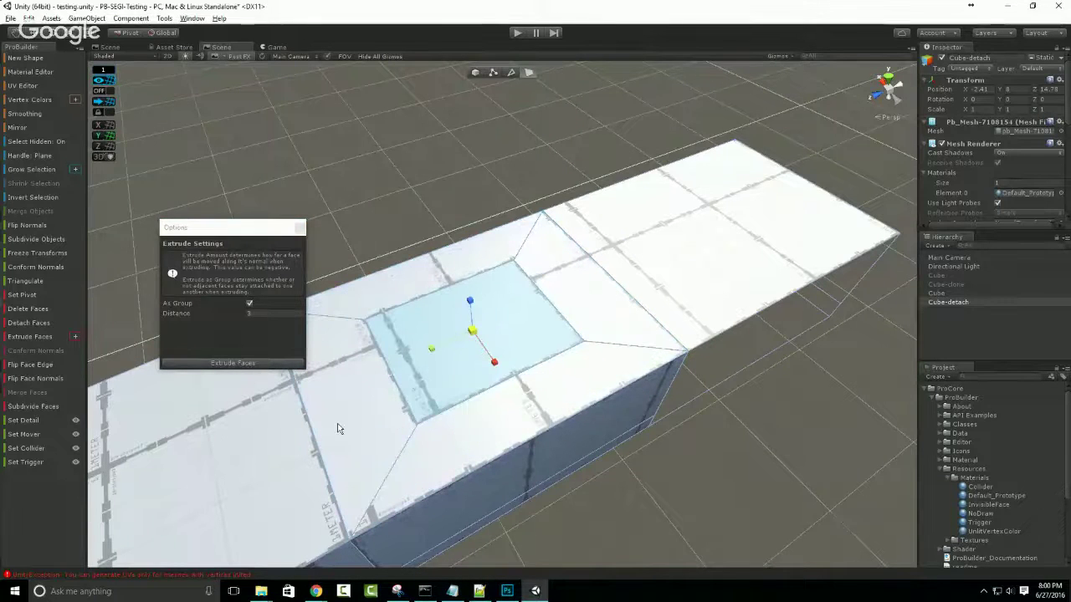
# Enlarge the inset top face nearly to the segment's edges and close the extrusion settings.
pyautogui.keyDown('alt'); pyautogui.moveTo(340, 430); pyautogui.dragTo(552, 314); pyautogui.keyUp('alt')
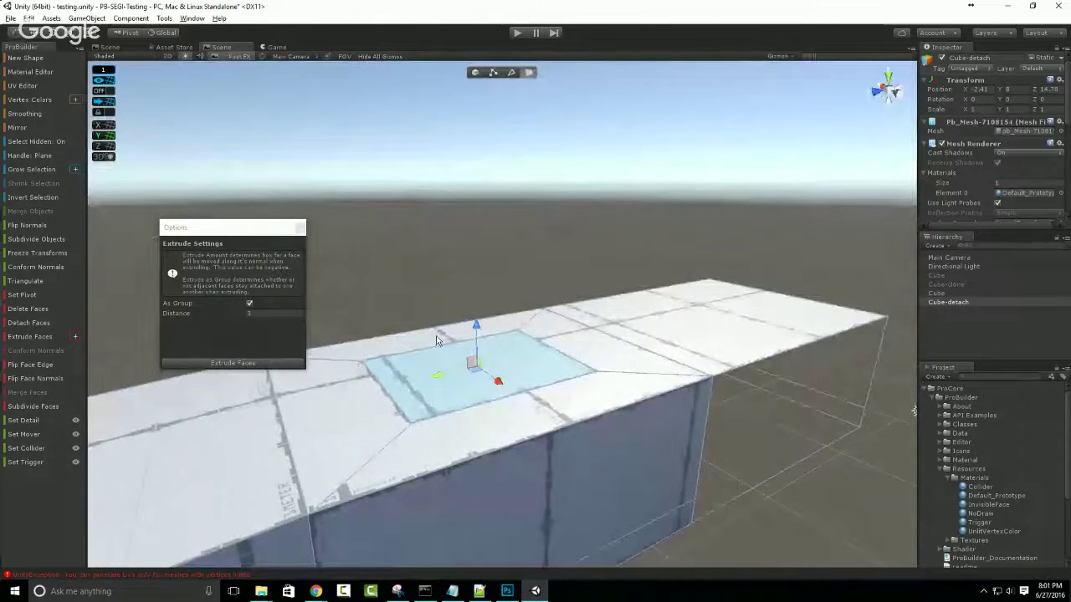
pyautogui.moveTo(482, 374); pyautogui.dragTo(511, 355)
pyautogui.scroll(-3, 504, 424)
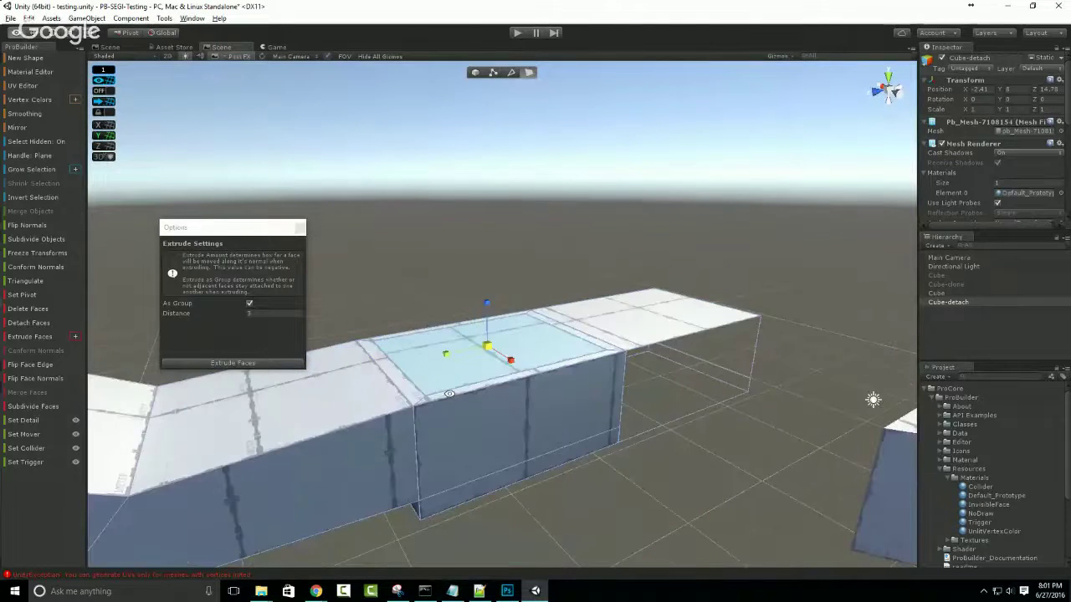
pyautogui.keyDown('alt'); pyautogui.moveTo(505, 423); pyautogui.dragTo(544, 464); pyautogui.keyUp('alt')
pyautogui.click(301, 230)
pyautogui.keyDown('alt'); pyautogui.moveTo(354, 433); pyautogui.dragTo(338, 430); pyautogui.keyUp('alt')
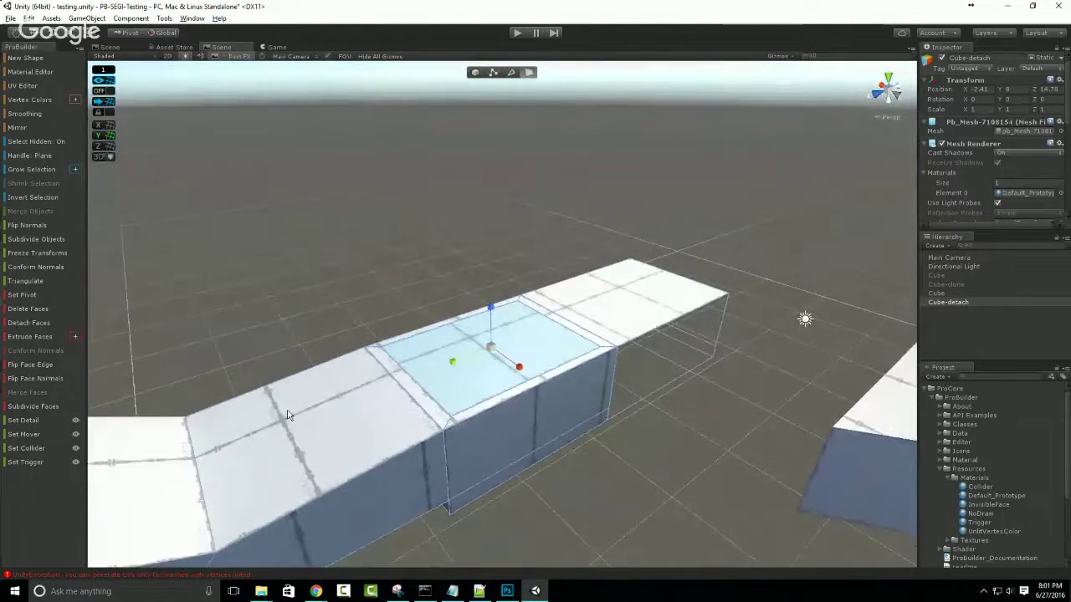
# Flip the inset top face's normal, inspect the face from both sides, and flip the normal back.
pyautogui.click(33, 380)
pyautogui.click(623, 313)
pyautogui.keyDown('alt'); pyautogui.moveTo(436, 373); pyautogui.dragTo(478, 256); pyautogui.keyUp('alt')
pyautogui.scroll(3, 508, 434)
pyautogui.click(480, 256)
pyautogui.keyDown('alt'); pyautogui.moveTo(578, 282); pyautogui.dragTo(481, 434); pyautogui.keyUp('alt')
pyautogui.scroll(-4, 481, 434)
pyautogui.hotkey('alt', 'n')
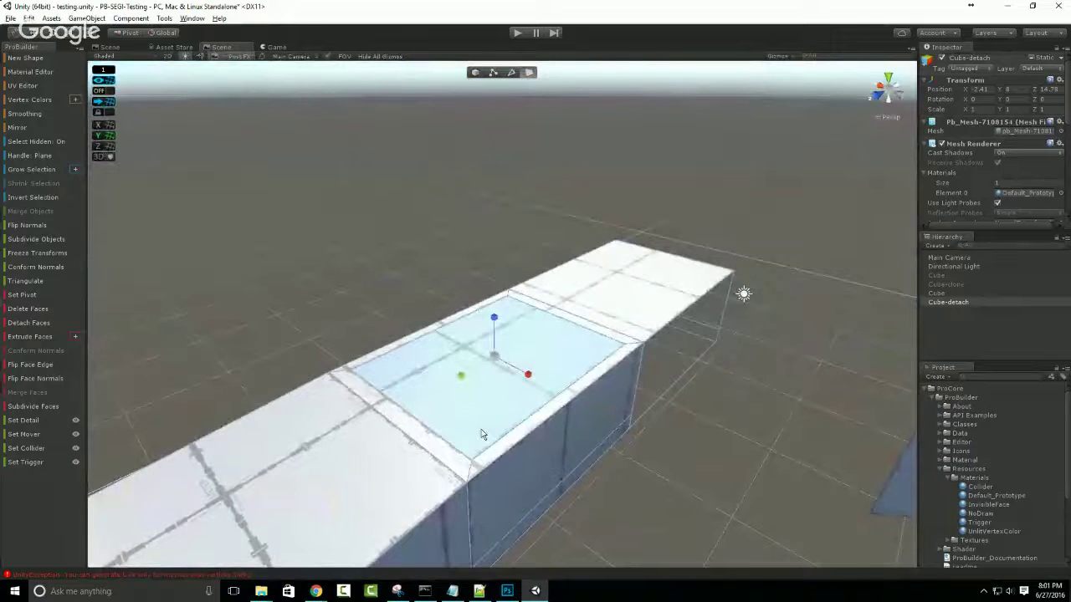
# Leave face editing, select the detached branch and the remaining arm together, and delete them.
pyautogui.scroll(-5, 525, 407)
pyautogui.keyDown('alt'); pyautogui.moveTo(533, 426); pyautogui.dragTo(381, 439); pyautogui.keyUp('alt')
pyautogui.press('Escape')
pyautogui.moveTo(422, 374); pyautogui.dragTo(532, 398, button='middle')
pyautogui.keyDown('alt'); pyautogui.moveTo(532, 397); pyautogui.dragTo(637, 375); pyautogui.keyUp('alt')
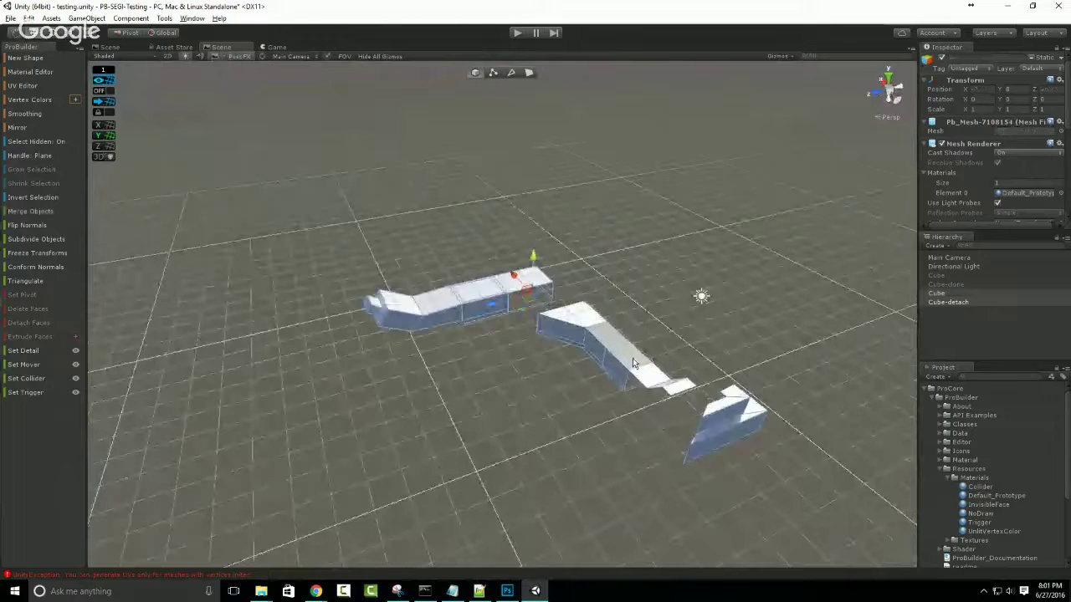
pyautogui.press('Delete')
# Build a new cylinder with the default shape settings and close the shape settings.
pyautogui.hotkey('ctrl', 'shift', 'k')
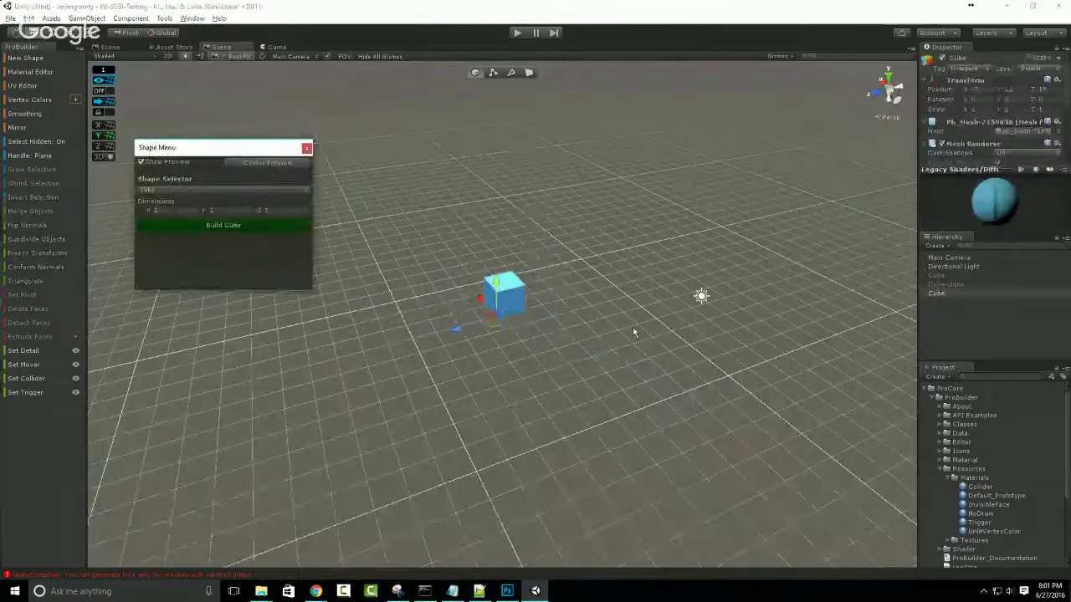
pyautogui.click(273, 190)
pyautogui.click(168, 239)
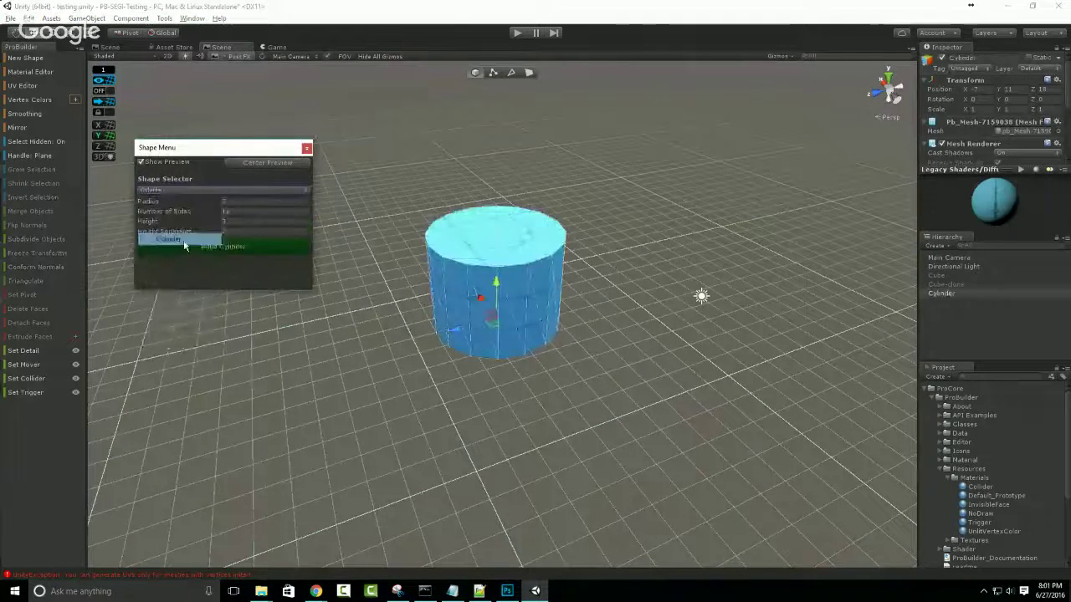
pyautogui.click(261, 246)
pyautogui.moveTo(453, 237); pyautogui.dragTo(393, 286, button='middle')
pyautogui.click(306, 149)
# Select four adjacent side faces around the cylinder in face mode and merge them into one face.
pyautogui.keyDown('alt'); pyautogui.moveTo(714, 309); pyautogui.dragTo(468, 314); pyautogui.keyUp('alt')
pyautogui.scroll(6, 502, 321)
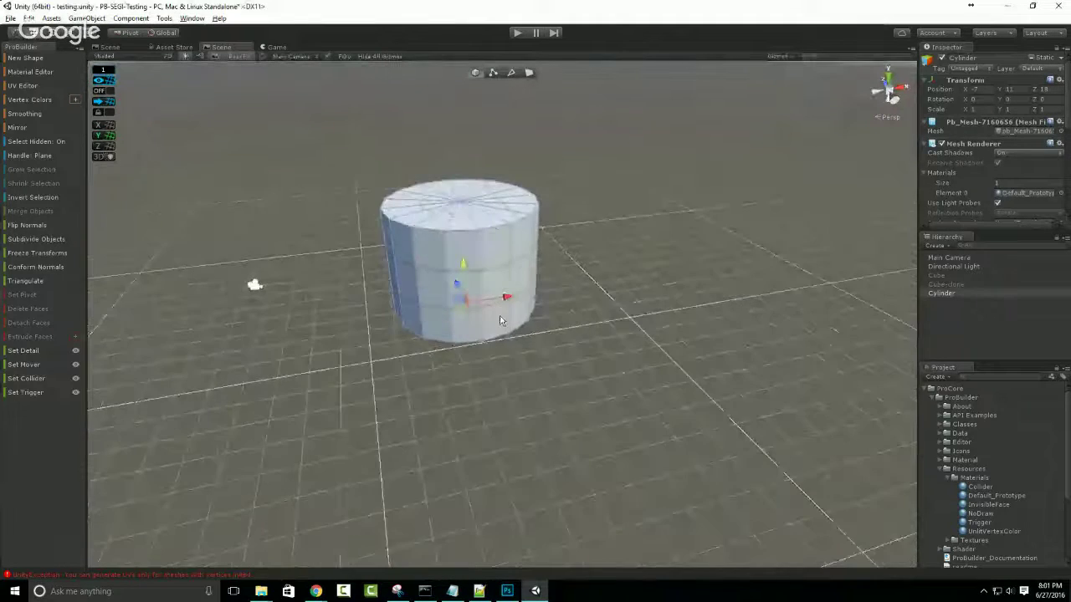
pyautogui.moveTo(574, 374); pyautogui.dragTo(607, 423, button='middle')
pyautogui.click(529, 73)
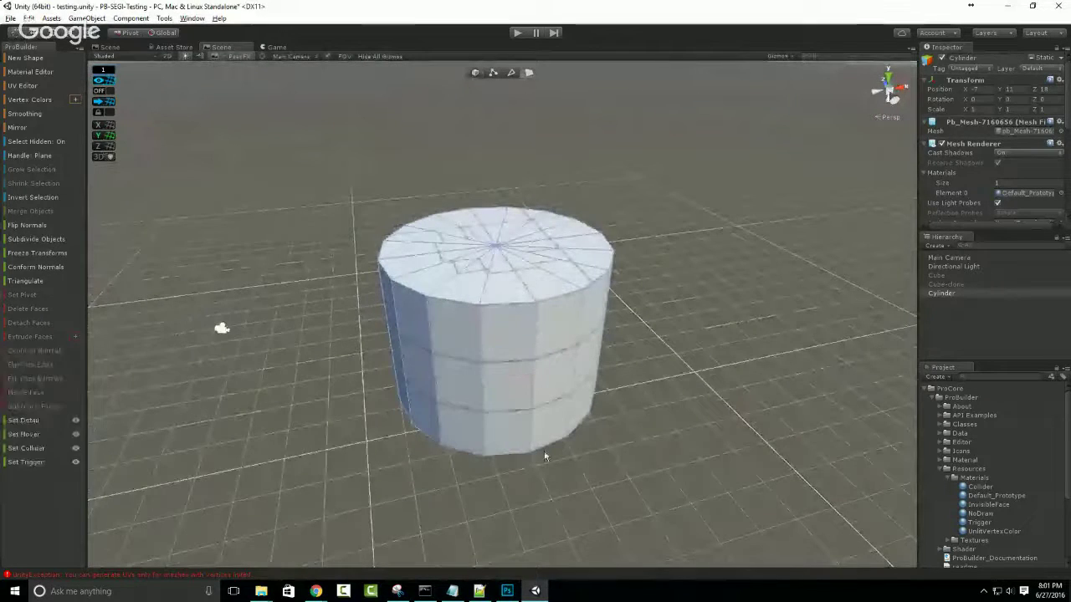
pyautogui.click(514, 324)
pyautogui.keyDown('shift'); pyautogui.click(456, 346); pyautogui.keyUp('shift')
pyautogui.keyDown('shift'); pyautogui.click(416, 342); pyautogui.keyUp('shift')
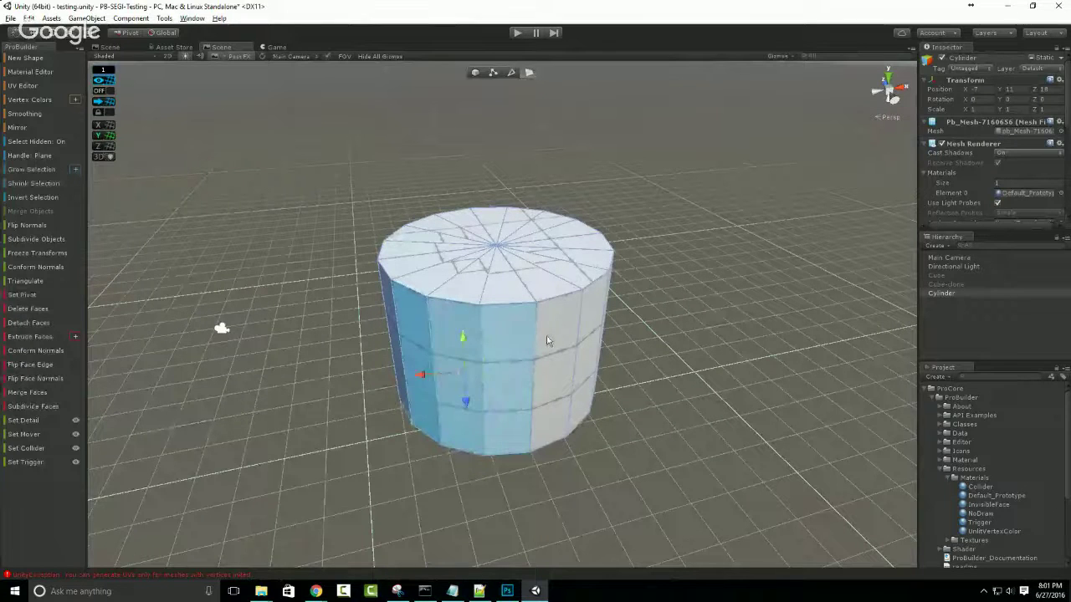
pyautogui.keyDown('shift'); pyautogui.click(545, 336); pyautogui.keyUp('shift')
pyautogui.click(42, 394)
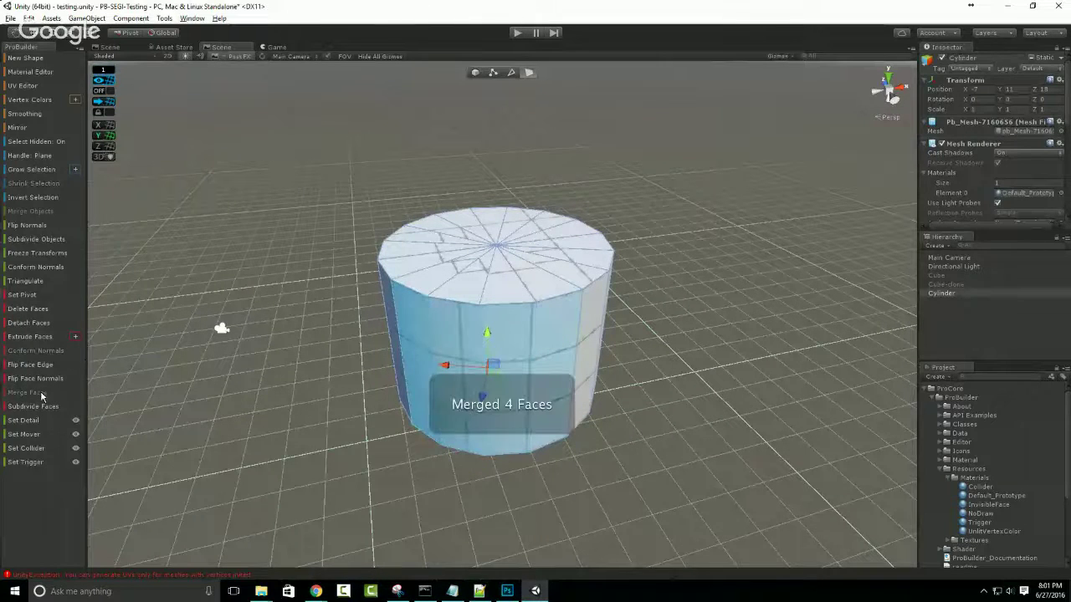
pyautogui.click(457, 270)
pyautogui.keyDown('alt'); pyautogui.moveTo(674, 326); pyautogui.dragTo(681, 340); pyautogui.keyUp('alt')
pyautogui.keyDown('alt'); pyautogui.moveTo(722, 358); pyautogui.dragTo(396, 306); pyautogui.keyUp('alt')
pyautogui.keyDown('alt'); pyautogui.moveTo(597, 338); pyautogui.dragTo(473, 212); pyautogui.keyUp('alt')
pyautogui.keyDown('alt'); pyautogui.moveTo(460, 408); pyautogui.dragTo(410, 300); pyautogui.keyUp('alt')
pyautogui.keyDown('alt'); pyautogui.moveTo(493, 323); pyautogui.dragTo(510, 362); pyautogui.keyUp('alt')
# Delete the merged cylinder and build a plane shape facing up with the preset shape settings.
pyautogui.press('g')
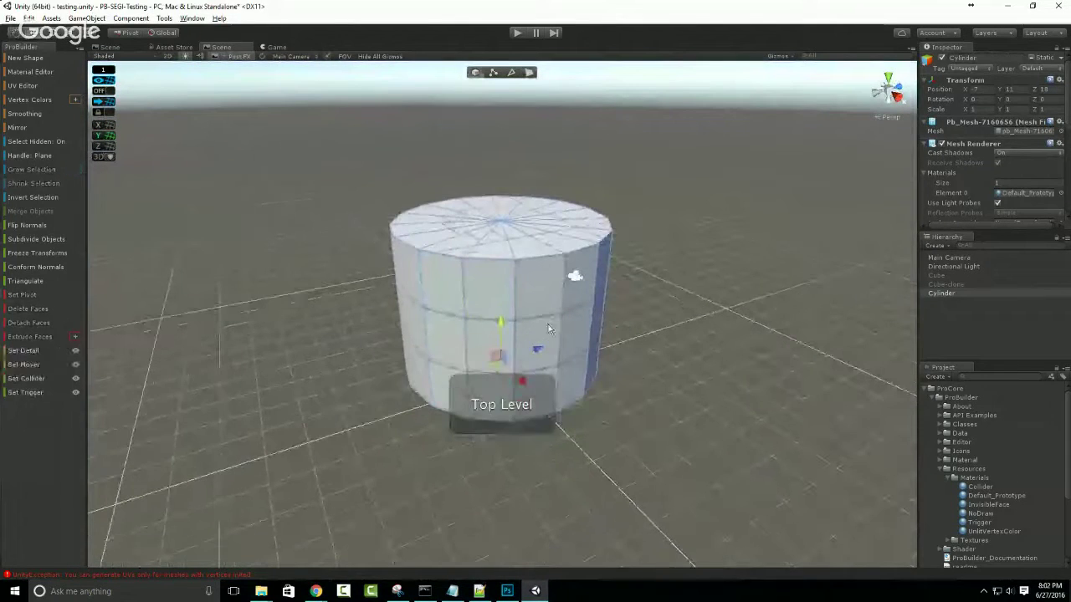
pyautogui.press('Delete')
pyautogui.hotkey('ctrl', 'shift', 'k')
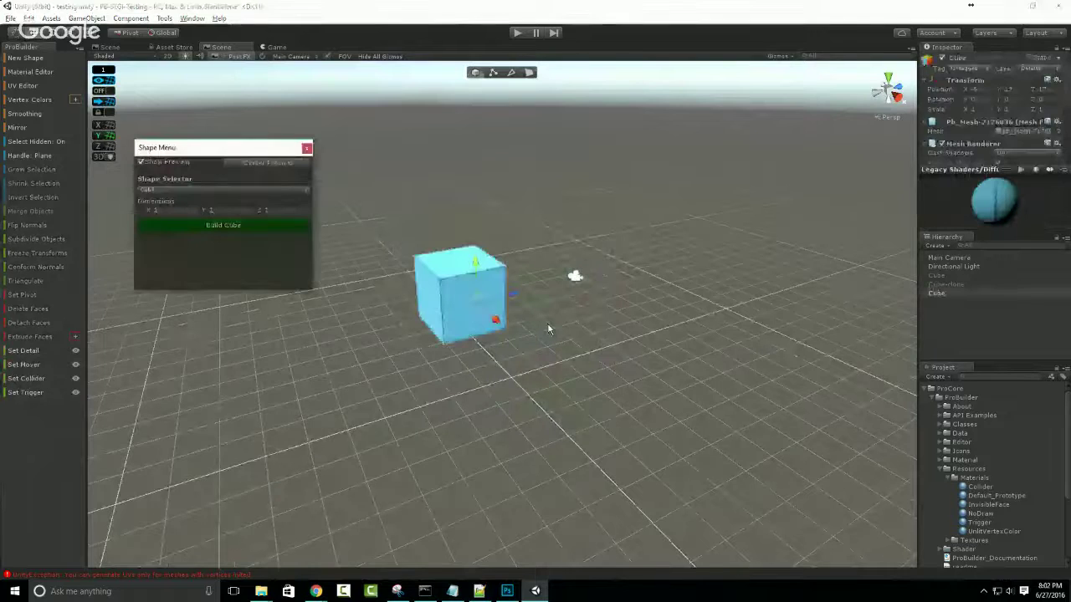
pyautogui.click(224, 189)
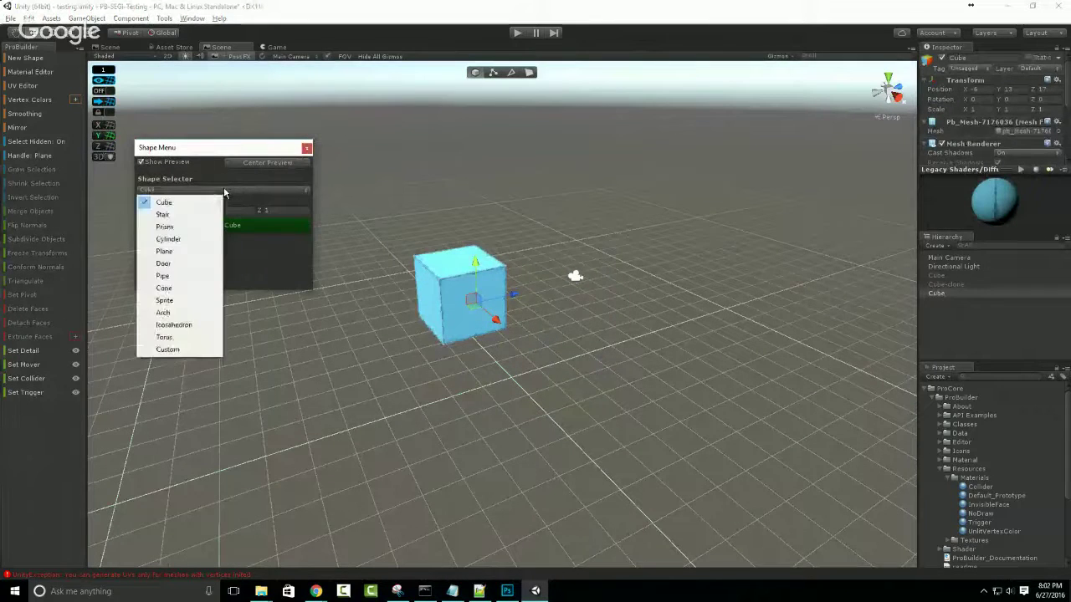
pyautogui.click(201, 251)
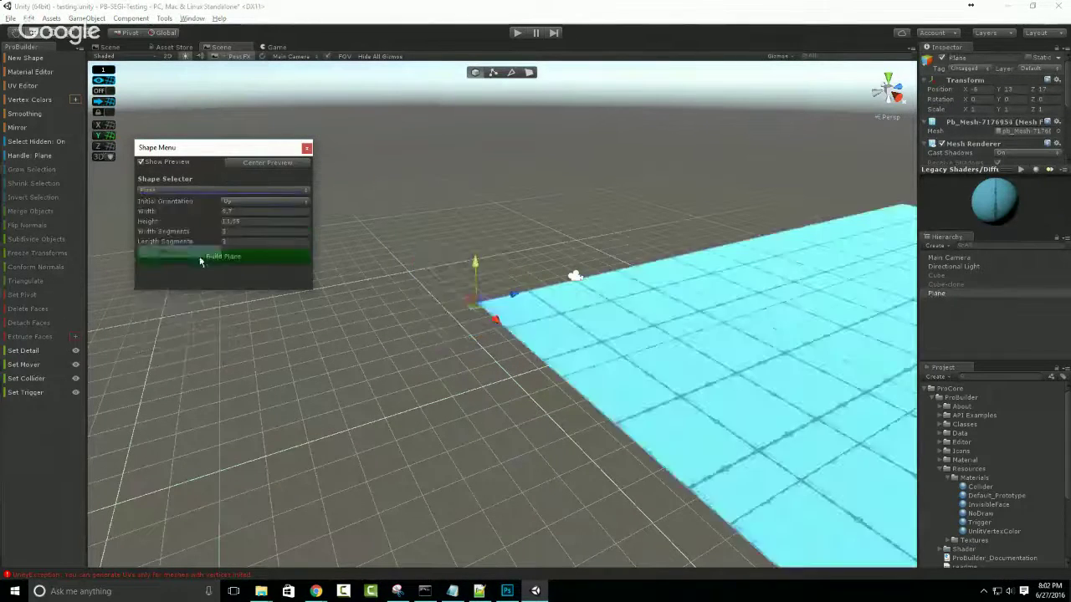
pyautogui.moveTo(402, 340); pyautogui.dragTo(411, 327, button='right')
pyautogui.click(251, 256)
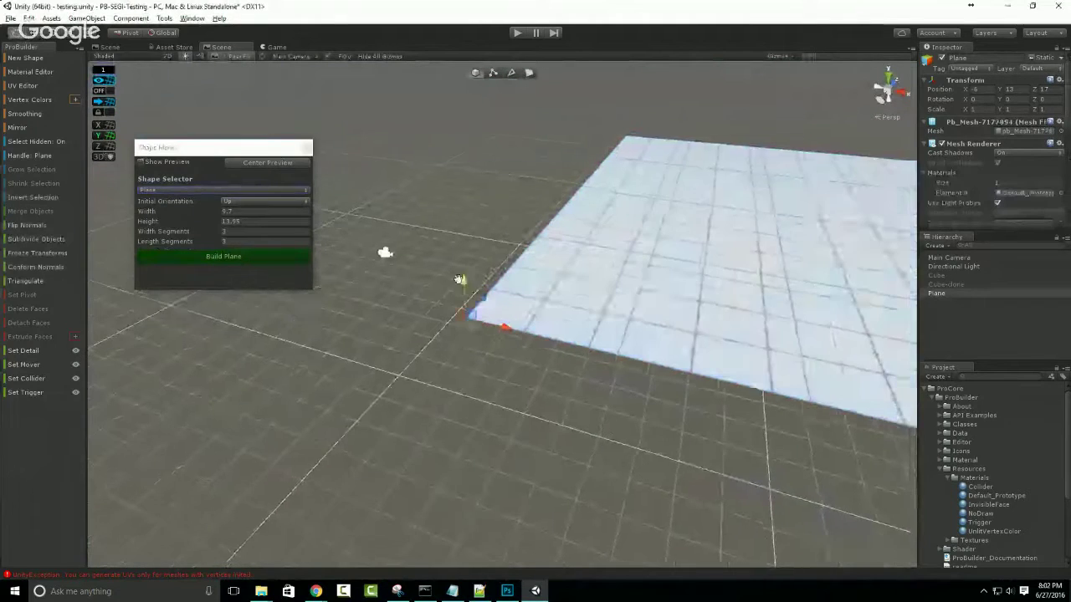
# Select eight adjacent faces of the plane in face mode and merge them into one face.
pyautogui.press('f')
pyautogui.press('g')
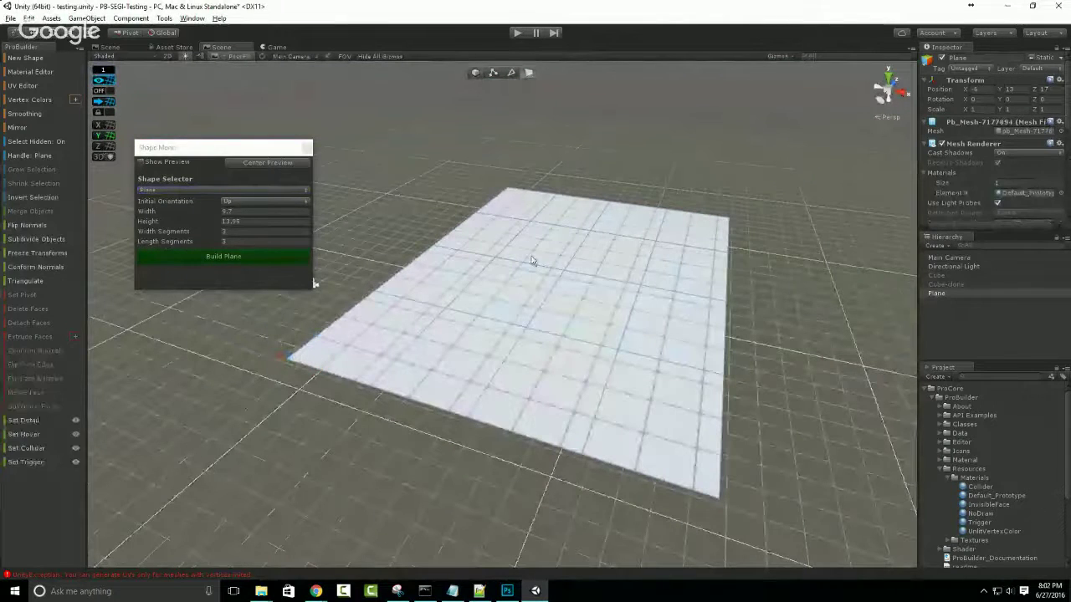
pyautogui.click(534, 255)
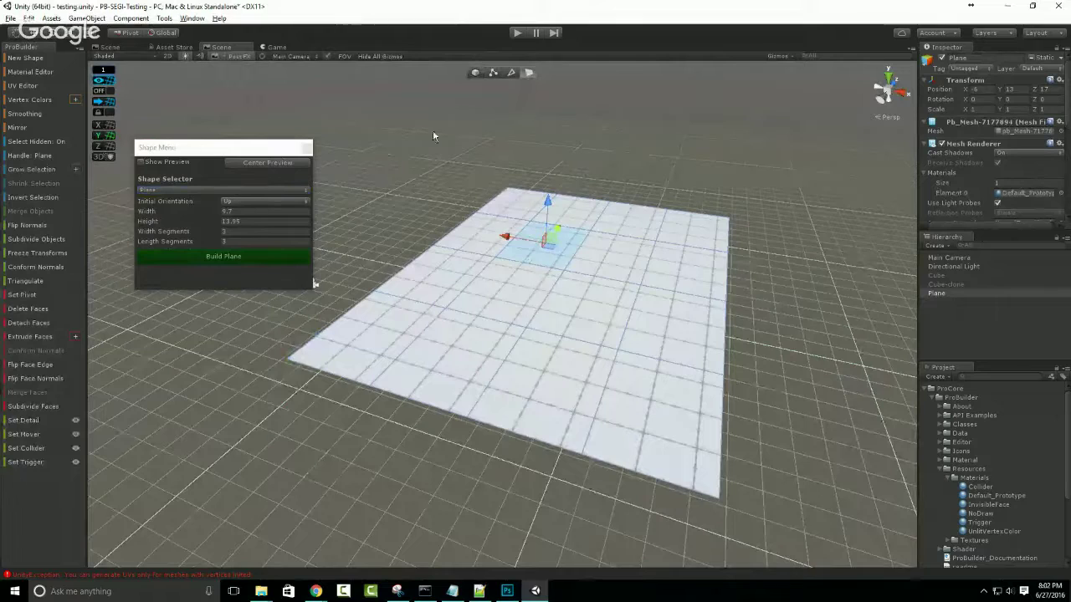
pyautogui.moveTo(432, 131); pyautogui.dragTo(593, 298)
pyautogui.moveTo(251, 112); pyautogui.dragTo(650, 261)
pyautogui.click(35, 398)
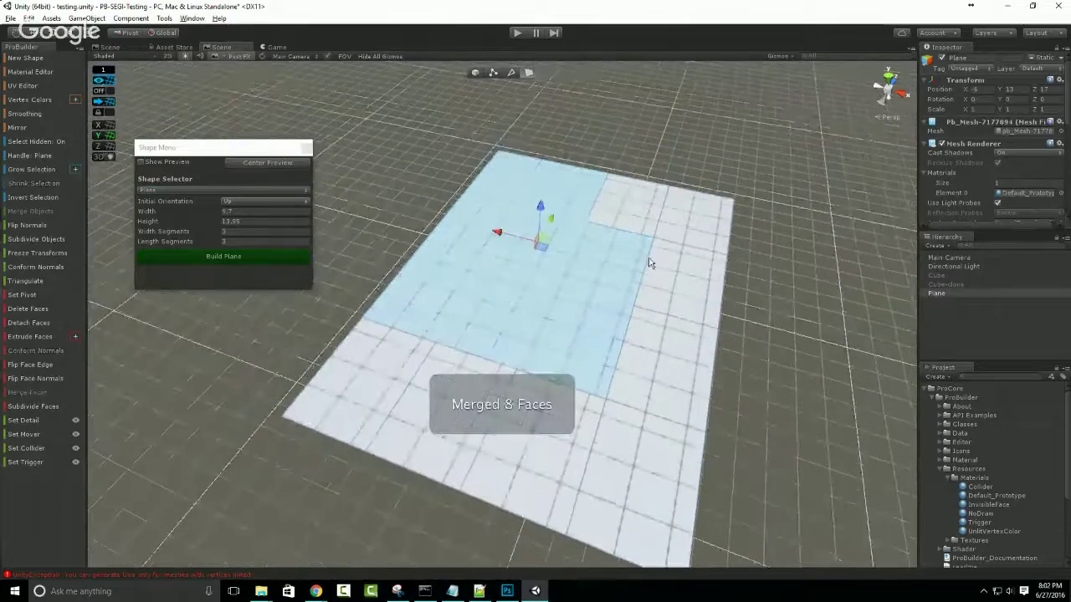
# Check the plane's face layout around the merged face by selecting neighbouring faces one at a time.
pyautogui.click(671, 207)
pyautogui.click(542, 302)
pyautogui.keyDown('alt'); pyautogui.moveTo(542, 301); pyautogui.dragTo(573, 380); pyautogui.keyUp('alt')
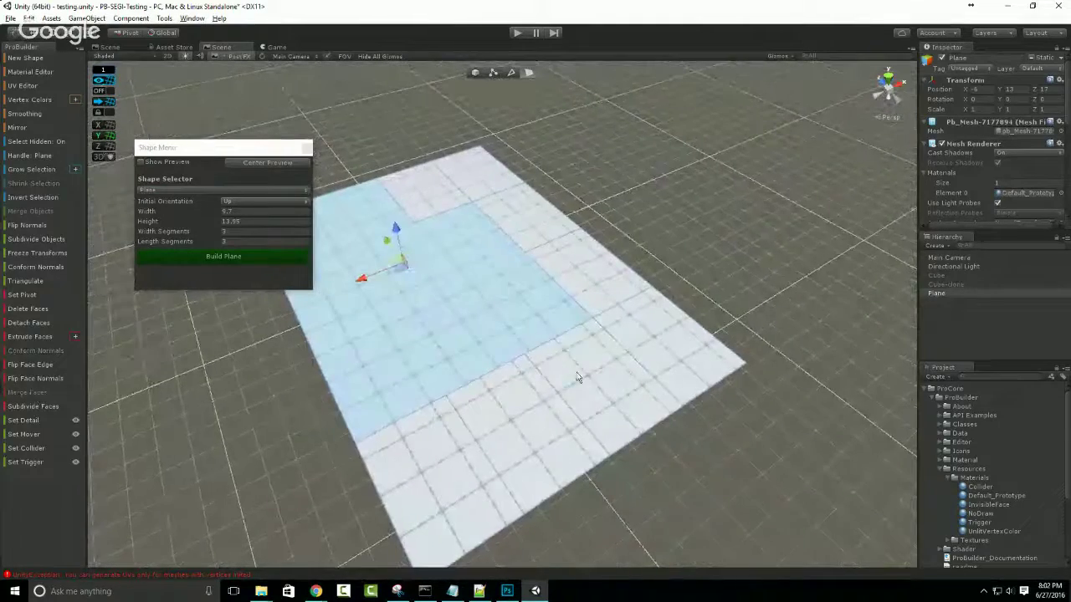
pyautogui.click(573, 380)
pyautogui.keyDown('alt'); pyautogui.moveTo(593, 461); pyautogui.dragTo(179, 342); pyautogui.keyUp('alt')
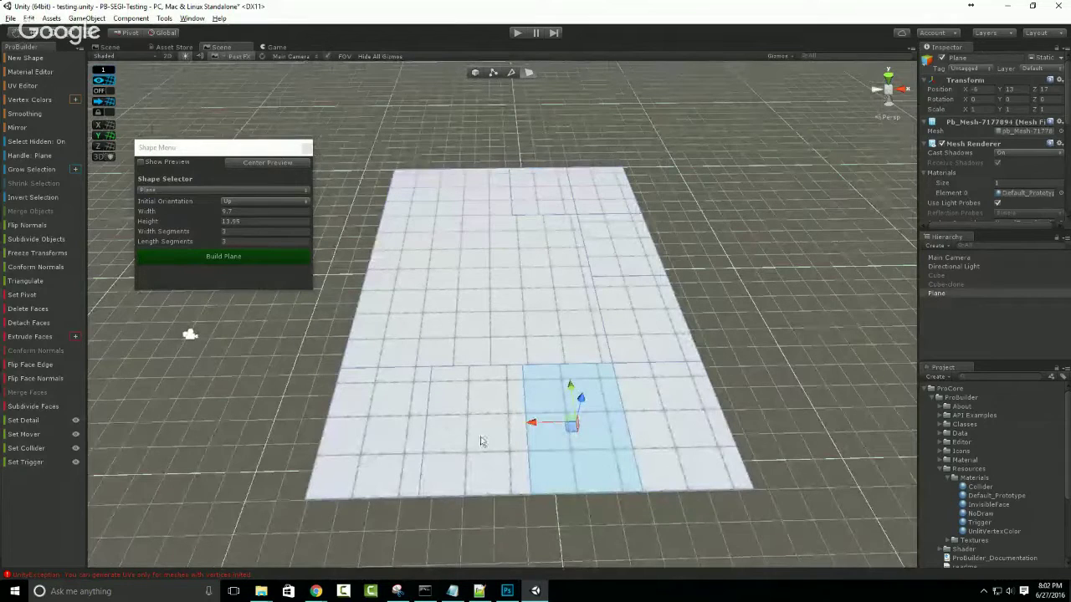
pyautogui.keyDown('alt'); pyautogui.moveTo(555, 447); pyautogui.dragTo(524, 416); pyautogui.keyUp('alt')
# Select the row of four faces along the plane's near edge, beside the merged face, and subdivide them.
pyautogui.click(482, 387)
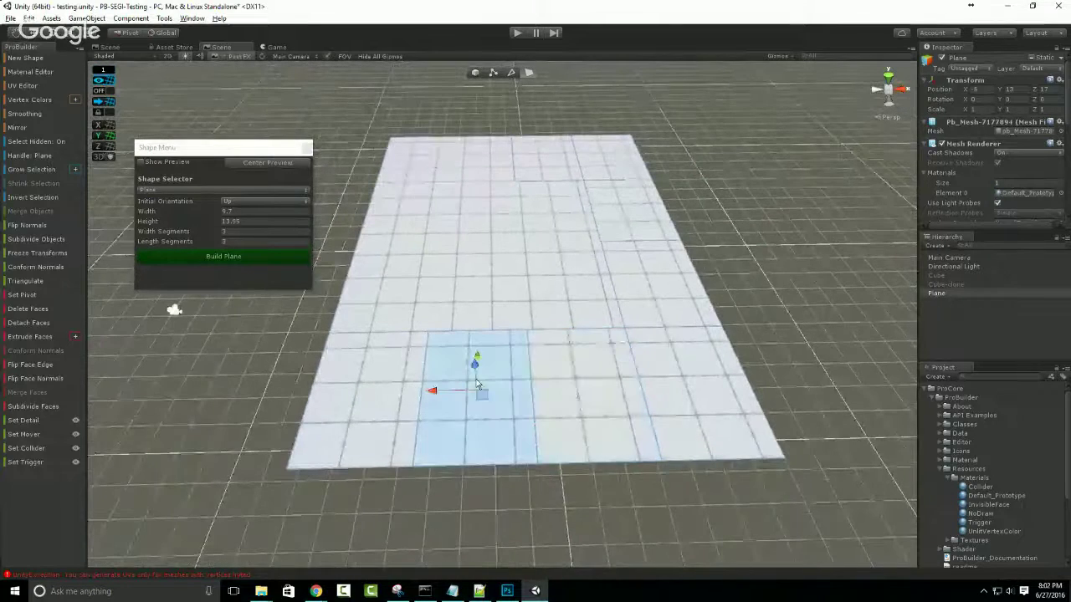
pyautogui.keyDown('shift'); pyautogui.click(380, 370); pyautogui.keyUp('shift')
pyautogui.keyDown('shift'); pyautogui.click(550, 390); pyautogui.keyUp('shift')
pyautogui.keyDown('shift'); pyautogui.click(668, 389); pyautogui.keyUp('shift')
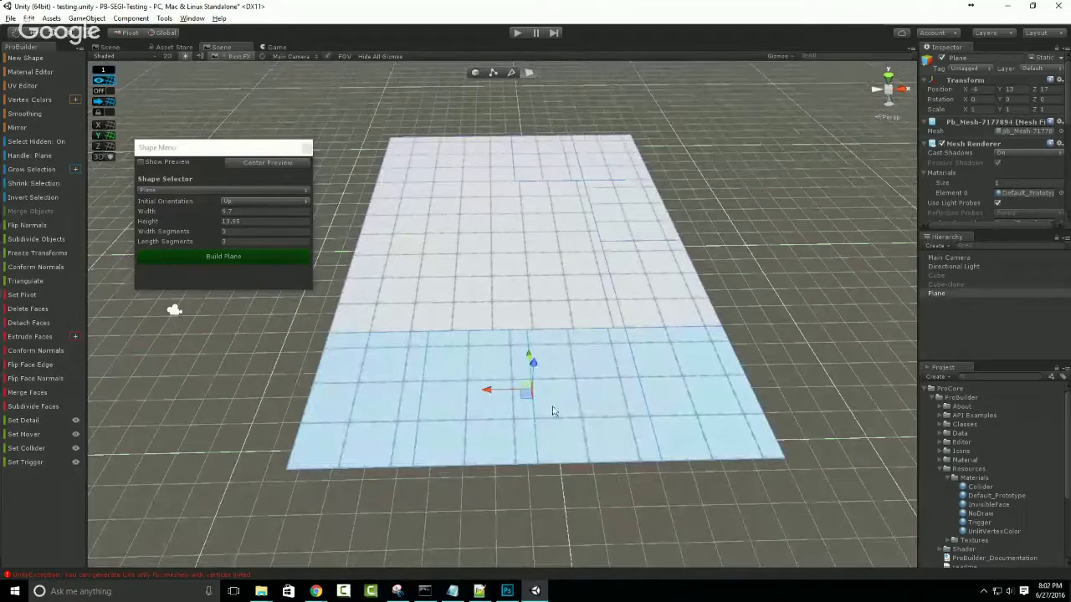
pyautogui.click(33, 407)
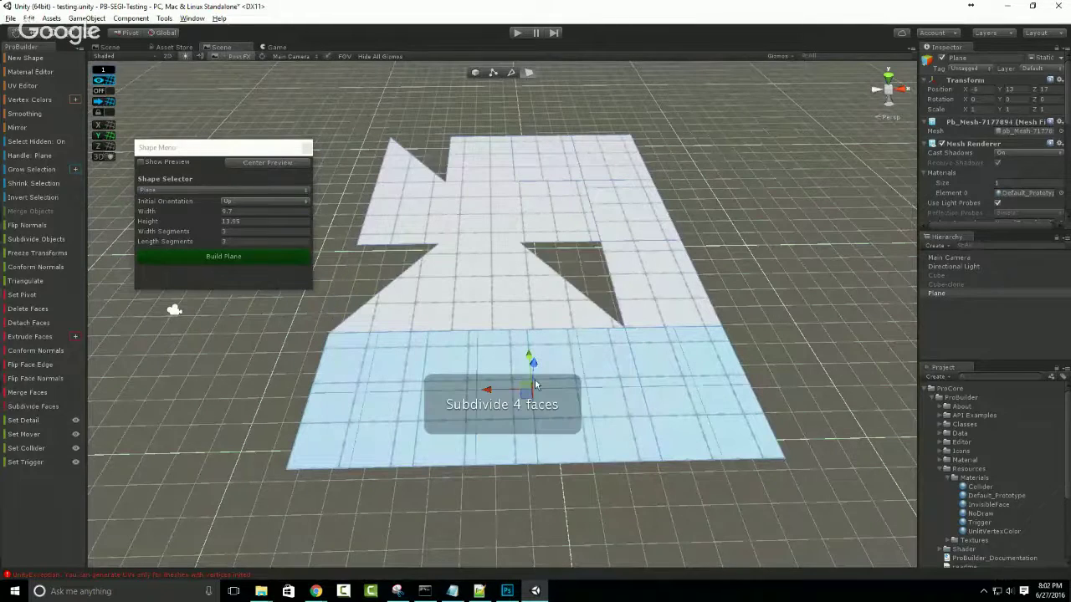
# Examine the merged face and one of the subdivided faces beside it from several angles.
pyautogui.keyDown('alt'); pyautogui.moveTo(535, 378); pyautogui.dragTo(655, 244); pyautogui.keyUp('alt')
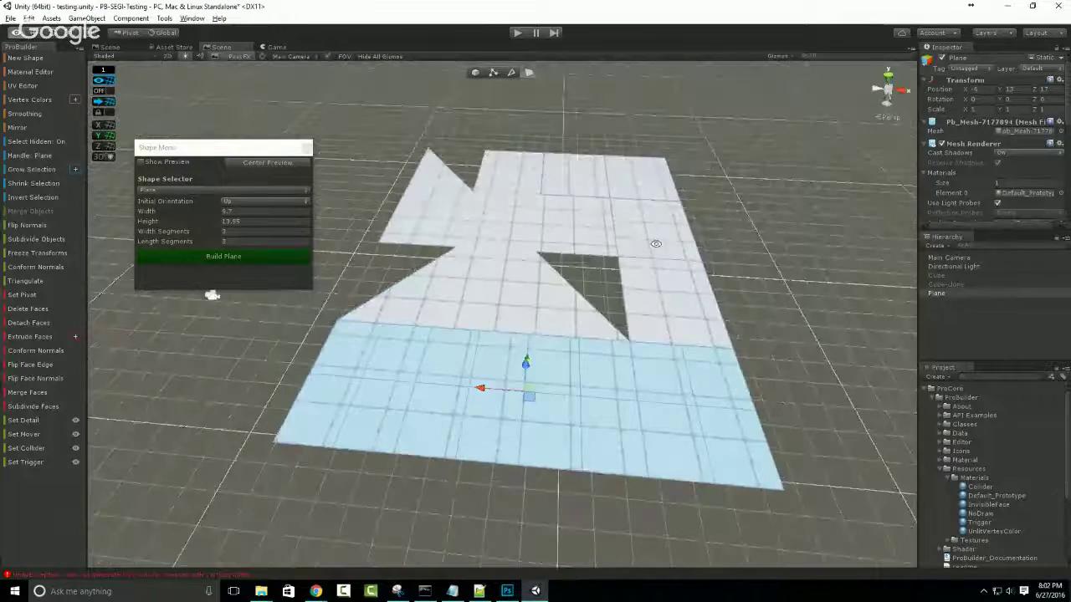
pyautogui.click(490, 232)
pyautogui.keyDown('alt'); pyautogui.moveTo(631, 382); pyautogui.dragTo(394, 313); pyautogui.keyUp('alt')
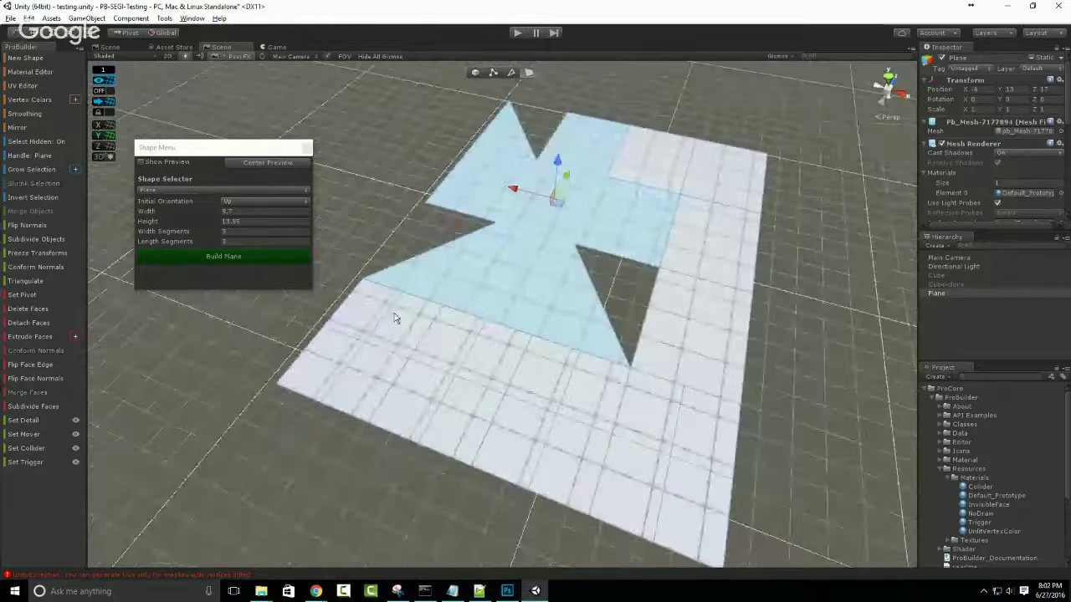
pyautogui.click(375, 314)
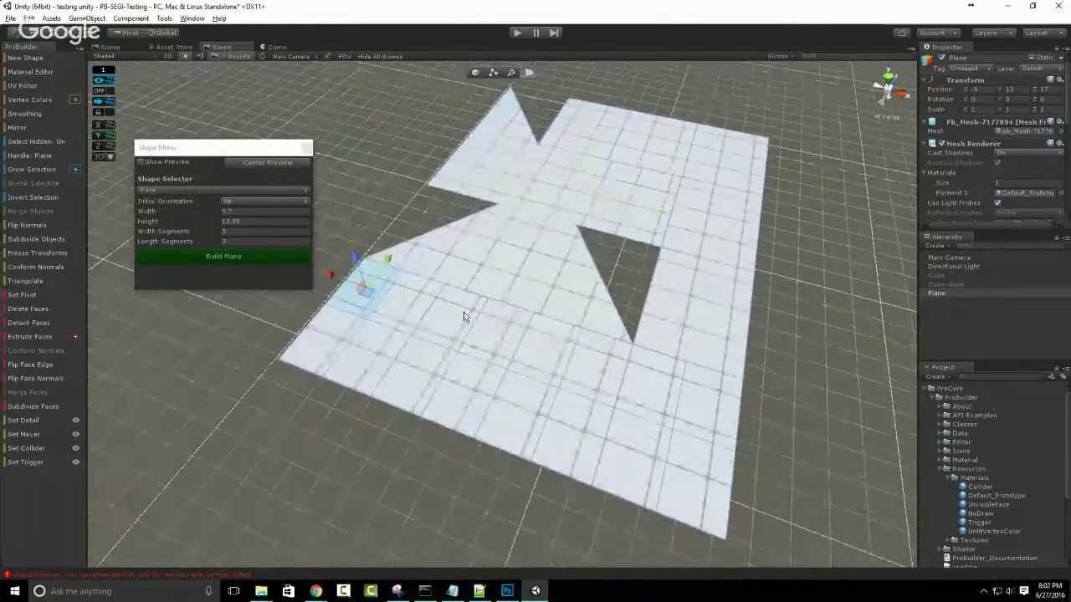
pyautogui.scroll(3, 466, 311)
# Undo the subdivision of the four faces along the plane's edge.
pyautogui.hotkey('ctrl', 'z')
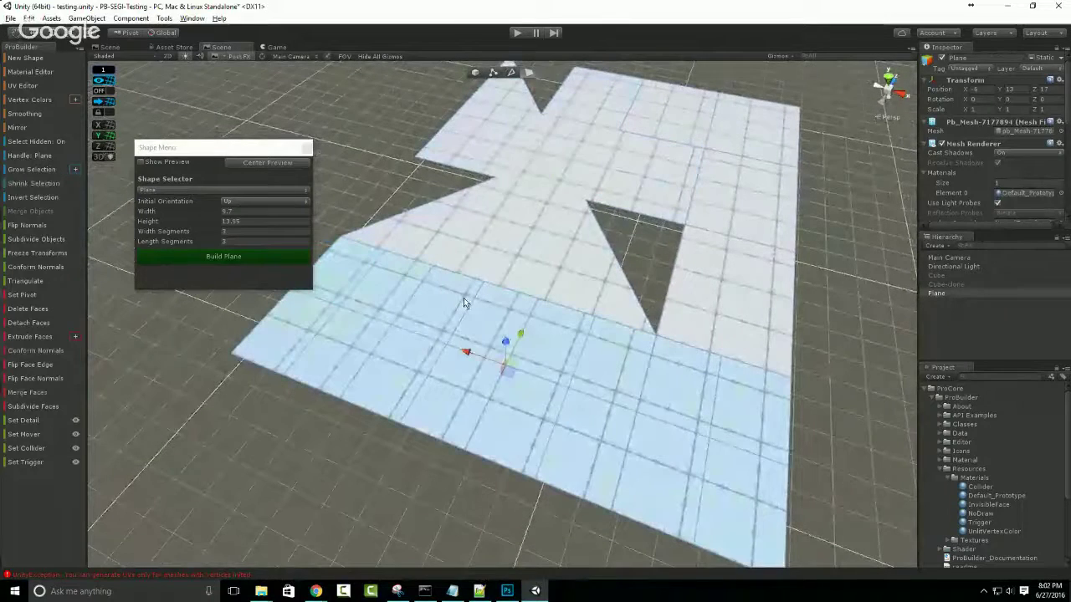
pyautogui.hotkey('ctrl', 'z')
pyautogui.hotkey('ctrl', 'z')
pyautogui.hotkey('ctrl', 'z')
pyautogui.hotkey('ctrl', 'z')
pyautogui.hotkey('ctrl', 'z')
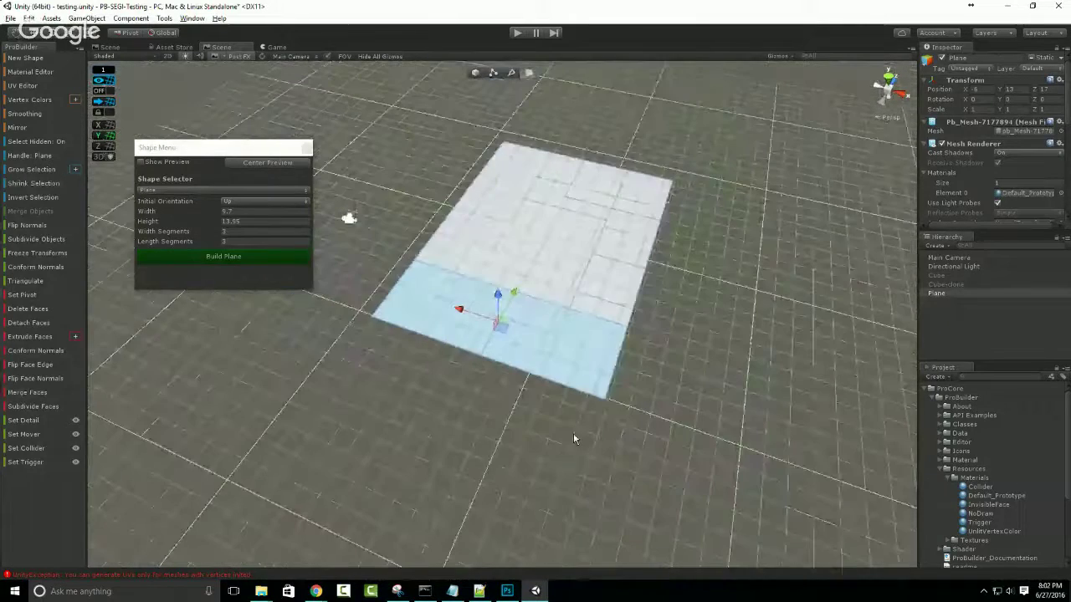
# Select one side face of the new cube in face mode and subdivide it.
pyautogui.press('f')
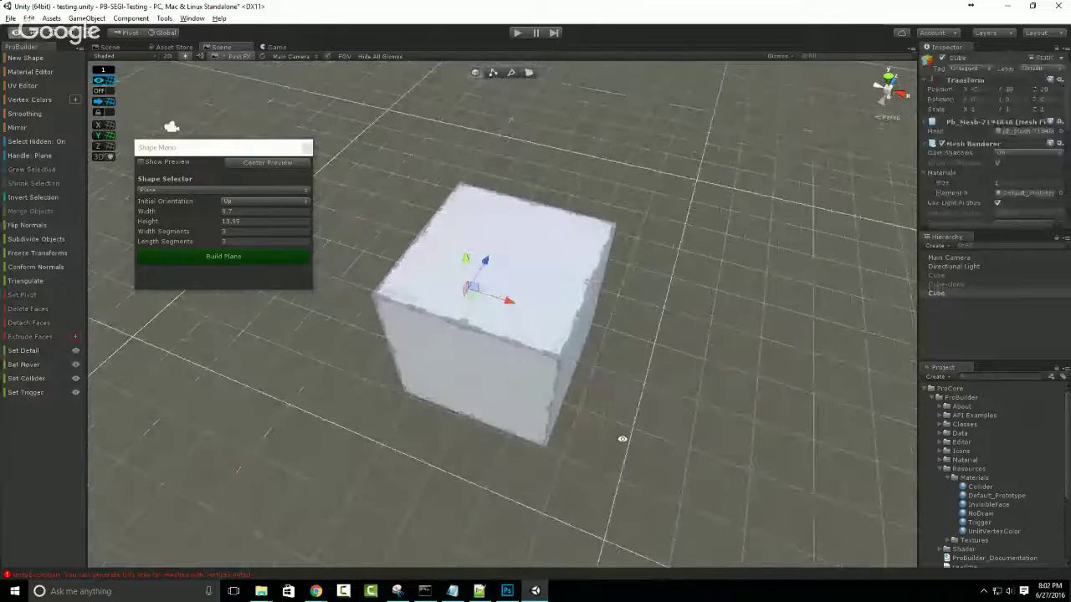
pyautogui.click(528, 73)
pyautogui.click(468, 300)
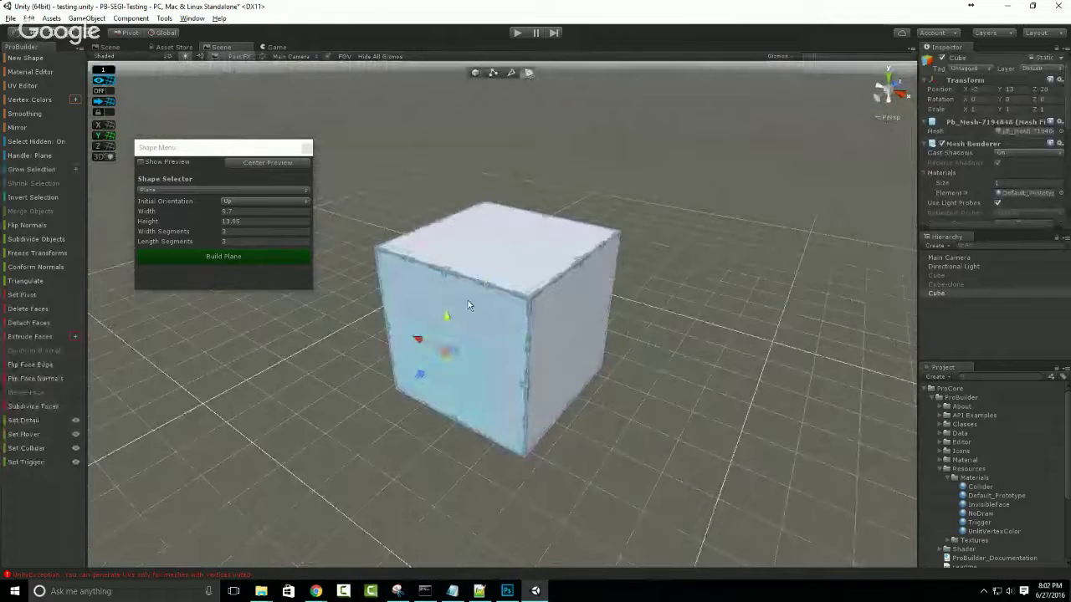
pyautogui.click(33, 406)
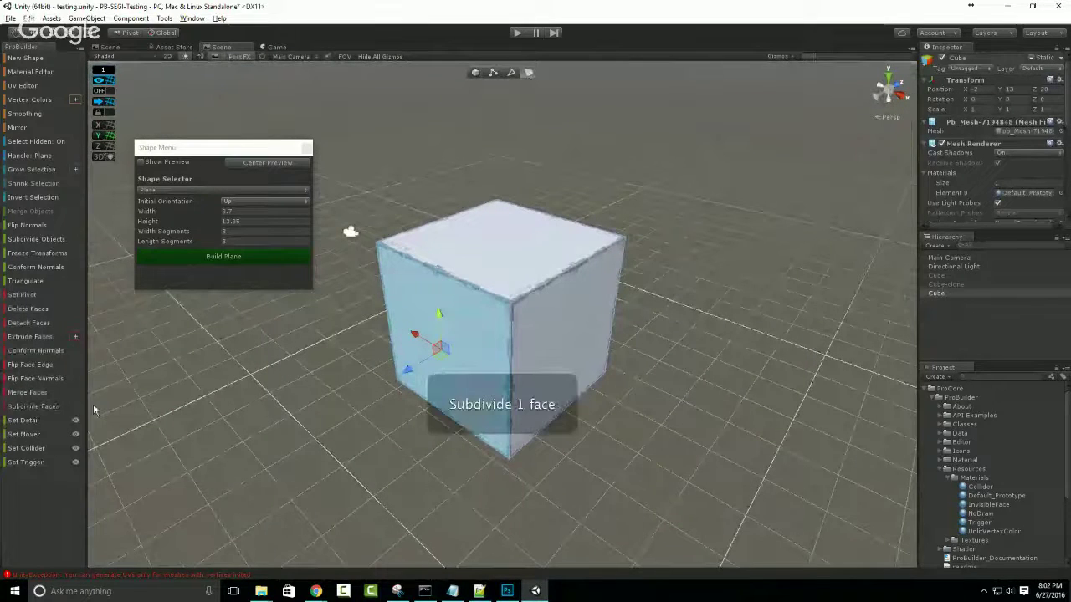
# Extrude two diagonally opposite quarters of the subdivided side face, pulling the lower one out farther, and leave face mode.
pyautogui.keyDown('alt'); pyautogui.moveTo(454, 300); pyautogui.dragTo(514, 319); pyautogui.keyUp('alt')
pyautogui.hotkey('ctrl', 'e')
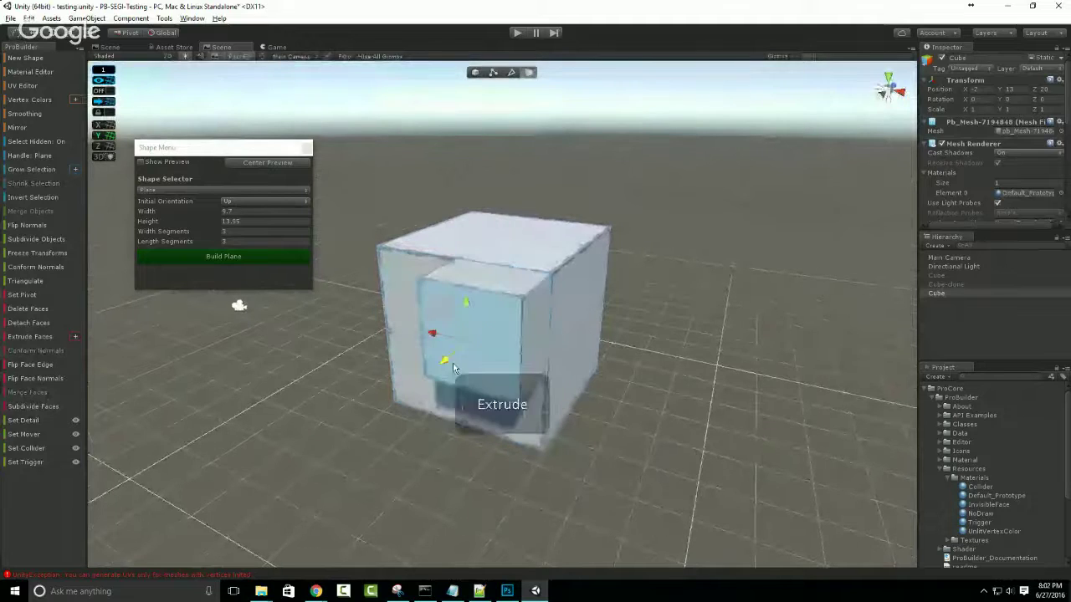
pyautogui.keyDown('alt'); pyautogui.moveTo(453, 361); pyautogui.dragTo(568, 376); pyautogui.keyUp('alt')
pyautogui.click(566, 418)
pyautogui.hotkey('ctrl', 'e')
pyautogui.scroll(-4, 432, 333)
pyautogui.press('Escape')
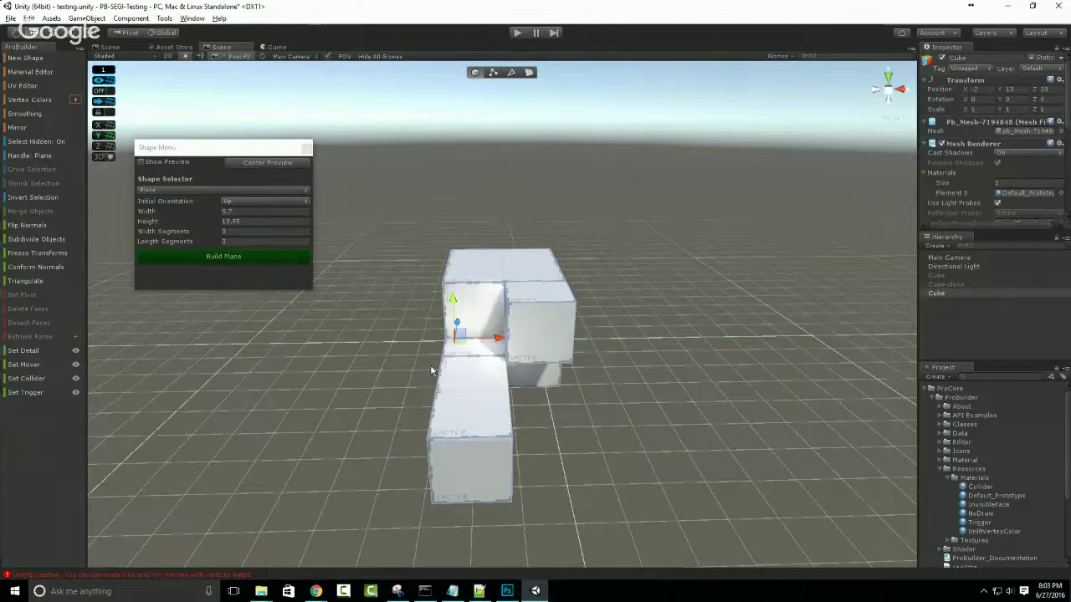
# Close the shape settings, inspect the extruded cube from several angles, and delete it from the scene.
pyautogui.click(306, 148)
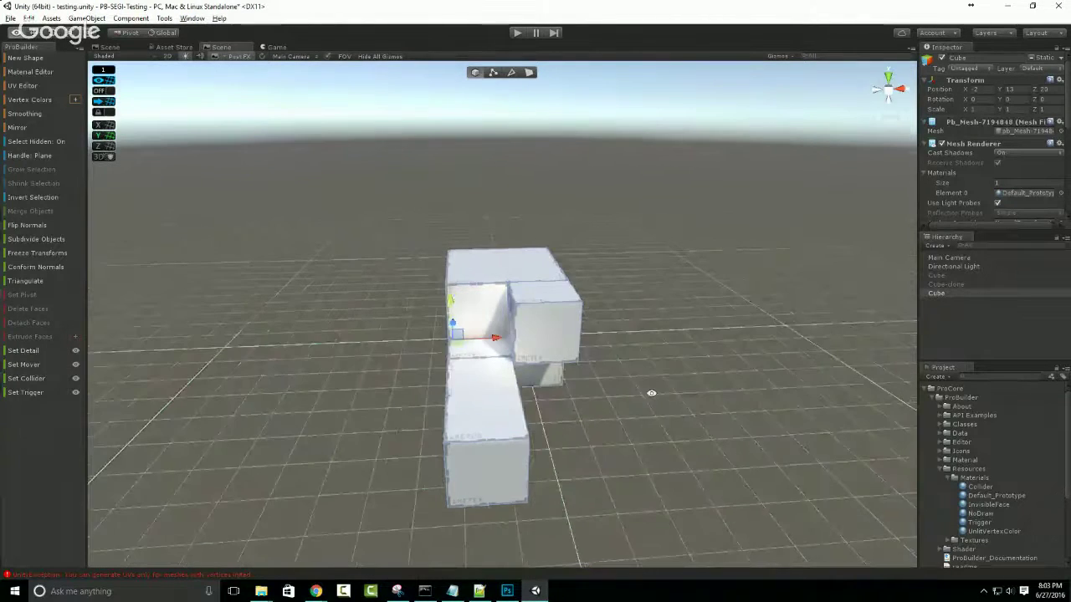
pyautogui.keyDown('alt'); pyautogui.moveTo(647, 392); pyautogui.dragTo(397, 411); pyautogui.keyUp('alt')
pyautogui.scroll(5, 406, 411)
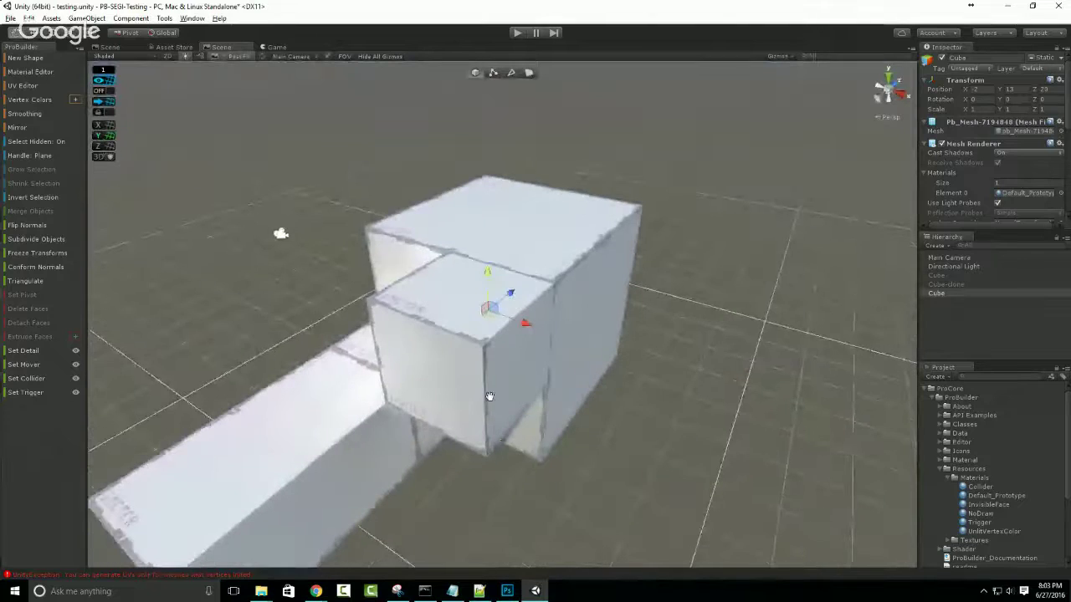
pyautogui.scroll(-3, 540, 366)
pyautogui.scroll(-2, 540, 371)
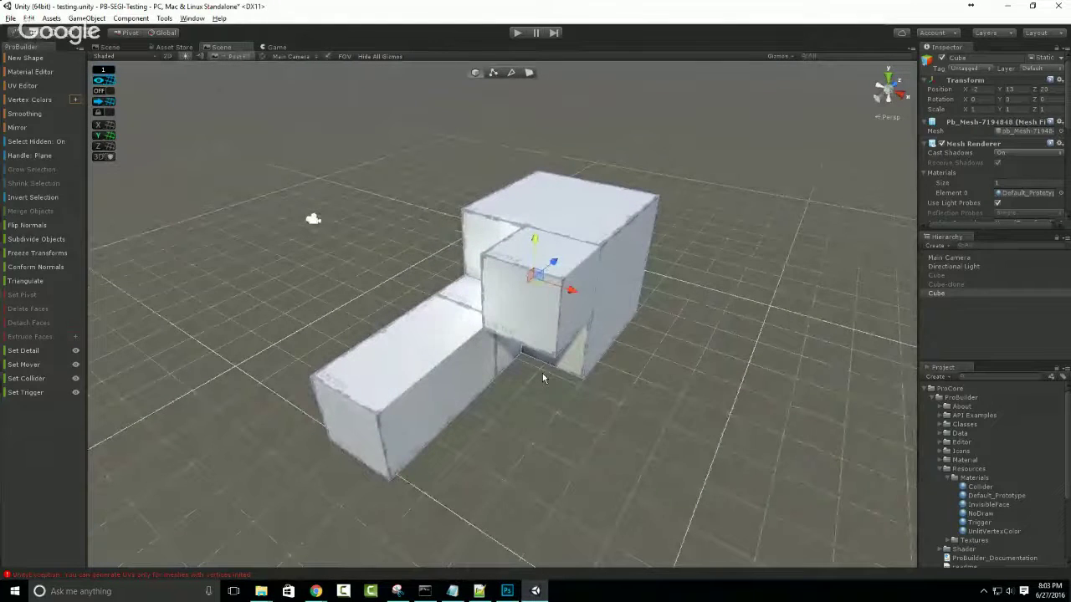
pyautogui.press('Delete')
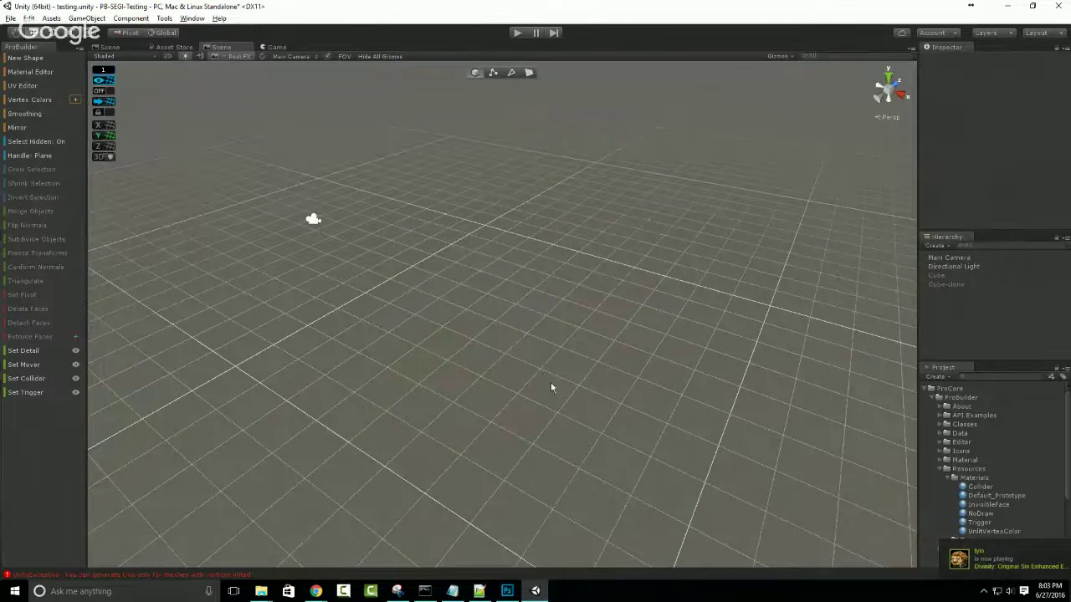
pyautogui.moveTo(573, 351); pyautogui.dragTo(513, 355, button='middle')
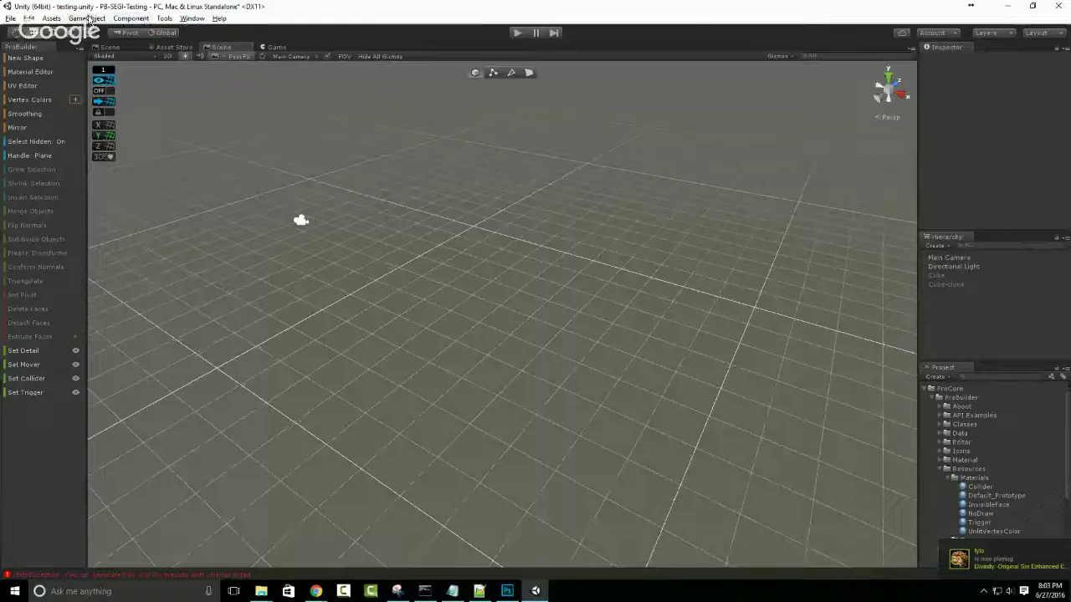
pyautogui.click(164, 18)
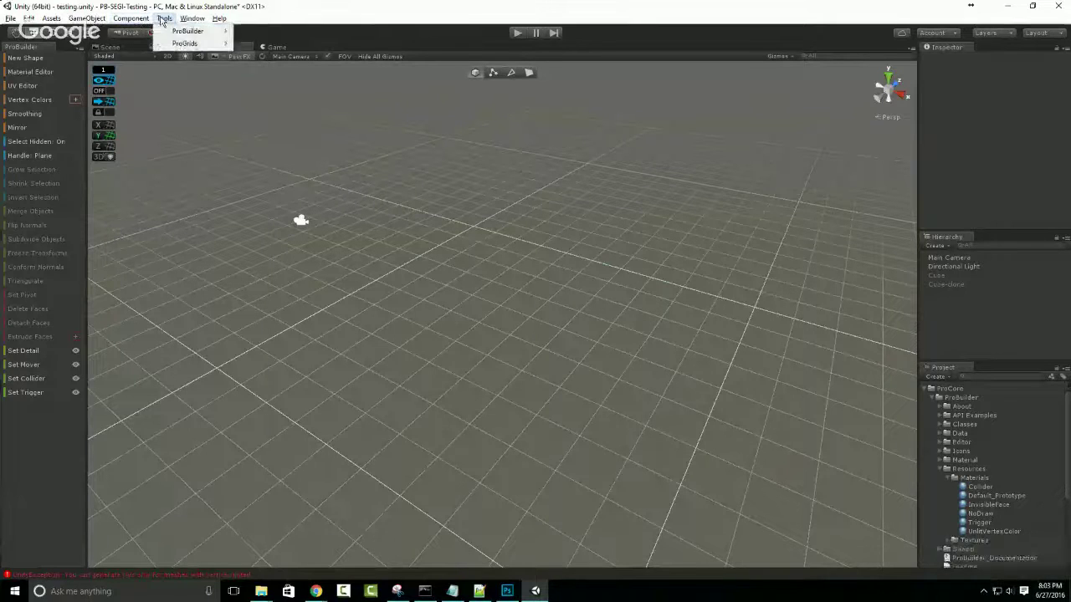
pyautogui.moveTo(173, 33)
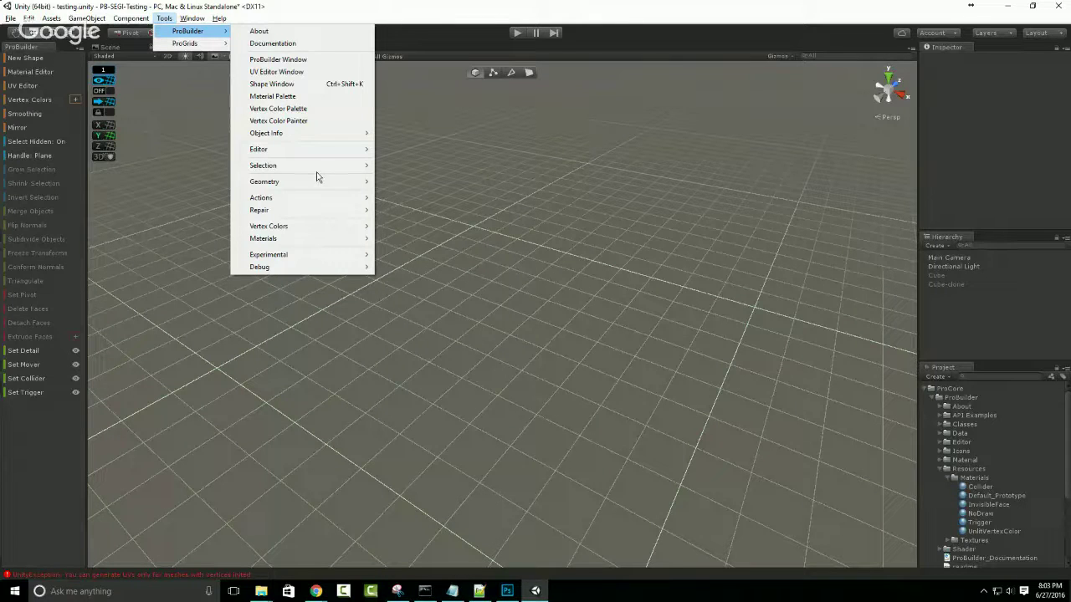
pyautogui.moveTo(360, 198)
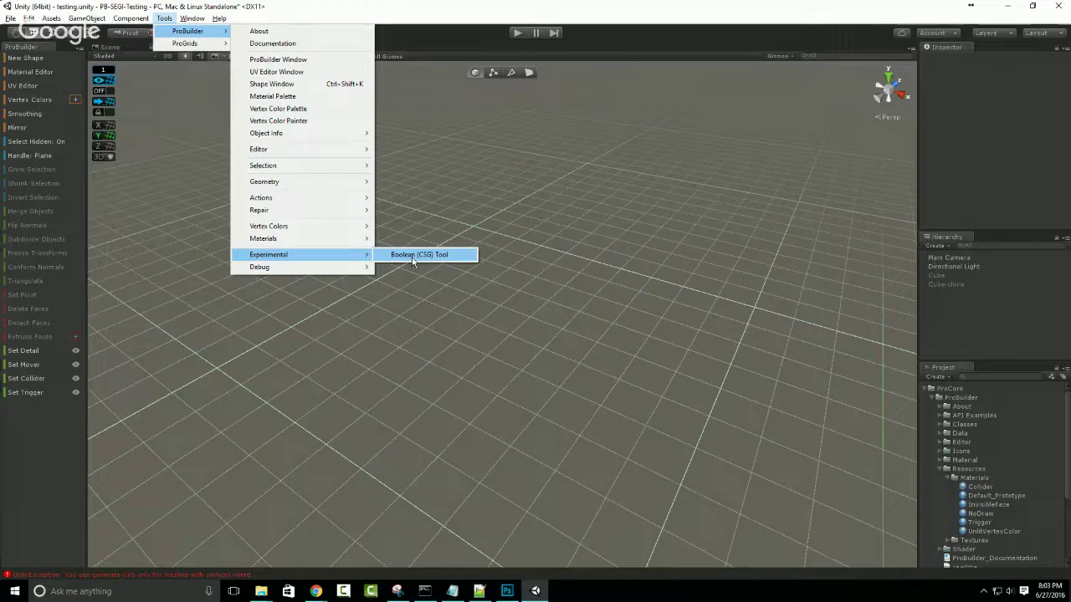
pyautogui.click(548, 399)
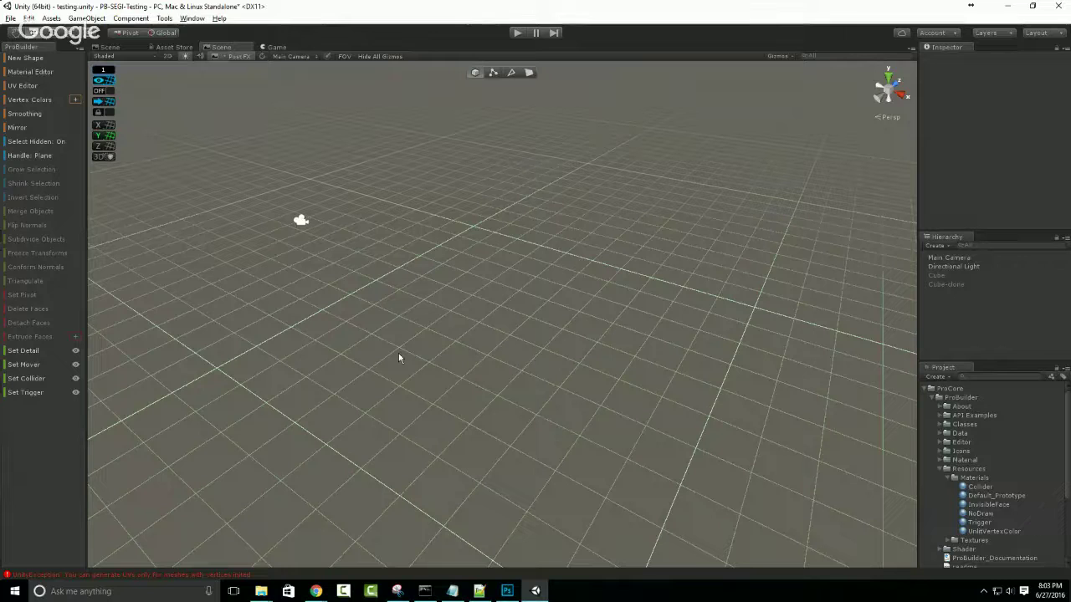
# Switch to the Google Hangouts window in Chrome and check the group chat for messages.
pyautogui.moveTo(316, 591)
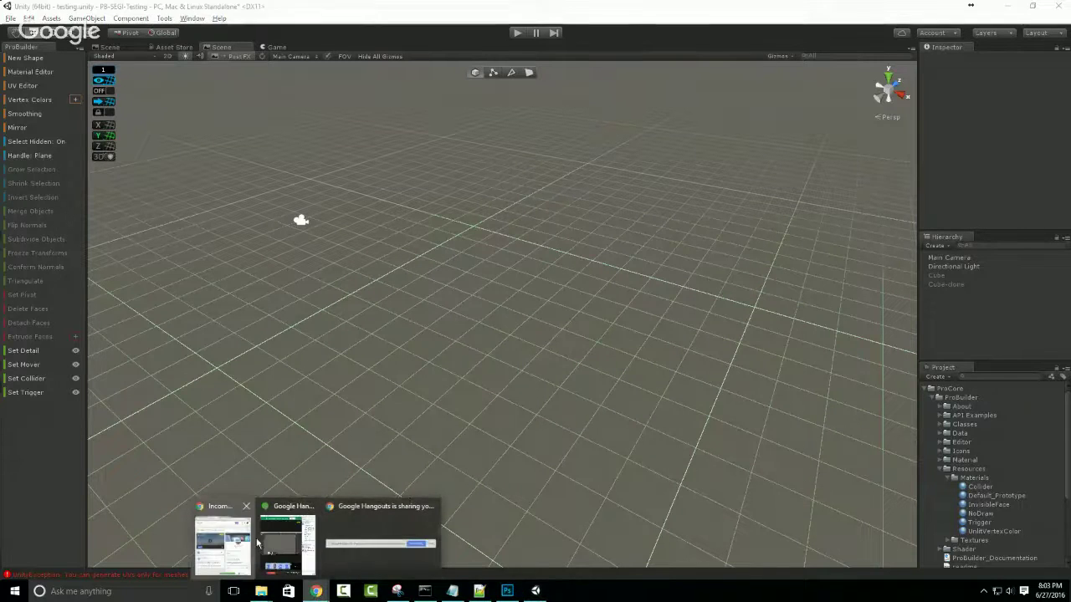
pyautogui.click(289, 553)
pyautogui.click(473, 8)
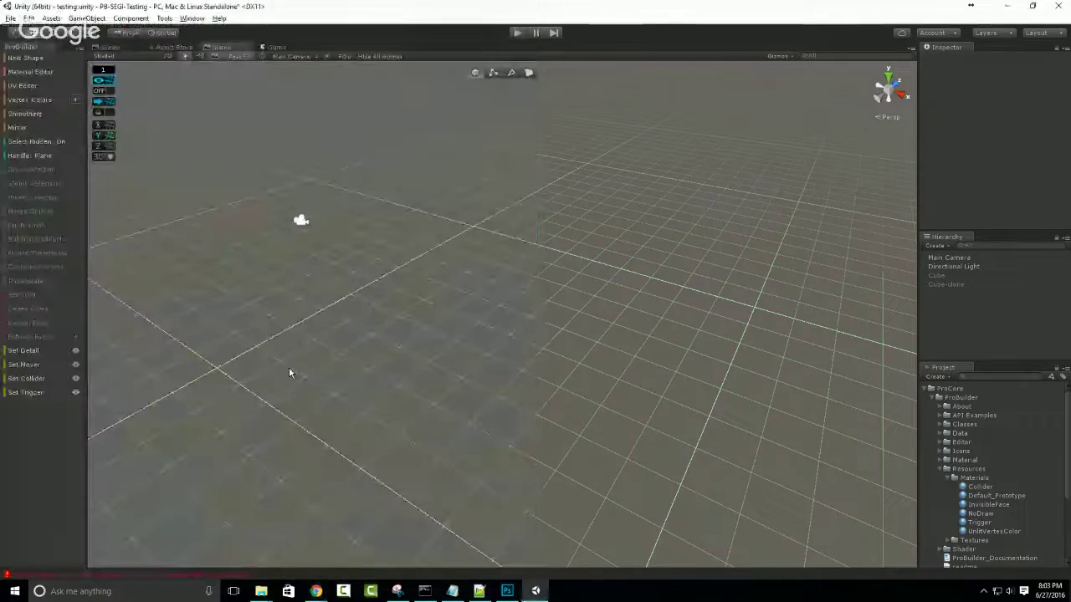
pyautogui.moveTo(315, 586)
pyautogui.click(288, 532)
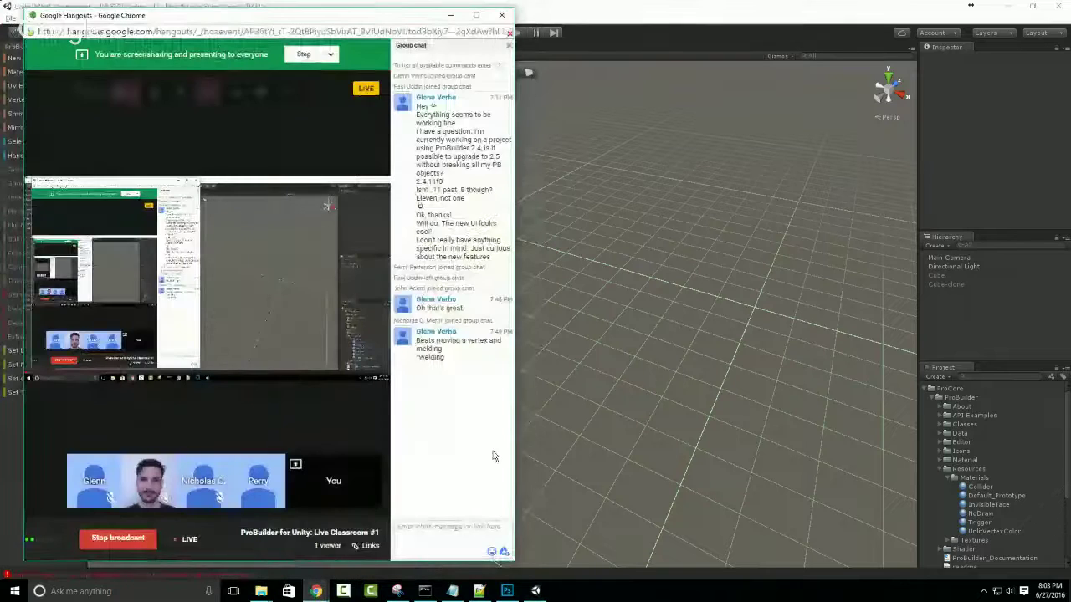
# Switch from the Hangouts chat back to Unity and collapse the ProCore folder in the project files.
pyautogui.click(445, 545)
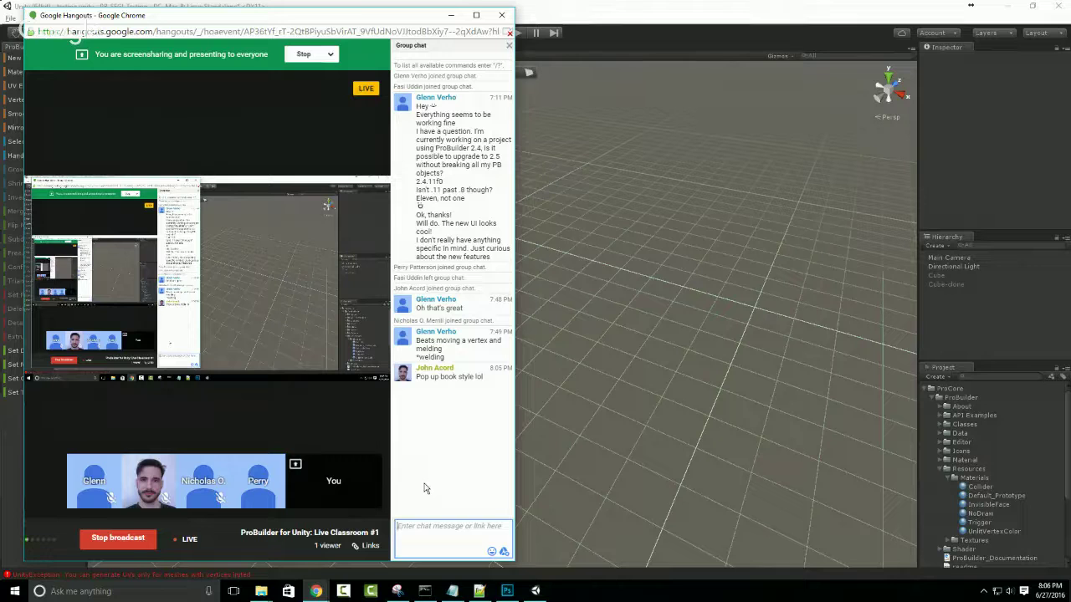
pyautogui.click(641, 307)
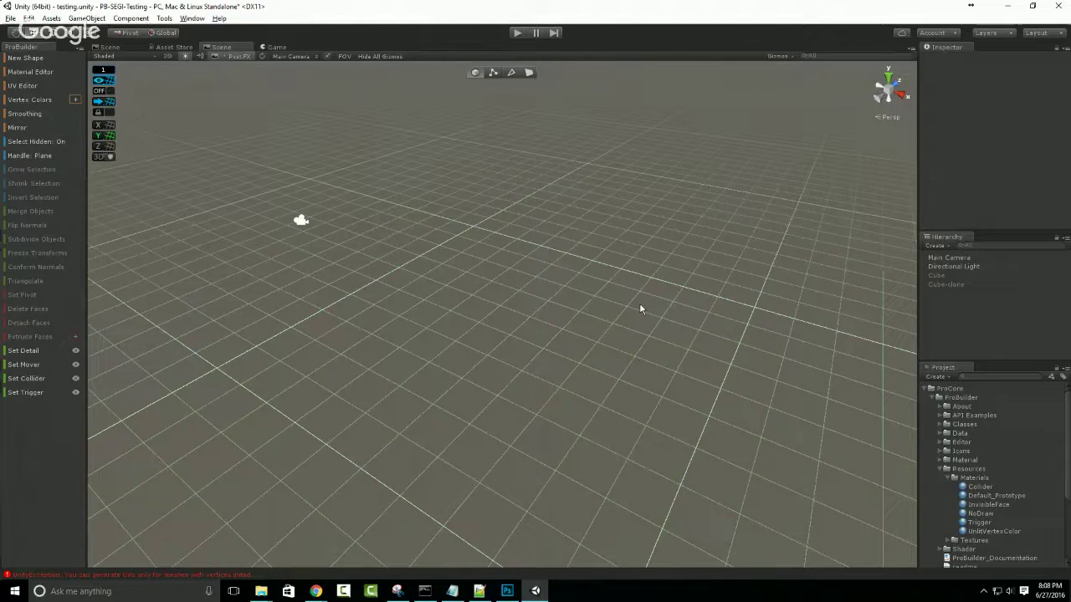
pyautogui.moveTo(623, 337); pyautogui.dragTo(442, 343, button='middle')
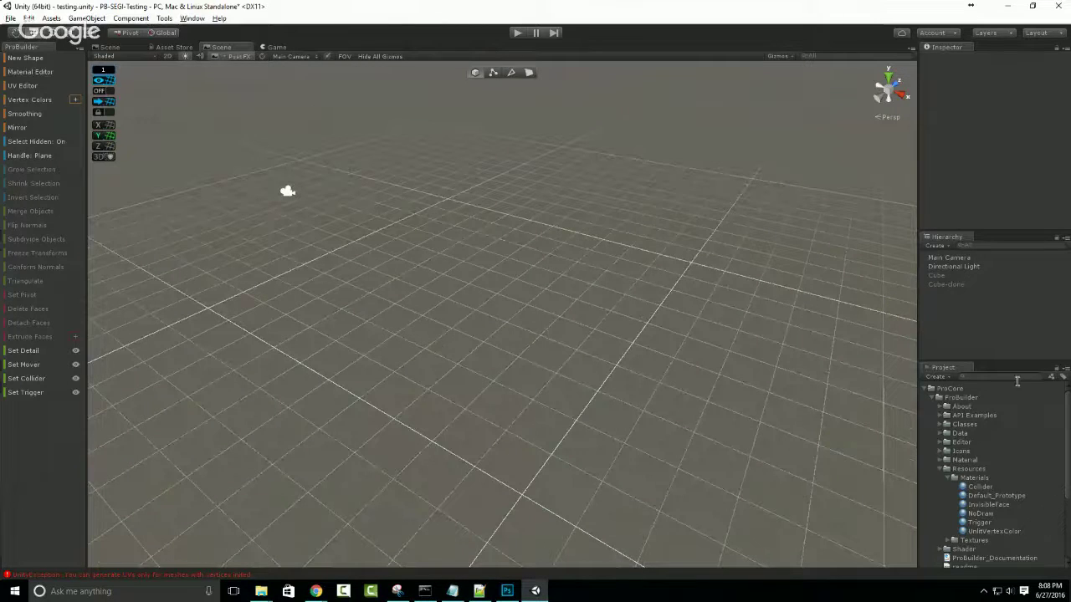
pyautogui.click(925, 389)
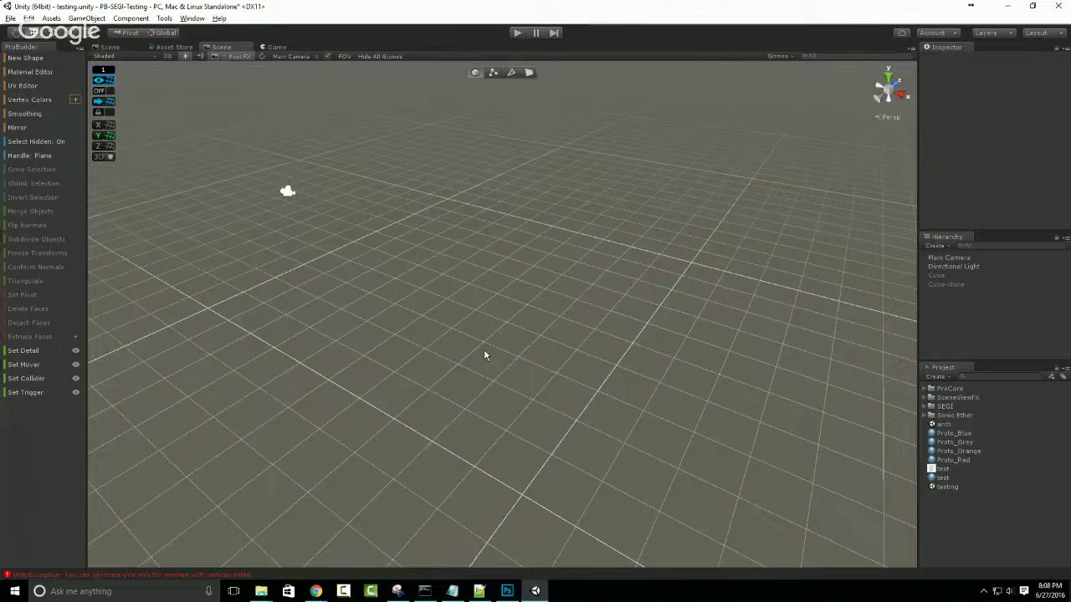
# Create a new cube and extrude its top face upward into a tall column.
pyautogui.hotkey('ctrl', 'shift', 'k')
pyautogui.scroll(-2, 484, 355)
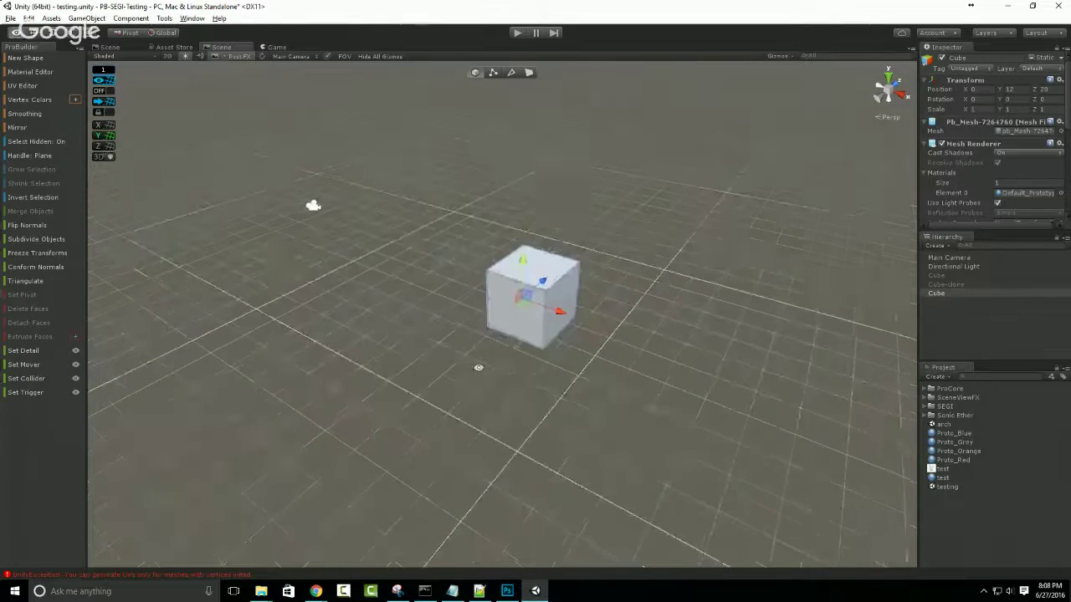
pyautogui.keyDown('alt'); pyautogui.moveTo(480, 365); pyautogui.dragTo(566, 359); pyautogui.keyUp('alt')
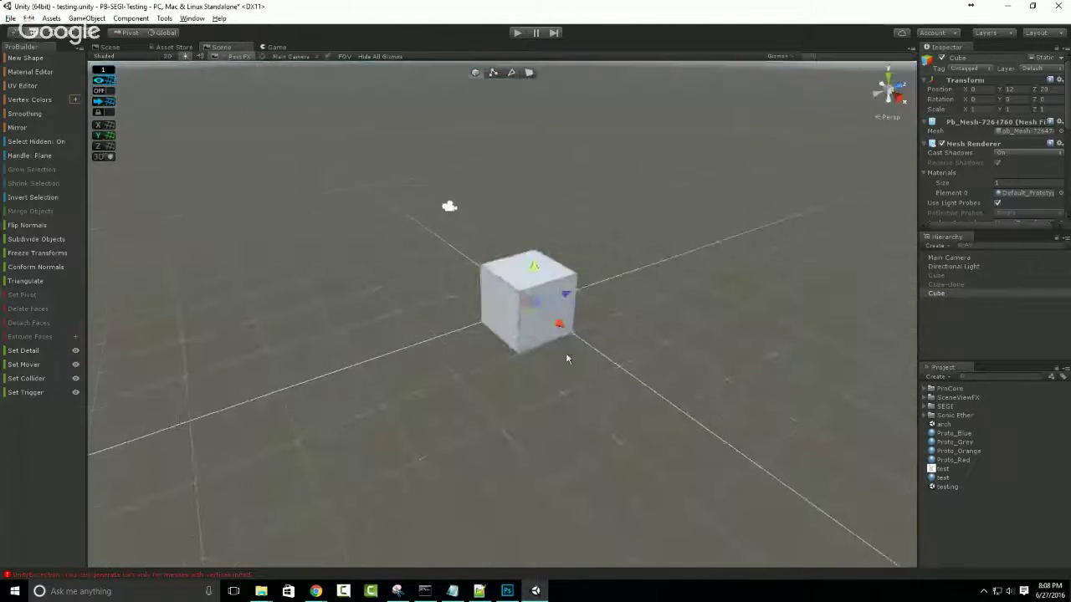
pyautogui.scroll(-4, 566, 359)
pyautogui.press('g')
pyautogui.click(516, 287)
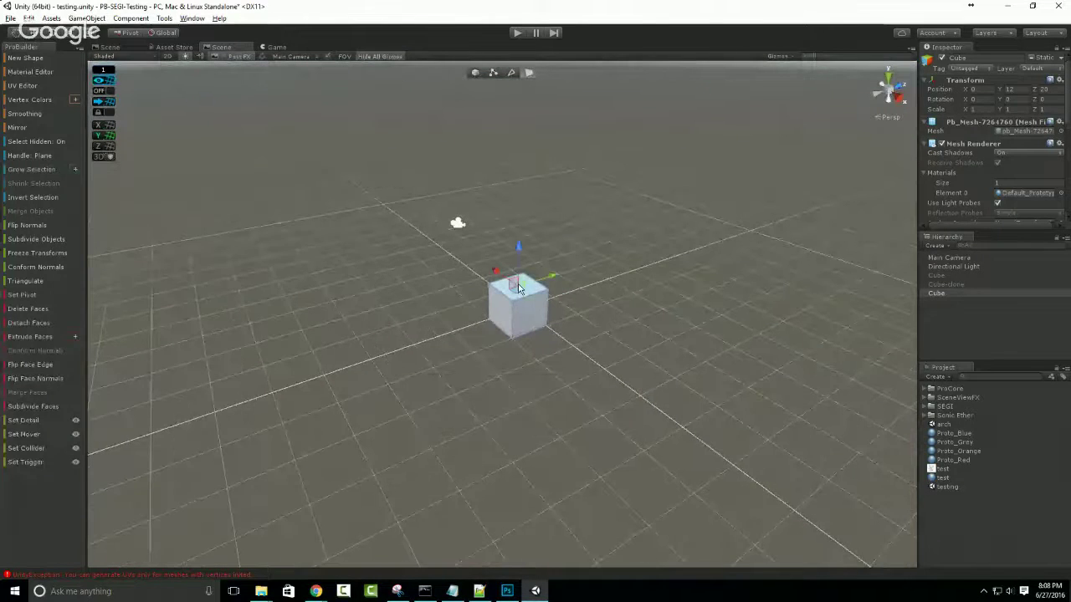
pyautogui.moveTo(517, 286)
pyautogui.keyDown('shift'); pyautogui.mouseDown()
pyautogui.moveTo(517, 80)
pyautogui.moveTo(507, 274)
pyautogui.mouseUp(); pyautogui.keyUp('shift')
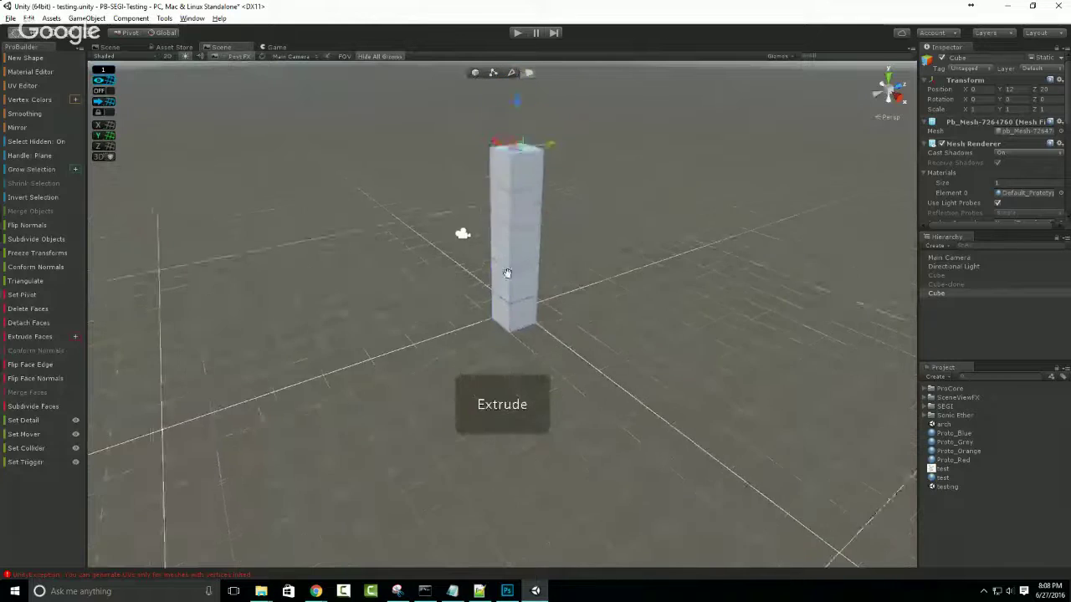
# Select the column's middle edge loop in edge mode, then lower and widen it to form a tapered tree crown.
pyautogui.moveTo(507, 274); pyautogui.dragTo(497, 322, button='middle')
pyautogui.scroll(2, 496, 322)
pyautogui.click(511, 75)
pyautogui.click(508, 313)
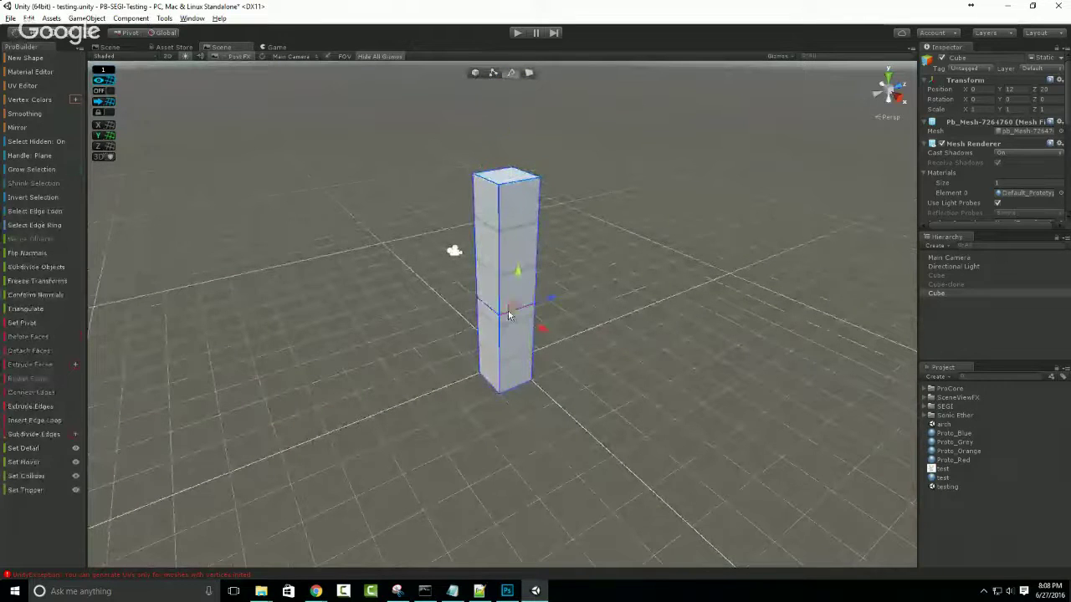
pyautogui.doubleClick(505, 308)
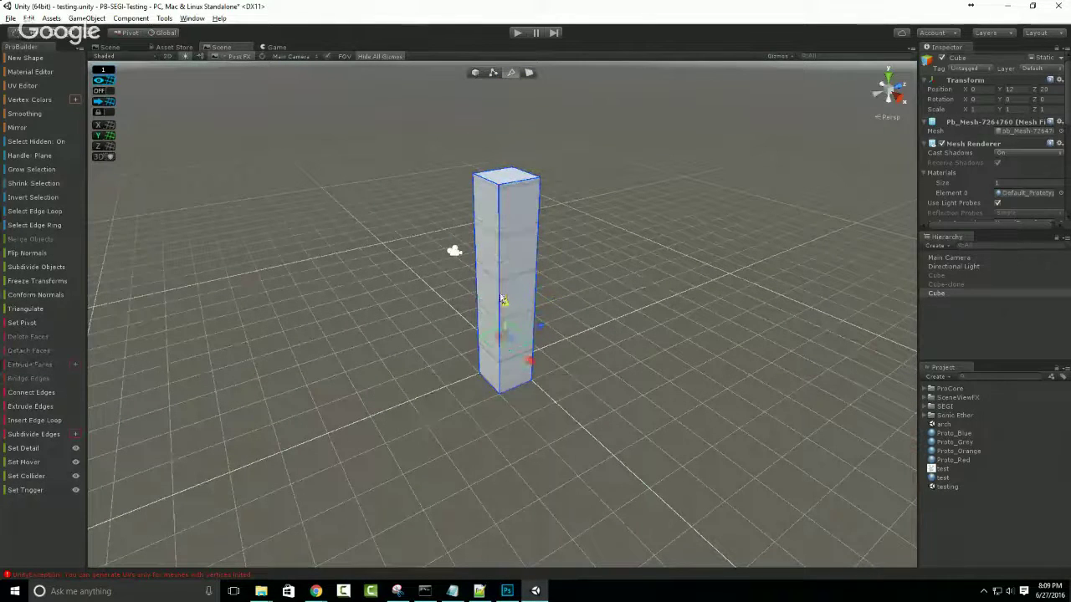
pyautogui.moveTo(503, 300); pyautogui.dragTo(525, 108)
# Extrude the bottom face of the crown downward to form a short square trunk, and leave face mode.
pyautogui.click(529, 72)
pyautogui.click(475, 331)
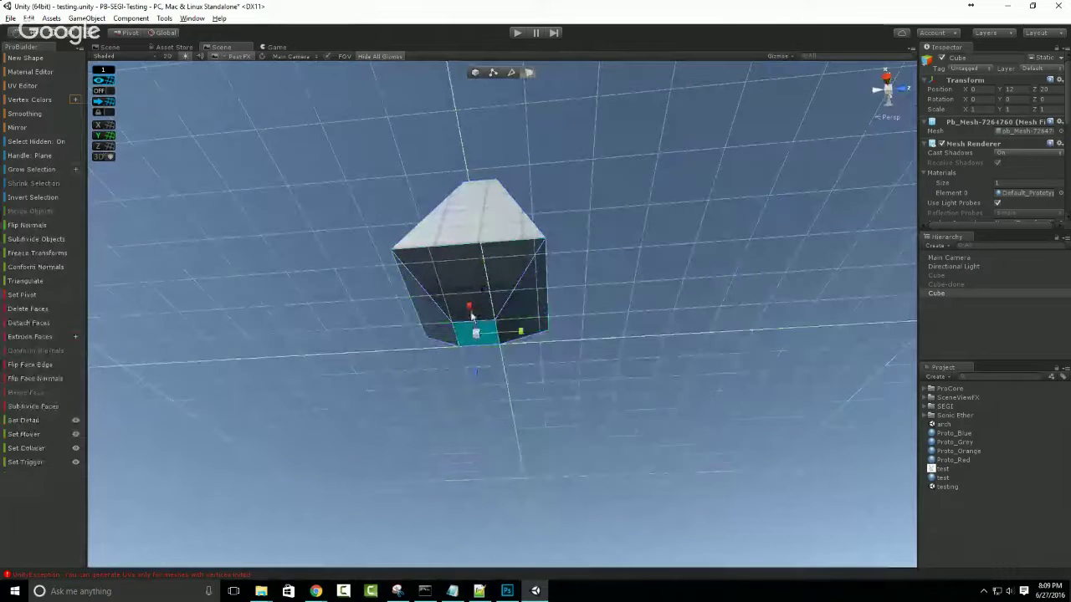
pyautogui.keyDown('shift'); pyautogui.moveTo(473, 316); pyautogui.dragTo(608, 453); pyautogui.keyUp('shift')
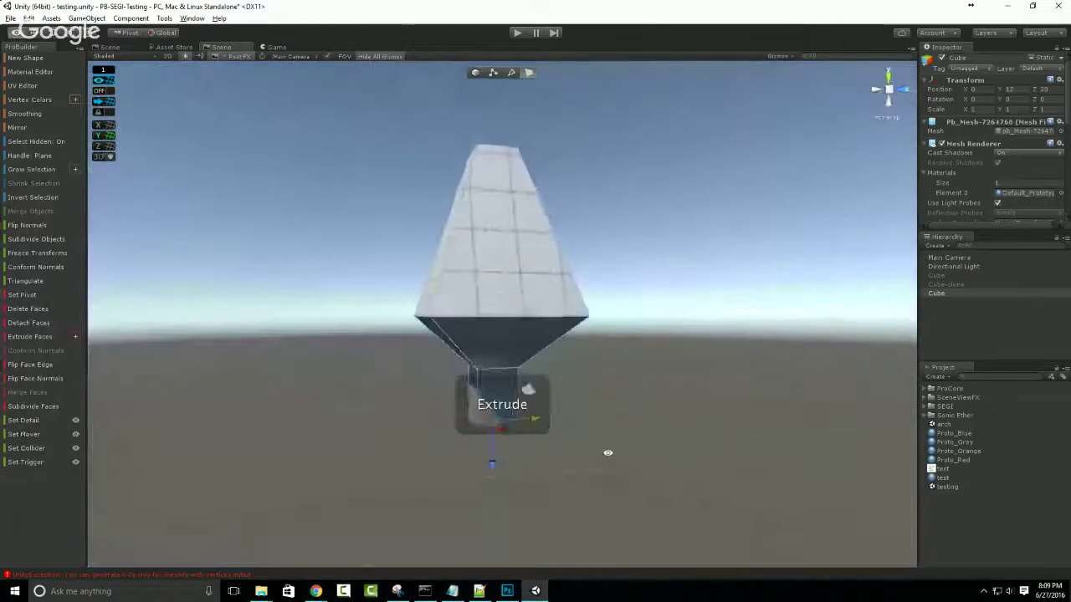
pyautogui.press('Escape')
pyautogui.keyDown('alt'); pyautogui.moveTo(562, 400); pyautogui.dragTo(562, 309); pyautogui.keyUp('alt')
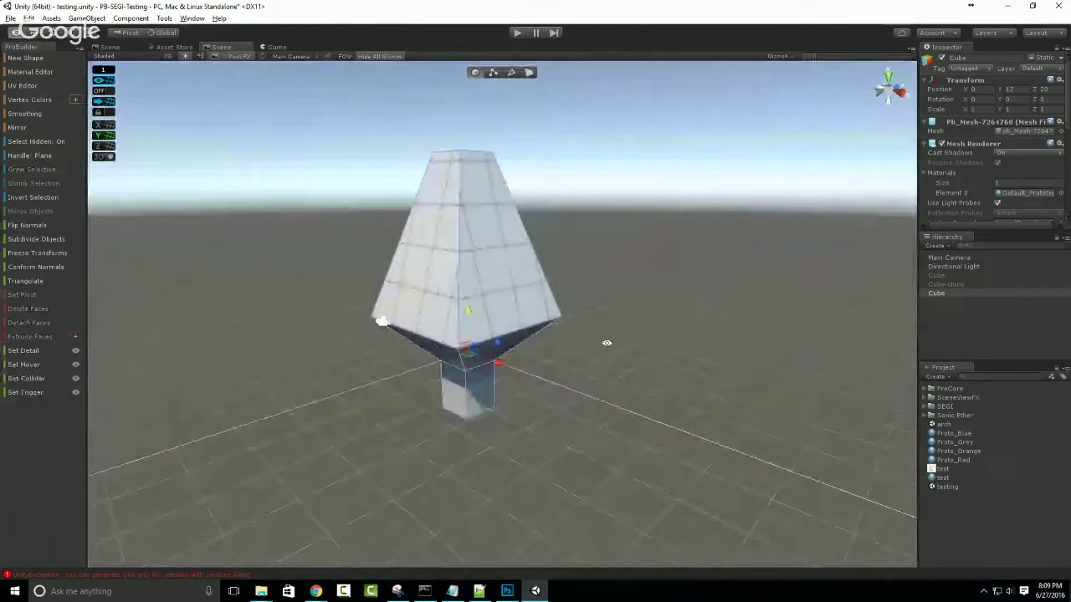
pyautogui.keyDown('alt'); pyautogui.moveTo(606, 343); pyautogui.dragTo(574, 336); pyautogui.keyUp('alt')
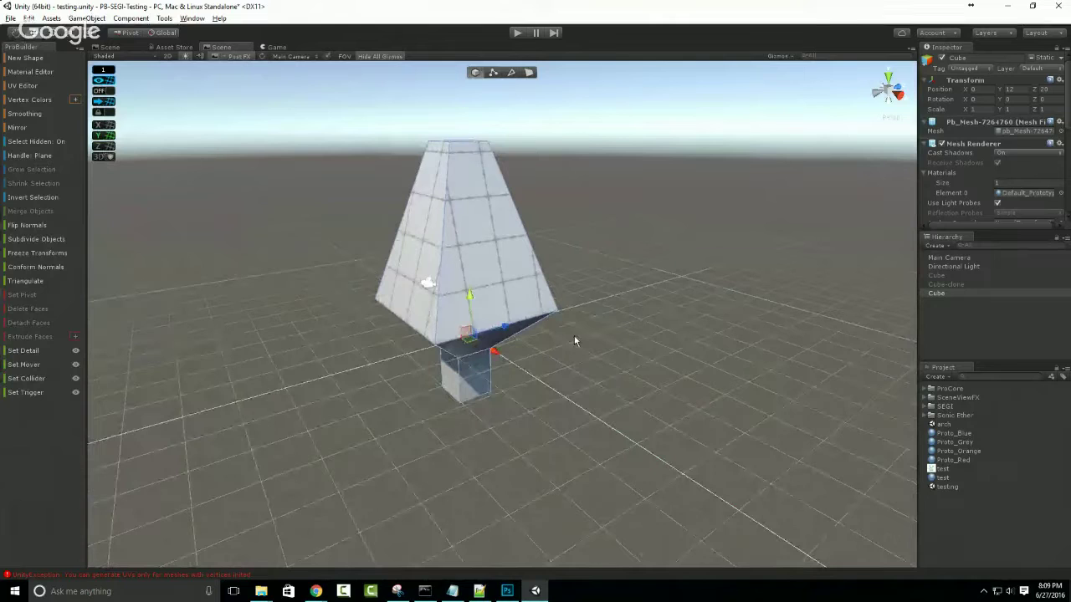
# Duplicate the tree and move the copy along the Z axis beside the original, to about Z 13.29.
pyautogui.hotkey('ctrl', 'd')
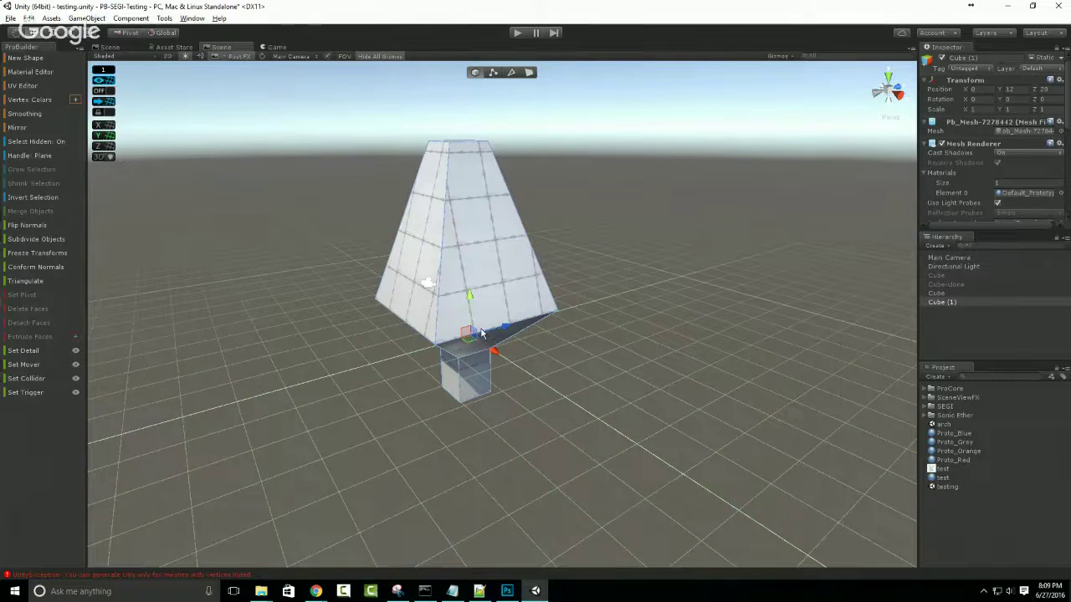
pyautogui.moveTo(504, 327); pyautogui.dragTo(342, 359)
pyautogui.moveTo(342, 359); pyautogui.dragTo(466, 351, button='middle')
pyautogui.scroll(-2, 473, 368)
pyautogui.keyDown('alt'); pyautogui.moveTo(490, 418); pyautogui.dragTo(709, 306); pyautogui.keyUp('alt')
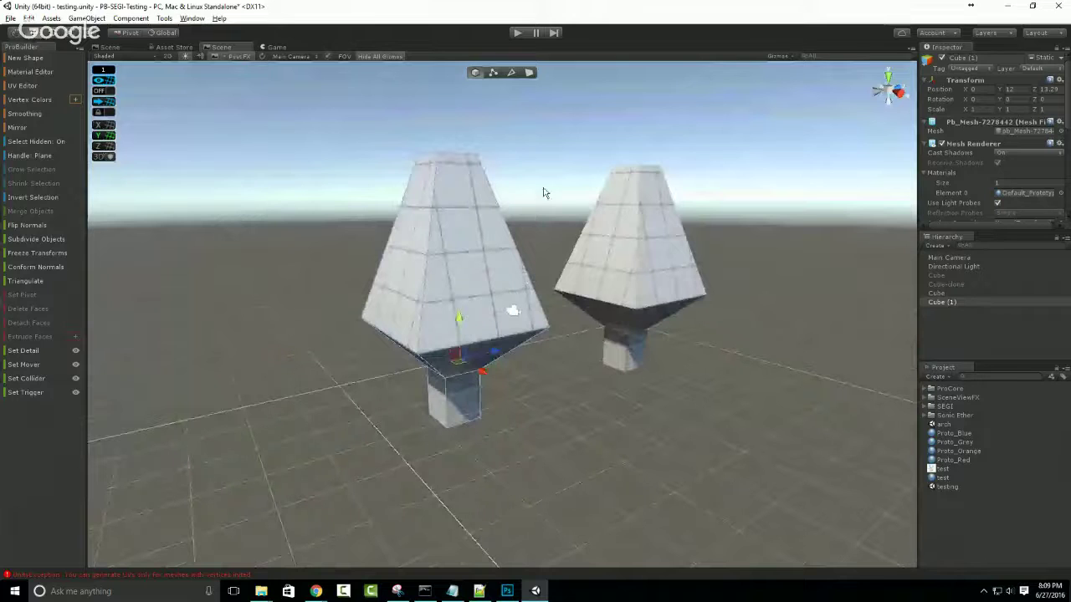
# Switch the duplicated tree to vertex editing and select the upper vertex of the trunk's front corner.
pyautogui.click(528, 73)
pyautogui.keyDown('alt'); pyautogui.moveTo(539, 400); pyautogui.dragTo(421, 267); pyautogui.keyUp('alt')
pyautogui.scroll(2, 421, 268)
pyautogui.click(494, 74)
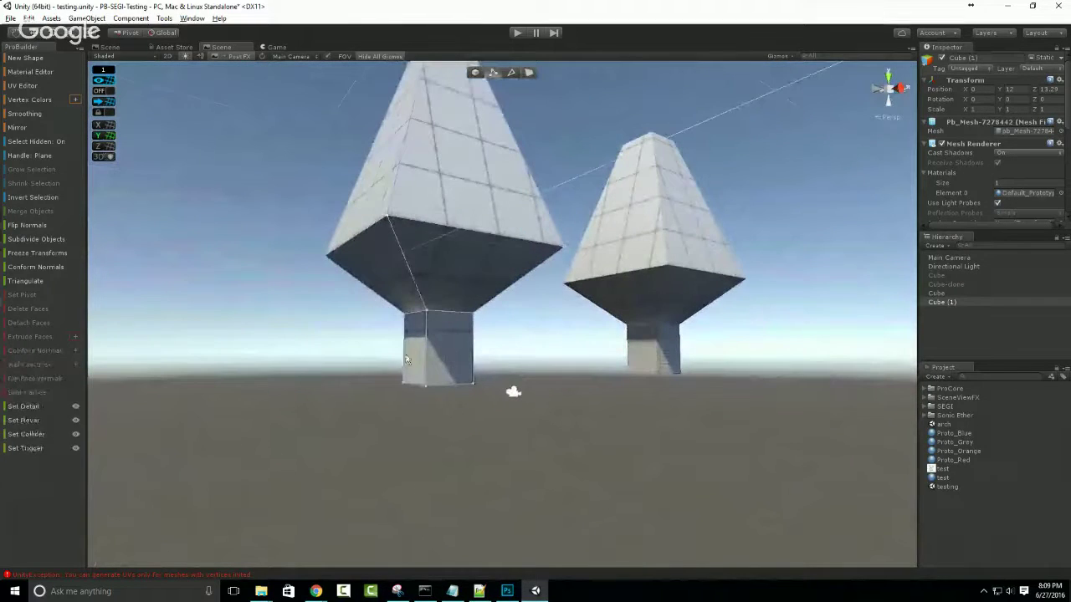
pyautogui.scroll(3, 410, 293)
pyautogui.click(399, 310)
pyautogui.keyDown('alt'); pyautogui.moveTo(409, 369); pyautogui.dragTo(441, 345); pyautogui.keyUp('alt')
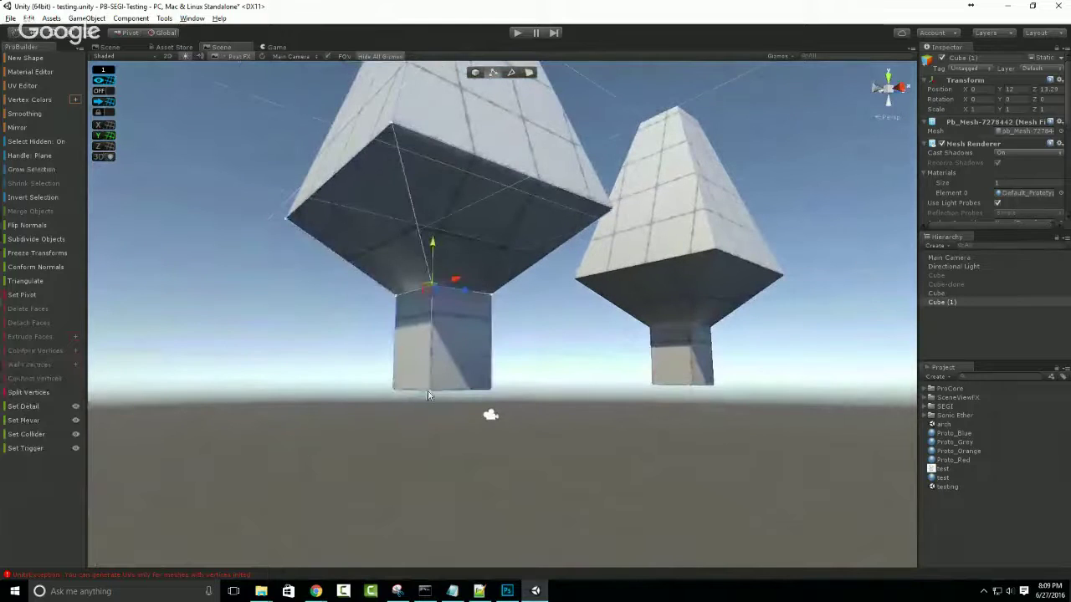
# Try to collapse the lower and upper vertices of the duplicate trunk's front corner.
pyautogui.click(431, 392)
pyautogui.keyDown('shift'); pyautogui.click(431, 290); pyautogui.keyUp('shift')
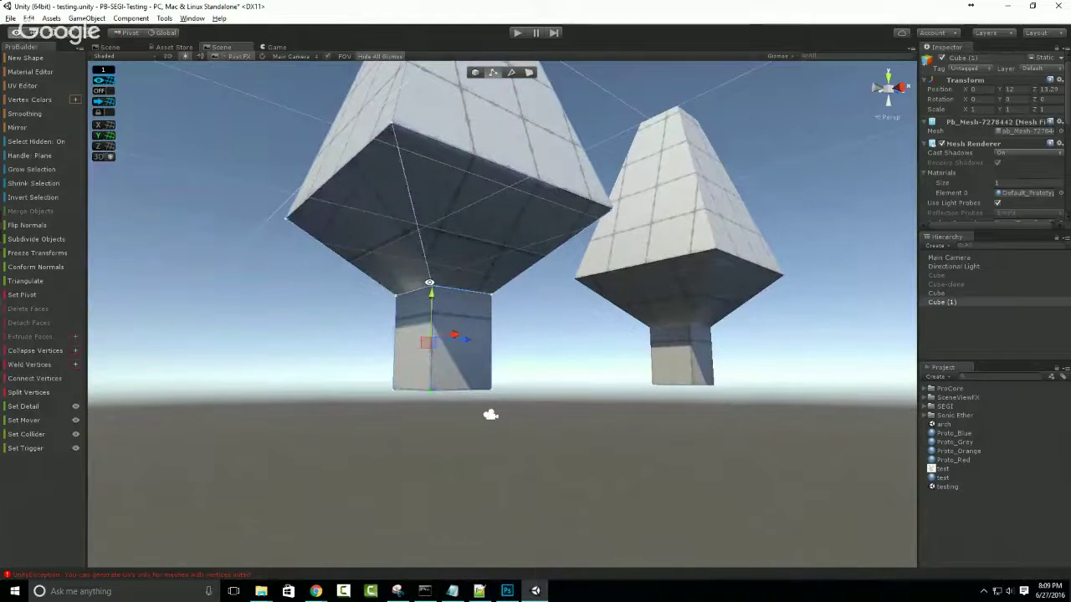
pyautogui.hotkey('alt', 'c')
pyautogui.keyDown('alt'); pyautogui.moveTo(430, 292); pyautogui.dragTo(164, 369); pyautogui.keyUp('alt')
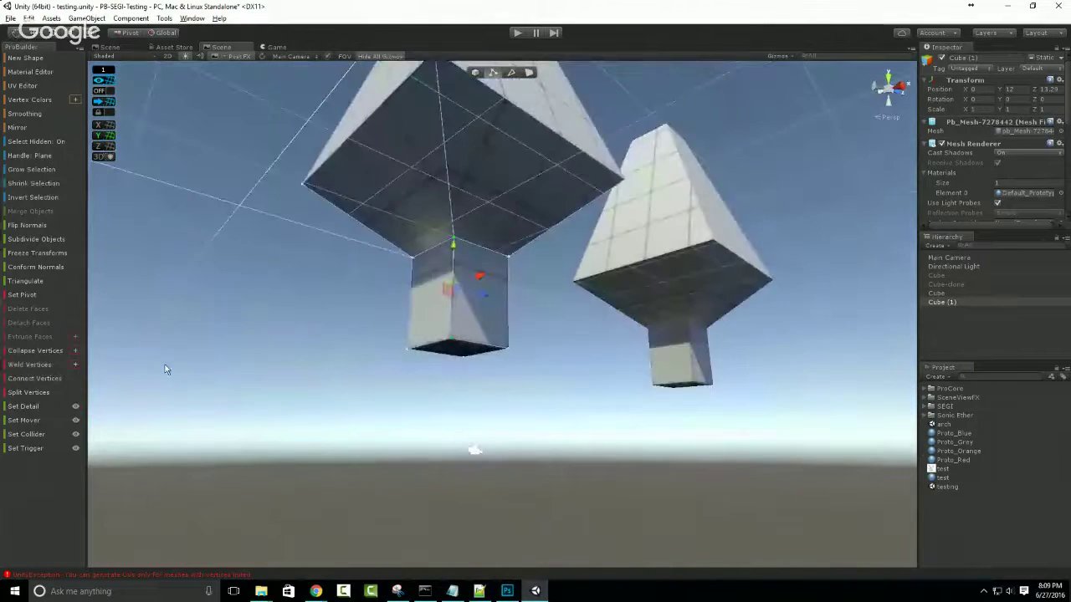
# Enable Collapse To First, and collapse the front trunk corner's upper vertex onto its lower vertex.
pyautogui.click(76, 350)
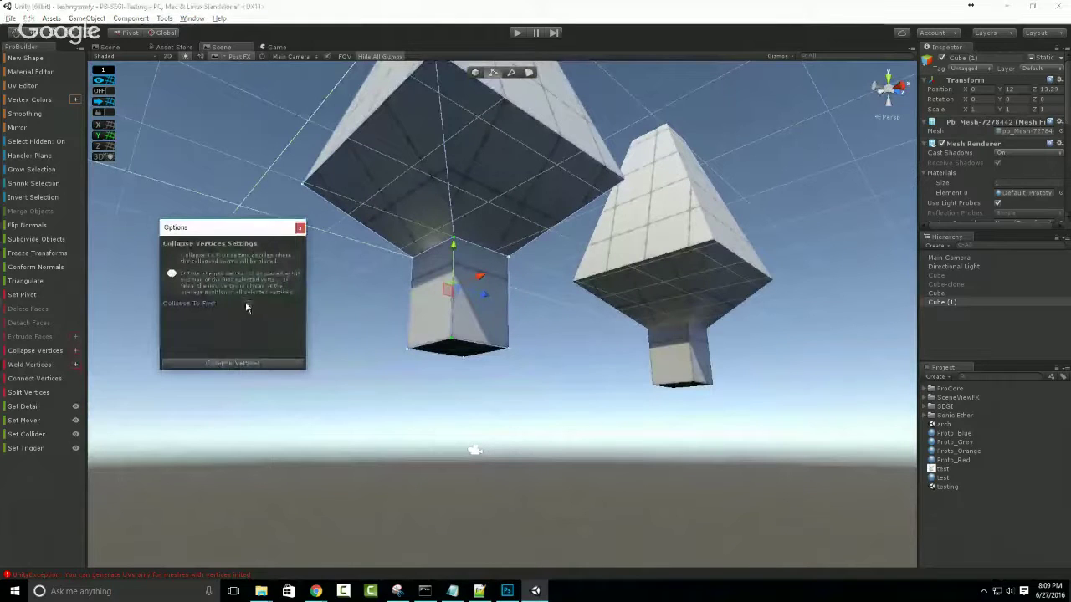
pyautogui.click(300, 228)
pyautogui.click(448, 341)
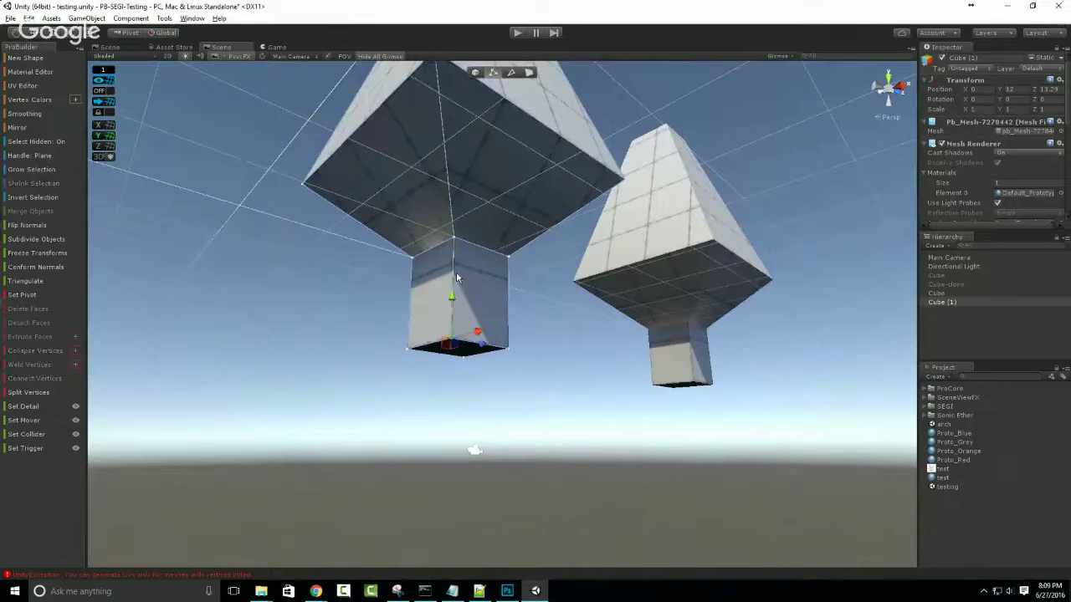
pyautogui.keyDown('shift'); pyautogui.click(453, 242); pyautogui.keyUp('shift')
pyautogui.hotkey('alt', 'c')
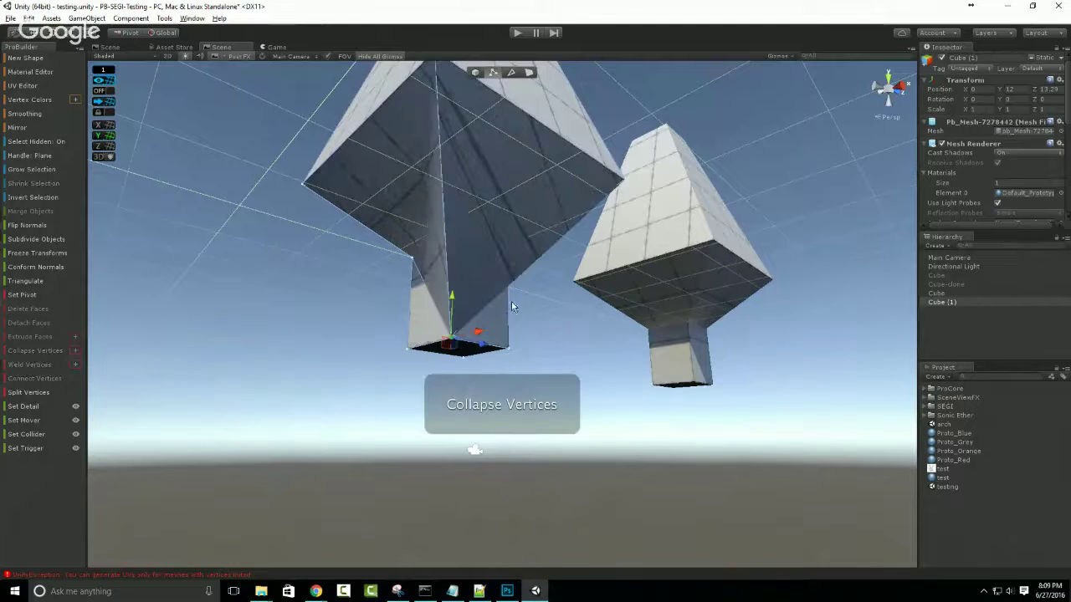
# Collapse the upper vertices of the remaining trunk corners onto the lower ones, and return to object mode.
pyautogui.keyDown('alt'); pyautogui.moveTo(452, 243); pyautogui.dragTo(299, 347); pyautogui.keyUp('alt')
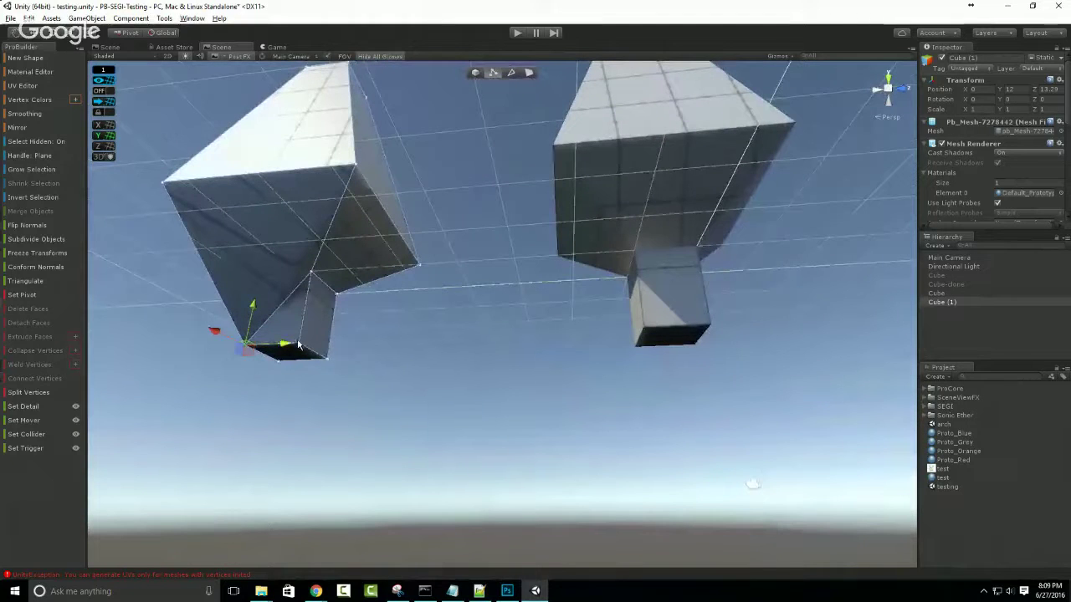
pyautogui.click(297, 345)
pyautogui.keyDown('shift'); pyautogui.click(313, 272); pyautogui.keyUp('shift')
pyautogui.hotkey('alt', 'c')
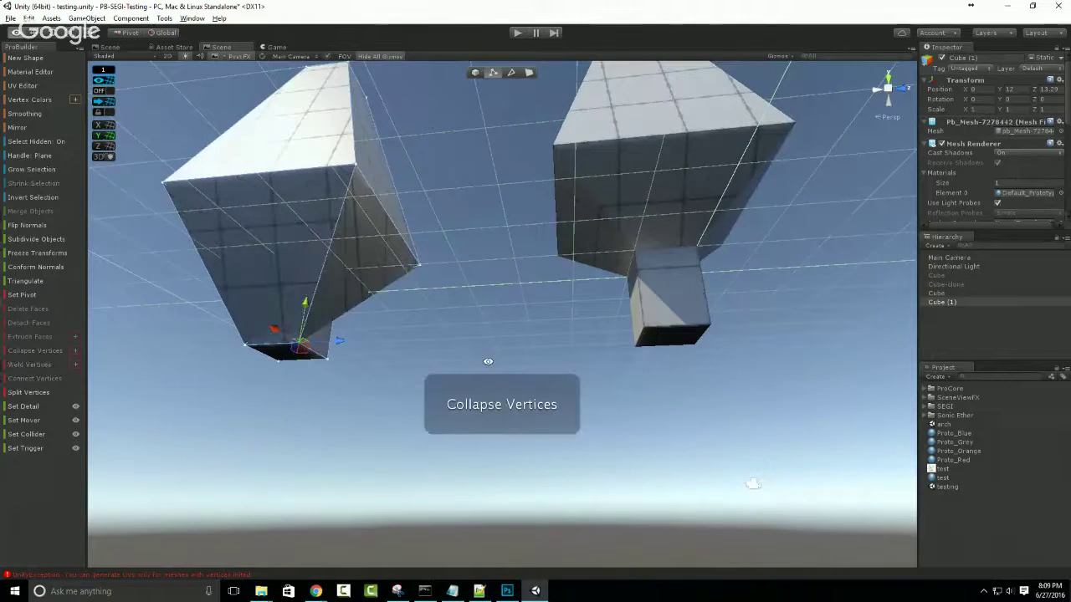
pyautogui.keyDown('alt'); pyautogui.moveTo(319, 271); pyautogui.dragTo(531, 286); pyautogui.keyUp('alt')
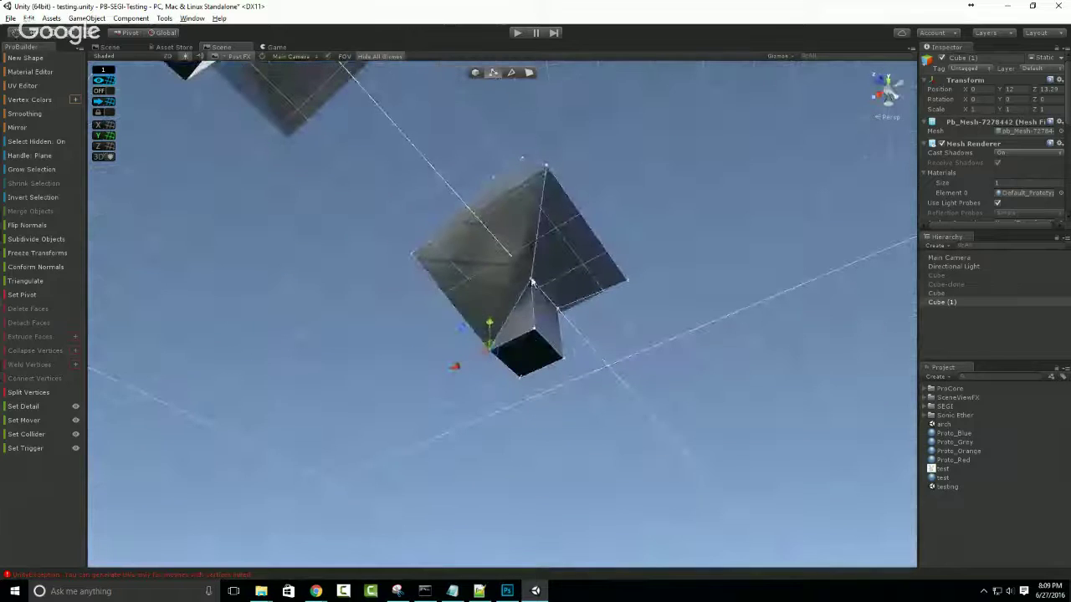
pyautogui.hotkey('alt', 'c')
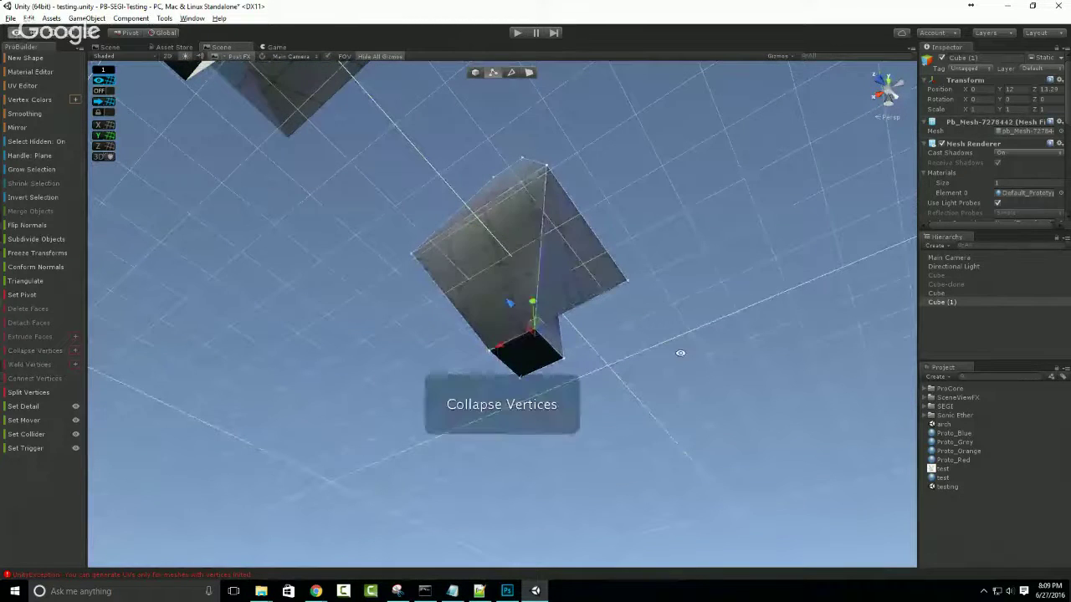
pyautogui.keyDown('alt'); pyautogui.moveTo(678, 351); pyautogui.dragTo(614, 233); pyautogui.keyUp('alt')
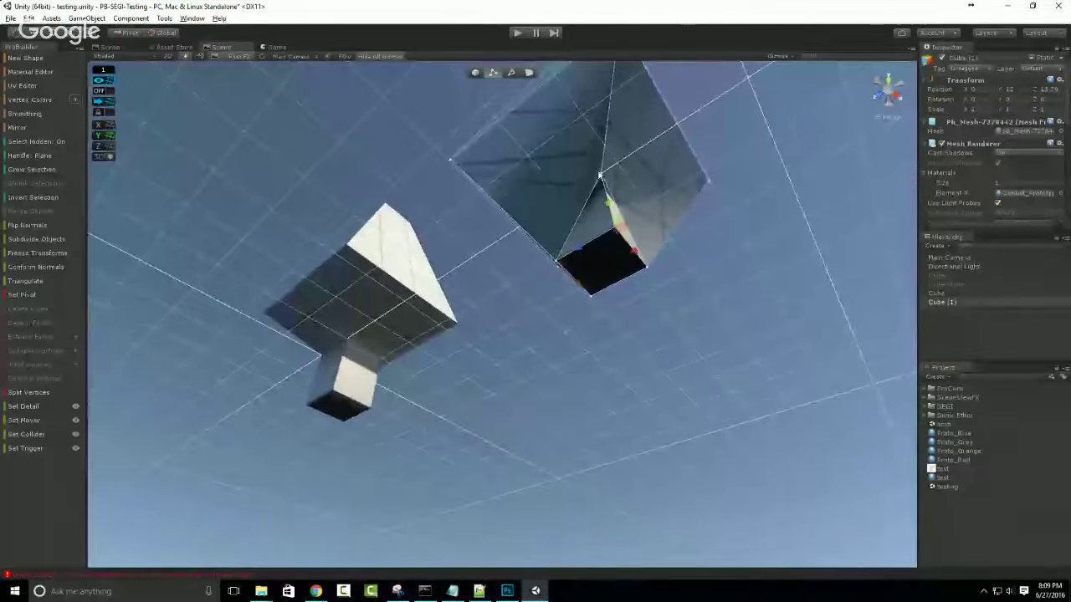
pyautogui.hotkey('alt', 'c')
pyautogui.keyDown('alt'); pyautogui.moveTo(598, 172); pyautogui.dragTo(617, 385); pyautogui.keyUp('alt')
pyautogui.press('g')
pyautogui.scroll(3, 543, 379)
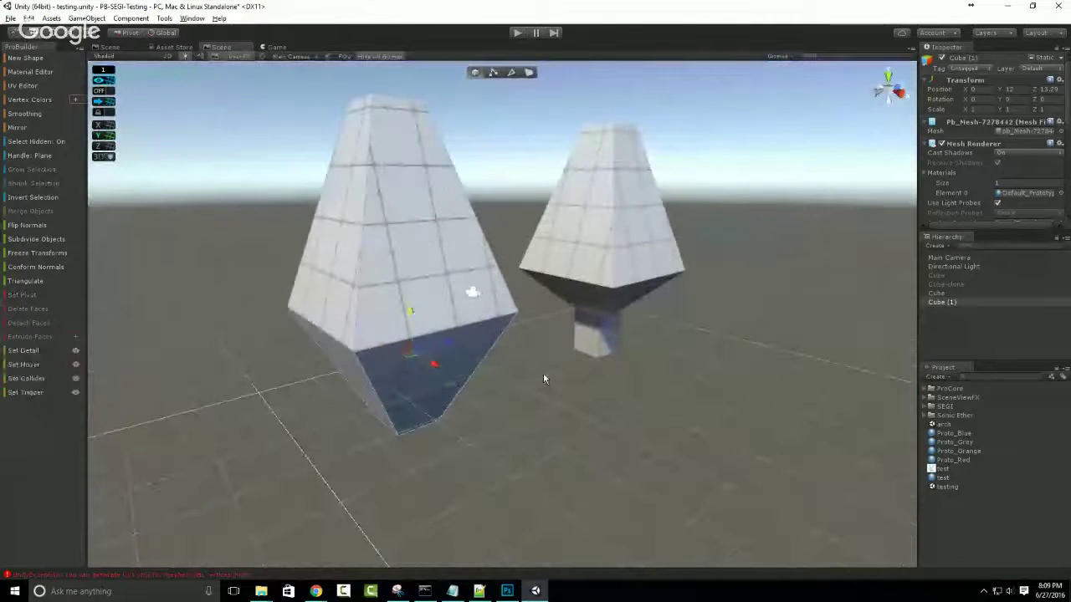
# Set the simplified tree copy as a collider, move it over the detailed tree, and deselect it.
pyautogui.keyDown('alt'); pyautogui.moveTo(582, 299); pyautogui.dragTo(492, 346); pyautogui.keyUp('alt')
pyautogui.click(29, 378)
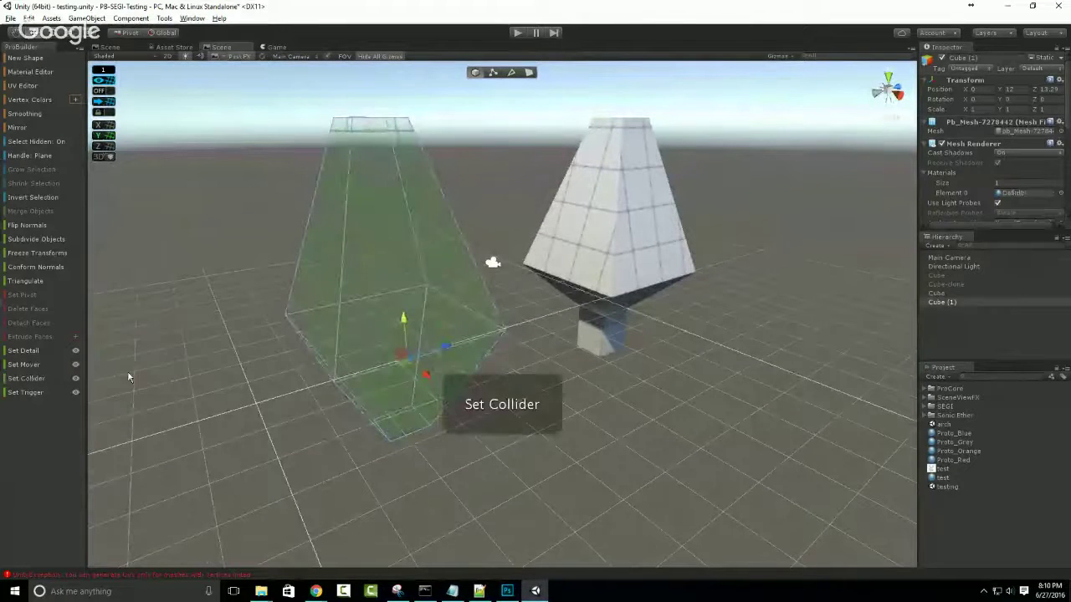
pyautogui.keyDown('alt'); pyautogui.moveTo(454, 283); pyautogui.dragTo(649, 337); pyautogui.keyUp('alt')
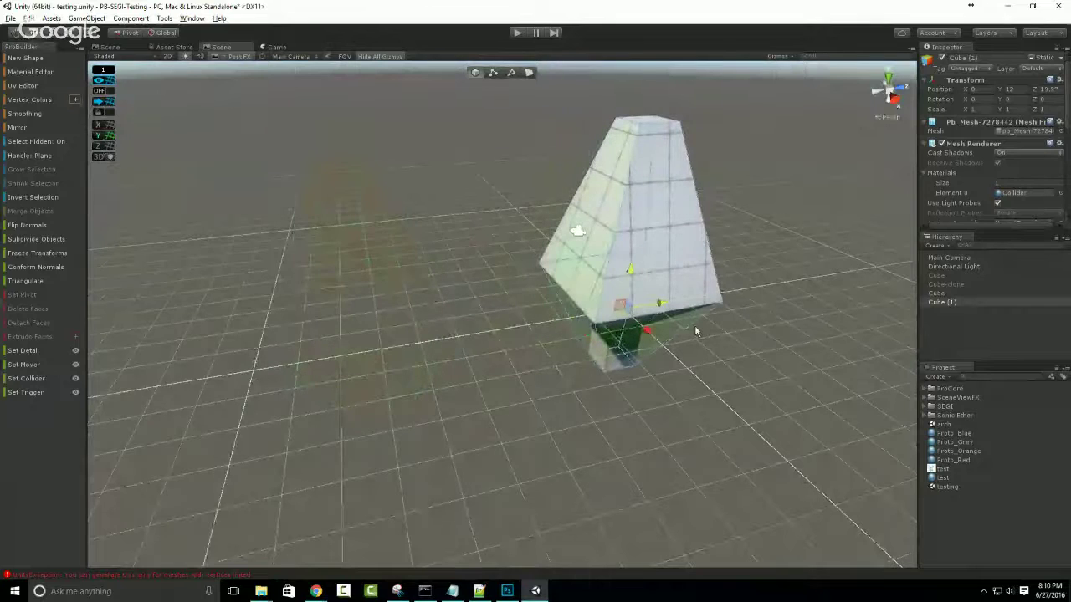
pyautogui.click(742, 386)
pyautogui.moveTo(742, 387); pyautogui.dragTo(354, 307, button='middle')
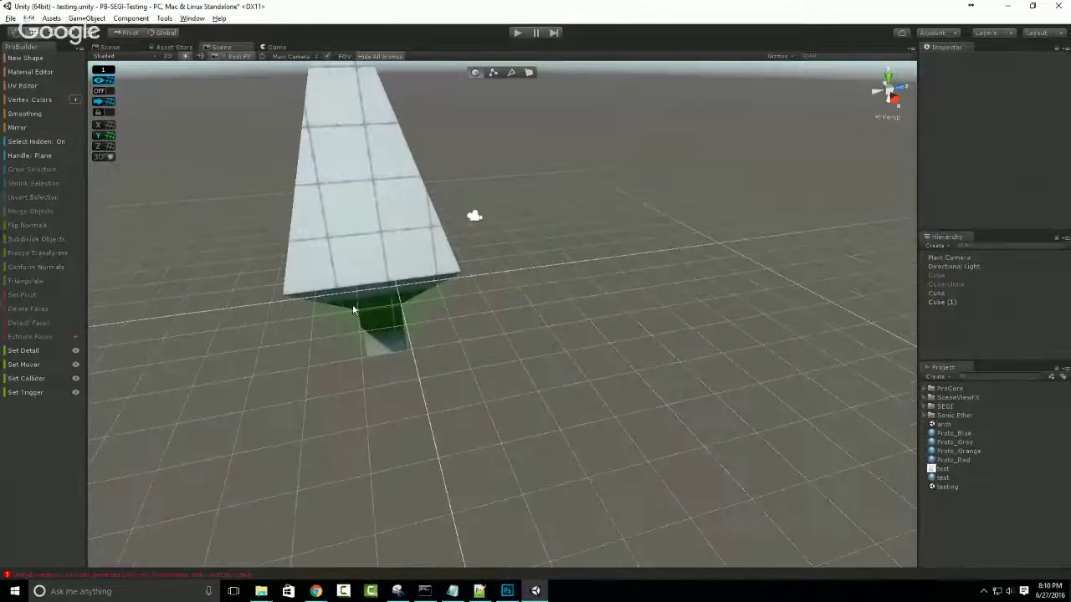
# Run the scene in play mode to check how the collider behaves in the game view, and stop playback.
pyautogui.click(517, 33)
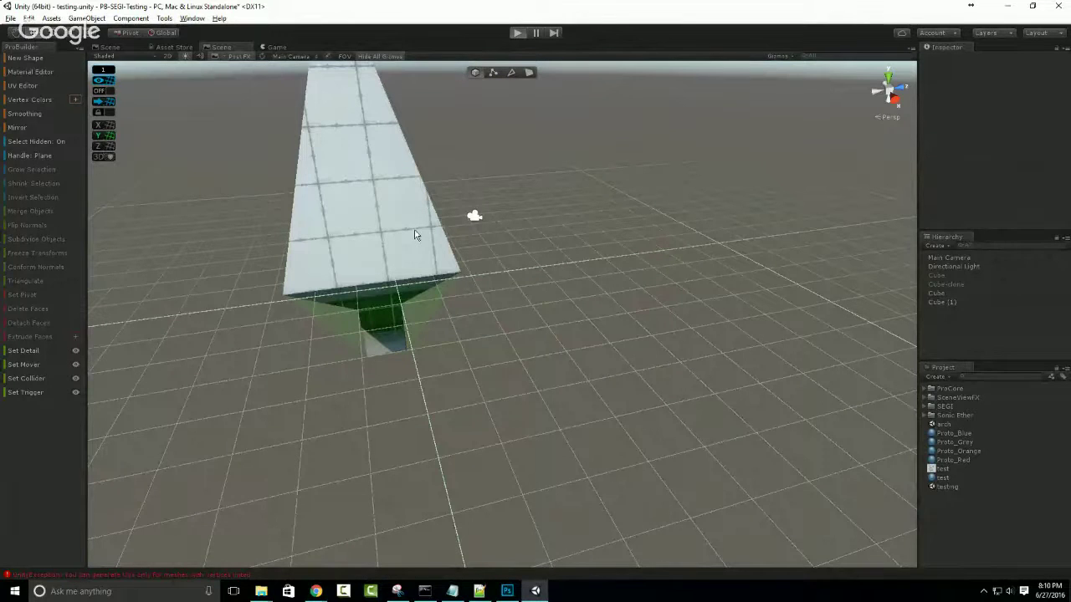
pyautogui.click(517, 34)
pyautogui.click(518, 33)
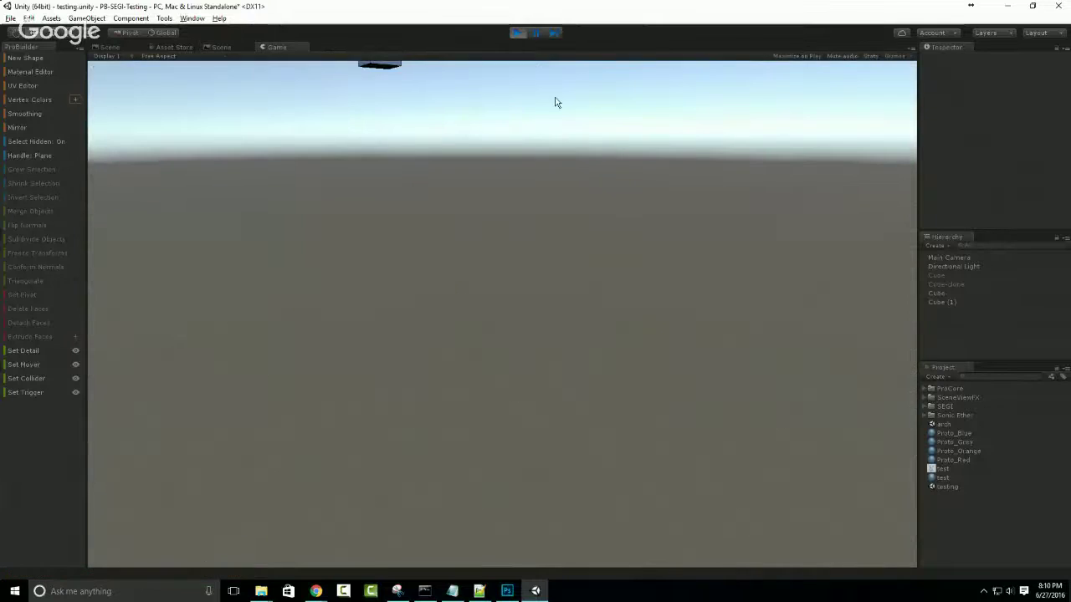
pyautogui.click(516, 35)
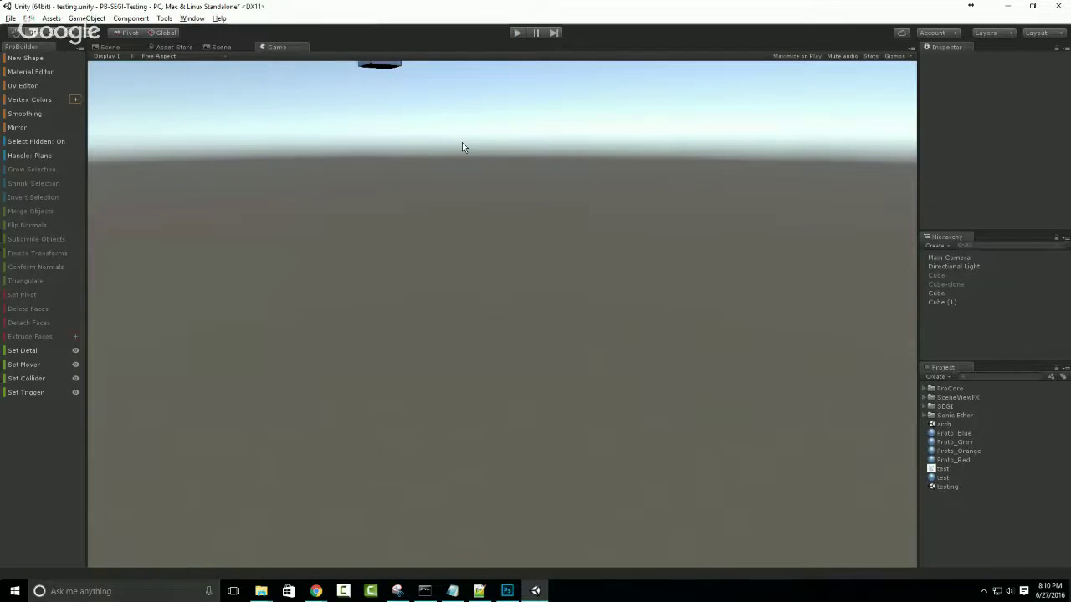
# Return to the scene view, set the simplified tree copy's entity type to Trigger, and deselect it.
pyautogui.click(514, 32)
pyautogui.click(176, 47)
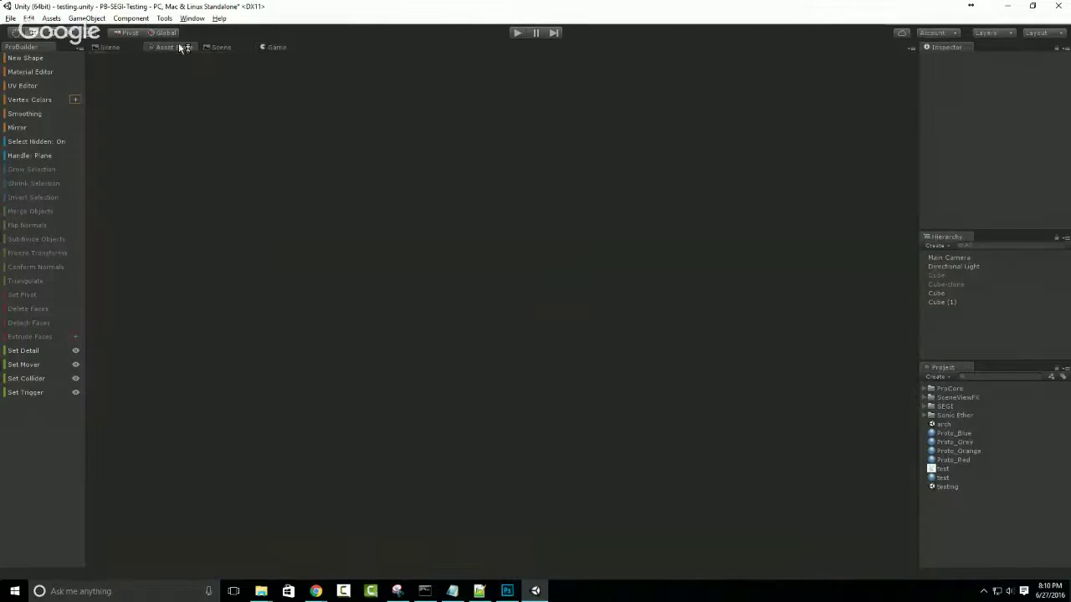
pyautogui.click(220, 48)
pyautogui.keyDown('alt'); pyautogui.moveTo(418, 322); pyautogui.dragTo(531, 308); pyautogui.keyUp('alt')
pyautogui.click(492, 383)
pyautogui.keyDown('alt'); pyautogui.moveTo(493, 383); pyautogui.dragTo(533, 351); pyautogui.keyUp('alt')
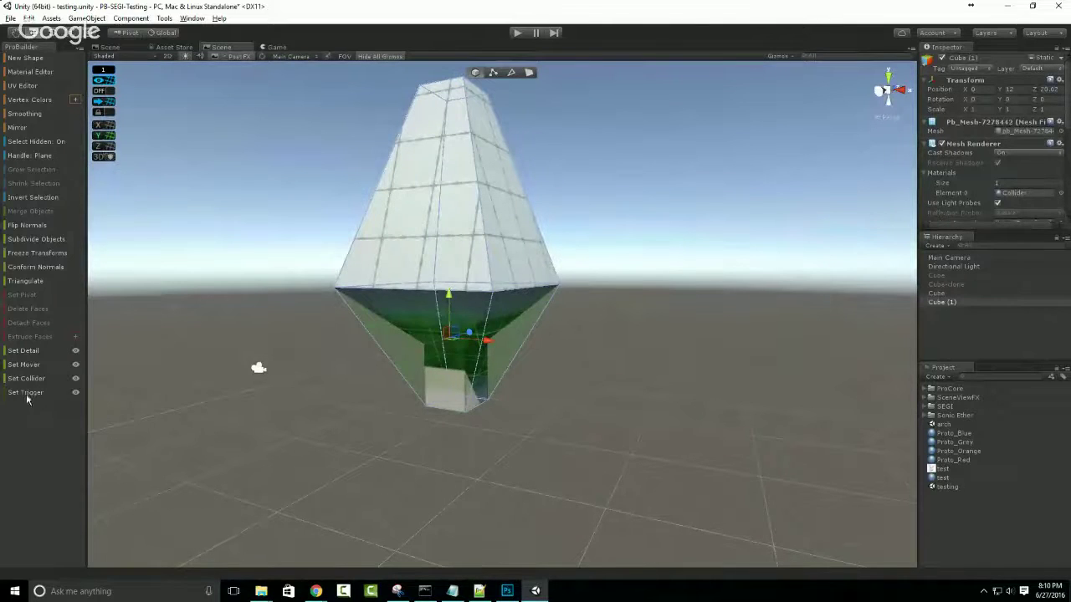
pyautogui.click(26, 393)
pyautogui.click(545, 337)
pyautogui.keyDown('alt'); pyautogui.moveTo(545, 337); pyautogui.dragTo(633, 390); pyautogui.keyUp('alt')
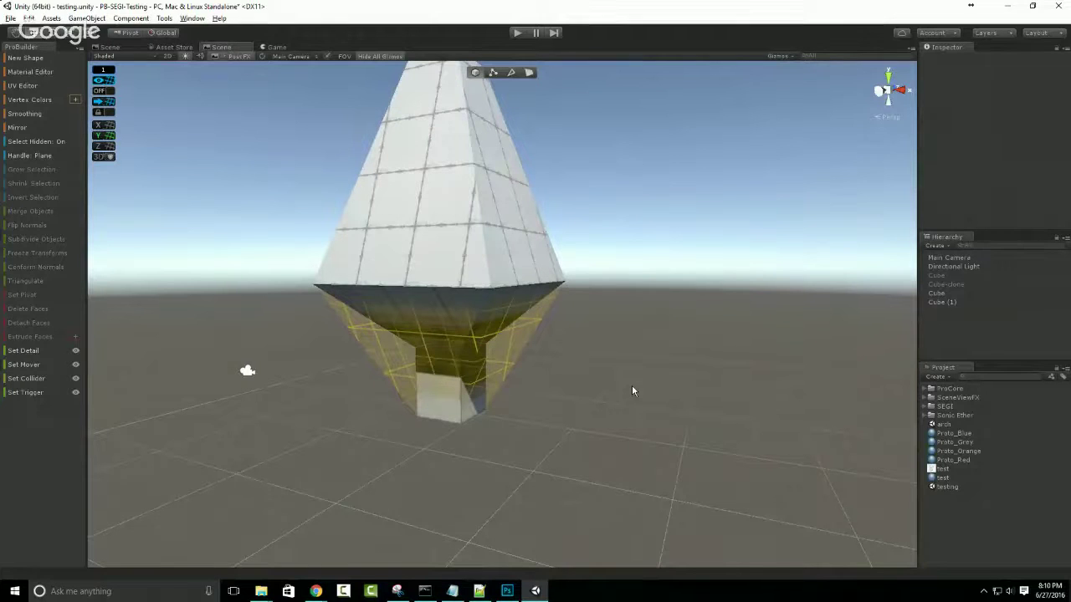
pyautogui.keyDown('alt'); pyautogui.moveTo(632, 390); pyautogui.dragTo(442, 396); pyautogui.keyUp('alt')
pyautogui.click(485, 366)
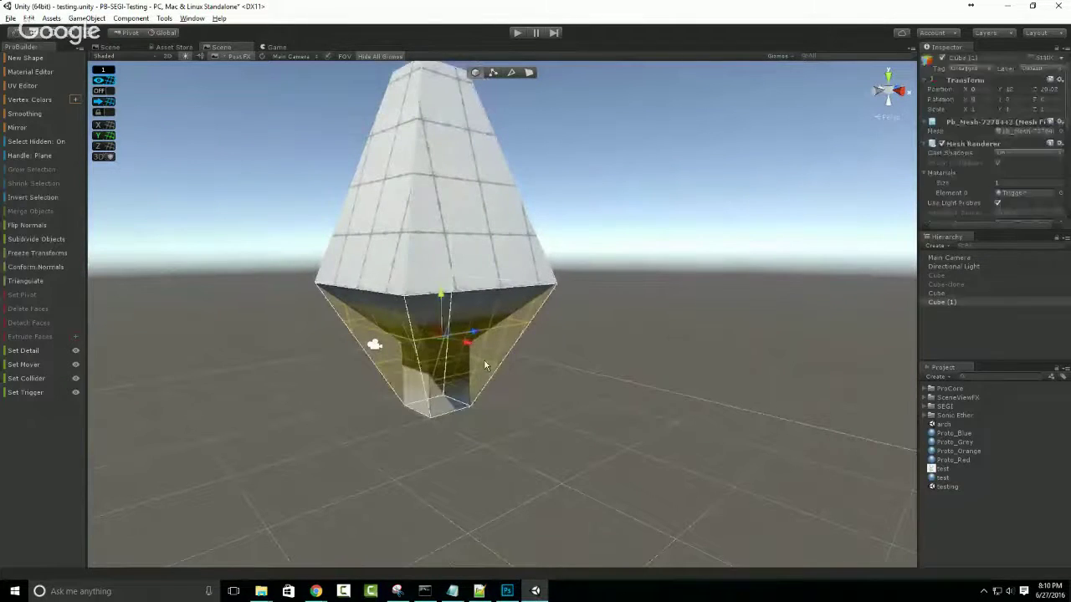
pyautogui.click(520, 419)
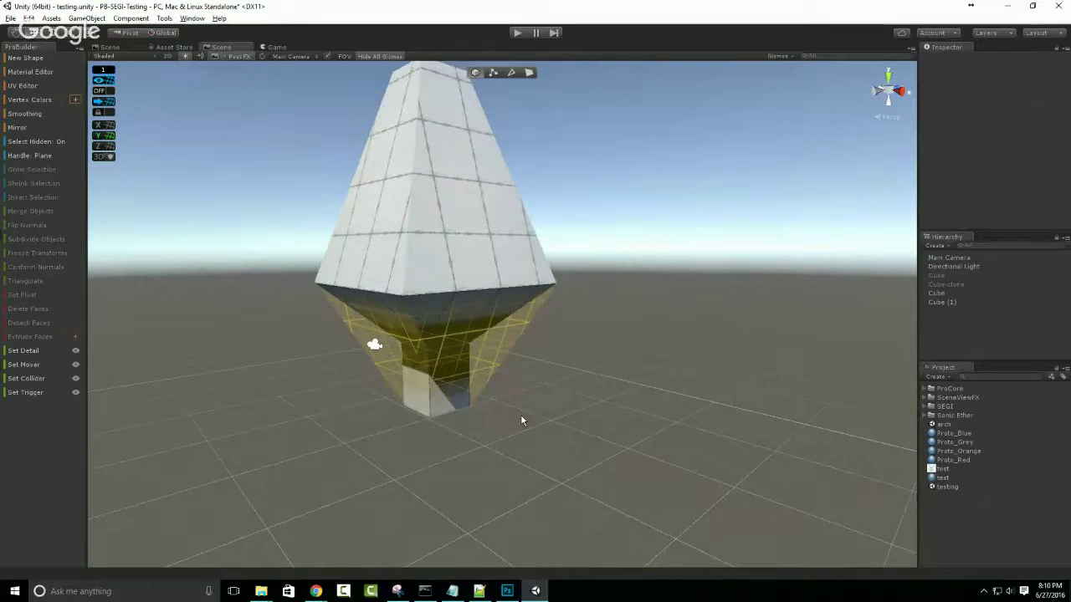
# Toggle the visibility of trigger objects off and back on to compare the tree with and without its trigger.
pyautogui.click(472, 348)
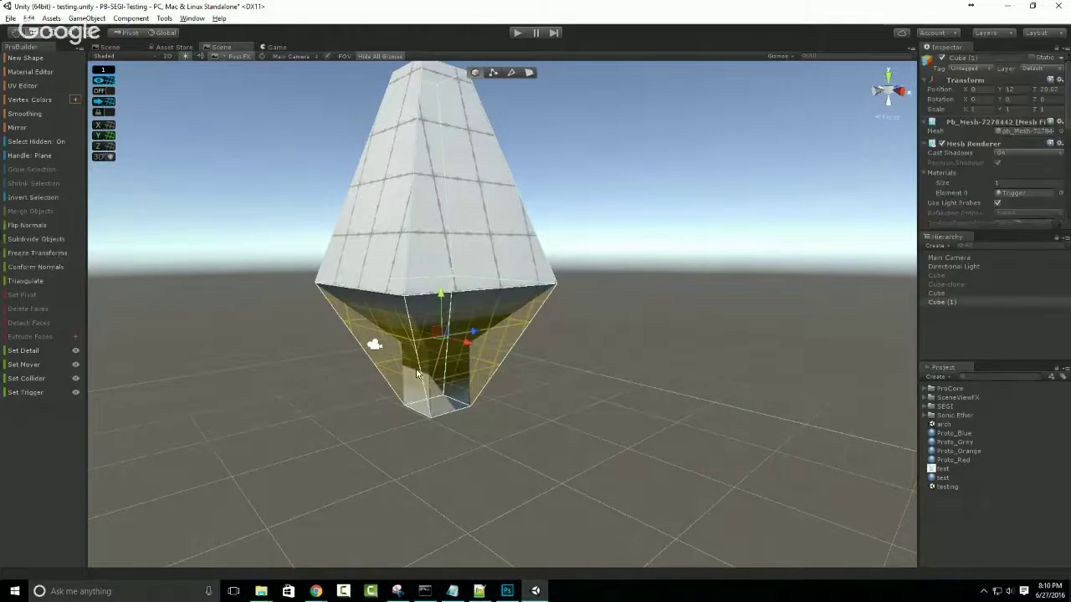
pyautogui.click(73, 393)
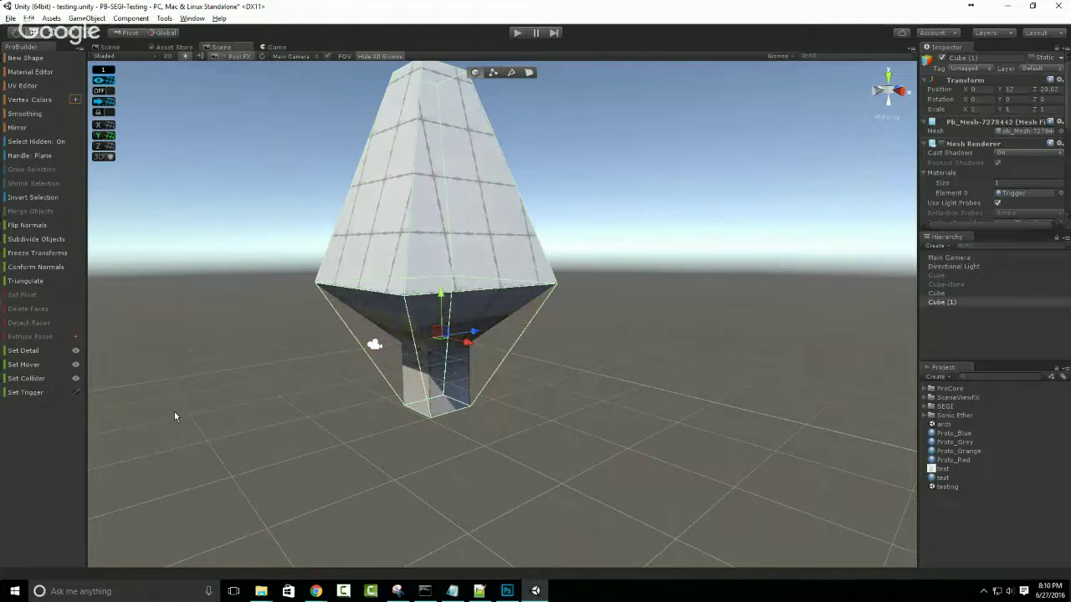
pyautogui.click(174, 415)
pyautogui.click(75, 394)
pyautogui.click(75, 395)
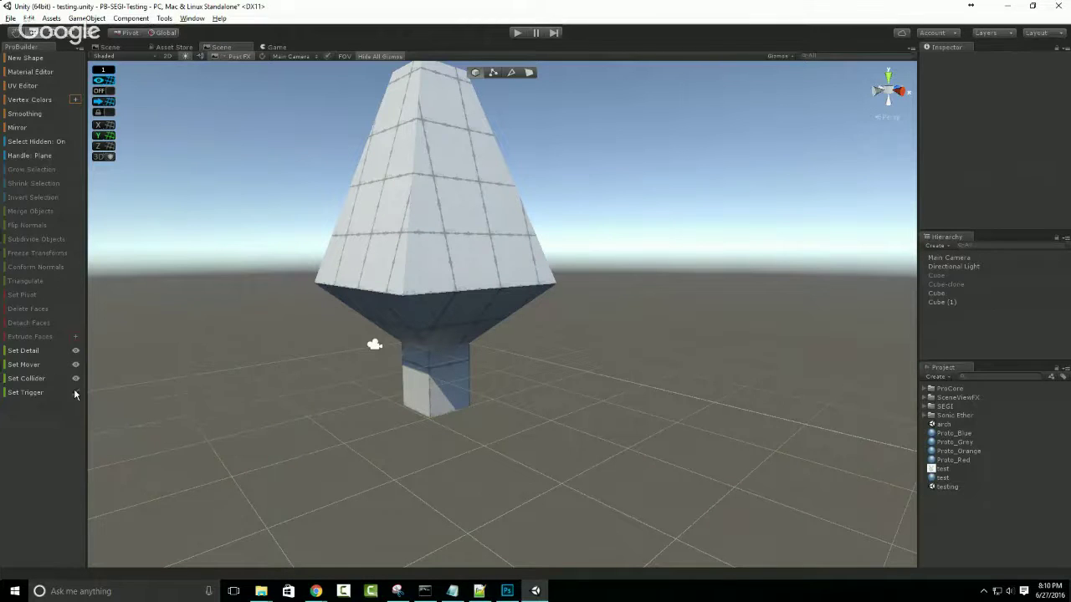
pyautogui.click(76, 395)
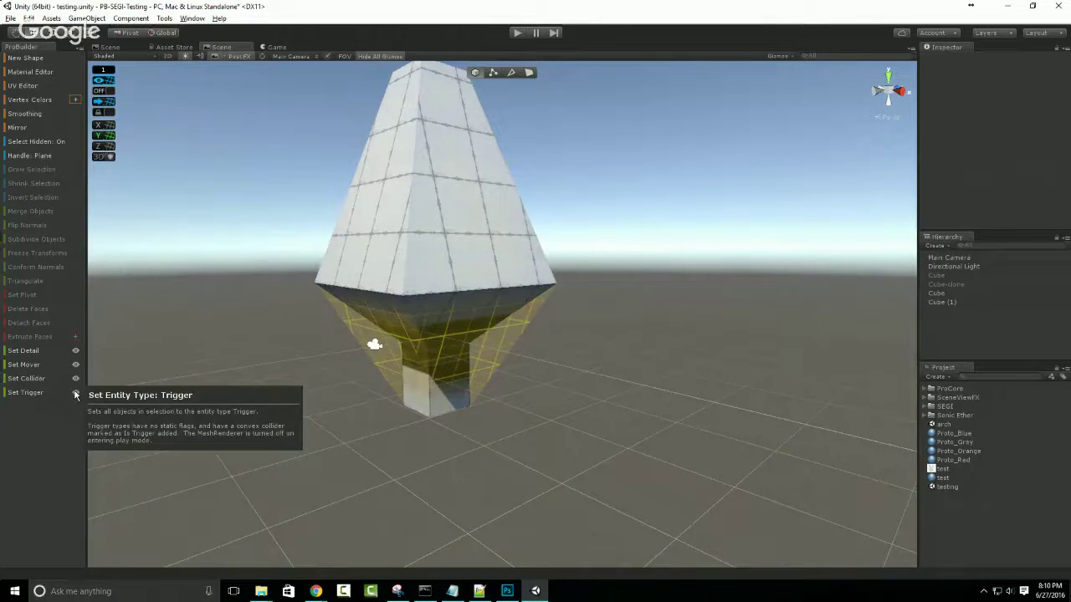
pyautogui.click(75, 392)
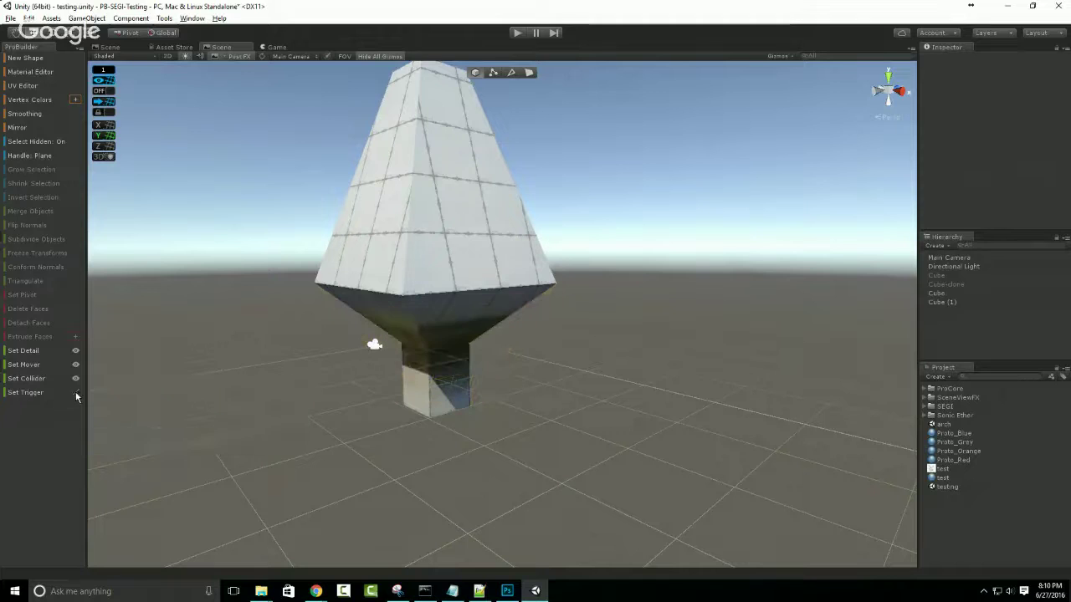
pyautogui.click(75, 393)
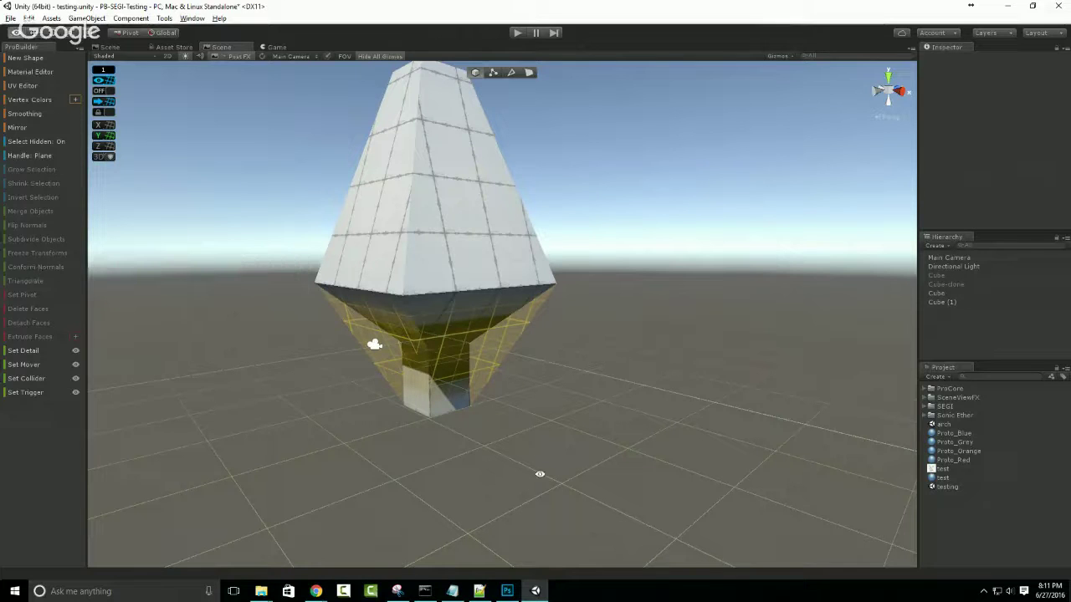
# Switch to the Google Hangouts window to check the group chat for new viewer questions.
pyautogui.keyDown('alt'); pyautogui.moveTo(538, 466); pyautogui.dragTo(523, 397); pyautogui.keyUp('alt')
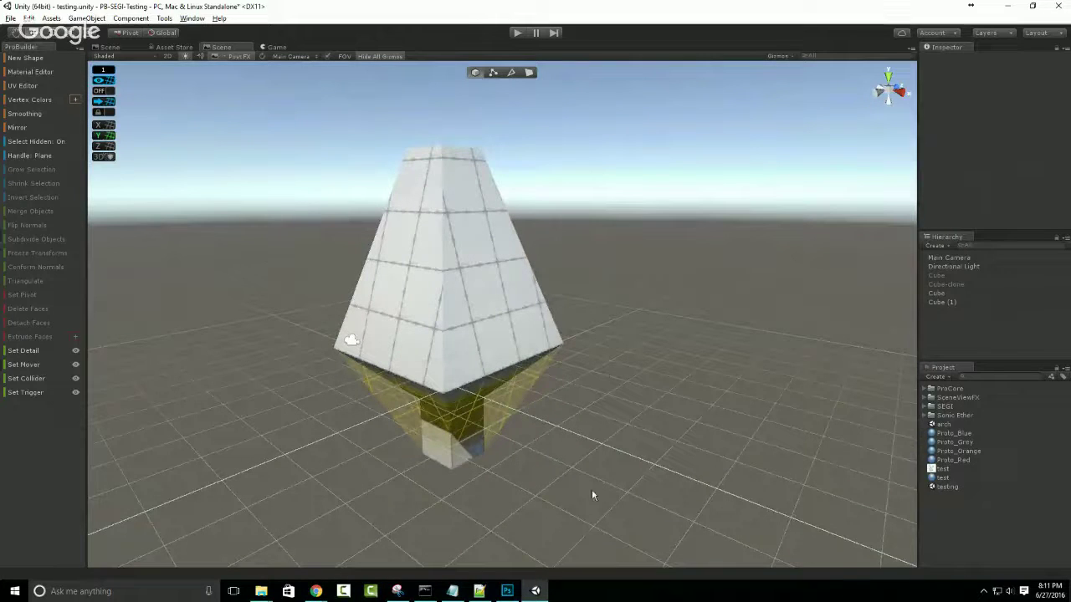
pyautogui.moveTo(316, 591)
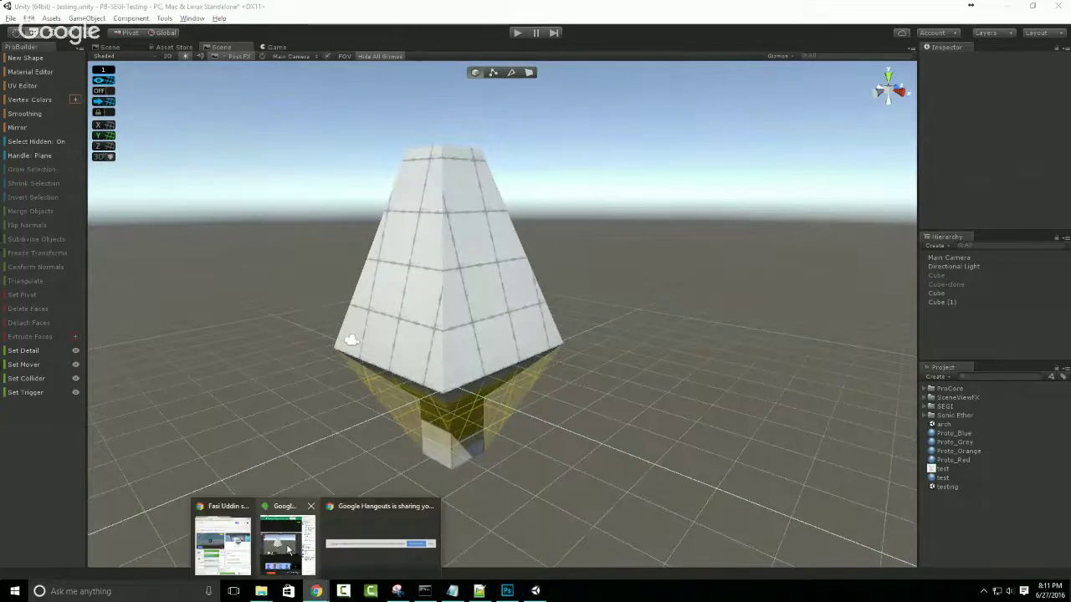
pyautogui.click(383, 540)
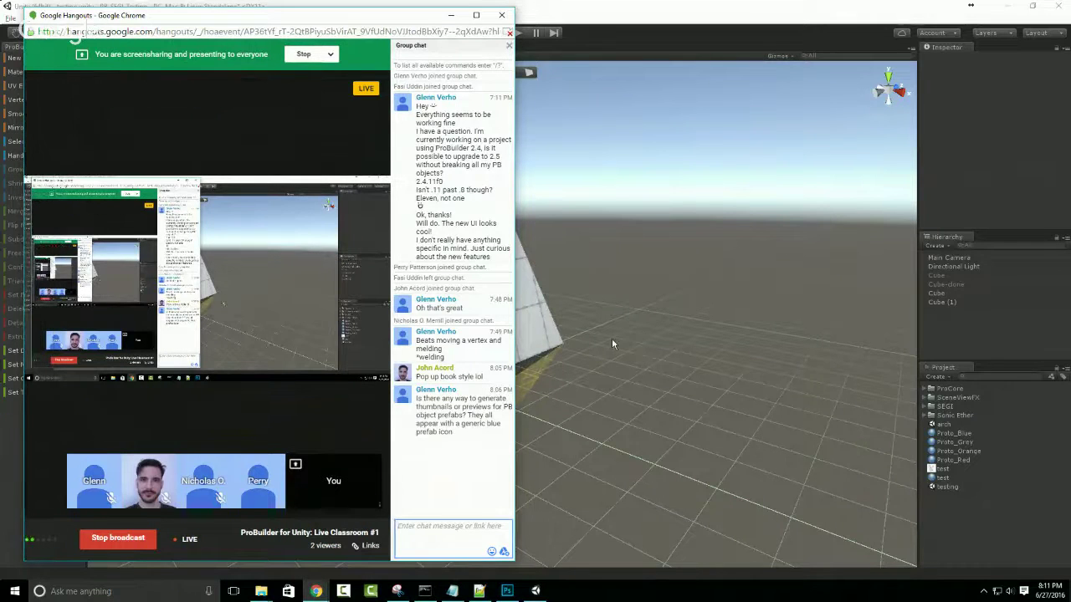
pyautogui.click(649, 423)
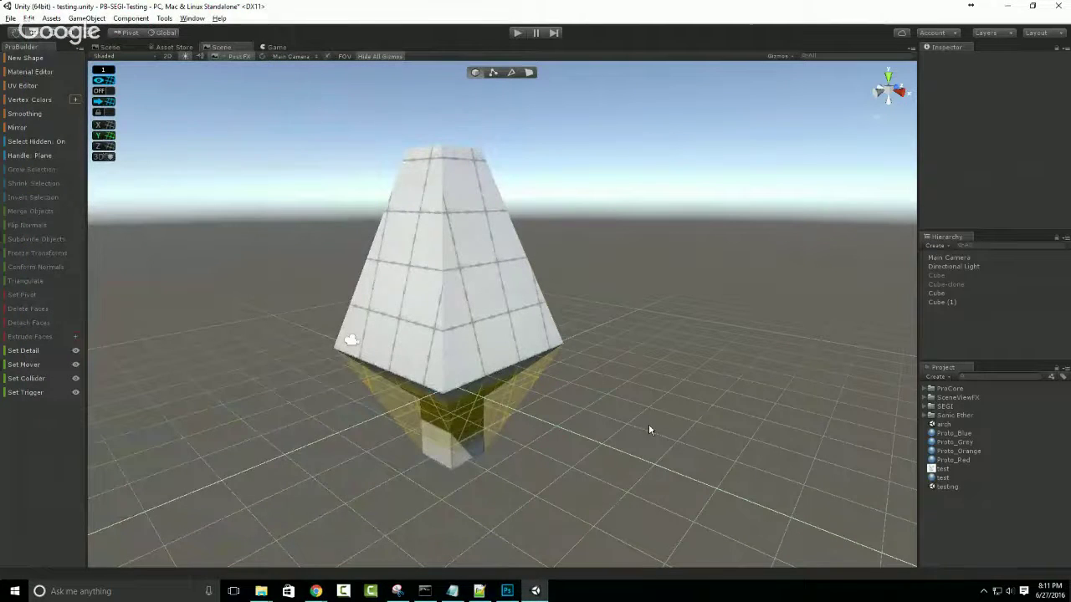
pyautogui.click(494, 235)
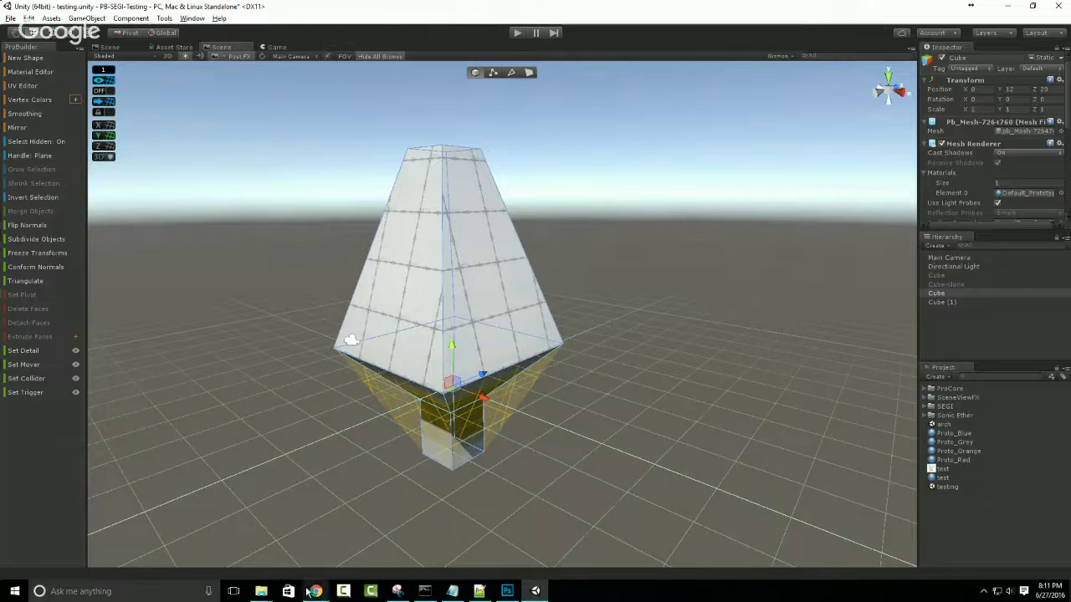
pyautogui.moveTo(316, 590)
pyautogui.click(282, 541)
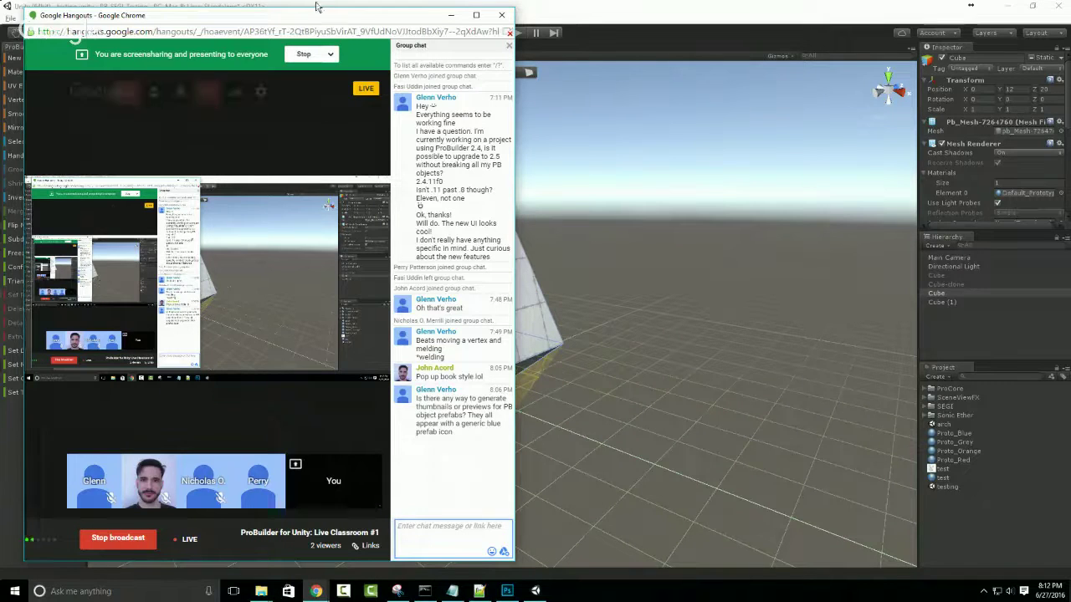
# Open the ProCore videos page at procore3d.com/videos in a new browser tab.
pyautogui.hotkey('ctrl', 't')
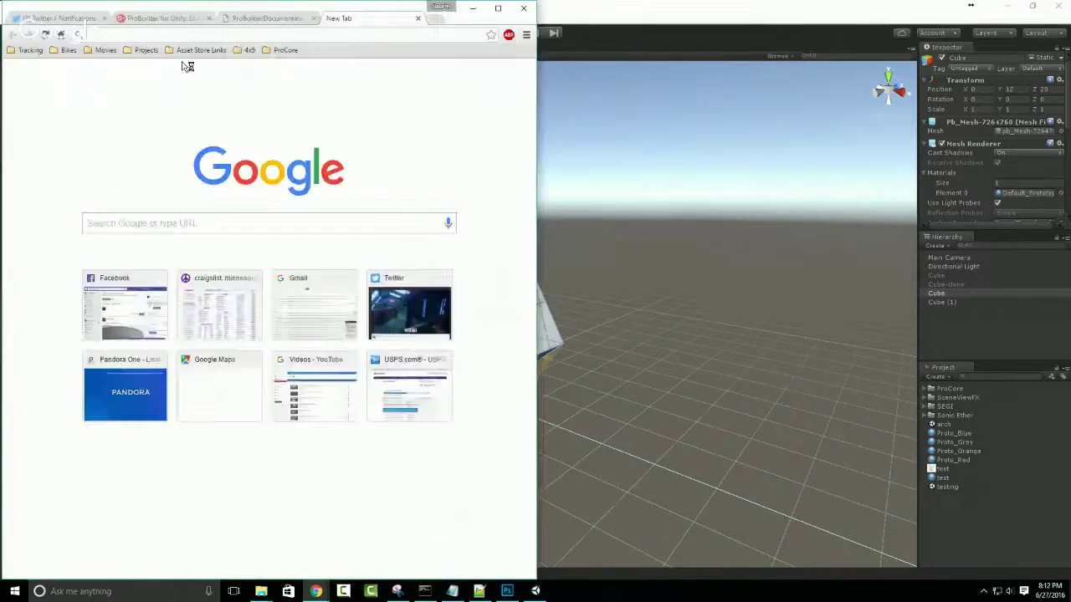
pyautogui.write('procore3d.com/')
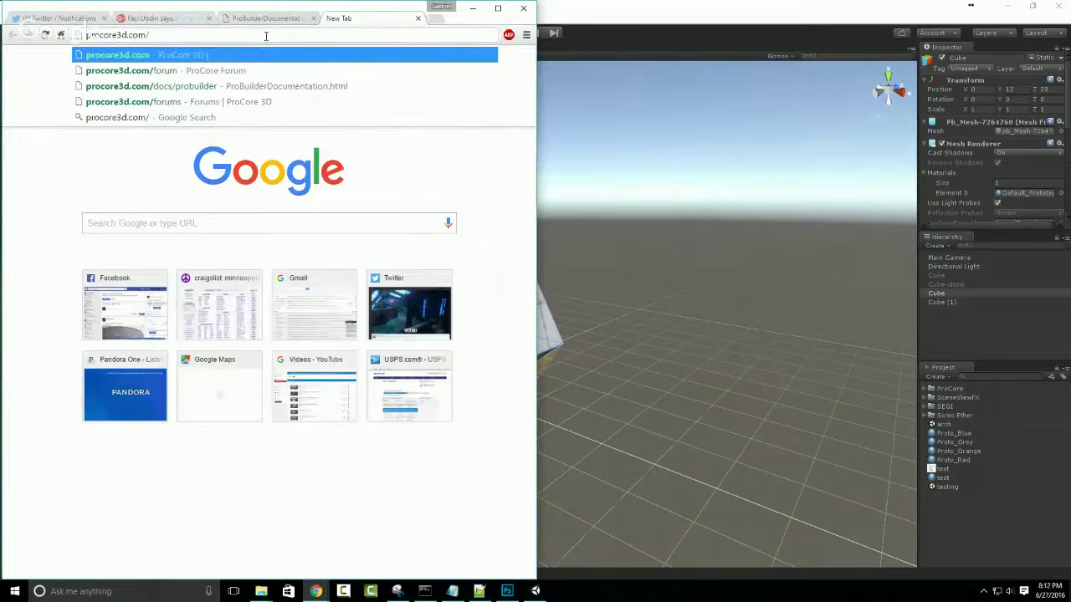
pyautogui.write('veid')
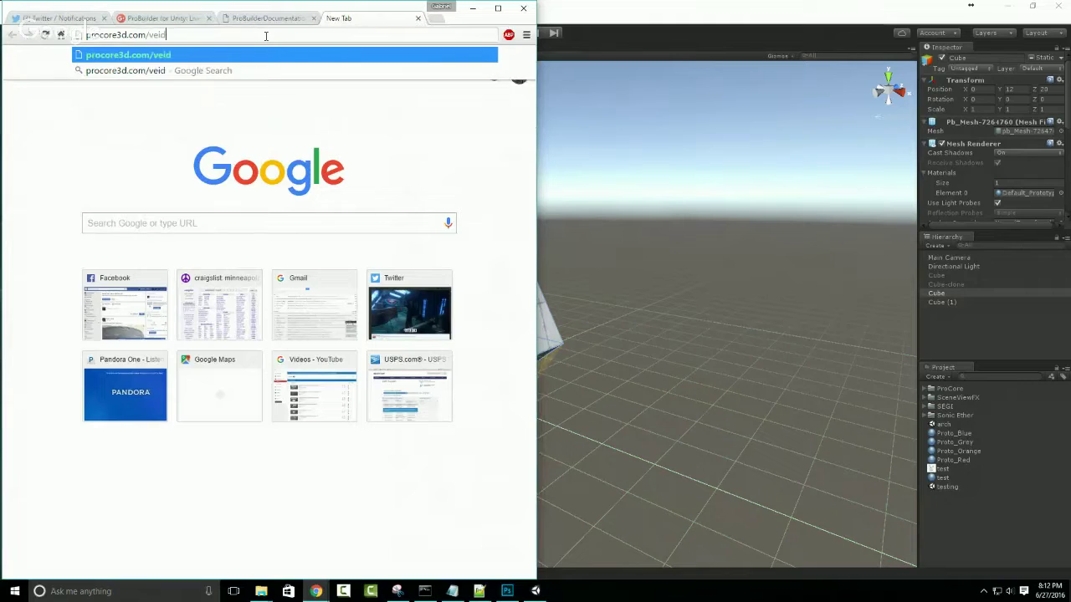
pyautogui.write('eos')
pyautogui.press('Return')
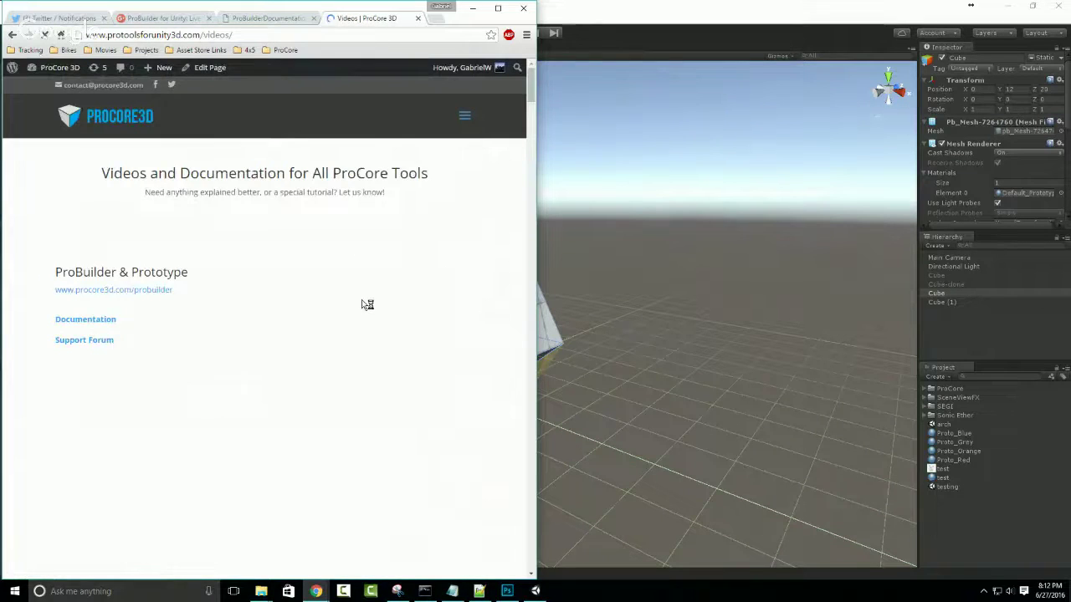
# Maximize the browser and look through the ProBuilder main tutorial series and the "E1M1" step-by-step series on the videos page.
pyautogui.scroll(-3, 361, 300)
pyautogui.scroll(-3, 359, 293)
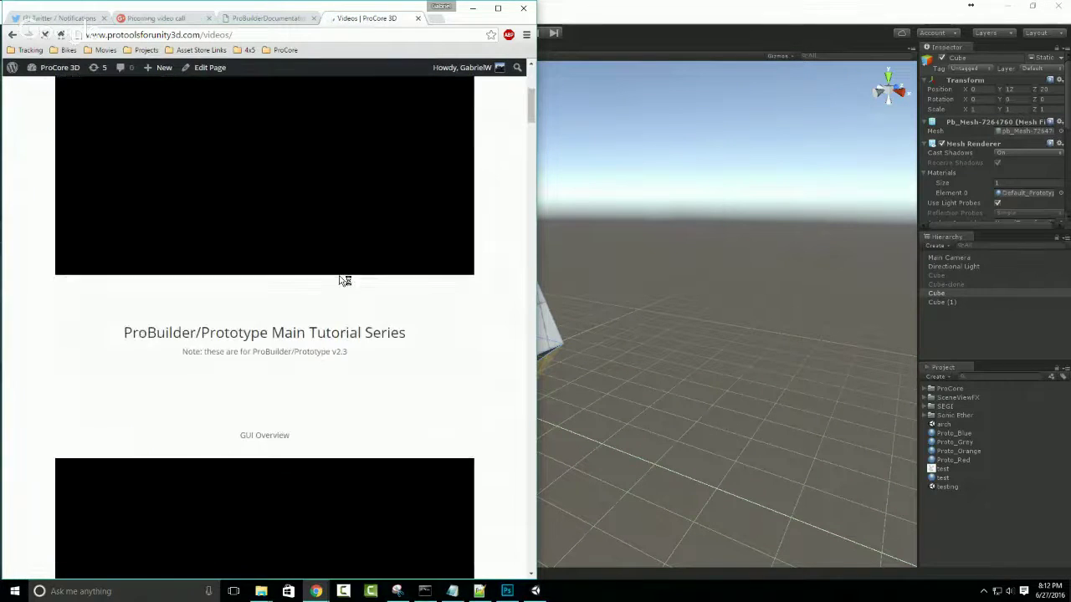
pyautogui.click(498, 7)
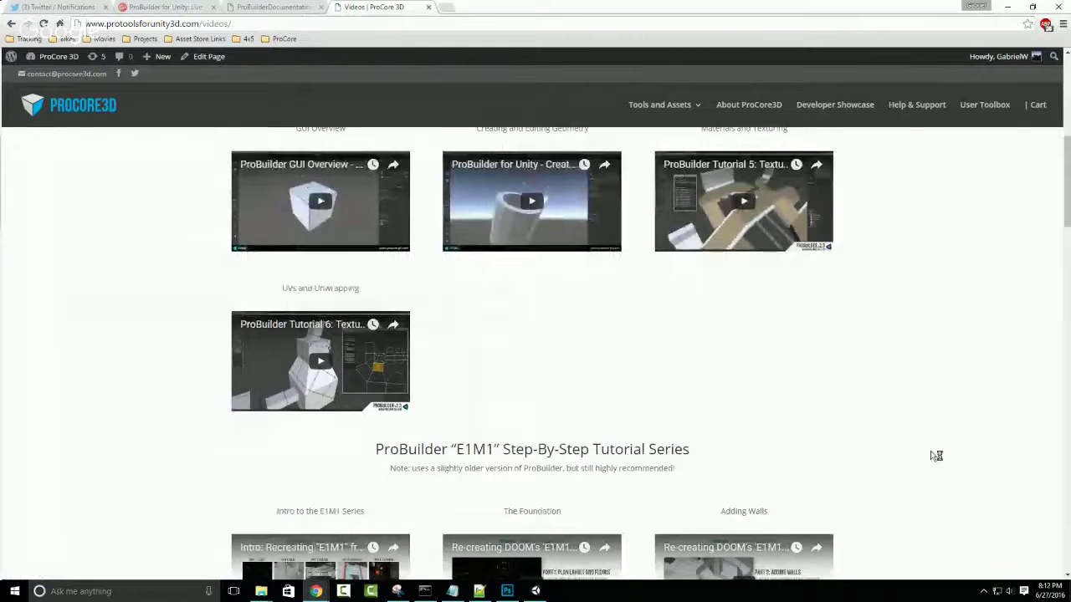
pyautogui.scroll(-5, 871, 340)
pyautogui.scroll(-3, 870, 341)
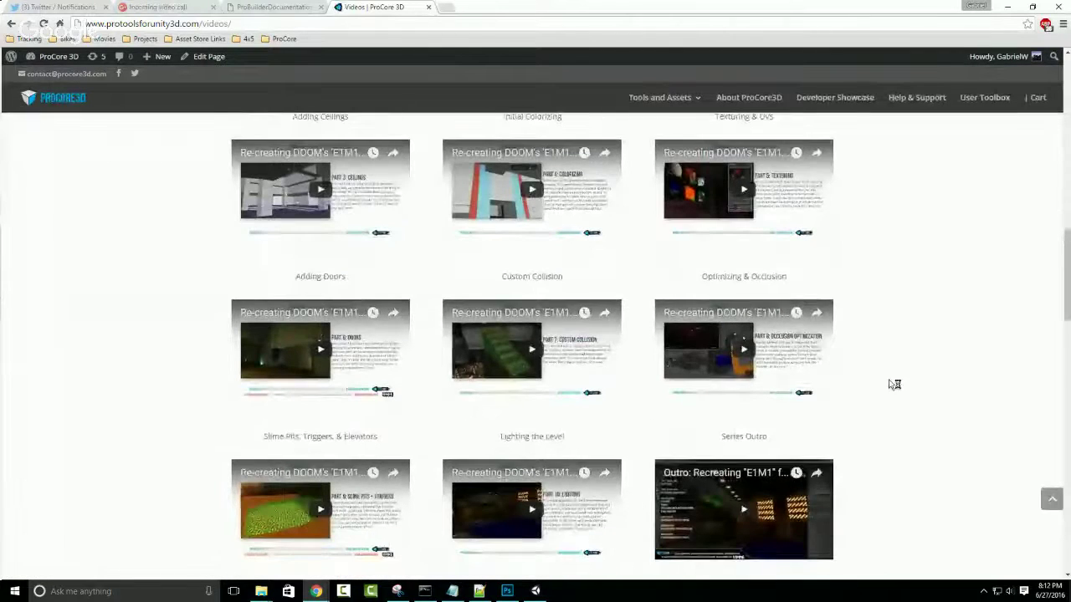
pyautogui.scroll(1, 321, 351)
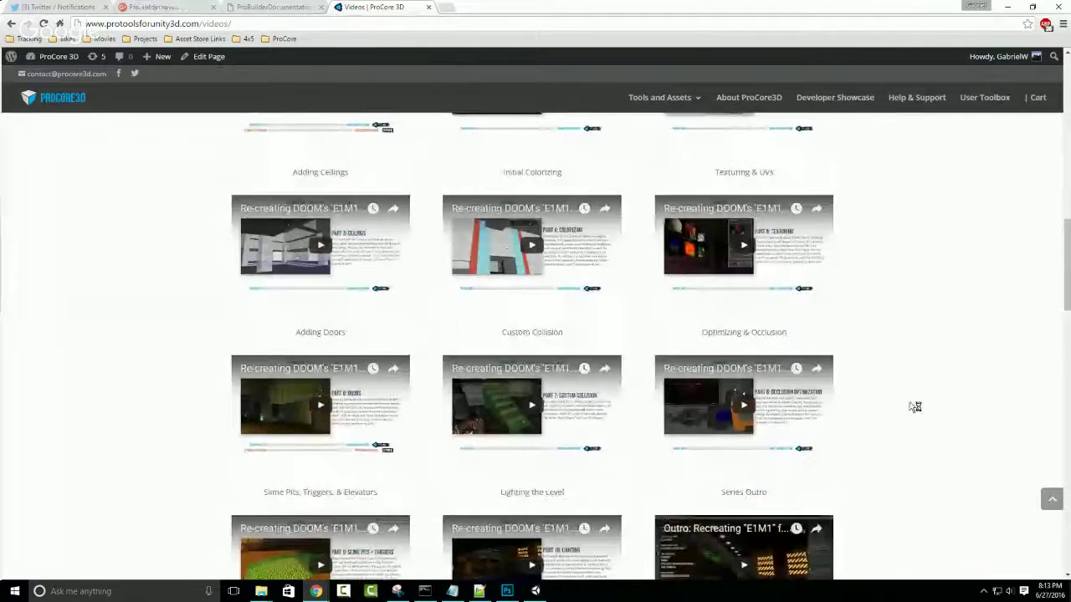
pyautogui.scroll(-2, 854, 332)
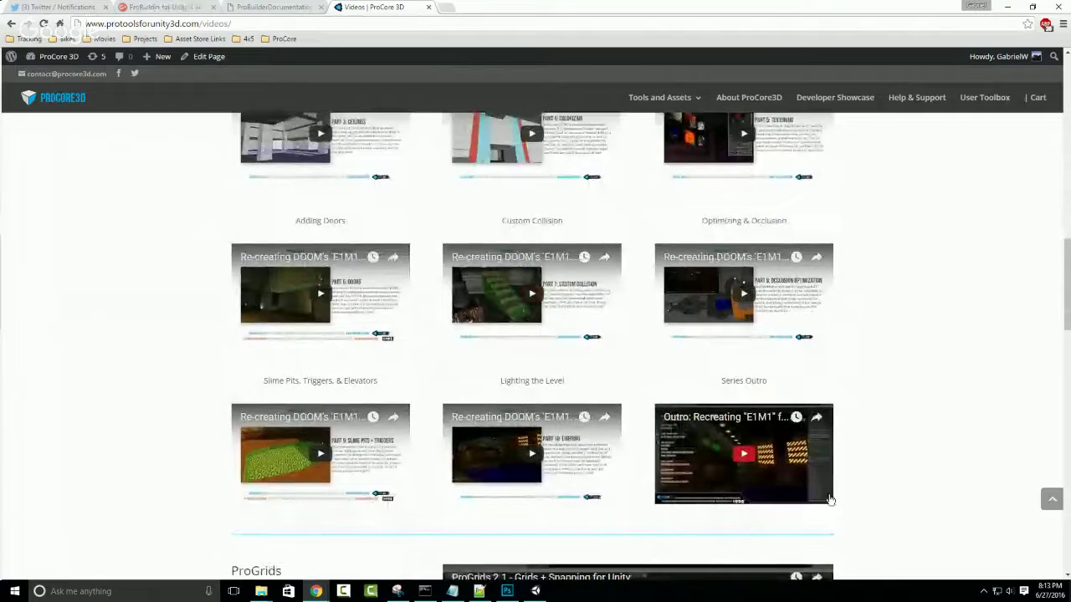
pyautogui.scroll(-2, 184, 297)
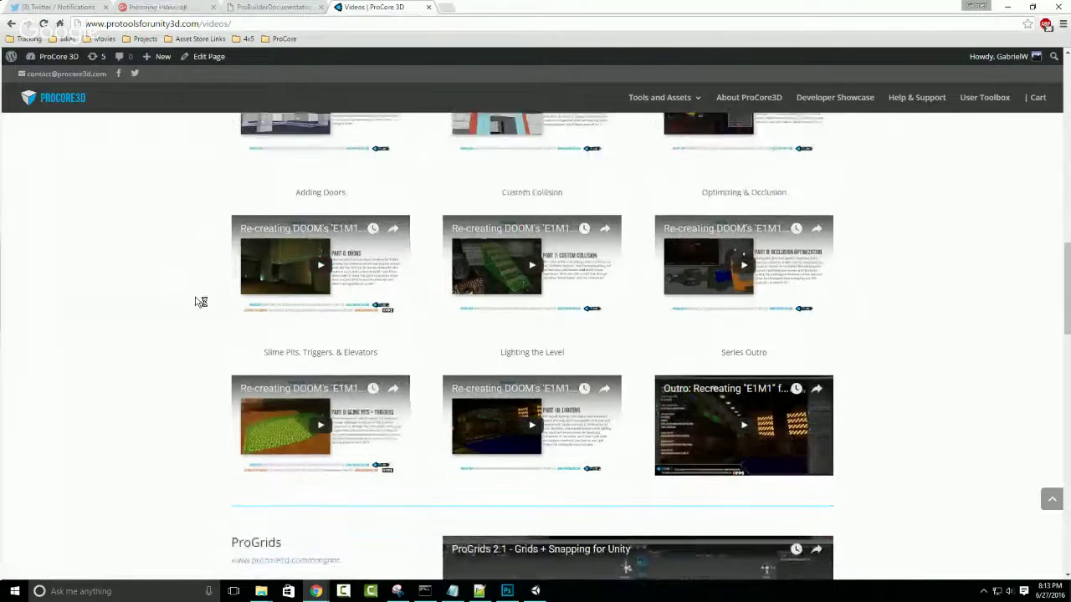
pyautogui.scroll(16, 192, 352)
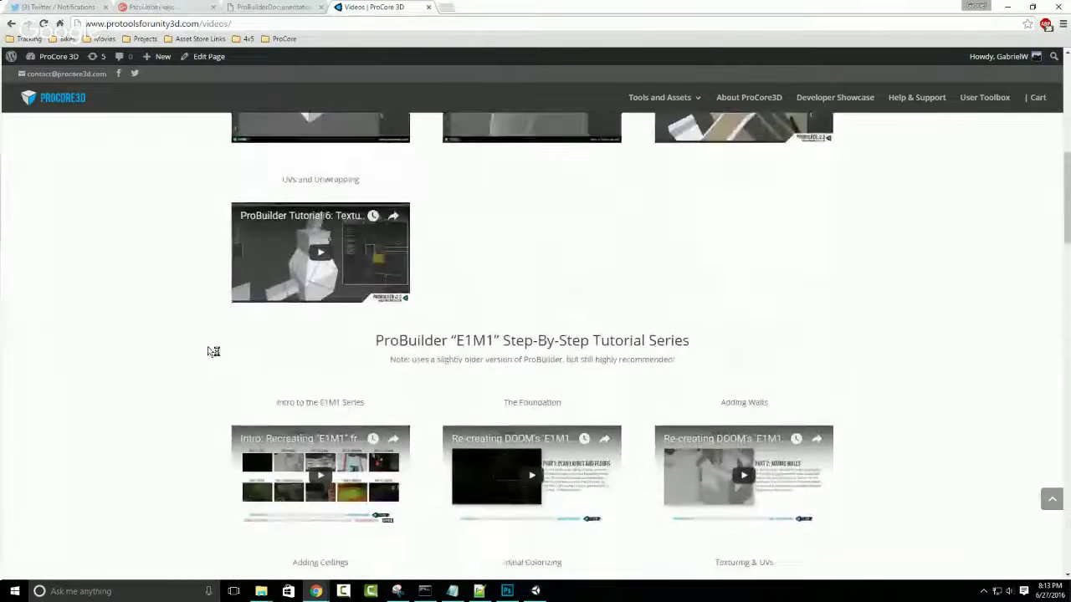
pyautogui.scroll(1, 206, 352)
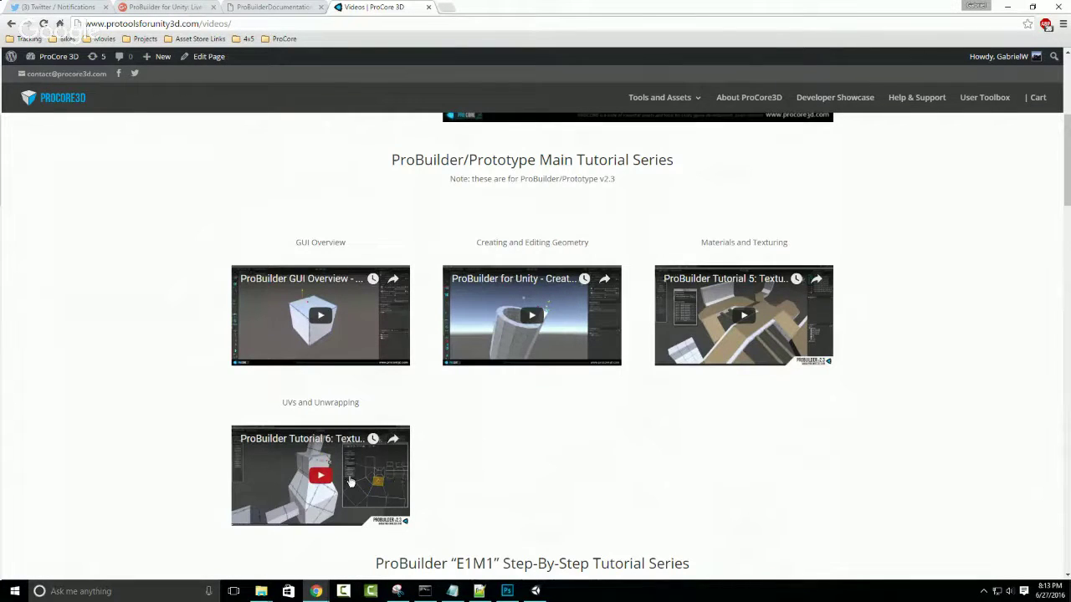
# Return to the Google Hangouts window, check the group chat for remaining questions, and stop the live broadcast.
pyautogui.hotkey('alt', 'Tab')
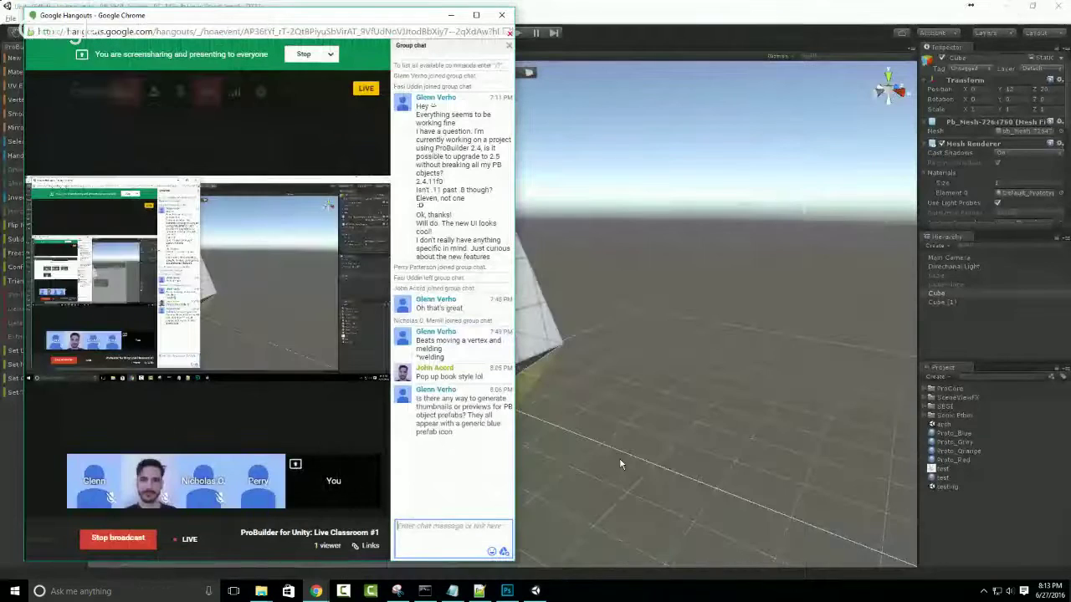
pyautogui.click(677, 266)
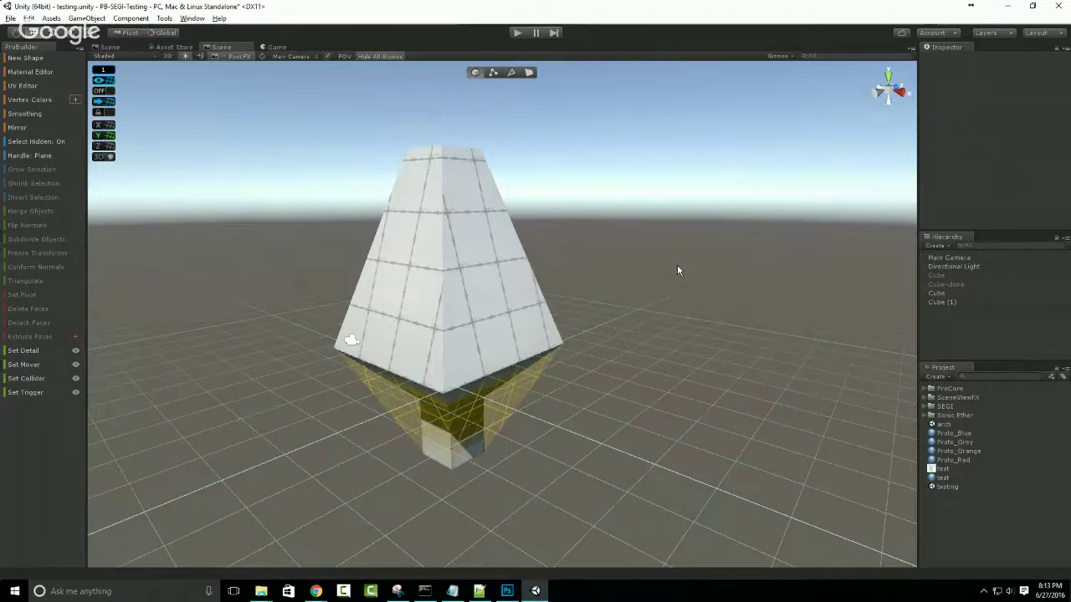
pyautogui.moveTo(316, 591)
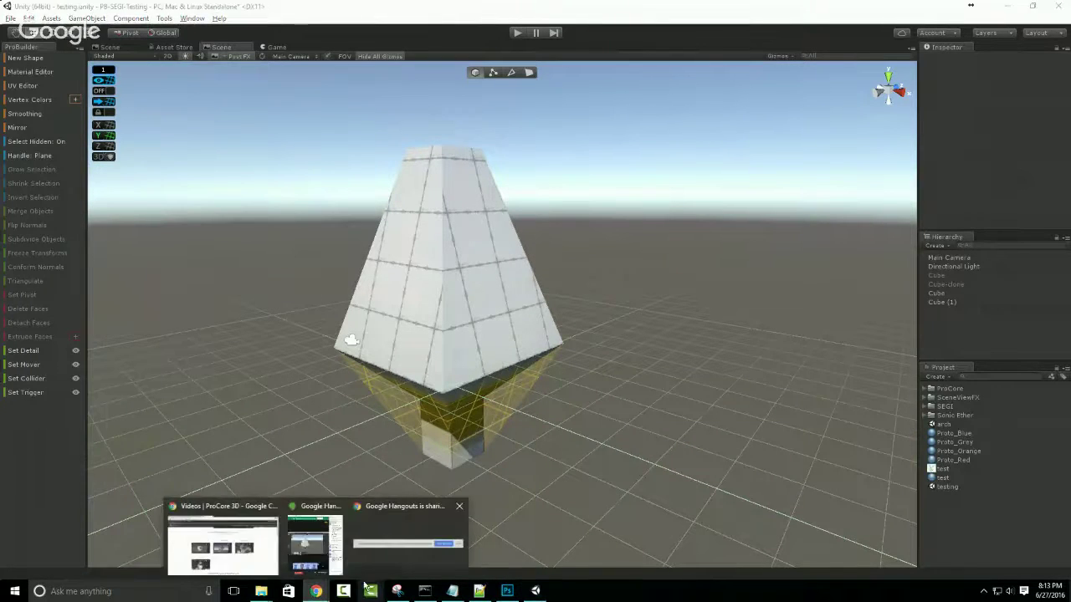
pyautogui.click(359, 516)
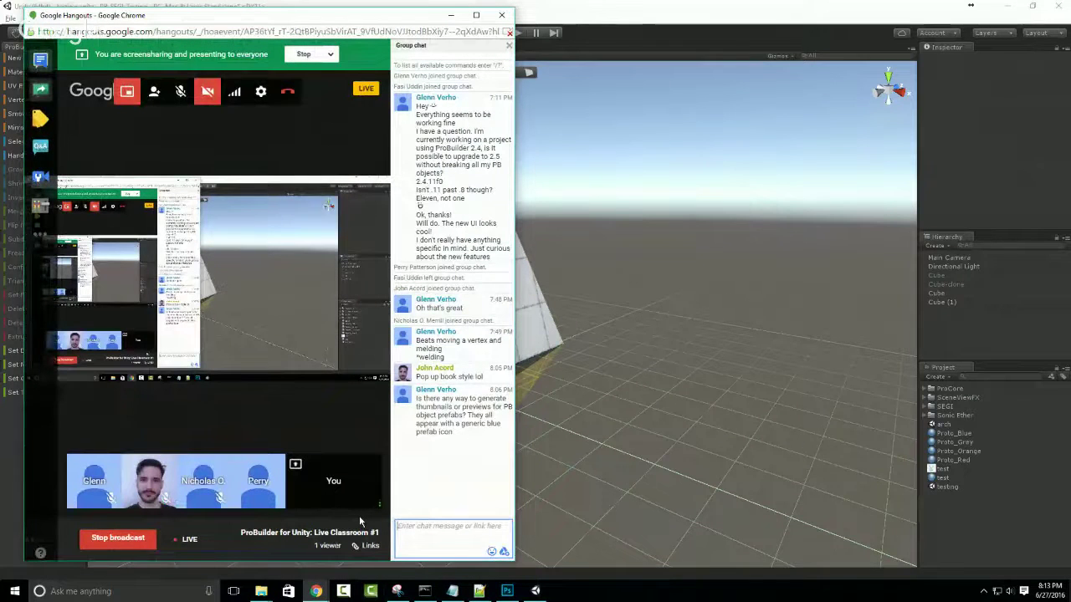
pyautogui.click(438, 537)
pyautogui.click(121, 538)
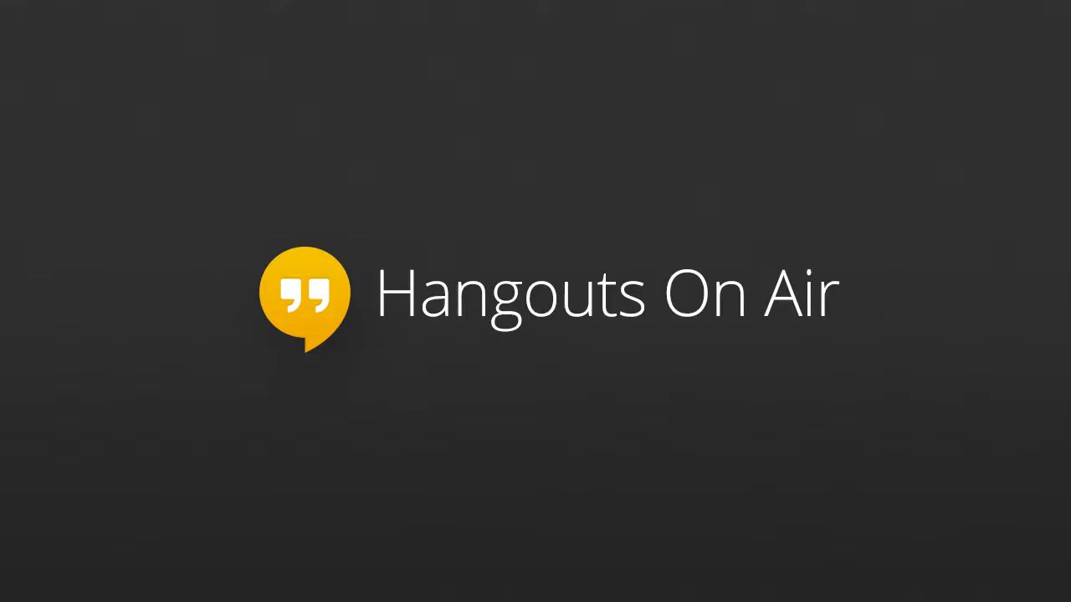